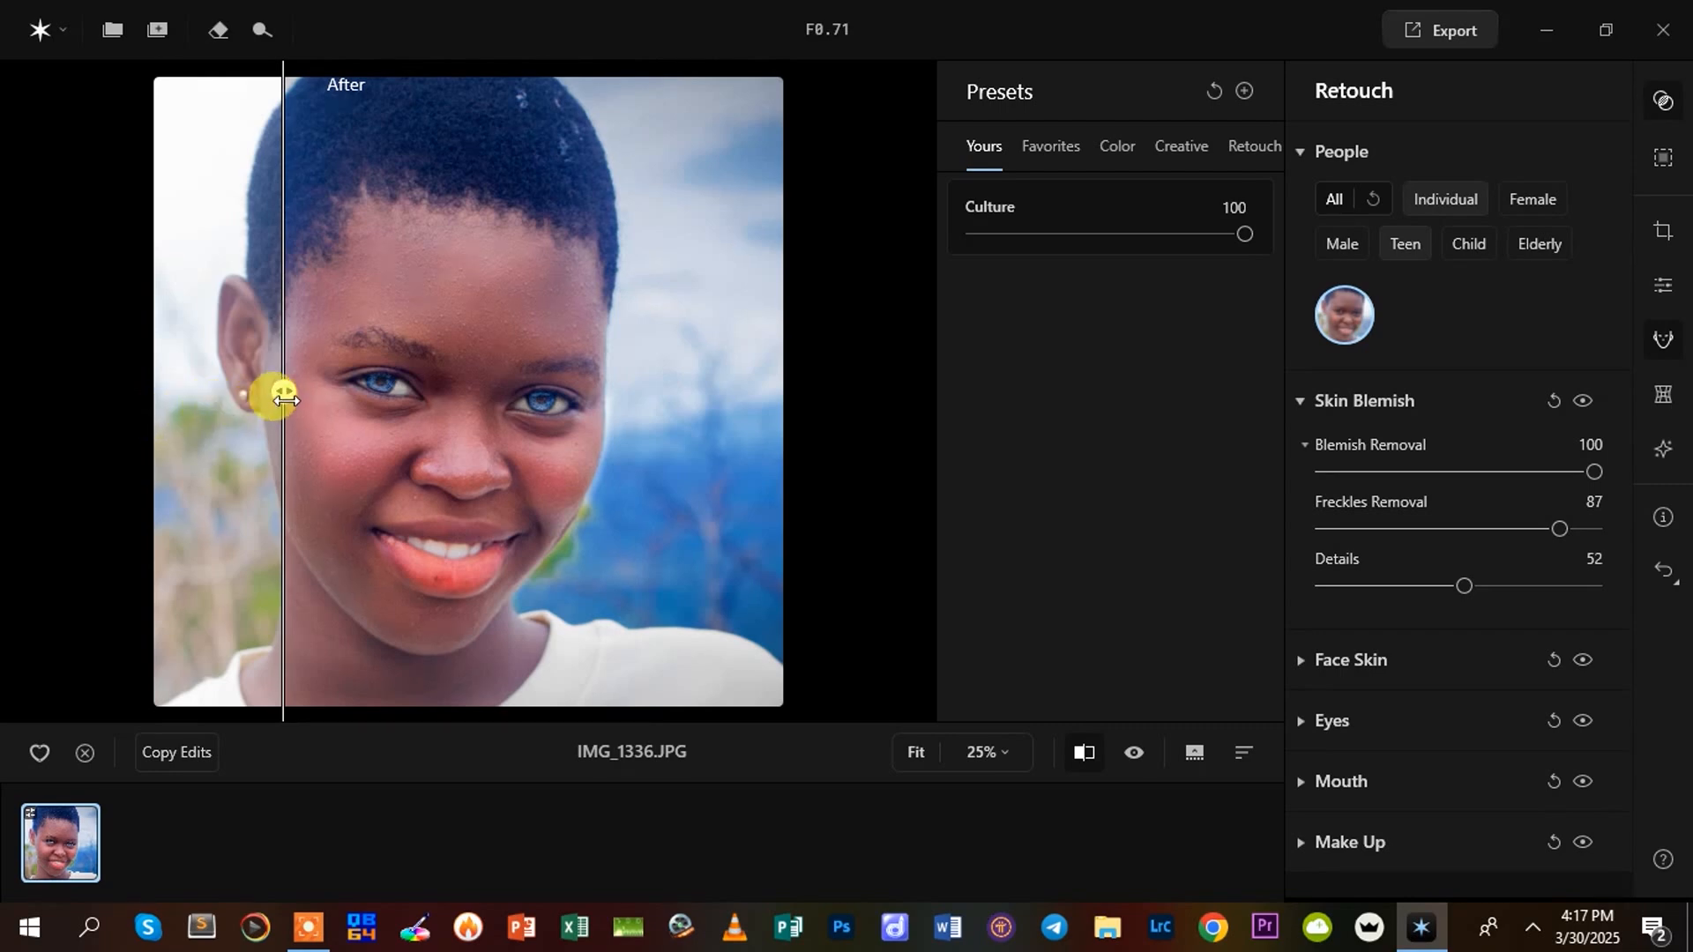
Compare the original and retouched portrait by moving the before/after divider across the face
{"action": "left_click_drag", "start_coordinate": [285, 399], "coordinate": [653, 476]}
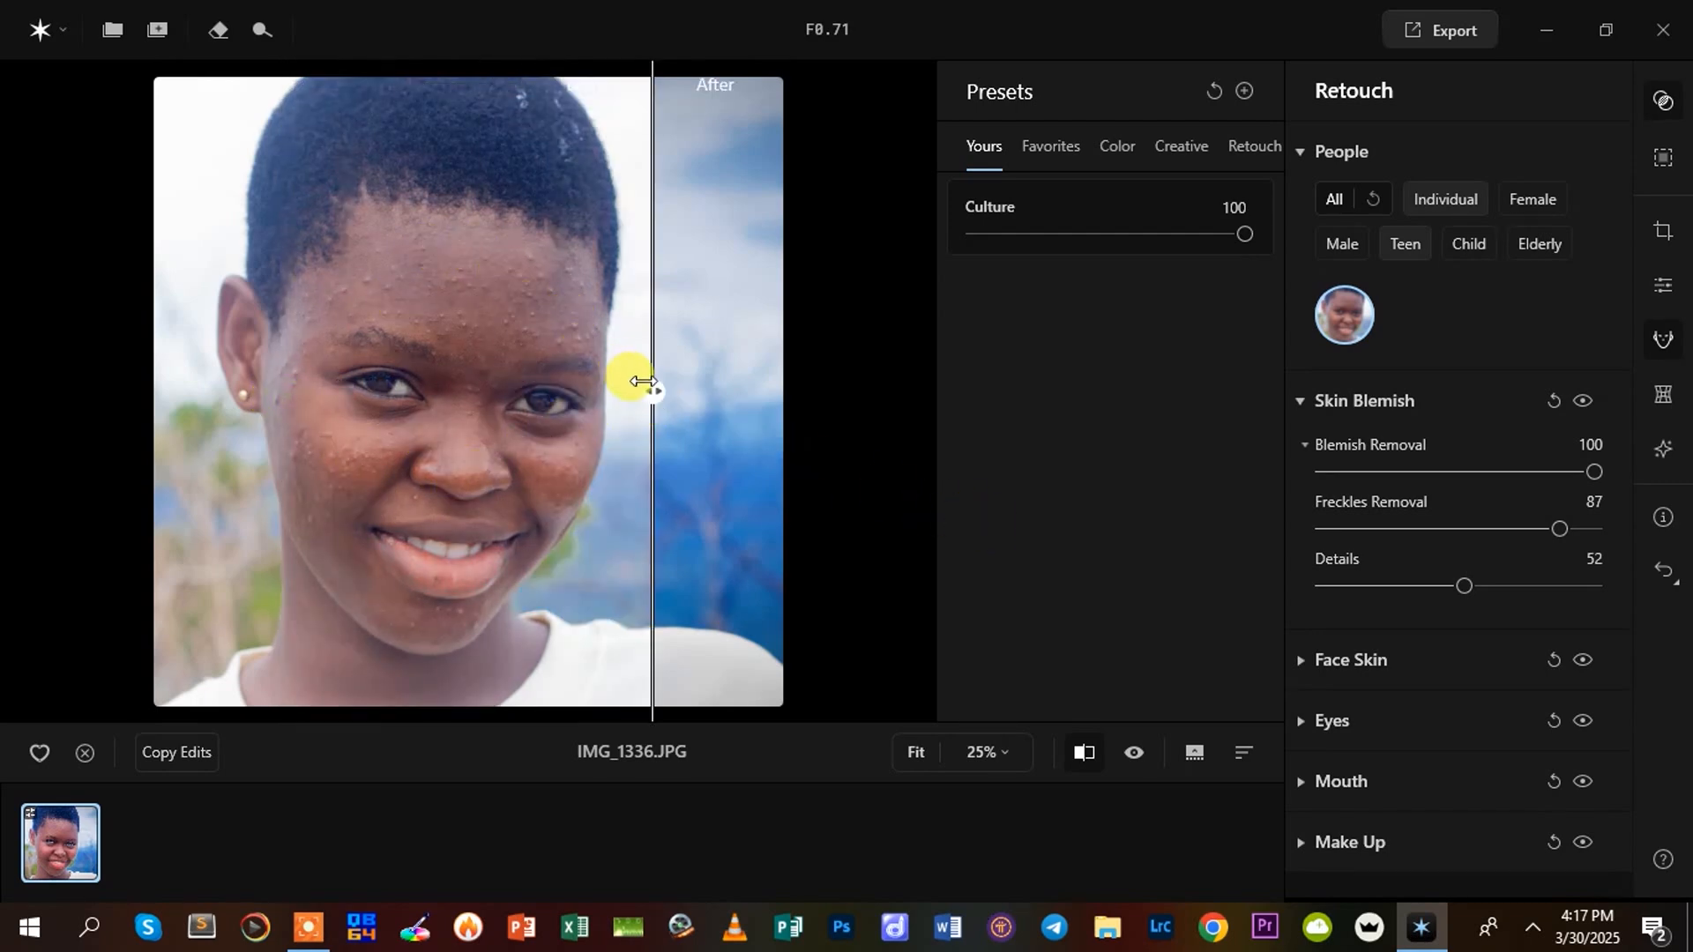
{"action": "mouse_move", "coordinate": [632, 393]}
{"action": "left_mouse_down"}
{"action": "mouse_move", "coordinate": [283, 415]}
{"action": "mouse_move", "coordinate": [653, 390]}
{"action": "left_mouse_up"}
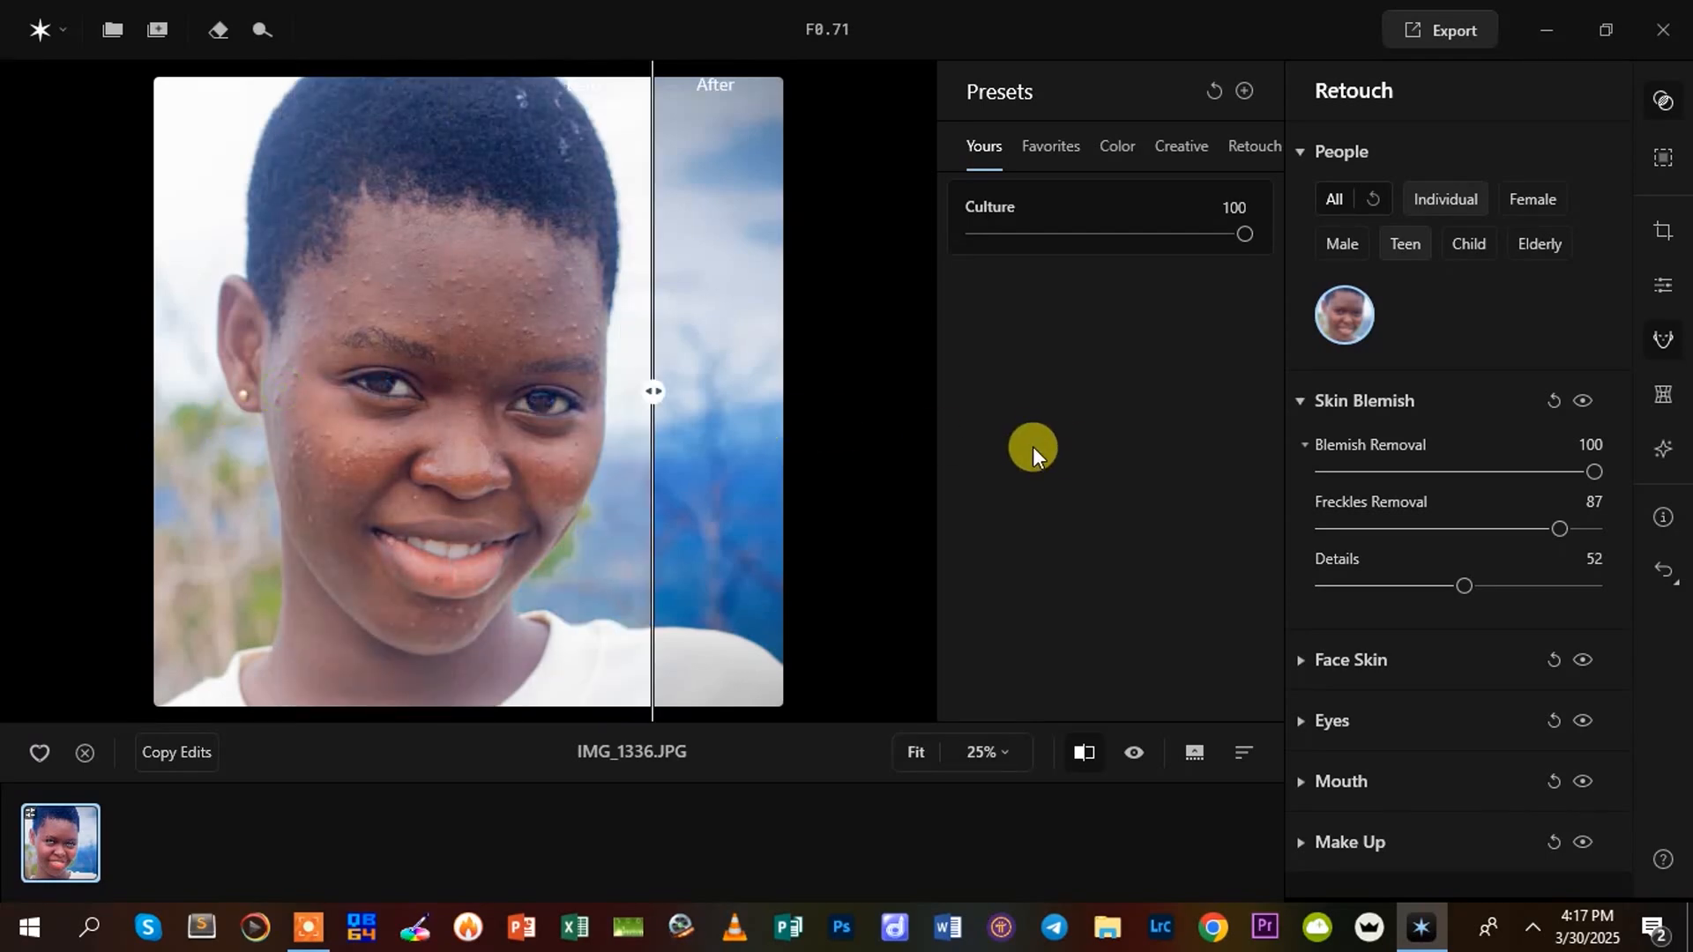
Try to add IMG_1336.jpg from the RT folder to the current project
{"action": "left_click", "coordinate": [161, 32]}
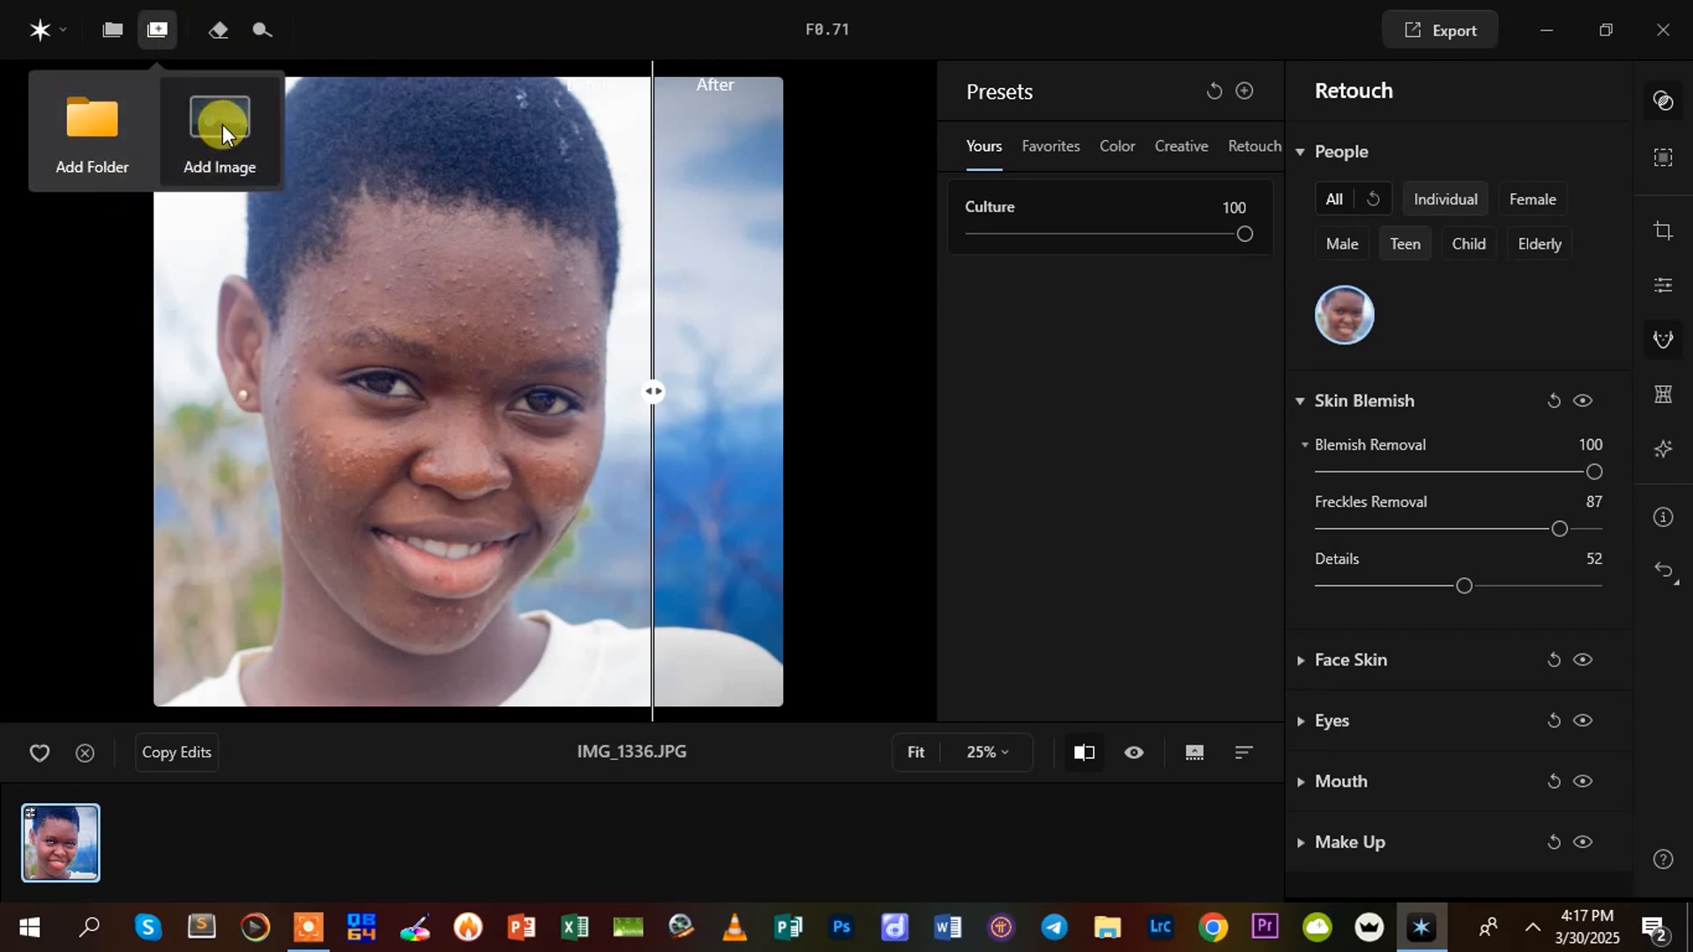
{"action": "left_click", "coordinate": [720, 526]}
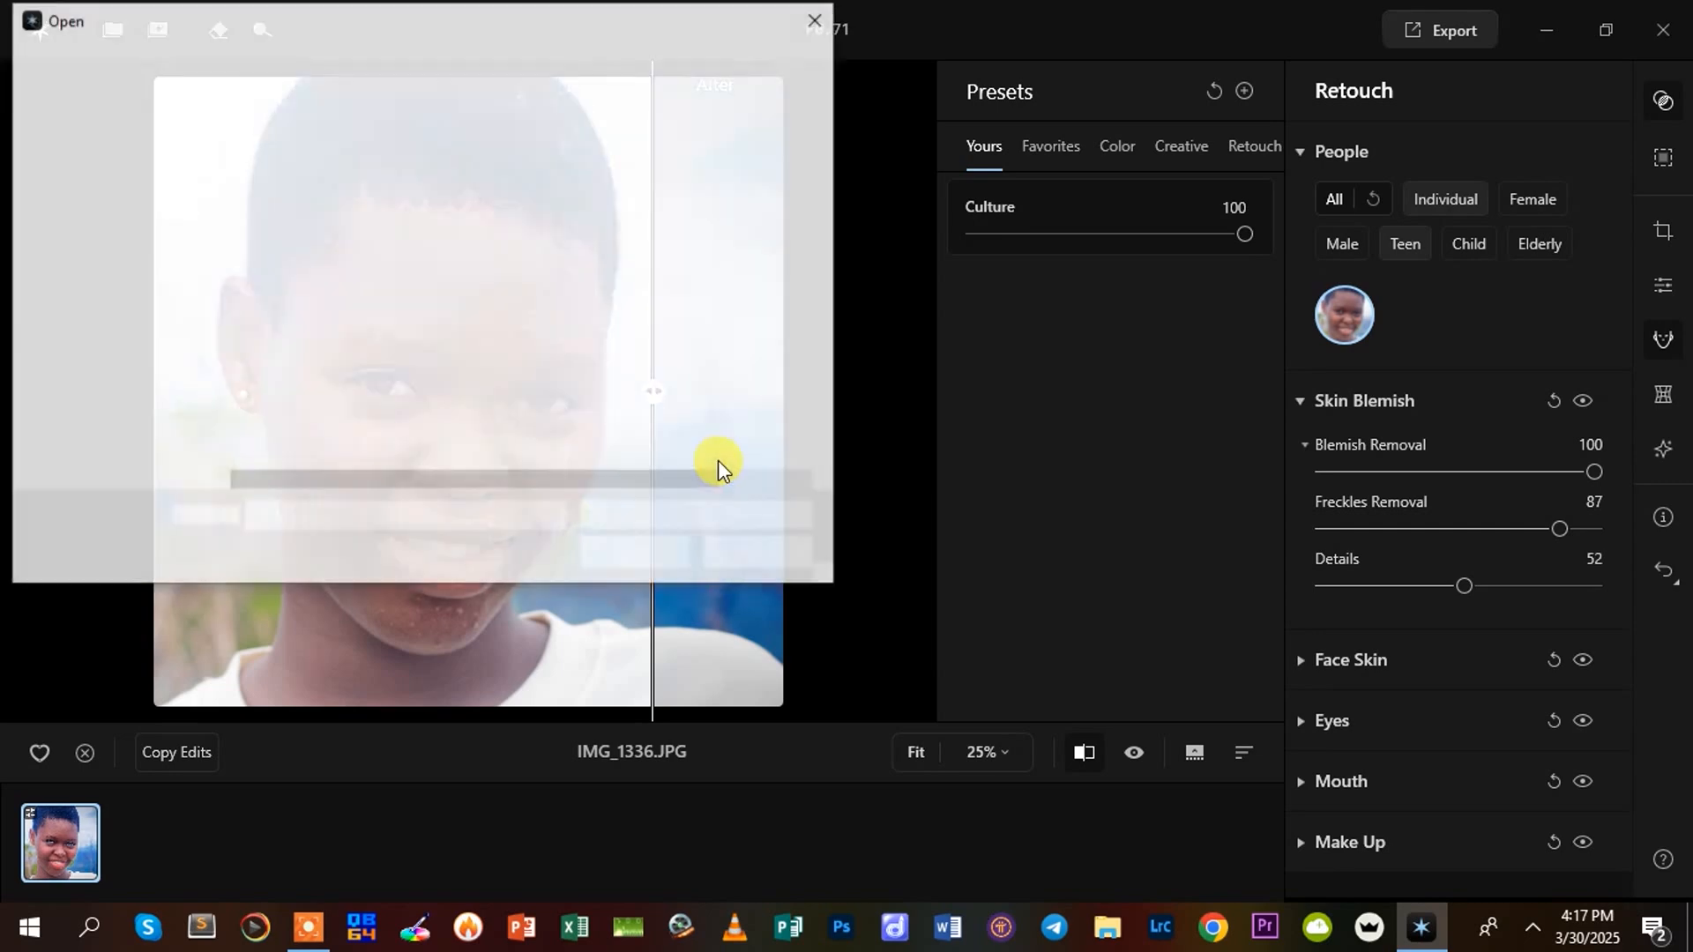
{"action": "left_click_drag", "start_coordinate": [194, 21], "coordinate": [487, 96]}
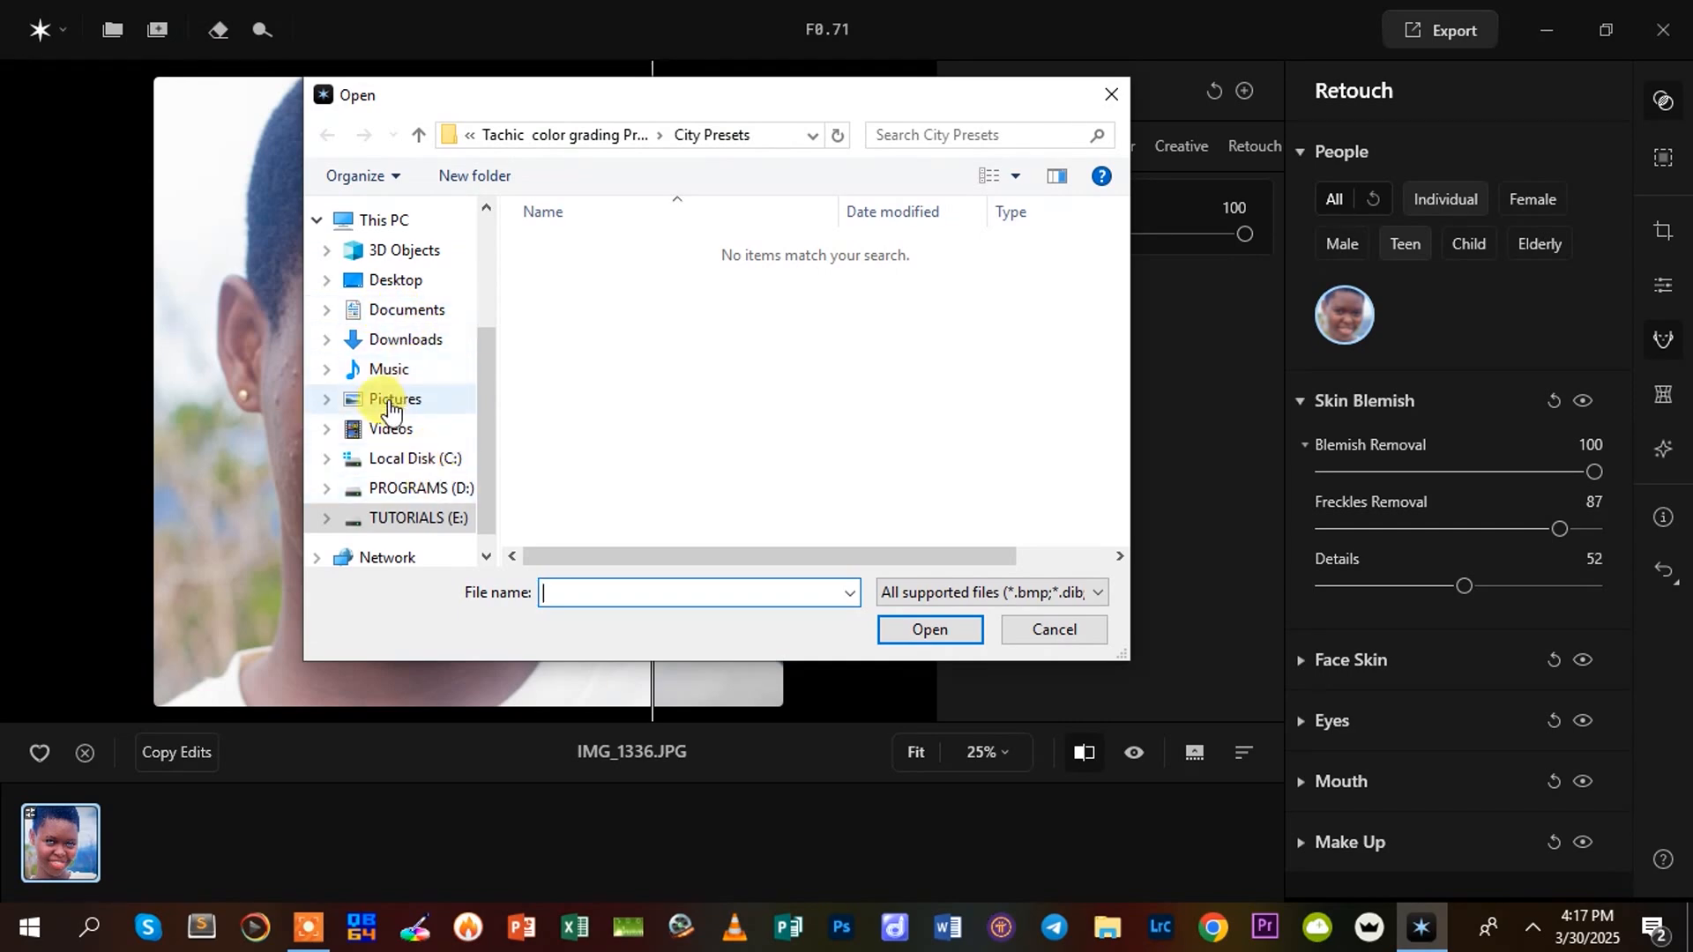
{"action": "scroll", "coordinate": [388, 388], "scroll_direction": "up", "scroll_amount": 3}
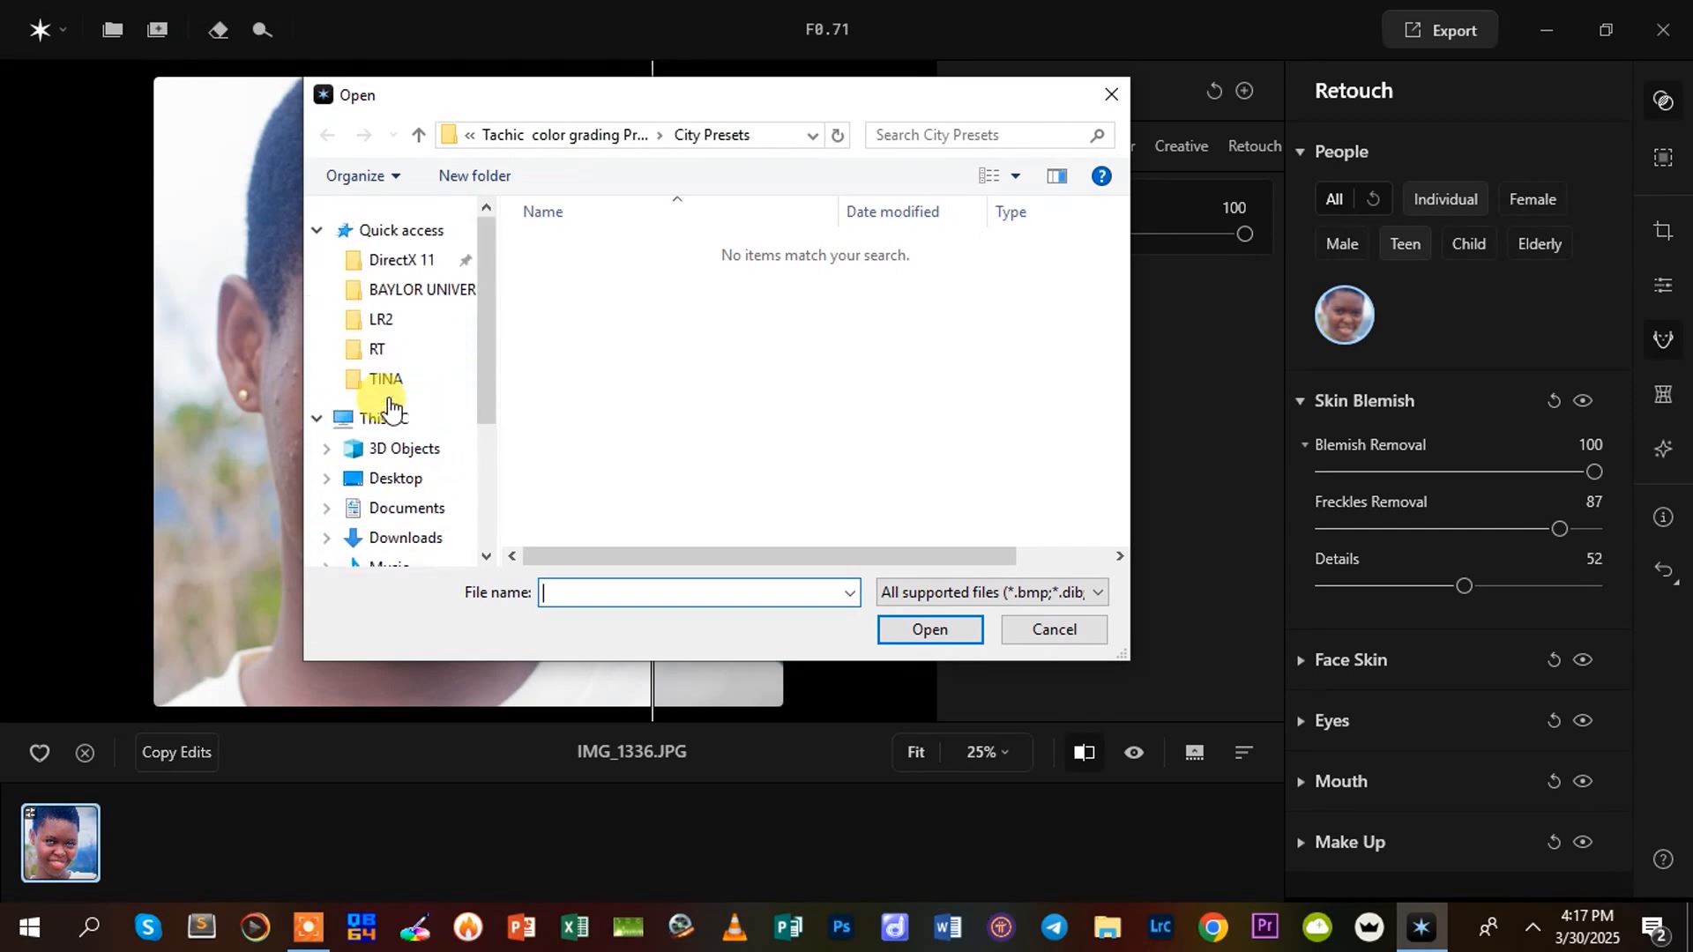
{"action": "left_click", "coordinate": [386, 353]}
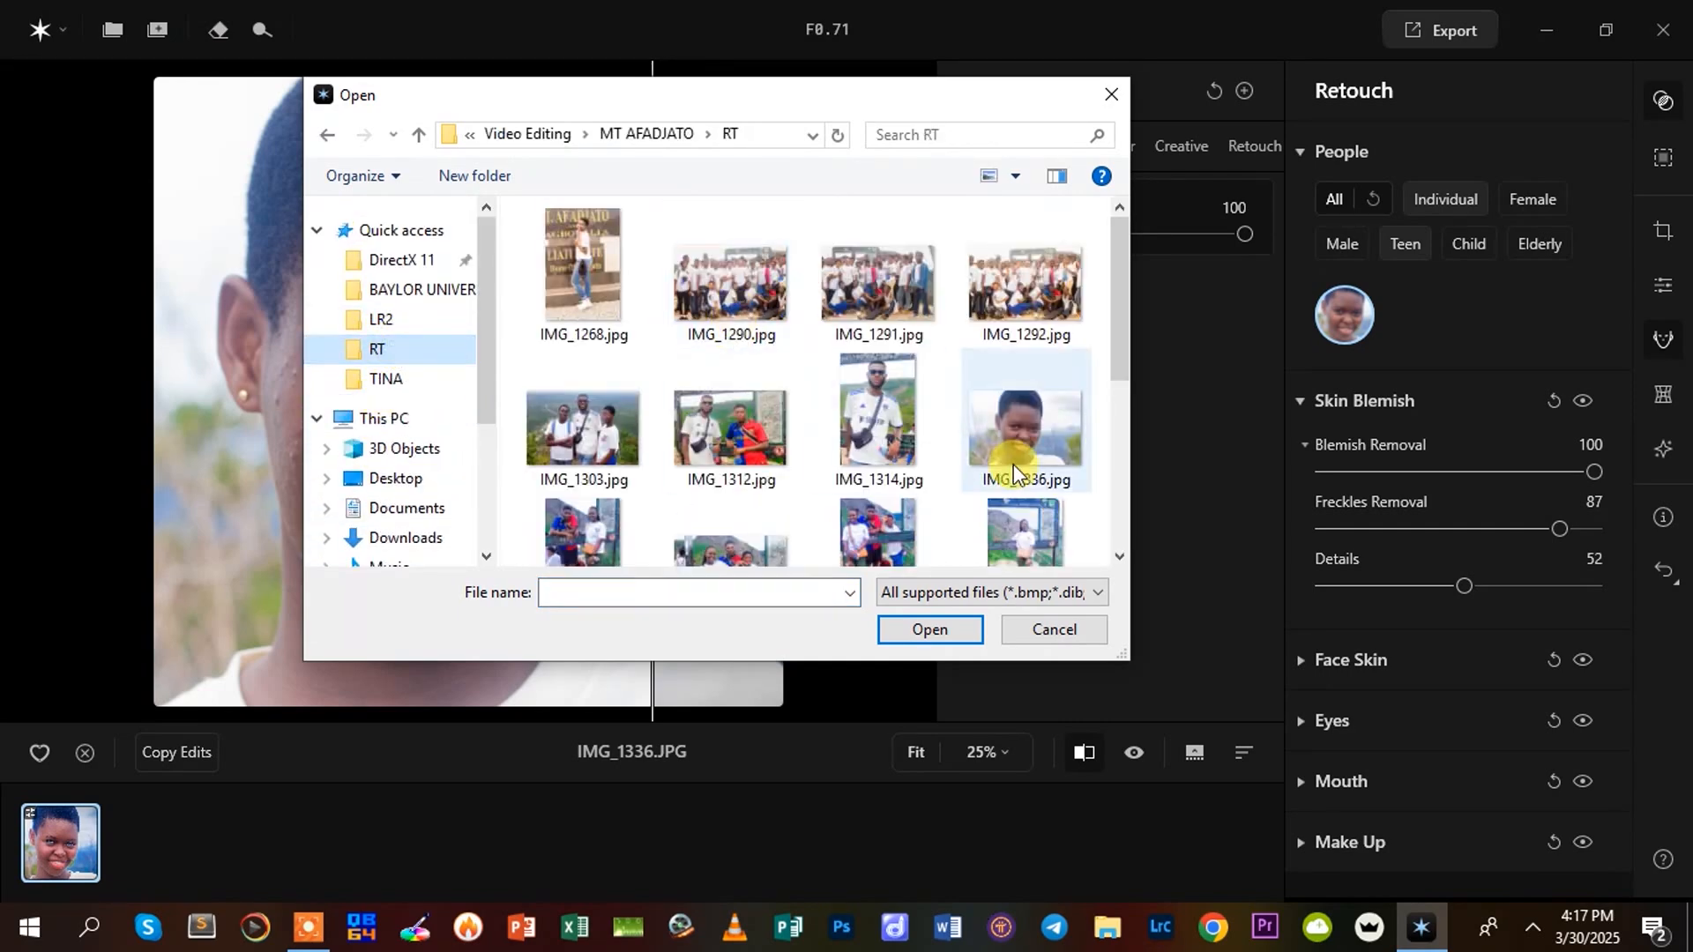
{"action": "double_click", "coordinate": [1025, 425]}
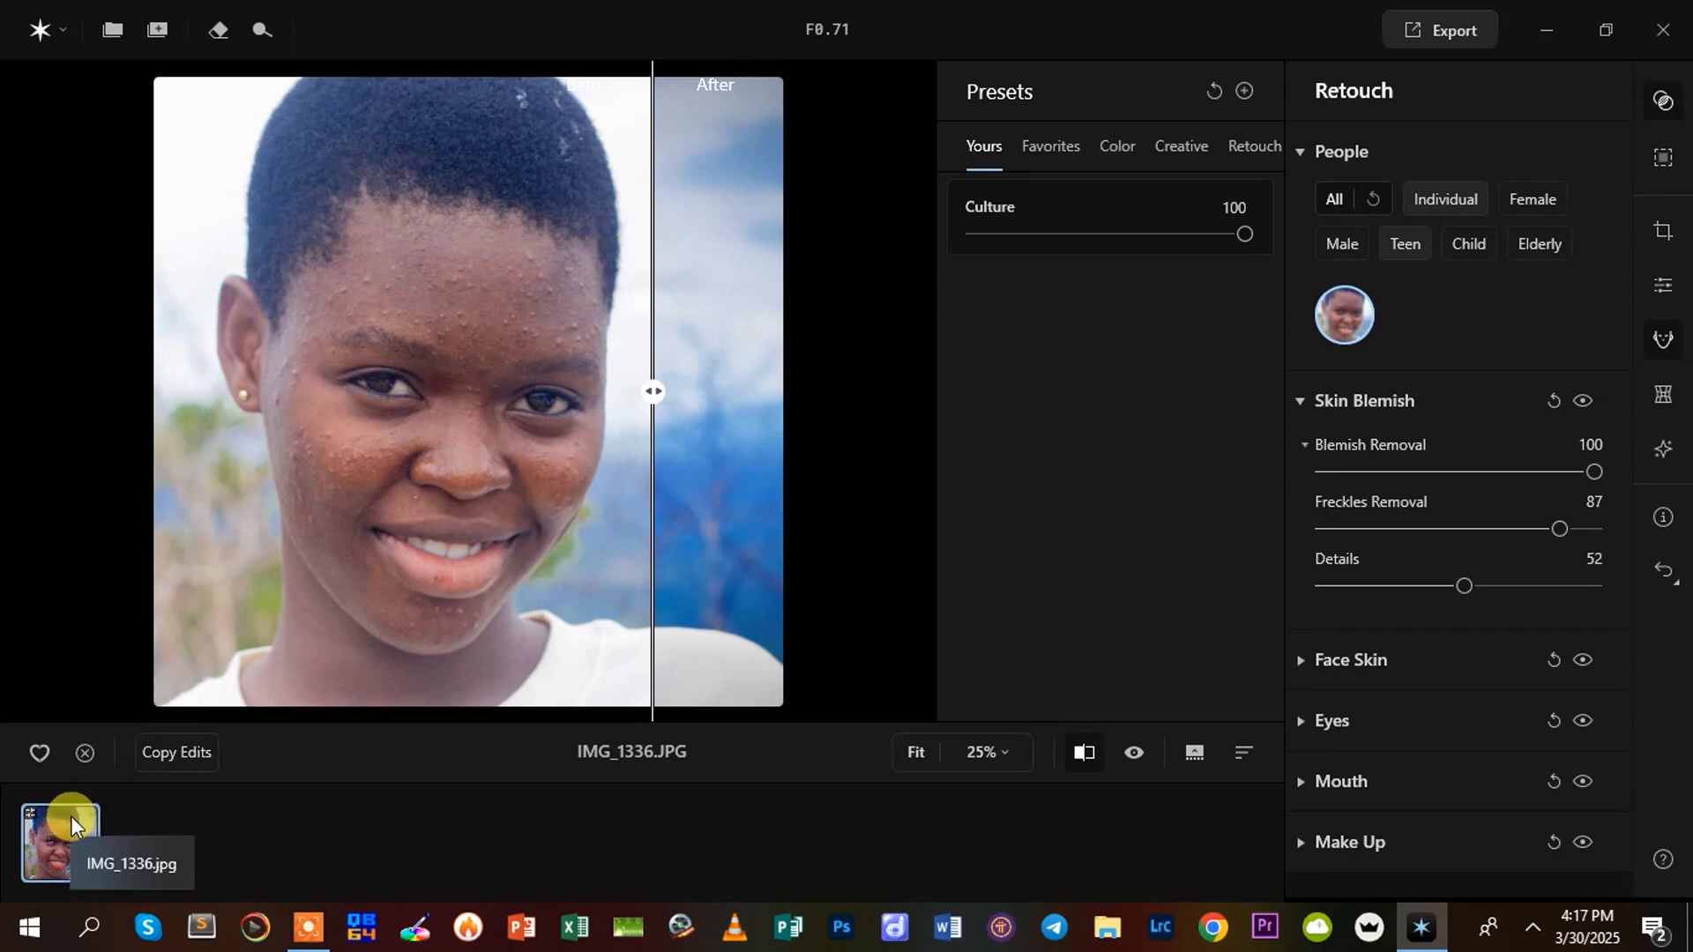
Remove the edited portrait from the project and import IMG_1336.jpg again
{"action": "right_click", "coordinate": [73, 818]}
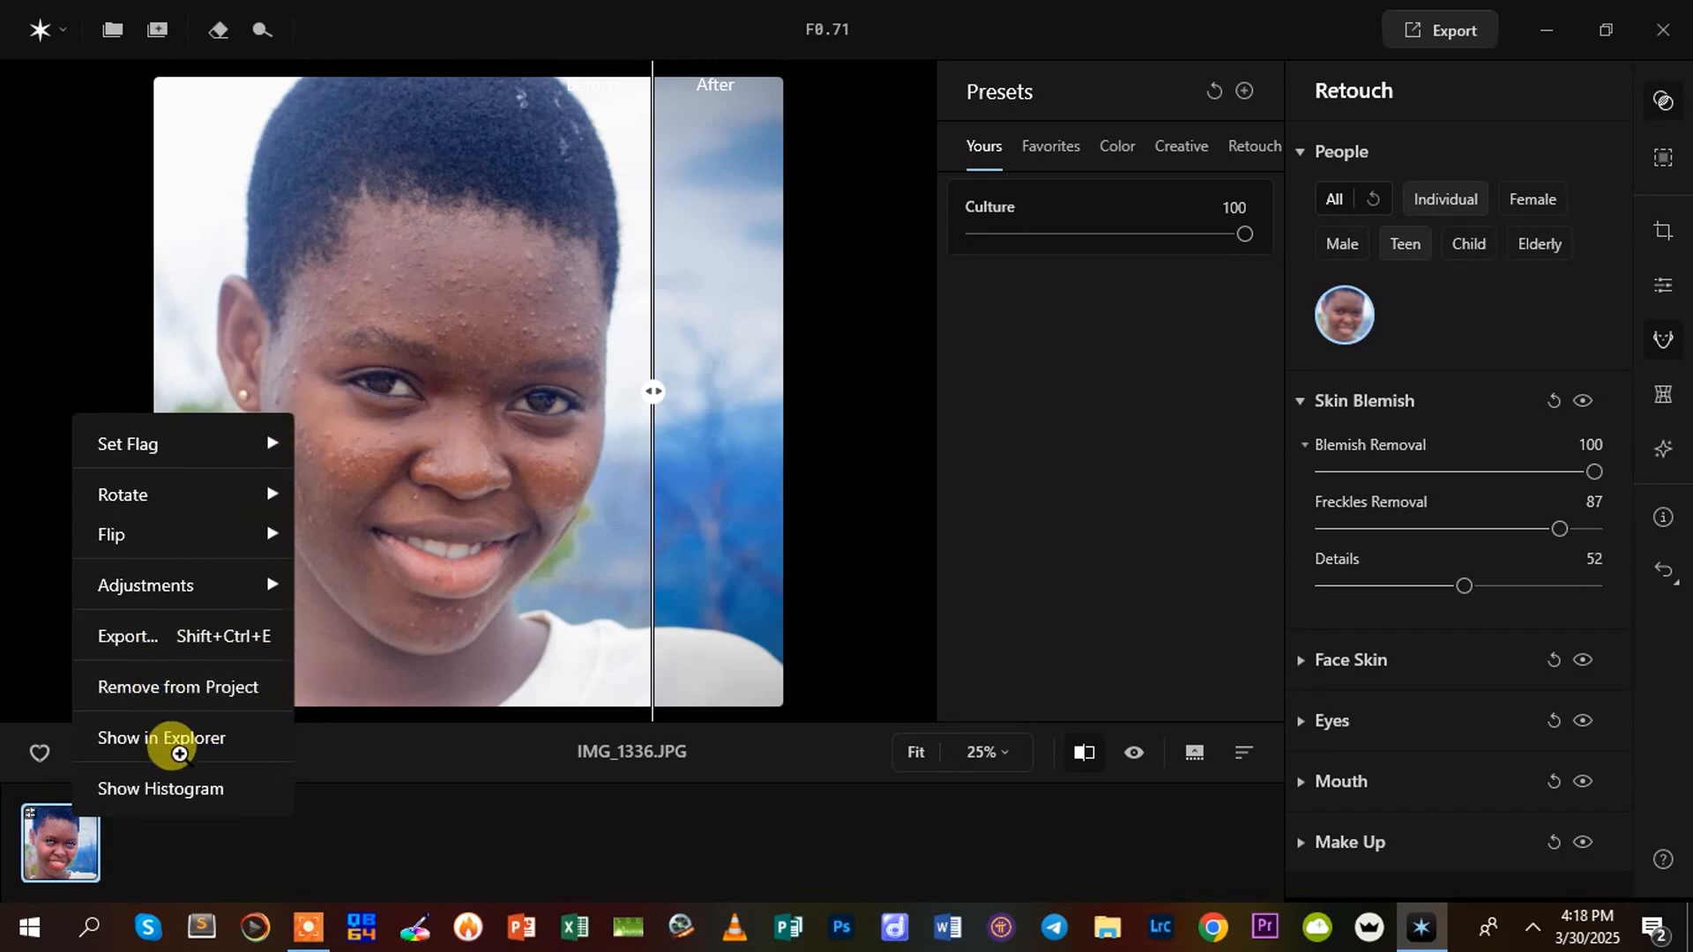
{"action": "left_click", "coordinate": [168, 695]}
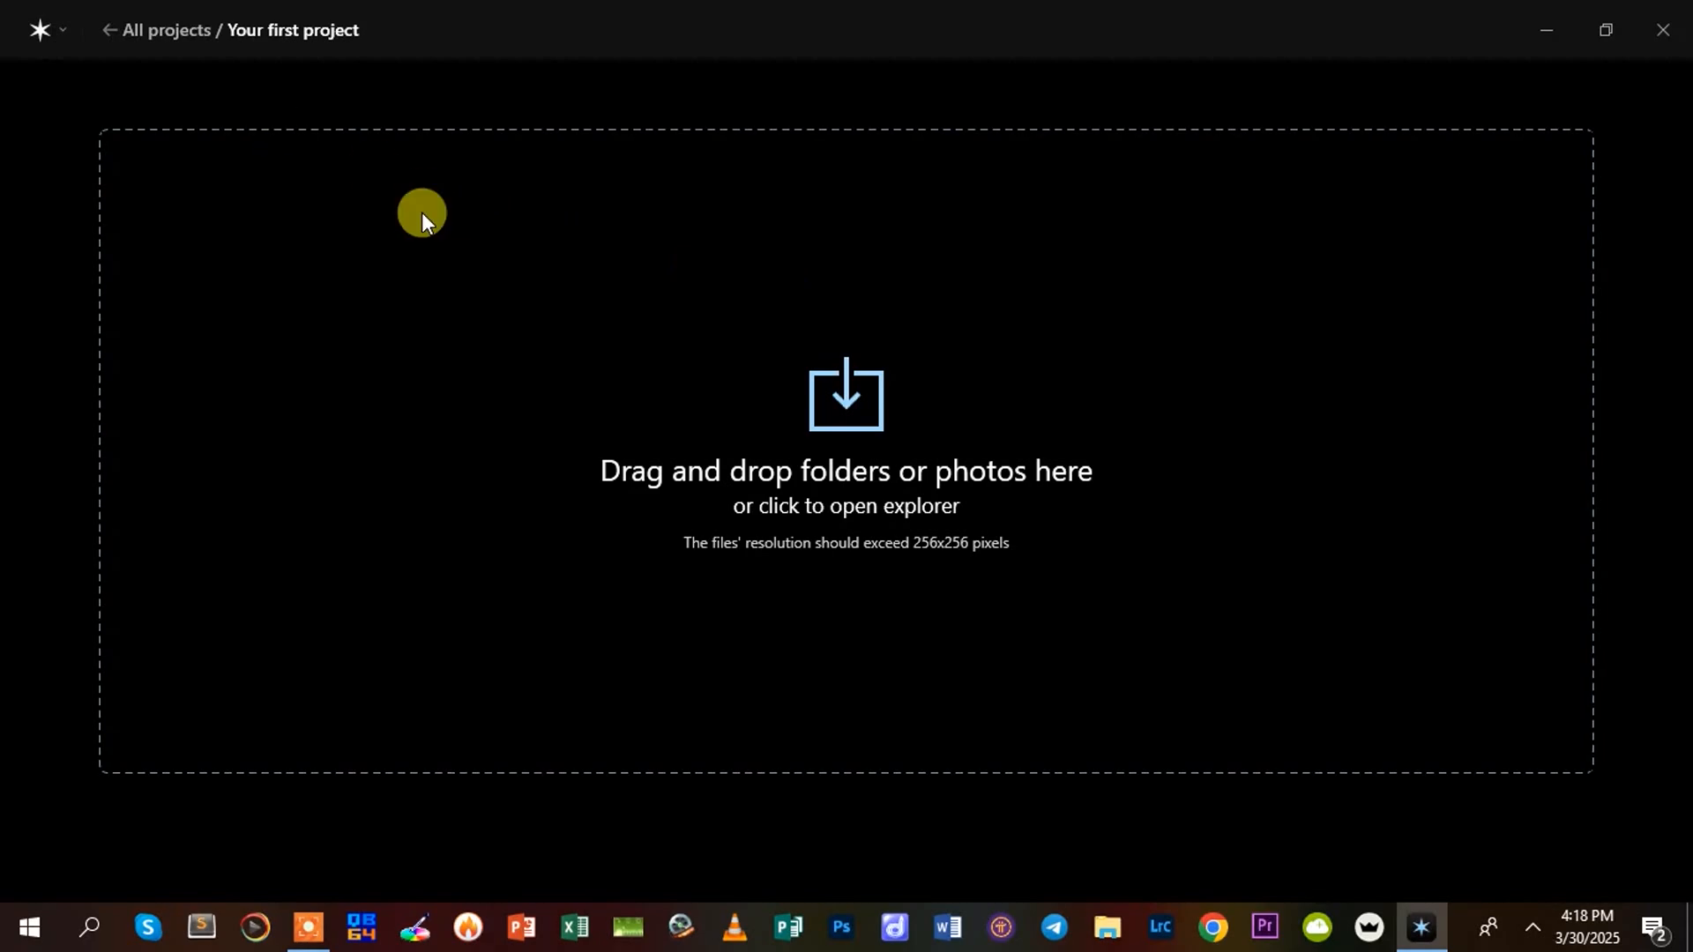
{"action": "left_click", "coordinate": [851, 404]}
{"action": "left_click", "coordinate": [906, 516]}
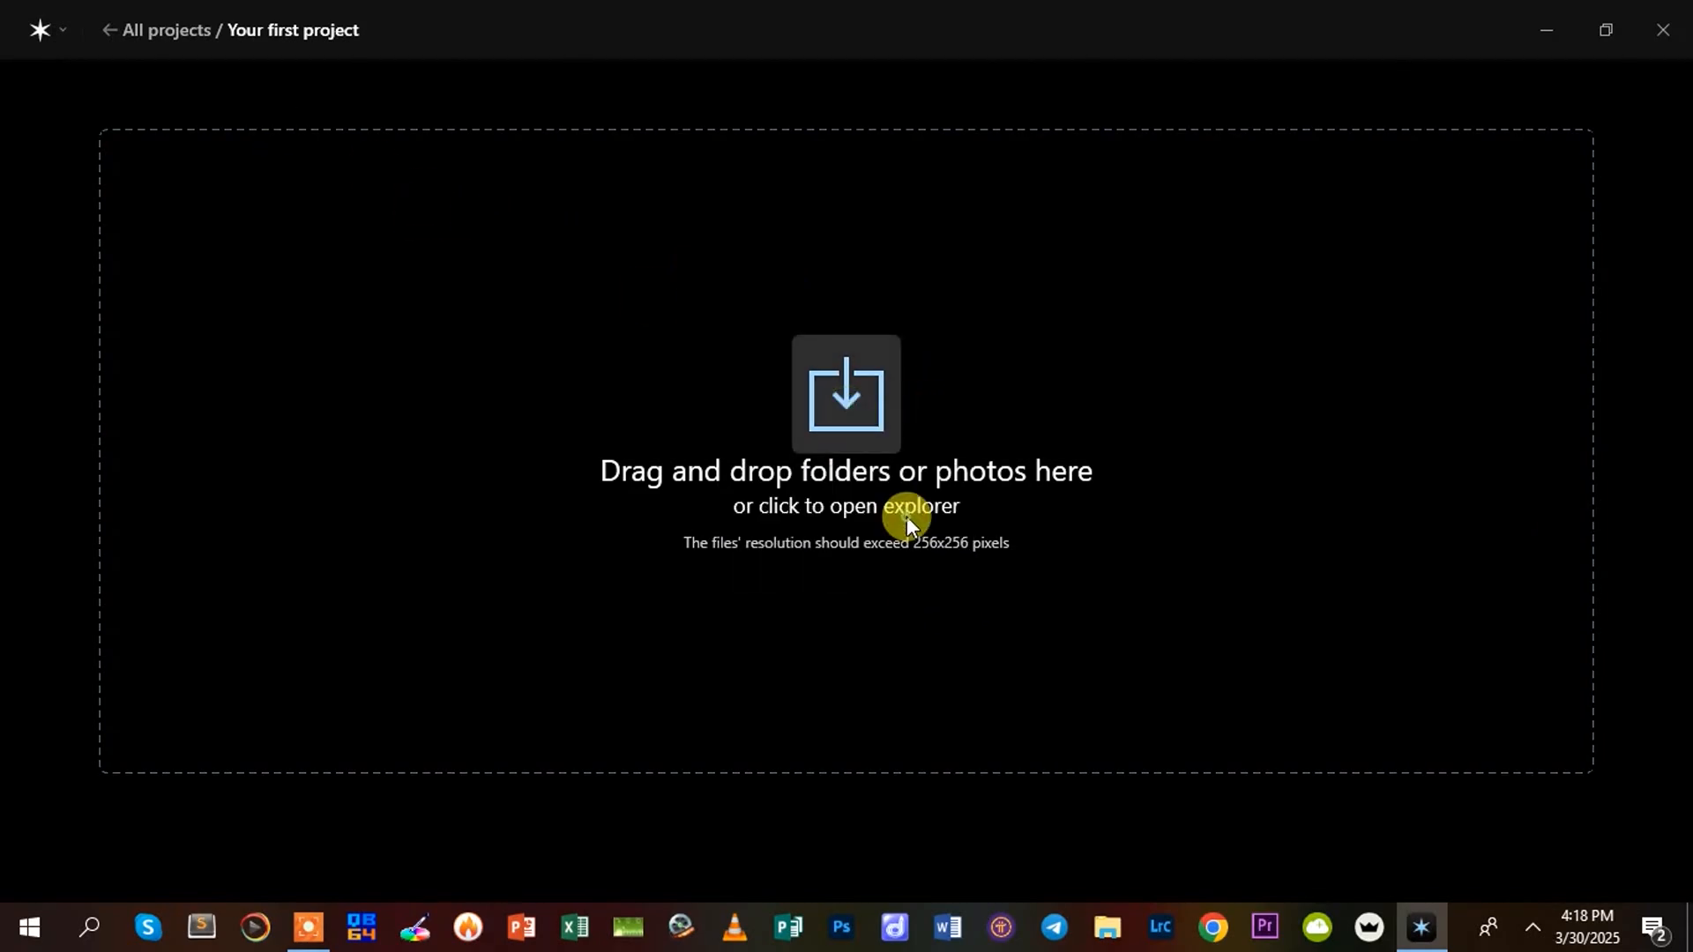
{"action": "double_click", "coordinate": [1018, 409]}
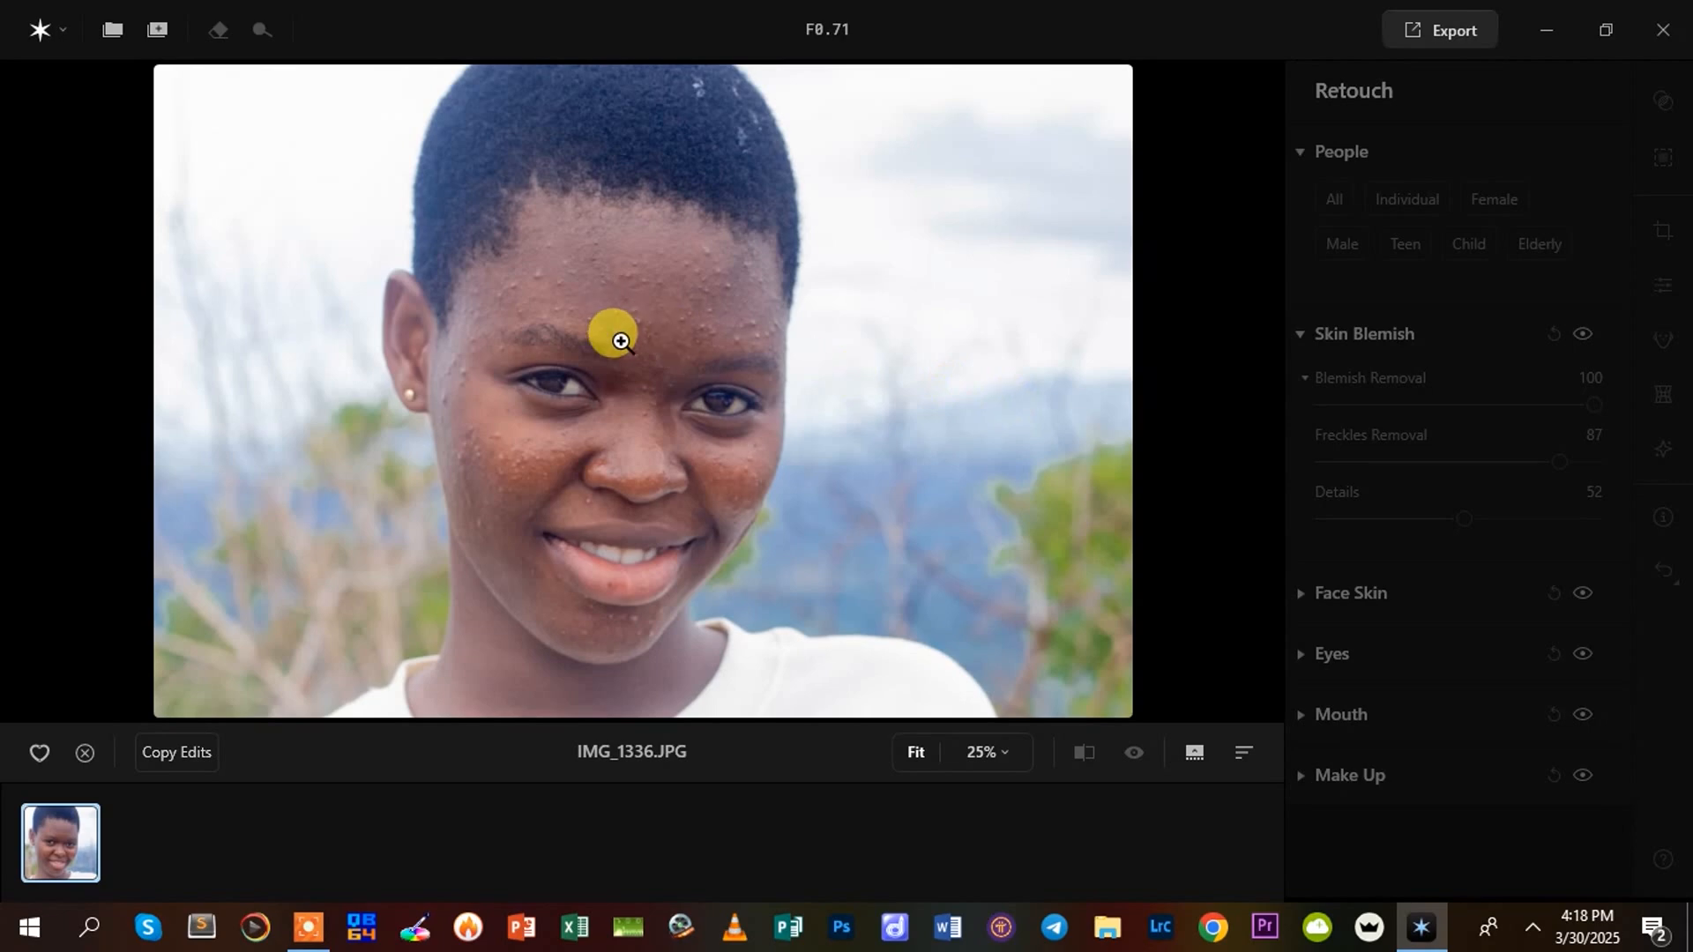
Set Blemish Removal to 100 for the portrait in the Skin Blemish retouching
{"action": "left_click", "coordinate": [616, 335]}
{"action": "left_click_drag", "start_coordinate": [516, 289], "coordinate": [646, 379]}
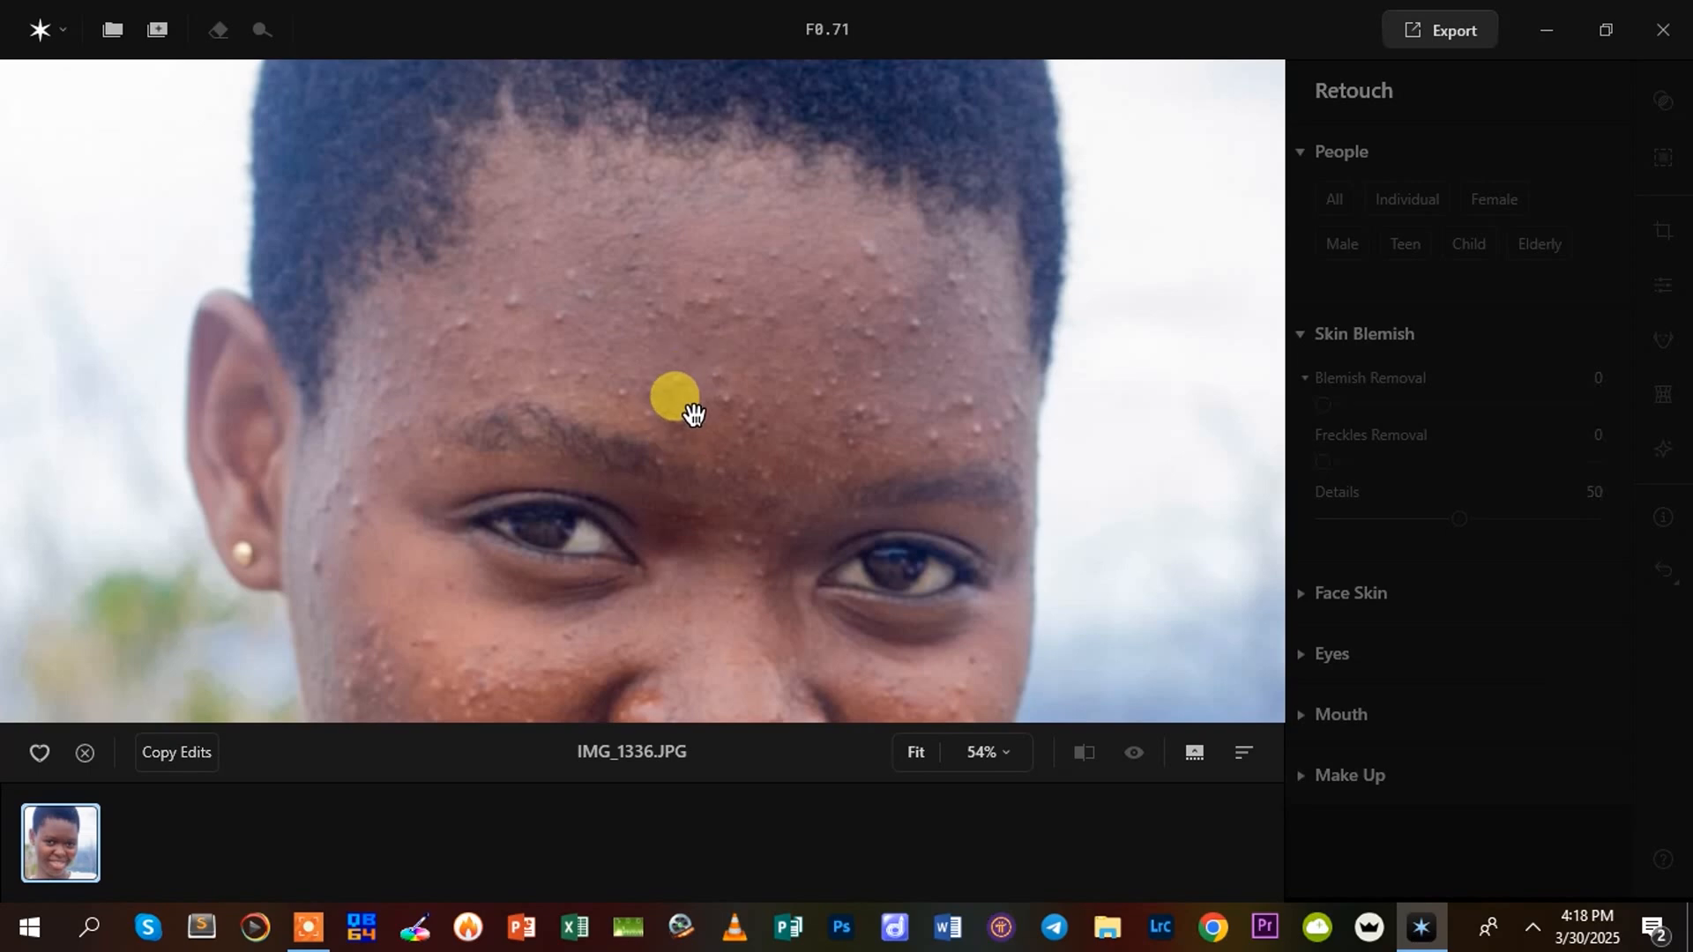
{"action": "left_click_drag", "start_coordinate": [703, 360], "coordinate": [703, 438]}
{"action": "scroll", "coordinate": [691, 388], "scroll_direction": "down", "scroll_amount": 3}
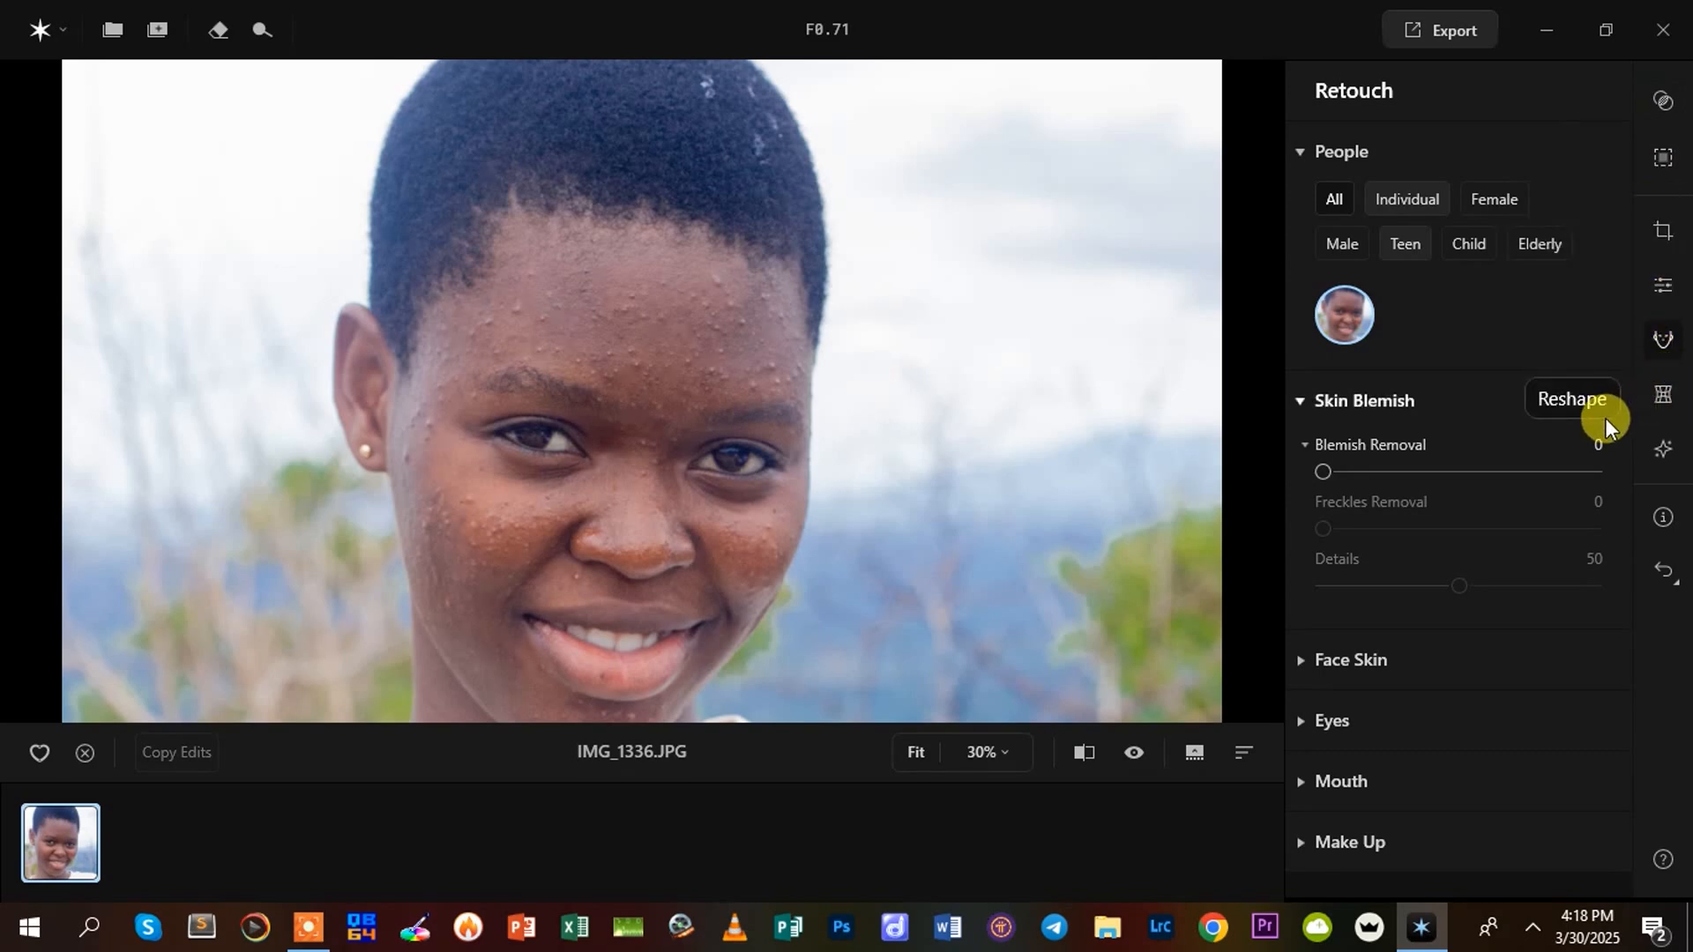
{"action": "left_click", "coordinate": [1661, 346]}
{"action": "left_click", "coordinate": [1661, 346]}
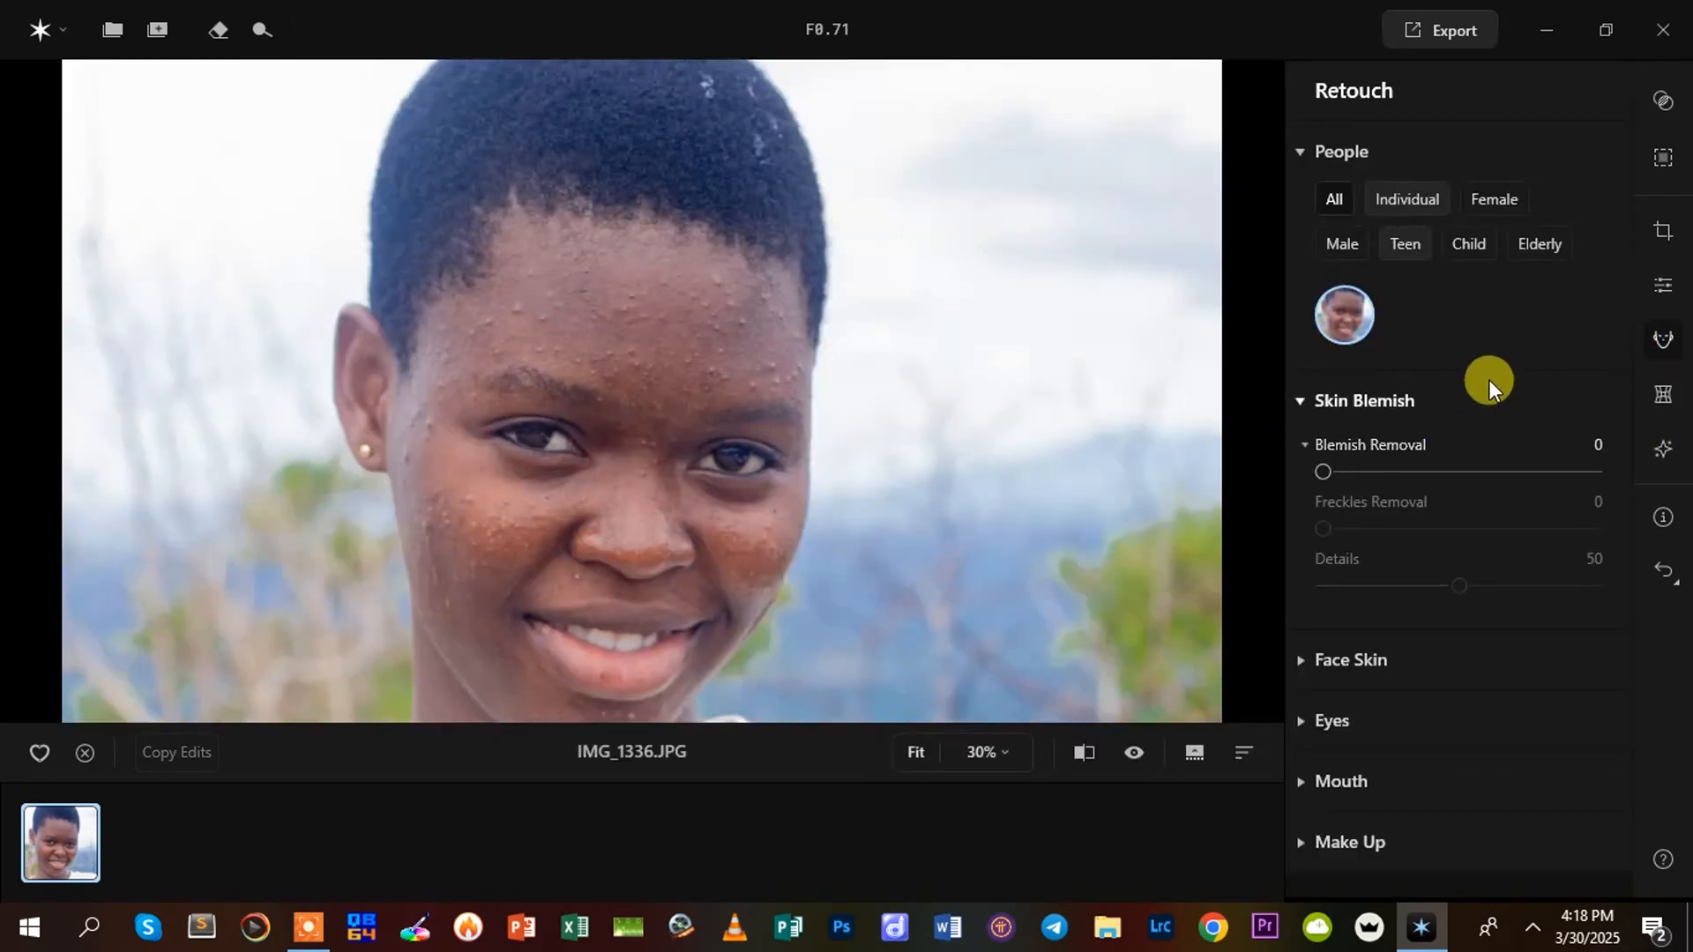
{"action": "left_click", "coordinate": [1299, 404]}
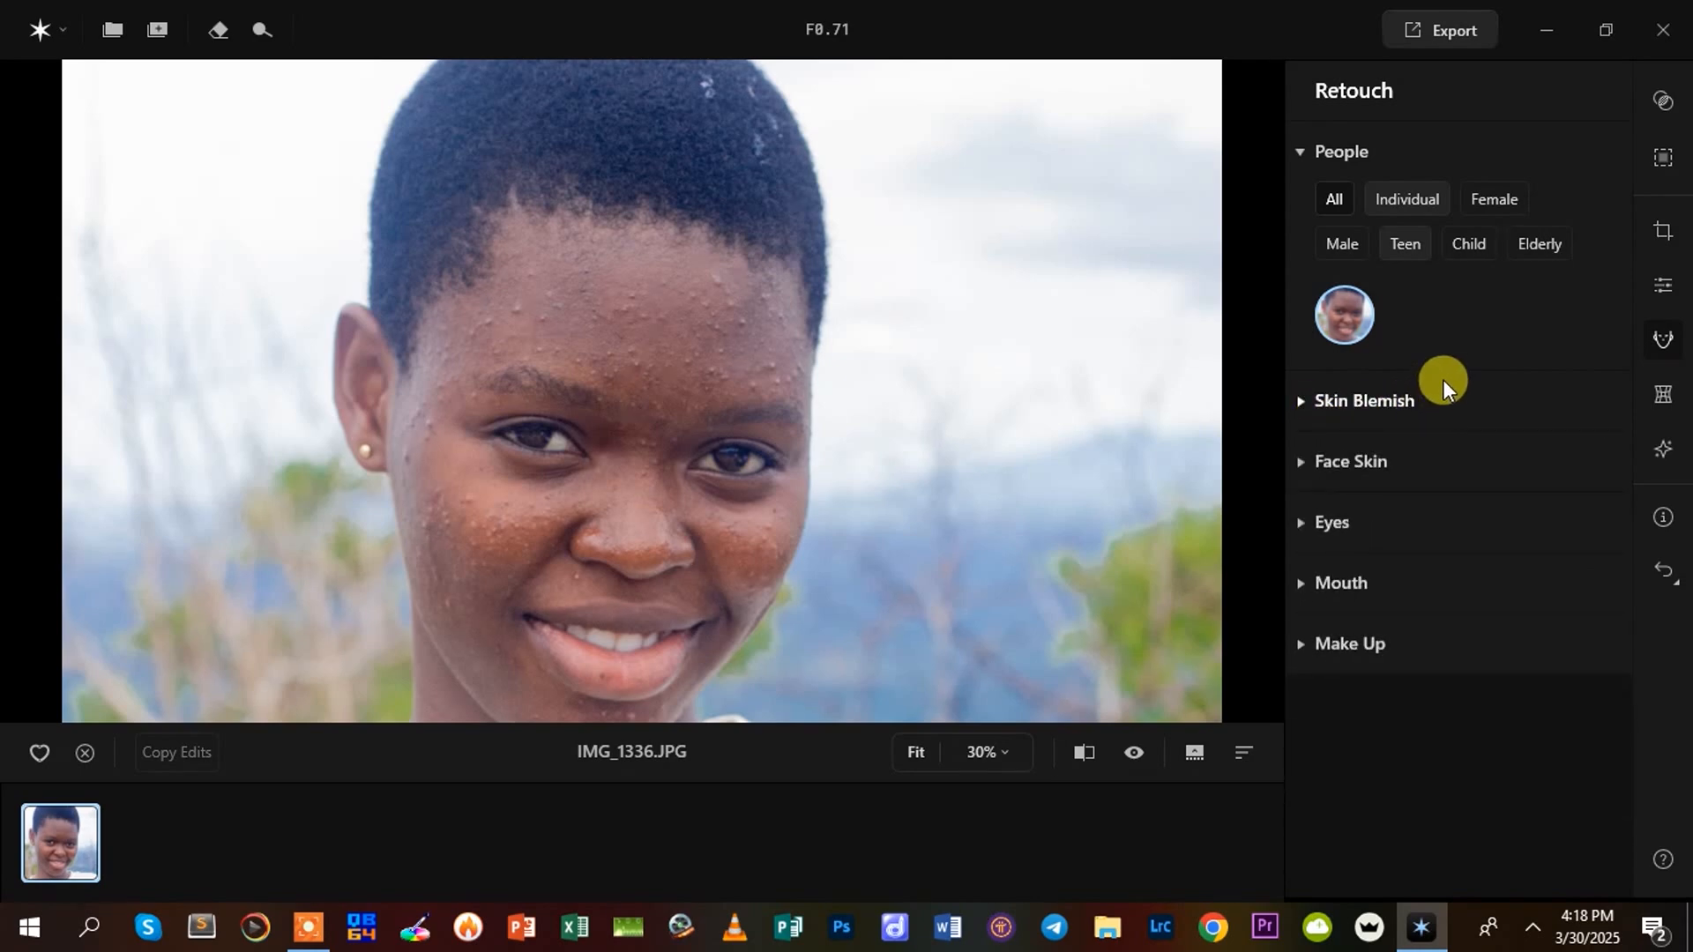
{"action": "left_click", "coordinate": [1299, 398]}
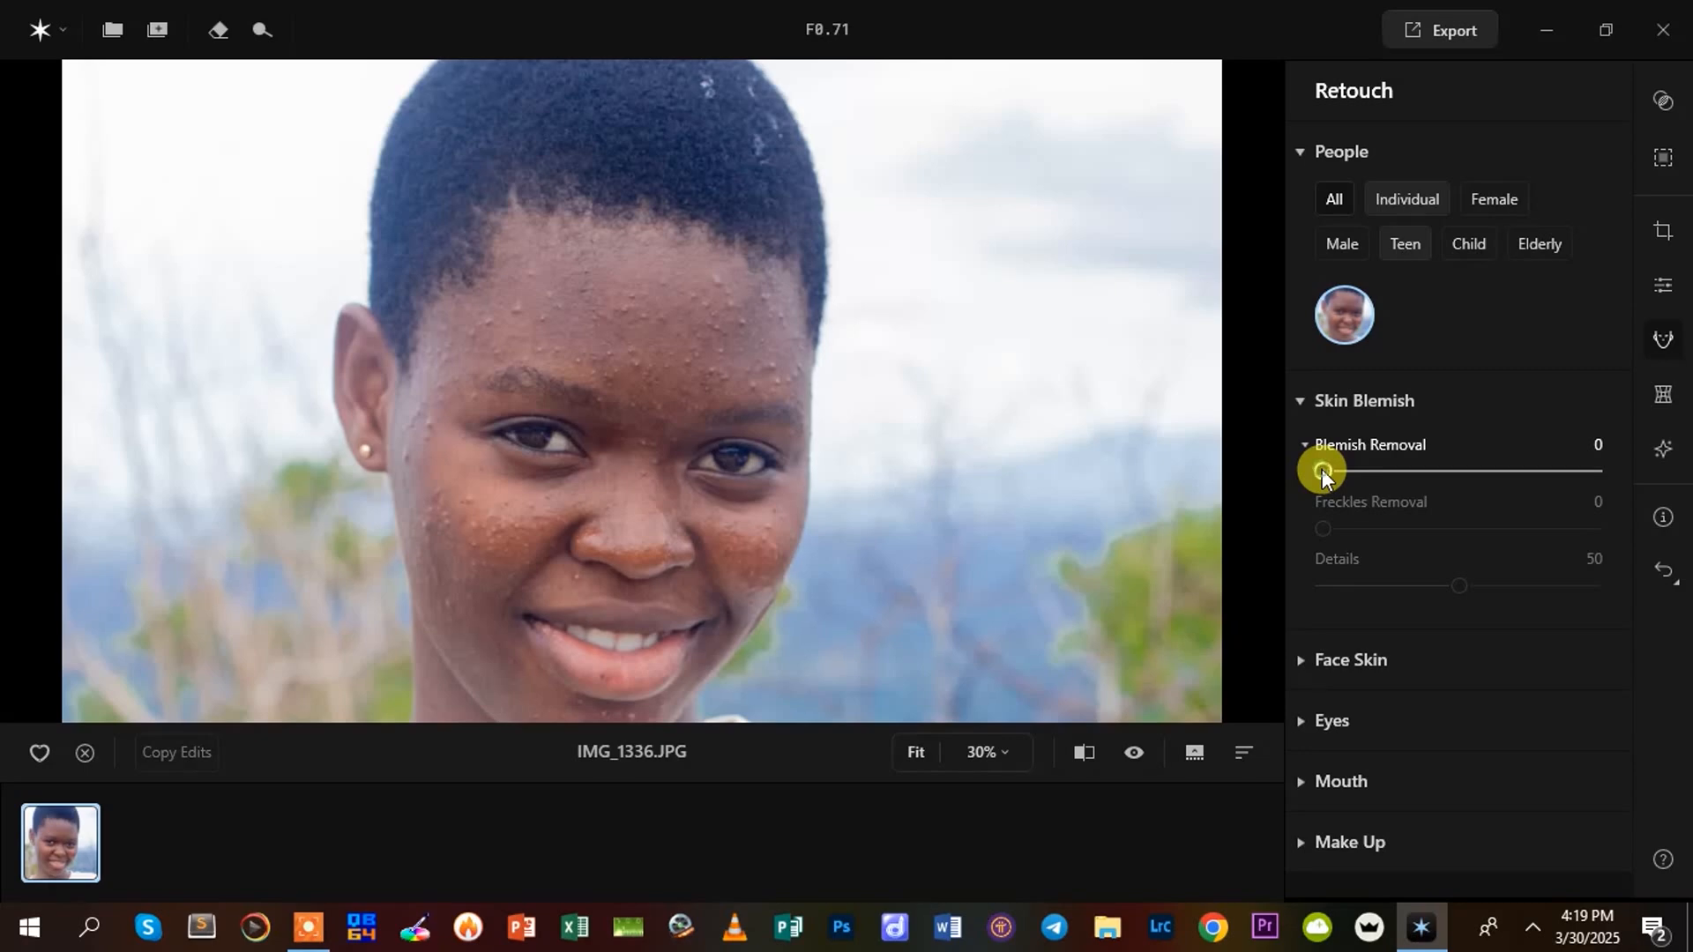
{"action": "left_click_drag", "start_coordinate": [1321, 469], "coordinate": [1611, 473]}
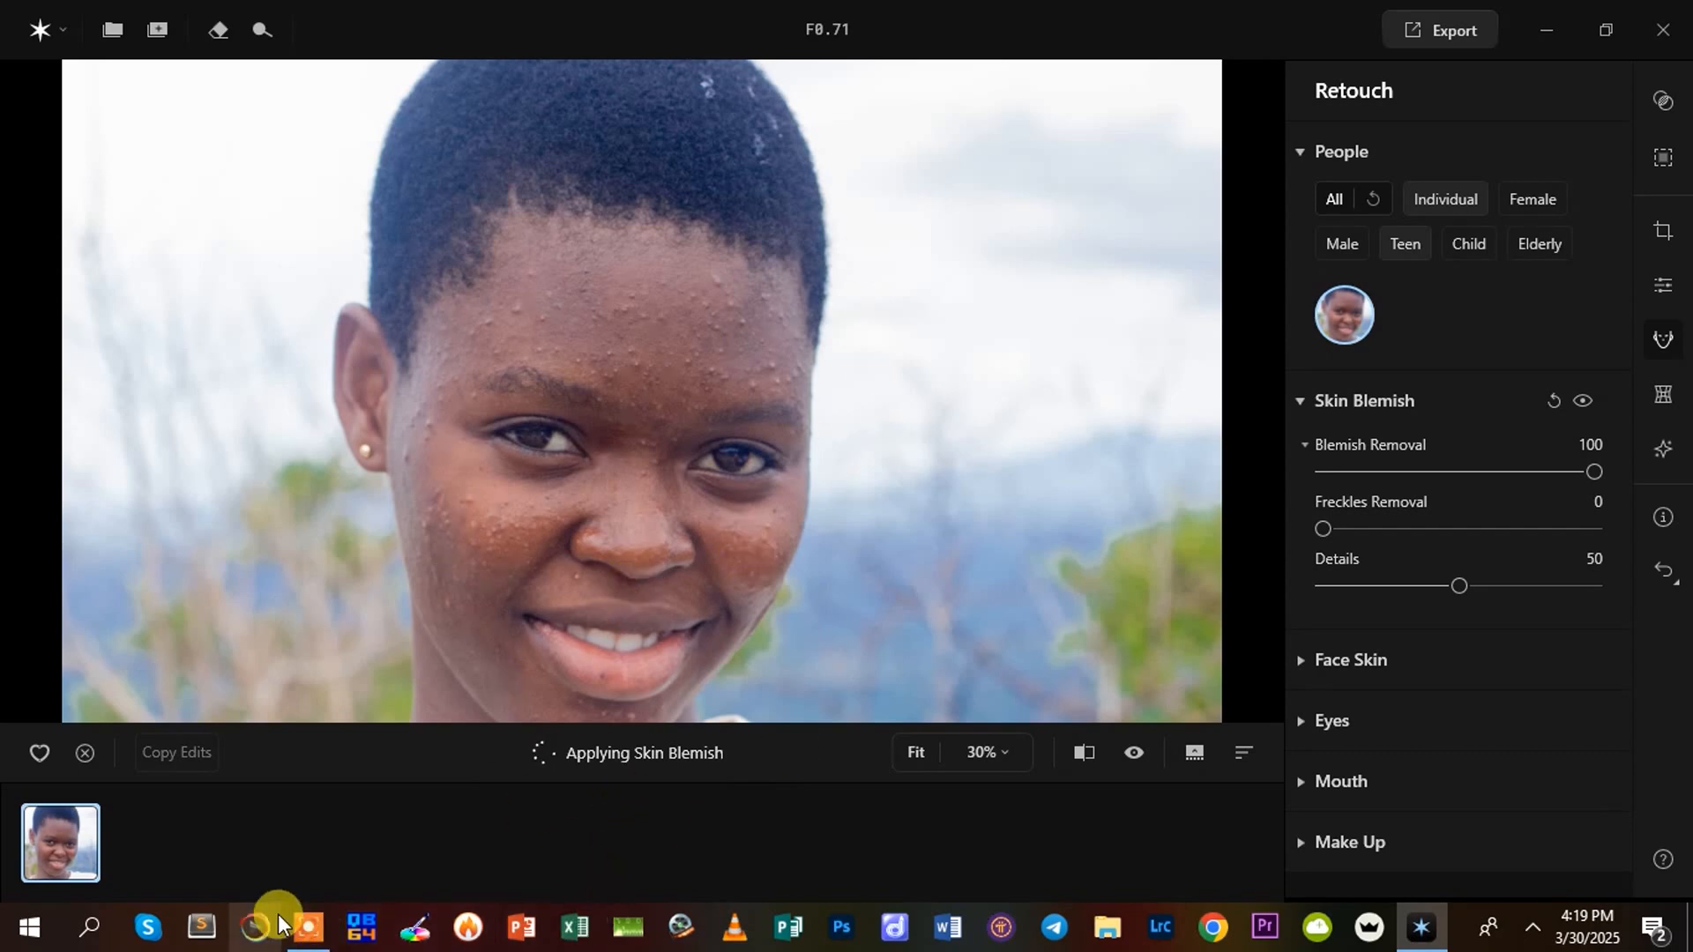
{"action": "mouse_move", "coordinate": [306, 923]}
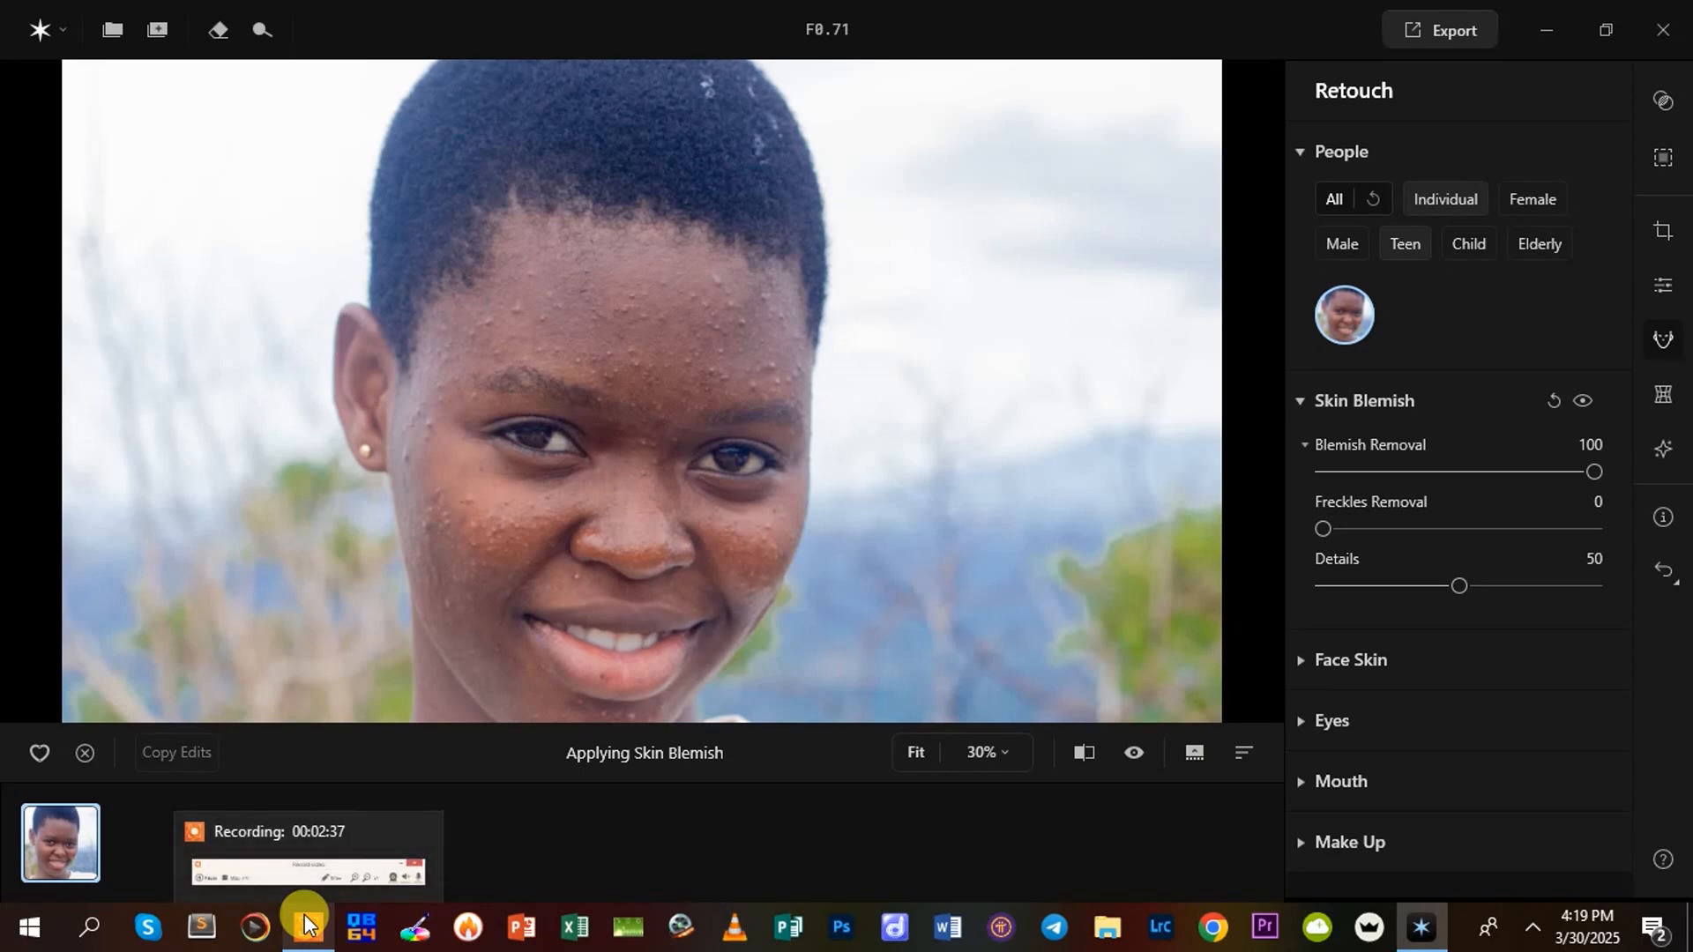
{"action": "left_click", "coordinate": [306, 923]}
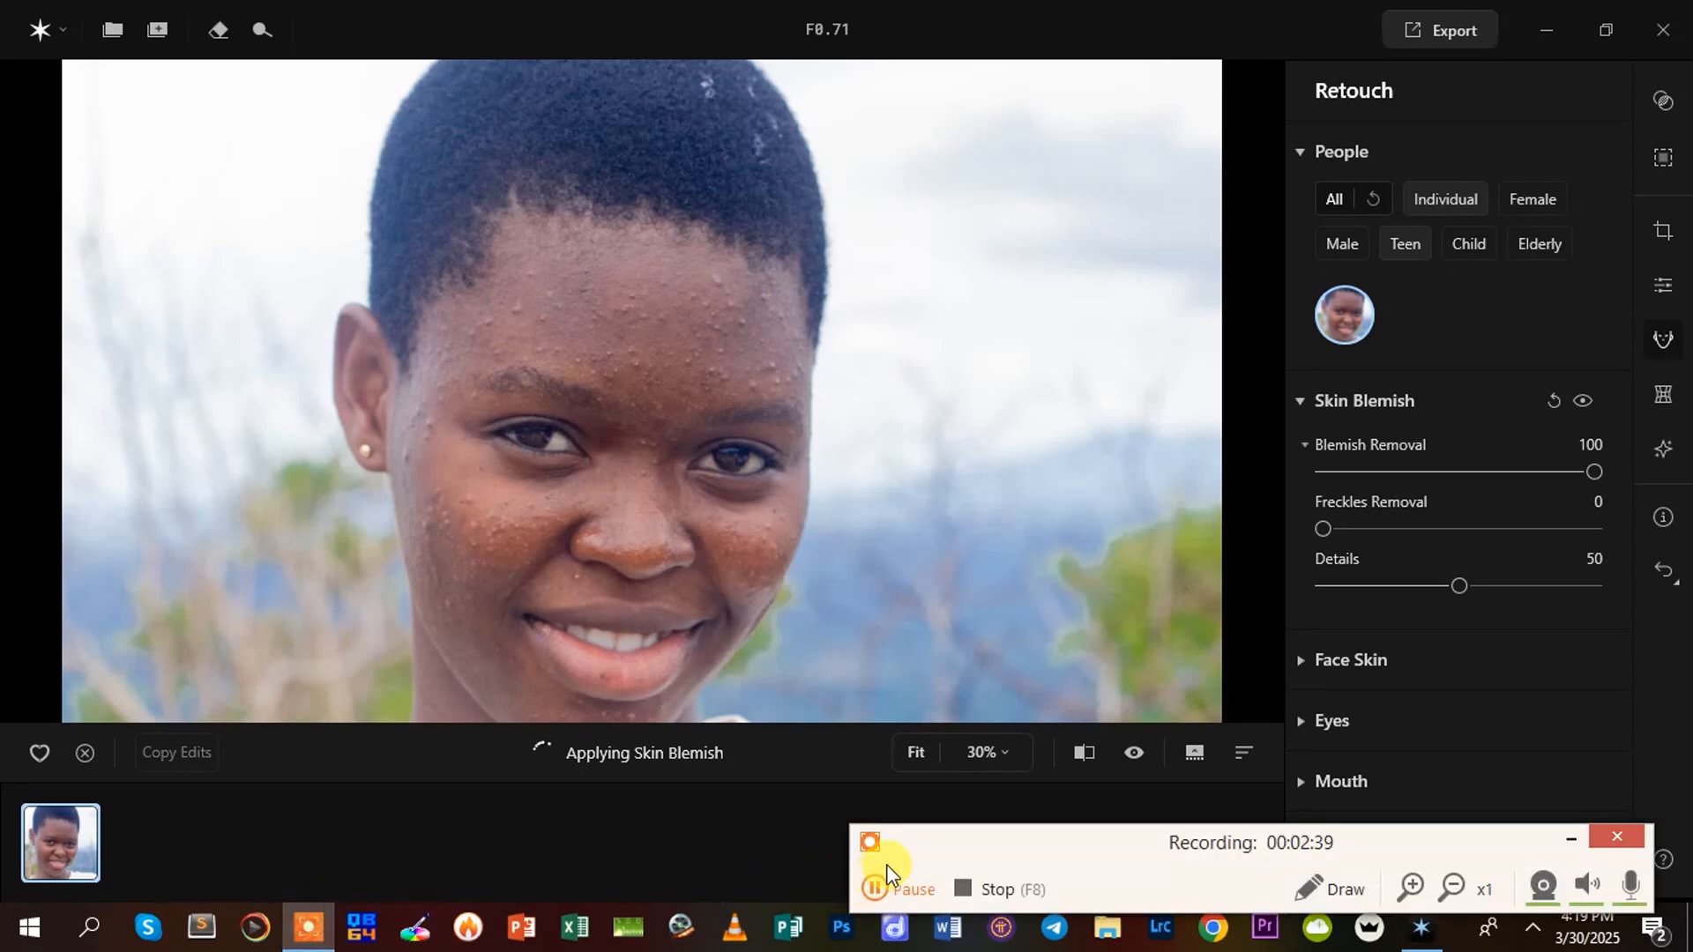
{"action": "left_click", "coordinate": [1570, 836]}
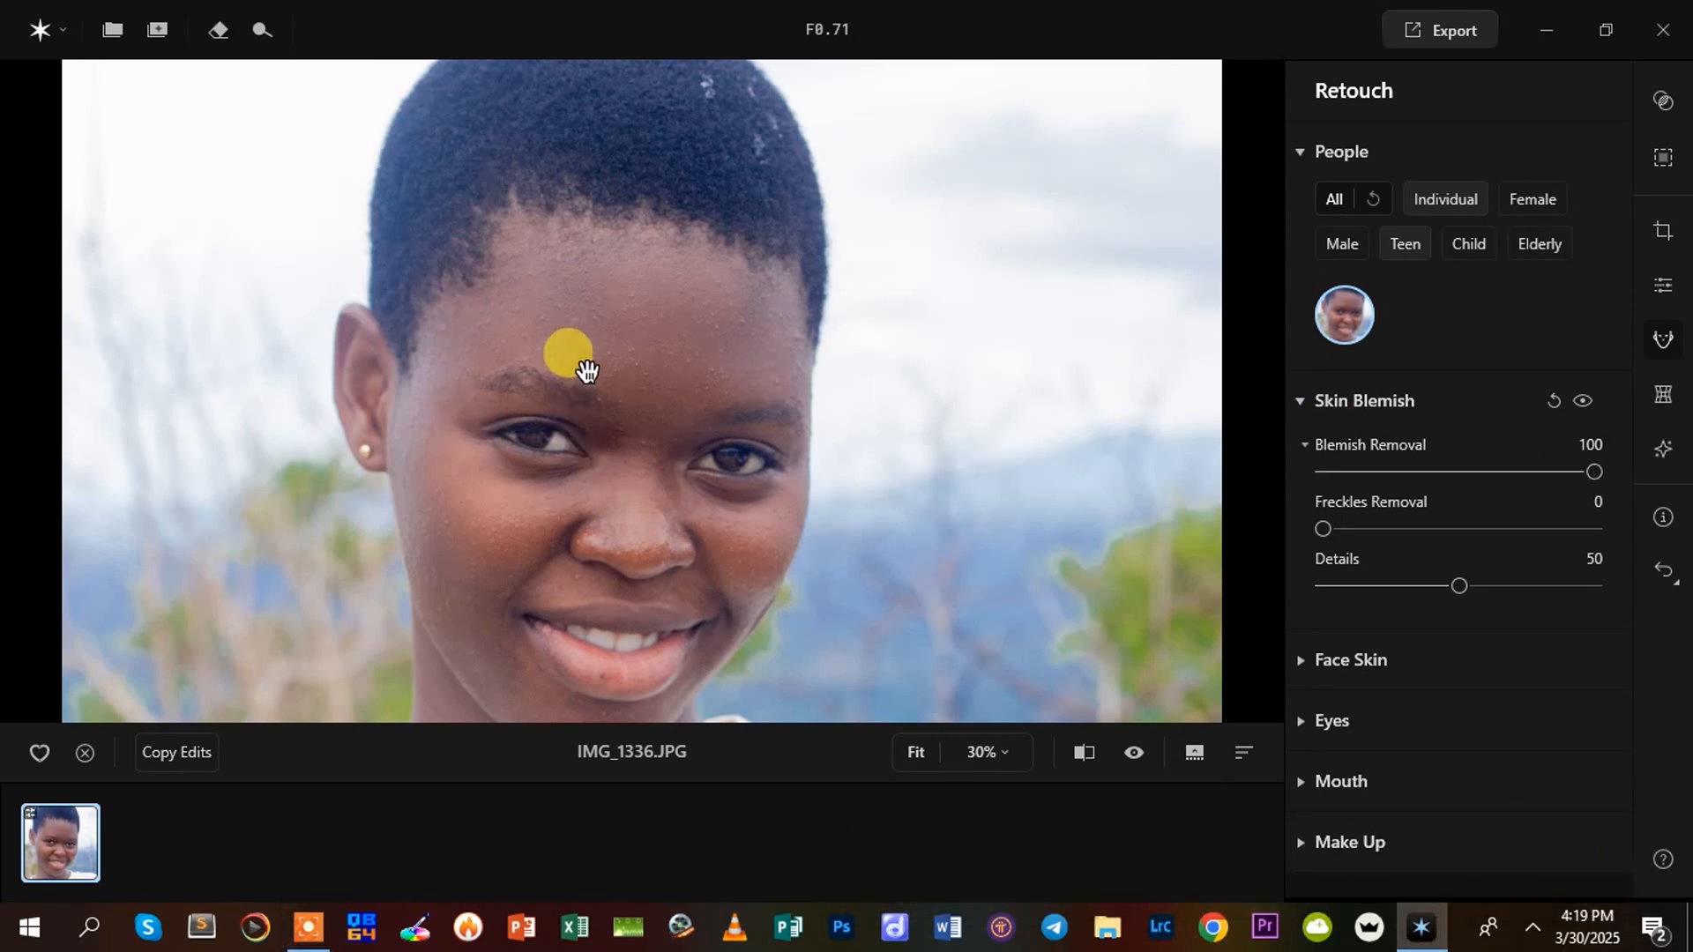
Examine the blemish removal on the face up close and compare it with the original photo
{"action": "scroll", "coordinate": [617, 380], "scroll_direction": "up", "scroll_amount": 3}
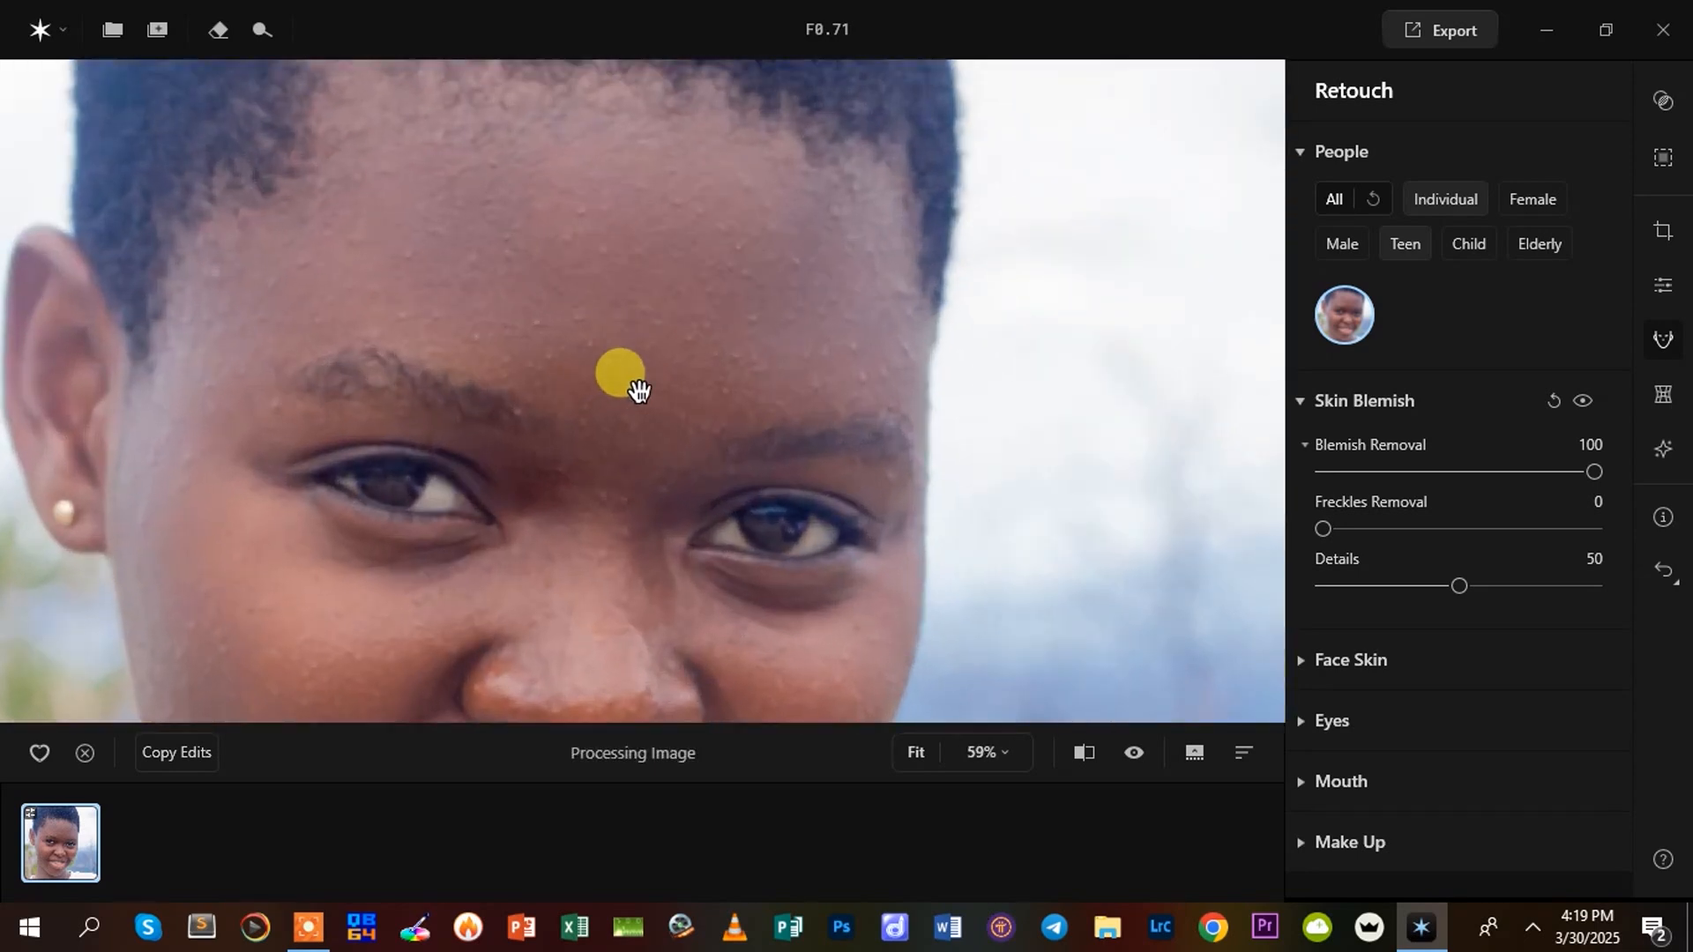
{"action": "scroll", "coordinate": [636, 389], "scroll_direction": "down", "scroll_amount": 4}
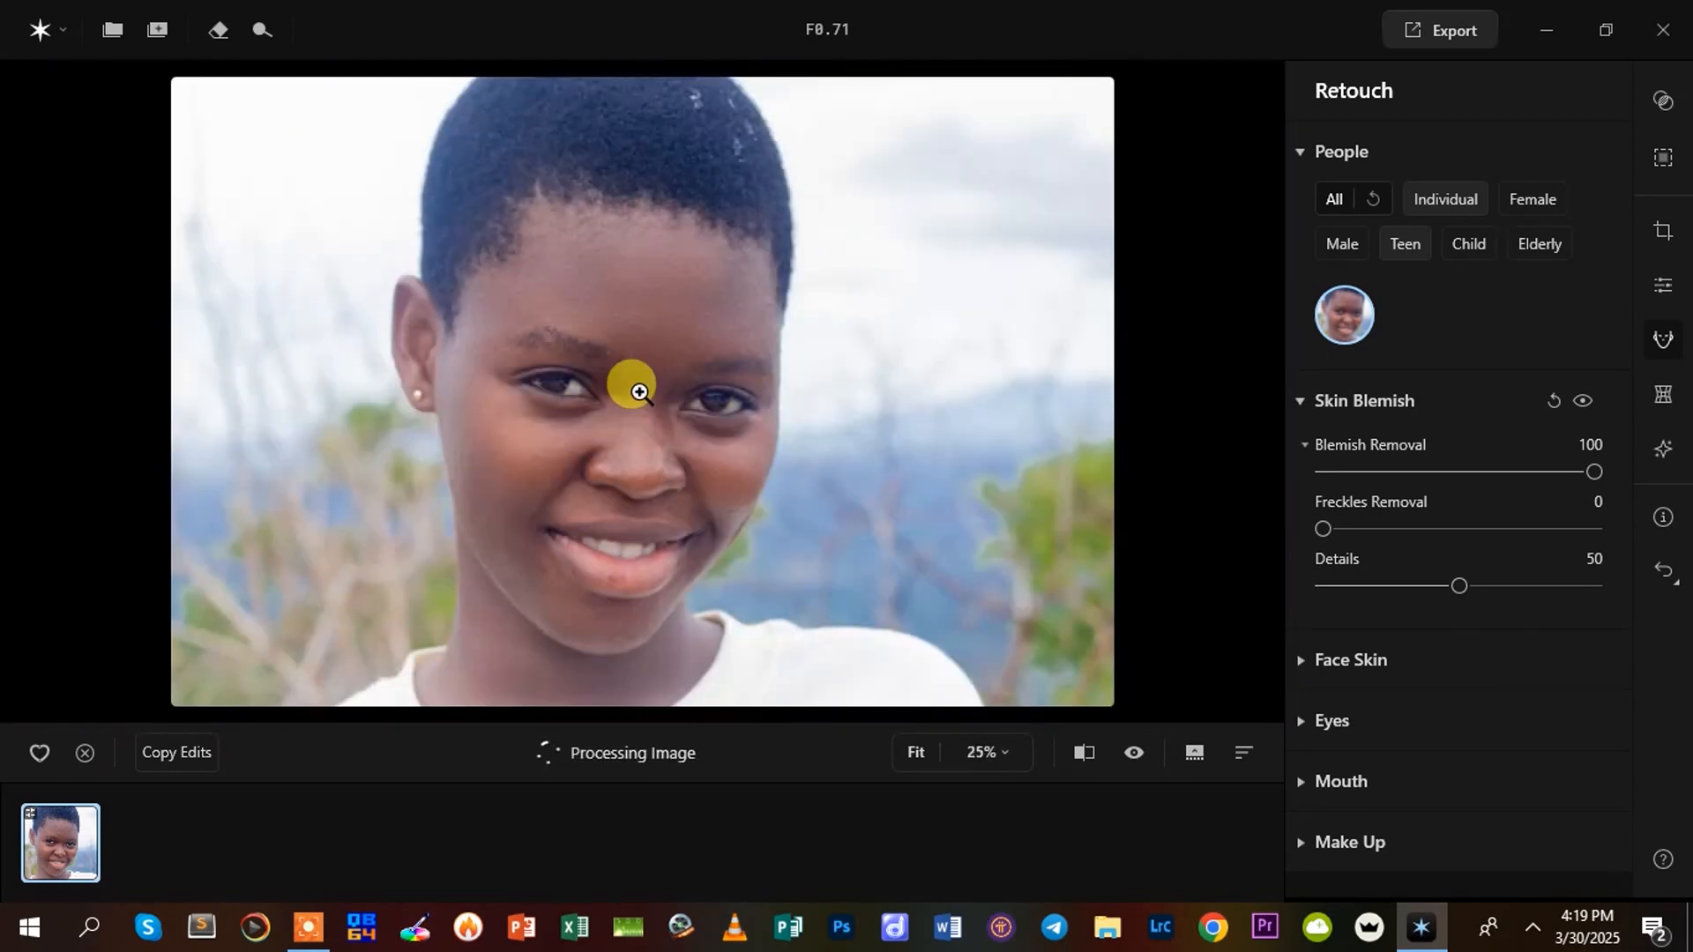
{"action": "scroll", "coordinate": [639, 457], "scroll_direction": "up", "scroll_amount": 1}
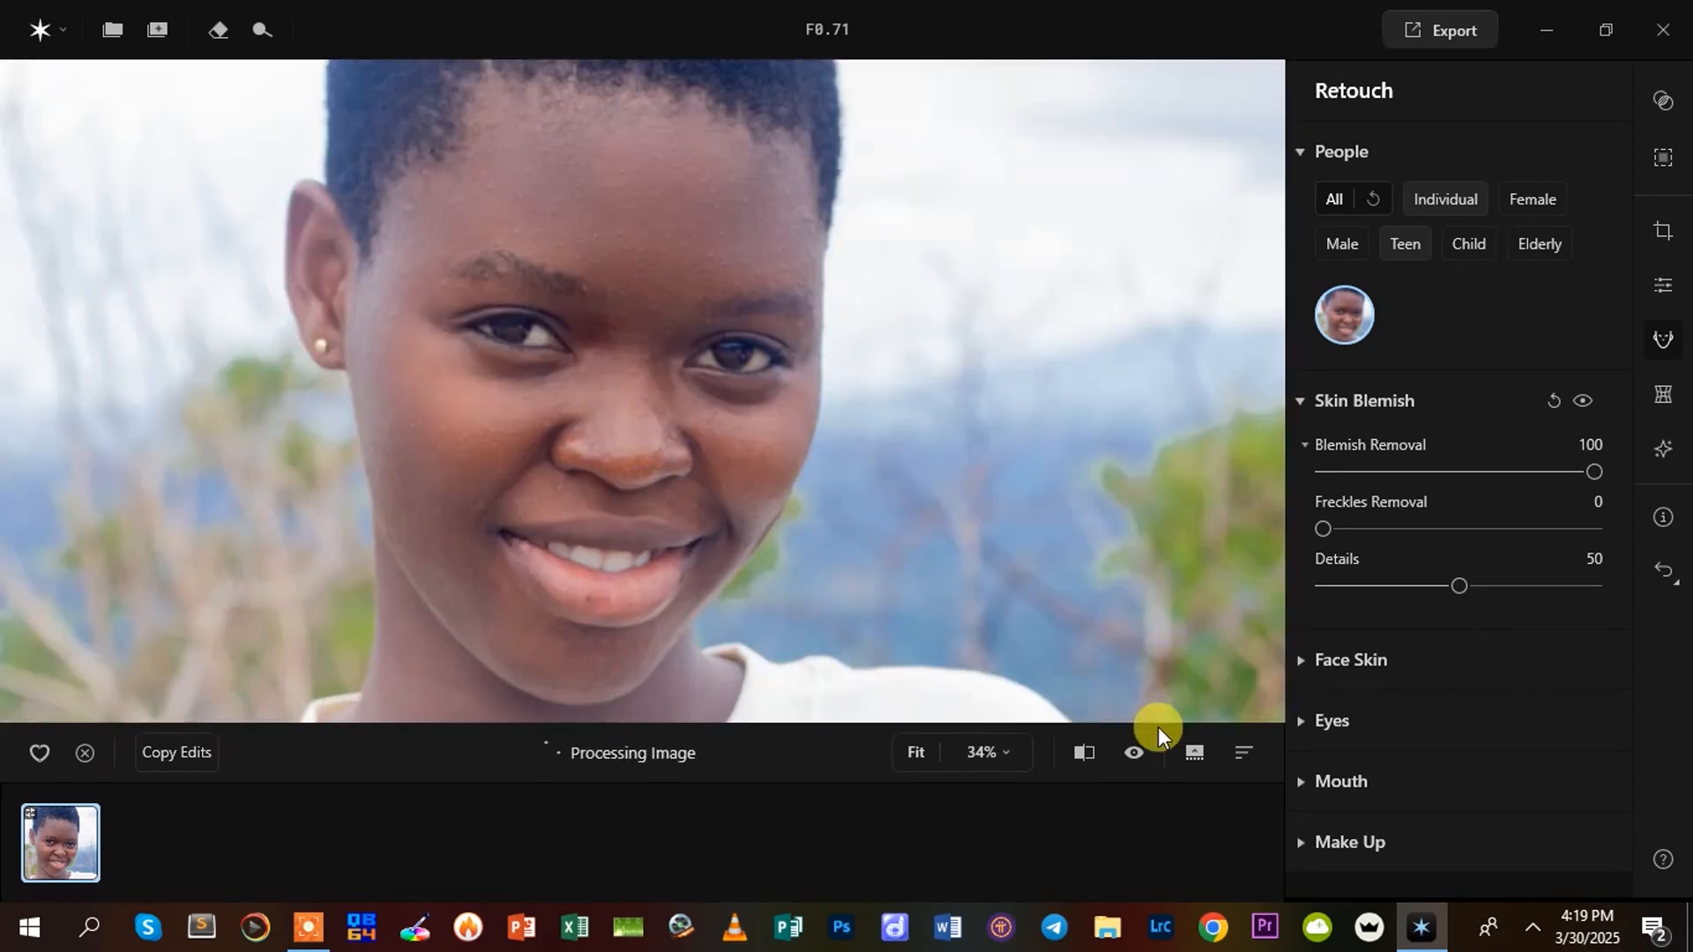
{"action": "left_click", "coordinate": [1083, 752]}
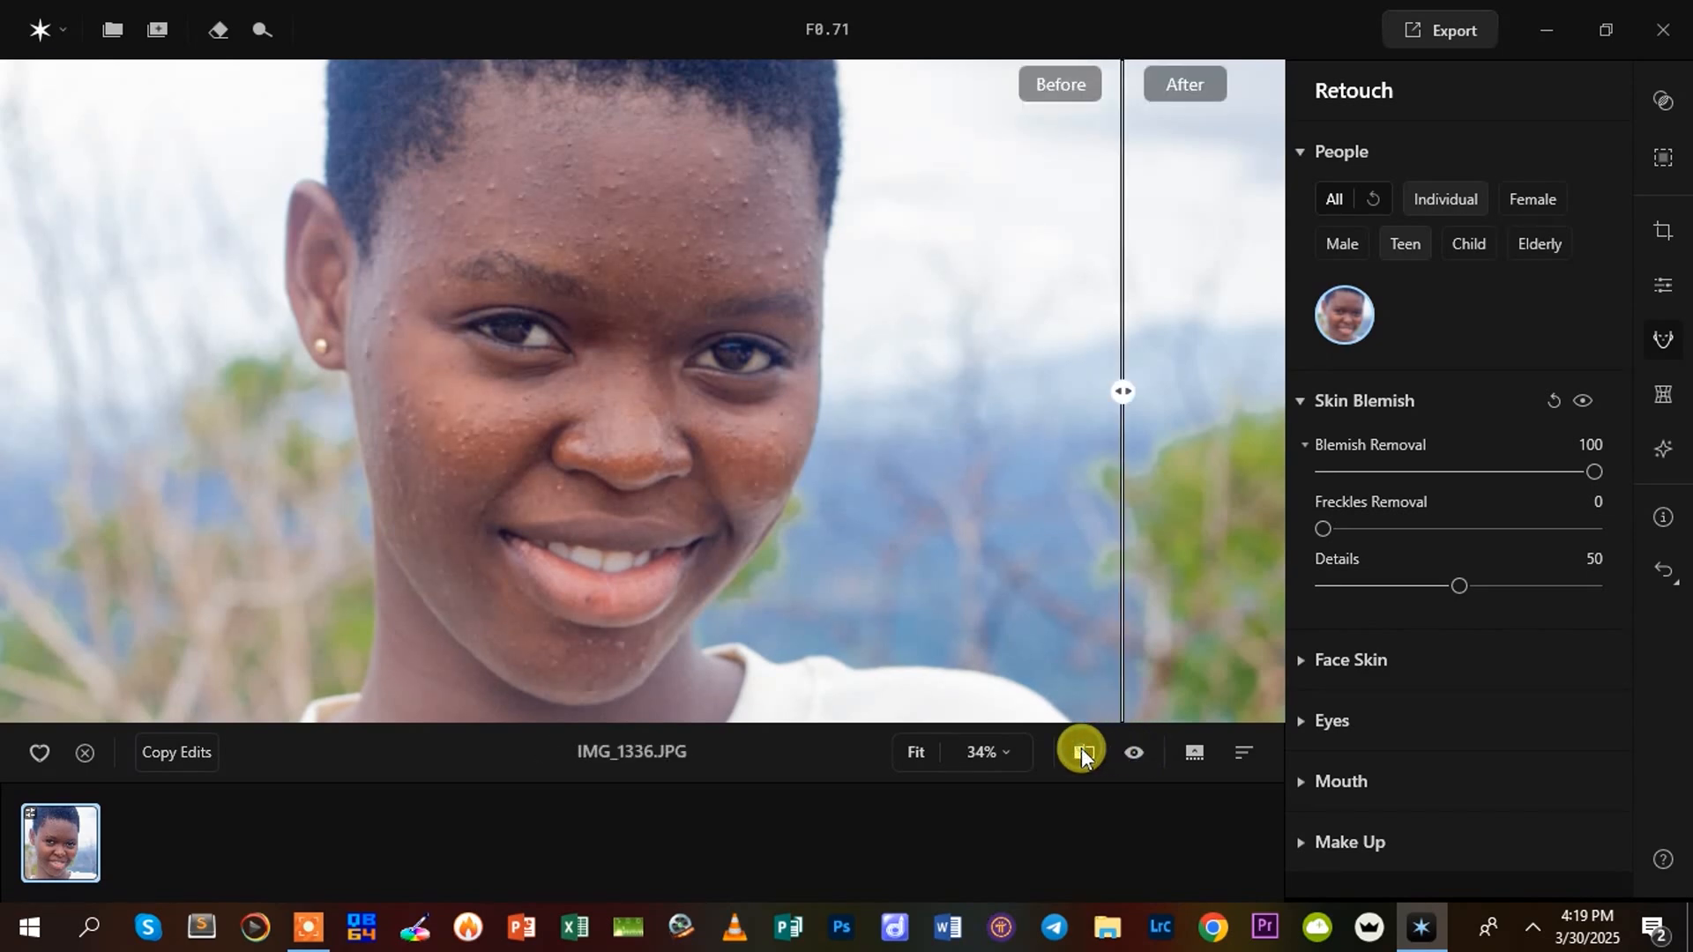
{"action": "left_click", "coordinate": [1082, 752]}
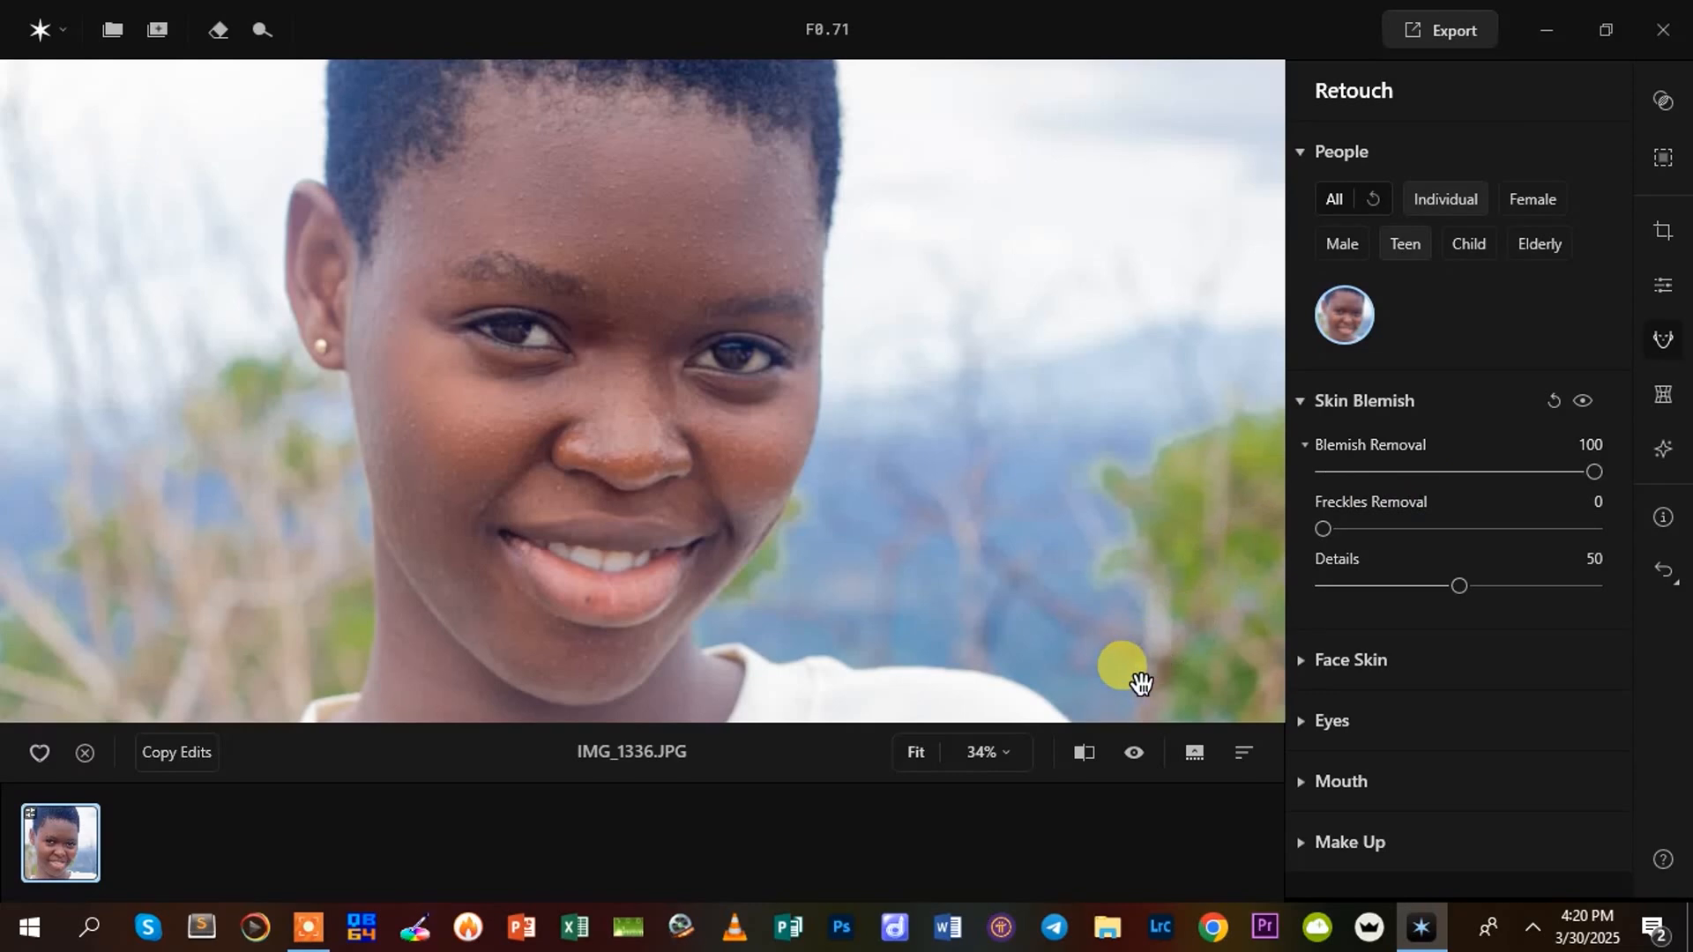
{"action": "left_click", "coordinate": [1090, 750]}
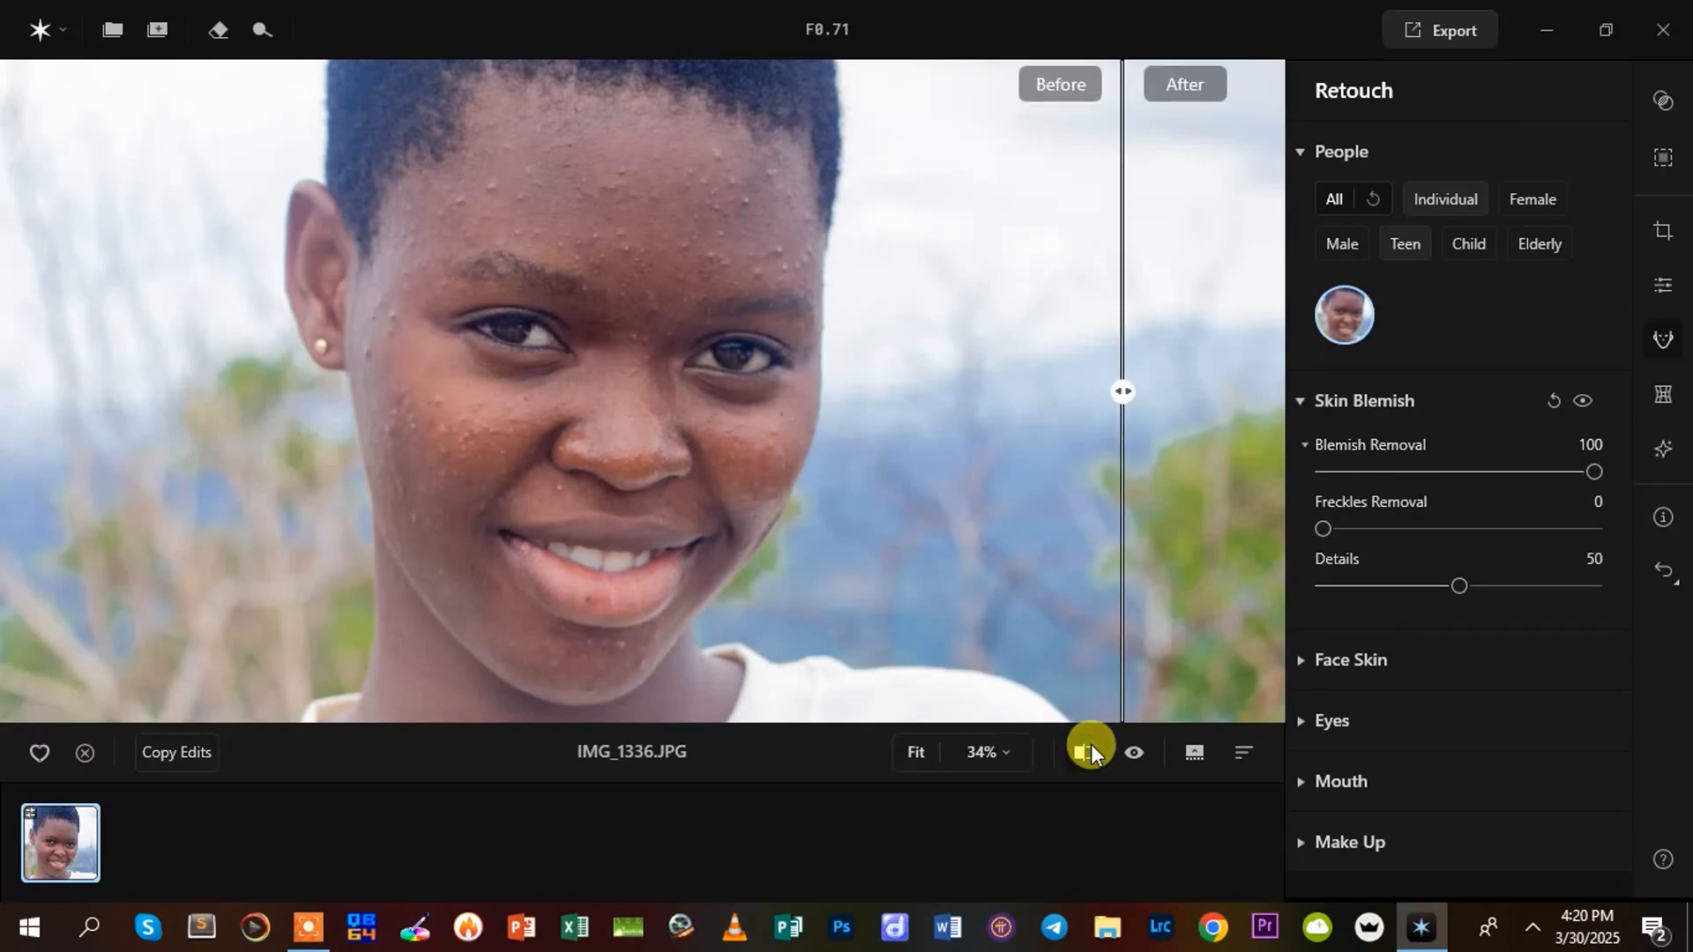
{"action": "left_click", "coordinate": [1089, 750]}
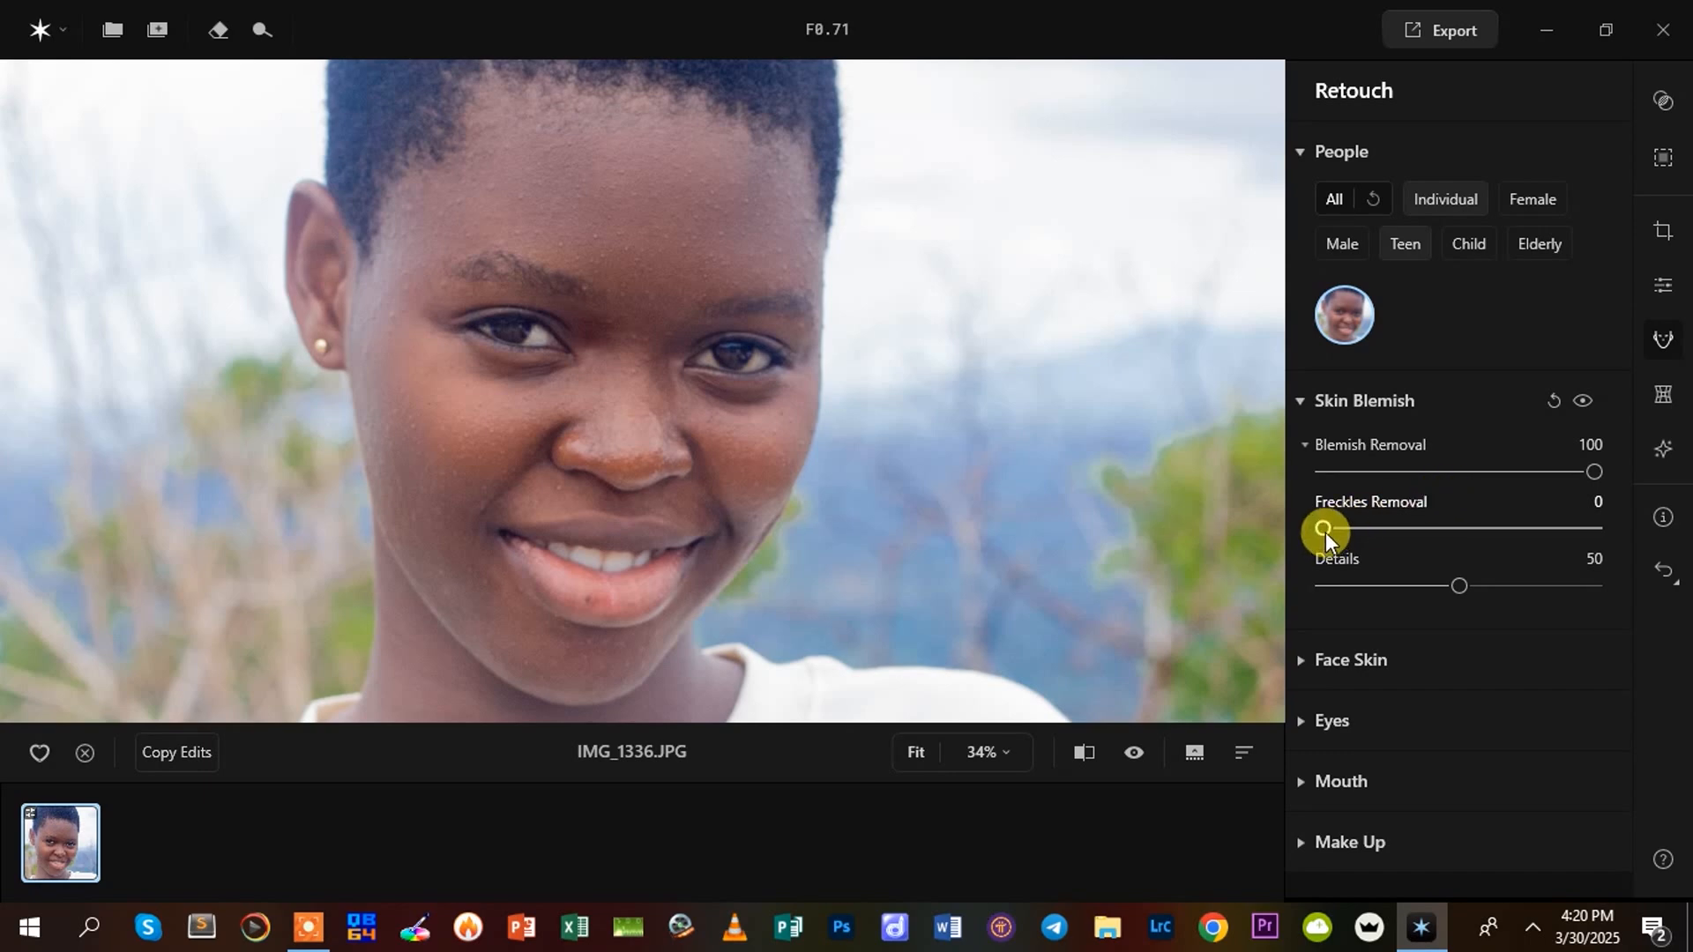
Set Freckles Removal to 100 and the Skin Blemish Details to 13, checking against the original
{"action": "left_click_drag", "start_coordinate": [1325, 531], "coordinate": [1605, 525]}
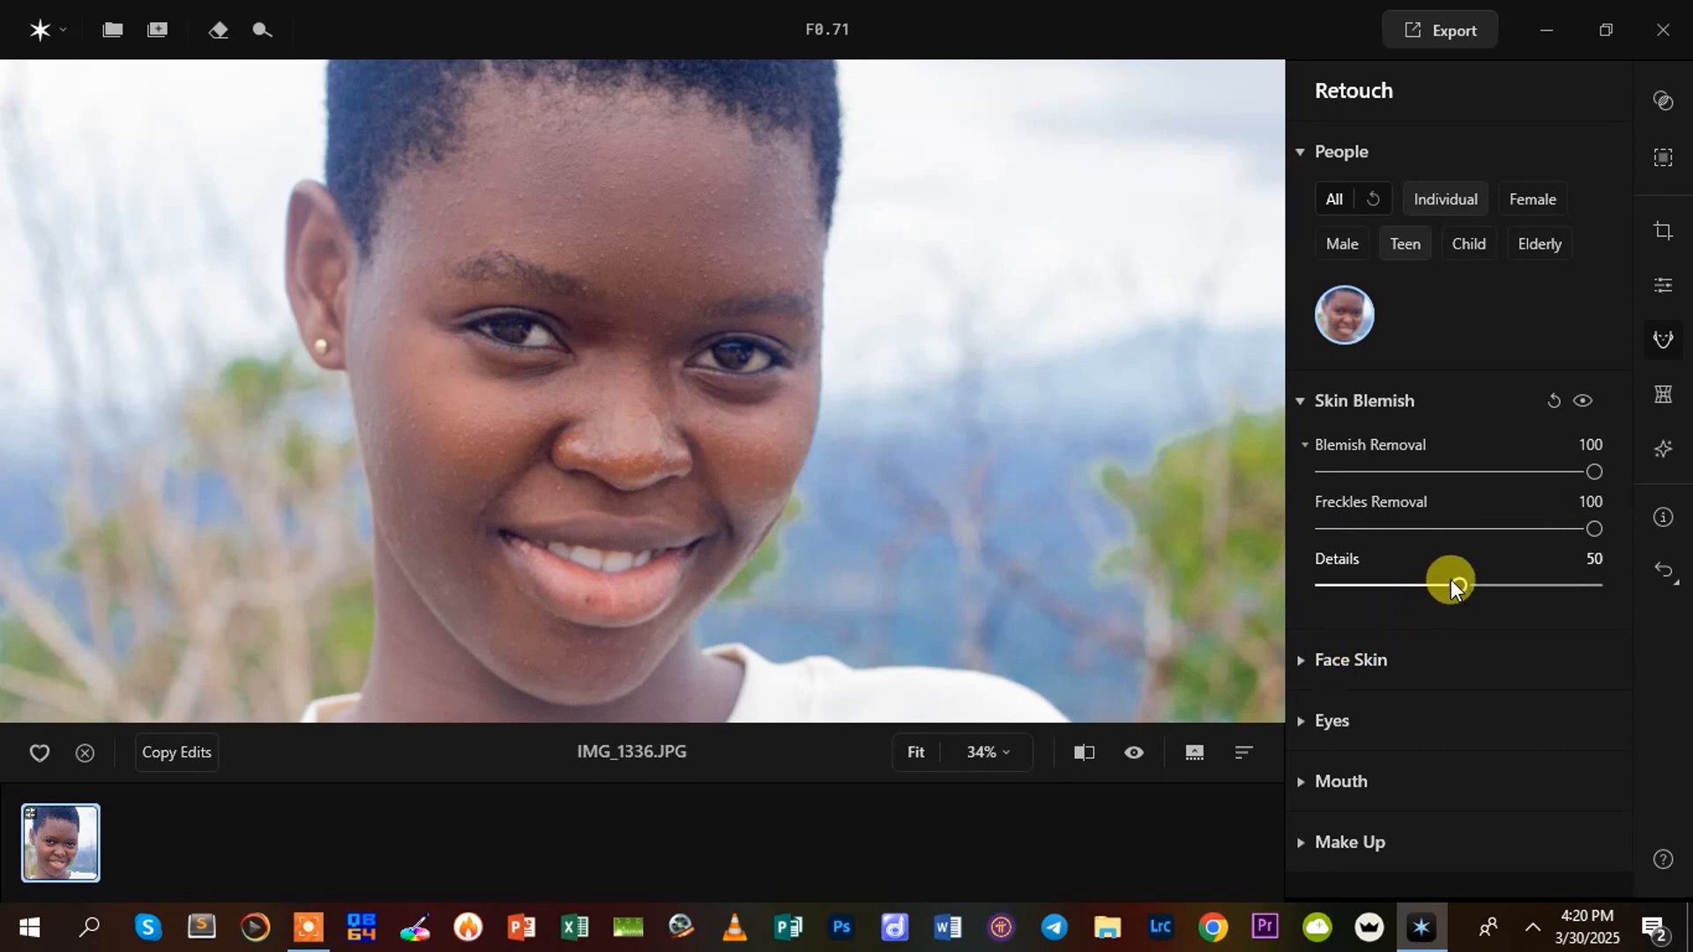
{"action": "left_click_drag", "start_coordinate": [1453, 583], "coordinate": [1361, 594]}
{"action": "left_click", "coordinate": [1081, 754]}
{"action": "left_click", "coordinate": [1081, 754]}
{"action": "left_click", "coordinate": [1081, 754]}
{"action": "left_click", "coordinate": [1081, 754]}
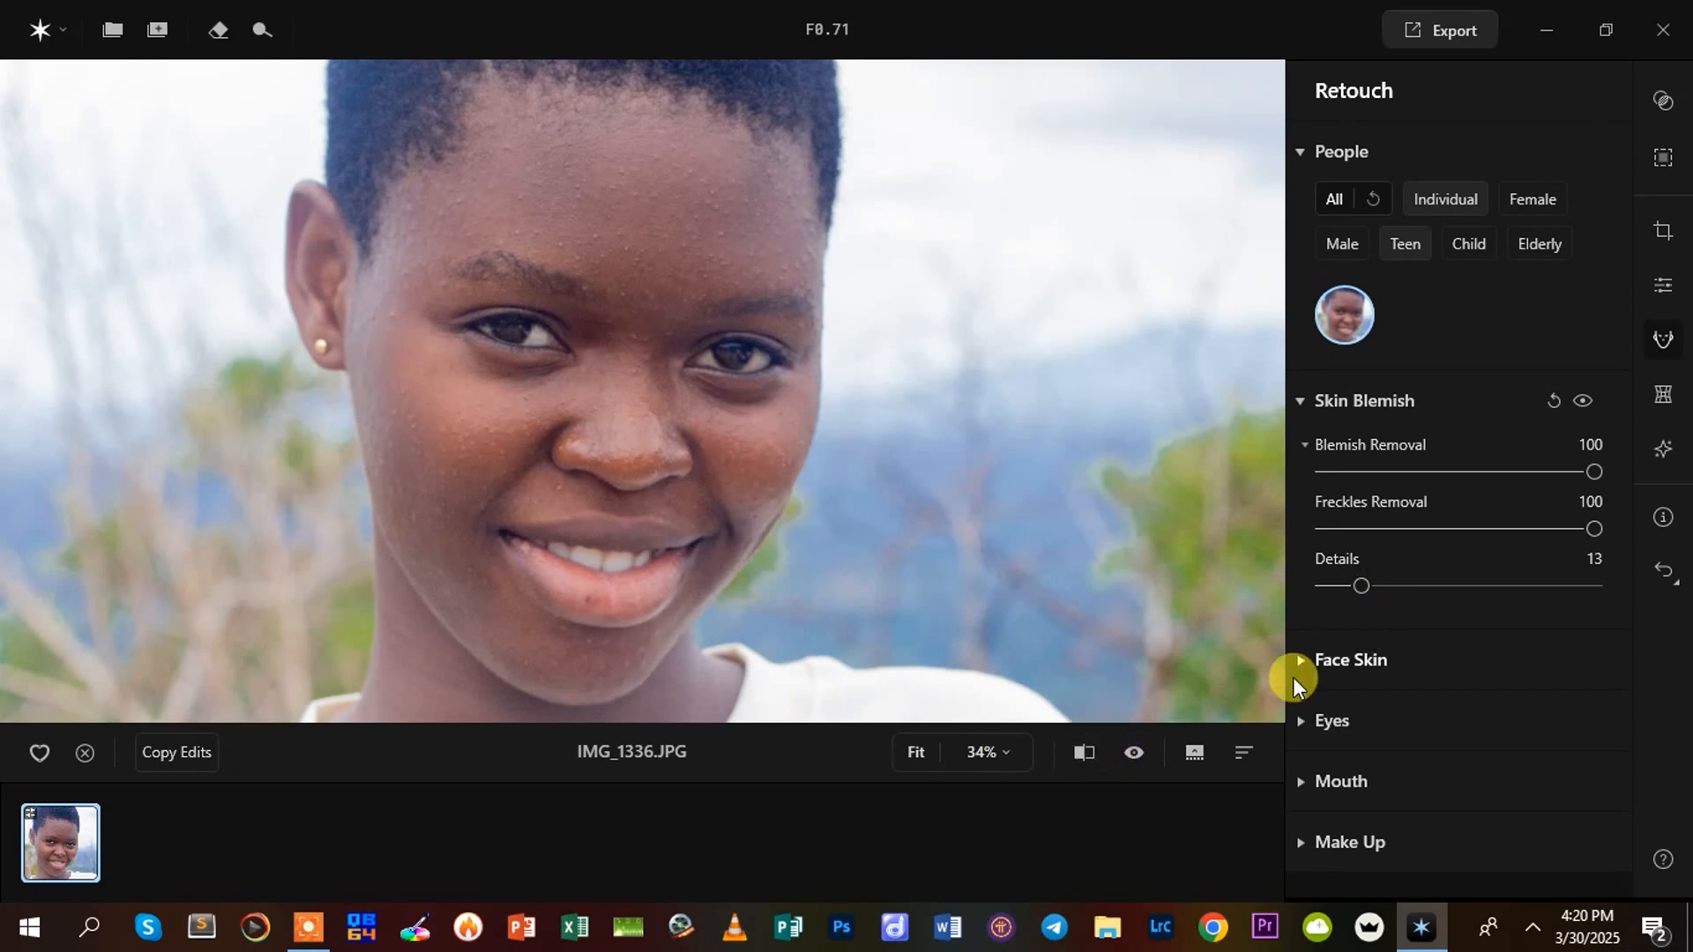
Set the Skin Blemish Details to 56 and compare the whole portrait with the original
{"action": "left_click_drag", "start_coordinate": [1356, 578], "coordinate": [1453, 589]}
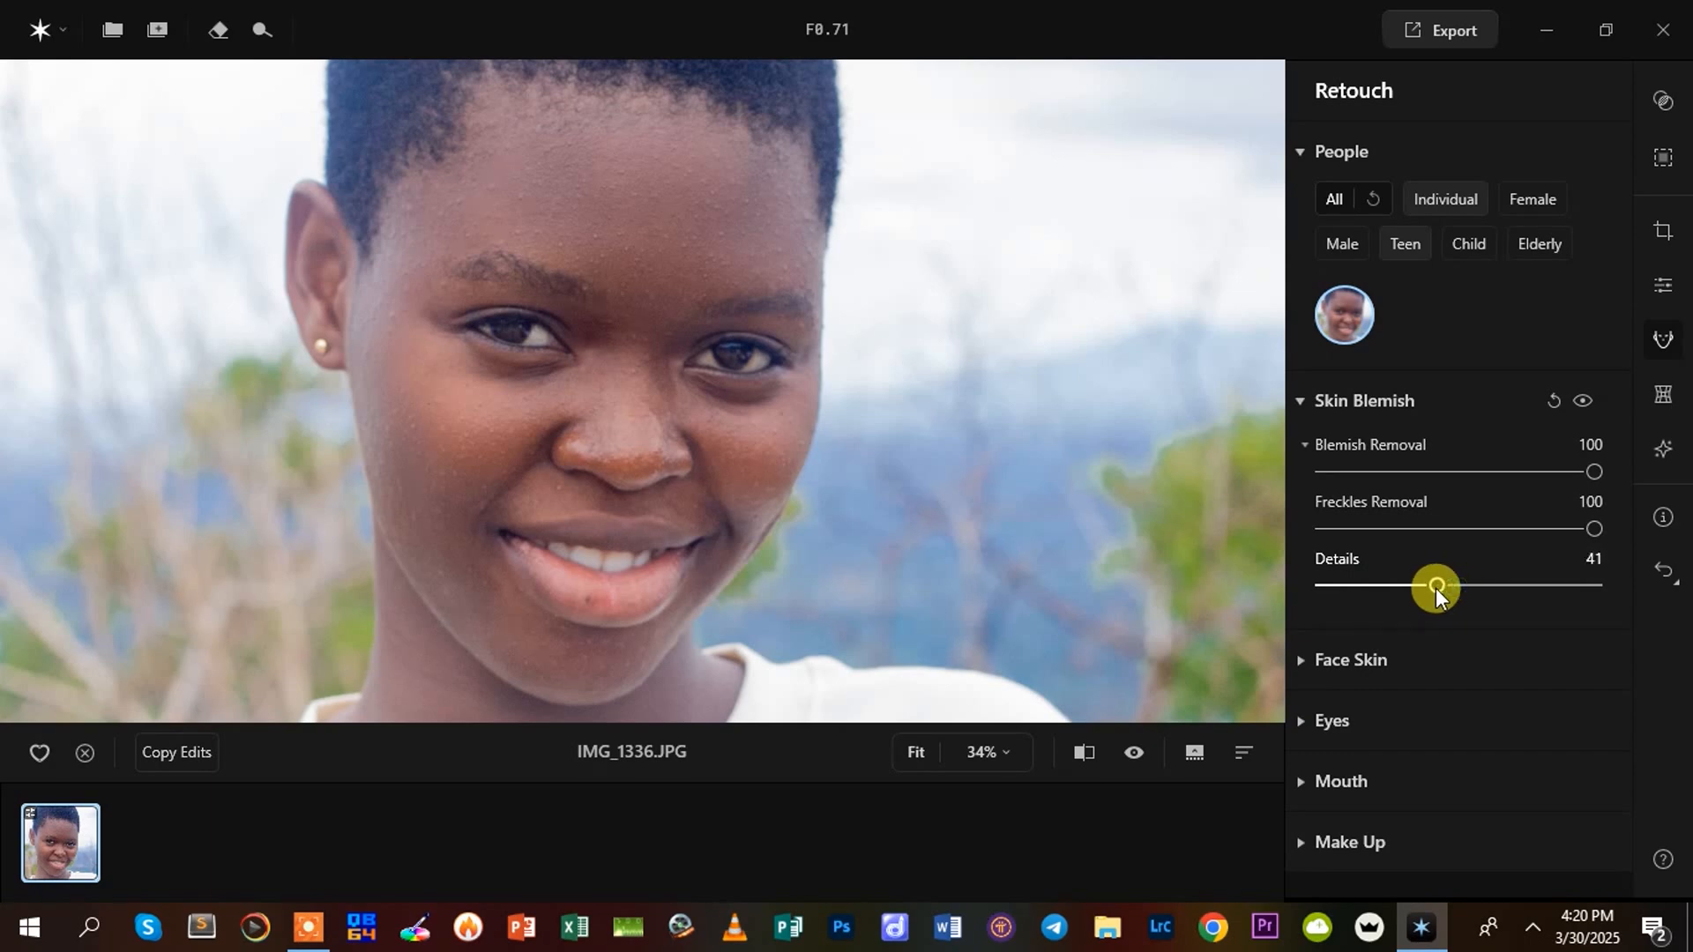
{"action": "left_click_drag", "start_coordinate": [1437, 586], "coordinate": [1472, 587]}
{"action": "left_click", "coordinate": [704, 537]}
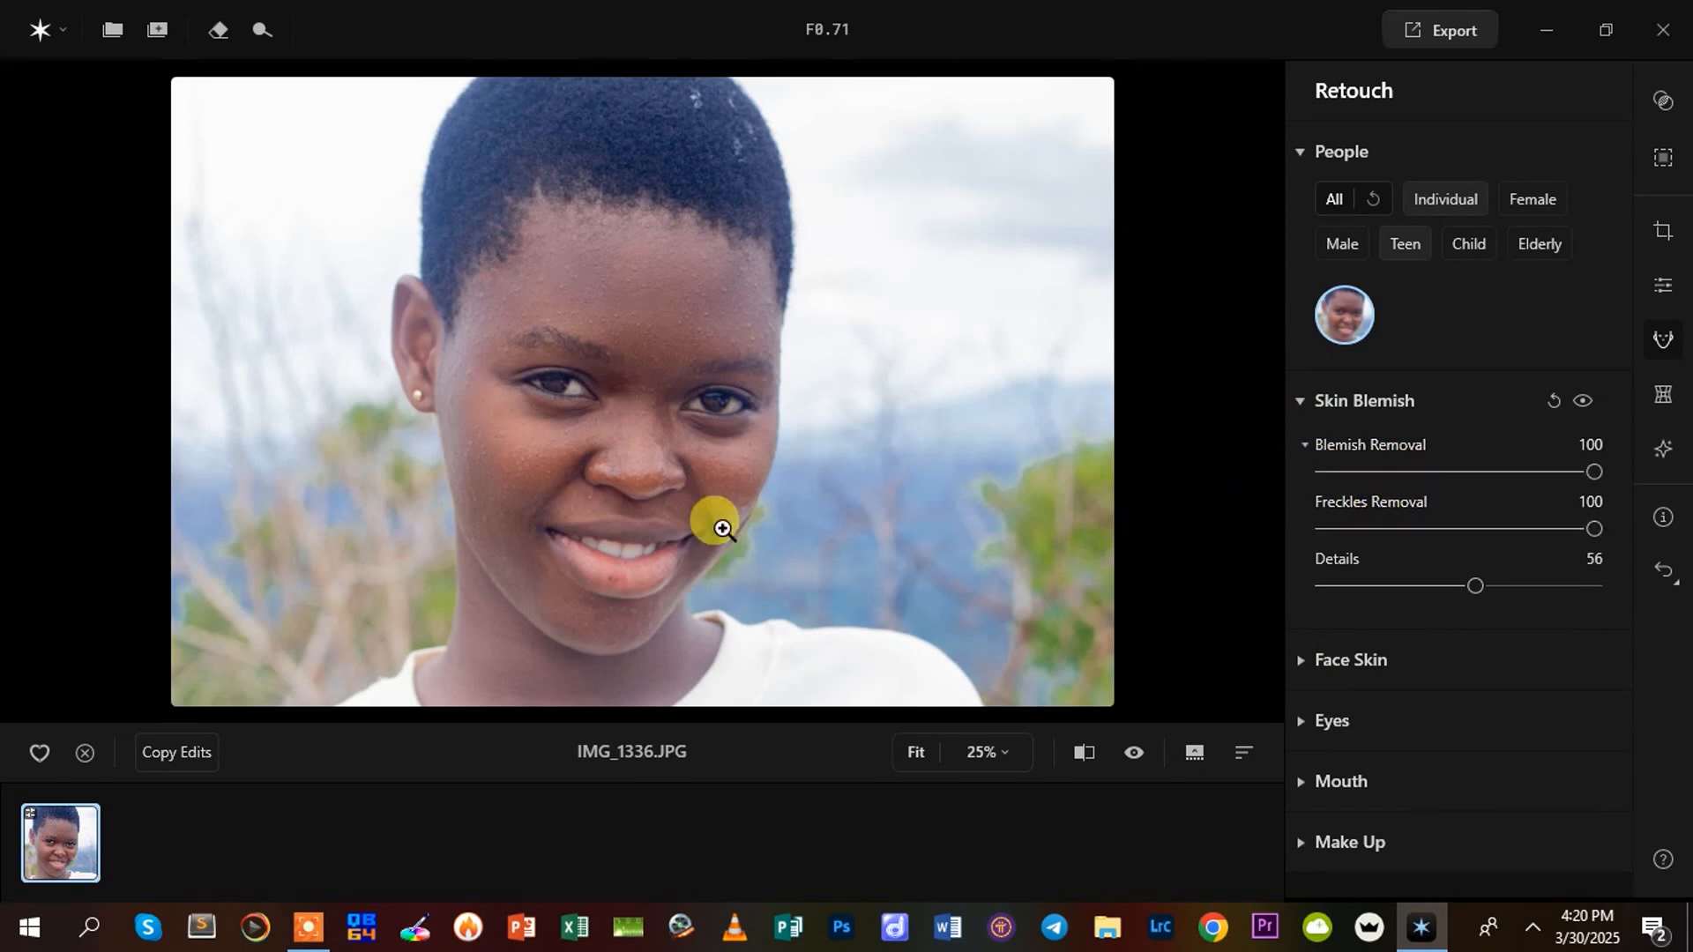
{"action": "left_click", "coordinate": [1082, 752]}
{"action": "left_click", "coordinate": [1081, 752]}
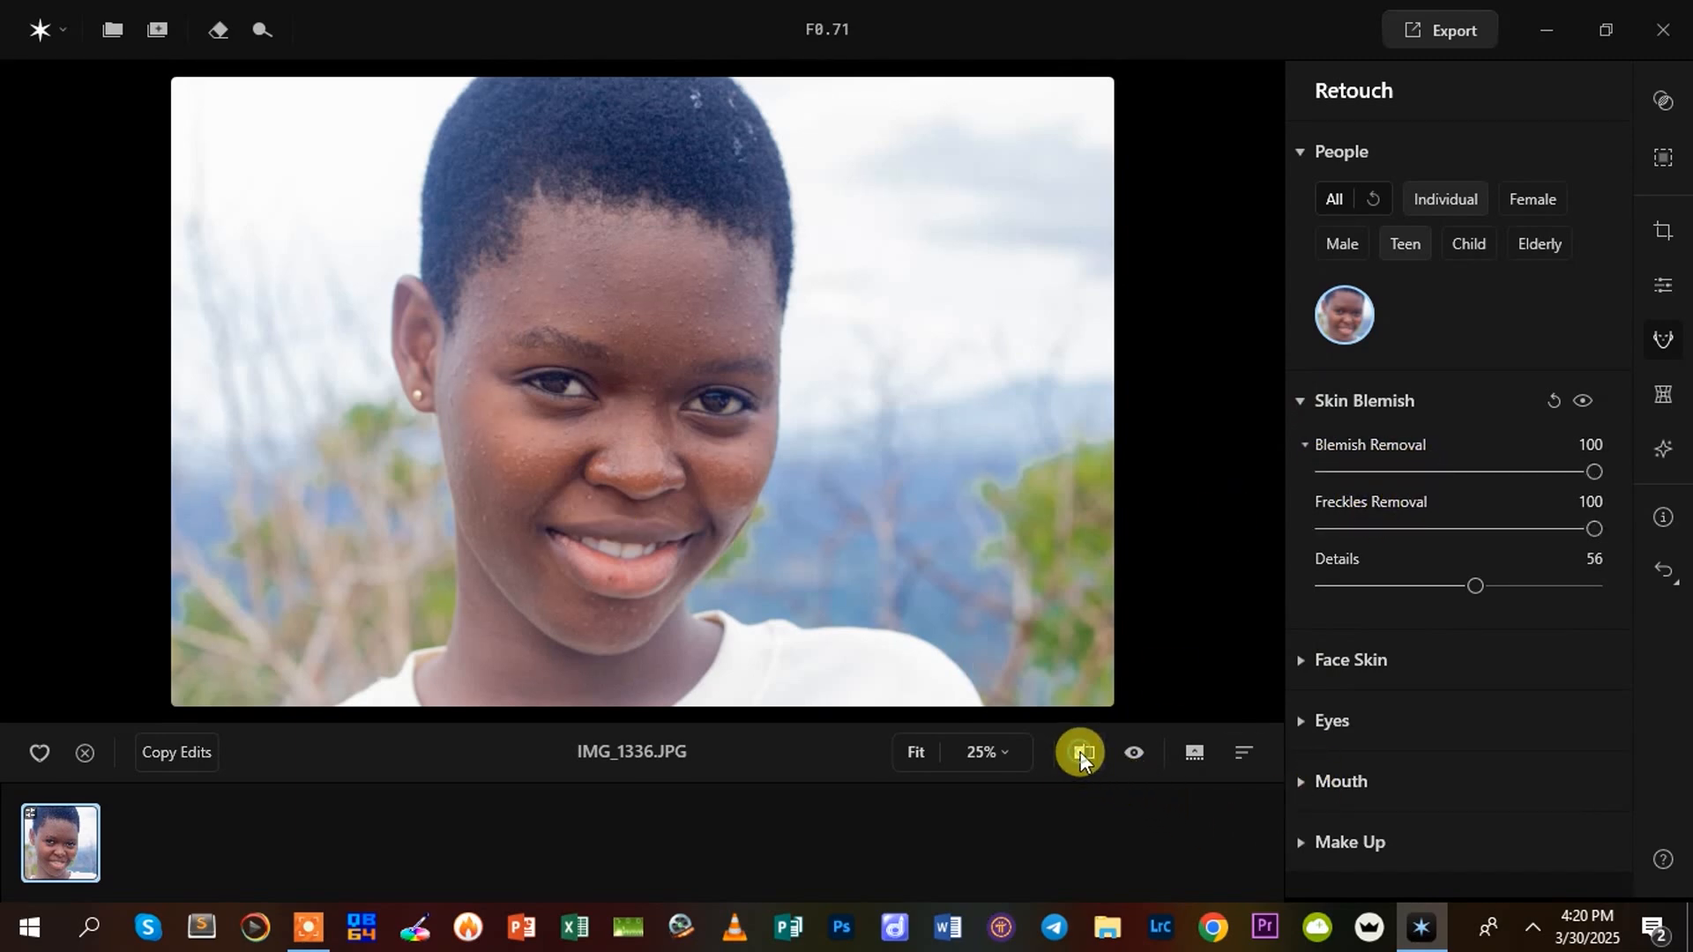
Set Skin Smoothing to 58 in the Face Skin retouching
{"action": "left_click", "coordinate": [1298, 664]}
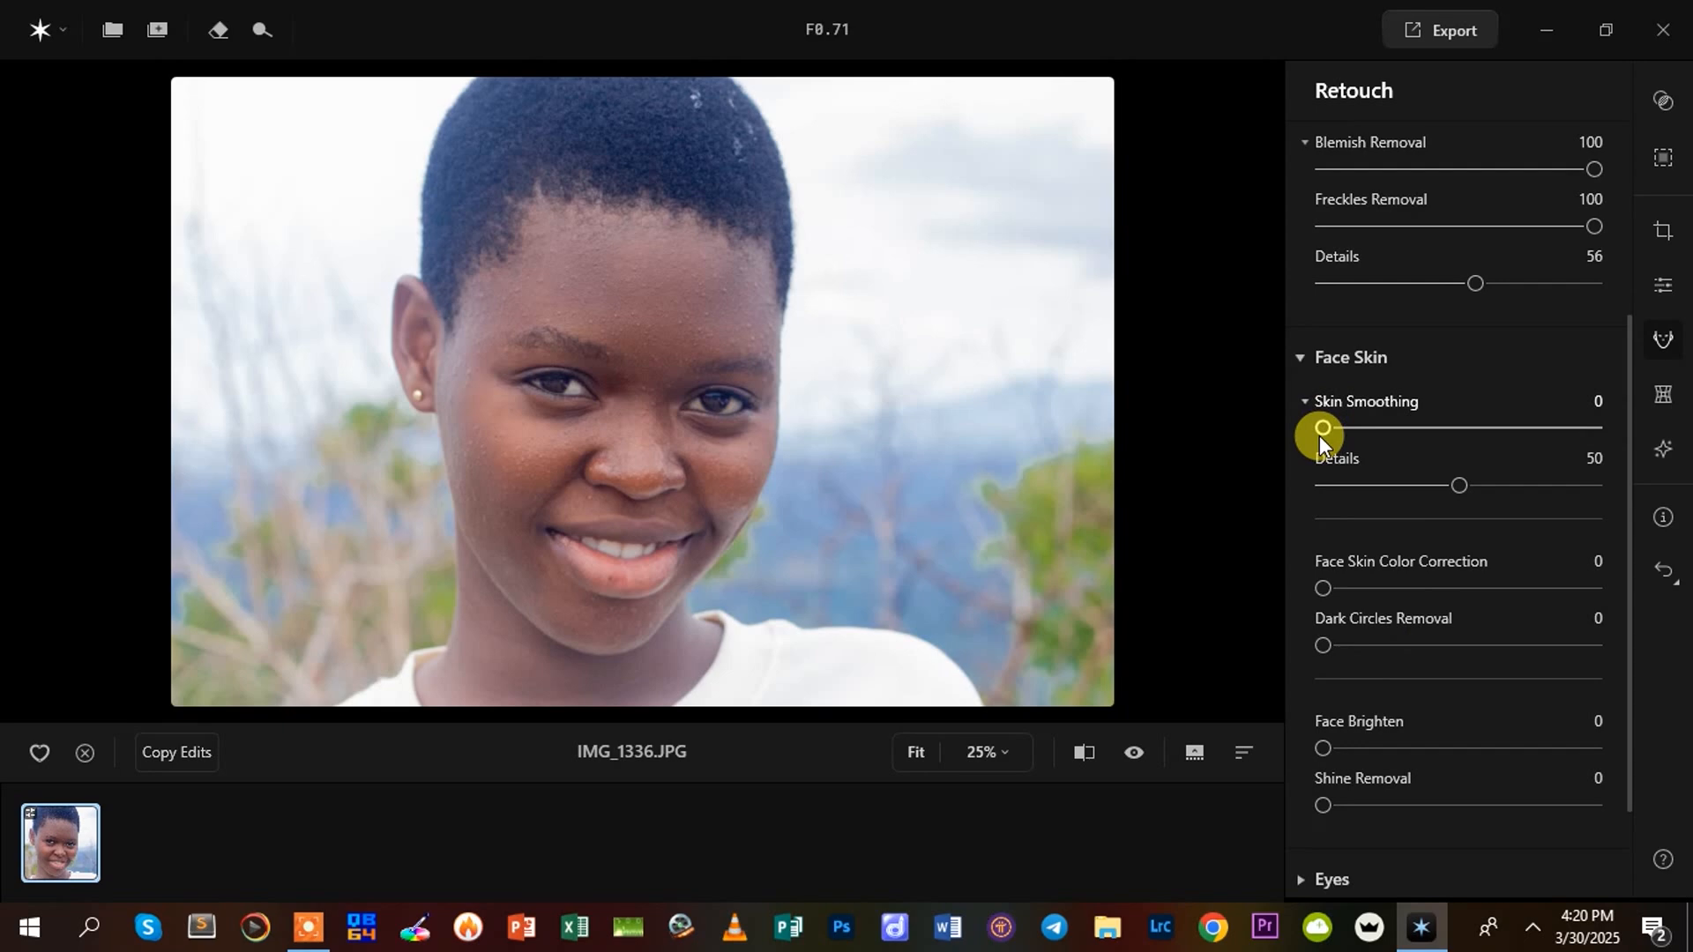
{"action": "left_click_drag", "start_coordinate": [1325, 427], "coordinate": [1459, 434]}
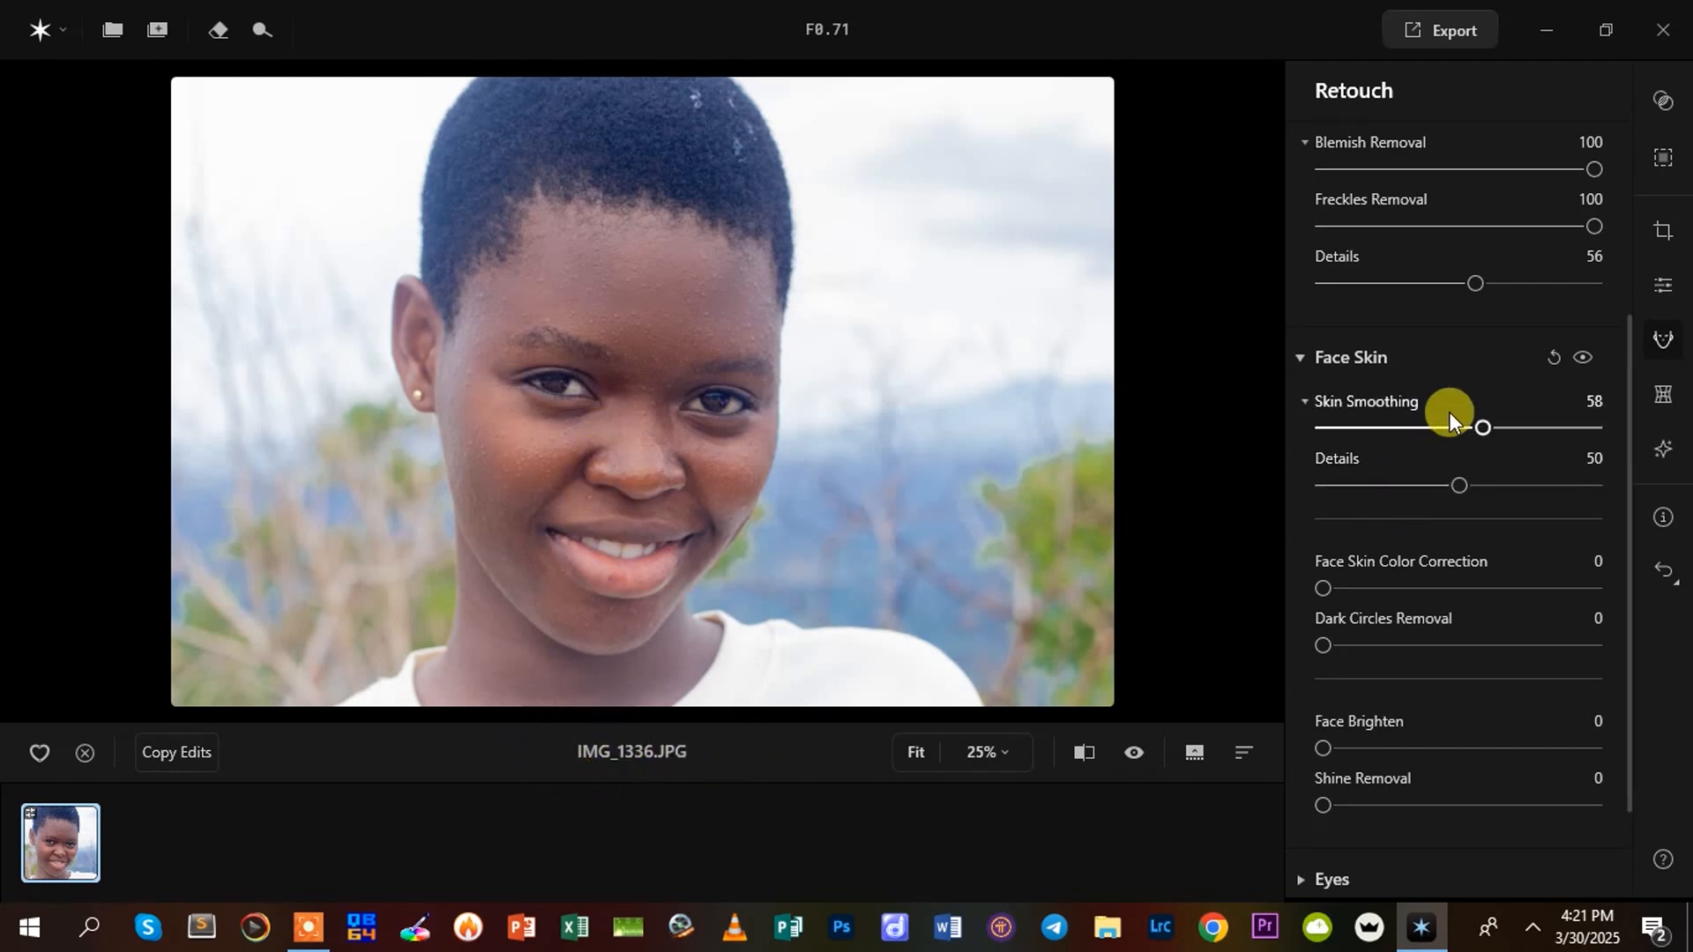
Set Skin Smoothing to 79 in the Face Skin retouching and inspect the forehead and cheeks up close
{"action": "left_click_drag", "start_coordinate": [1485, 425], "coordinate": [1543, 427]}
{"action": "left_click", "coordinate": [624, 390]}
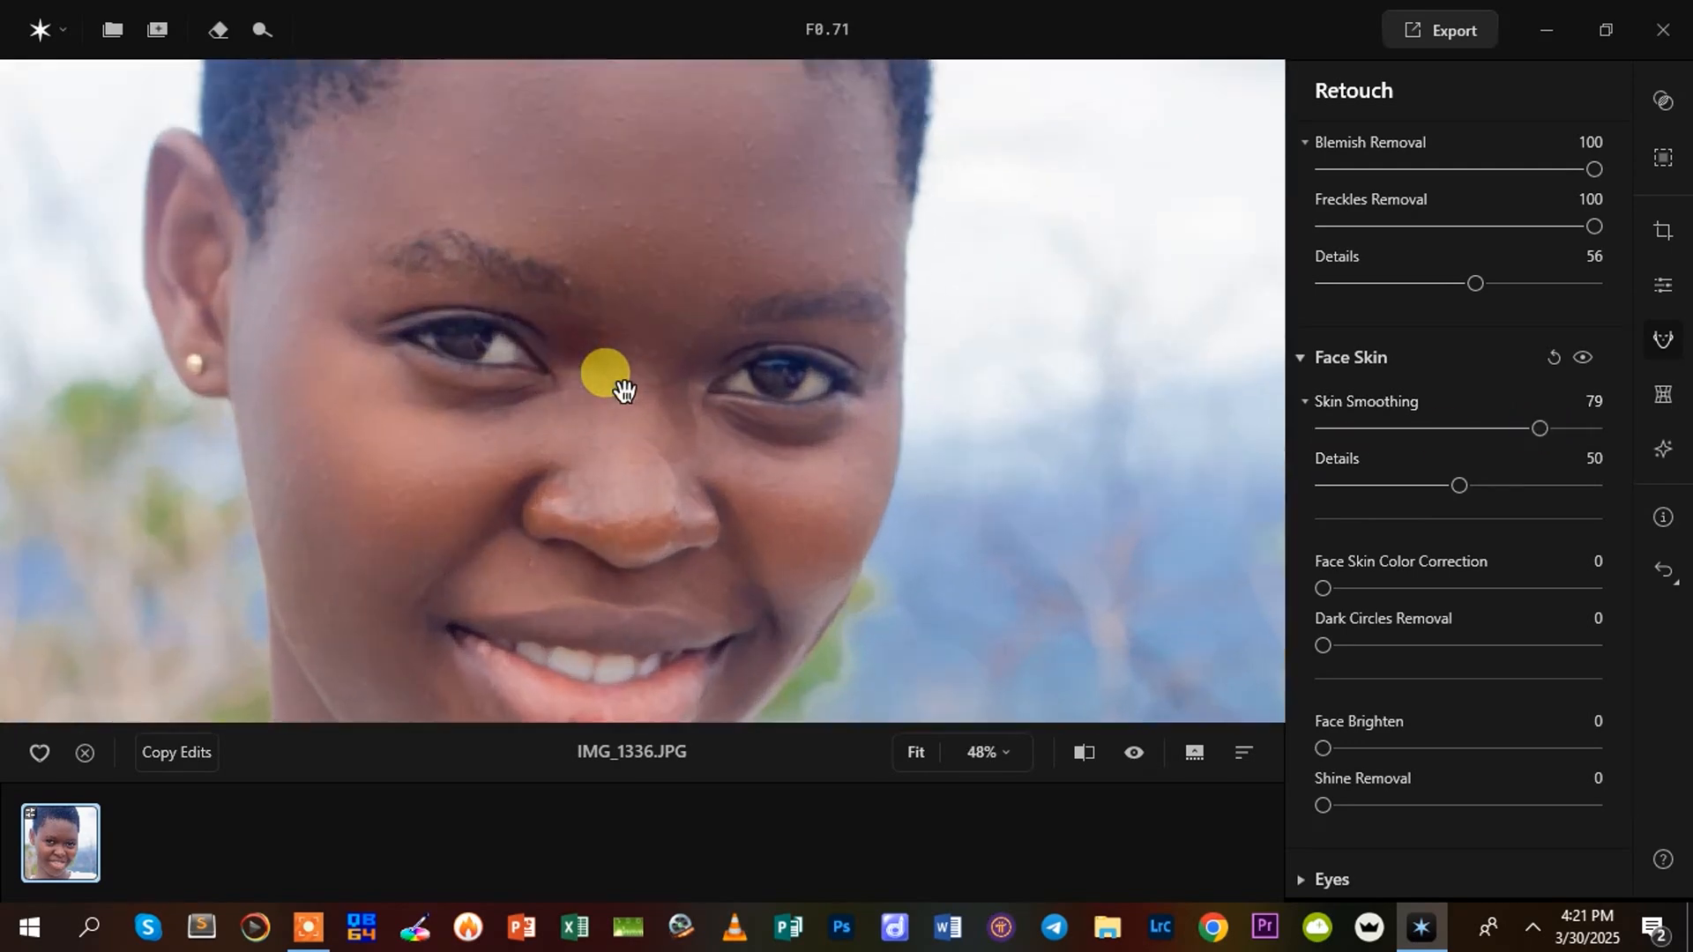
{"action": "left_click_drag", "start_coordinate": [627, 250], "coordinate": [726, 373]}
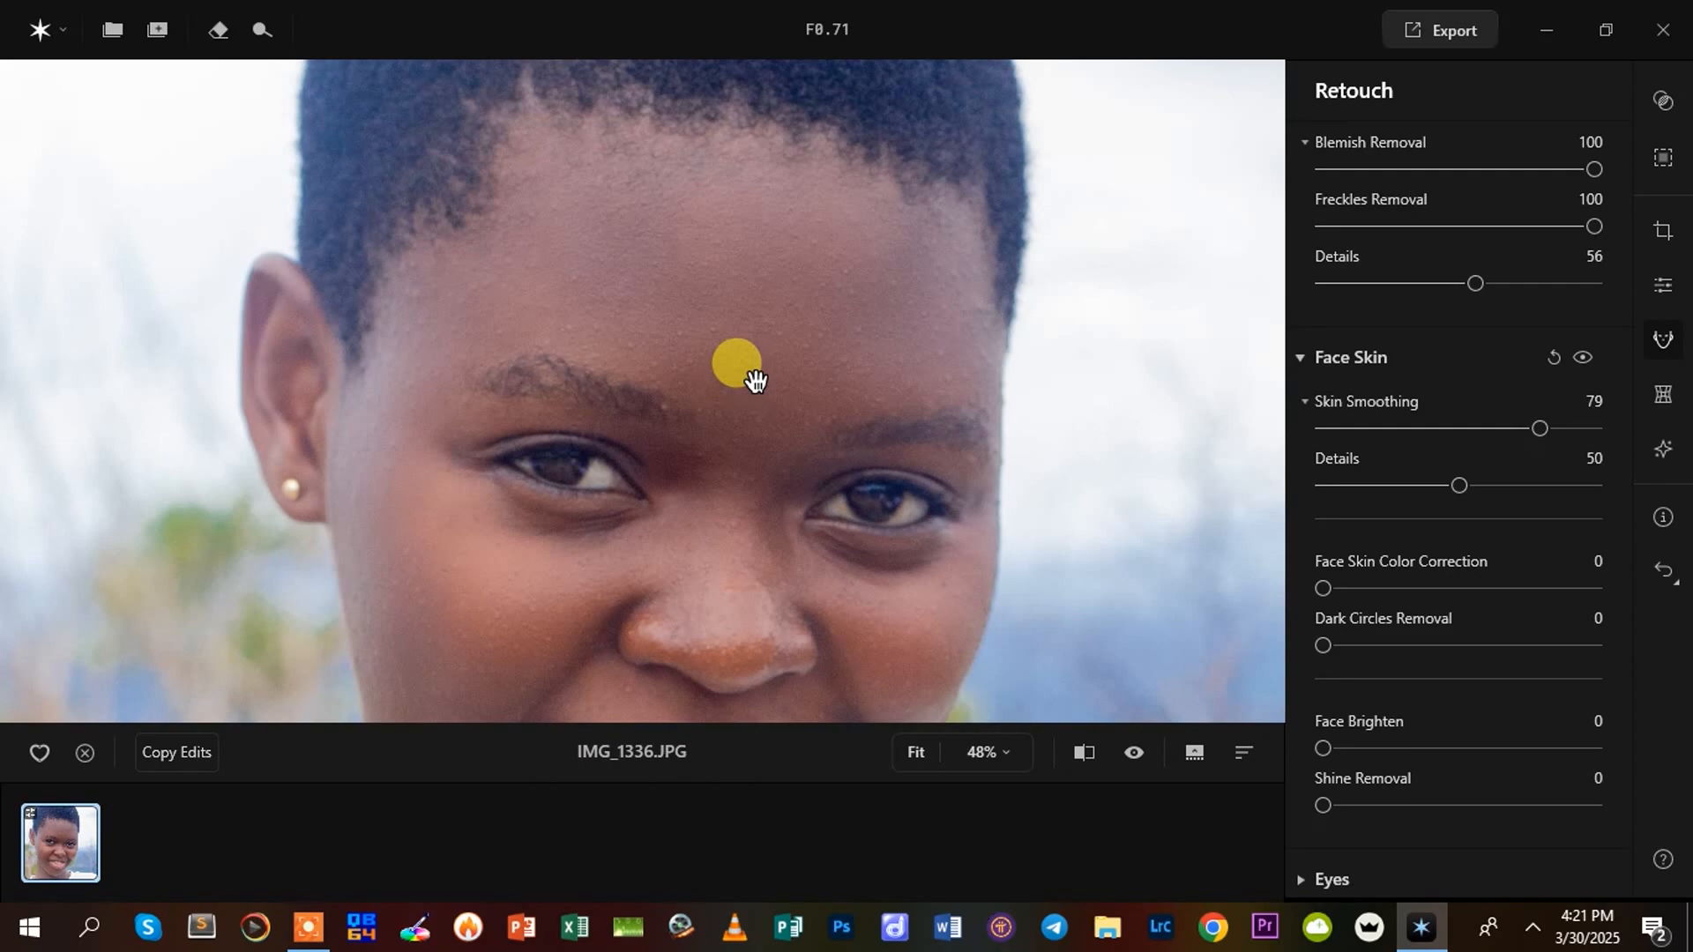
{"action": "mouse_move", "coordinate": [748, 378]}
{"action": "left_mouse_down"}
{"action": "mouse_move", "coordinate": [778, 536]}
{"action": "mouse_move", "coordinate": [782, 95]}
{"action": "mouse_move", "coordinate": [741, 351]}
{"action": "left_mouse_up"}
{"action": "scroll", "coordinate": [741, 351], "scroll_direction": "down", "scroll_amount": 2}
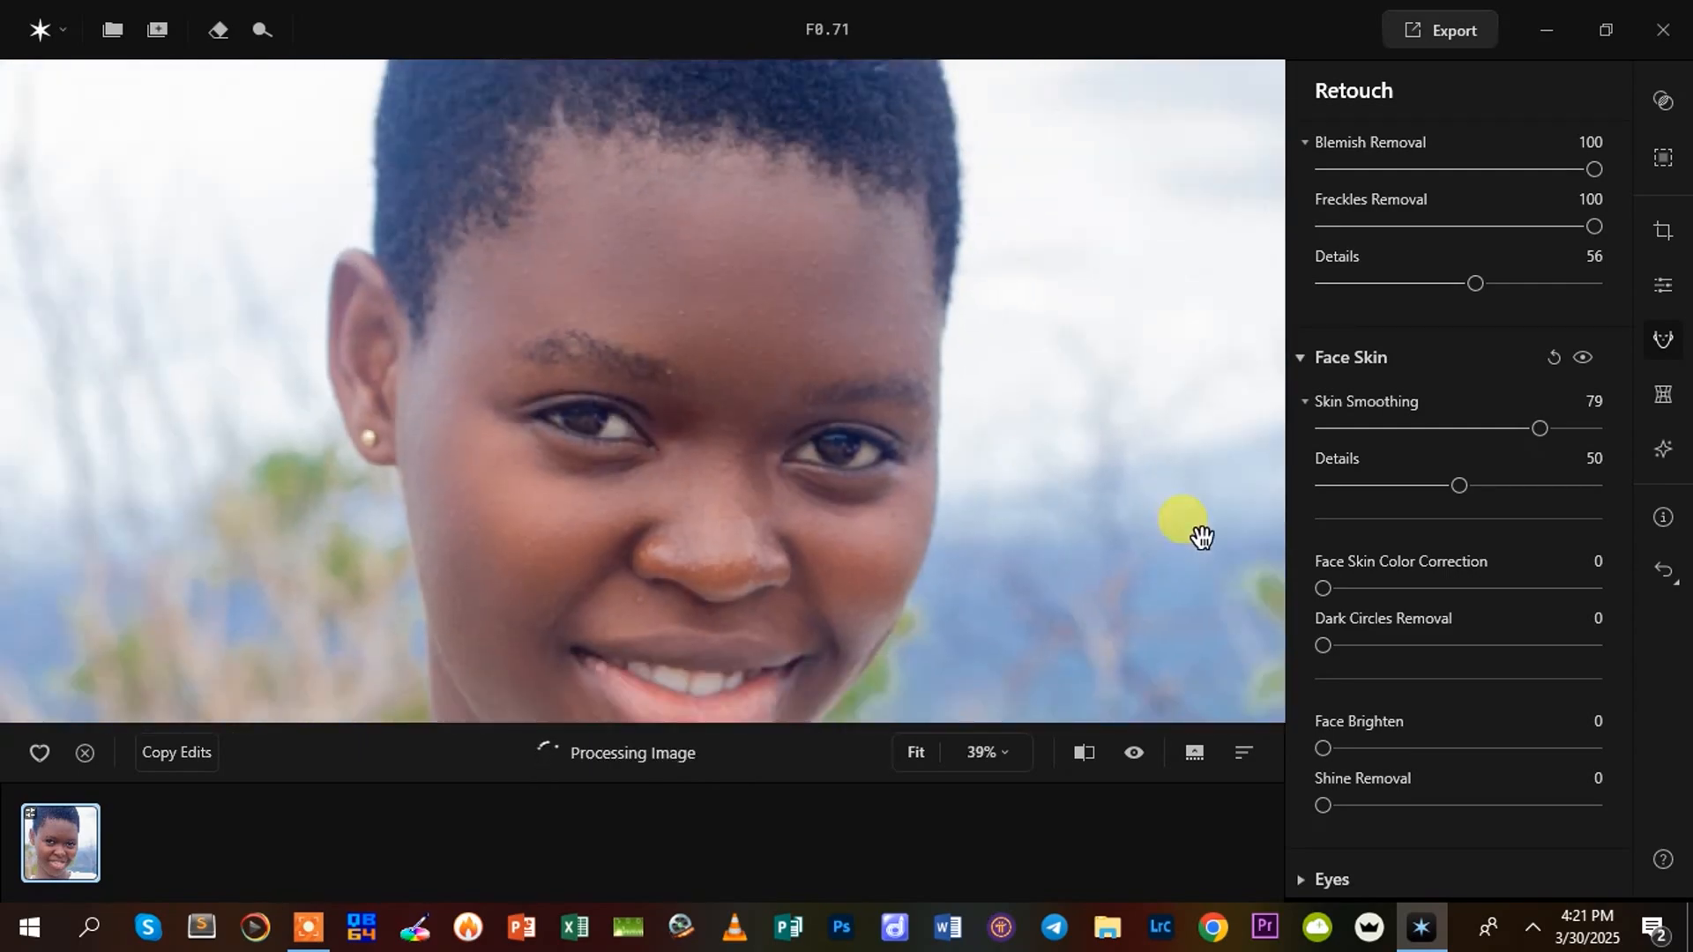
Set the Skin Smoothing Details to 58 and Face Skin Color Correction to 59
{"action": "left_click_drag", "start_coordinate": [1457, 484], "coordinate": [1511, 479]}
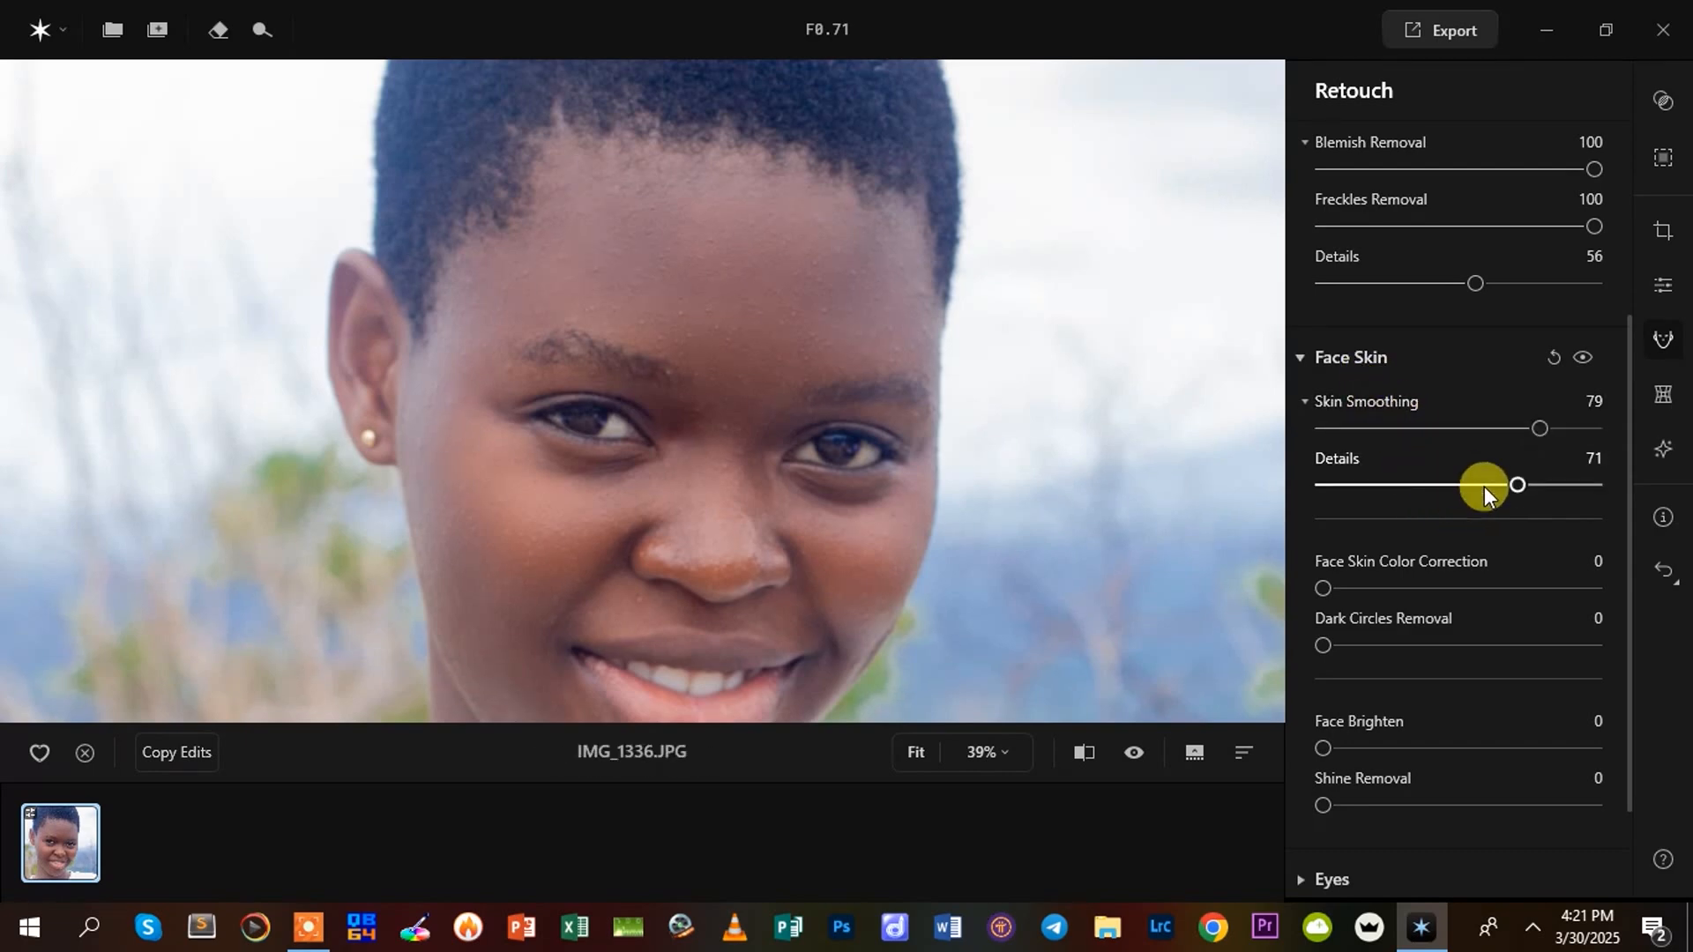
{"action": "left_click_drag", "start_coordinate": [1516, 484], "coordinate": [1353, 490]}
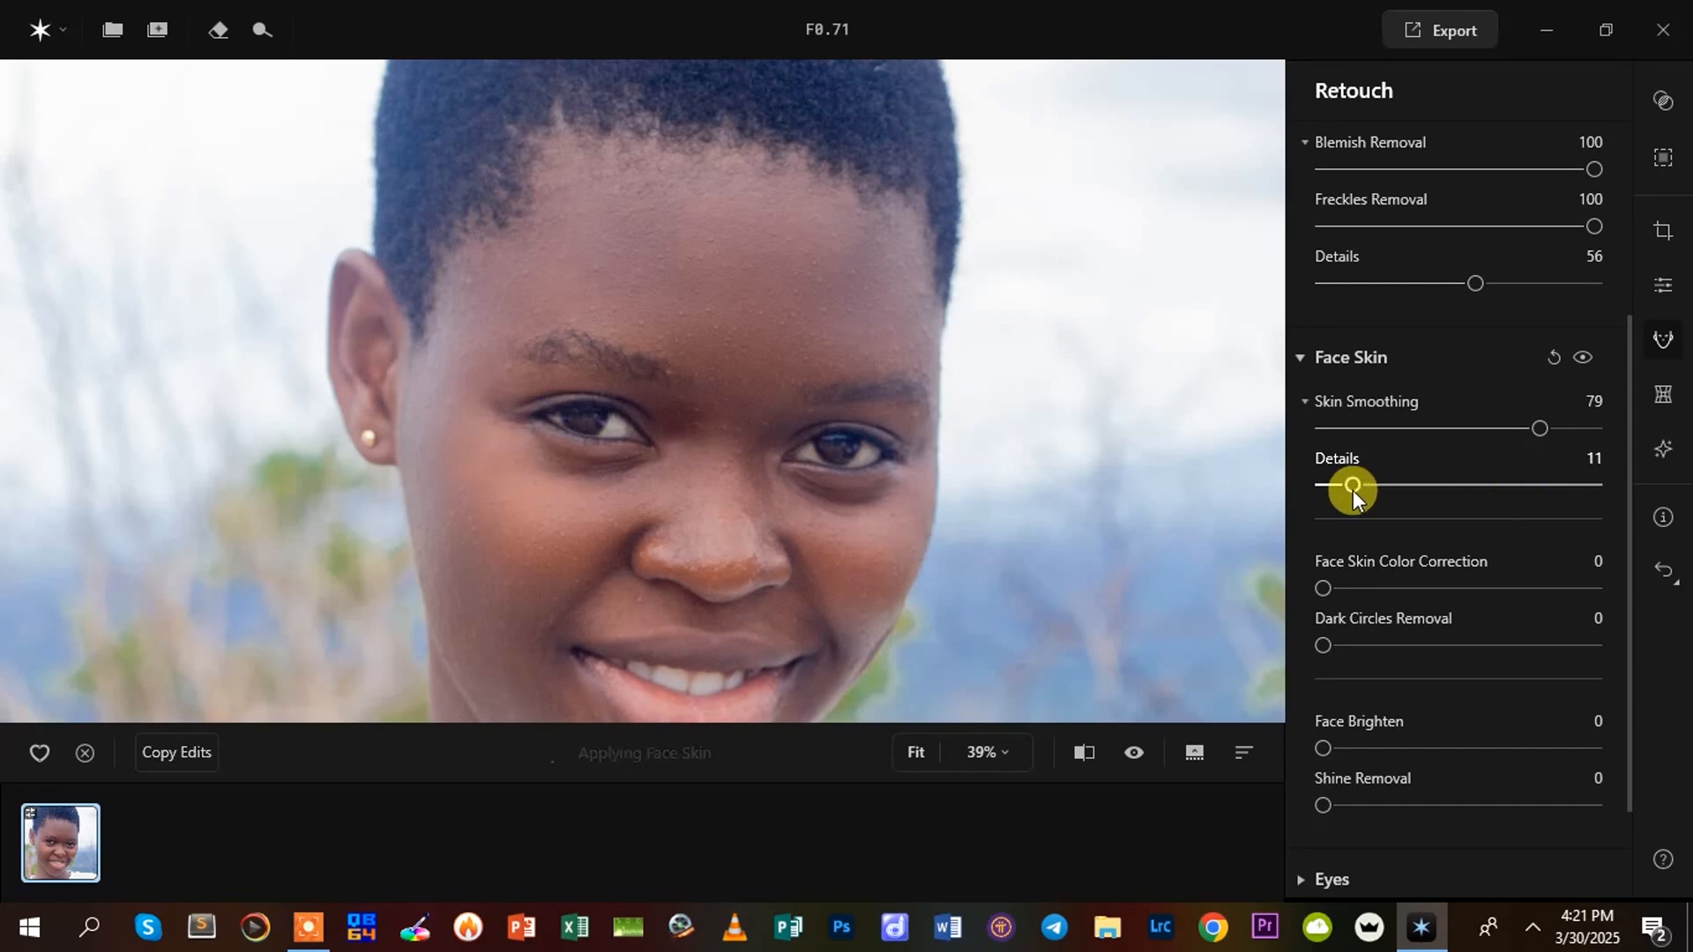
{"action": "left_click_drag", "start_coordinate": [1363, 497], "coordinate": [1478, 487]}
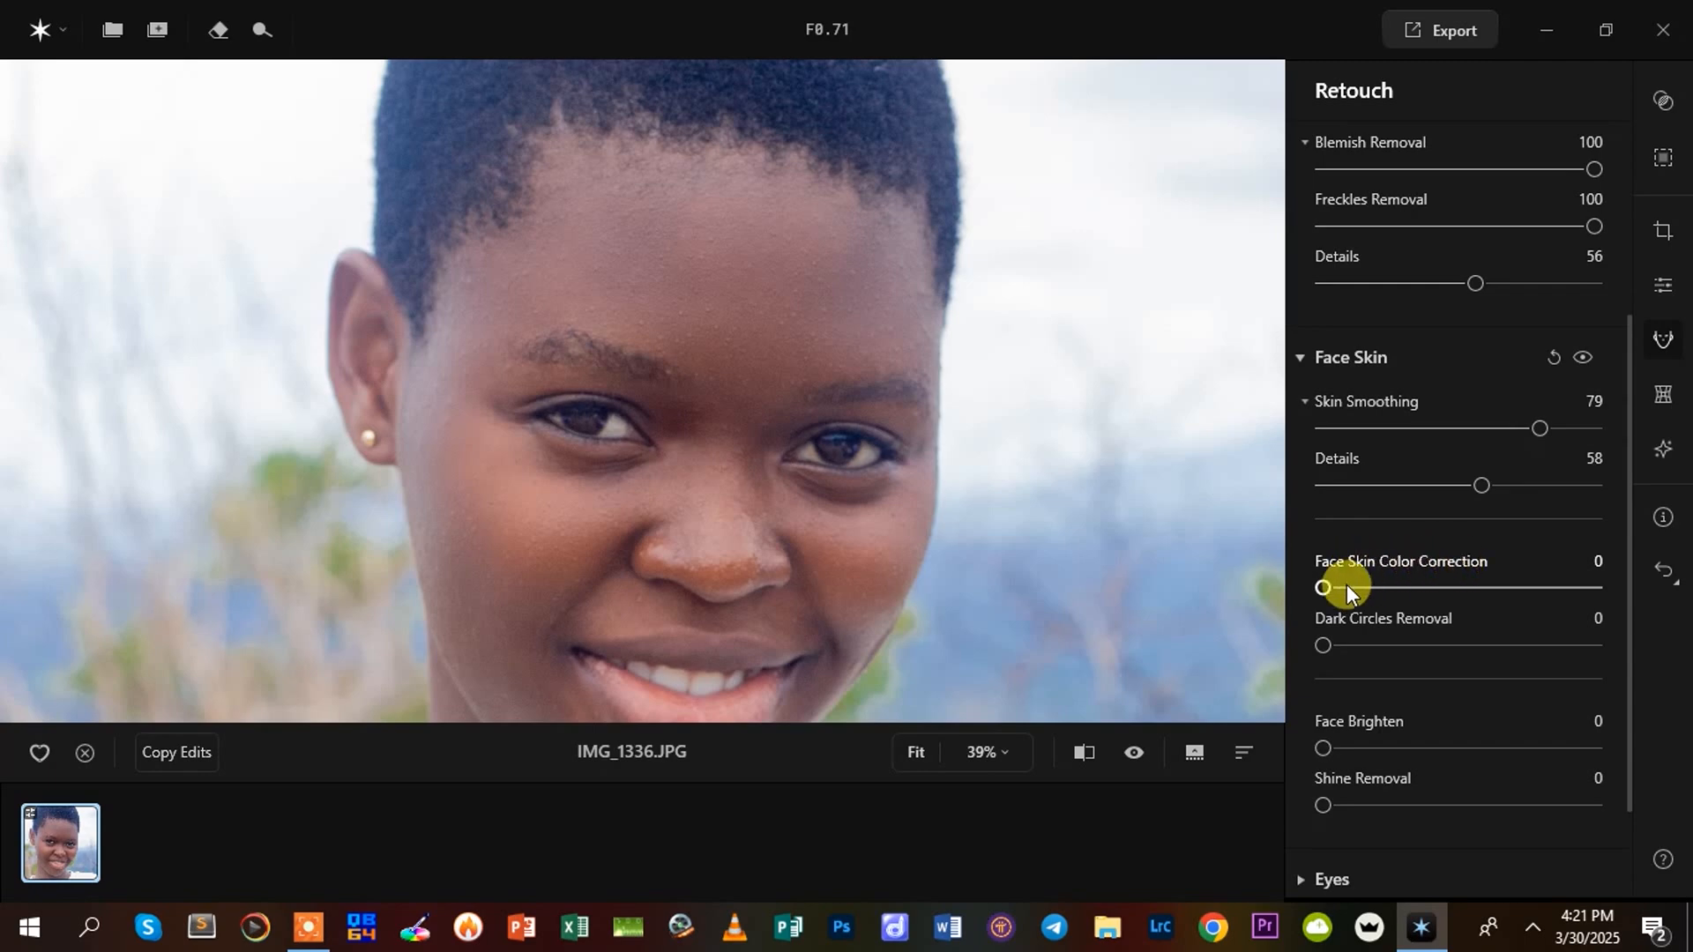
{"action": "left_click_drag", "start_coordinate": [1325, 585], "coordinate": [1448, 591]}
{"action": "left_click_drag", "start_coordinate": [1452, 585], "coordinate": [1488, 589]}
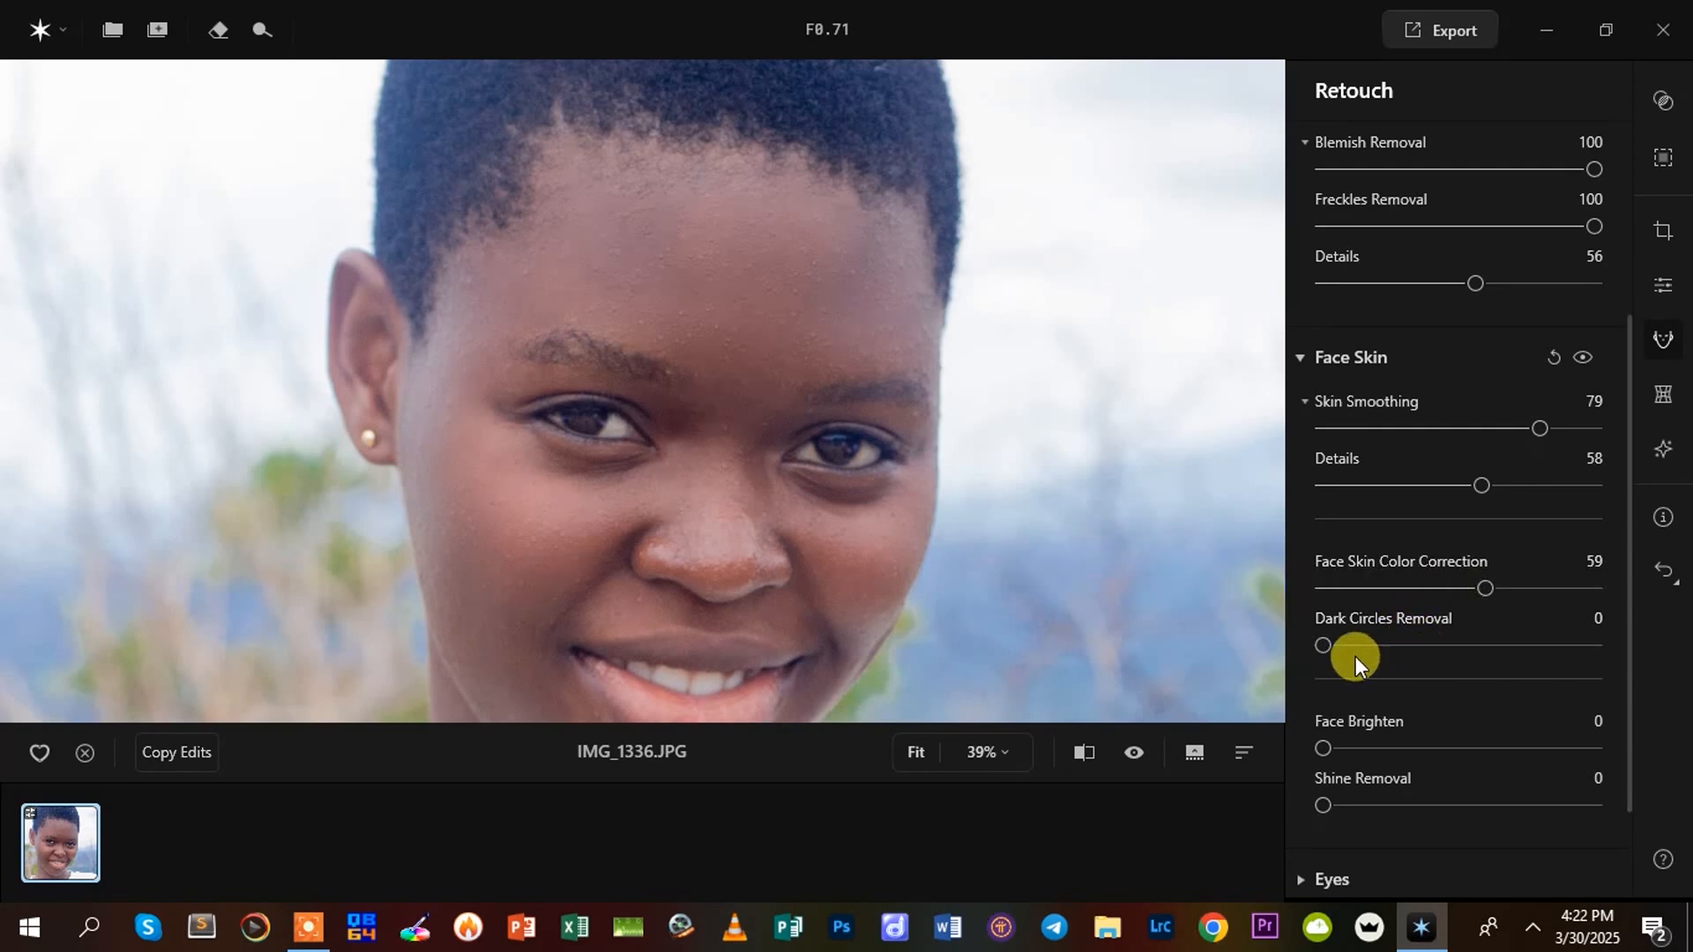
Set Dark Circles Removal to 30, checking the area around the eyes at lower and higher strengths
{"action": "left_click_drag", "start_coordinate": [784, 560], "coordinate": [809, 419]}
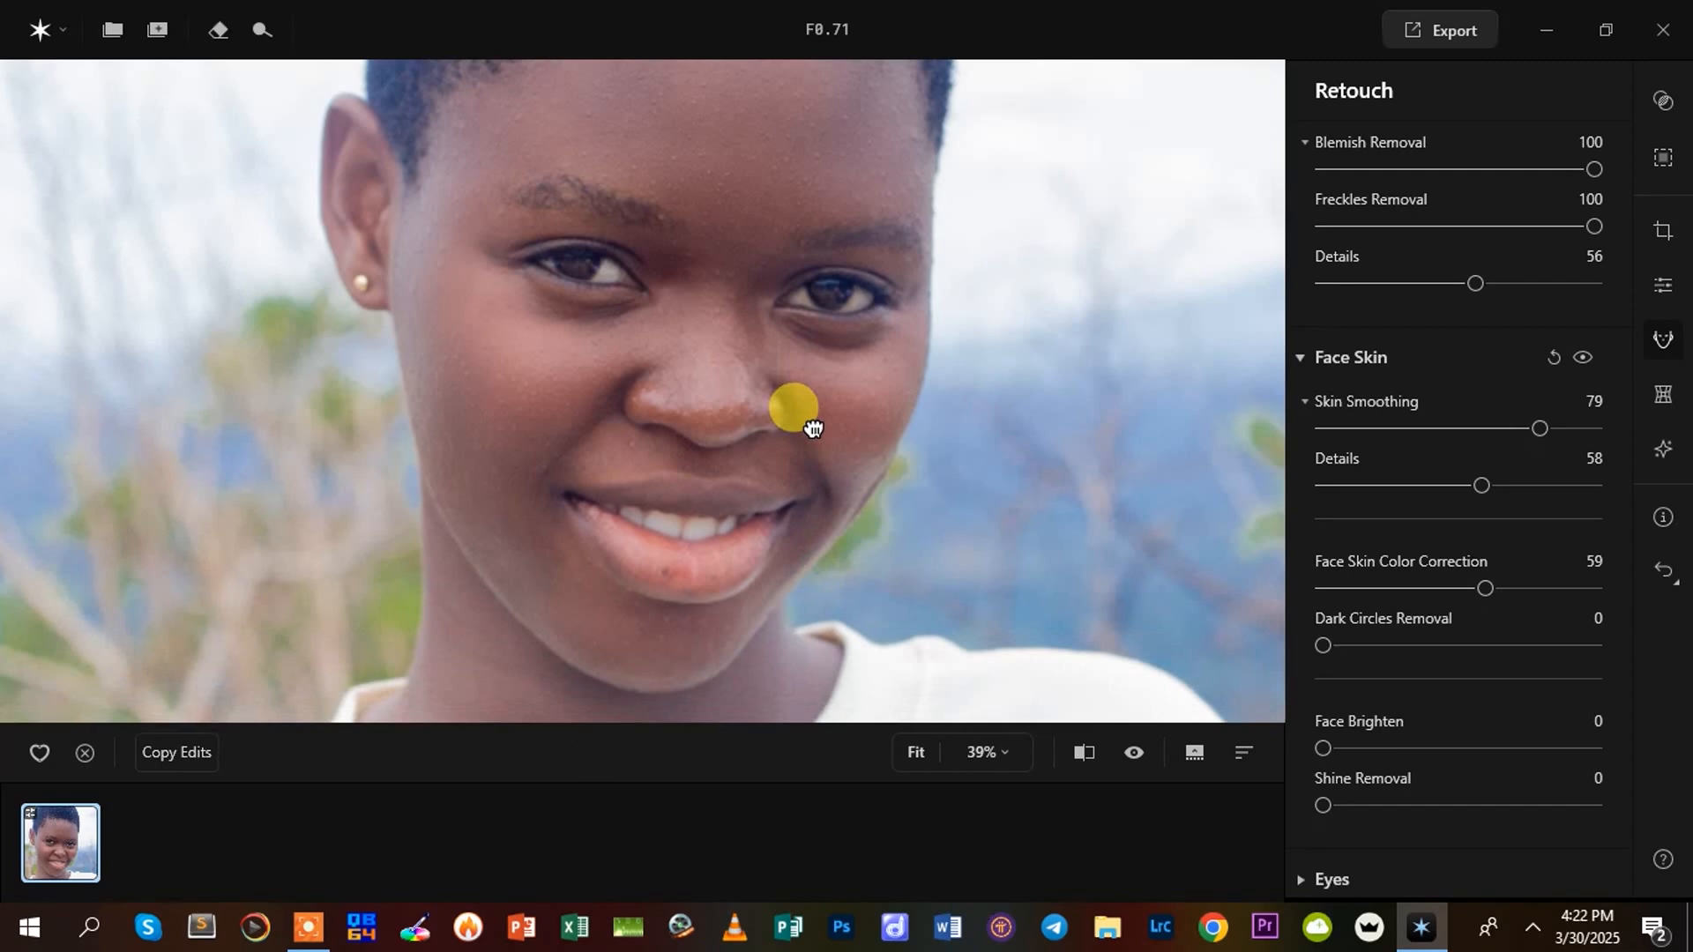
{"action": "left_click_drag", "start_coordinate": [1325, 642], "coordinate": [1427, 642]}
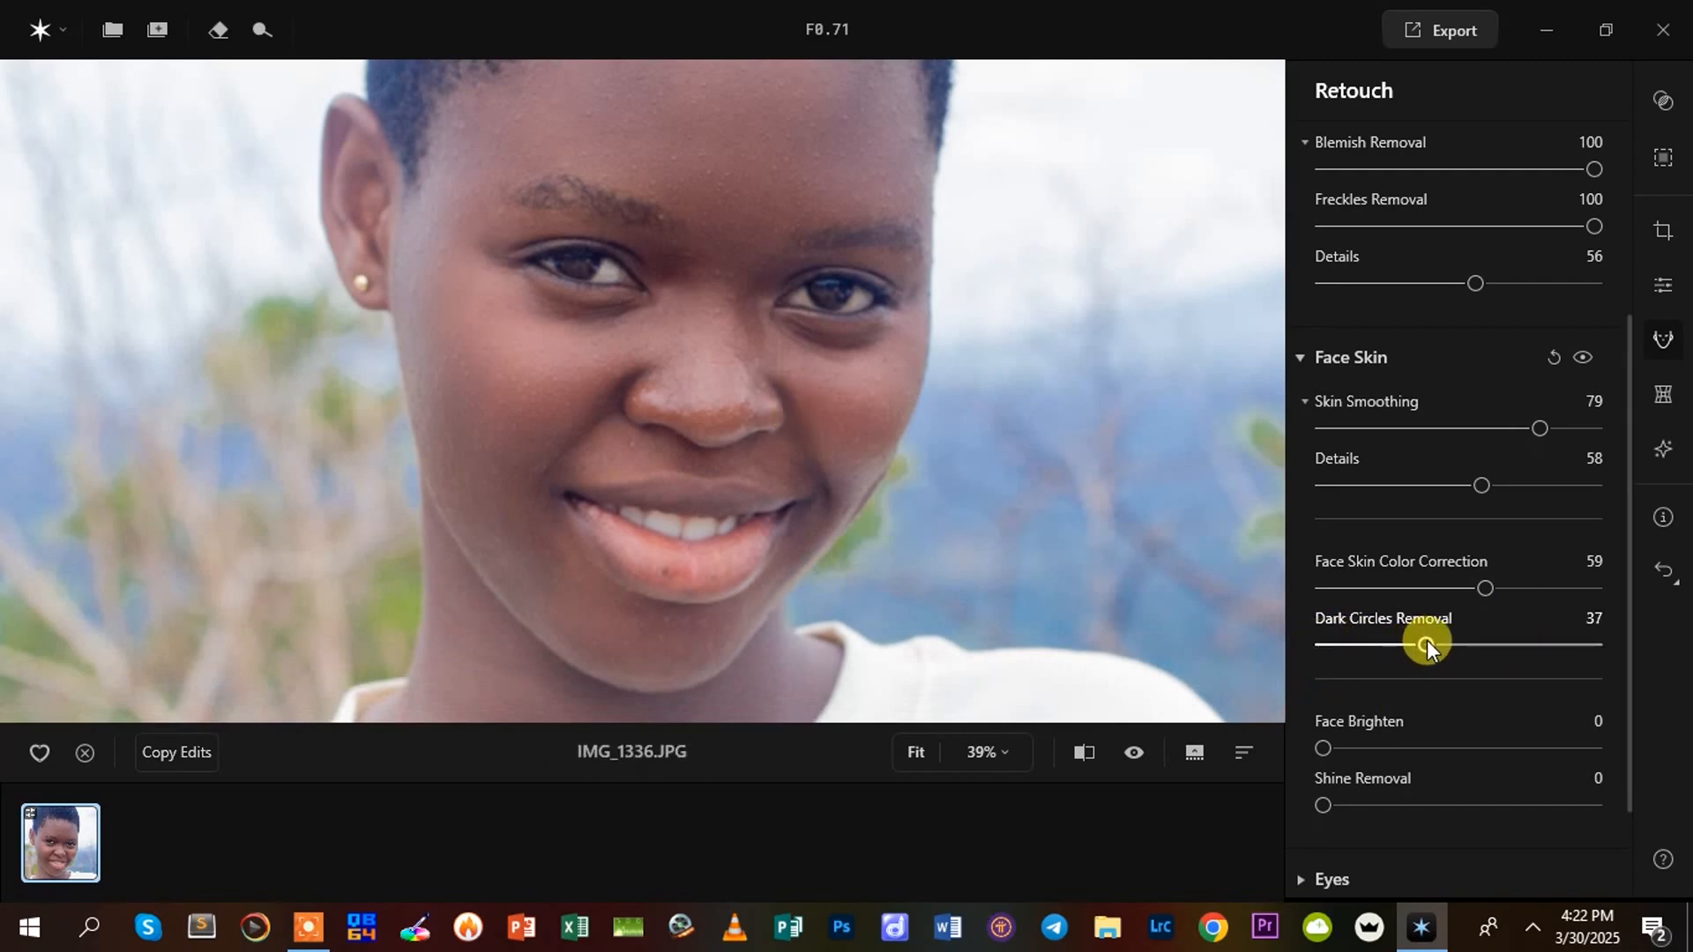
{"action": "left_click_drag", "start_coordinate": [1430, 642], "coordinate": [1493, 643]}
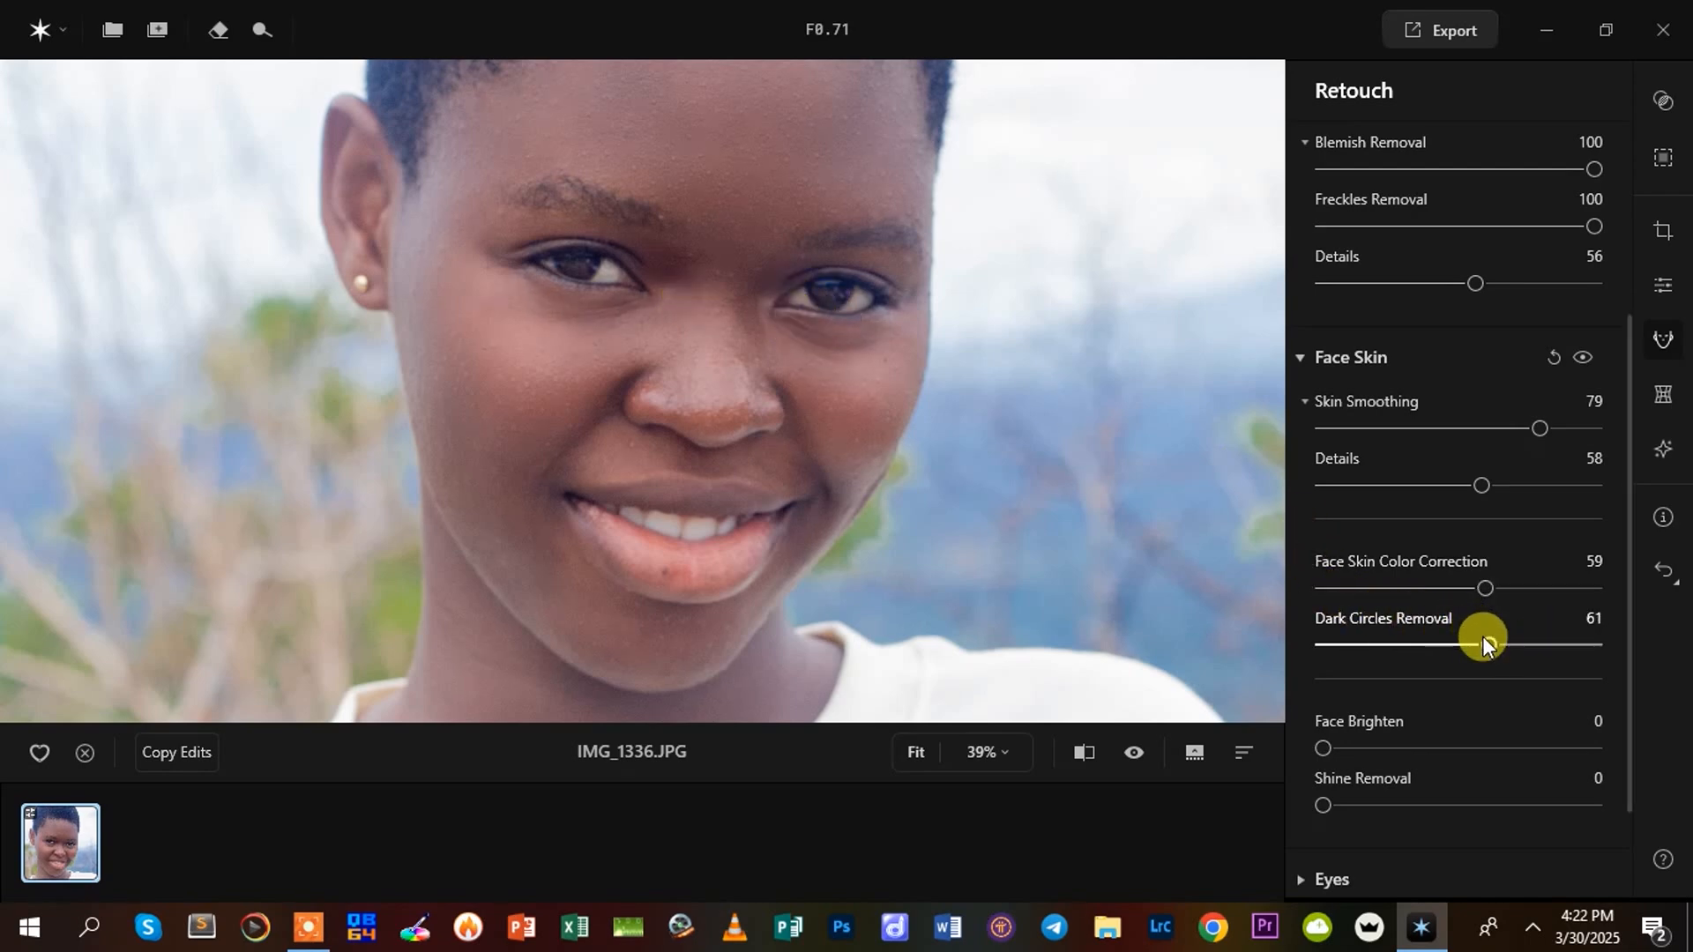
{"action": "left_click_drag", "start_coordinate": [1384, 641], "coordinate": [1264, 610]}
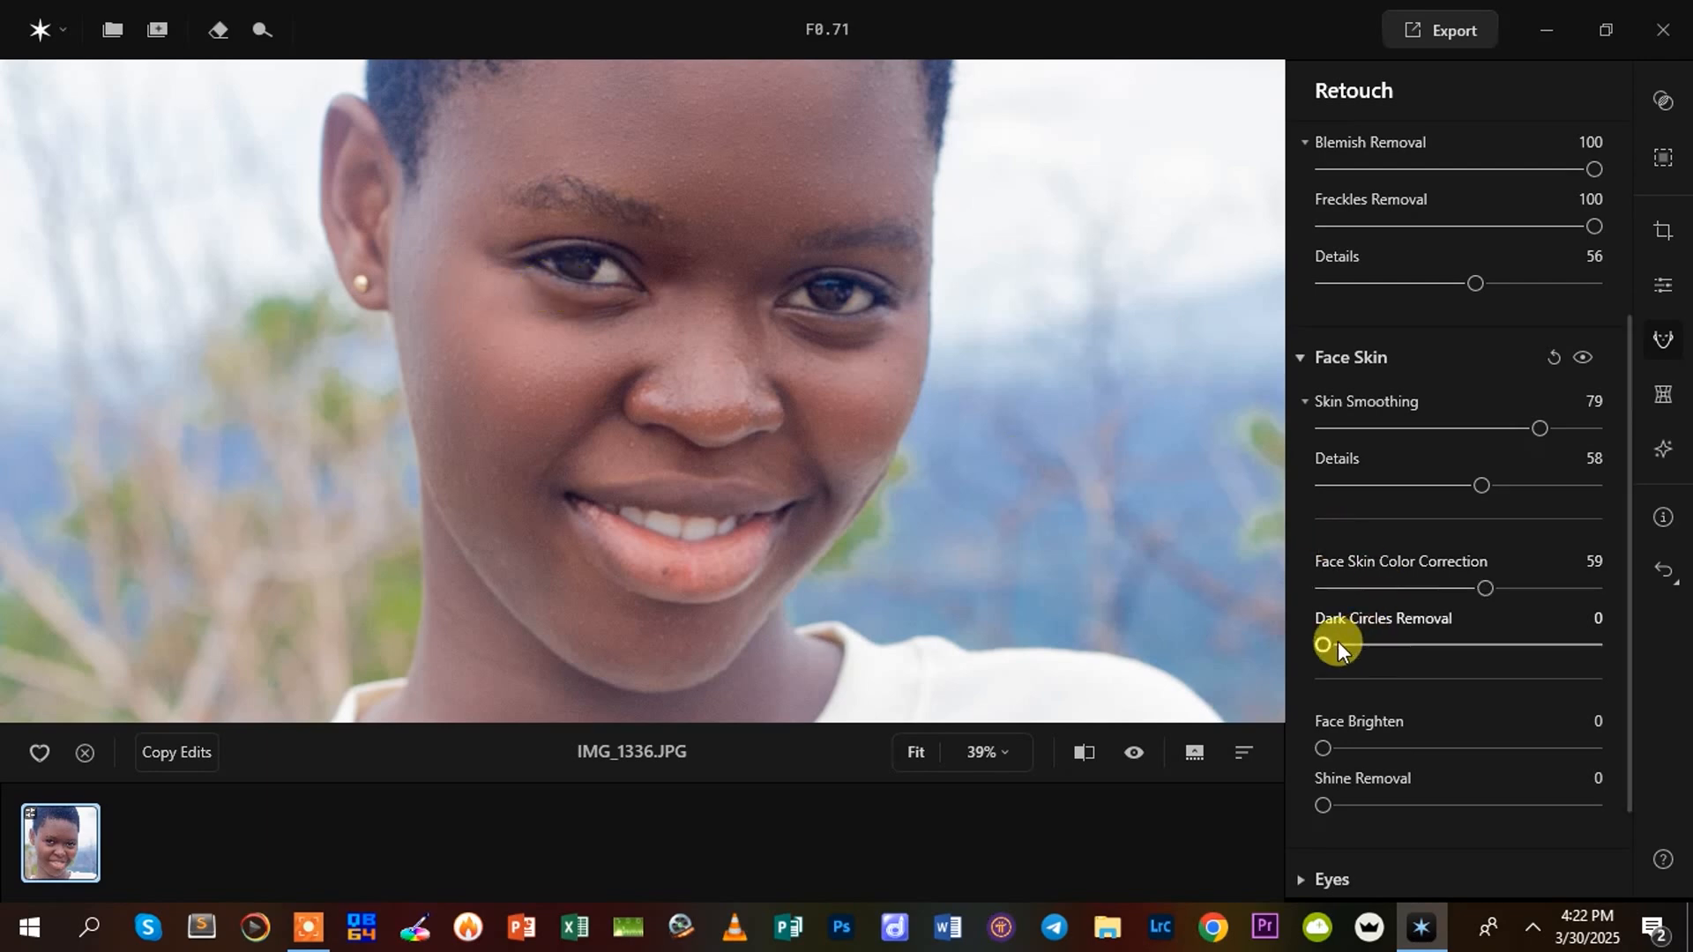
{"action": "mouse_move", "coordinate": [1325, 644]}
{"action": "left_mouse_down"}
{"action": "mouse_move", "coordinate": [1475, 656]}
{"action": "mouse_move", "coordinate": [1353, 645]}
{"action": "left_mouse_up"}
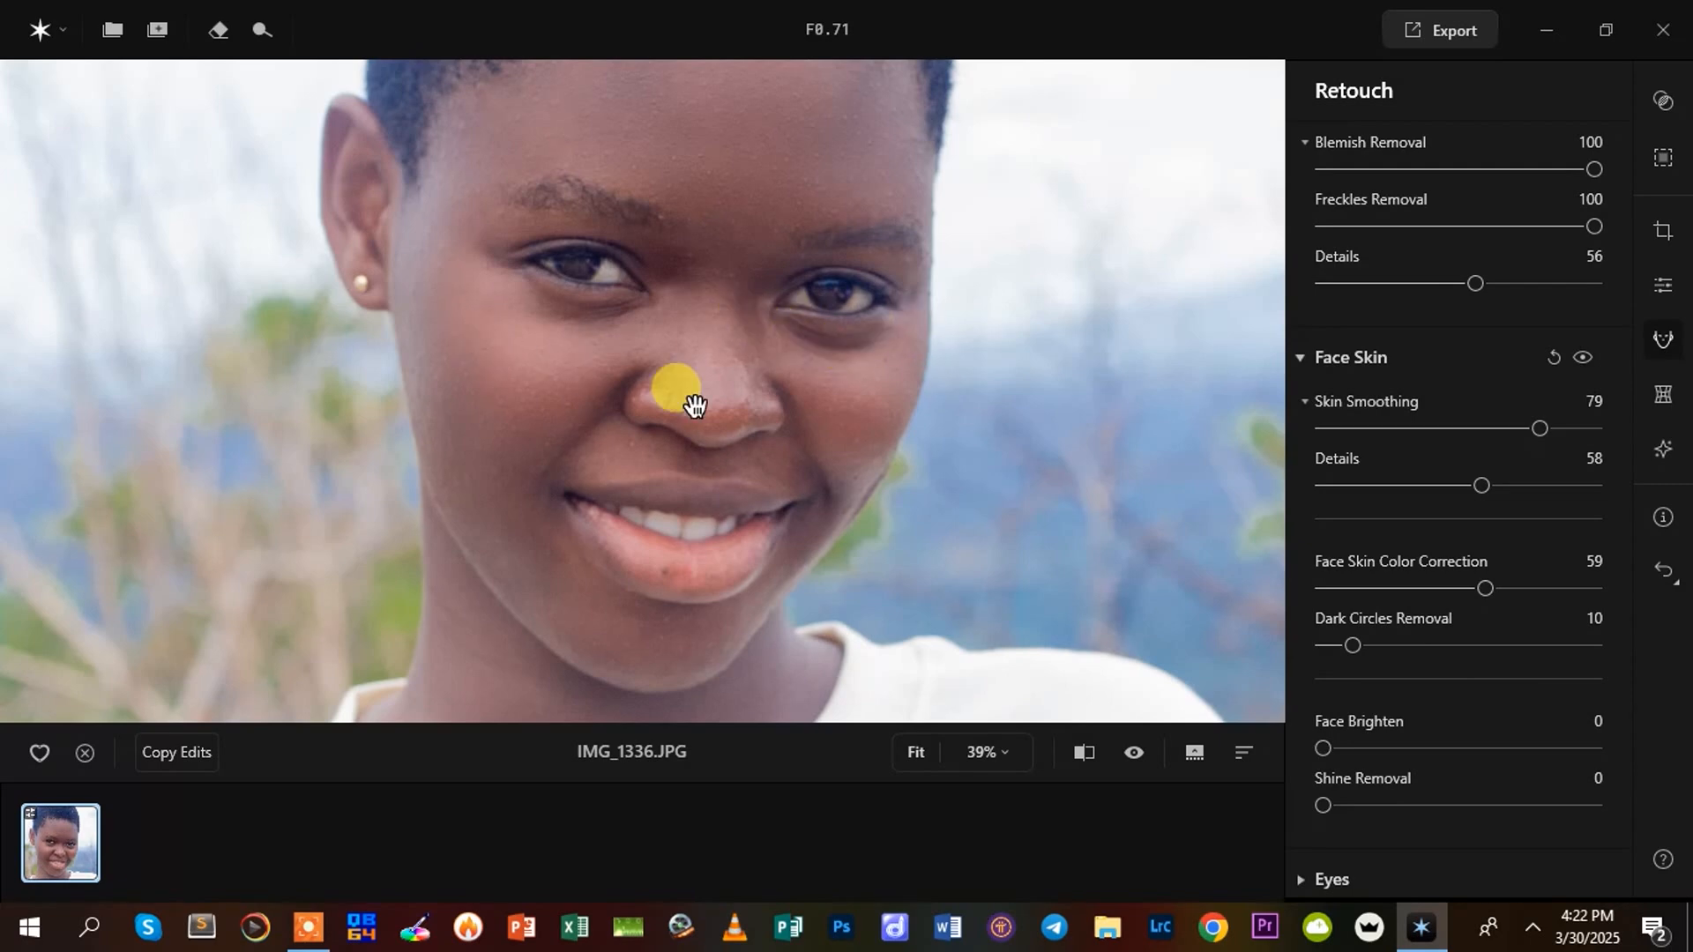
{"action": "left_click_drag", "start_coordinate": [1350, 641], "coordinate": [1395, 642]}
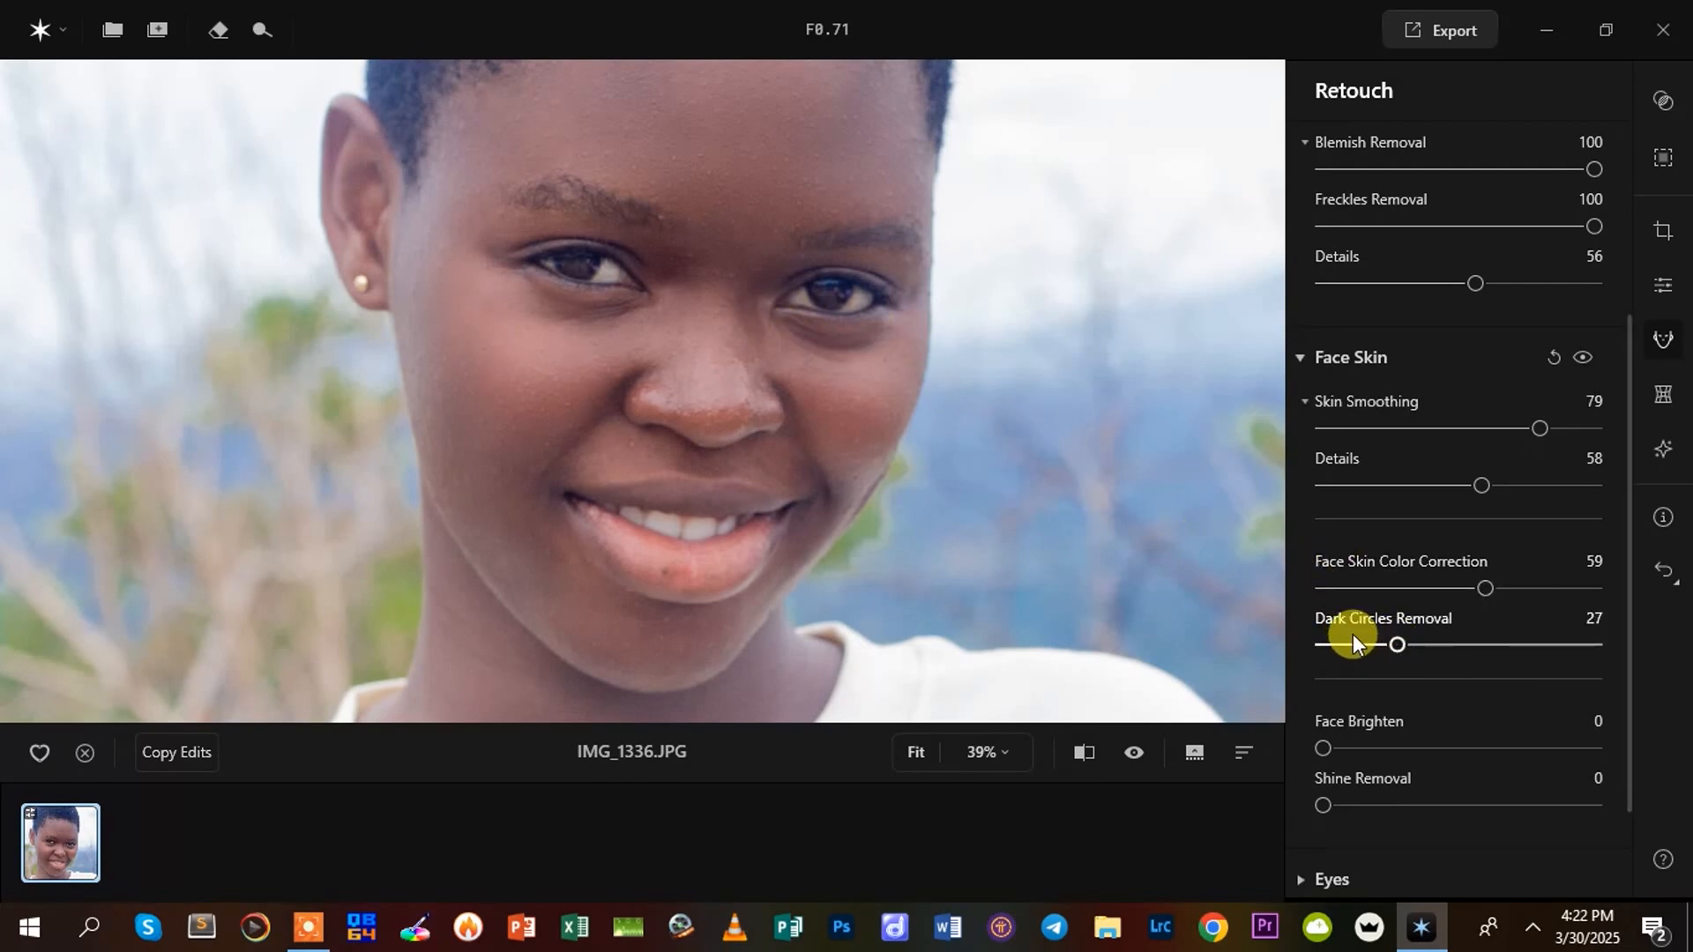
{"action": "left_click_drag", "start_coordinate": [1388, 647], "coordinate": [1410, 640]}
Set Face Brighten to 9, judging the brightness on the face and the wider portrait
{"action": "scroll", "coordinate": [1431, 663], "scroll_direction": "down", "scroll_amount": 2}
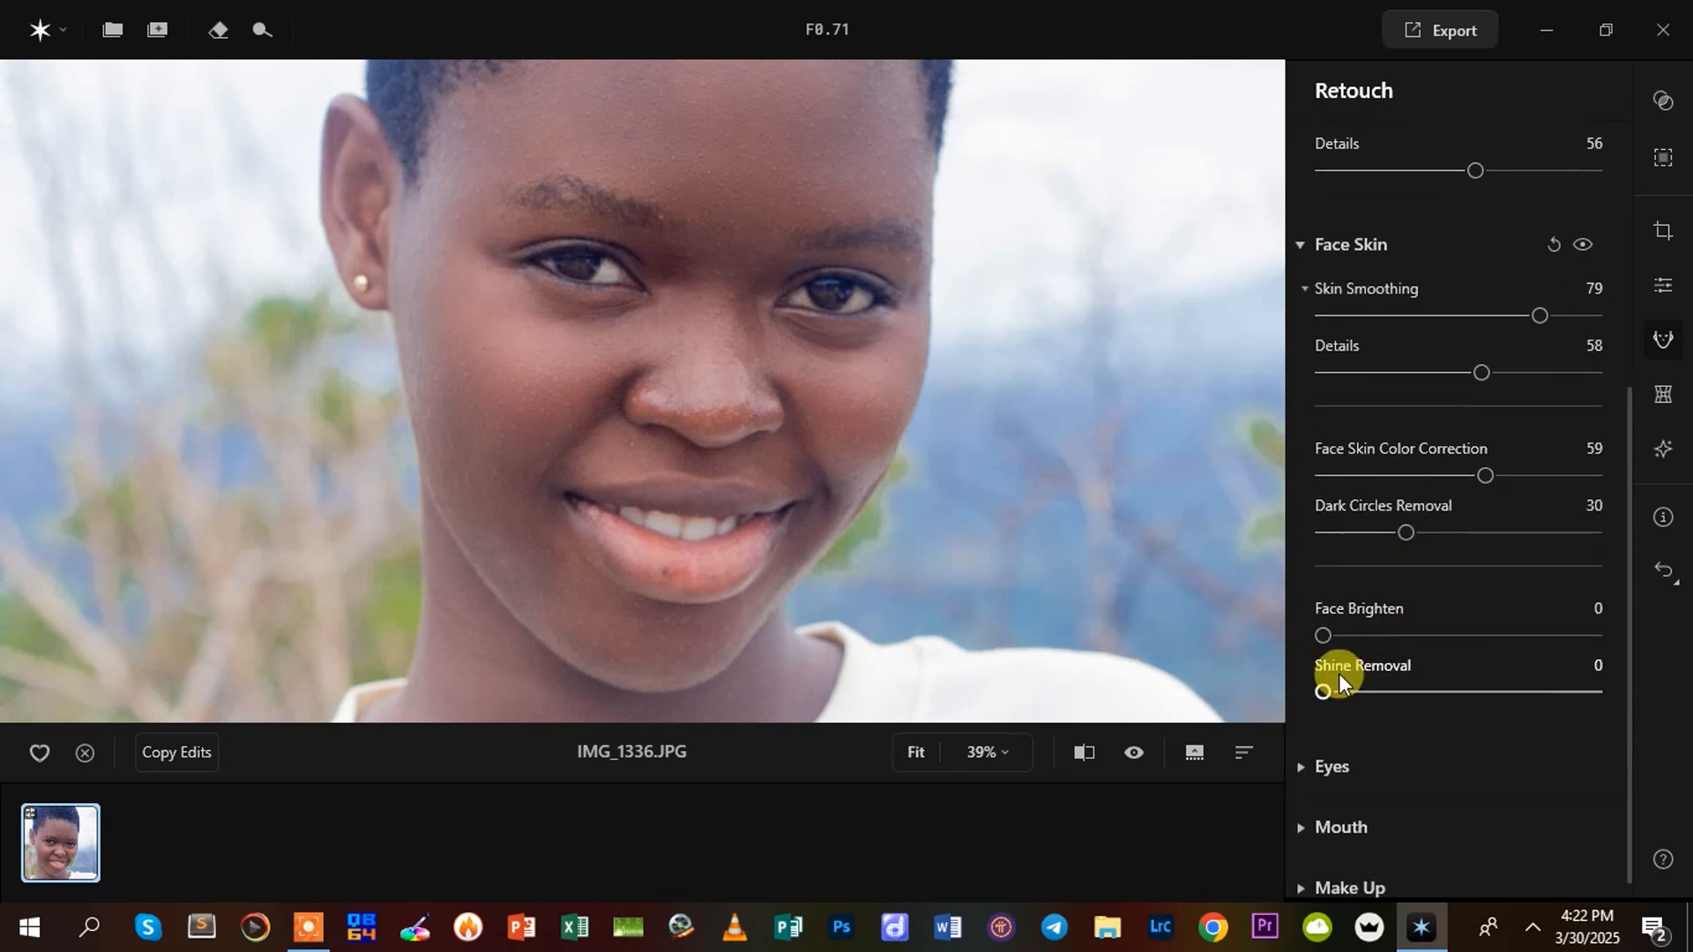
{"action": "left_click_drag", "start_coordinate": [1324, 615], "coordinate": [1389, 628]}
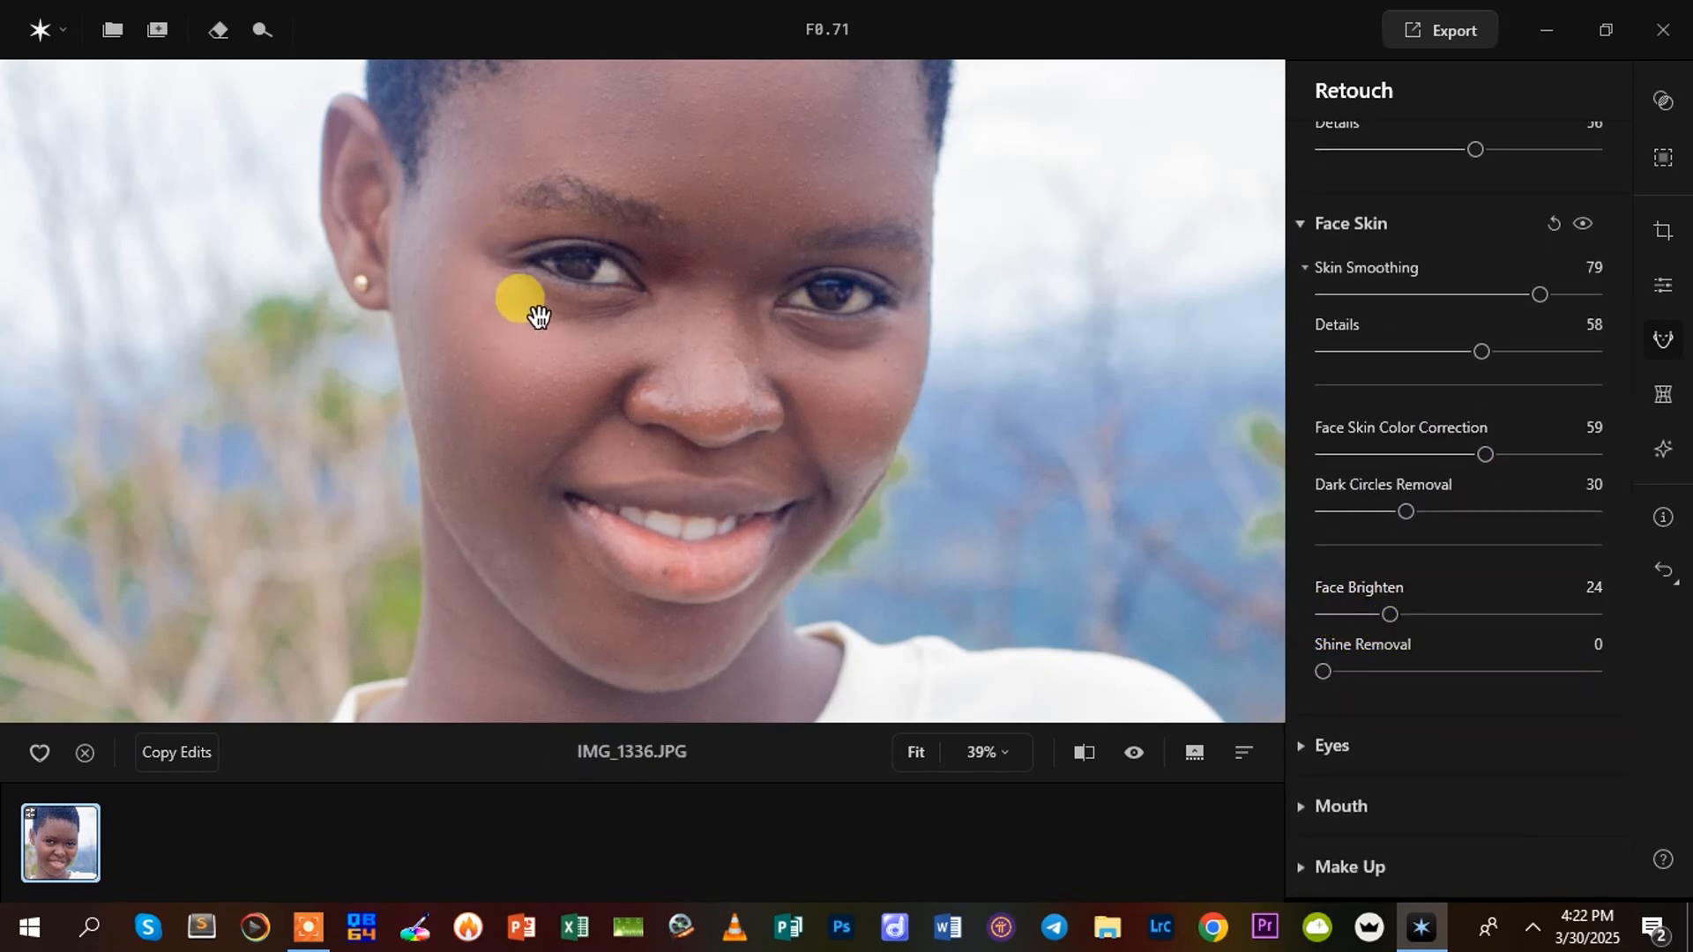
{"action": "scroll", "coordinate": [559, 288], "scroll_direction": "up", "scroll_amount": 1}
{"action": "scroll", "coordinate": [642, 320], "scroll_direction": "down", "scroll_amount": 3}
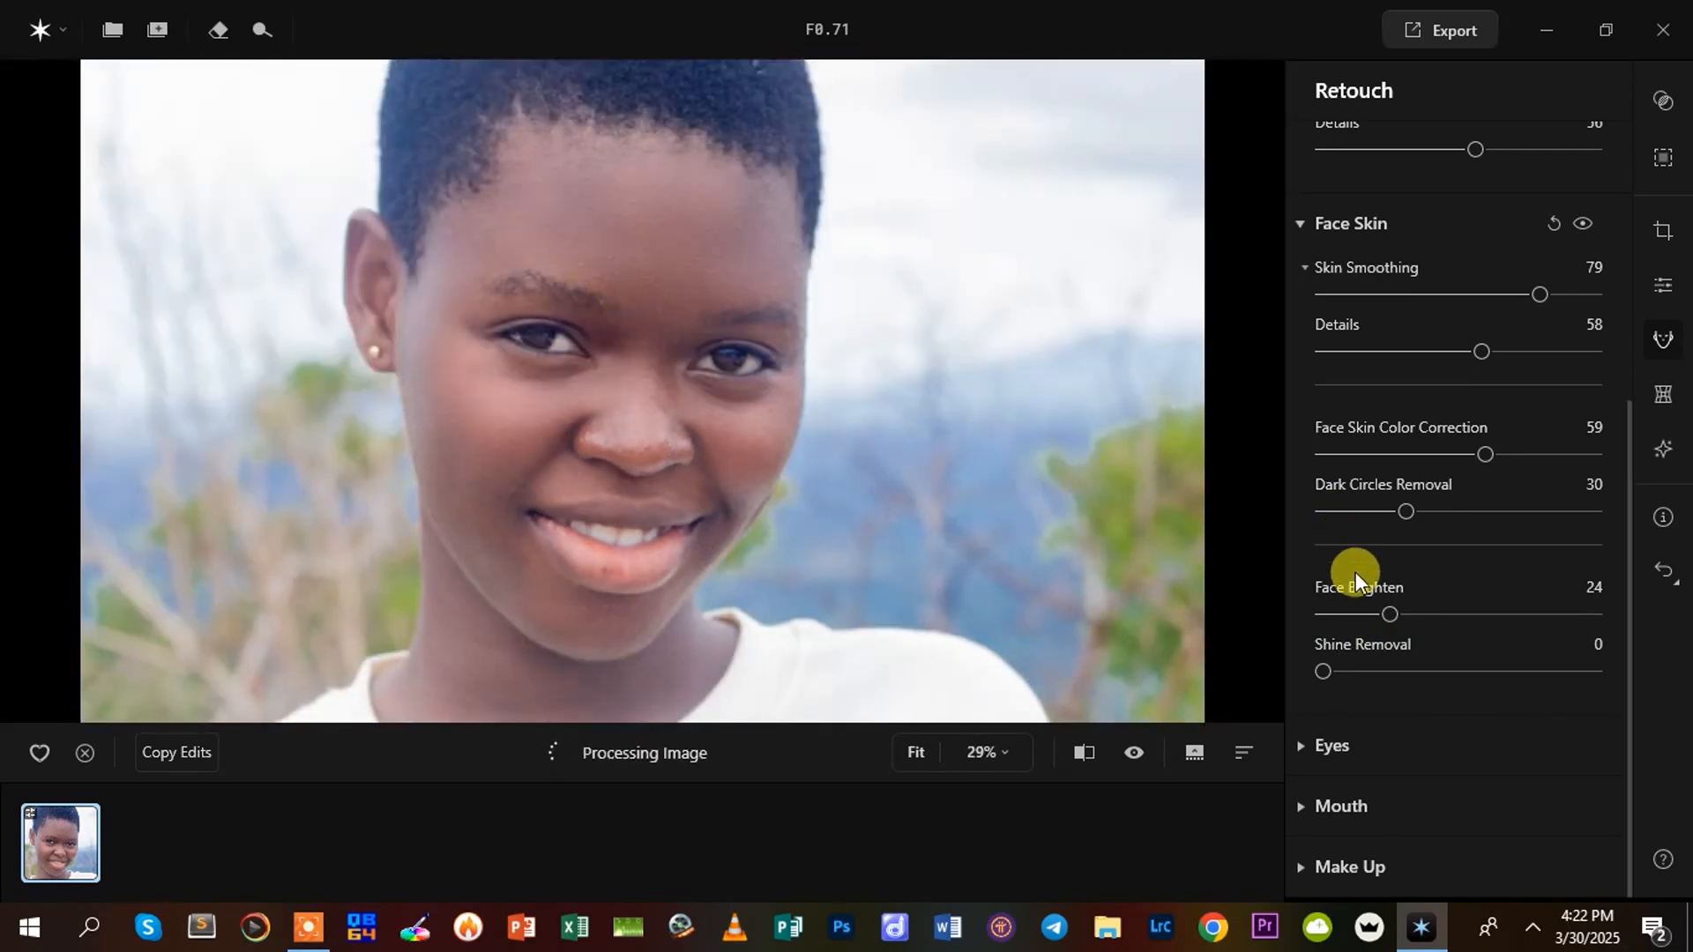
{"action": "left_click_drag", "start_coordinate": [1388, 616], "coordinate": [1353, 616]}
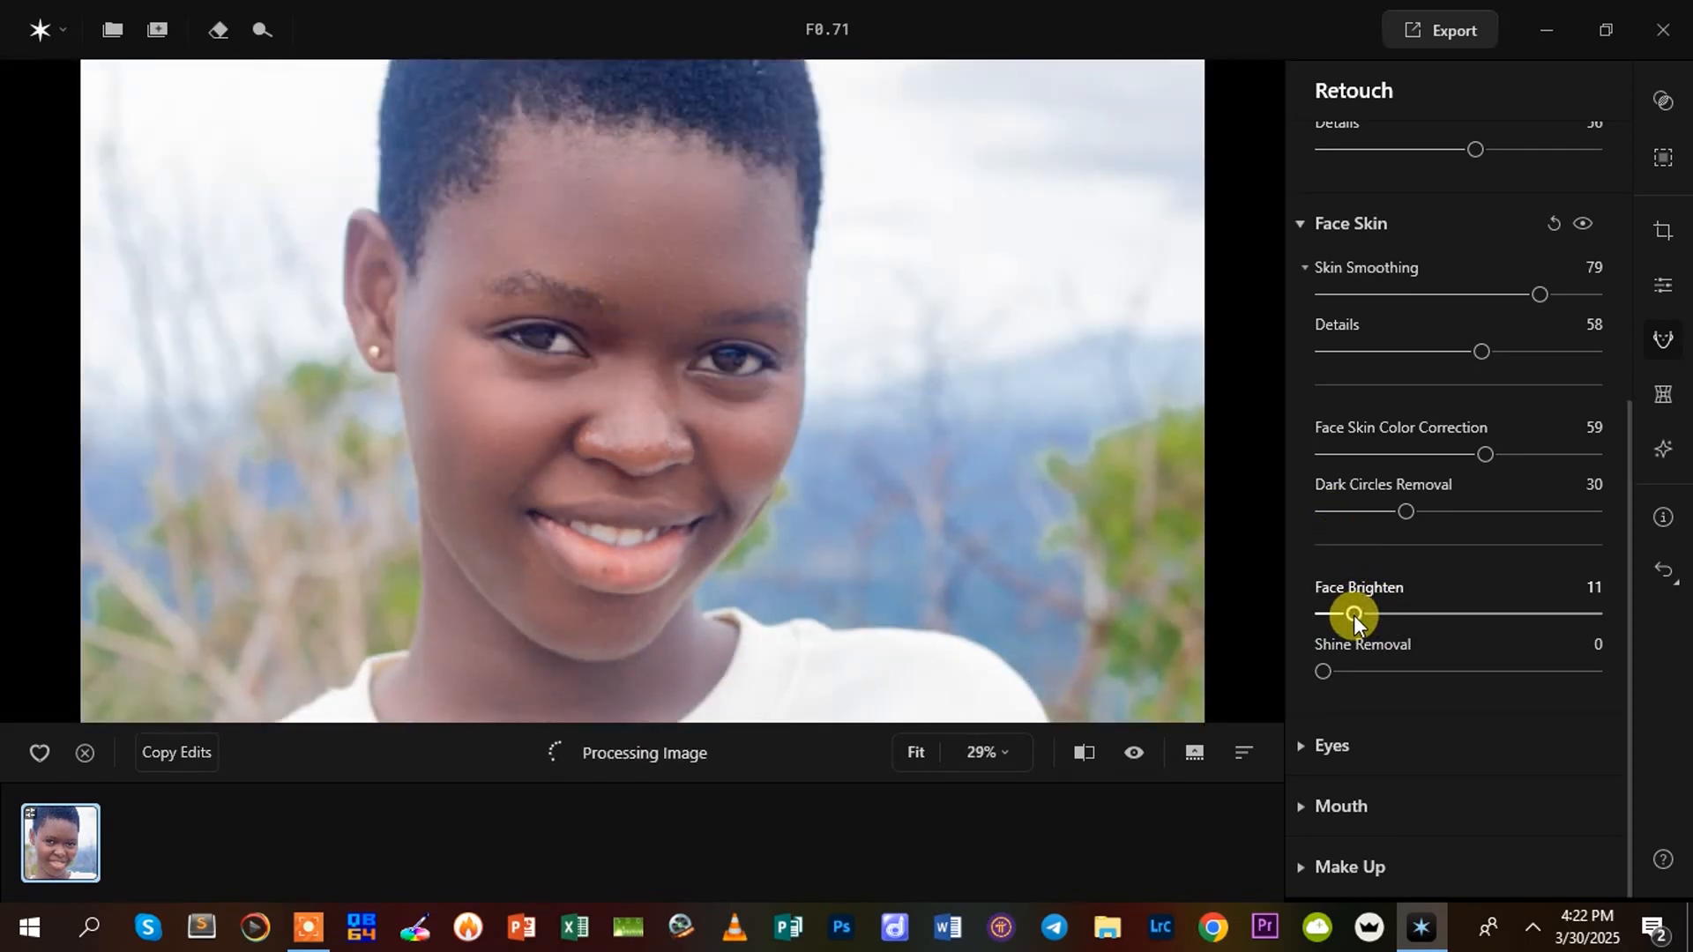
{"action": "left_click_drag", "start_coordinate": [1357, 608], "coordinate": [1350, 606]}
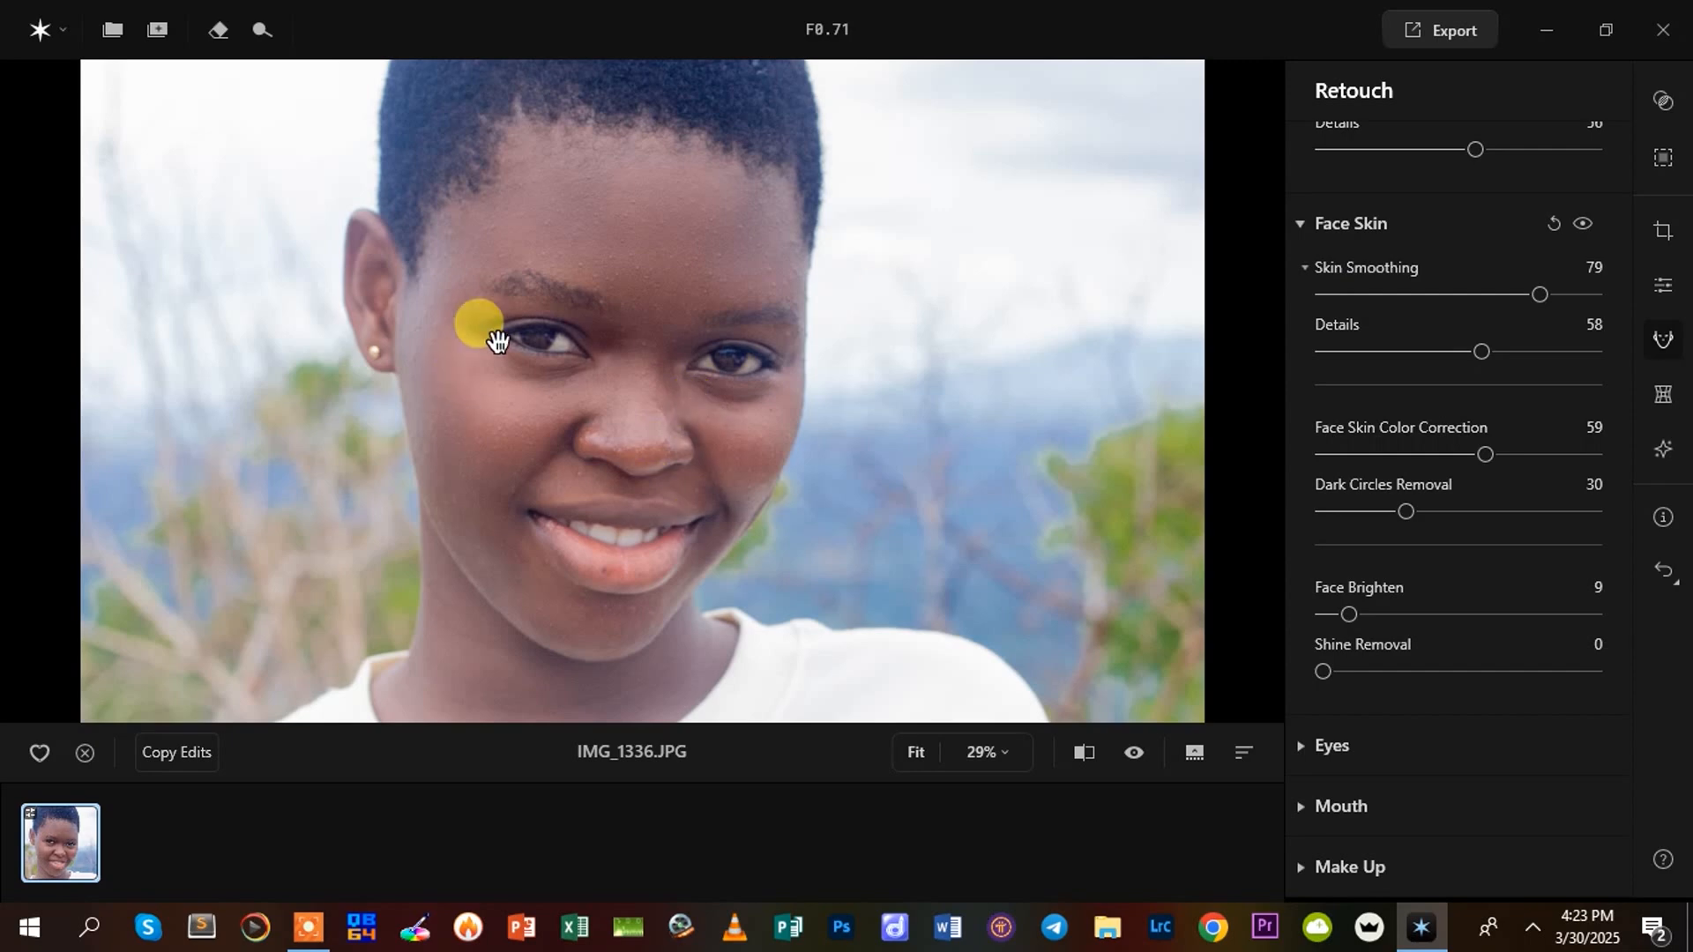
Try Shine Removal on the face at 70 and at 8, and return it to 0
{"action": "left_click_drag", "start_coordinate": [1321, 670], "coordinate": [1516, 695]}
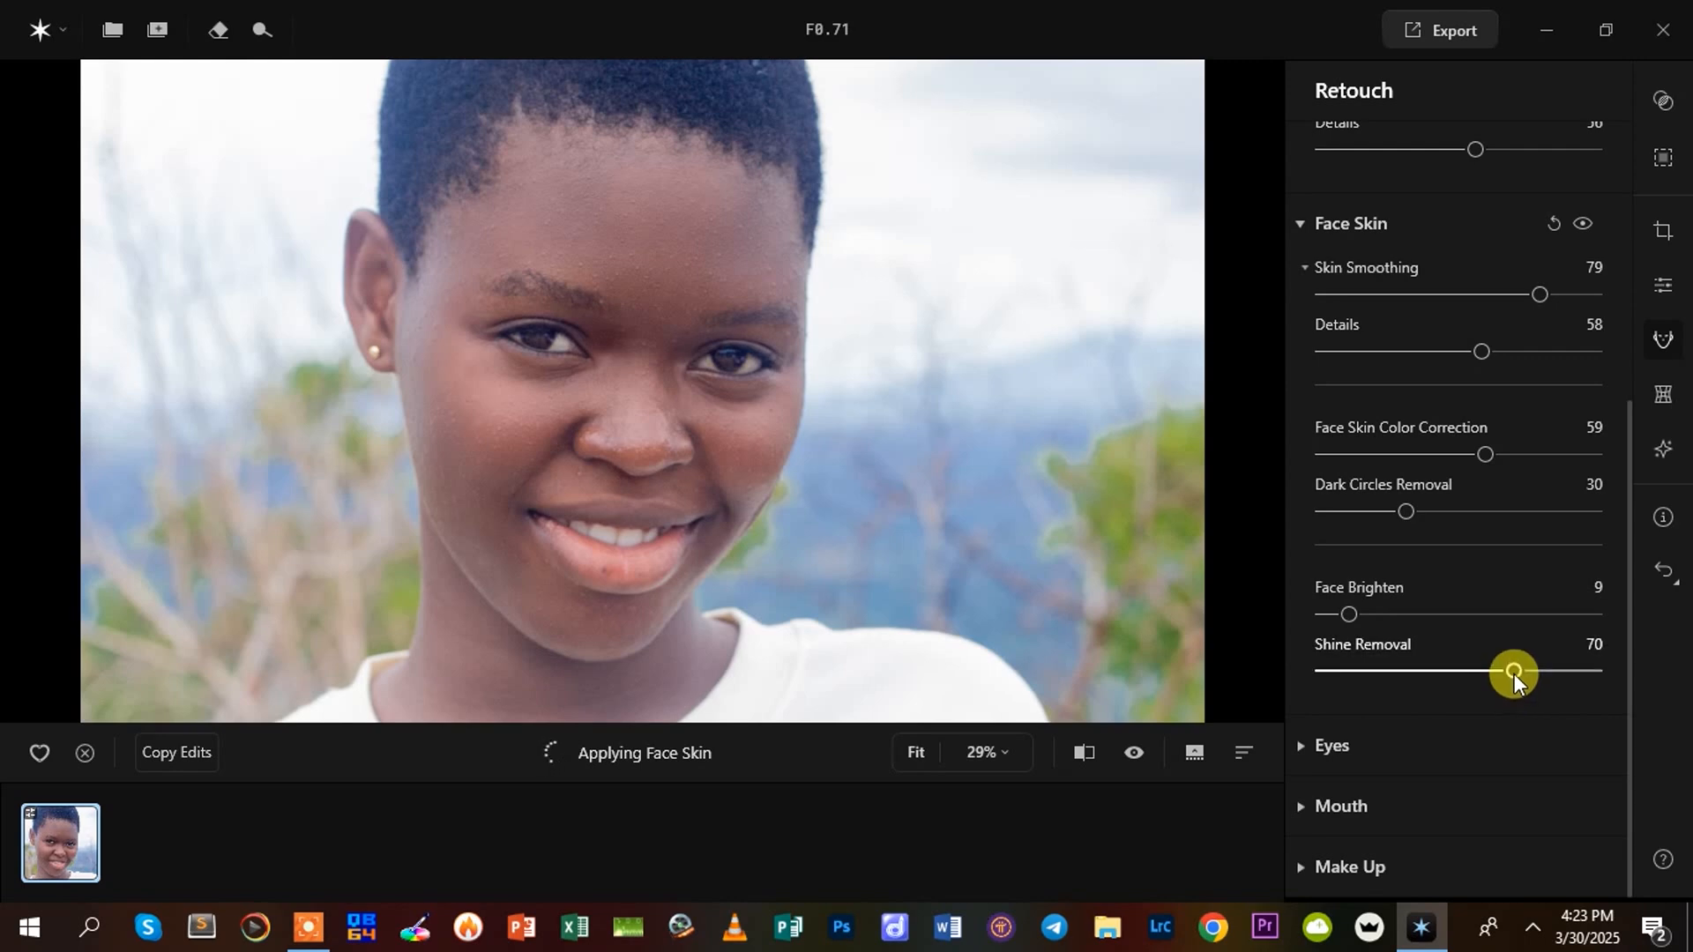
{"action": "left_click_drag", "start_coordinate": [1509, 672], "coordinate": [1346, 702]}
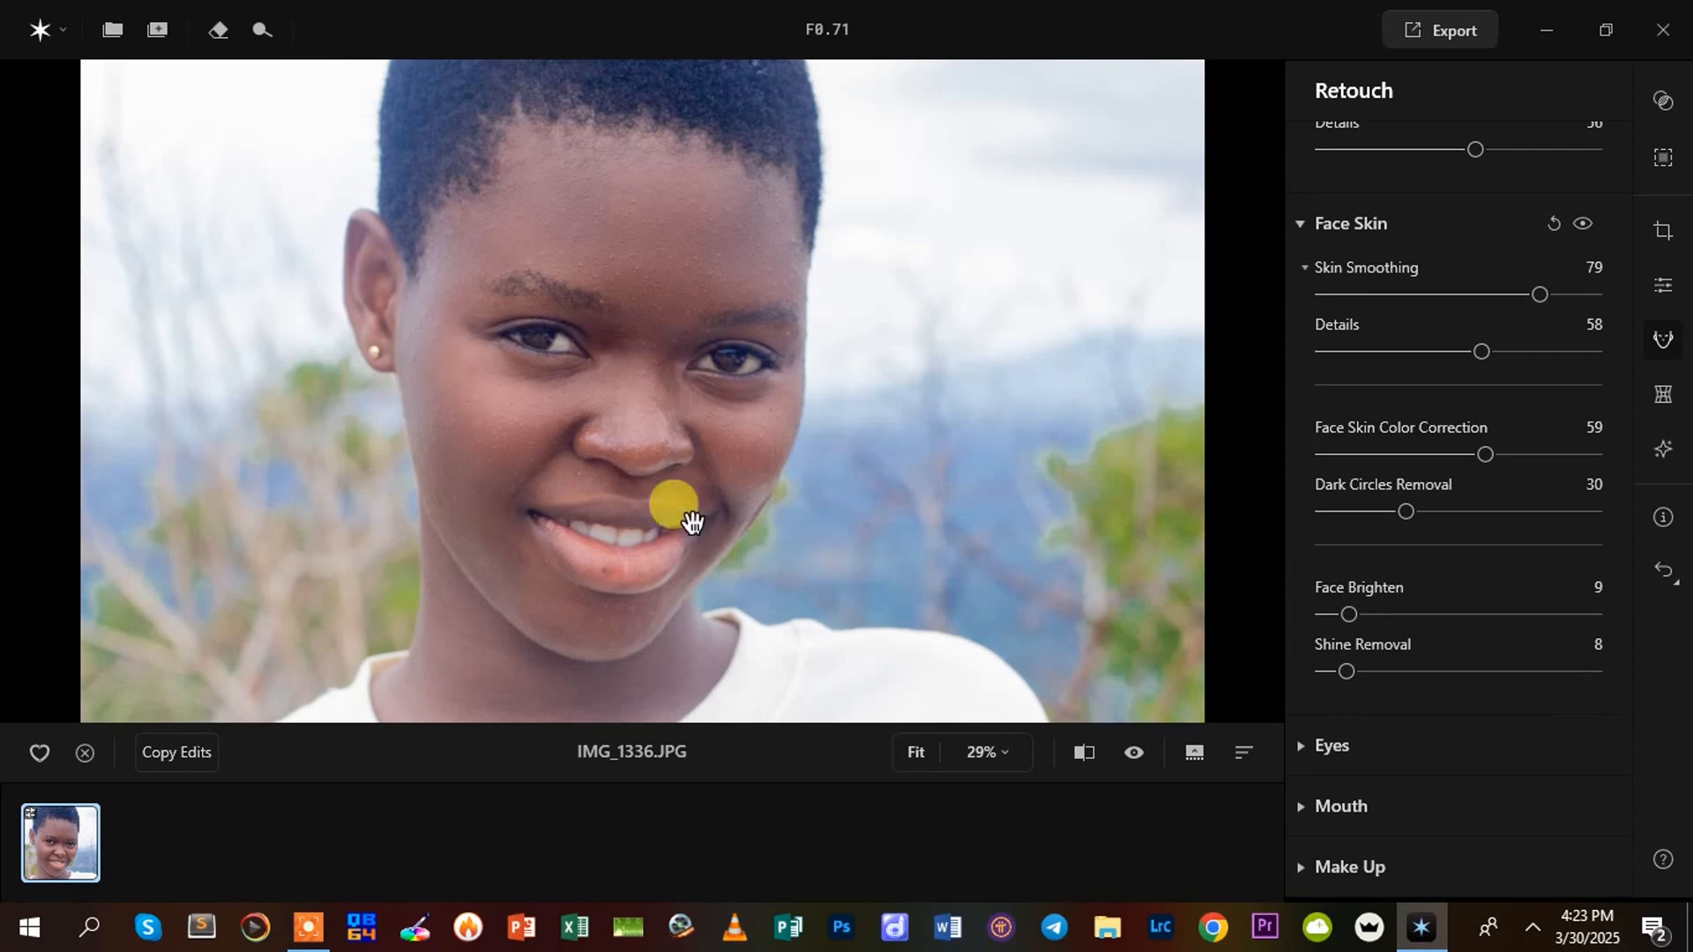
{"action": "left_click_drag", "start_coordinate": [1346, 670], "coordinate": [1314, 674]}
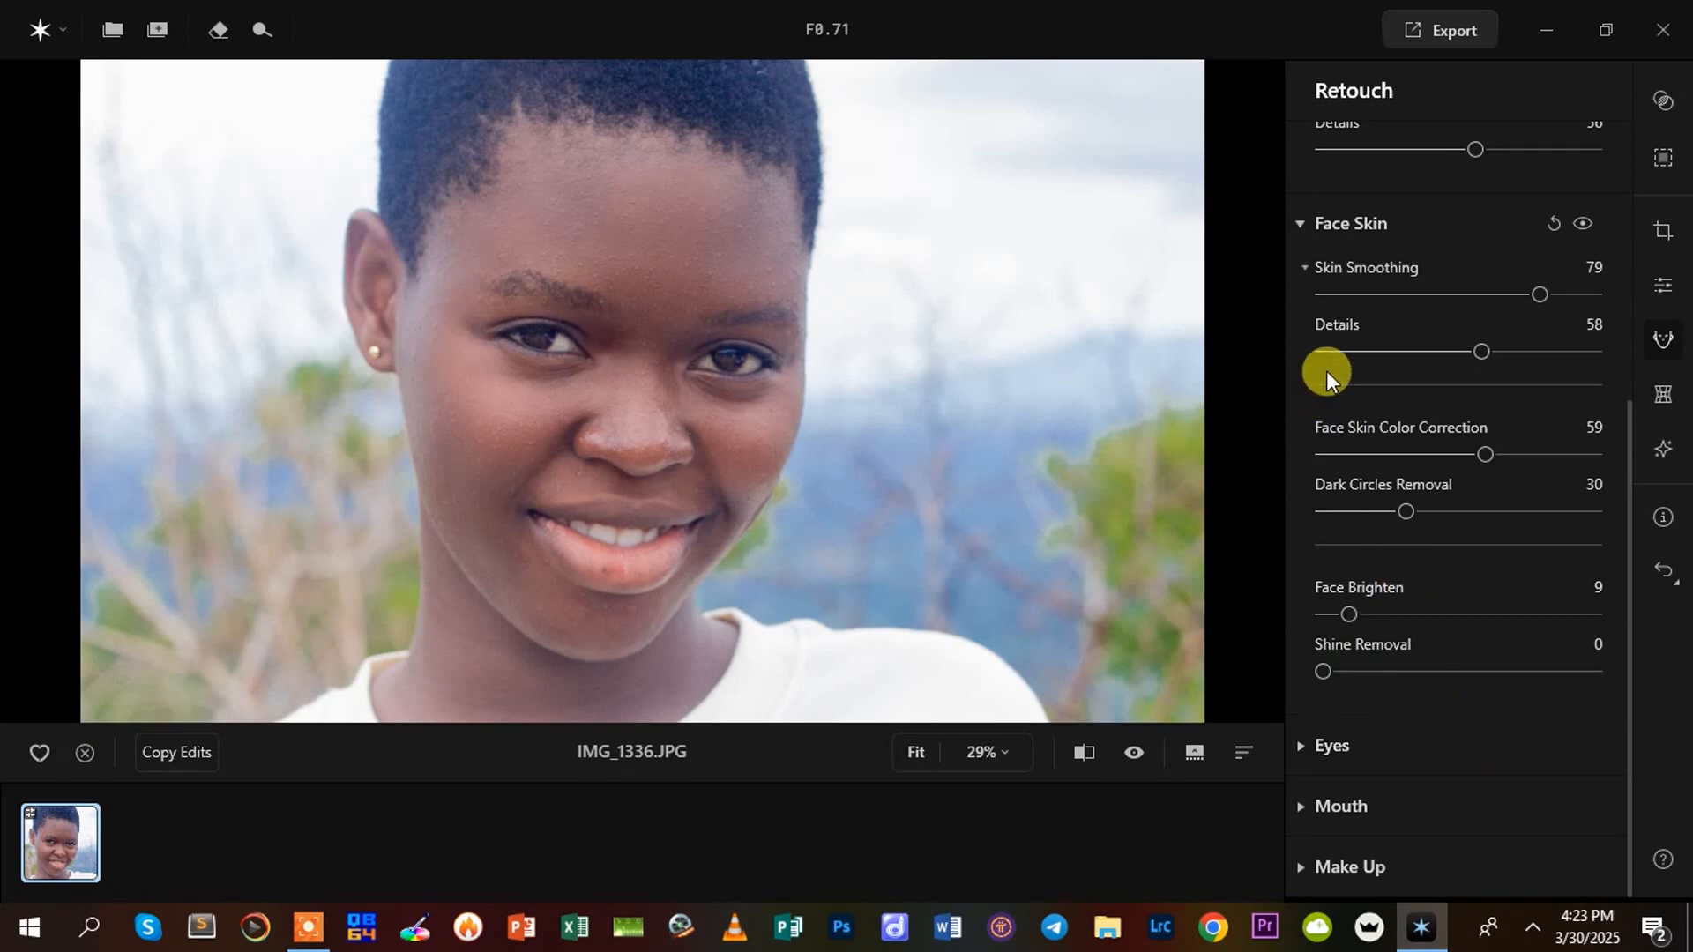
Collapse the Face Skin and Skin Blemish settings and change the iris colour to Blue in the Eyes retouching
{"action": "left_click", "coordinate": [1302, 226]}
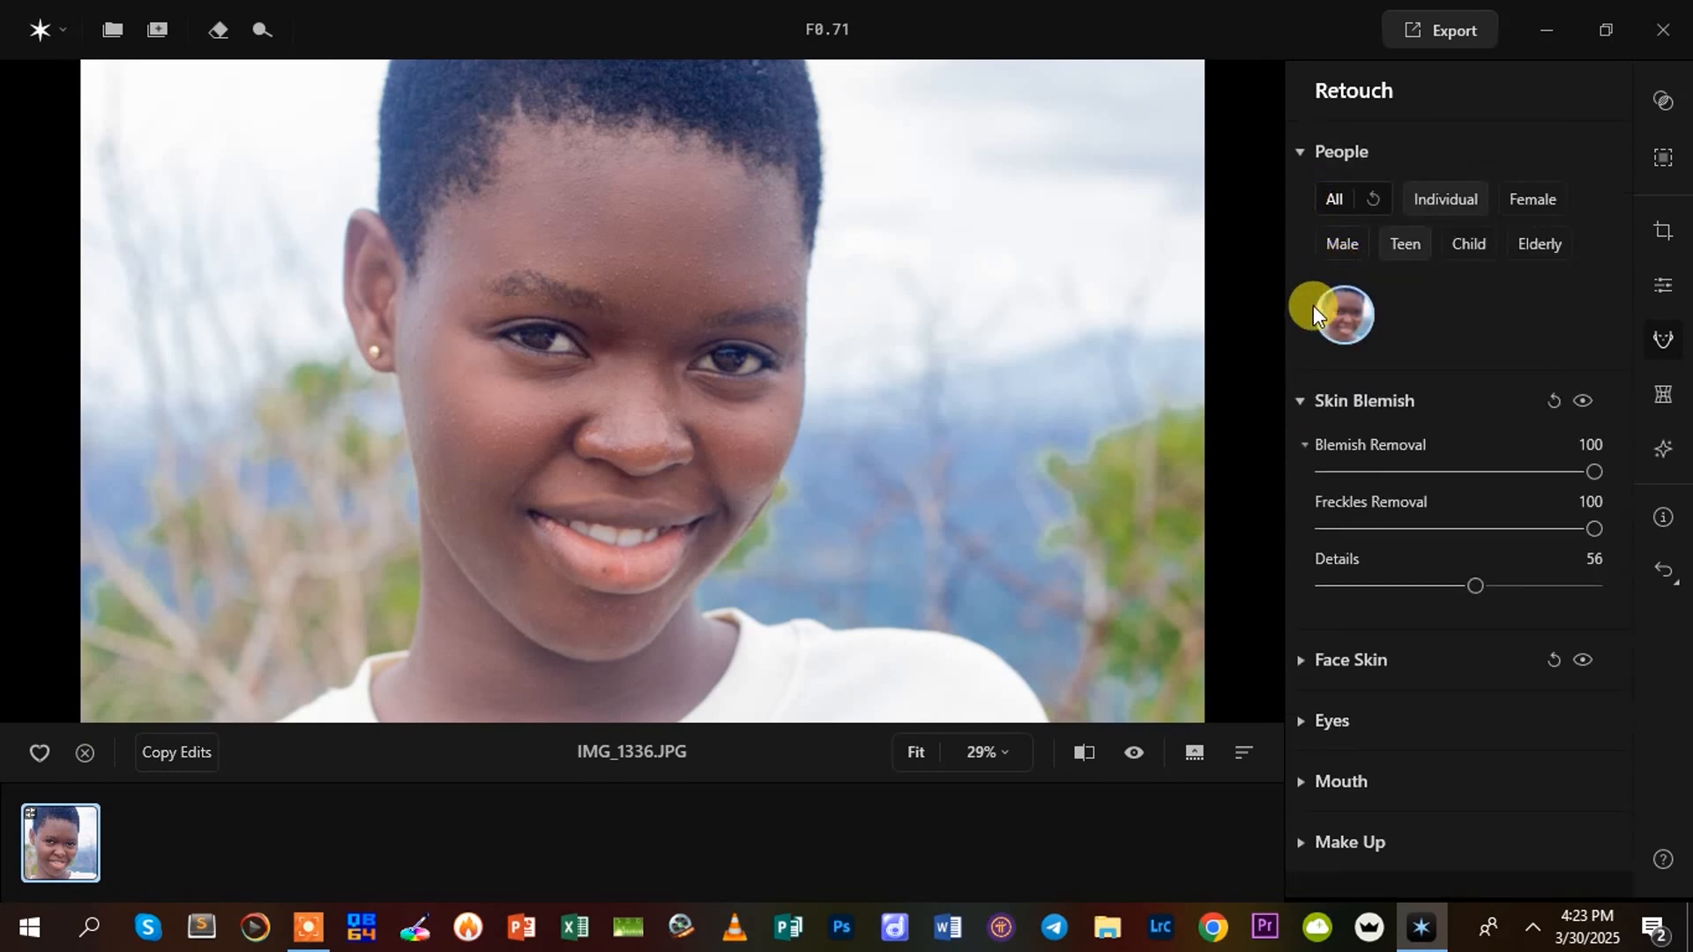
{"action": "left_click", "coordinate": [1300, 403]}
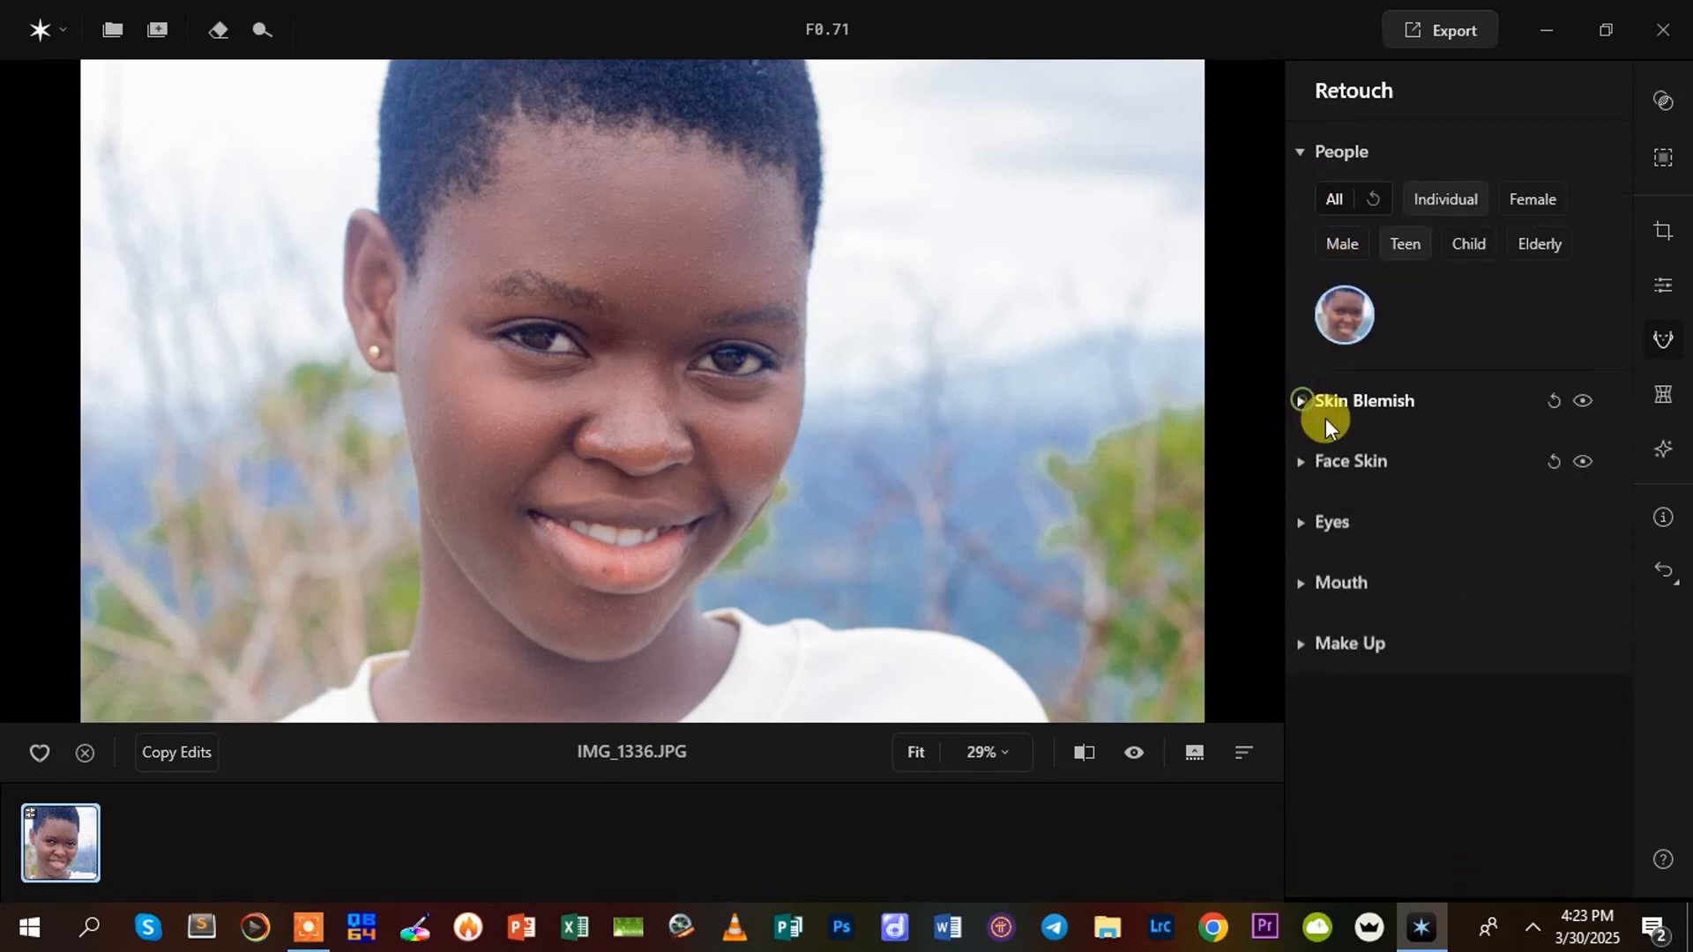
{"action": "left_click", "coordinate": [1299, 524]}
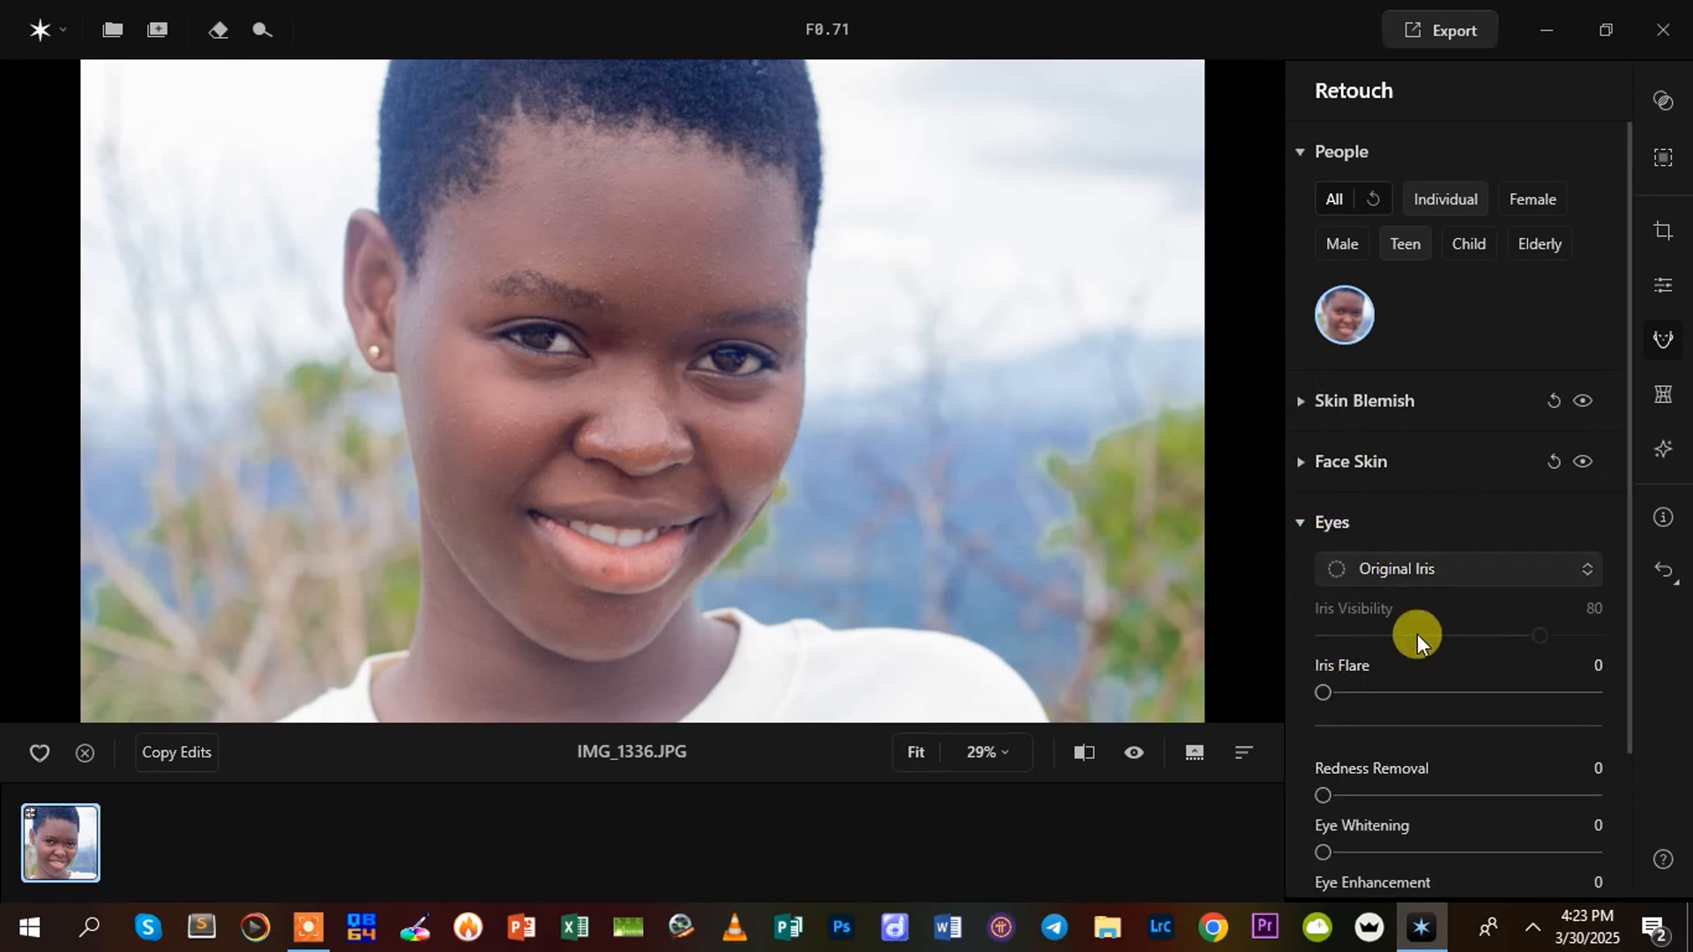
{"action": "left_click", "coordinate": [1499, 565]}
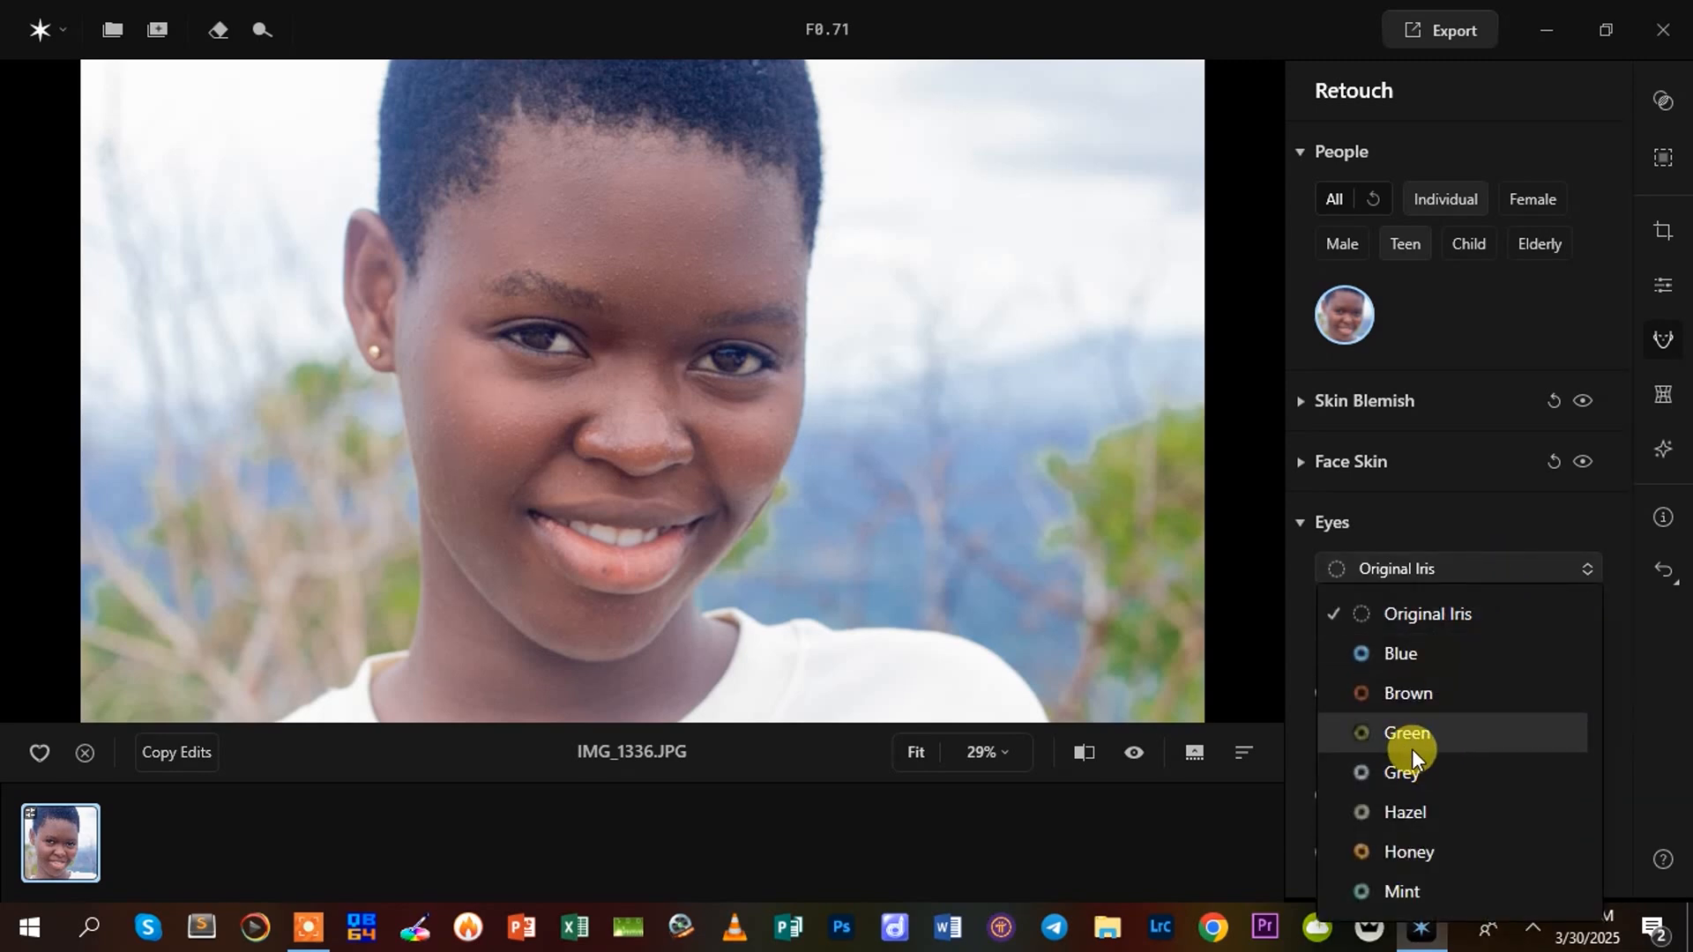
{"action": "left_click", "coordinate": [1394, 657]}
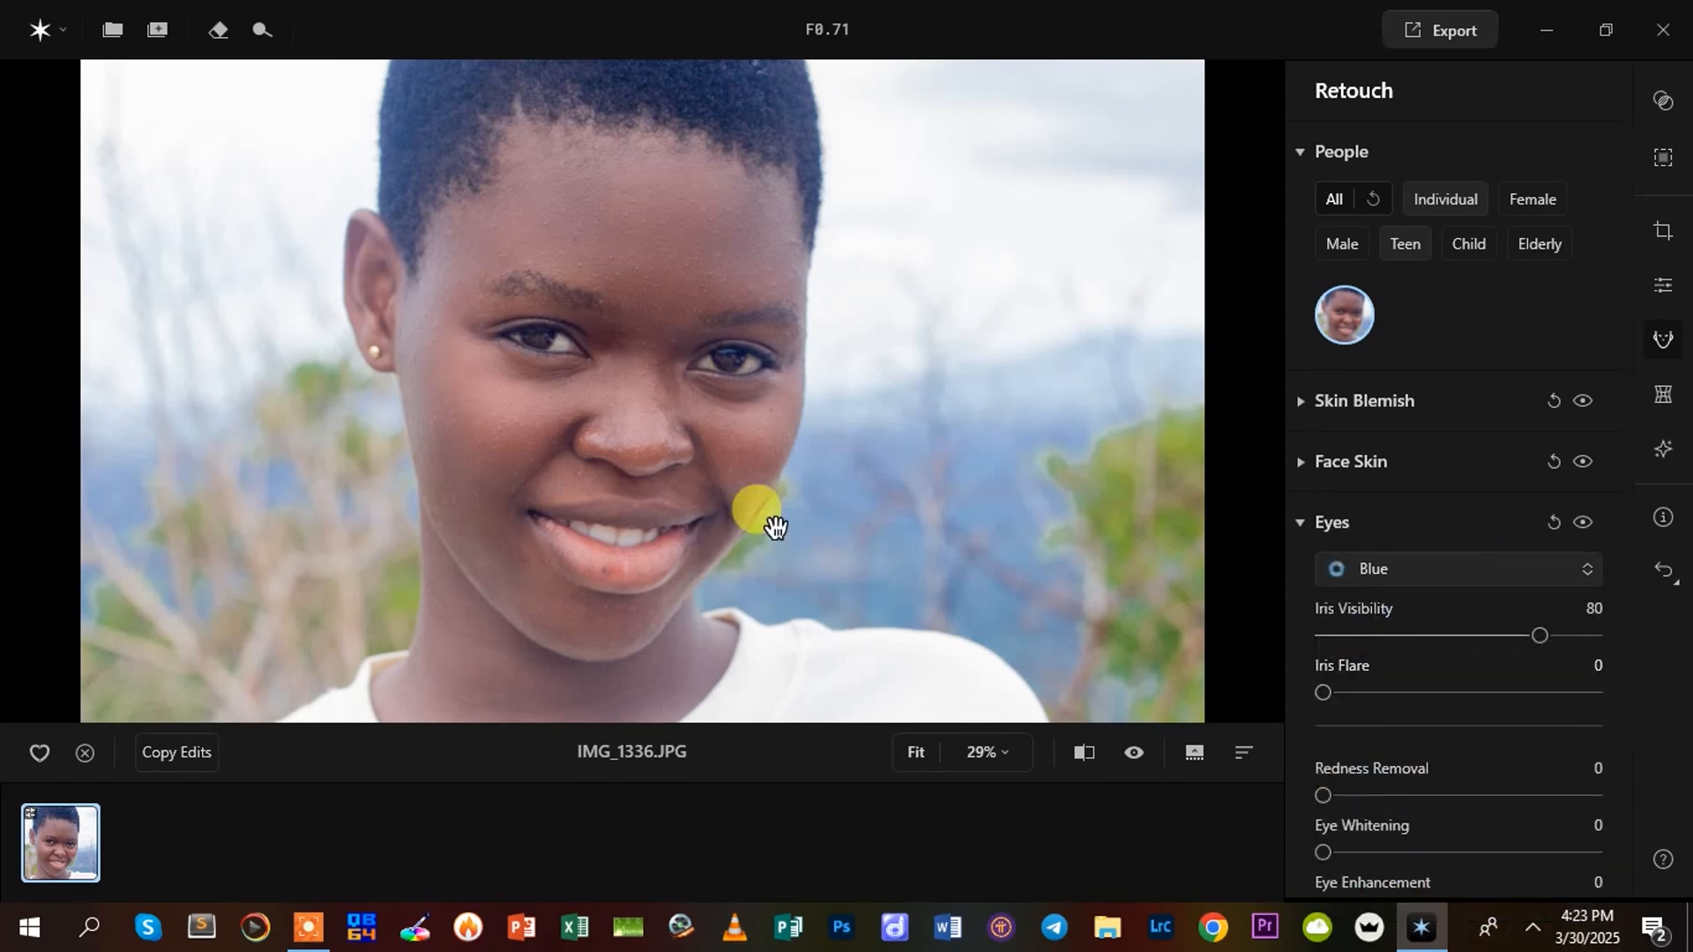
{"action": "scroll", "coordinate": [676, 377], "scroll_direction": "up", "scroll_amount": 3}
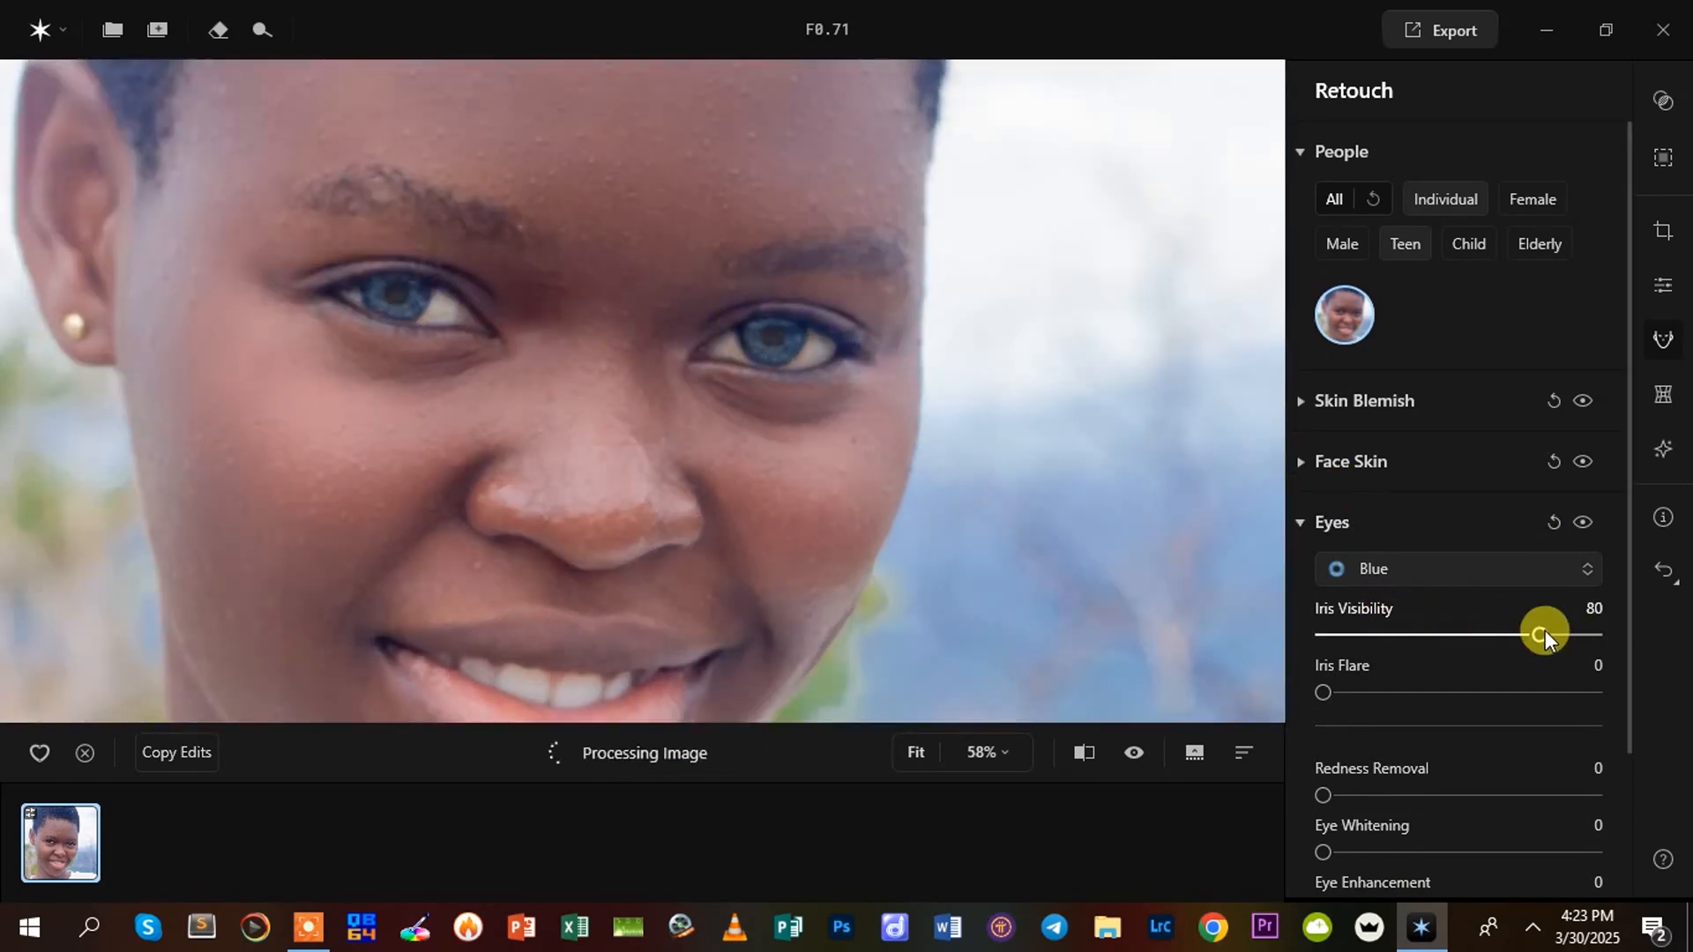
Set Iris Visibility to 50 for the blue irises, comparing weaker and stronger values
{"action": "left_click_drag", "start_coordinate": [1540, 633], "coordinate": [1474, 670]}
{"action": "left_click_drag", "start_coordinate": [1554, 685], "coordinate": [1426, 711]}
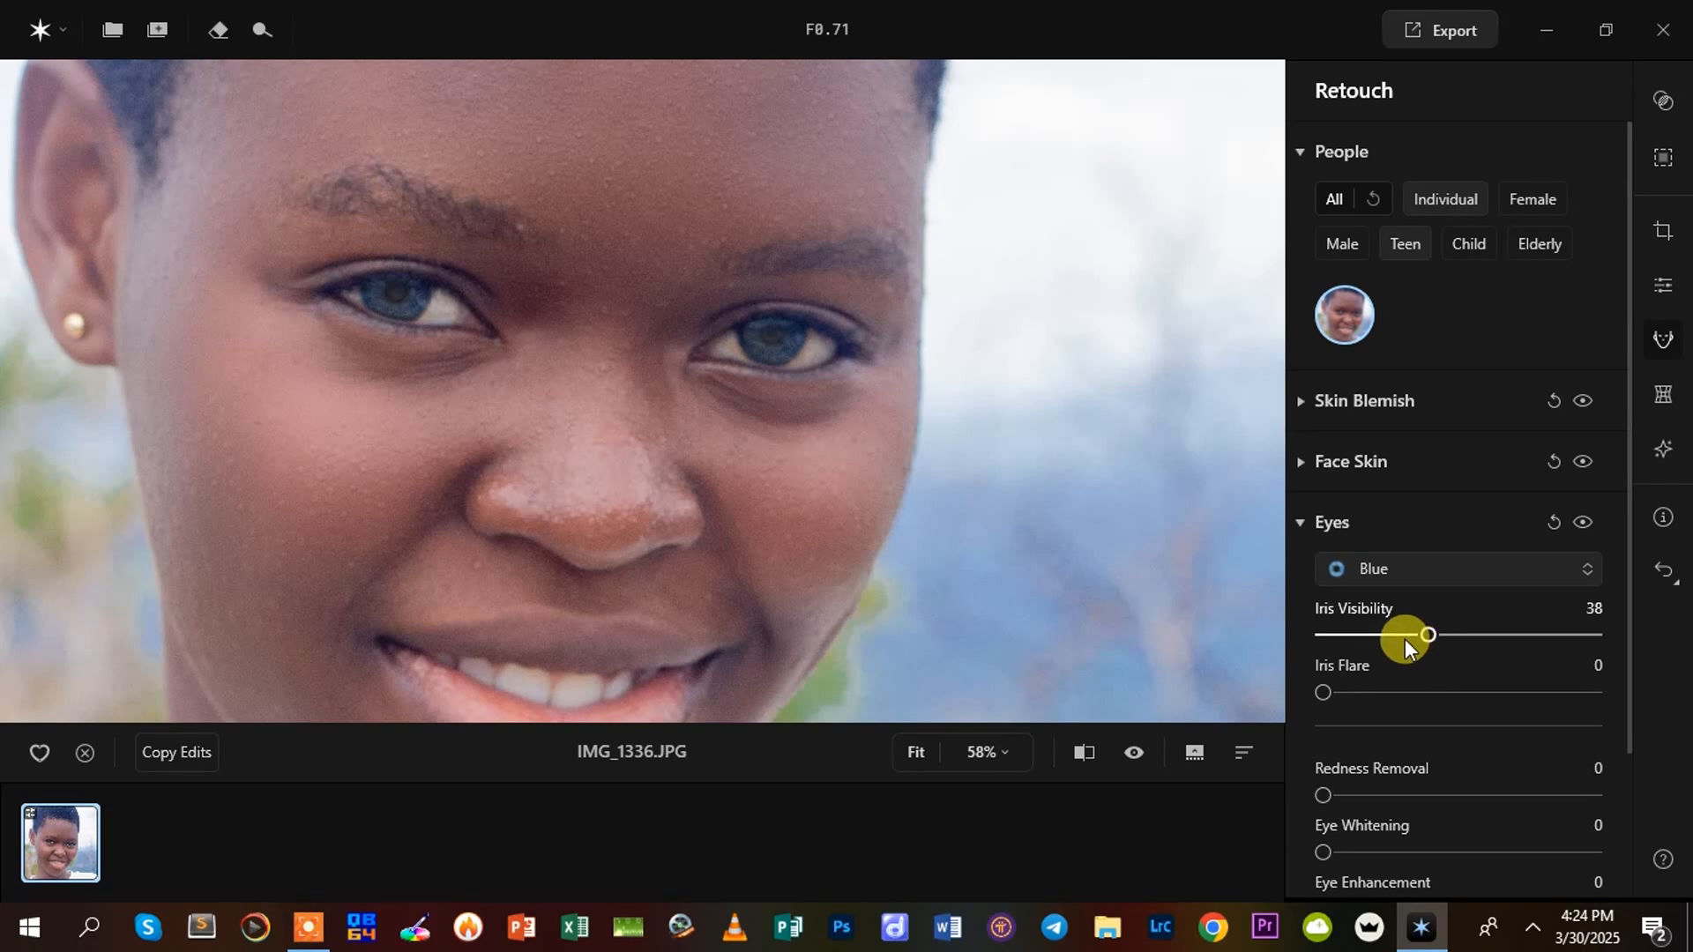
{"action": "left_click_drag", "start_coordinate": [1425, 631], "coordinate": [1470, 658]}
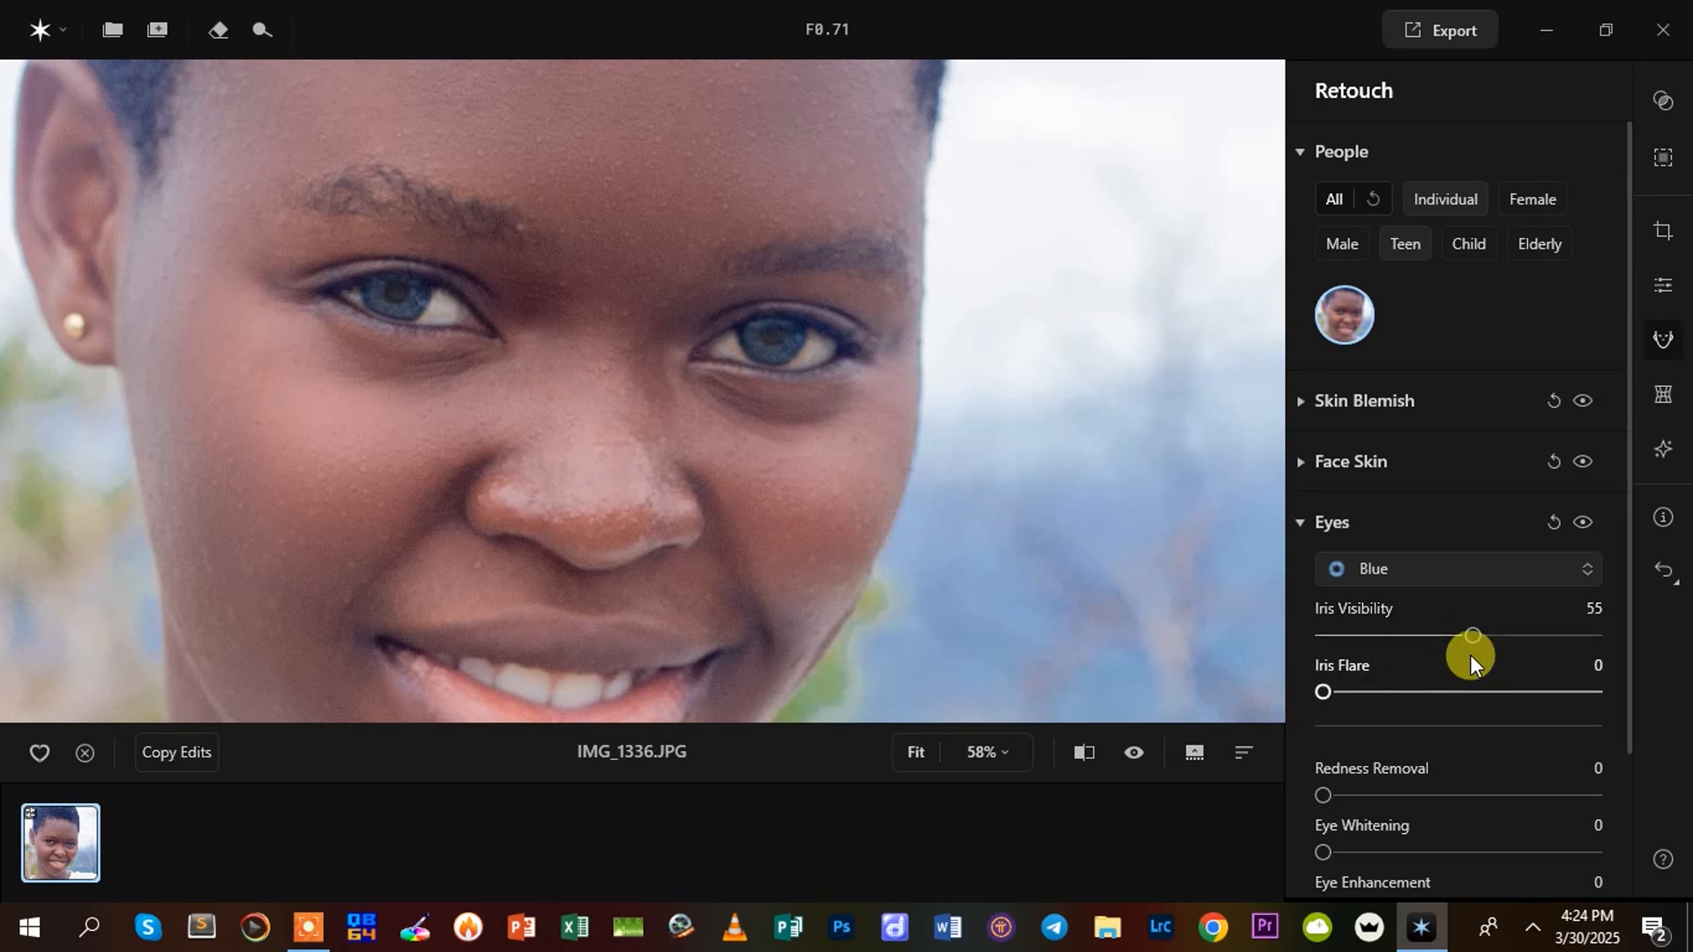
{"action": "mouse_move", "coordinate": [1469, 655]}
{"action": "left_mouse_down"}
{"action": "mouse_move", "coordinate": [1473, 635]}
{"action": "mouse_move", "coordinate": [1389, 642]}
{"action": "mouse_move", "coordinate": [1458, 648]}
{"action": "left_mouse_up"}
Try the Brown and Green iris colours on the eyes and switch back to Blue
{"action": "left_click", "coordinate": [1376, 561]}
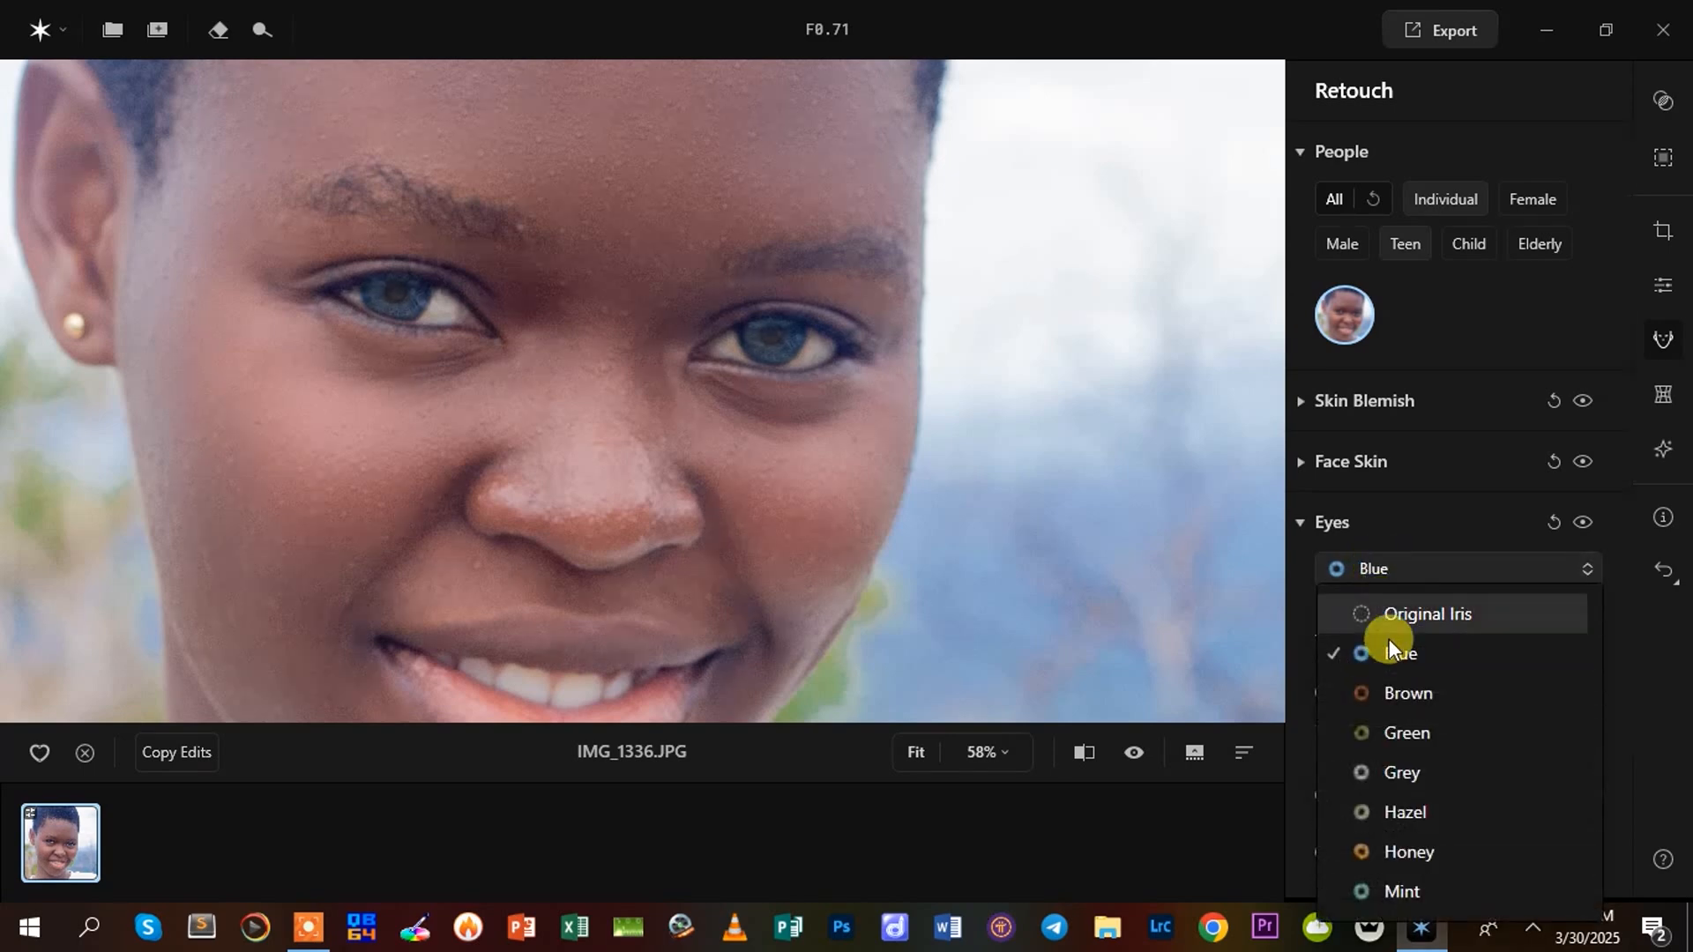
{"action": "left_click", "coordinate": [1393, 697]}
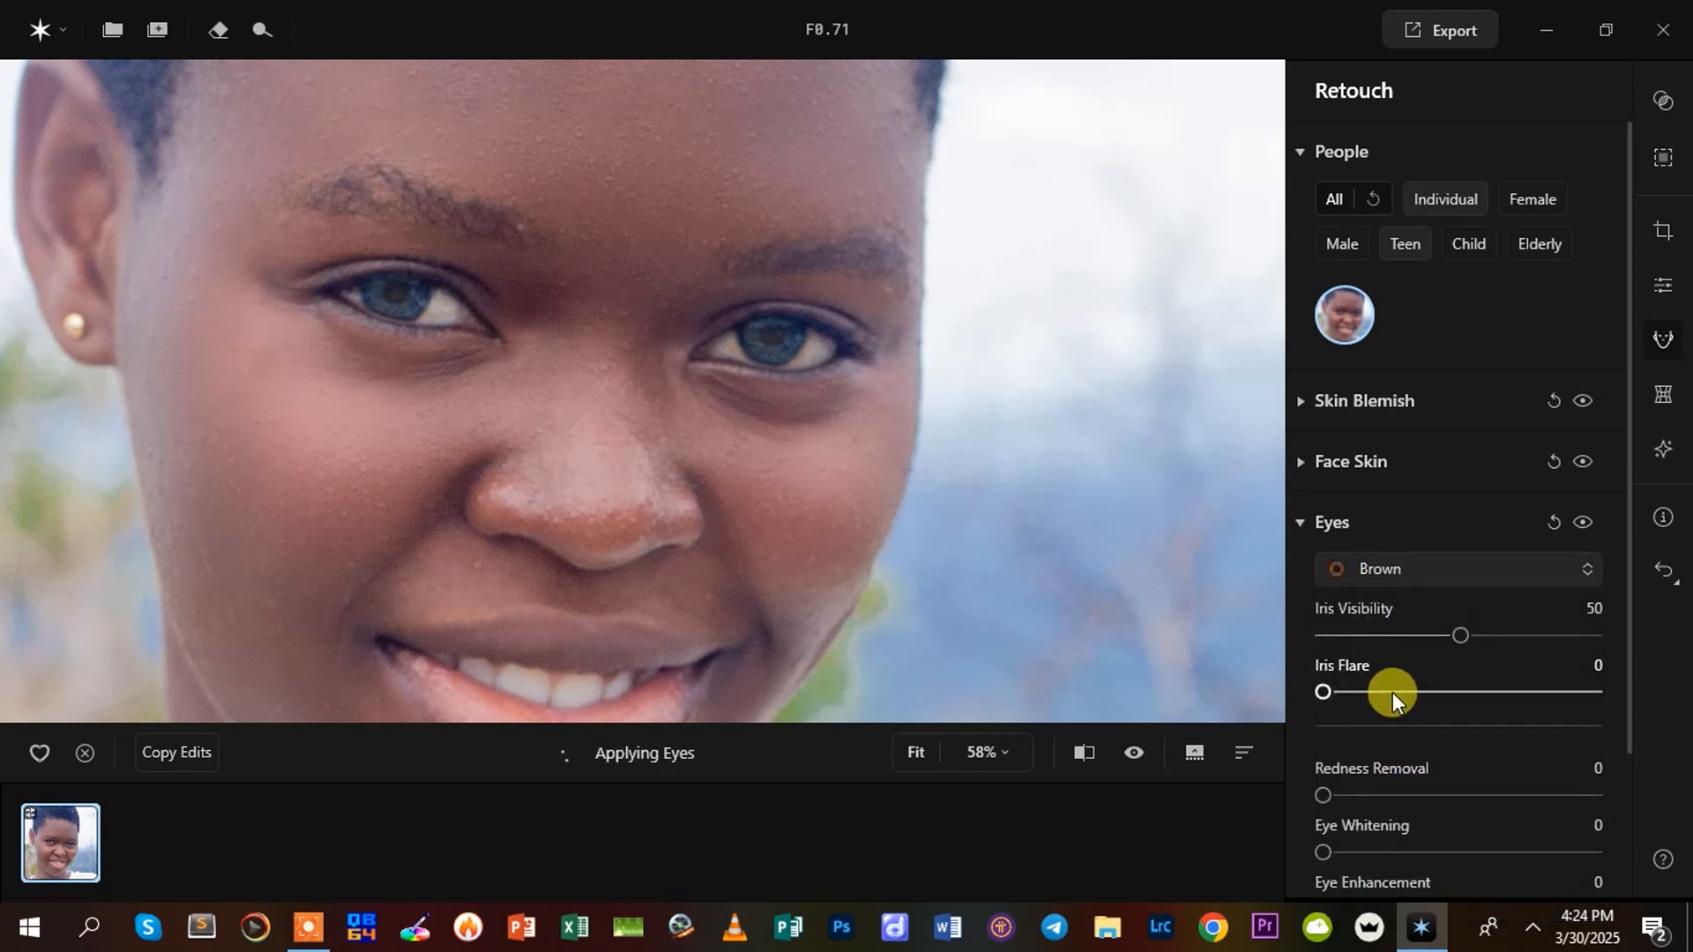
{"action": "left_click", "coordinate": [1383, 569]}
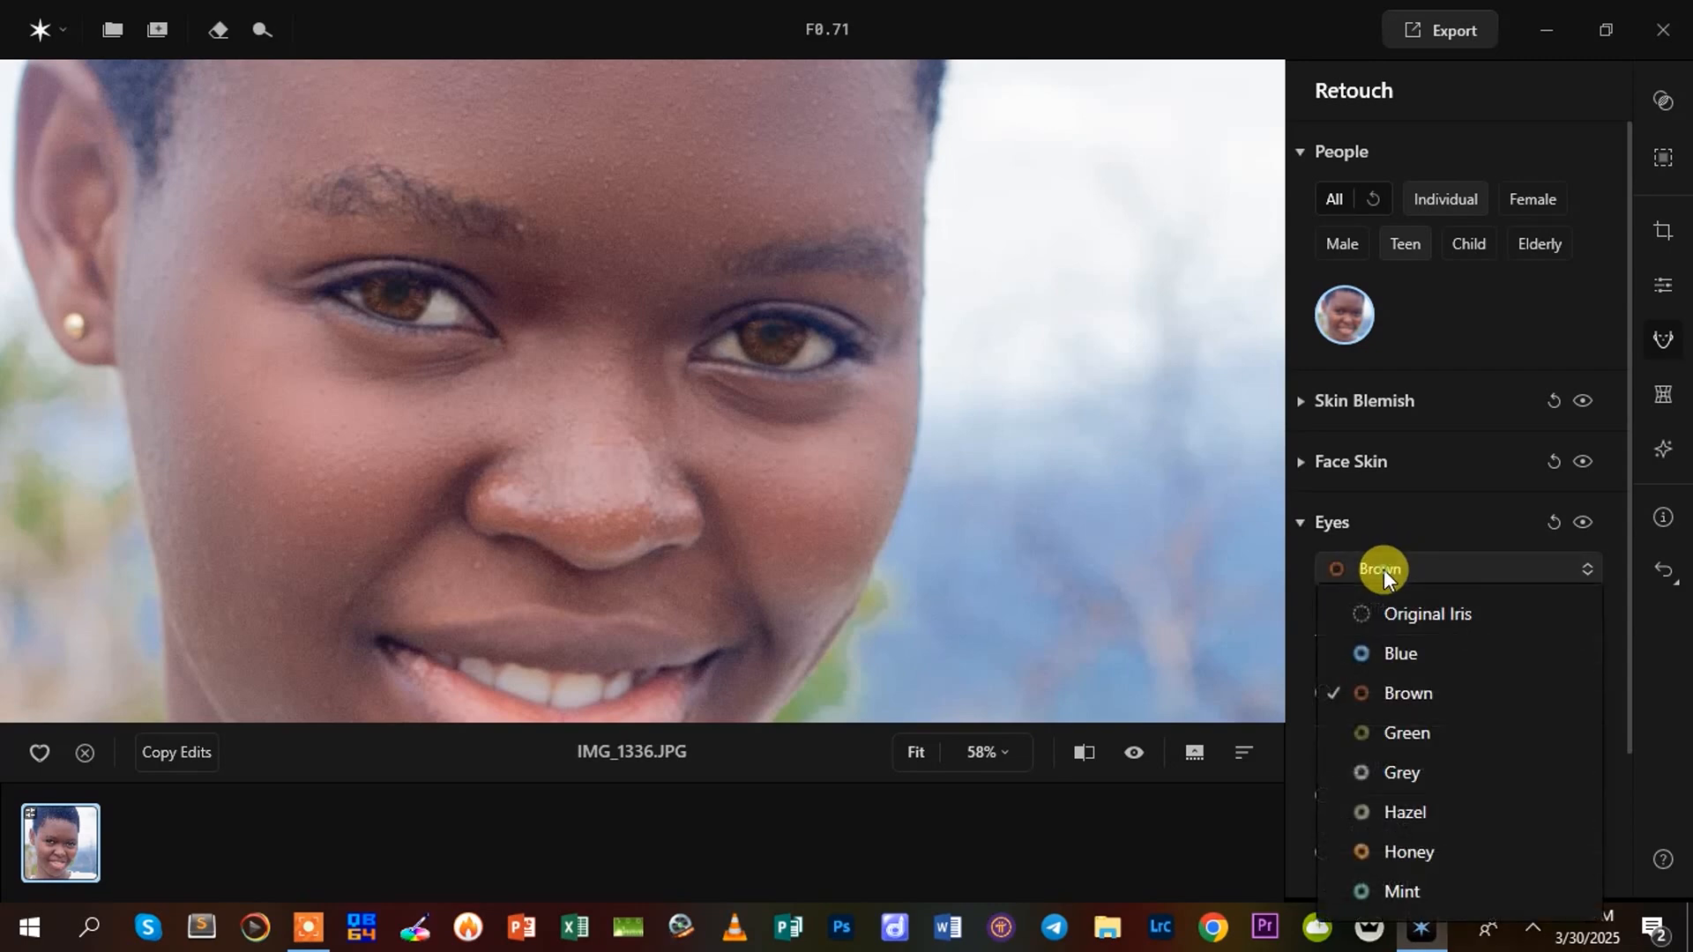
{"action": "left_click", "coordinate": [1416, 728]}
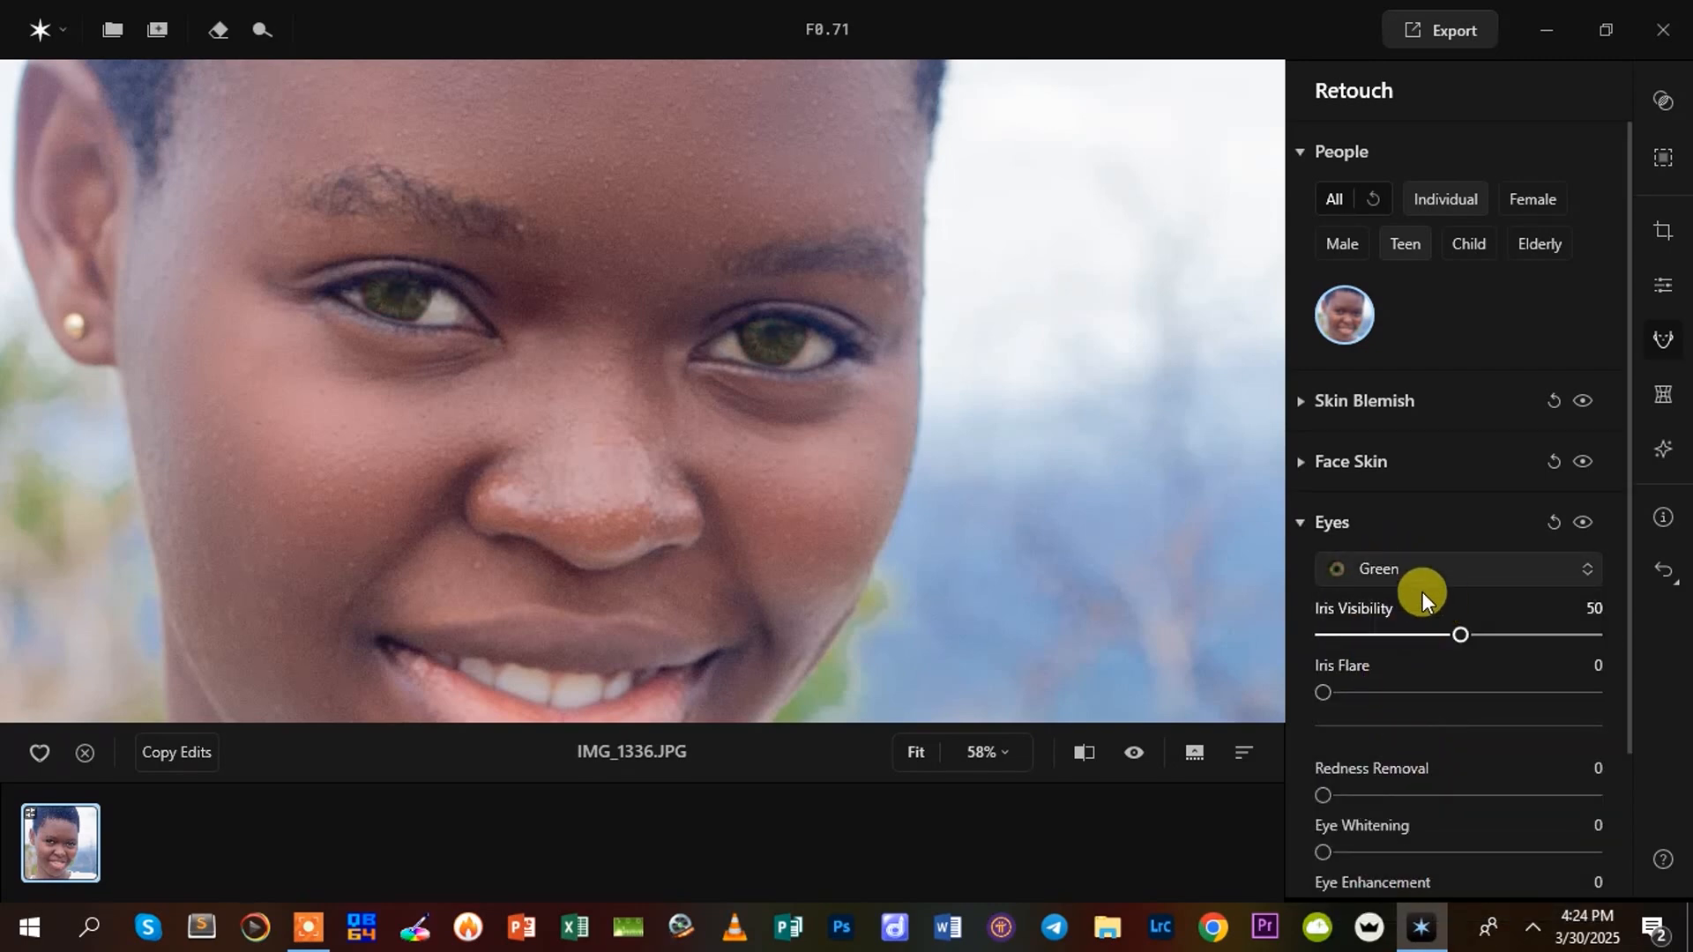
{"action": "left_click", "coordinate": [1379, 559]}
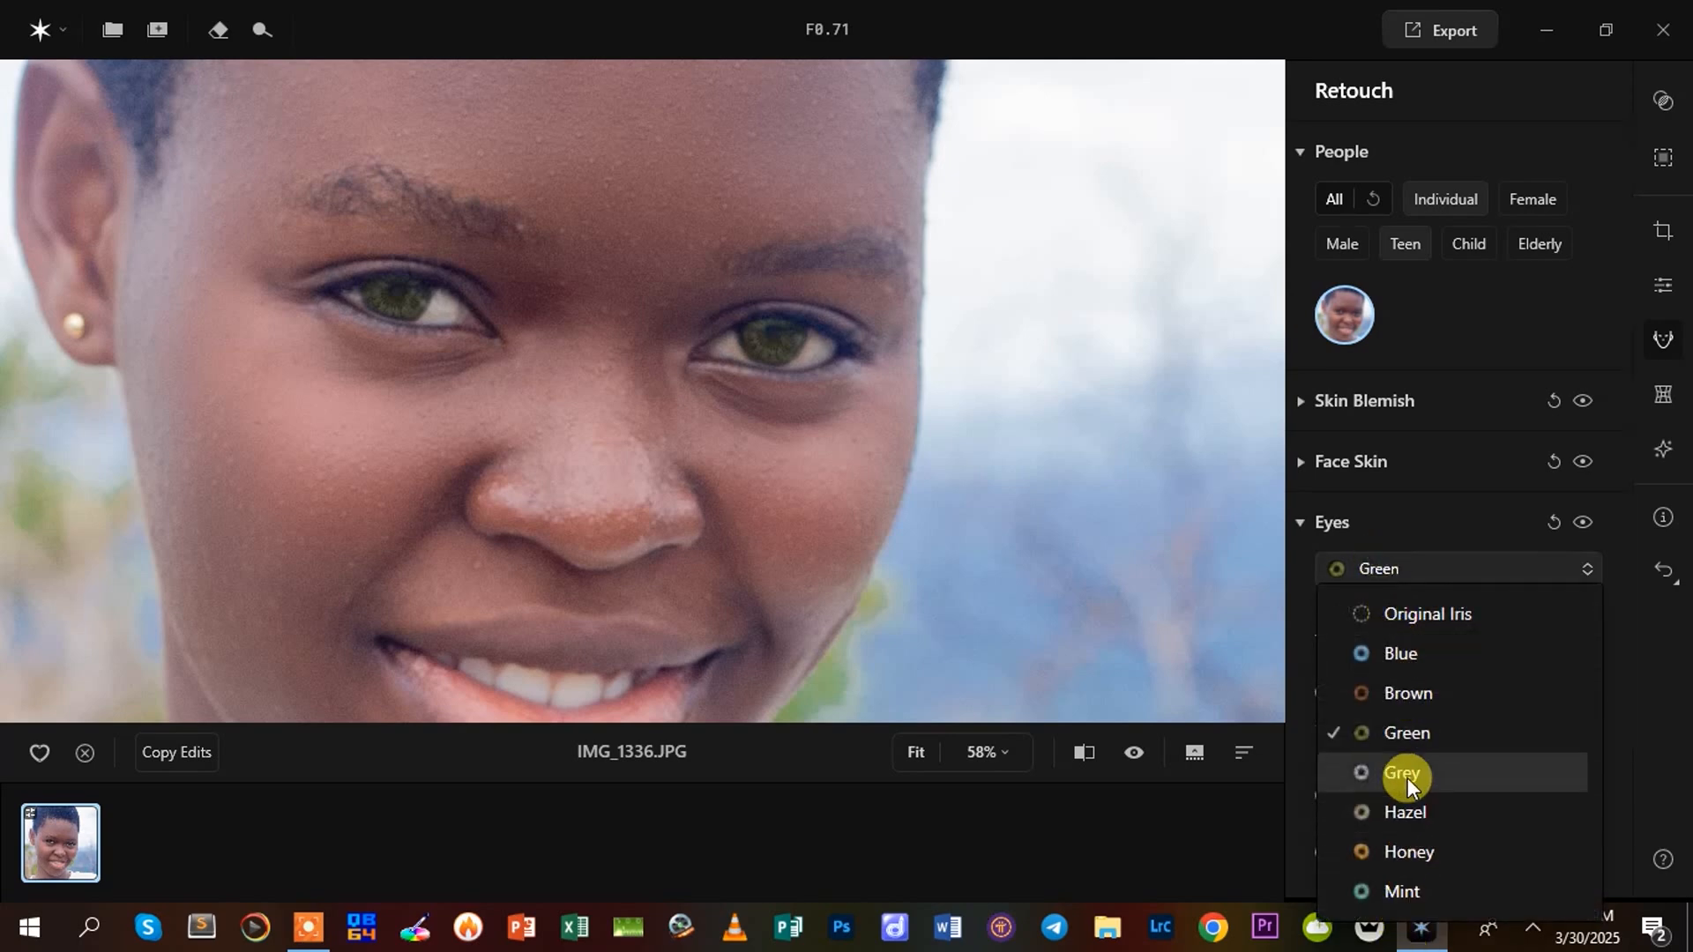
{"action": "left_click", "coordinate": [1405, 643]}
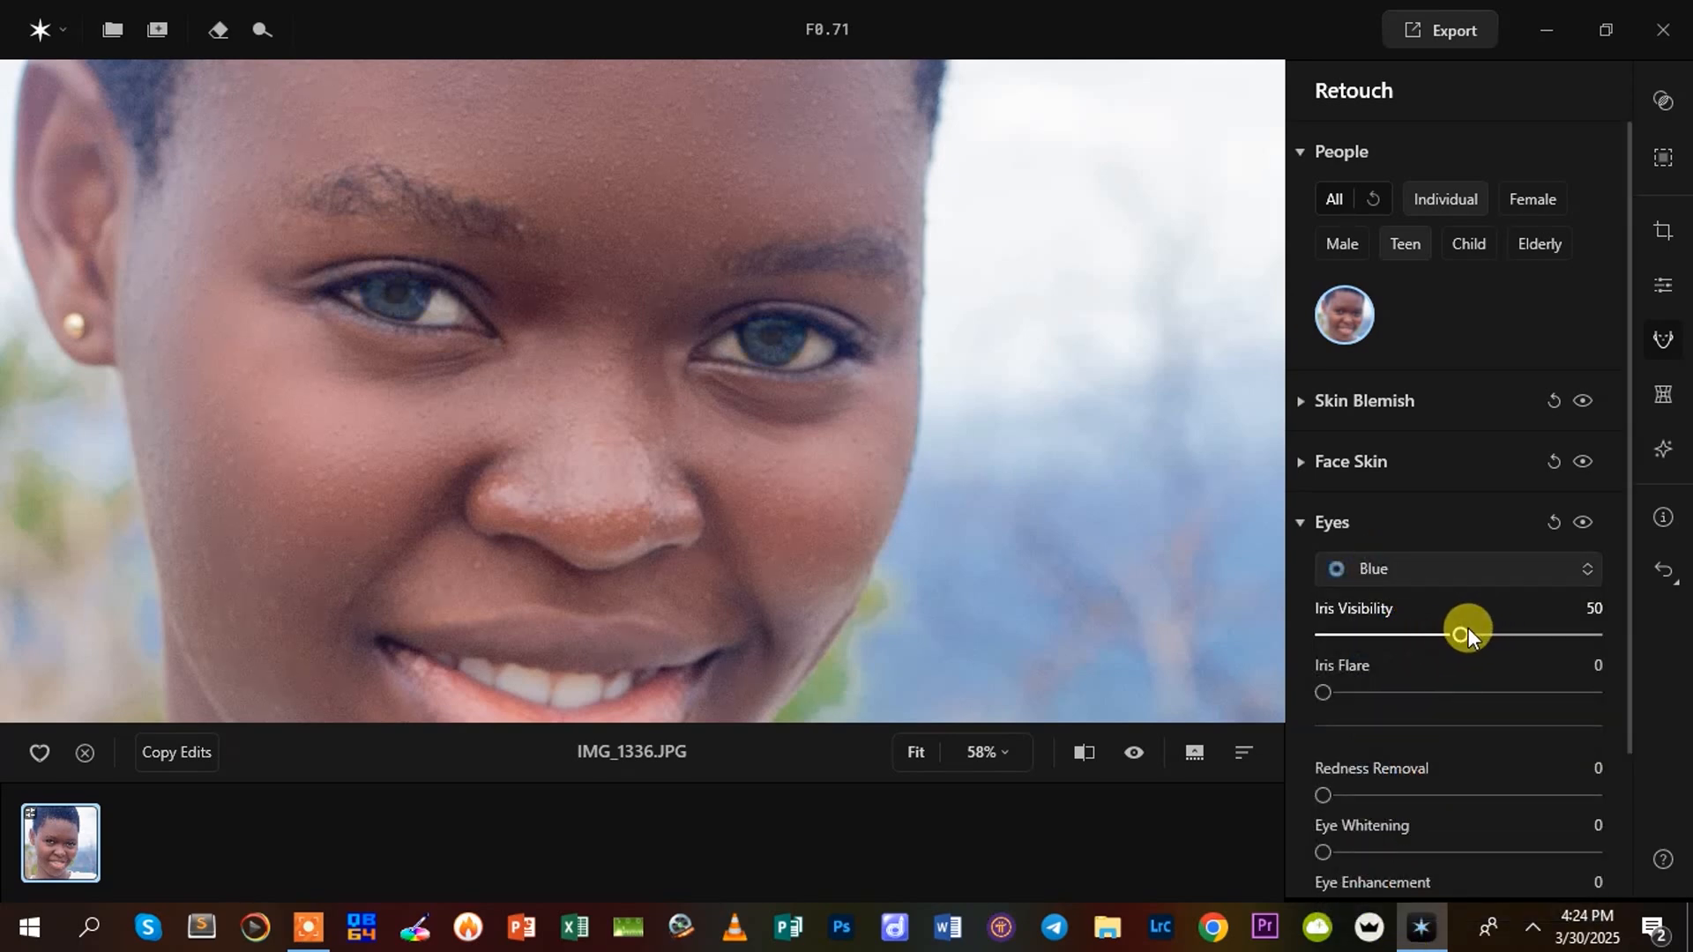
Set the blue irises' Iris Visibility to 74 and Iris Flare to 40
{"action": "left_click_drag", "start_coordinate": [1469, 633], "coordinate": [1525, 633]}
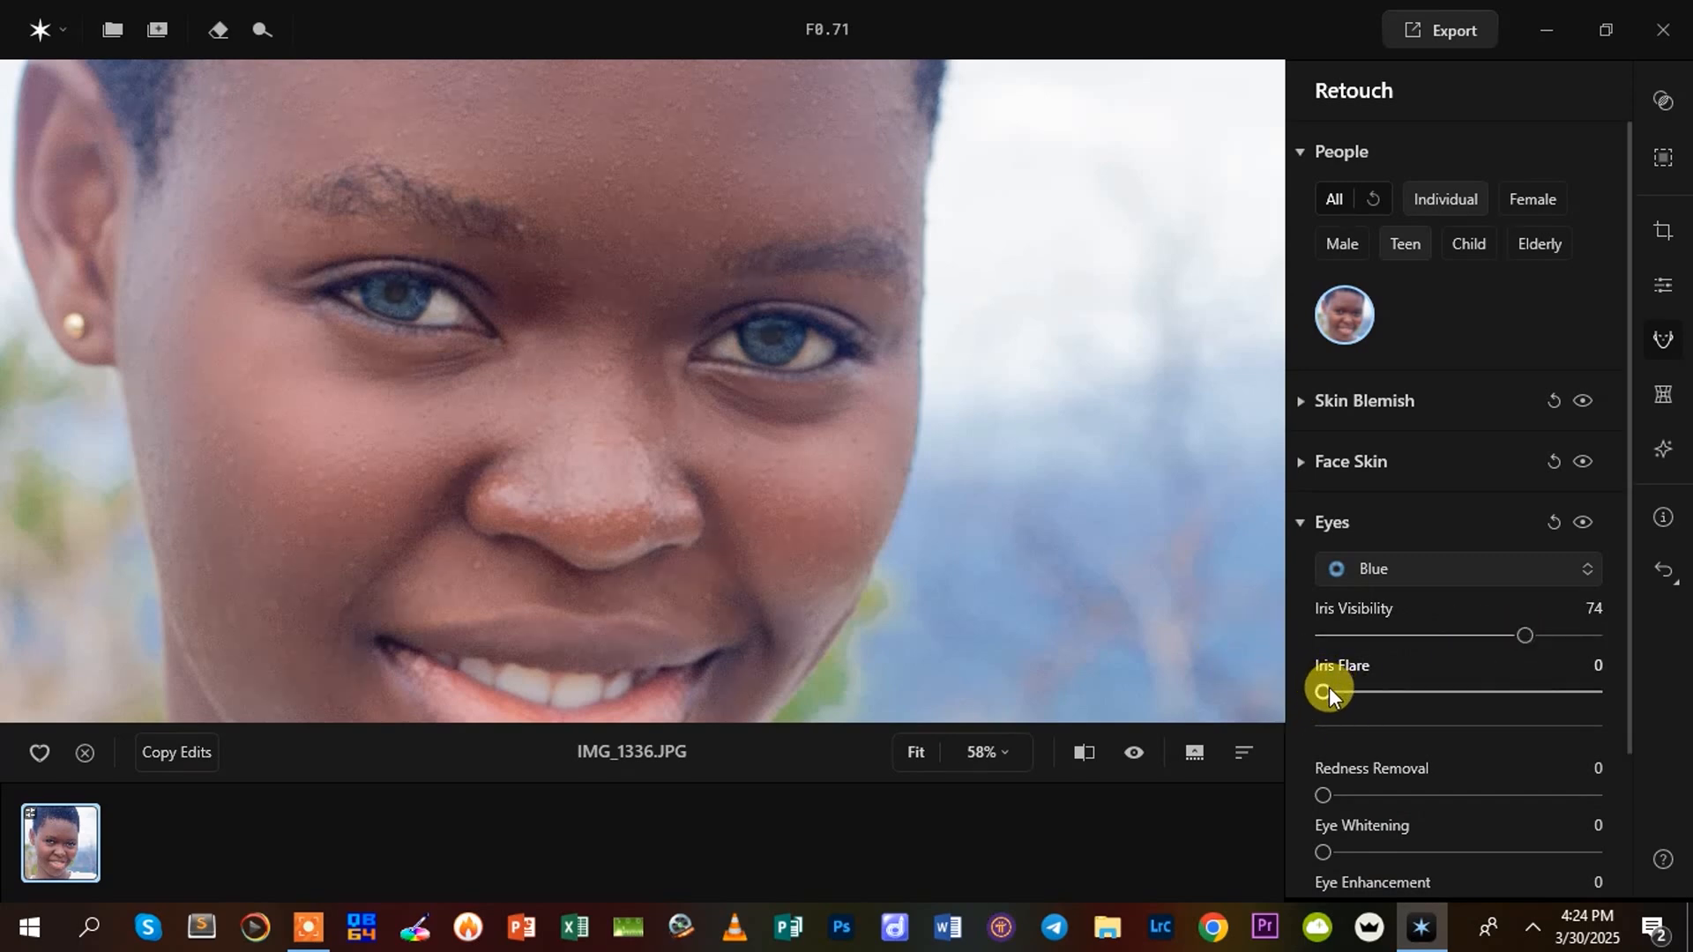
{"action": "left_click_drag", "start_coordinate": [1318, 689], "coordinate": [1433, 695]}
{"action": "scroll", "coordinate": [641, 466], "scroll_direction": "down", "scroll_amount": 3}
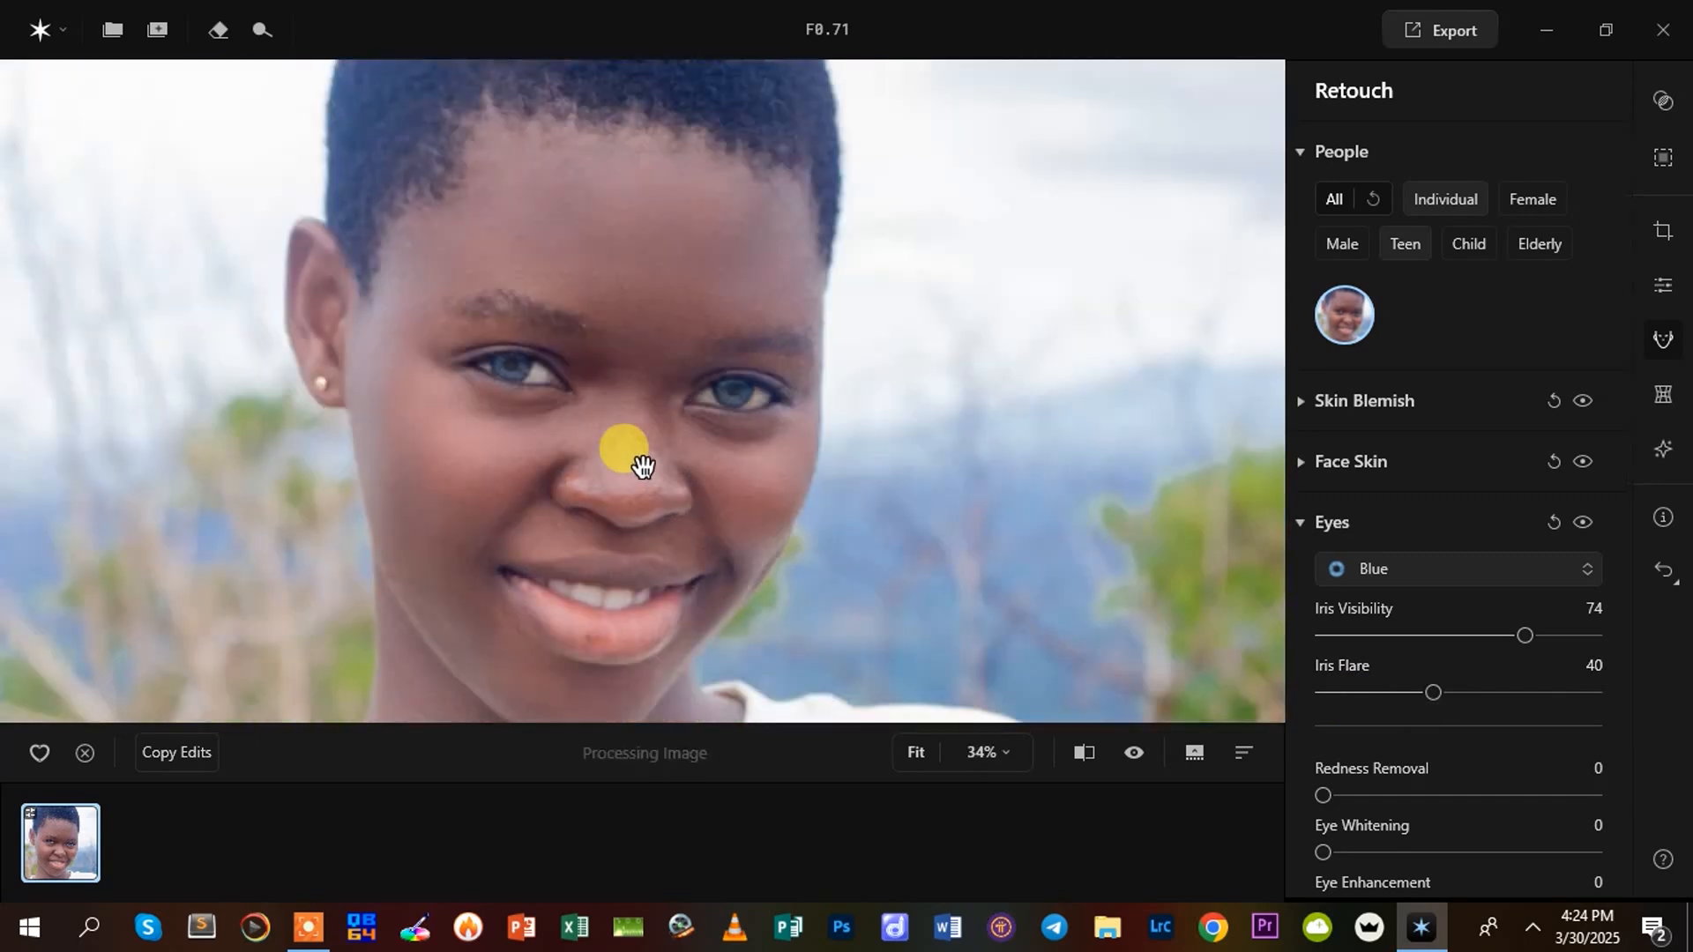
{"action": "scroll", "coordinate": [642, 465], "scroll_direction": "down", "scroll_amount": 1}
{"action": "scroll", "coordinate": [642, 465], "scroll_direction": "up", "scroll_amount": 1}
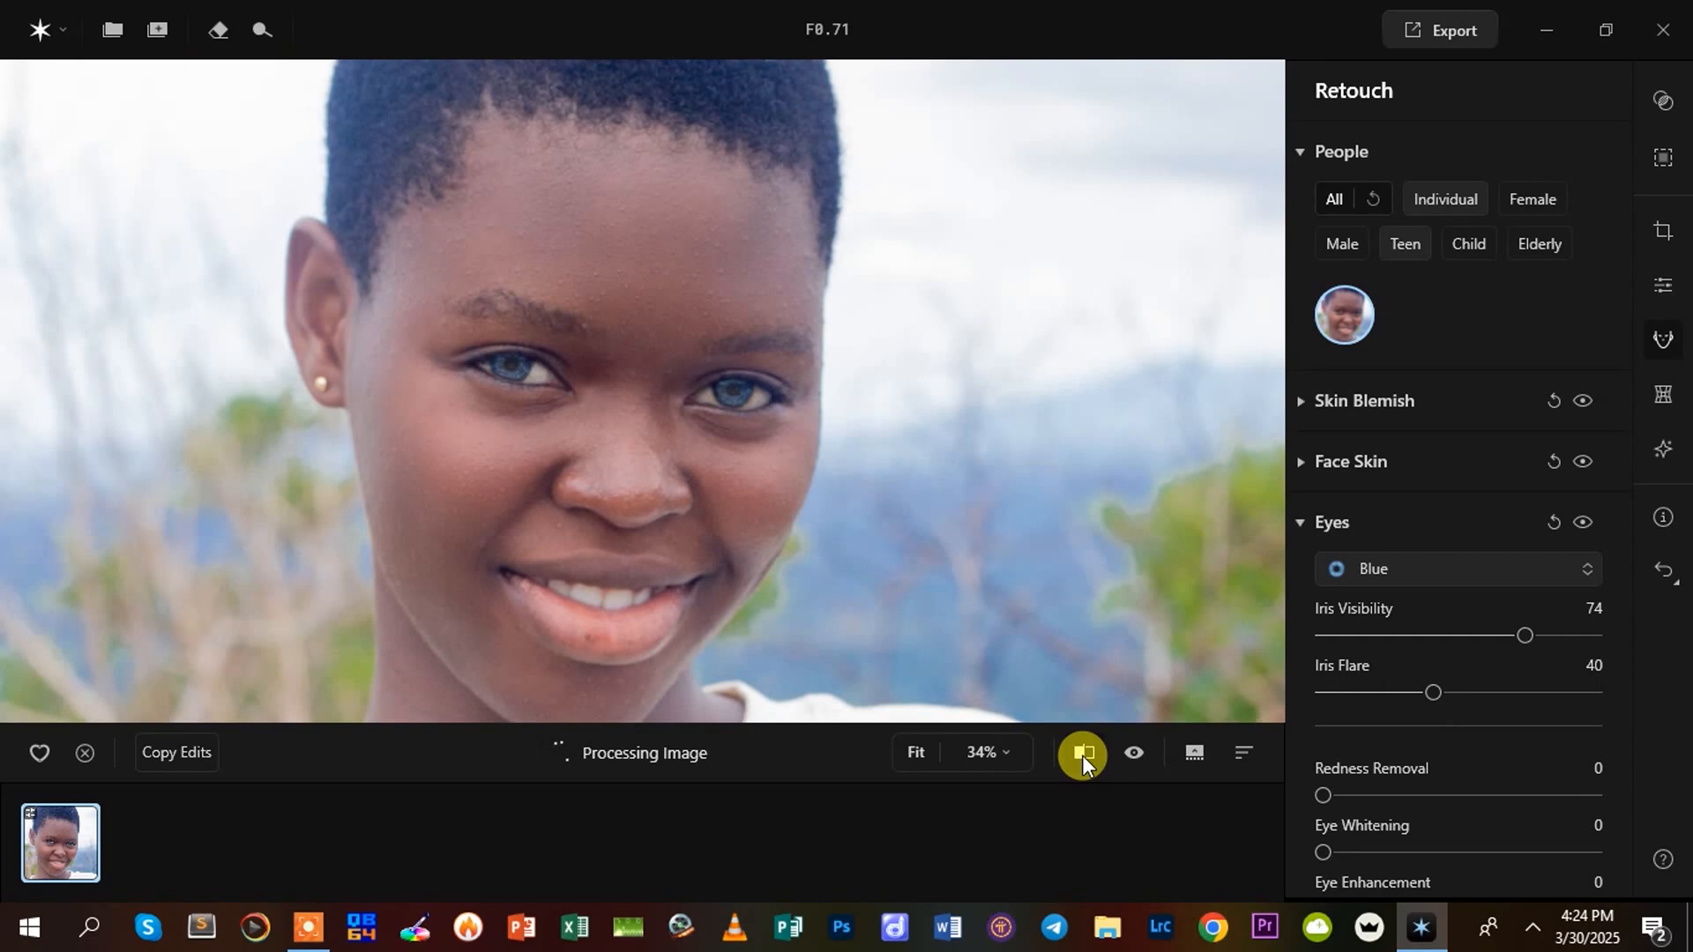
Compare the retouched portrait with the original using the split and before/after views
{"action": "left_click", "coordinate": [1081, 755]}
{"action": "left_click", "coordinate": [1081, 755]}
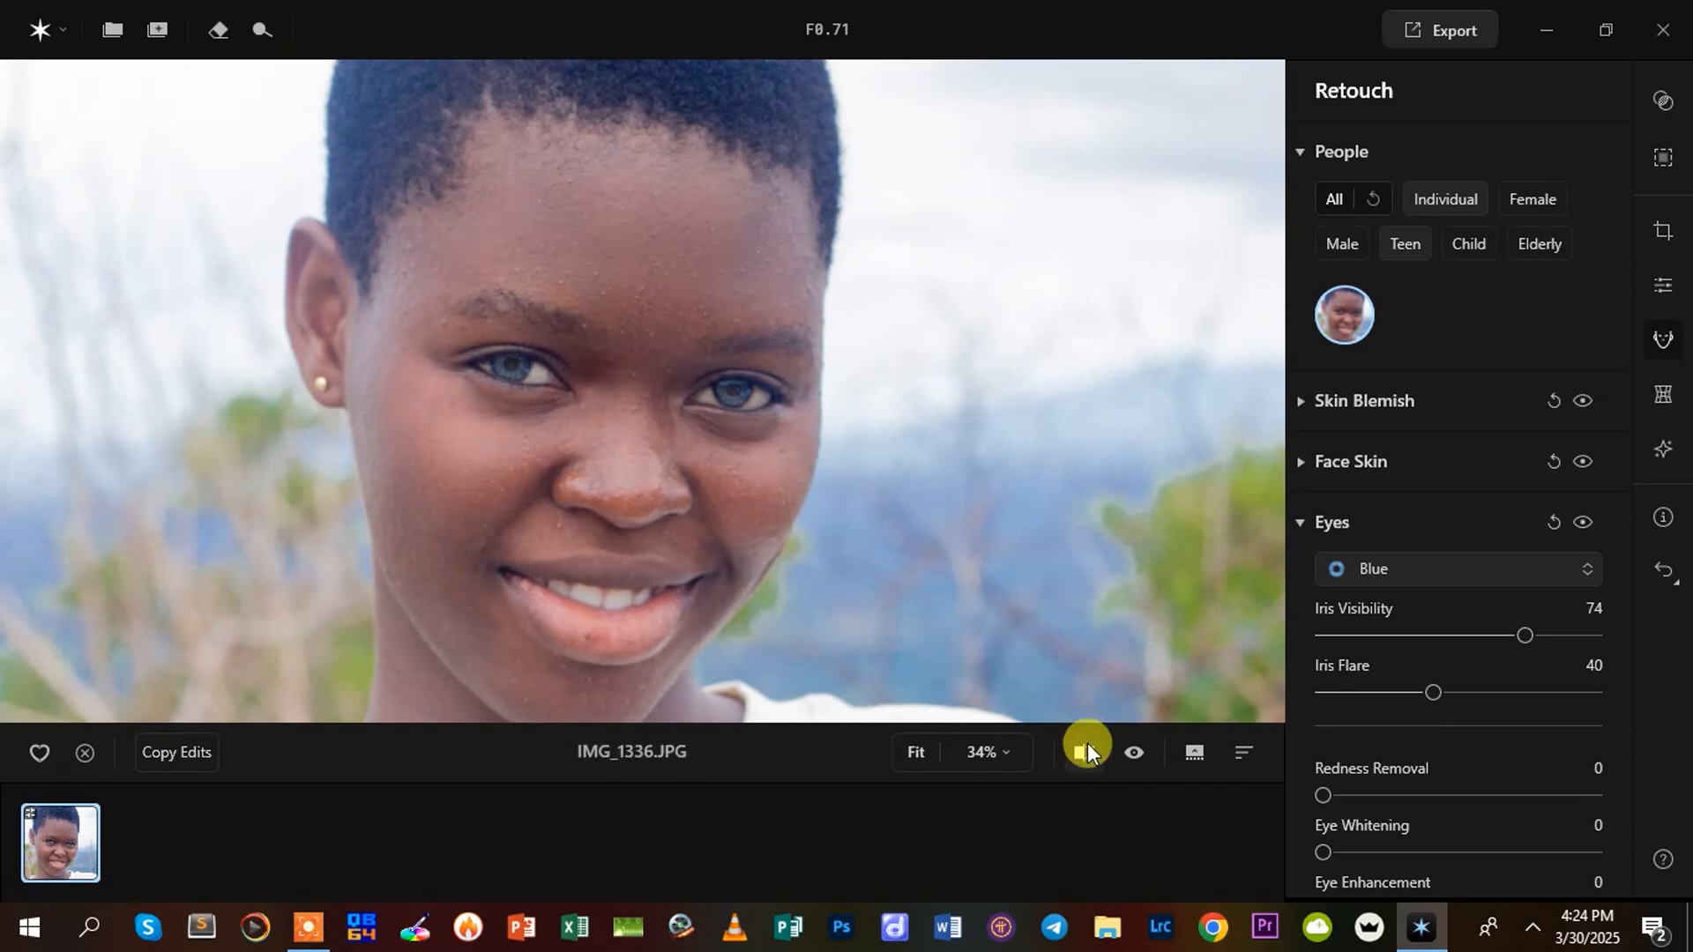
{"action": "left_click", "coordinate": [1086, 745]}
{"action": "left_click_drag", "start_coordinate": [1122, 380], "coordinate": [616, 480]}
{"action": "left_click", "coordinate": [1135, 754]}
{"action": "left_click", "coordinate": [1079, 755]}
{"action": "left_click", "coordinate": [1079, 755]}
{"action": "left_click", "coordinate": [1079, 755]}
{"action": "left_click", "coordinate": [1079, 754]}
{"action": "left_click", "coordinate": [1079, 755]}
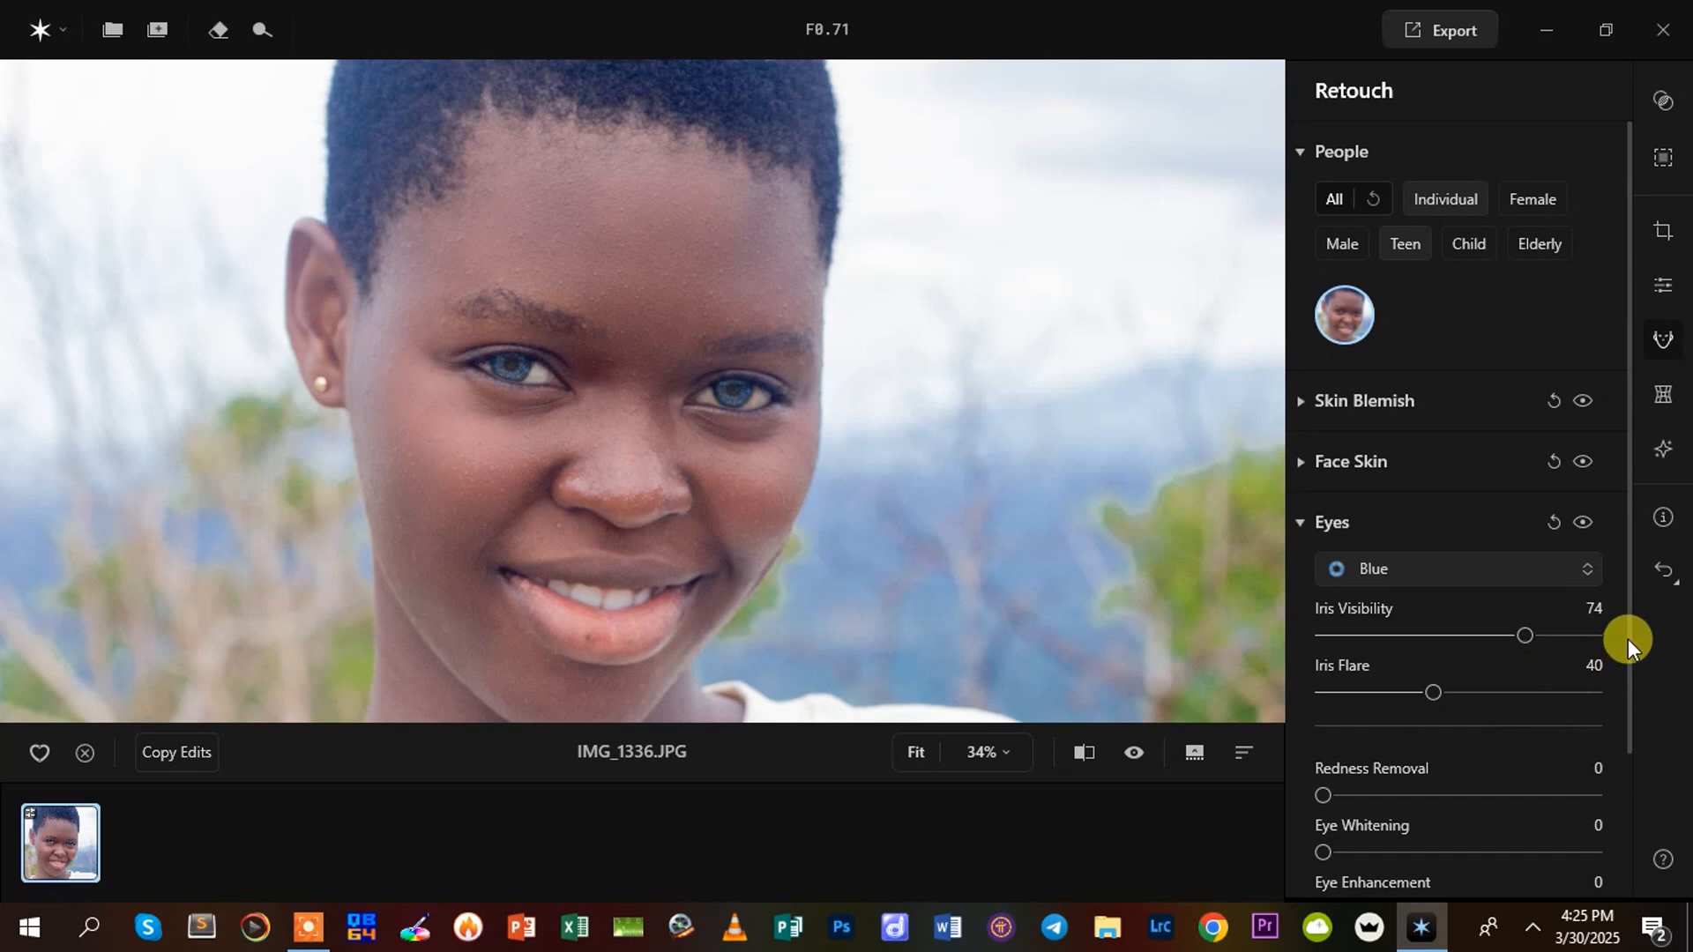
Set the eyes' Redness Removal to 100 and Eye Whitening to 91
{"action": "left_click_drag", "start_coordinate": [1628, 638], "coordinate": [1633, 723]}
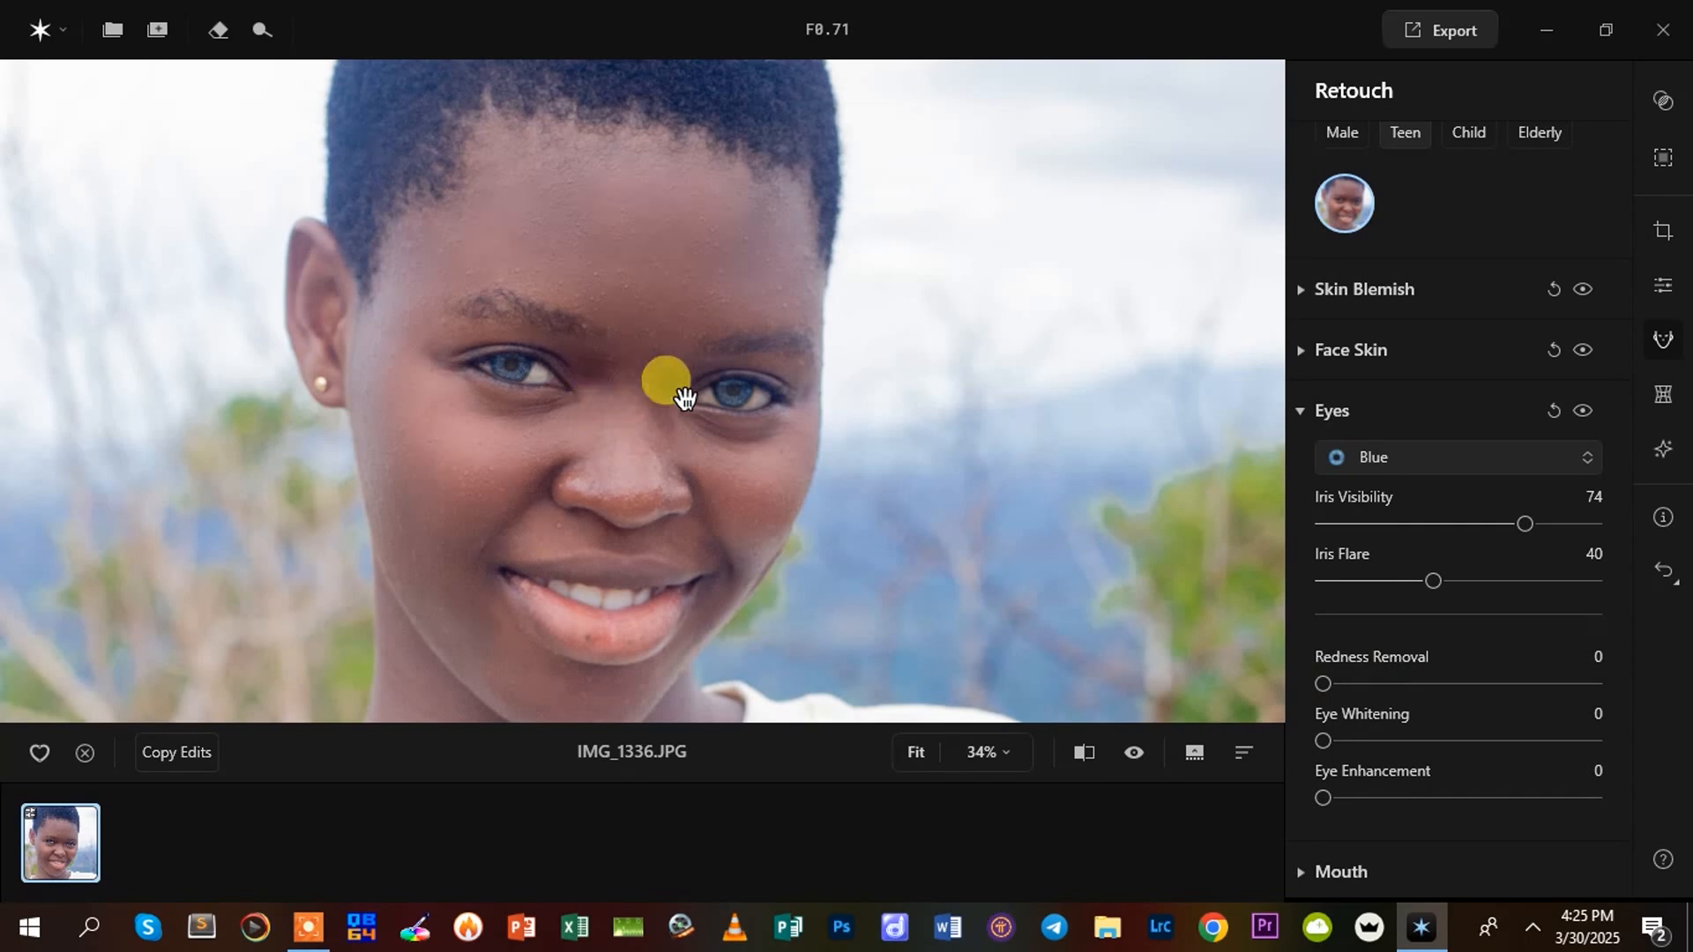
{"action": "left_click_drag", "start_coordinate": [1319, 681], "coordinate": [1511, 707]}
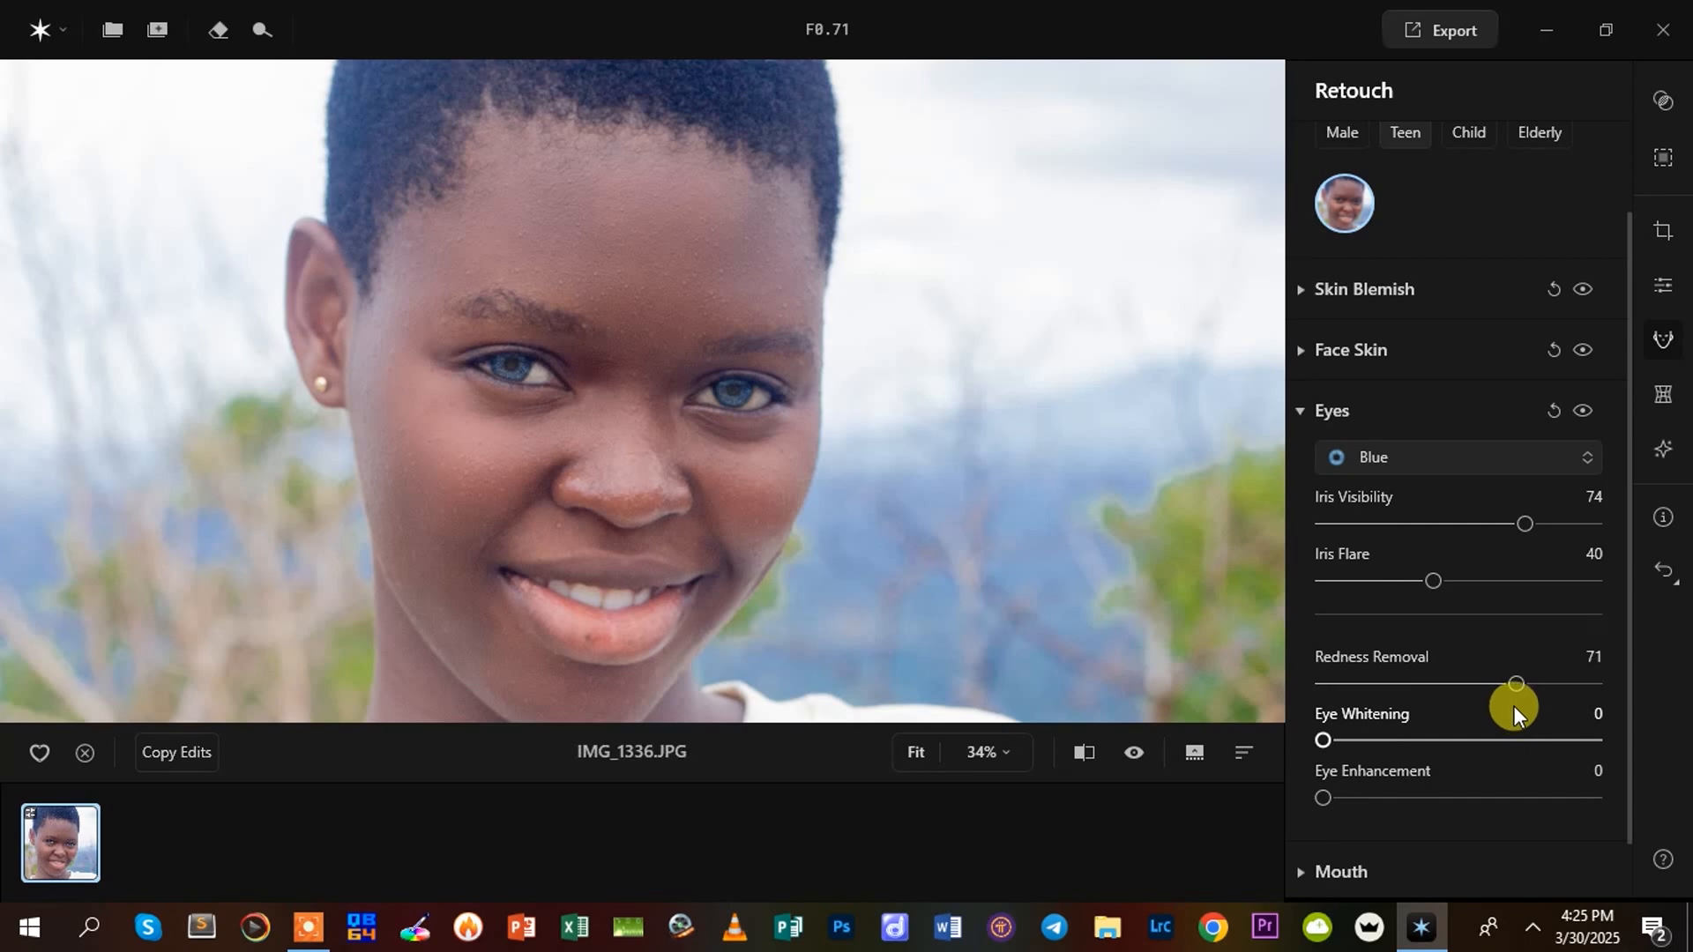
{"action": "mouse_move", "coordinate": [1512, 681]}
{"action": "left_mouse_down"}
{"action": "mouse_move", "coordinate": [1537, 686]}
{"action": "mouse_move", "coordinate": [1515, 686]}
{"action": "left_mouse_up"}
{"action": "left_click_drag", "start_coordinate": [1324, 739], "coordinate": [1610, 747]}
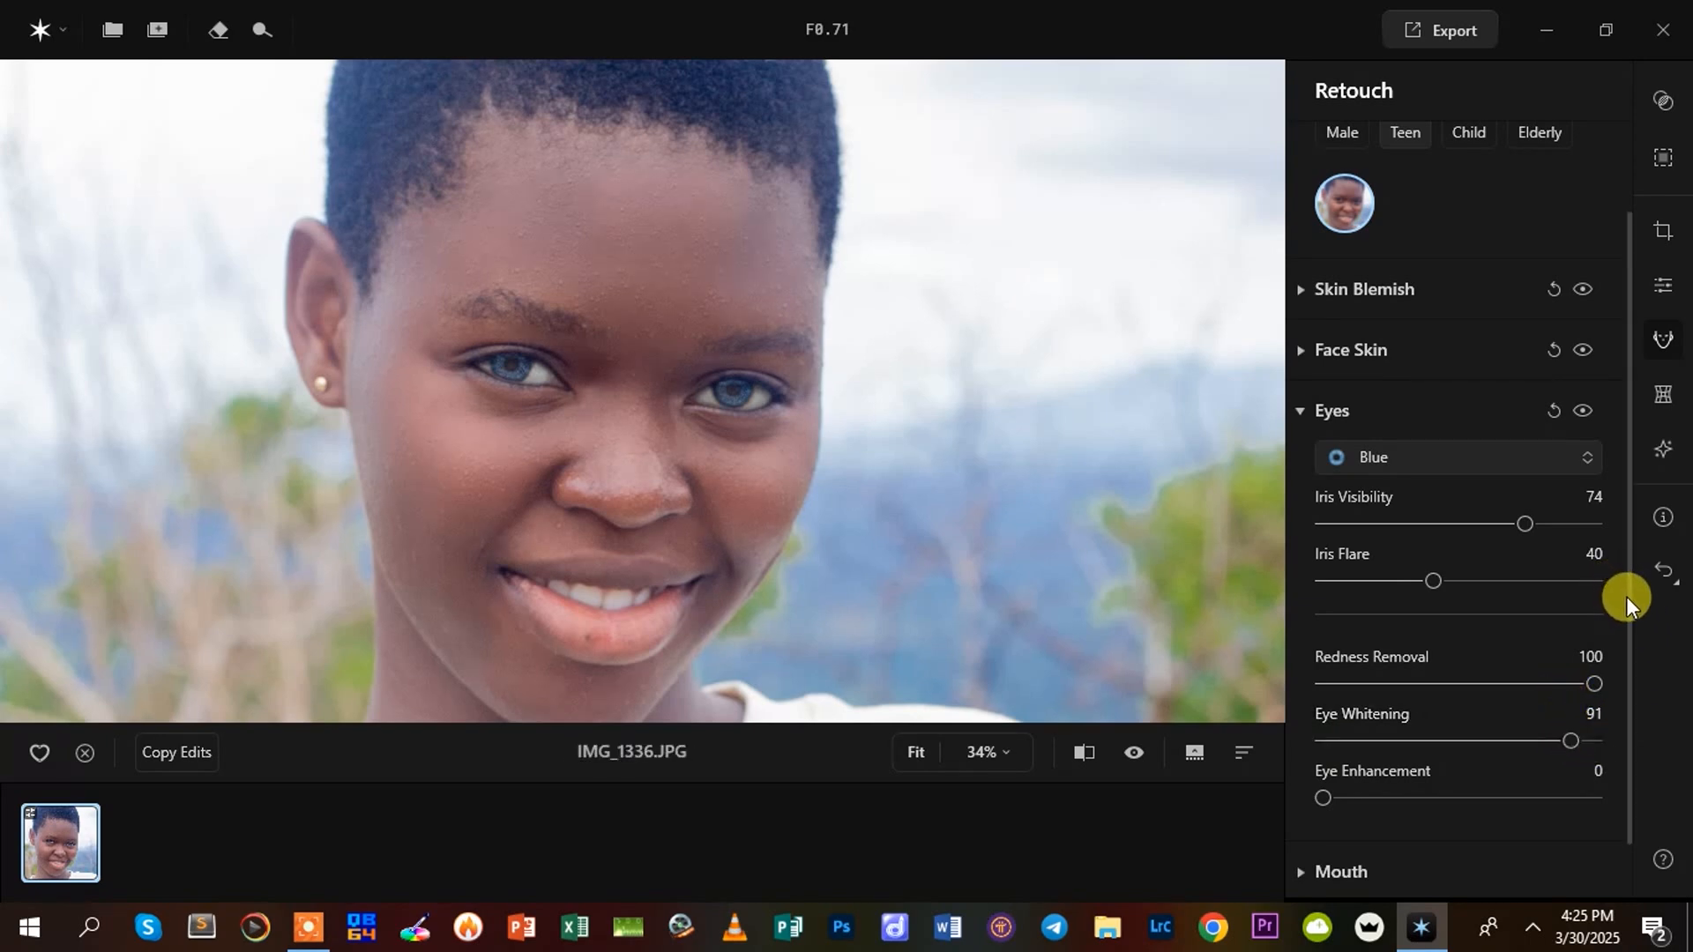
Set Eye Enhancement to 61, trying 41 and 100 along the way
{"action": "scroll", "coordinate": [1626, 596], "scroll_direction": "down", "scroll_amount": 1}
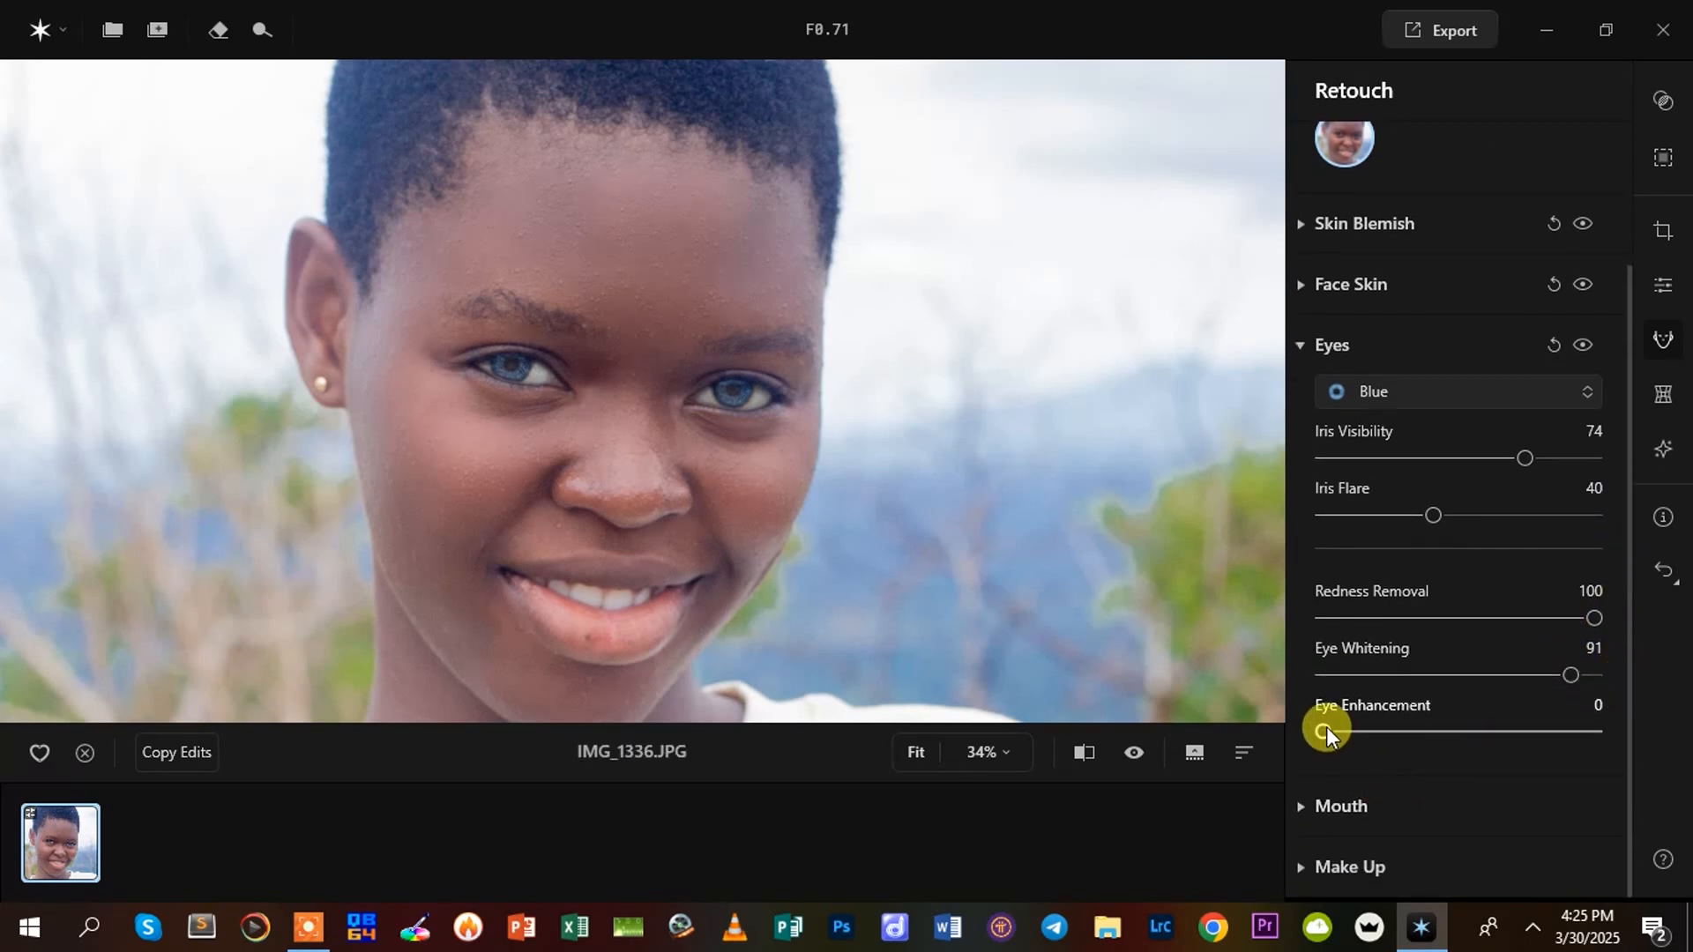
{"action": "left_click_drag", "start_coordinate": [1326, 730], "coordinate": [1437, 732]}
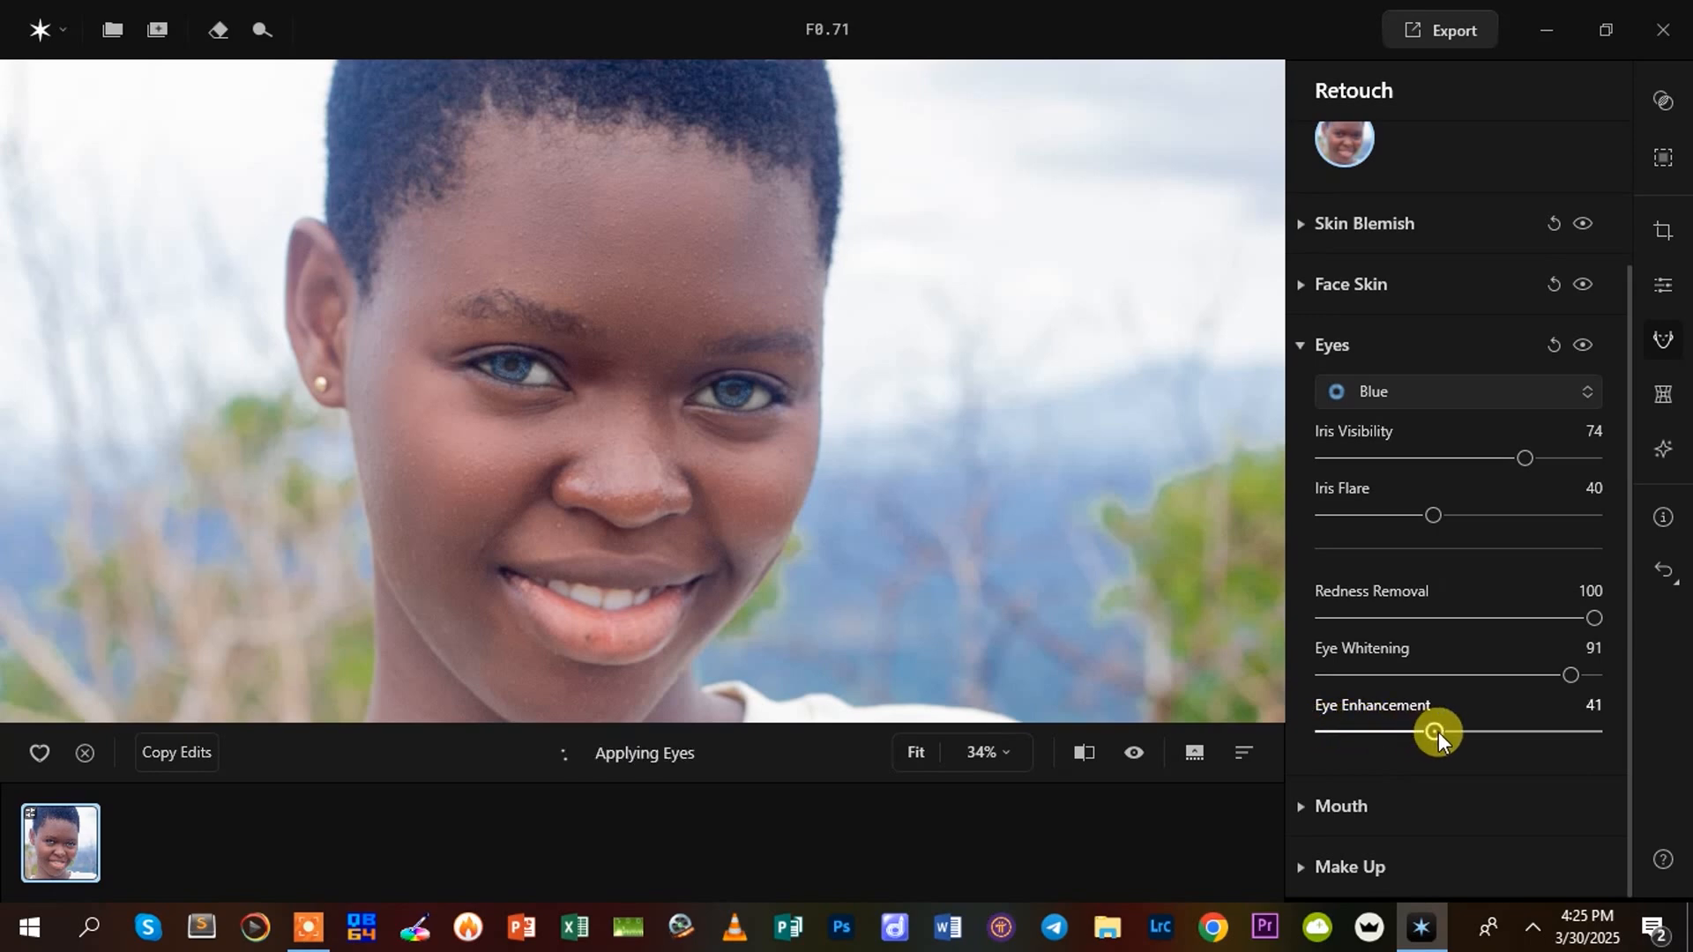
{"action": "left_click_drag", "start_coordinate": [1431, 730], "coordinate": [1675, 749]}
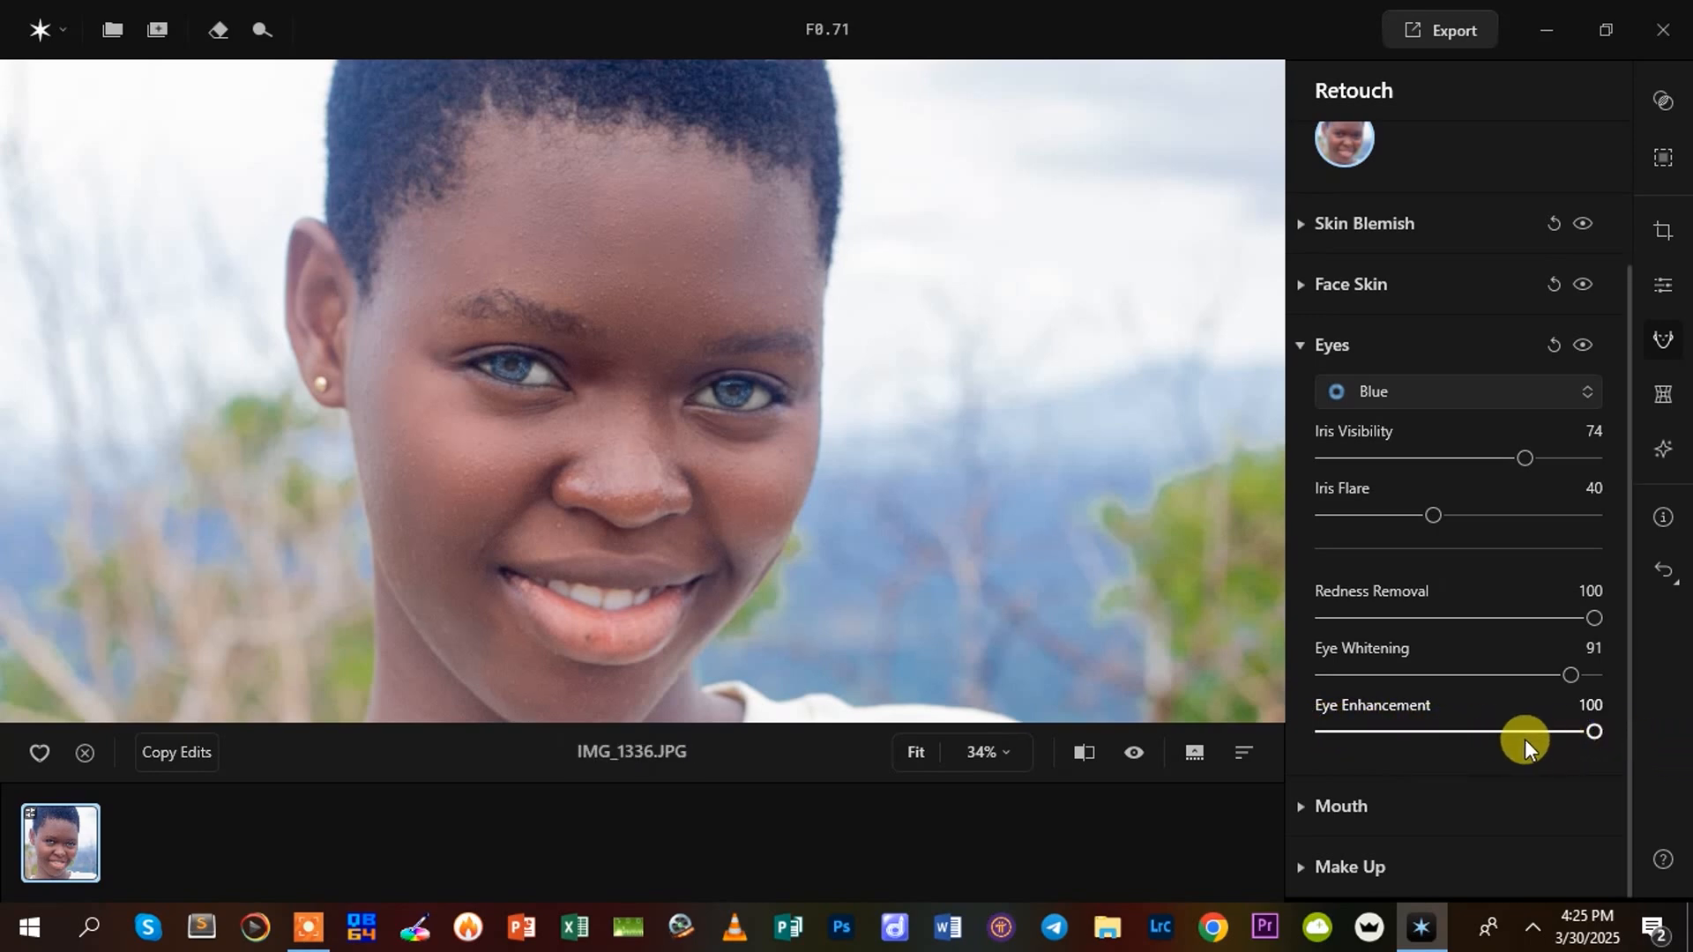
{"action": "left_click_drag", "start_coordinate": [1589, 730], "coordinate": [1485, 741]}
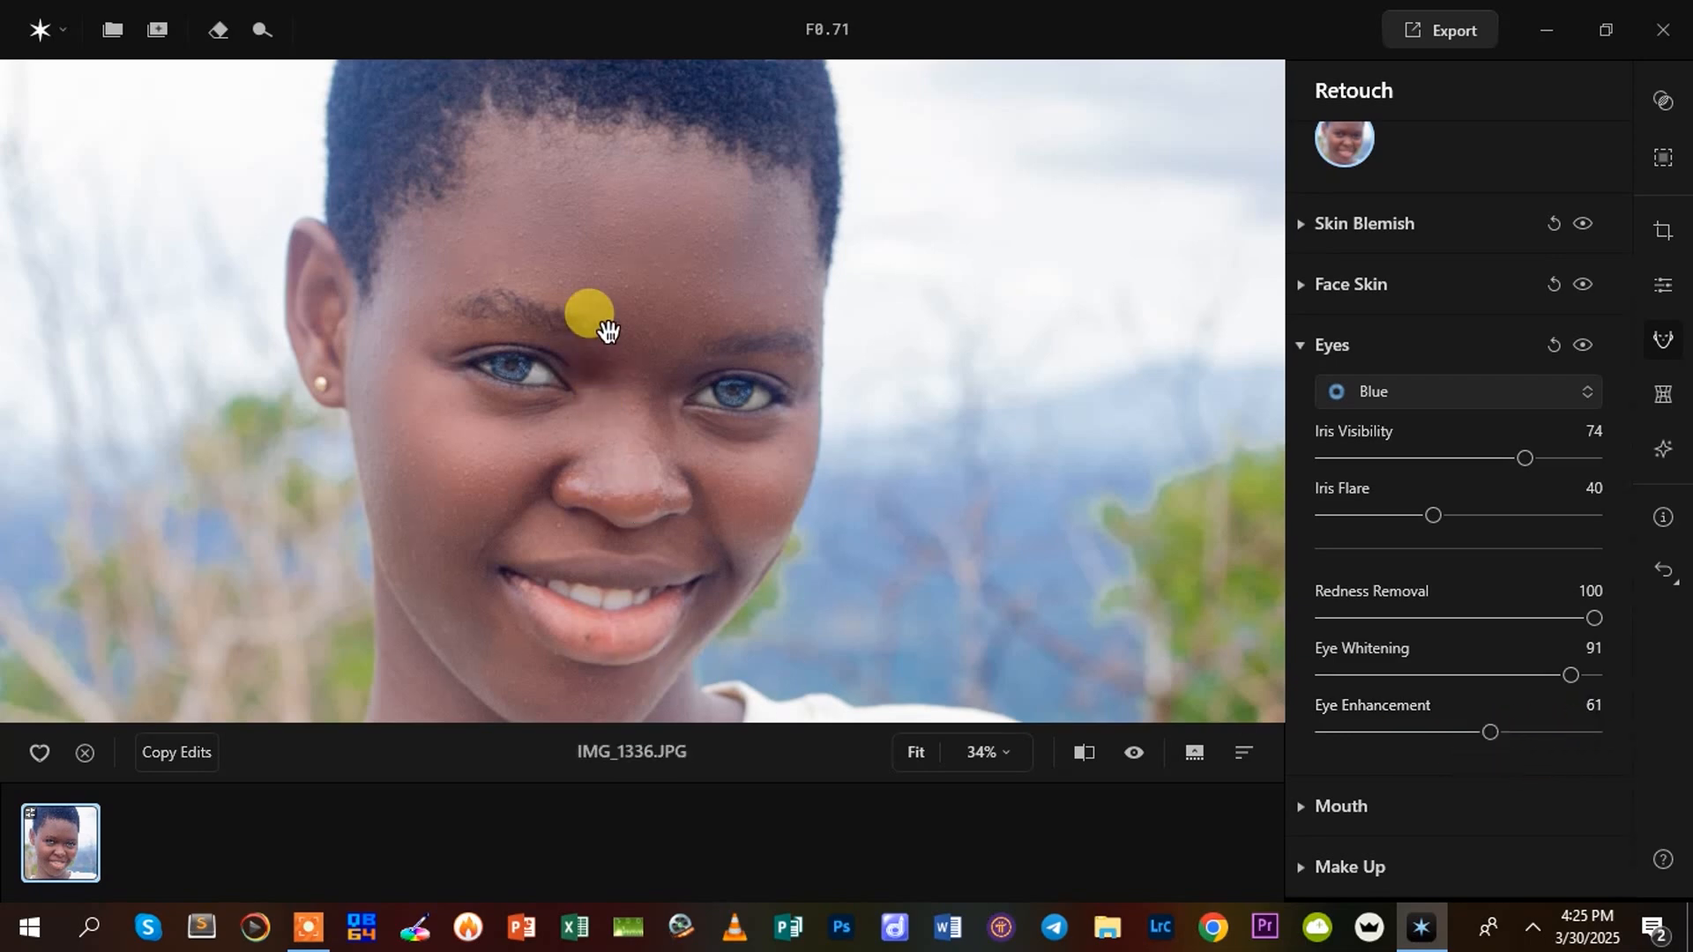
{"action": "scroll", "coordinate": [600, 335], "scroll_direction": "down", "scroll_amount": 2}
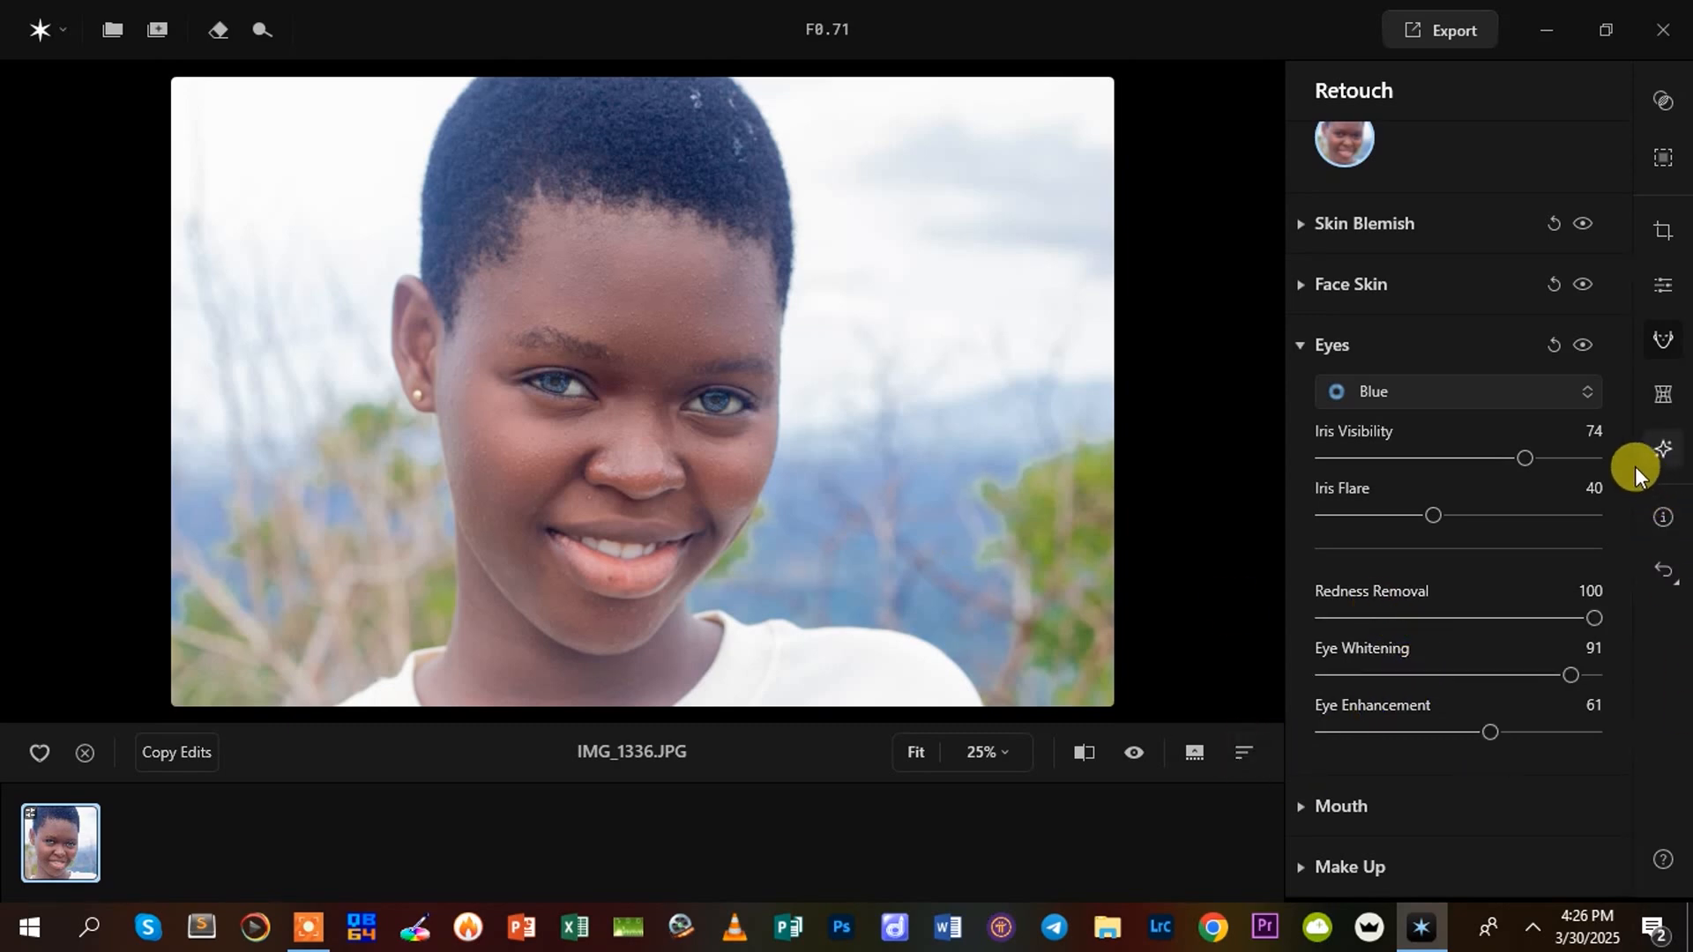
Open the Mouth settings and set Teeth Whitening to 62 and Teeth Brightening to 38
{"action": "left_click", "coordinate": [1304, 806]}
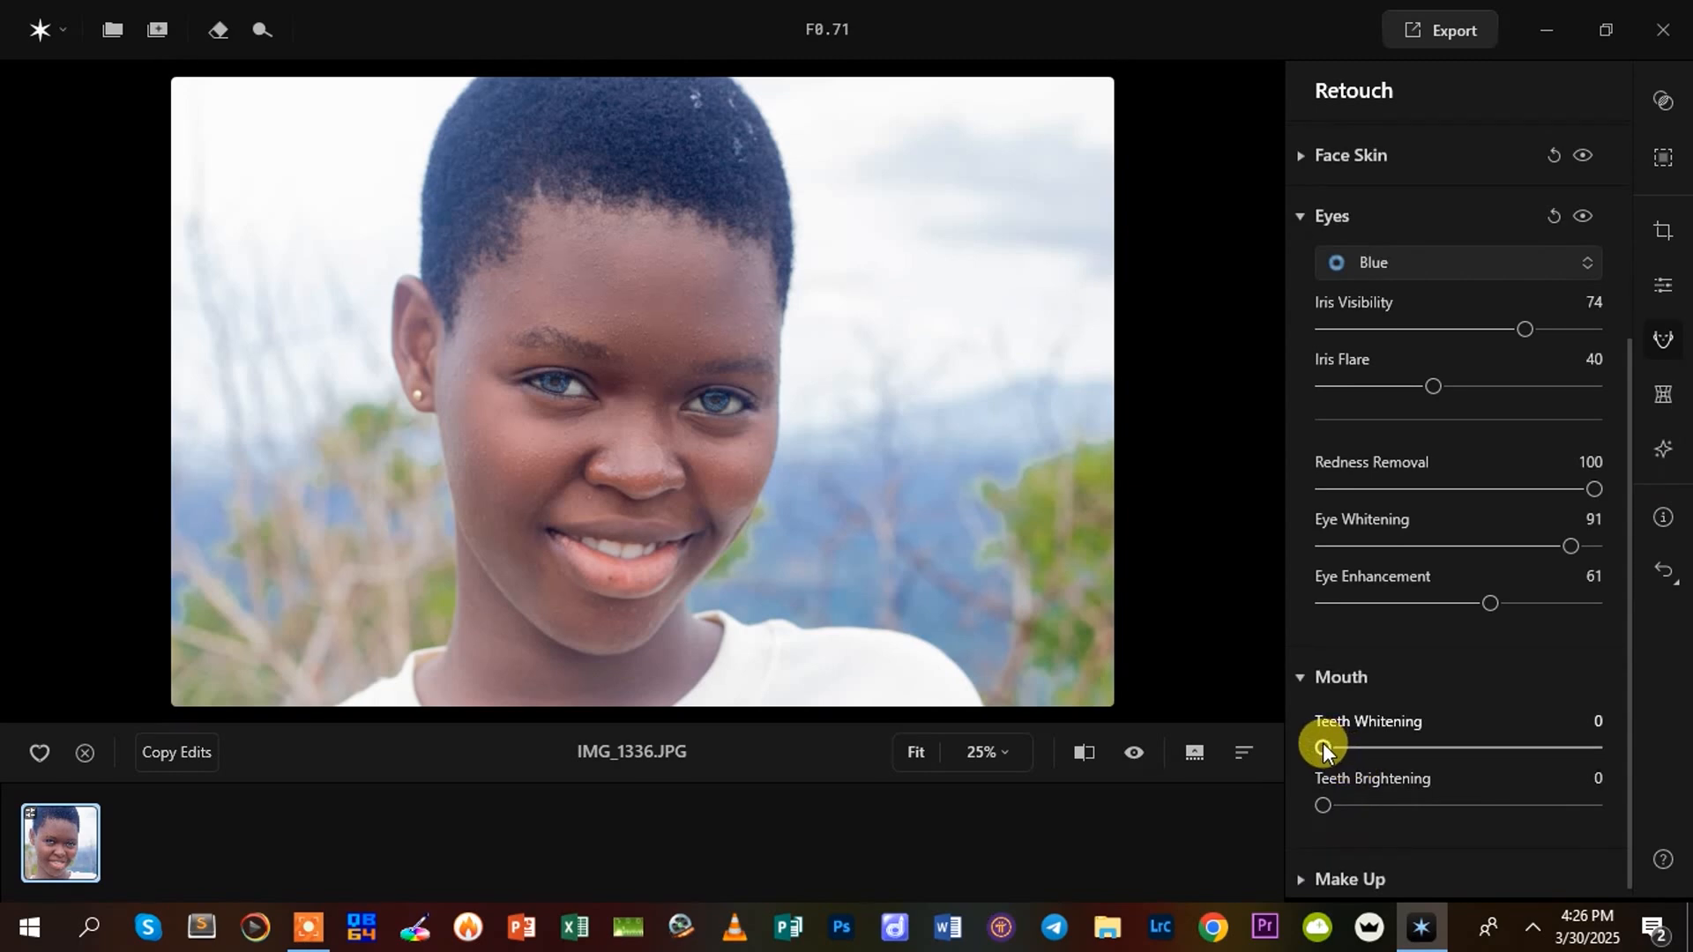
{"action": "left_click_drag", "start_coordinate": [1322, 749], "coordinate": [1492, 746]}
{"action": "left_click_drag", "start_coordinate": [1321, 804], "coordinate": [1423, 802]}
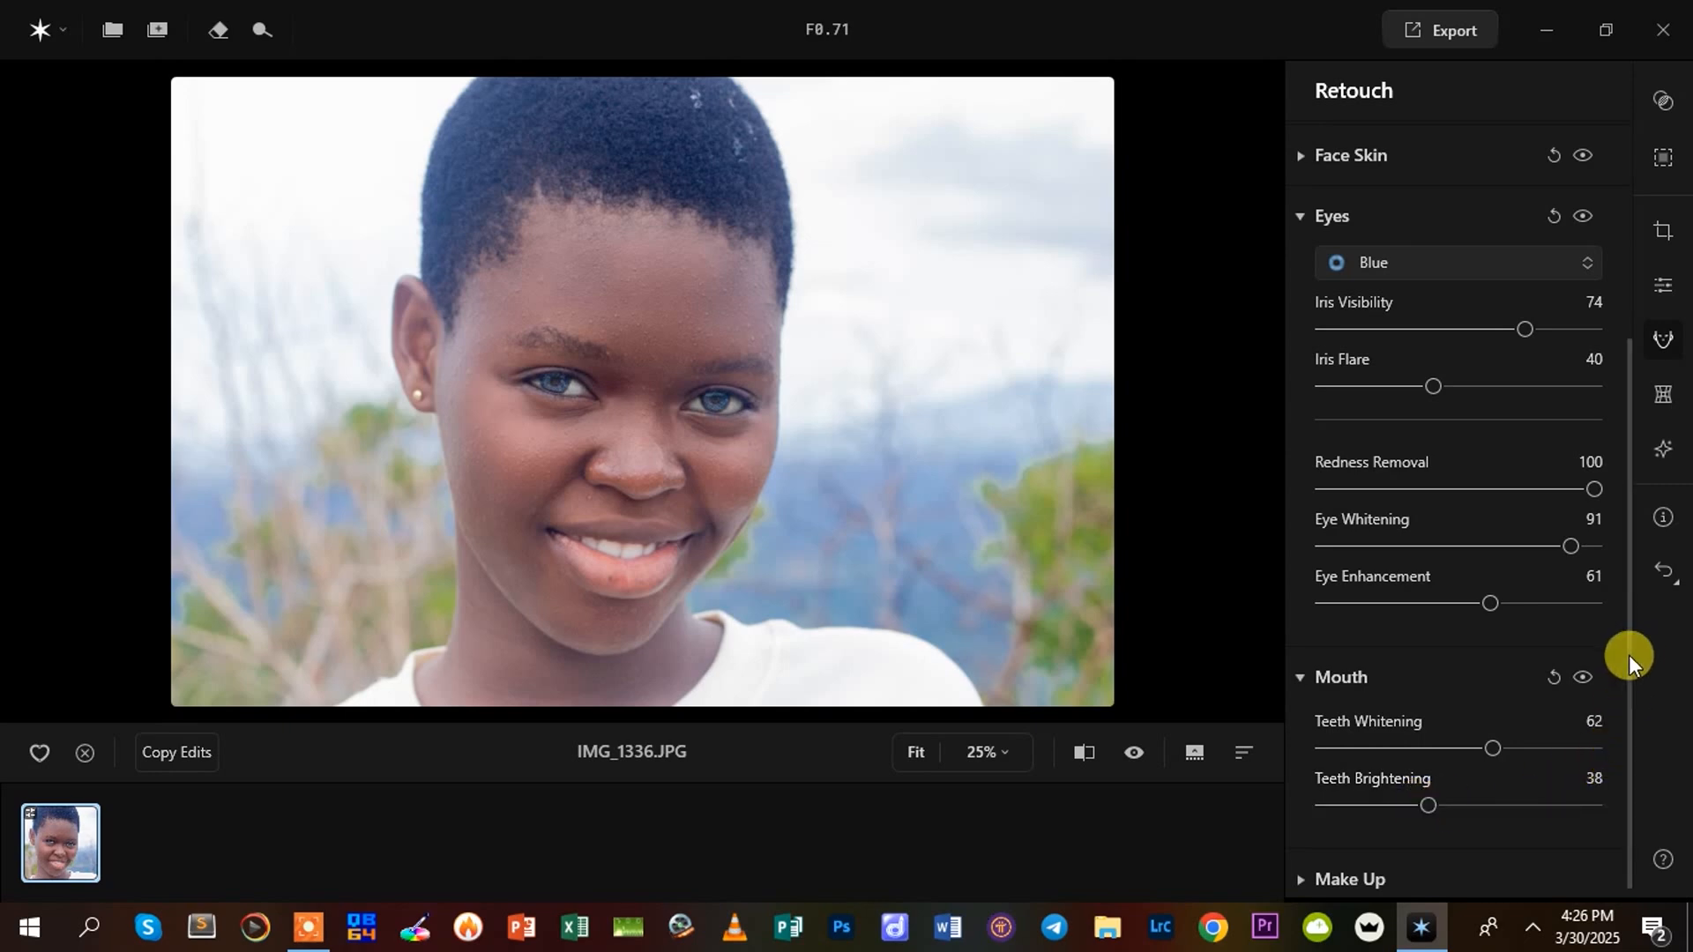
Open the Make Up settings and choose Cheeks & Nose as the blush area after comparing it with Cheeks
{"action": "left_click_drag", "start_coordinate": [1627, 654], "coordinate": [1636, 728]}
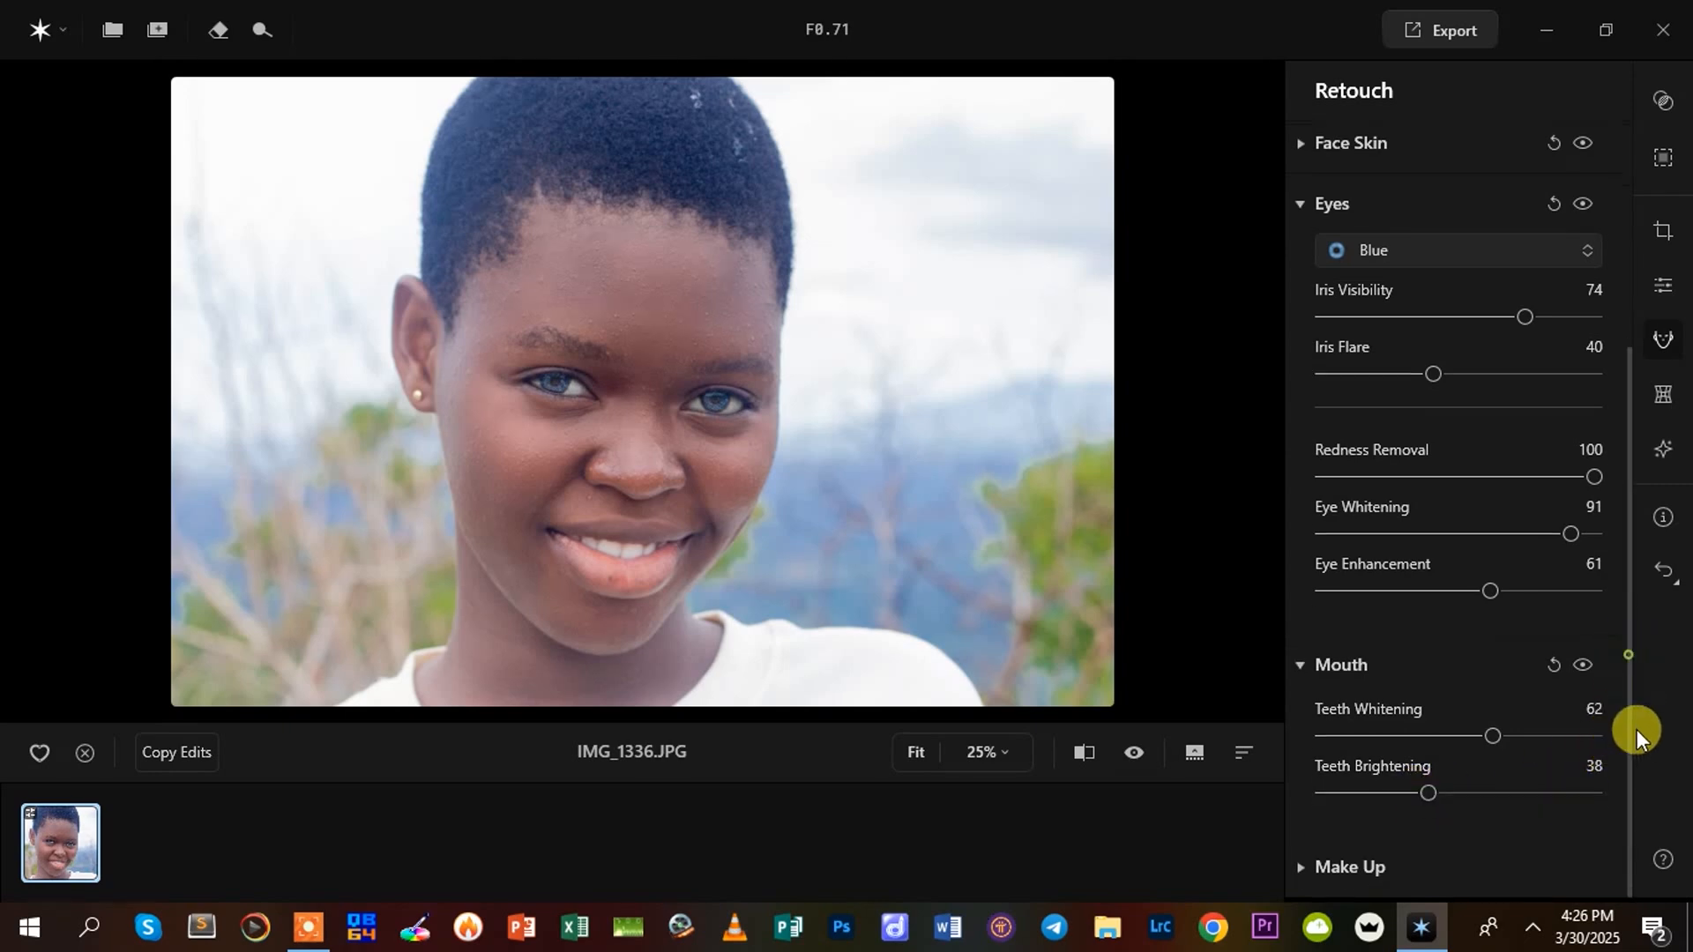
{"action": "left_click", "coordinate": [1327, 866]}
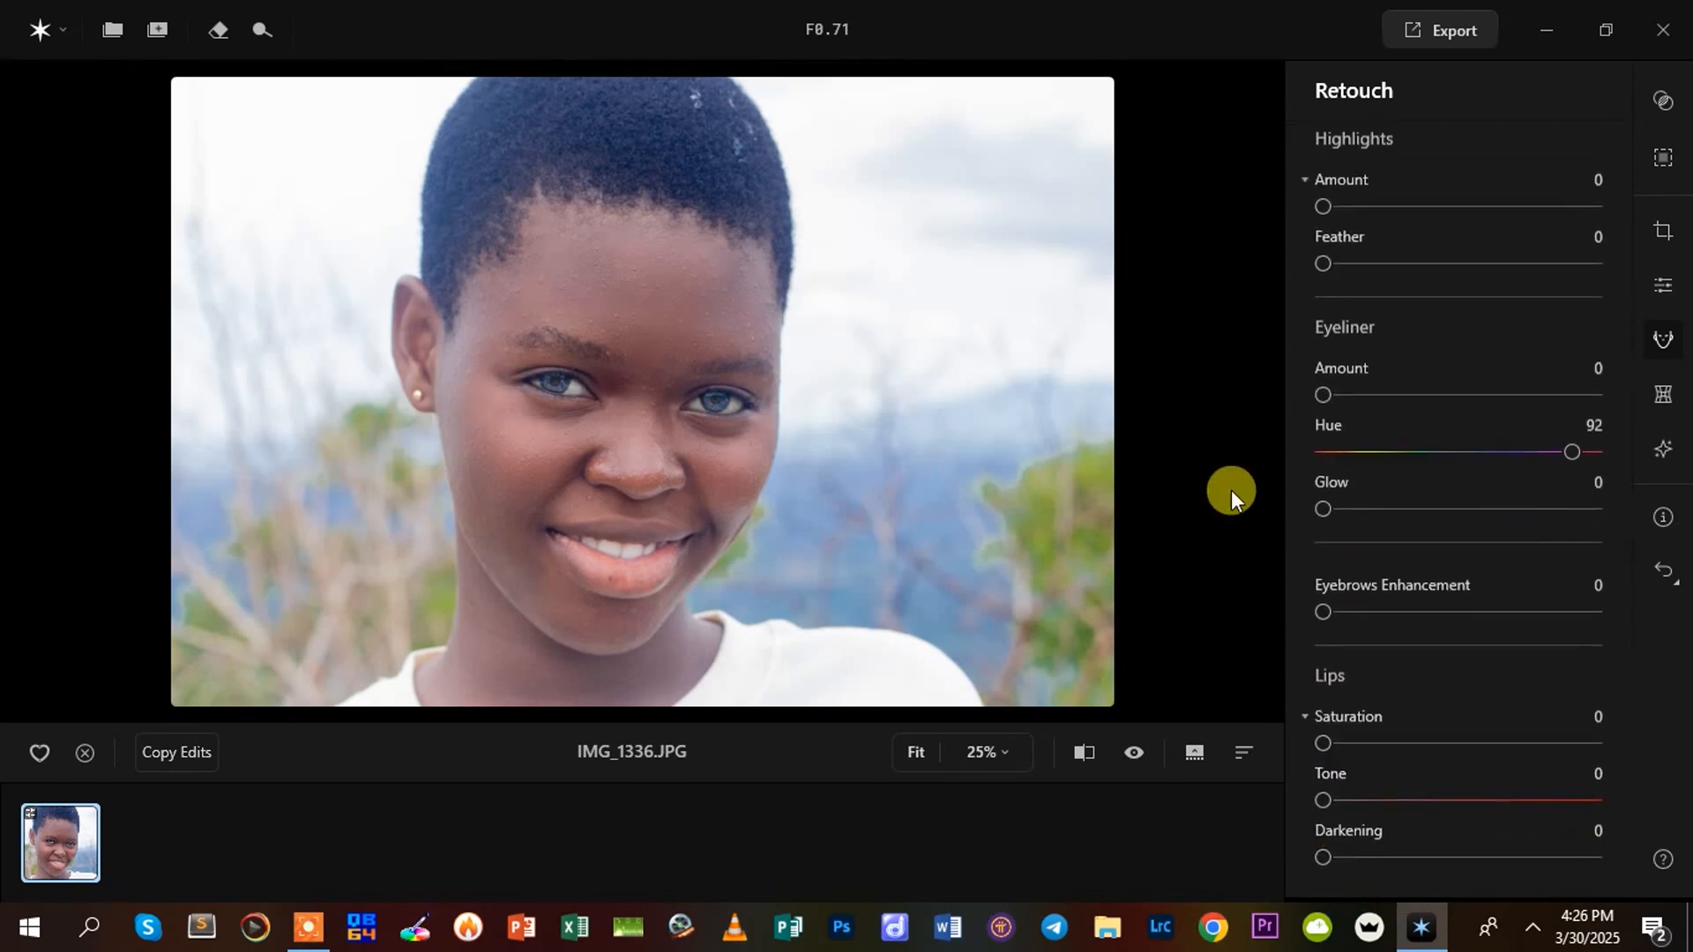
{"action": "scroll", "coordinate": [1393, 324], "scroll_direction": "up", "scroll_amount": 8}
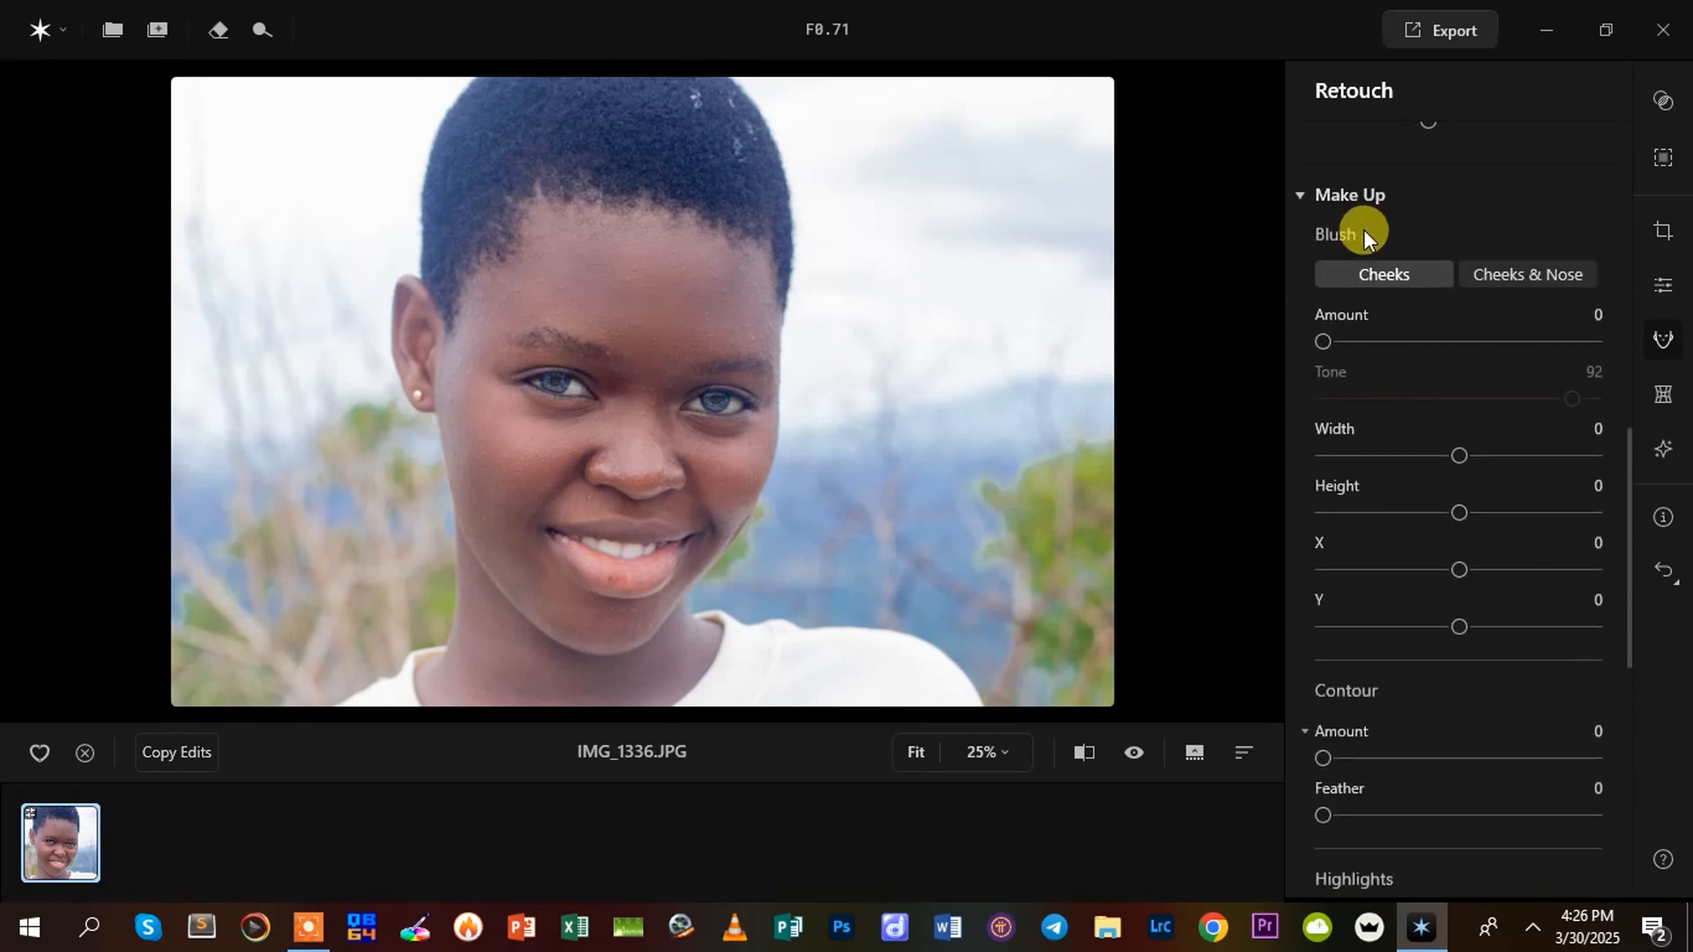
{"action": "left_click", "coordinate": [1403, 276]}
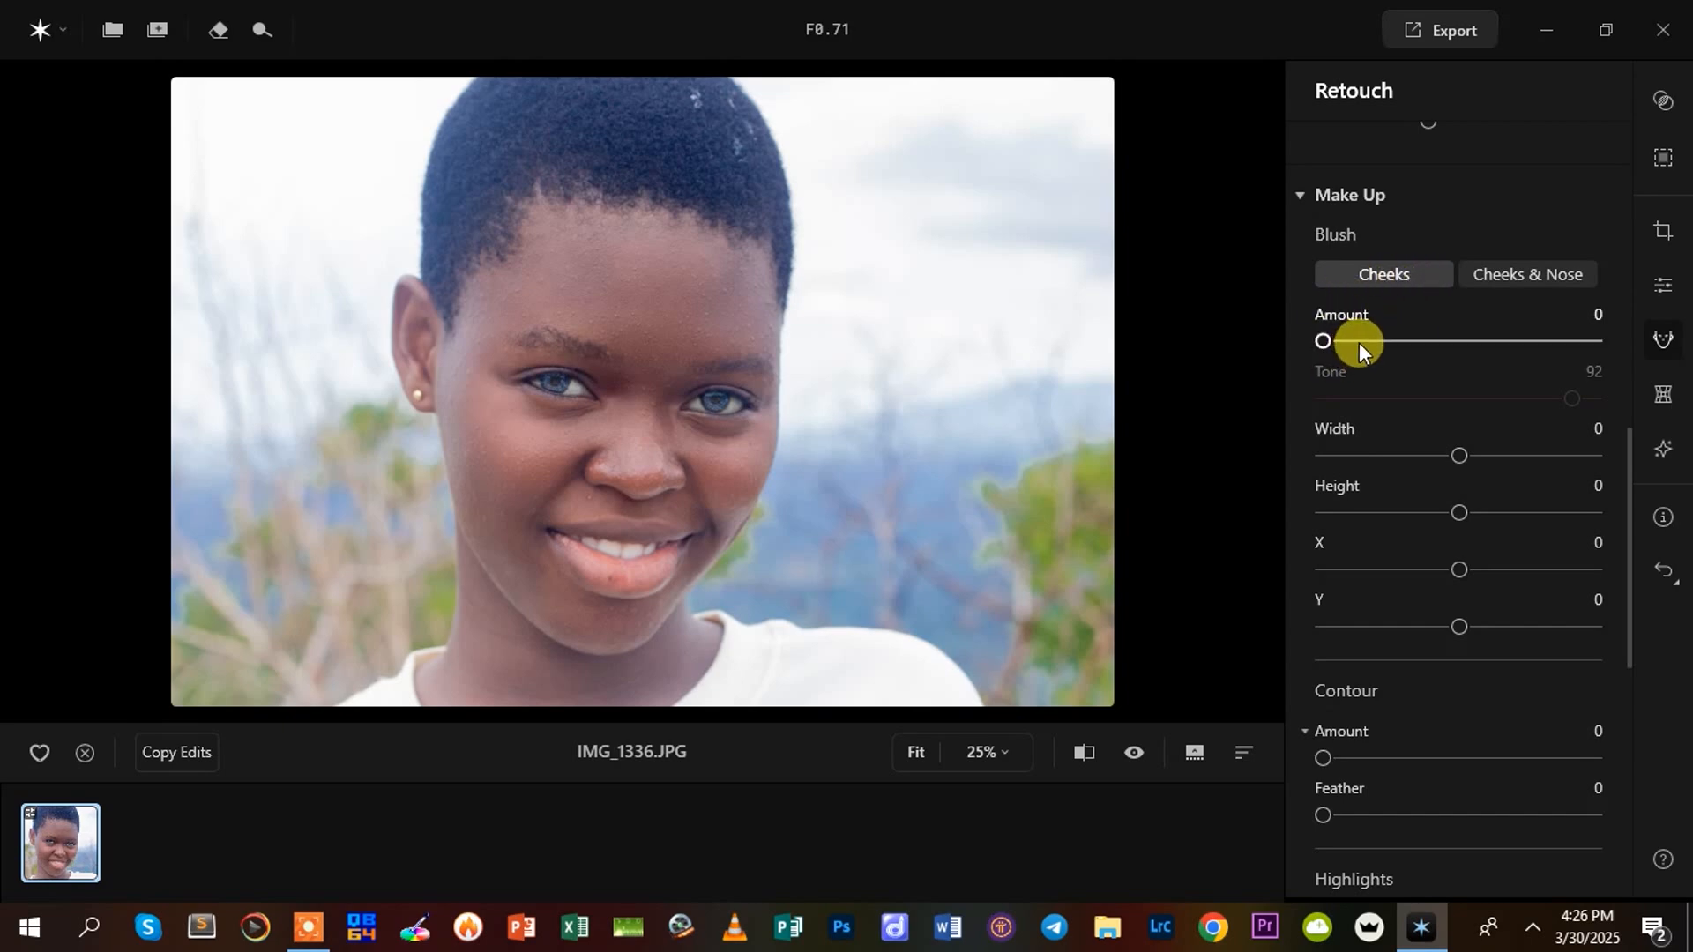
{"action": "left_click", "coordinate": [1542, 268]}
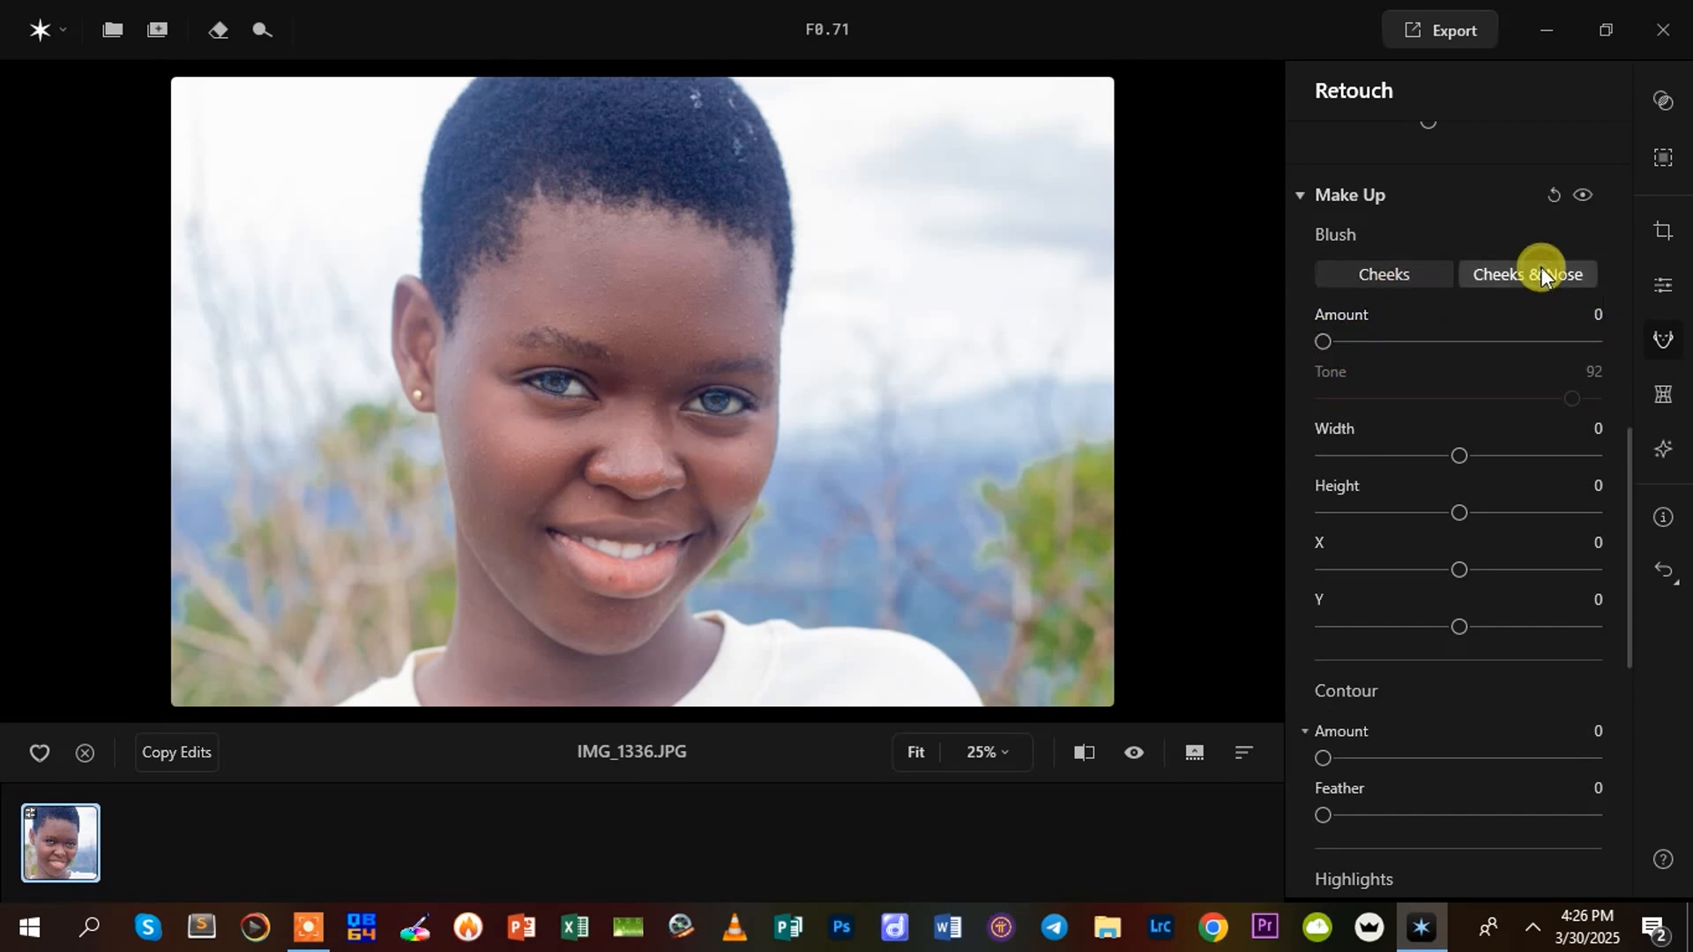
{"action": "left_click", "coordinate": [1388, 276]}
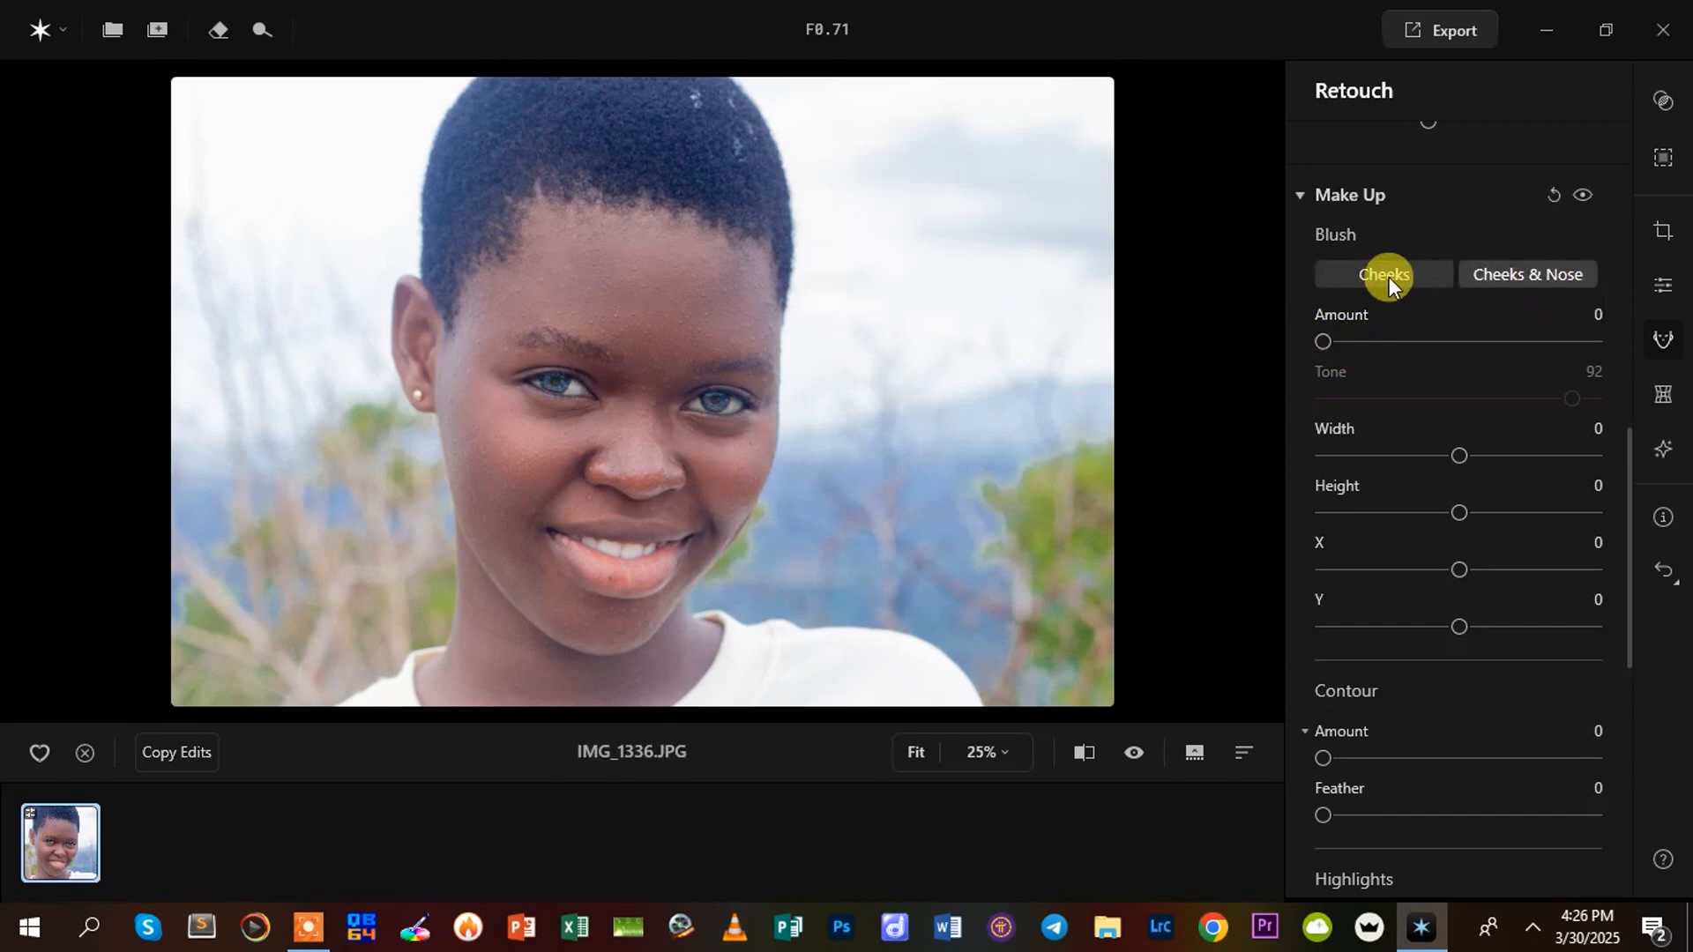
{"action": "left_click", "coordinate": [1390, 275]}
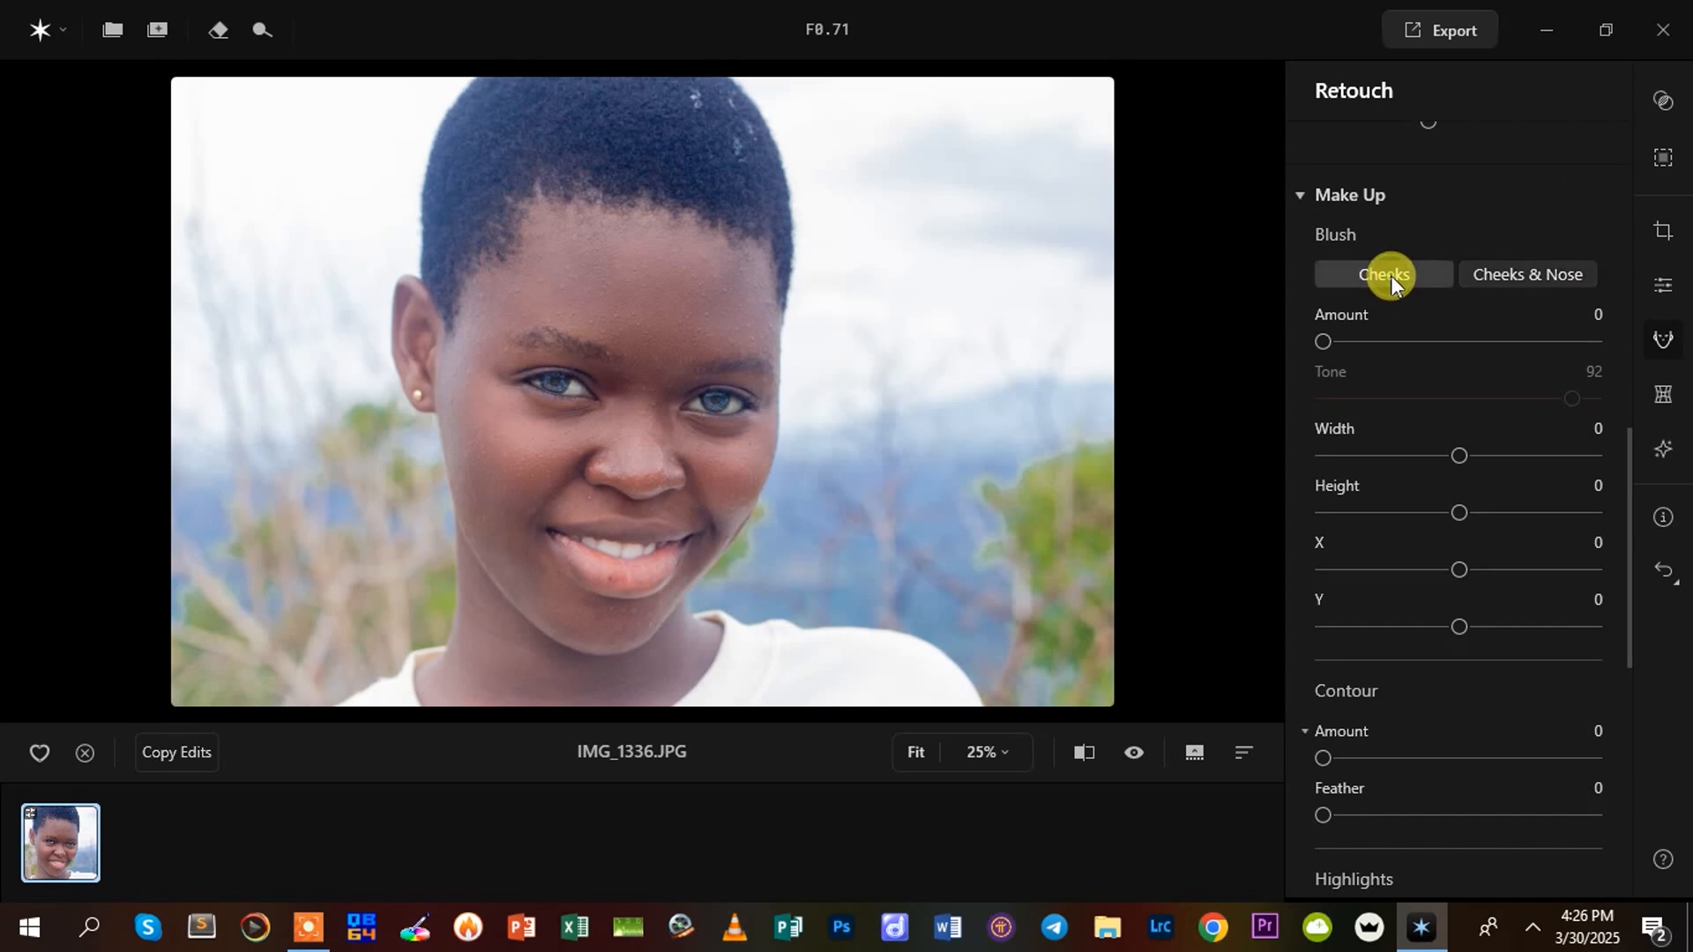
{"action": "left_click", "coordinate": [1531, 272]}
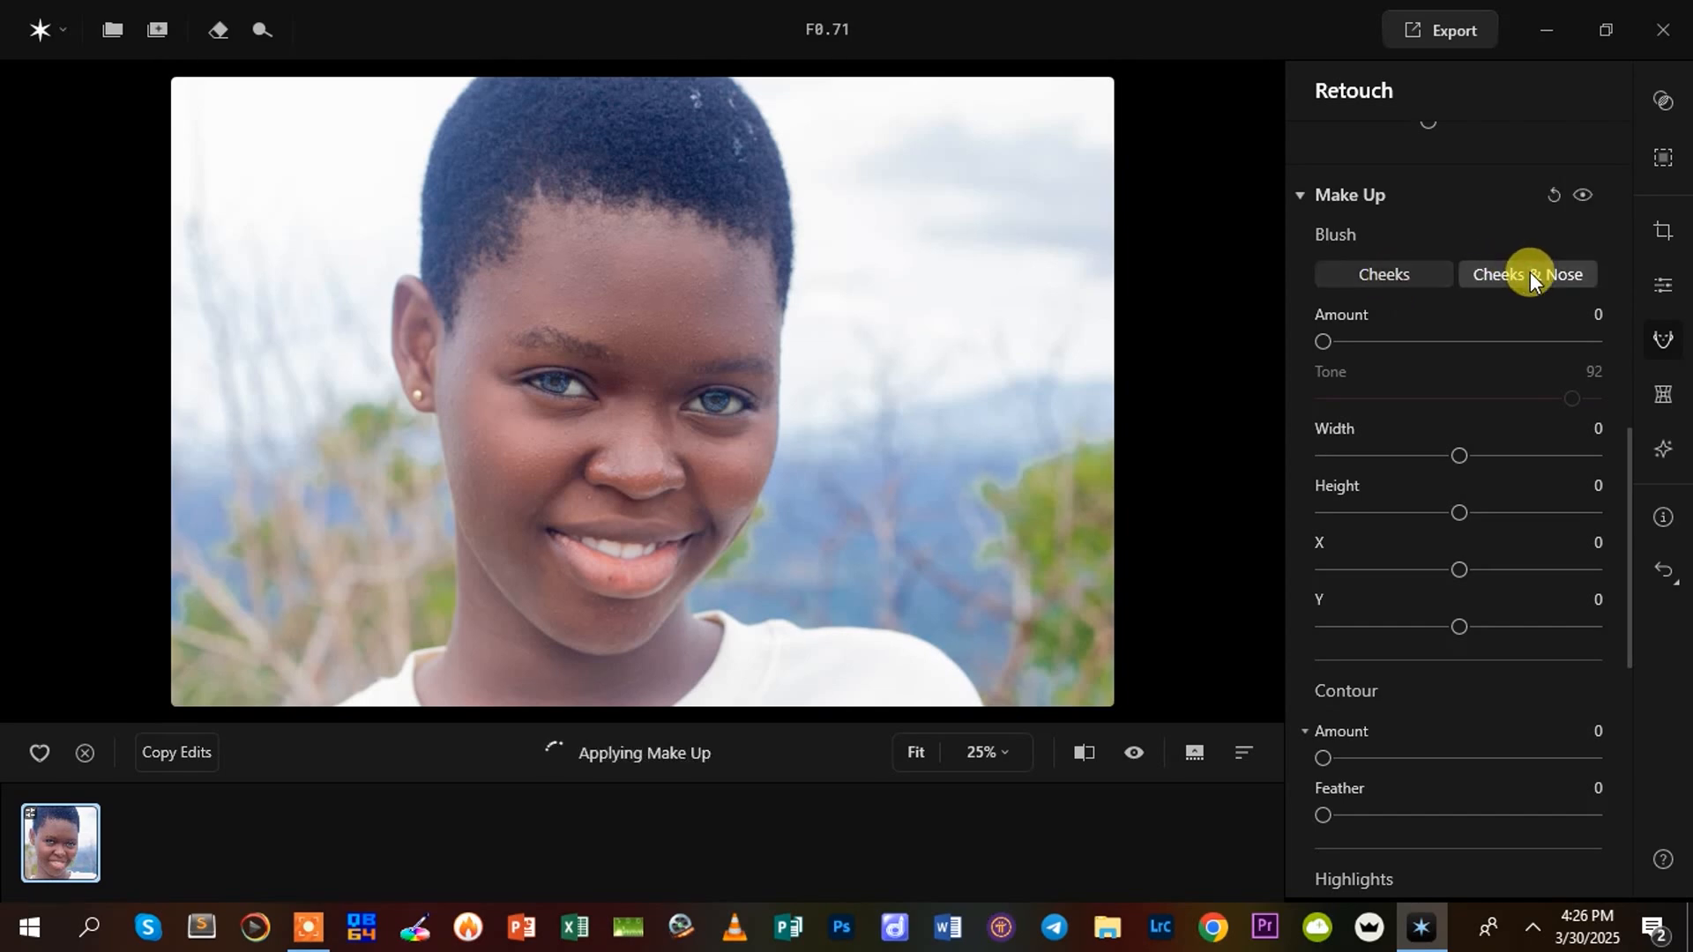
Apply blush to the cheeks and nose with Amount 18 and Tone 77
{"action": "left_click_drag", "start_coordinate": [1330, 341], "coordinate": [1357, 342]}
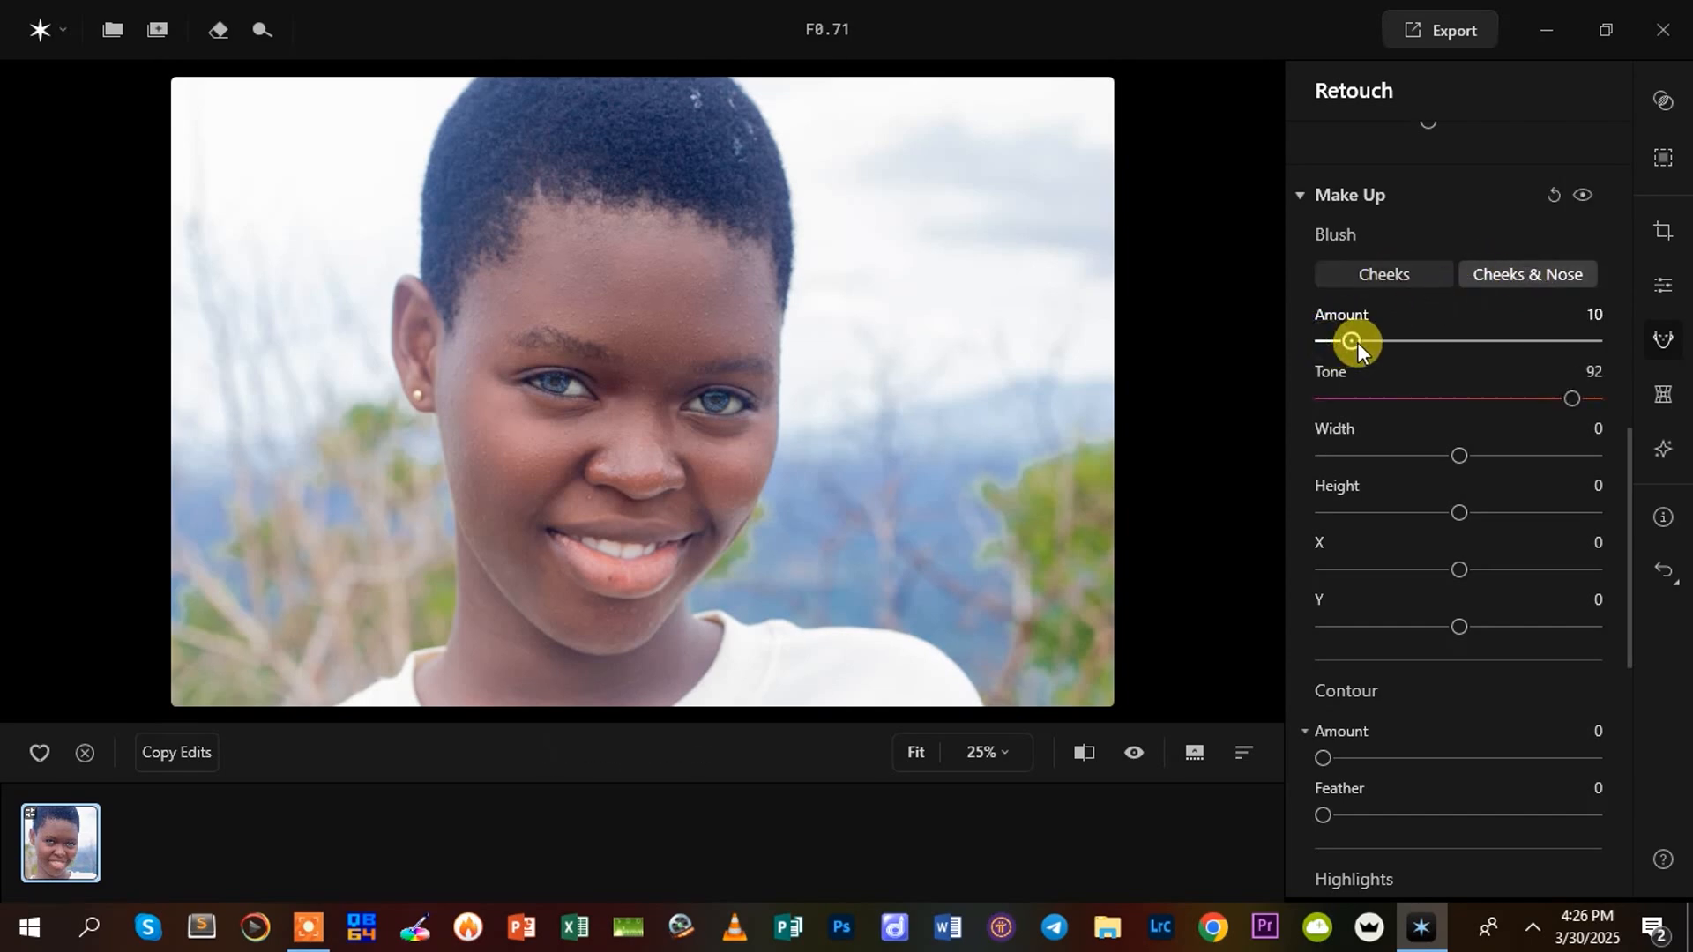
{"action": "left_click_drag", "start_coordinate": [1569, 399], "coordinate": [1531, 402]}
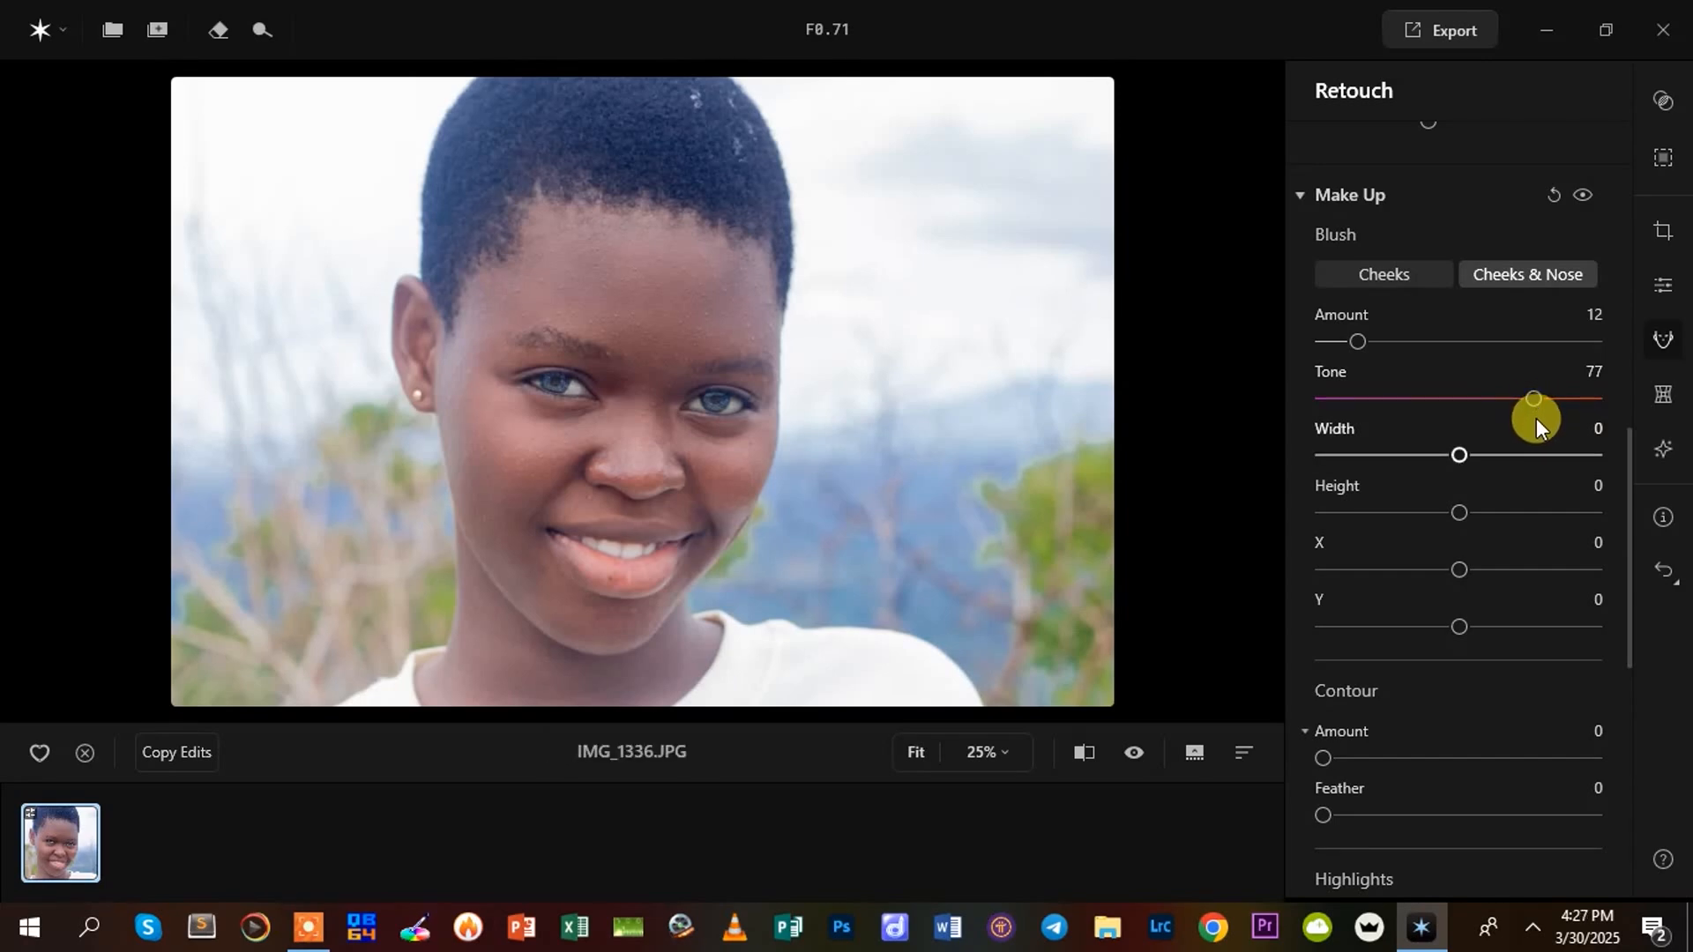
{"action": "left_click_drag", "start_coordinate": [1358, 339], "coordinate": [1372, 340]}
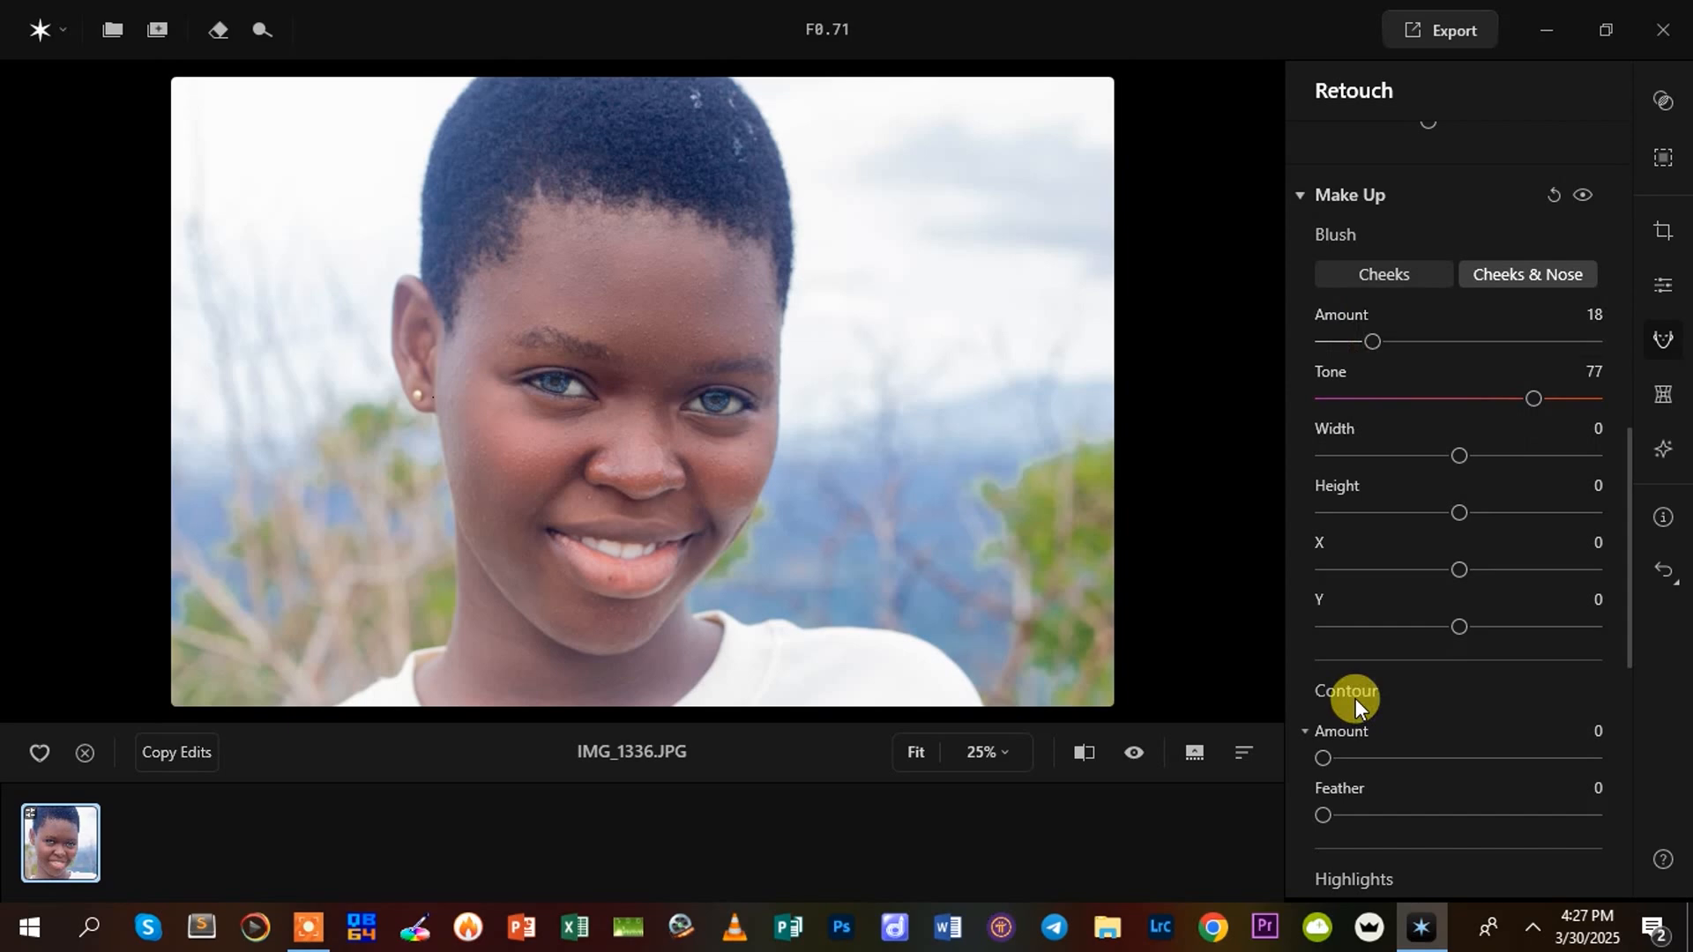
Set the face Contour to Amount 26 and Feather 18, comparing contour amounts of 0 and 100
{"action": "scroll", "coordinate": [1628, 709], "scroll_direction": "down", "scroll_amount": 3}
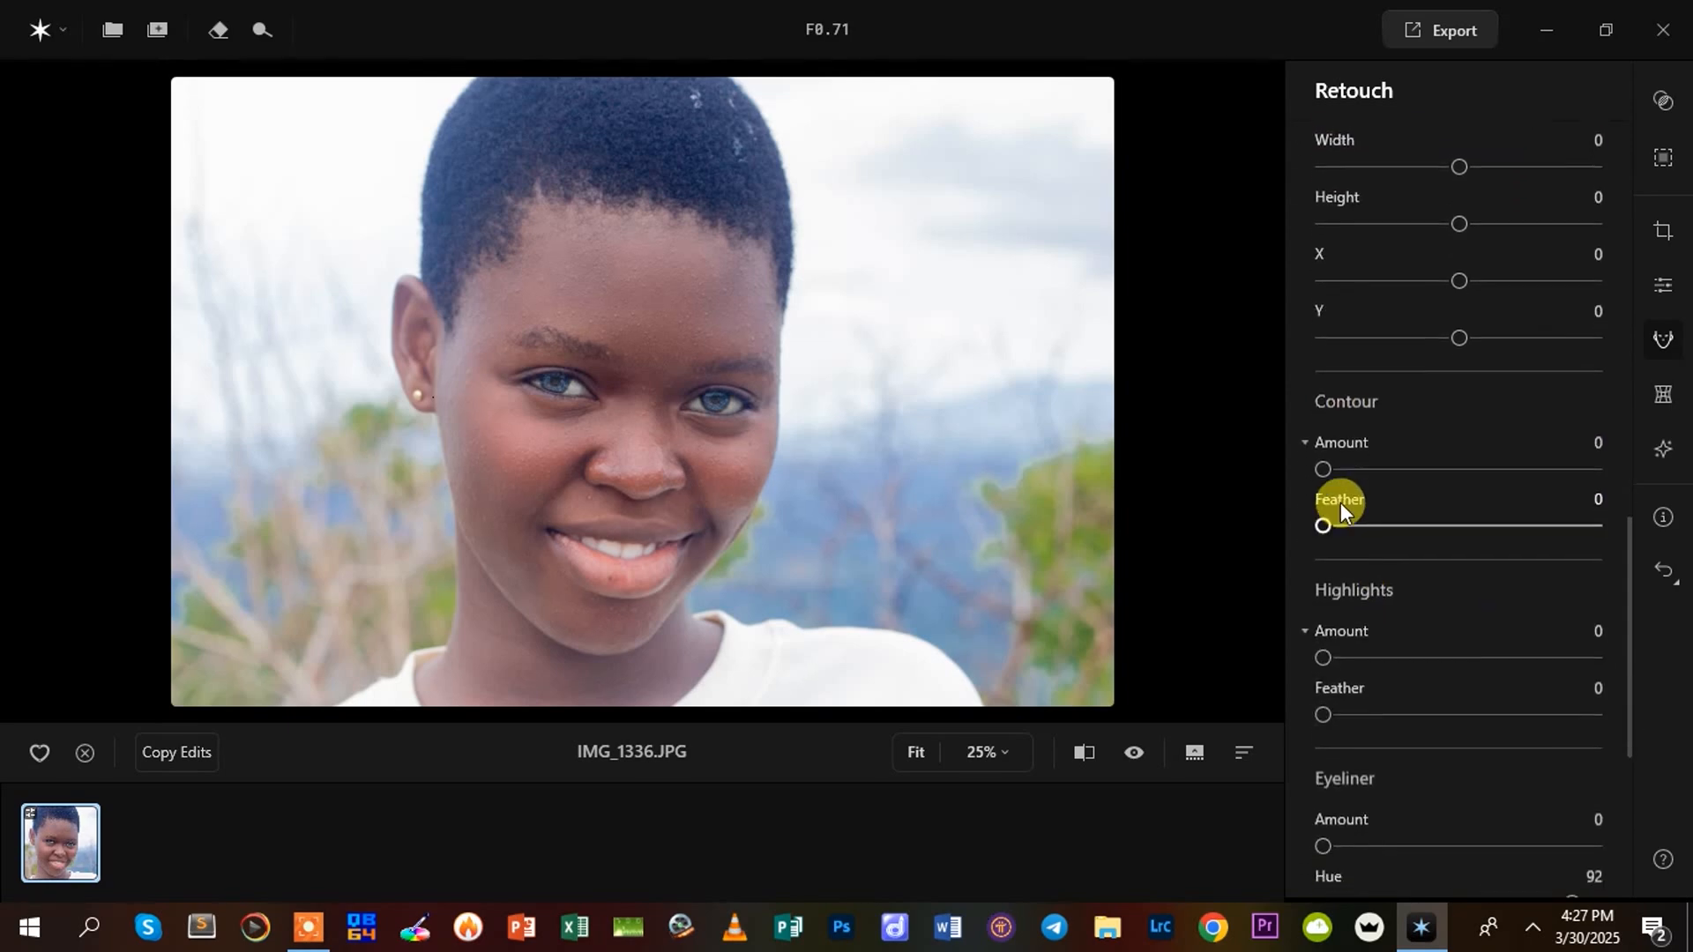
{"action": "left_click_drag", "start_coordinate": [1331, 459], "coordinate": [1372, 511]}
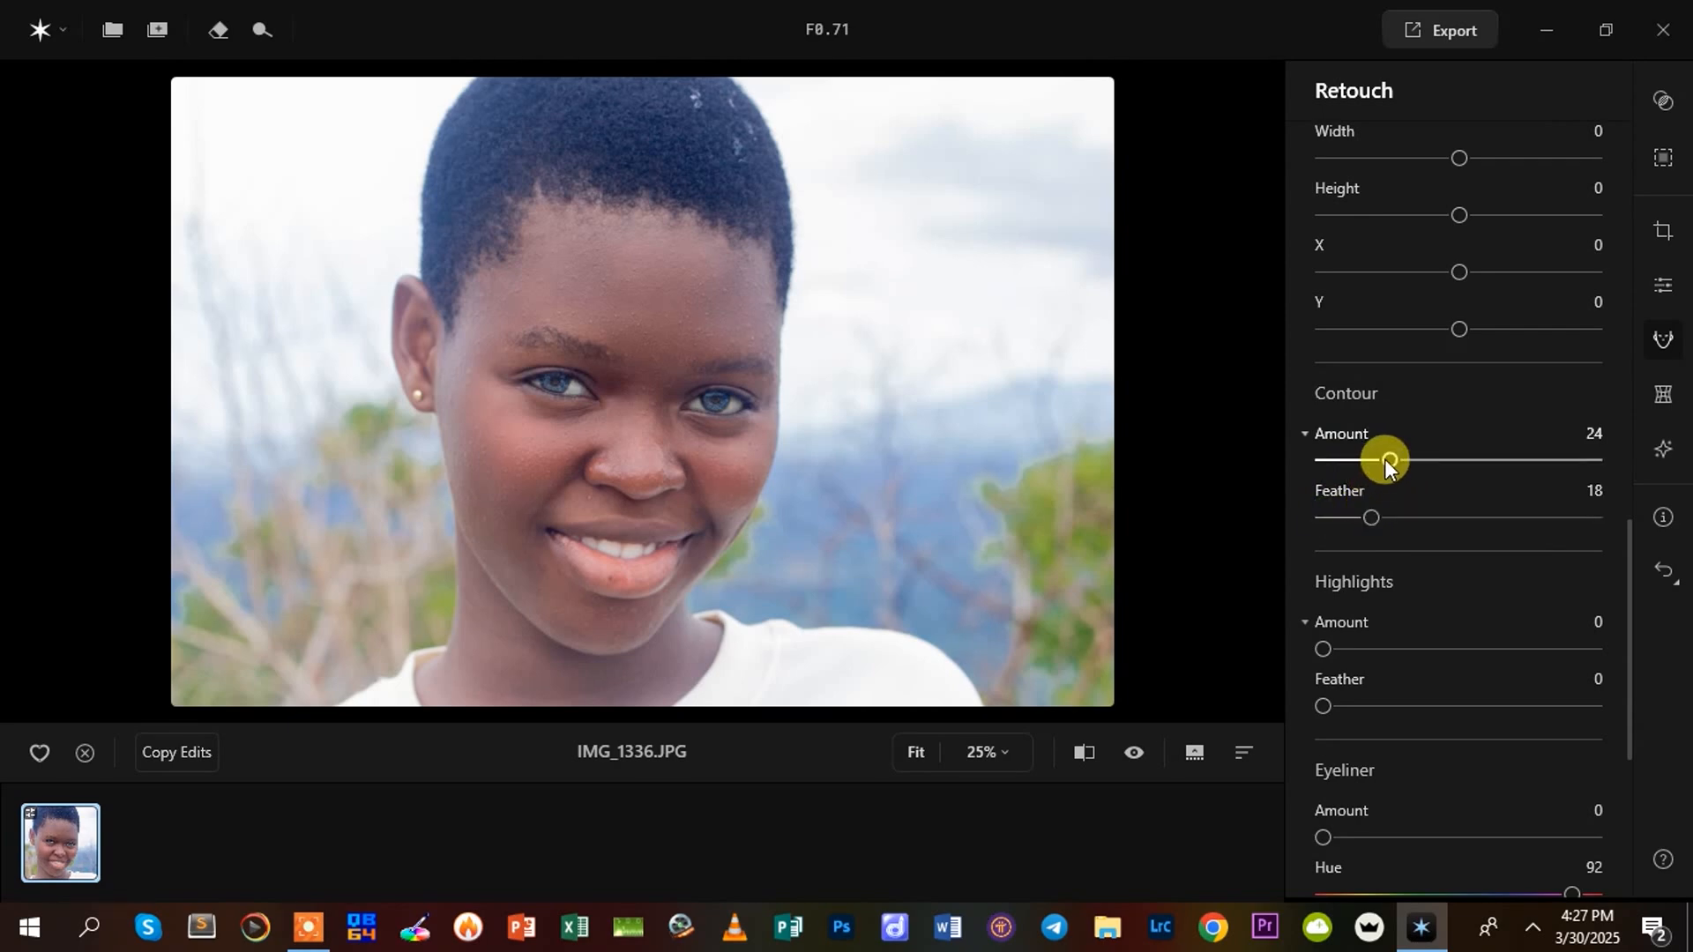
{"action": "left_click_drag", "start_coordinate": [1400, 453], "coordinate": [1605, 453]}
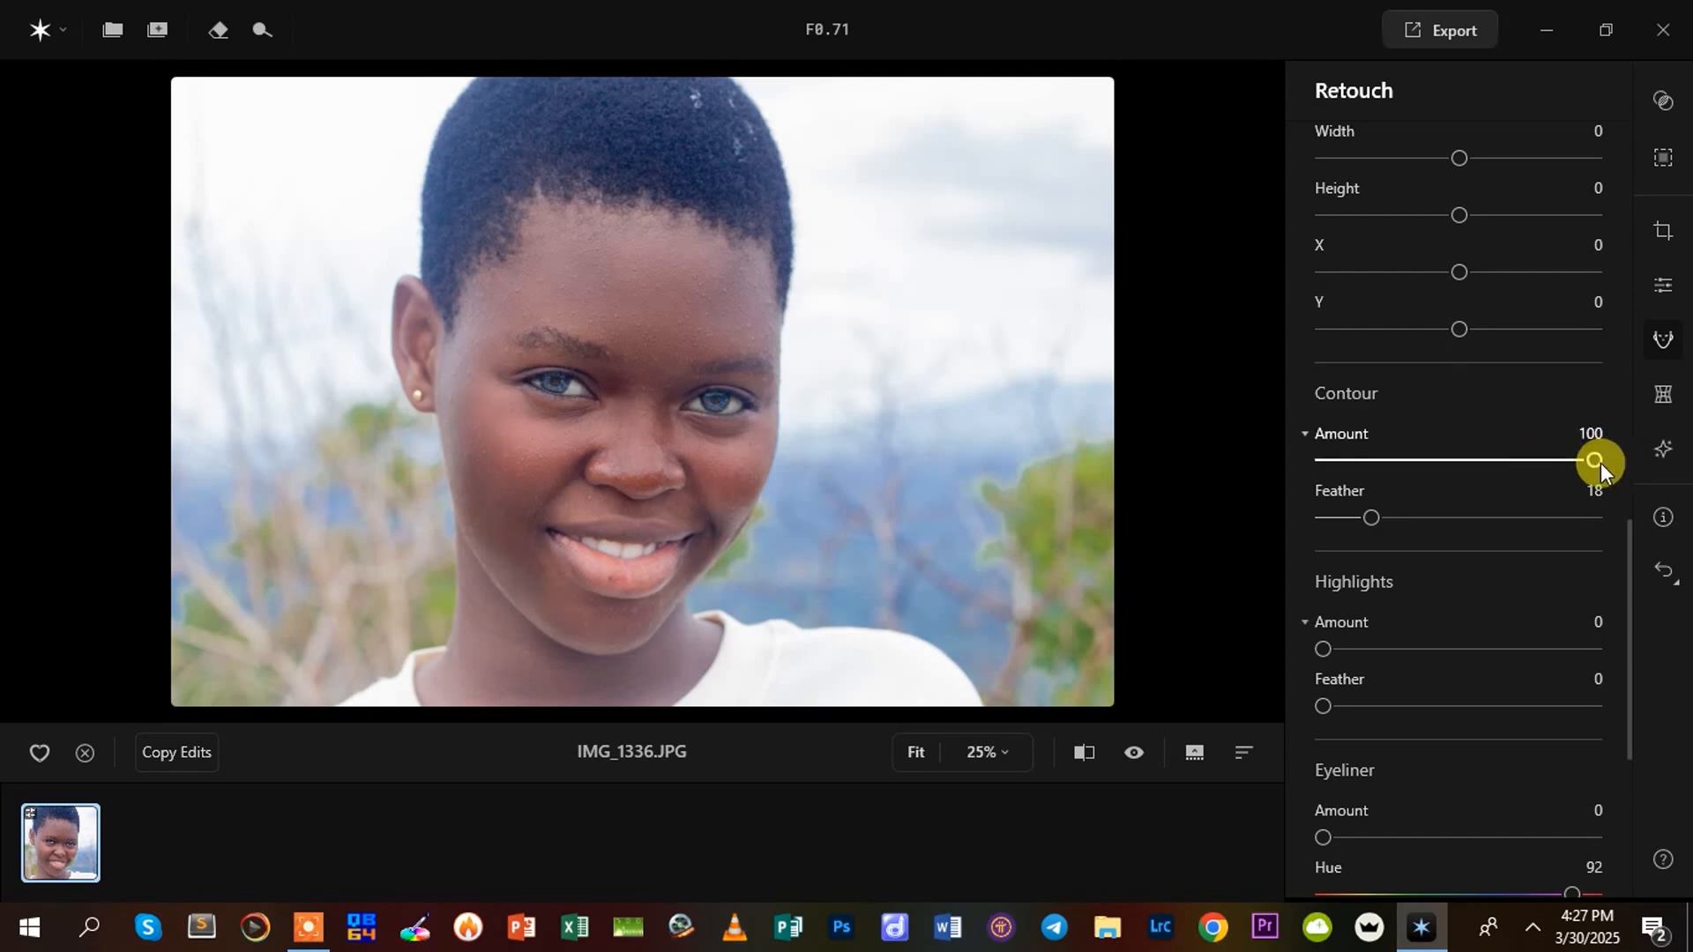
{"action": "left_click_drag", "start_coordinate": [1595, 464], "coordinate": [1308, 484]}
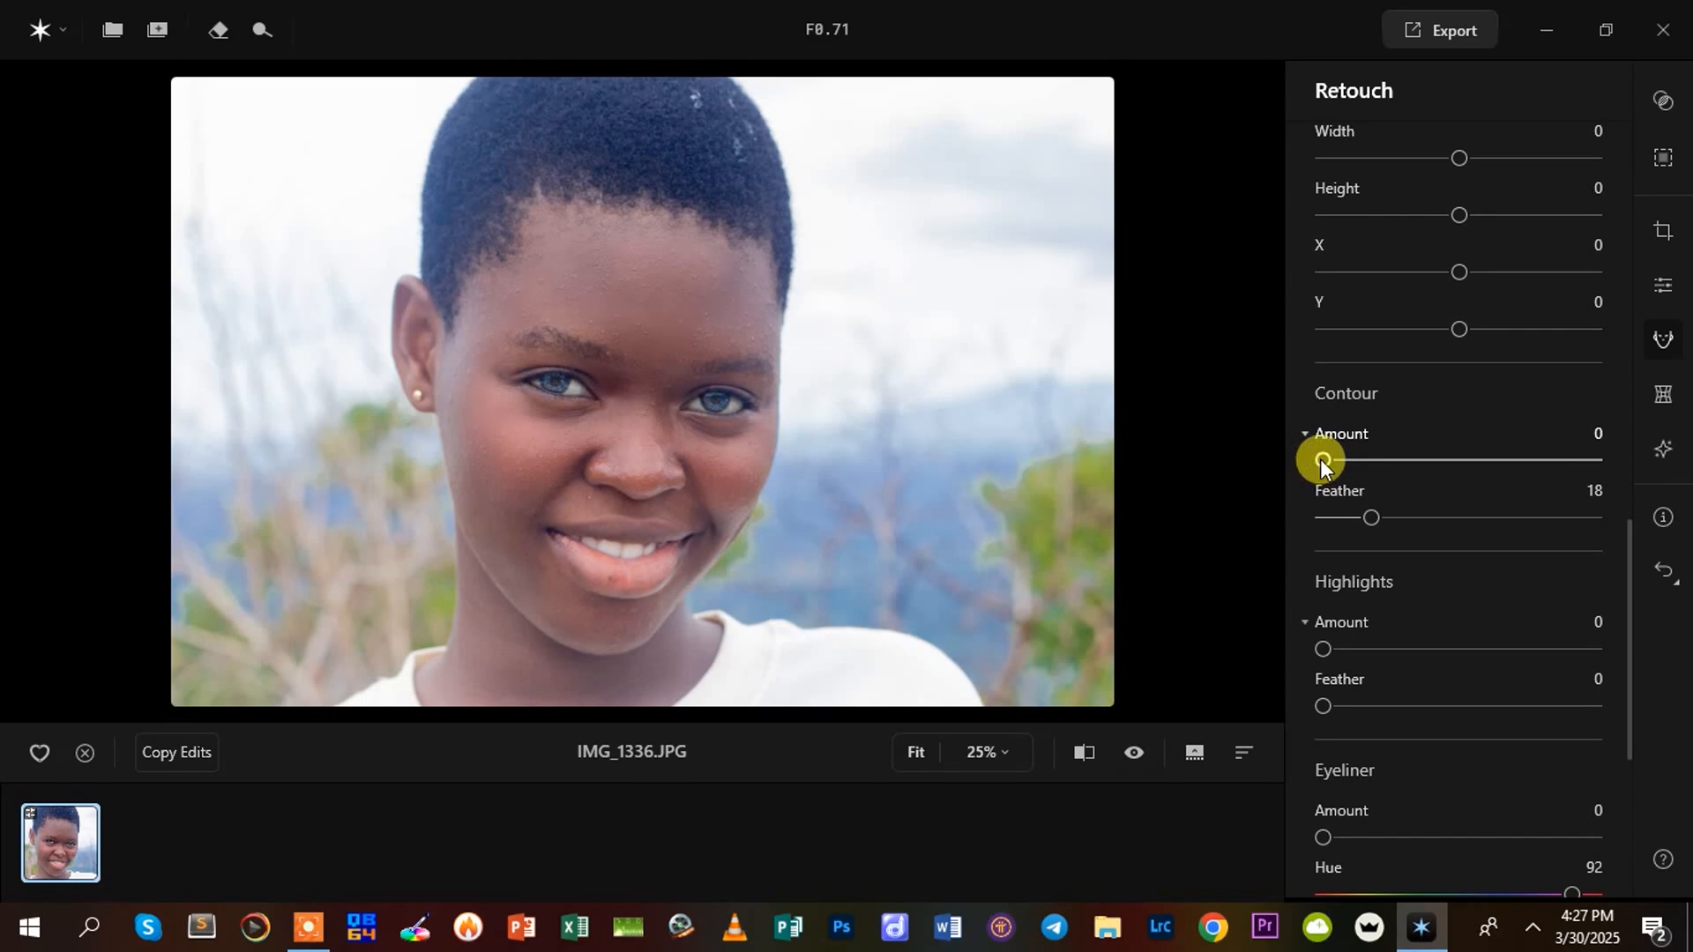
{"action": "left_click_drag", "start_coordinate": [1320, 459], "coordinate": [1601, 469]}
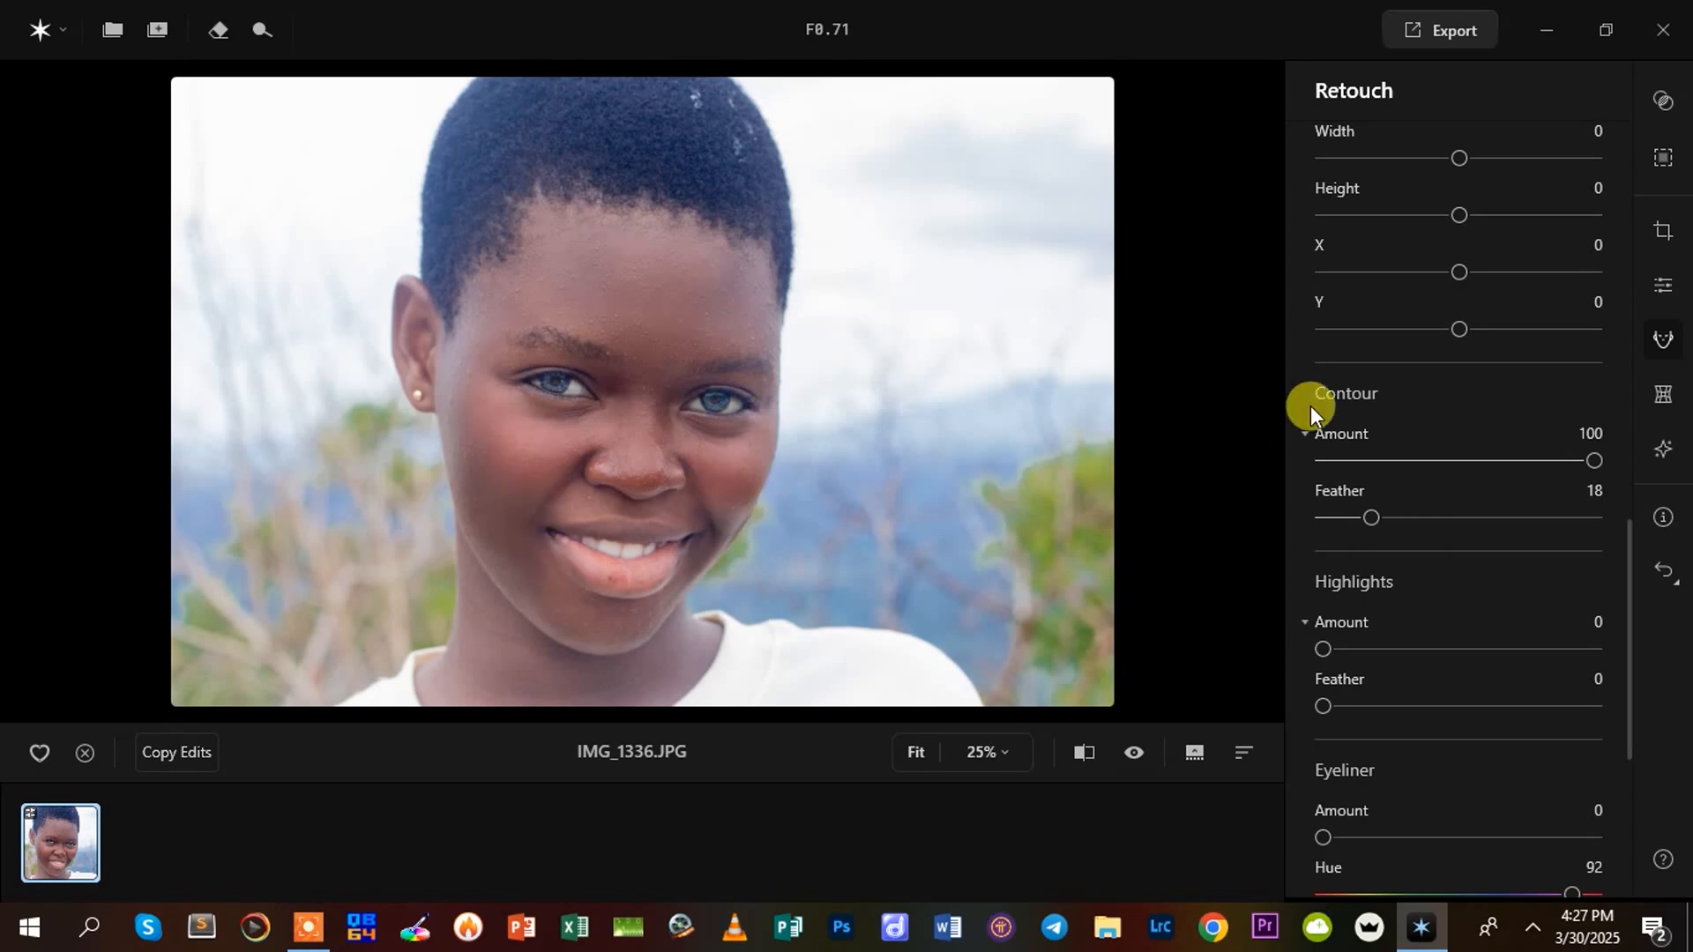
{"action": "left_click_drag", "start_coordinate": [1585, 468], "coordinate": [1393, 510]}
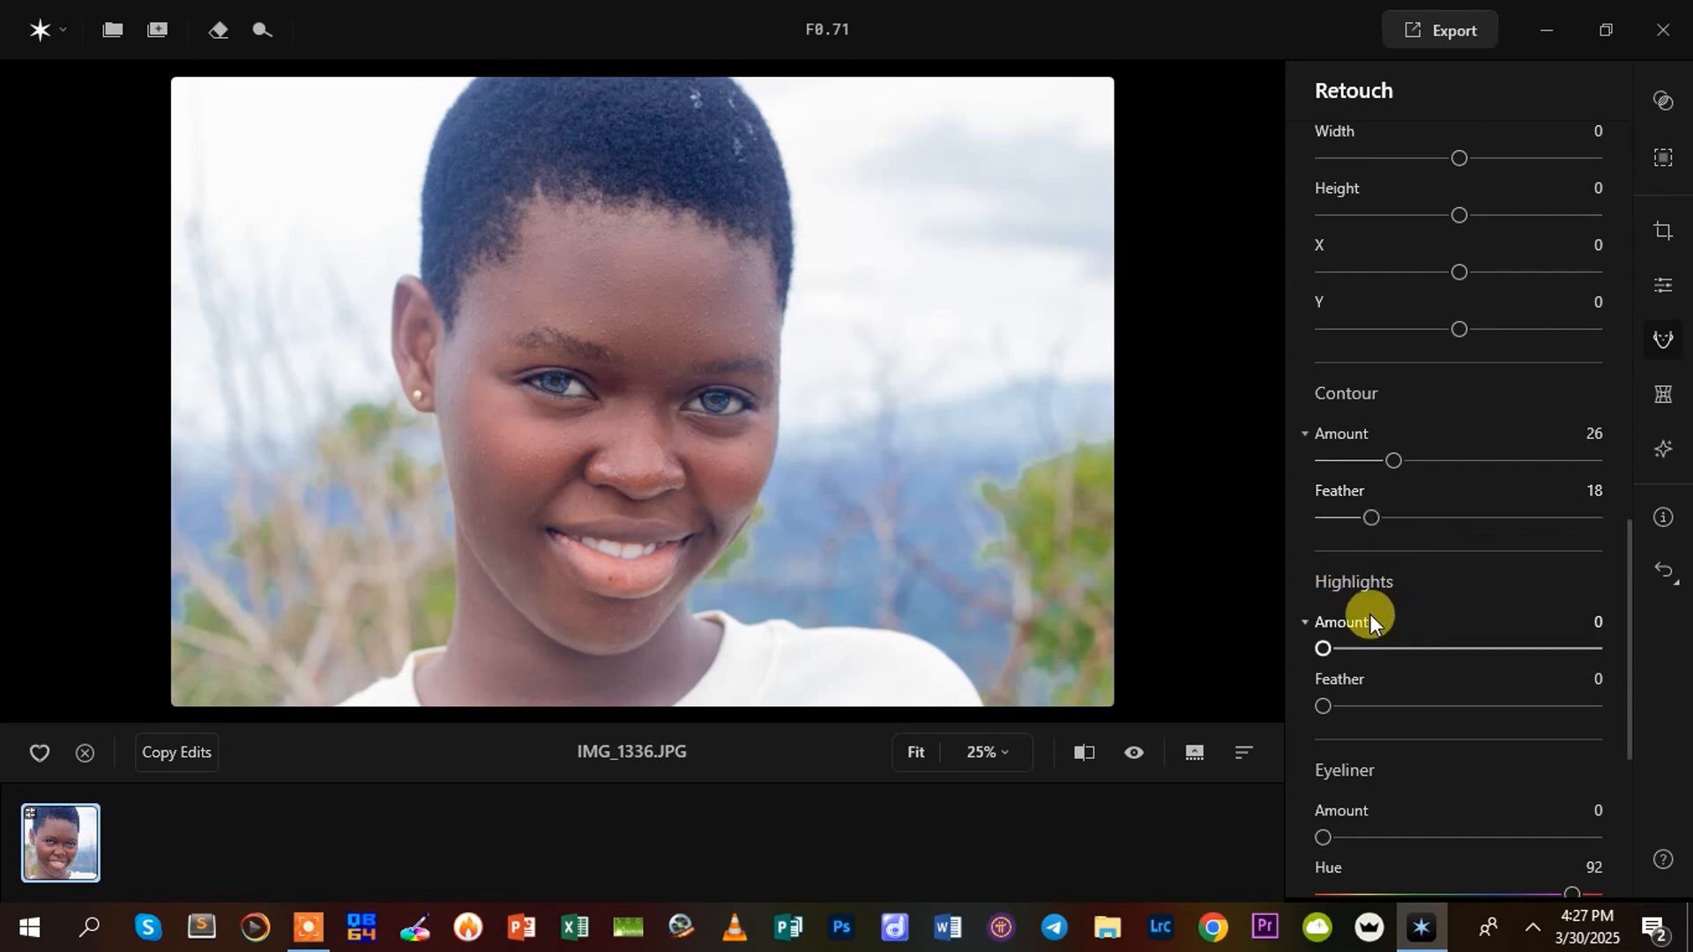
Set the makeup Highlights Amount to 35, trying 25 and 77 along the way
{"action": "left_click_drag", "start_coordinate": [1320, 647], "coordinate": [1348, 647]}
{"action": "left_click_drag", "start_coordinate": [1349, 649], "coordinate": [1393, 649]}
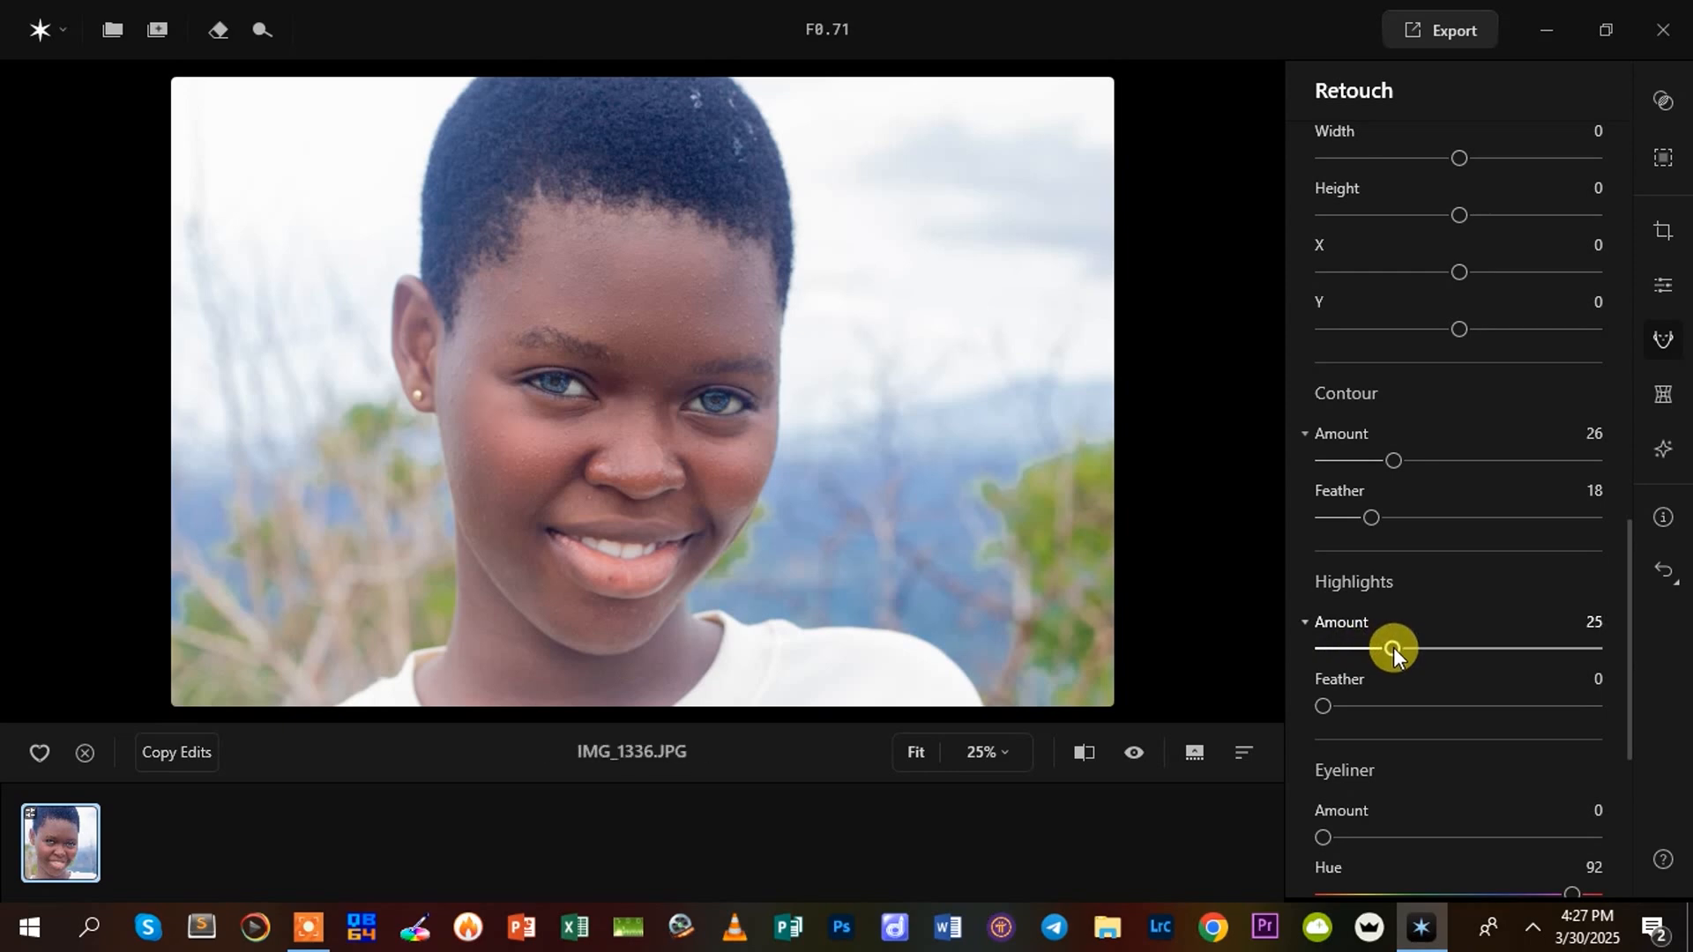
{"action": "left_click_drag", "start_coordinate": [1393, 649], "coordinate": [1534, 651]}
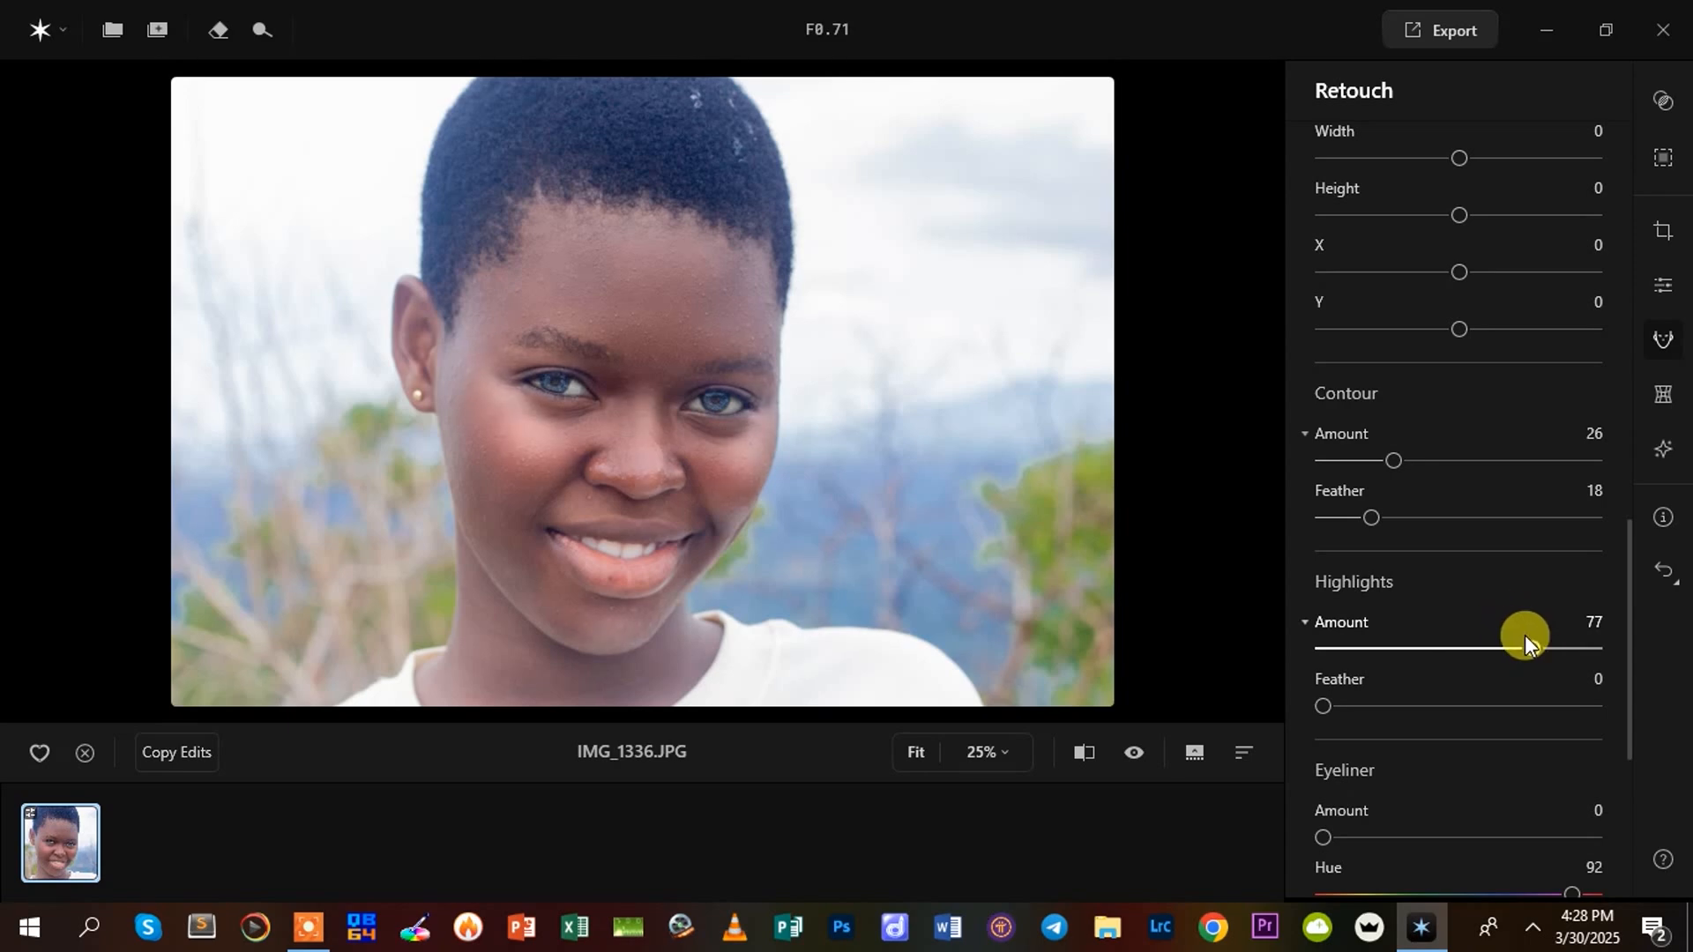
{"action": "left_click_drag", "start_coordinate": [1530, 650], "coordinate": [1419, 655]}
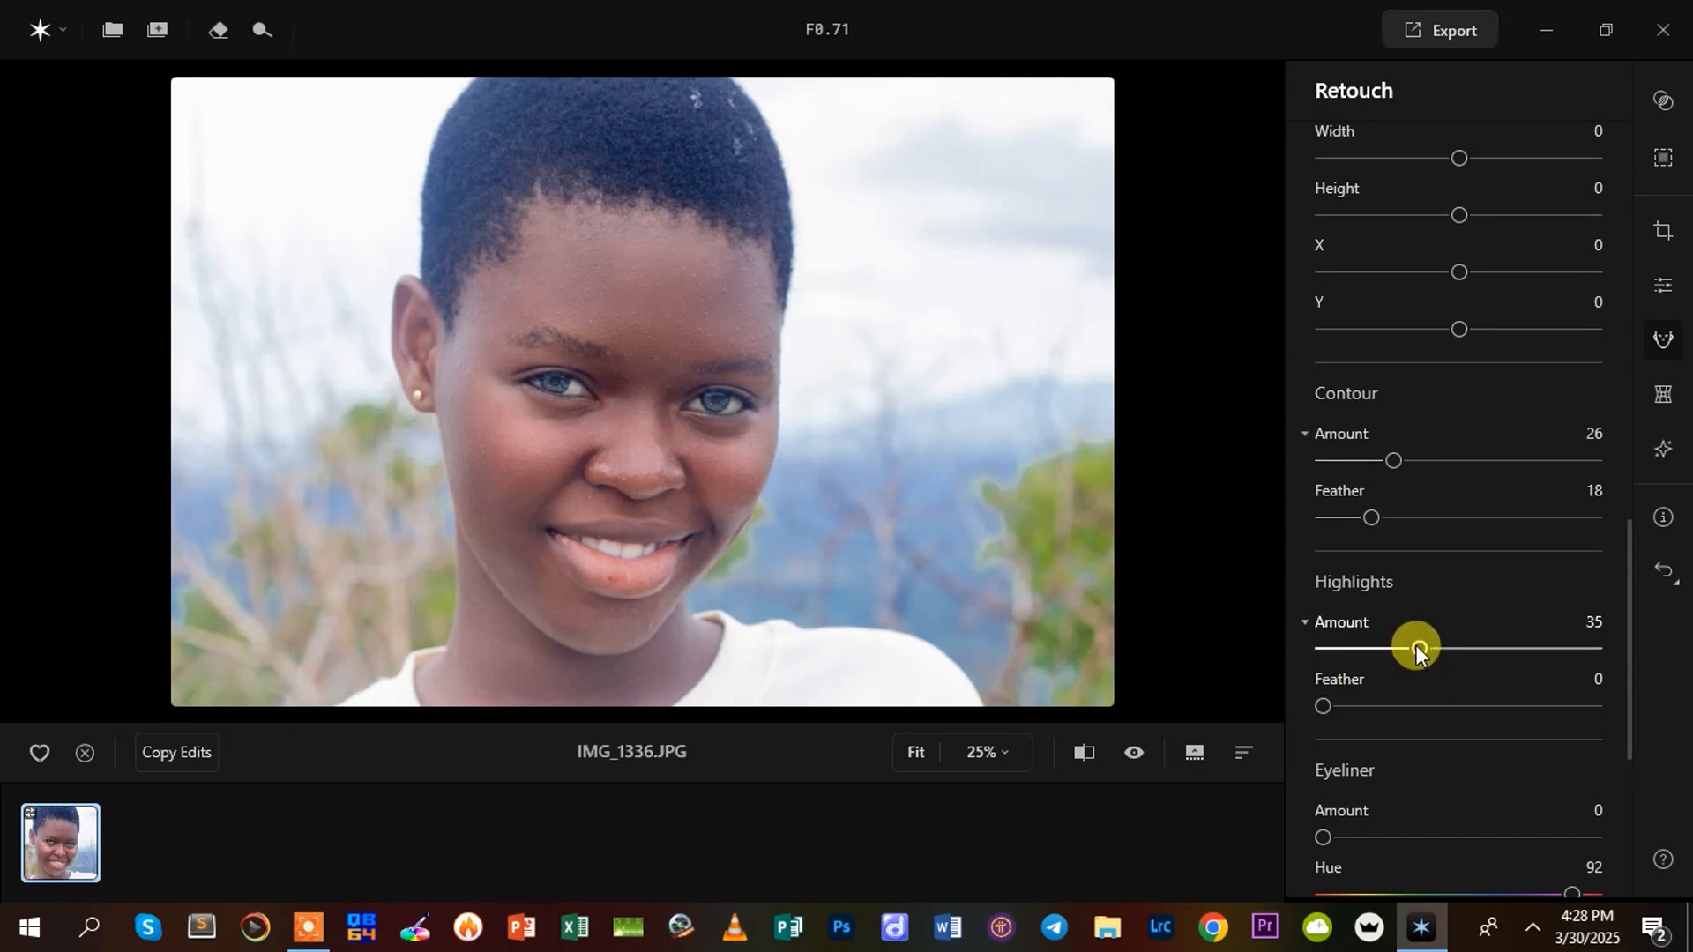
Set the makeup Highlights to Amount 15 and Feather 11
{"action": "left_click_drag", "start_coordinate": [1389, 649], "coordinate": [1362, 650]}
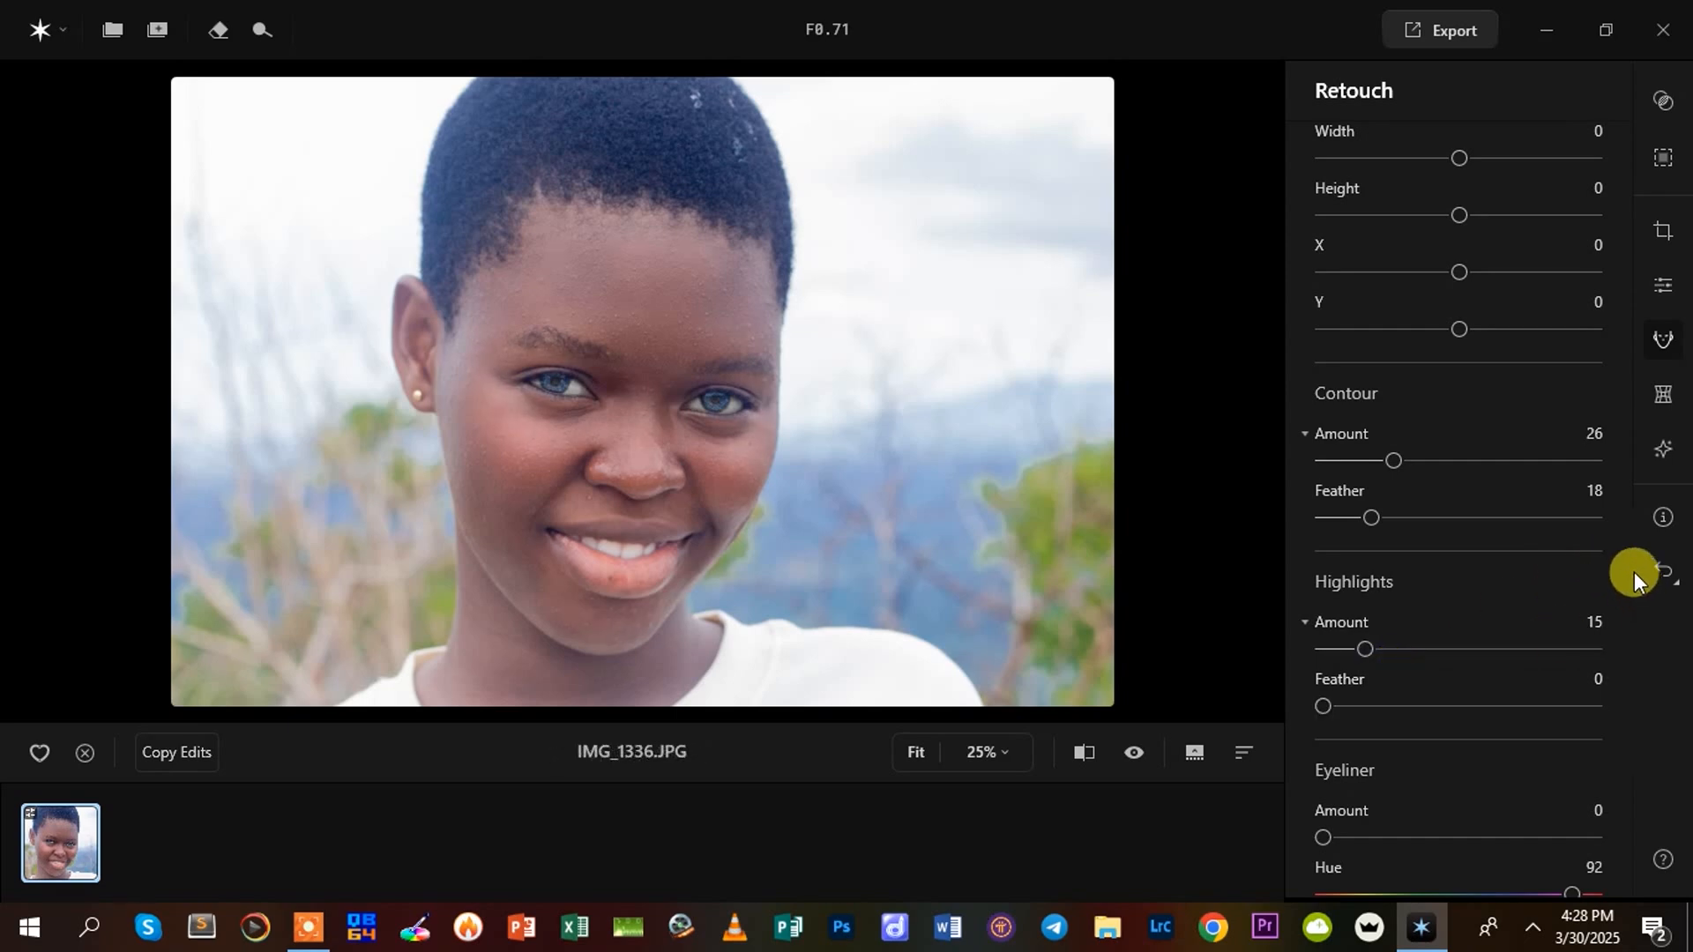
{"action": "left_click_drag", "start_coordinate": [1622, 563], "coordinate": [1626, 619]}
{"action": "left_click_drag", "start_coordinate": [1328, 517], "coordinate": [1354, 521]}
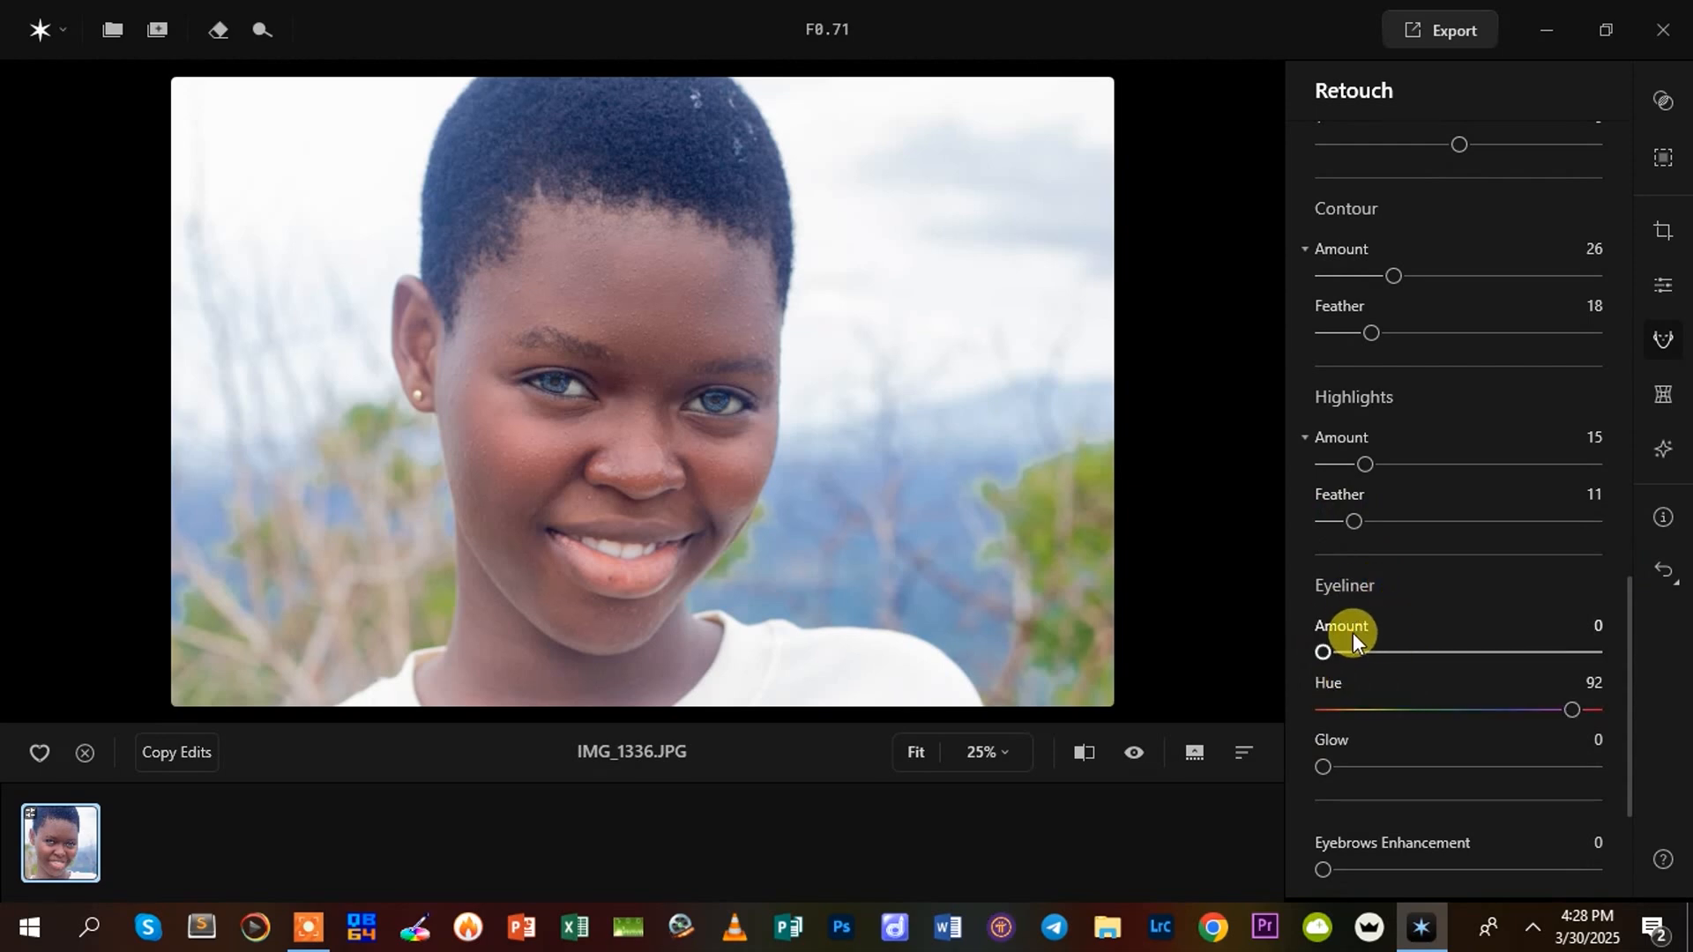
Apply eyeliner with Amount 81, Hue 70 and Glow 41
{"action": "left_click_drag", "start_coordinate": [1325, 652], "coordinate": [1467, 669]}
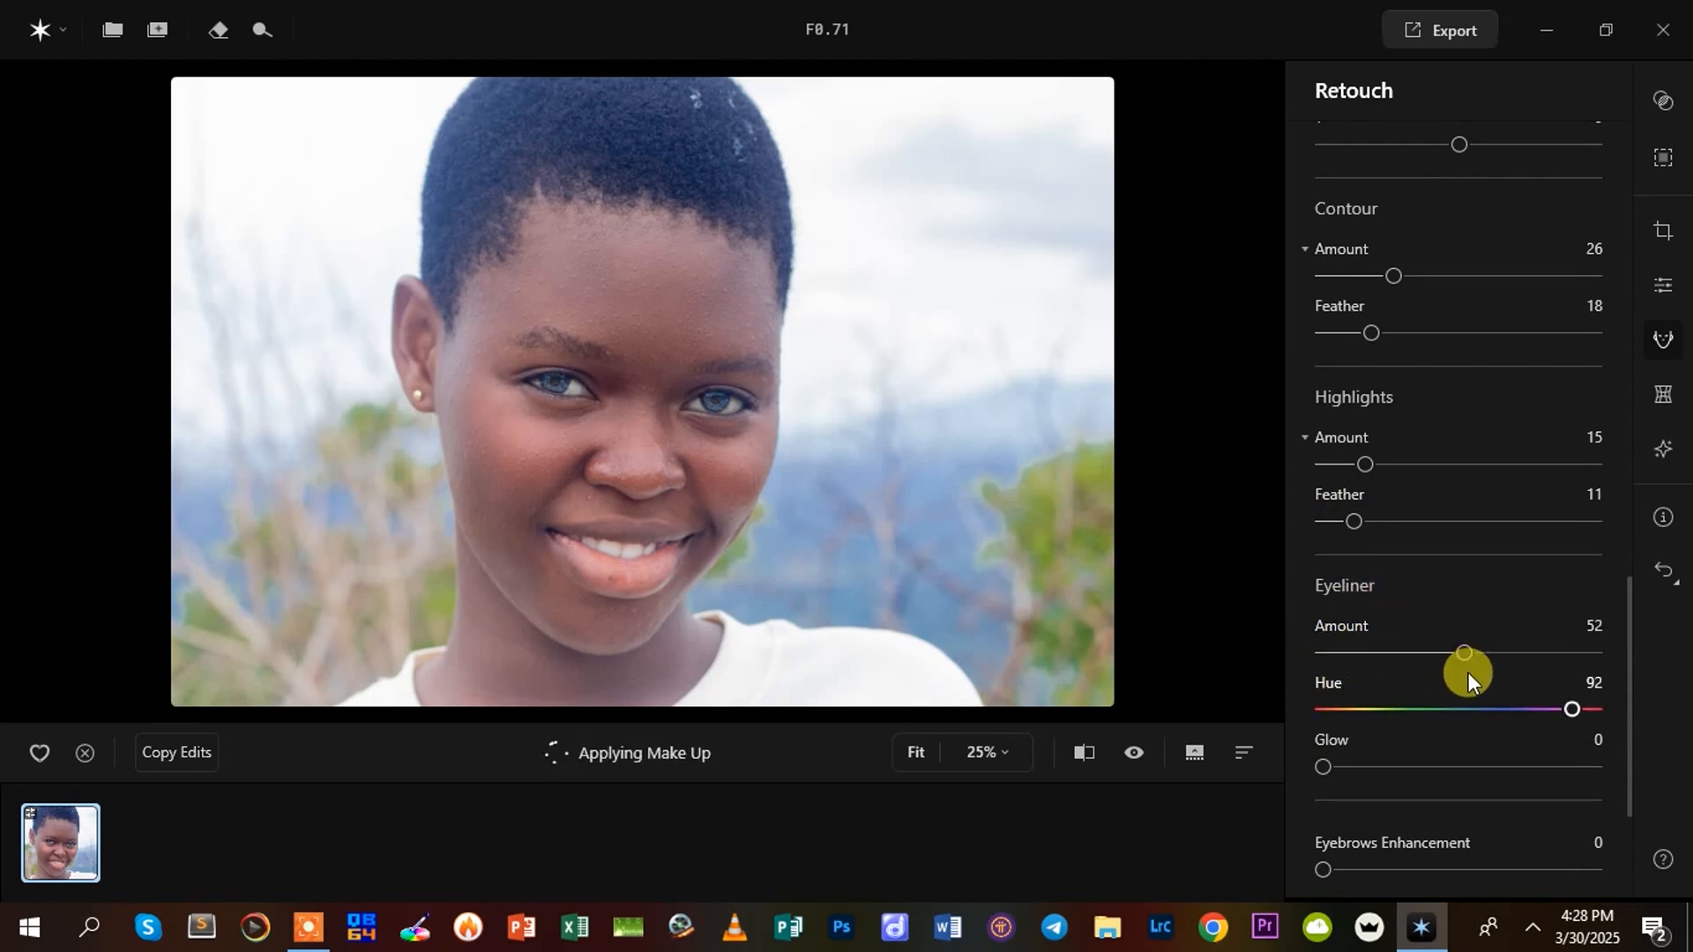
{"action": "left_click_drag", "start_coordinate": [1455, 654], "coordinate": [1522, 653]}
{"action": "left_click_drag", "start_coordinate": [1328, 765], "coordinate": [1481, 765]}
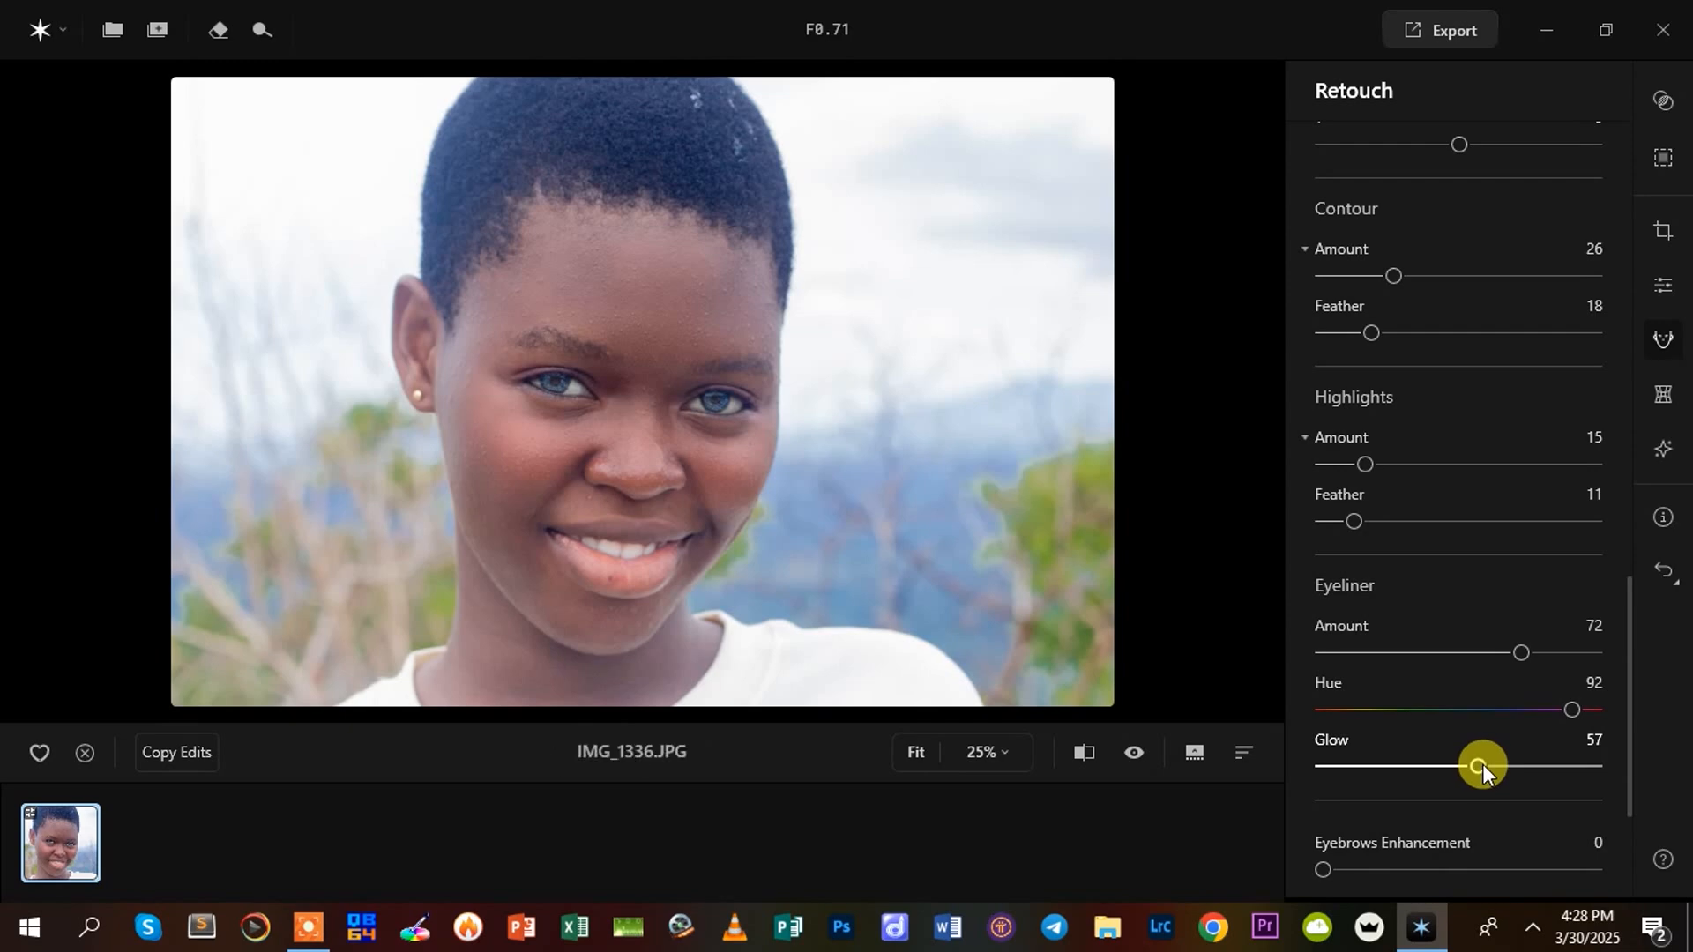
{"action": "left_click_drag", "start_coordinate": [1484, 751], "coordinate": [1438, 770]}
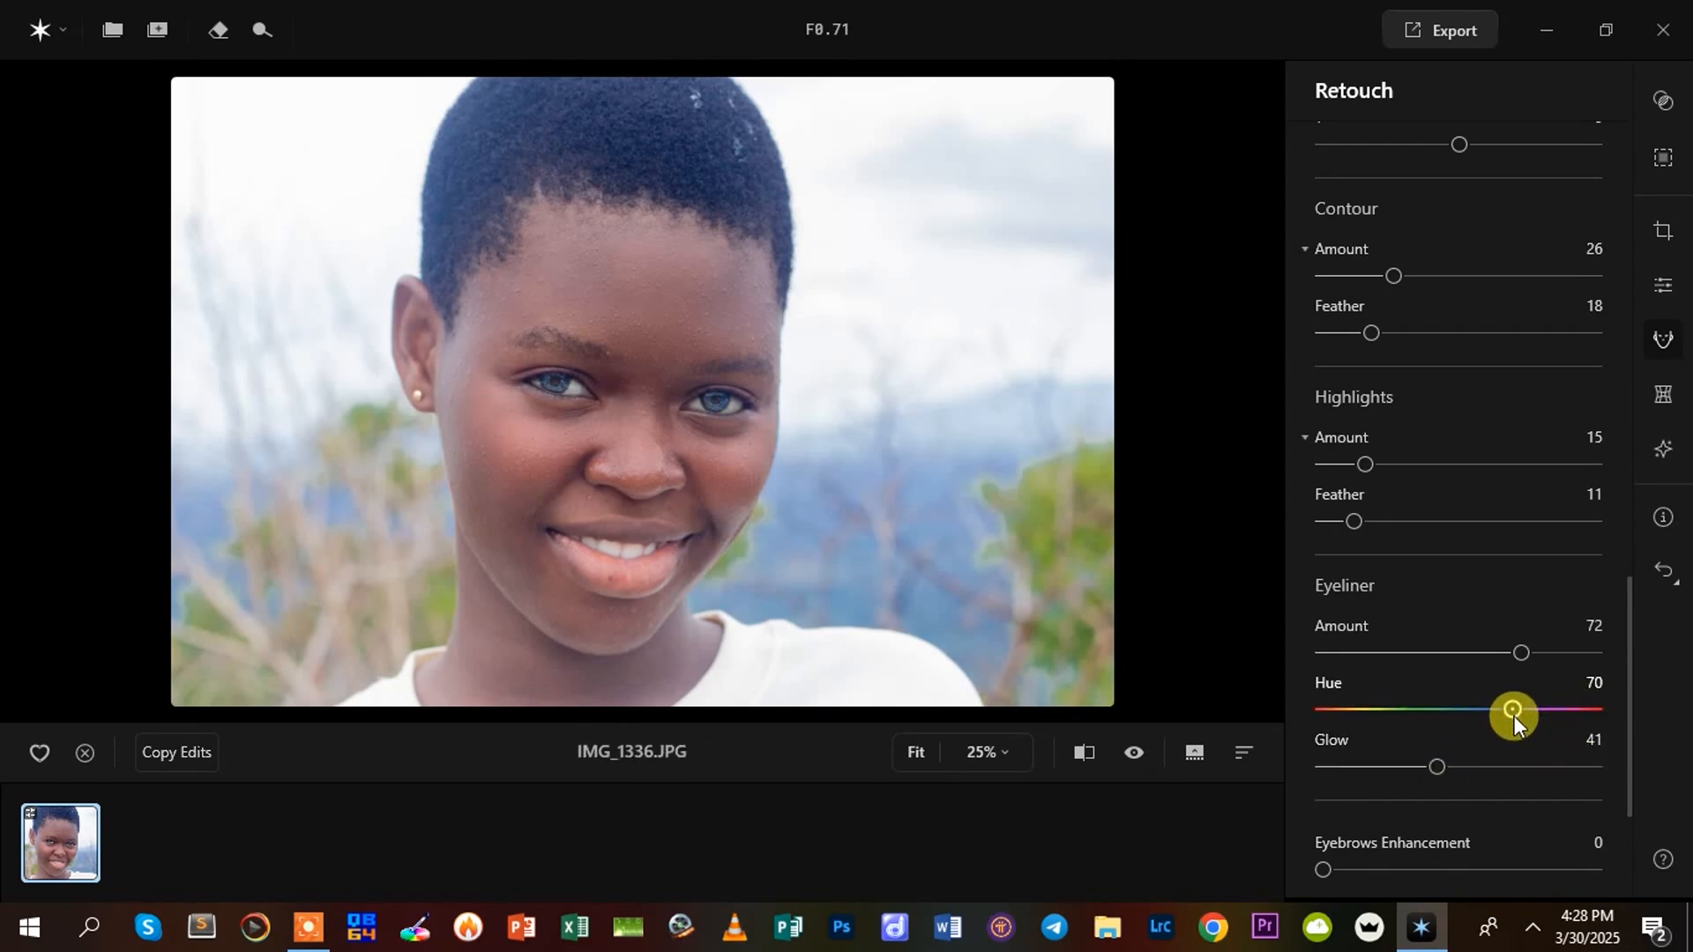
{"action": "left_click_drag", "start_coordinate": [1521, 647], "coordinate": [1552, 648]}
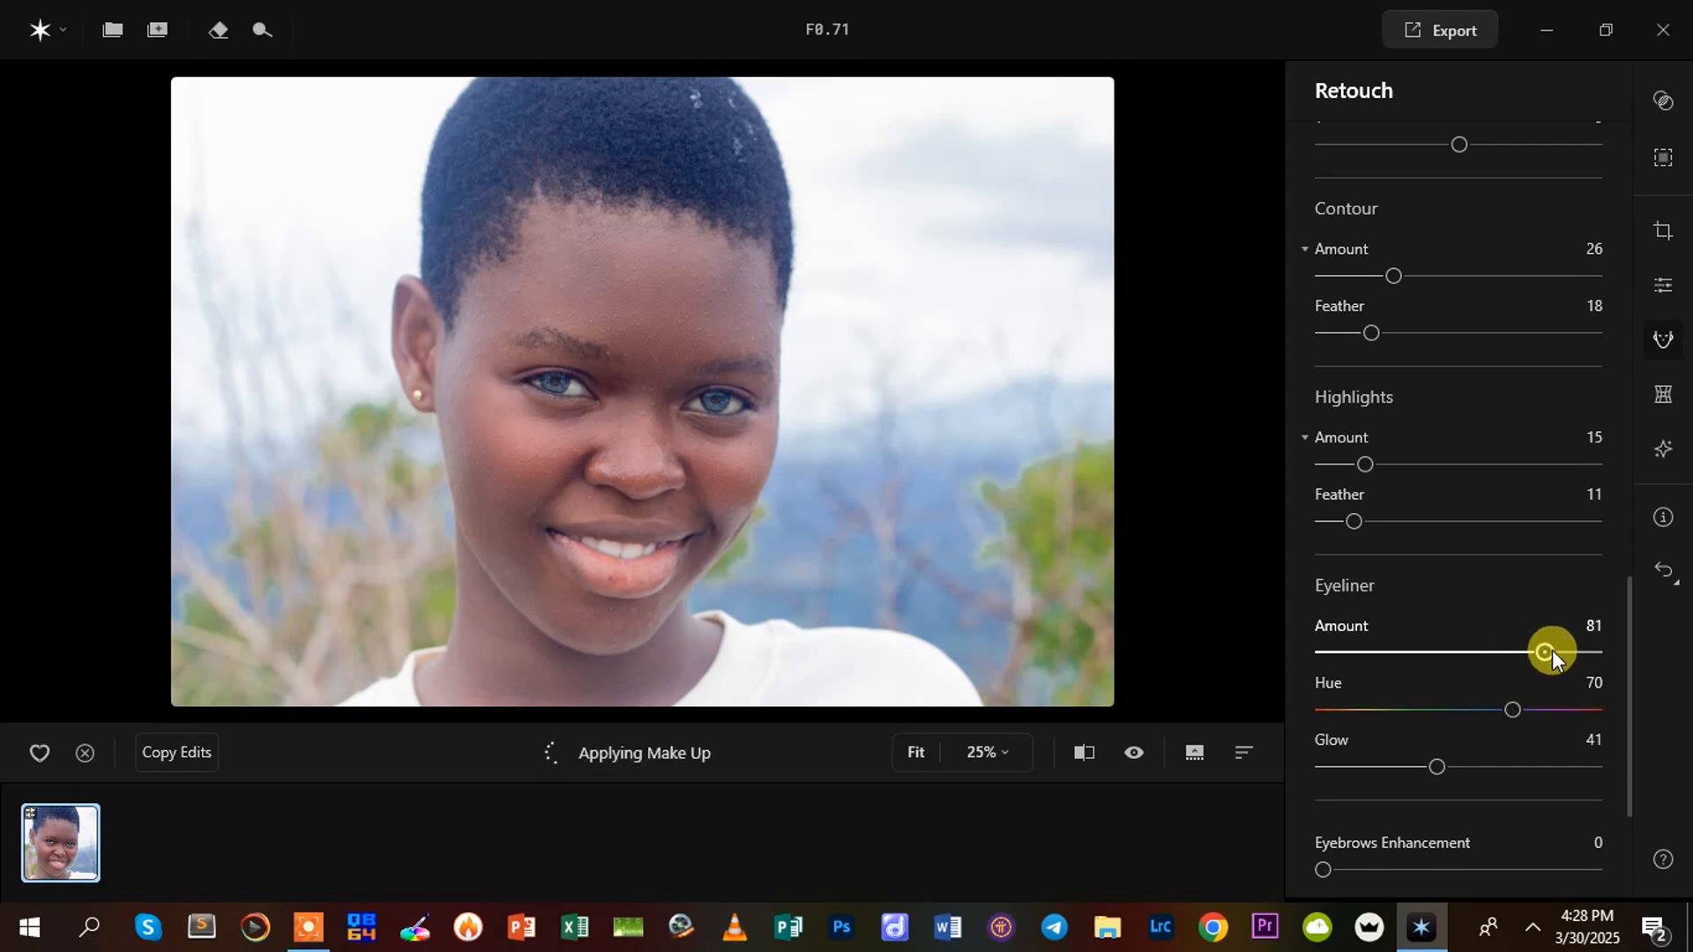
Set Eyebrows Enhancement to 50, trying 32 and 100 along the way
{"action": "scroll", "coordinate": [1629, 700], "scroll_direction": "down", "scroll_amount": 3}
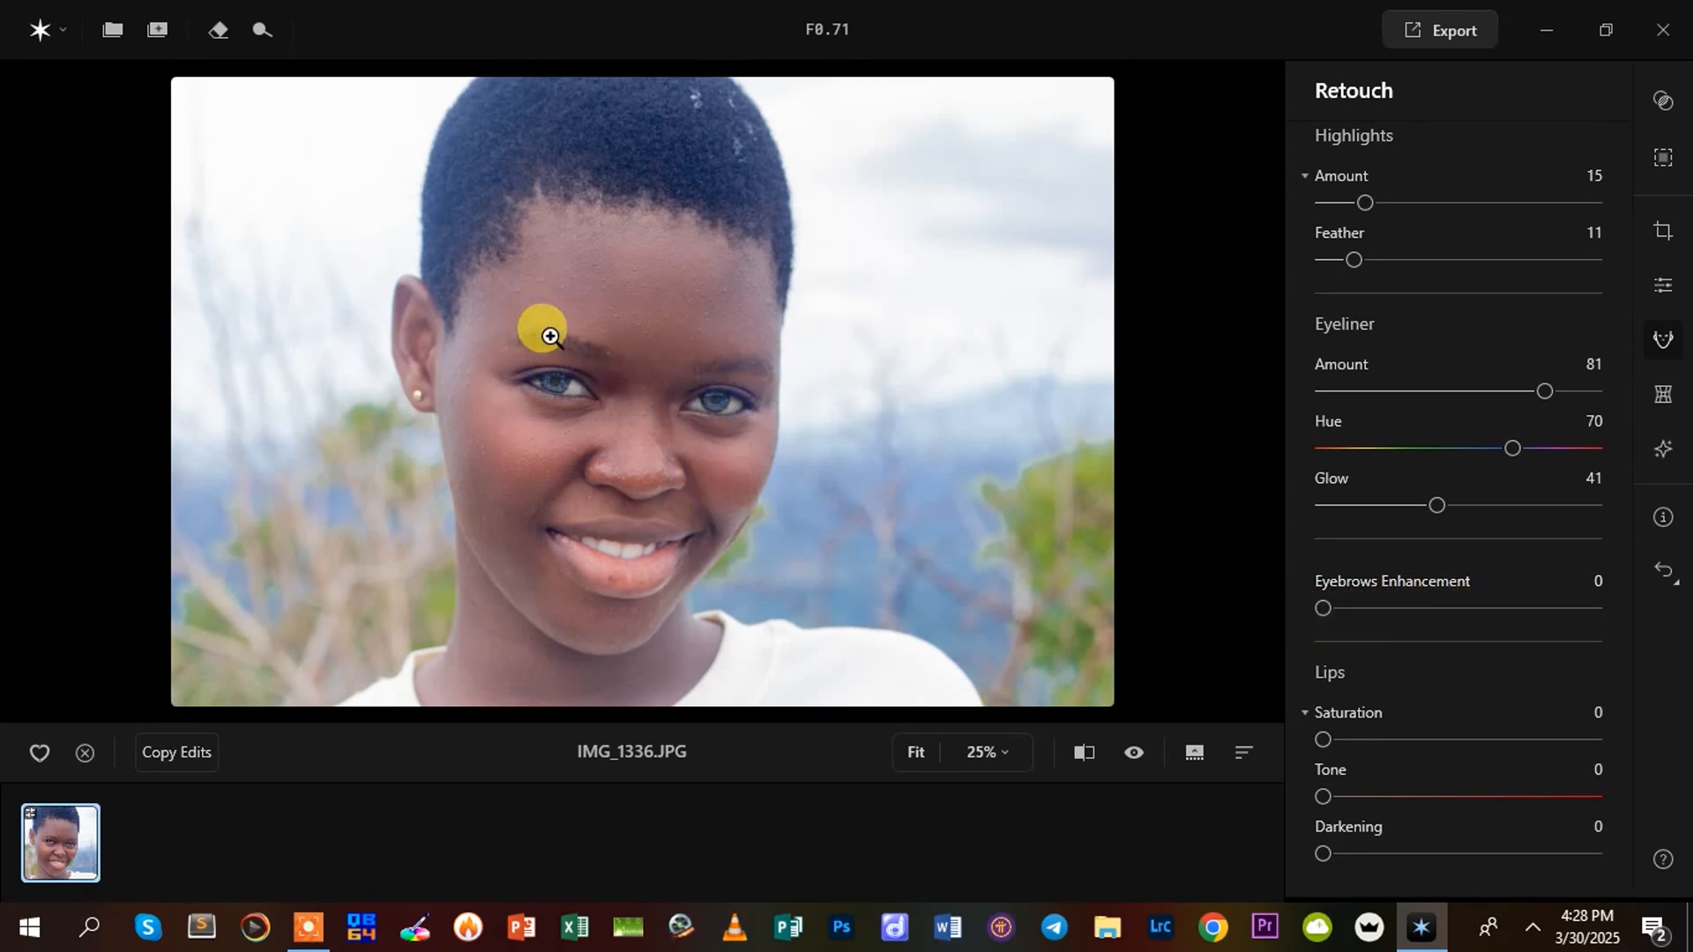
{"action": "left_click_drag", "start_coordinate": [1323, 607], "coordinate": [1416, 605]}
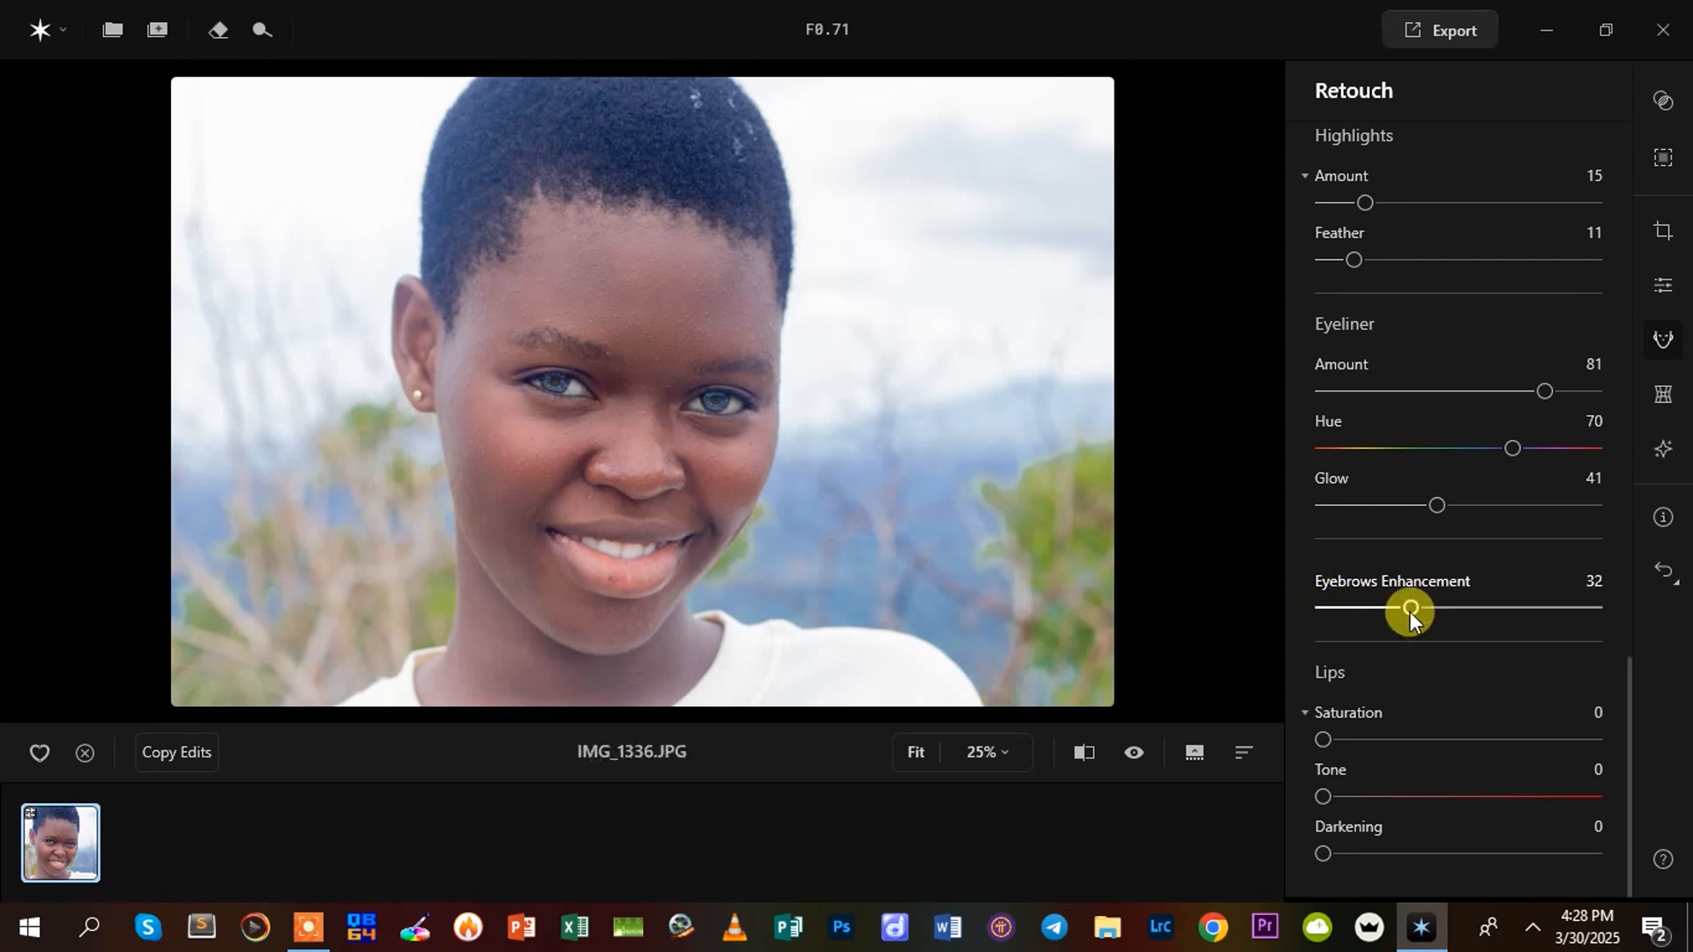
{"action": "left_click_drag", "start_coordinate": [1409, 608], "coordinate": [1552, 623]}
{"action": "left_click_drag", "start_coordinate": [1569, 607], "coordinate": [1610, 607]}
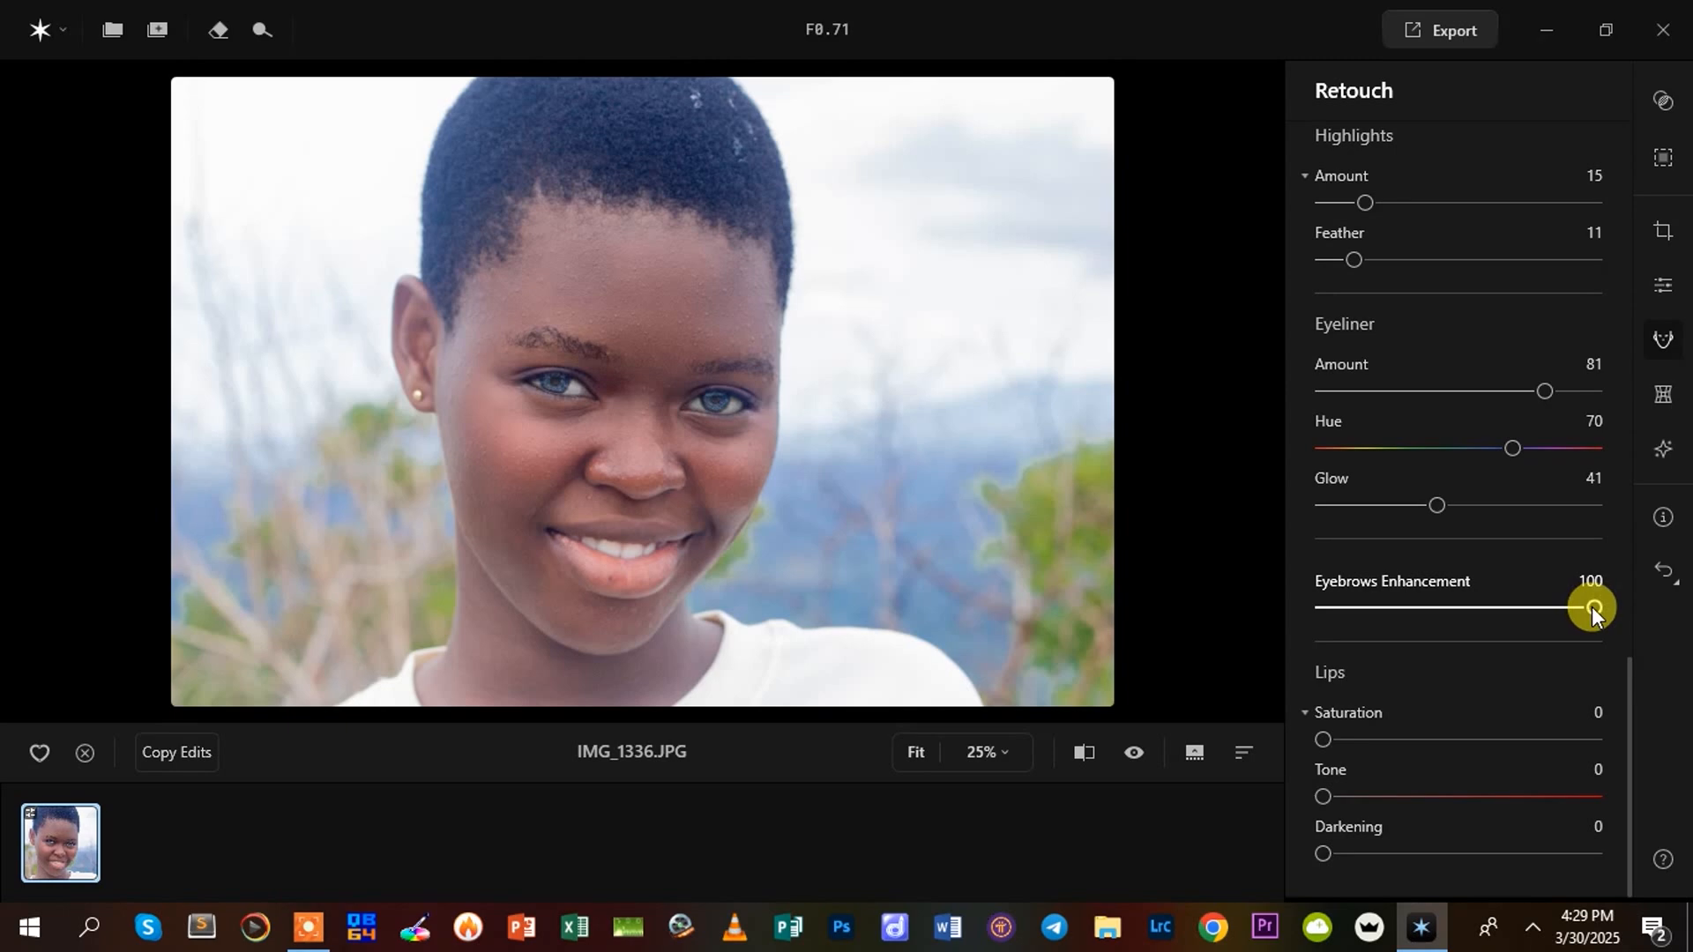
{"action": "left_click_drag", "start_coordinate": [1598, 610], "coordinate": [1458, 619]}
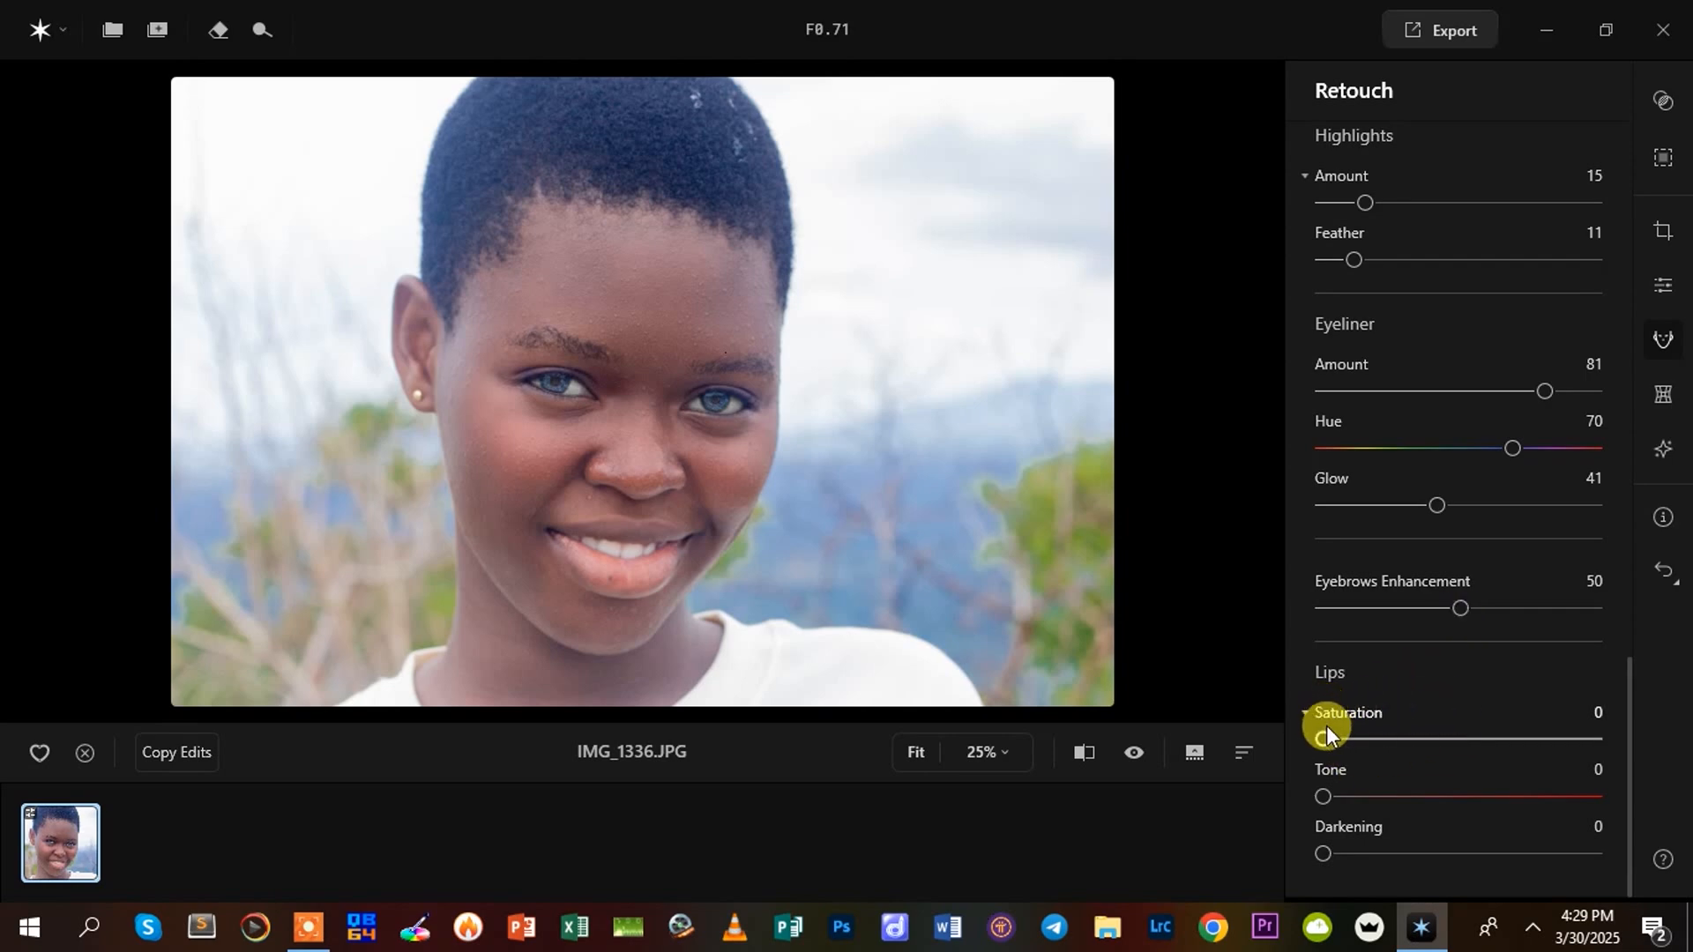
Color the lips with Saturation 47, Tone 21 and Darkening 8, comparing tone values up to 100
{"action": "left_click_drag", "start_coordinate": [1322, 739], "coordinate": [1490, 749]}
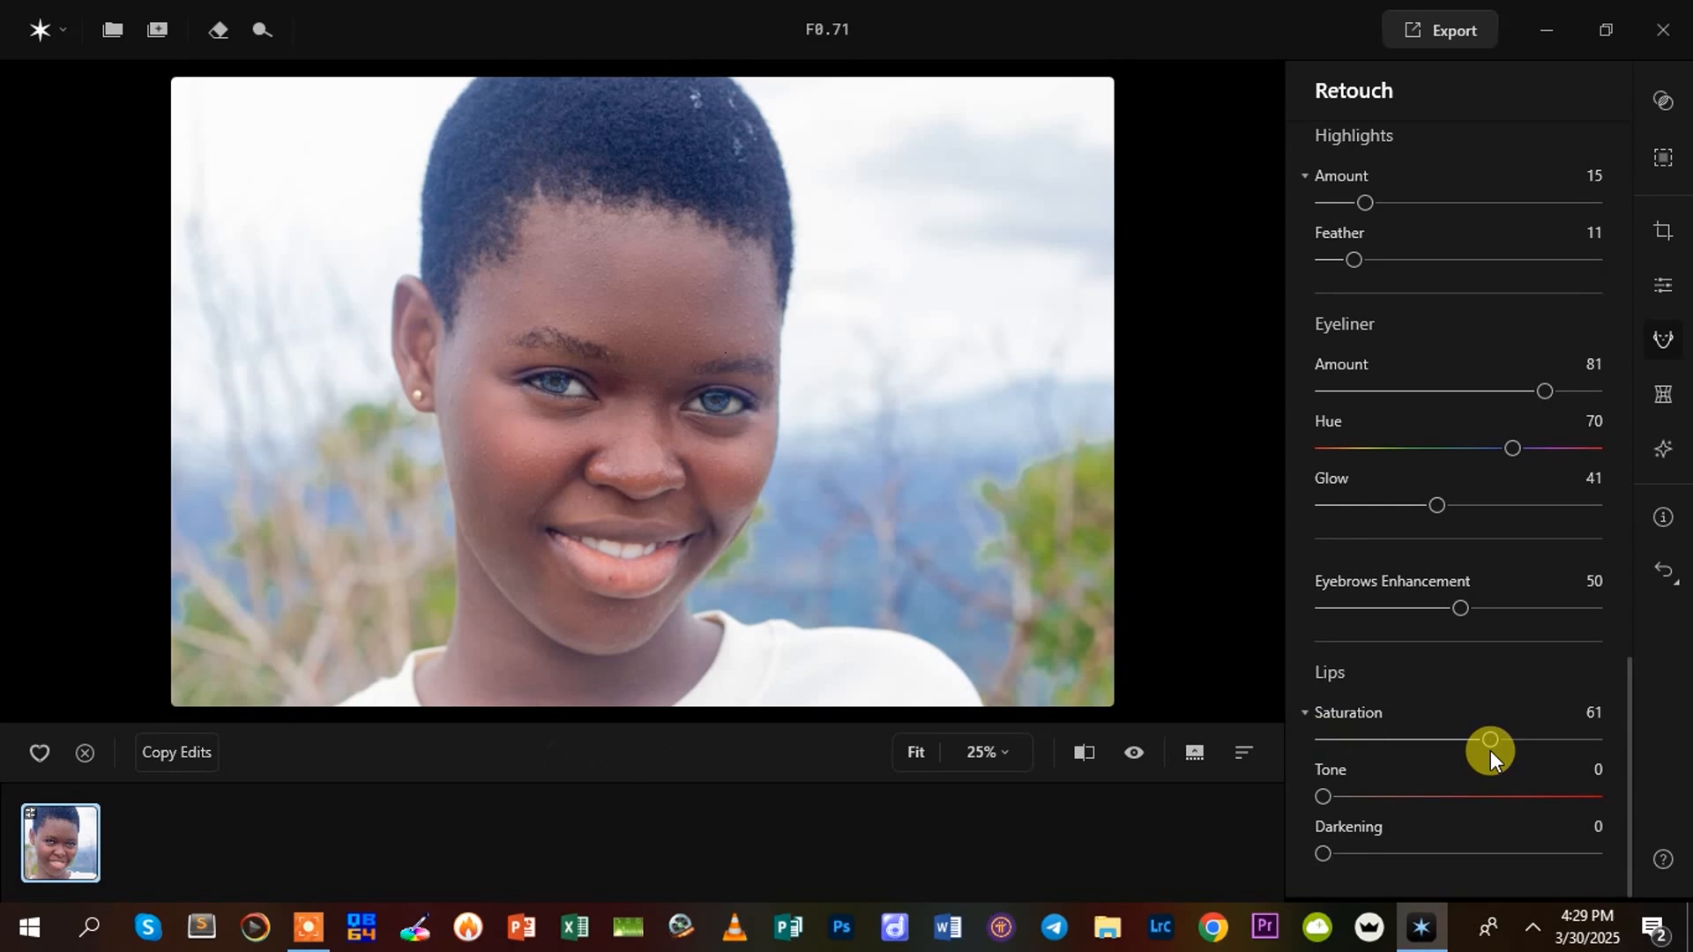
{"action": "mouse_move", "coordinate": [1490, 749]}
{"action": "left_mouse_down"}
{"action": "mouse_move", "coordinate": [1531, 744]}
{"action": "mouse_move", "coordinate": [1489, 741]}
{"action": "left_mouse_up"}
{"action": "left_click_drag", "start_coordinate": [1325, 796], "coordinate": [1466, 796]}
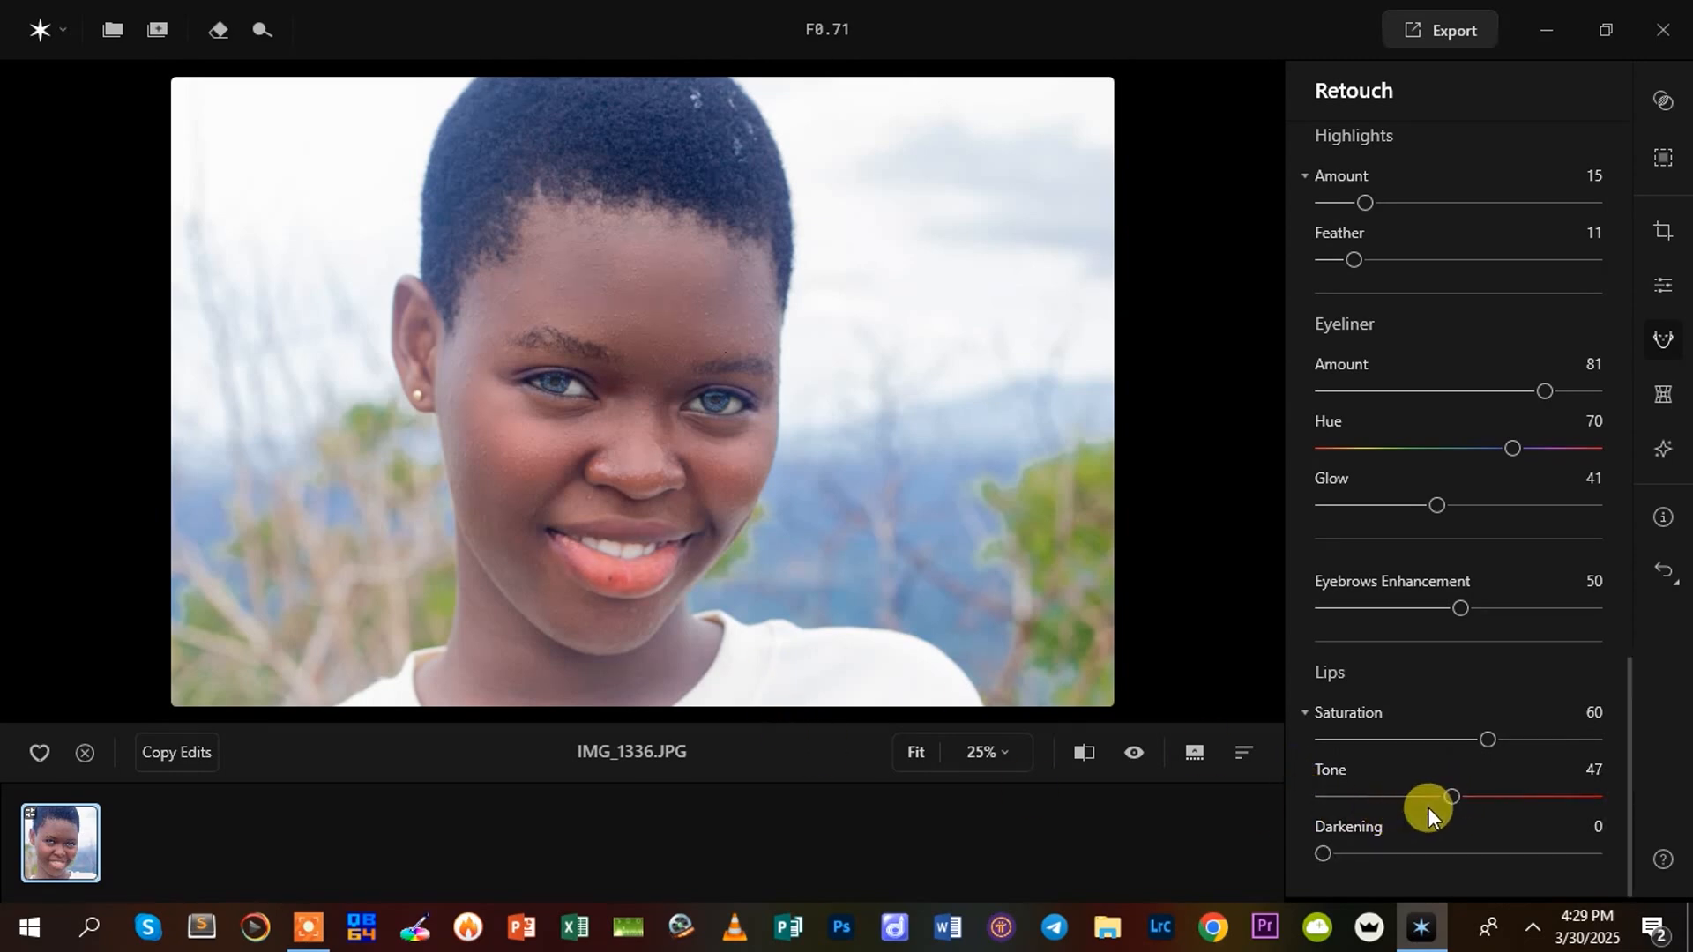
{"action": "left_click_drag", "start_coordinate": [1447, 791], "coordinate": [1600, 797]}
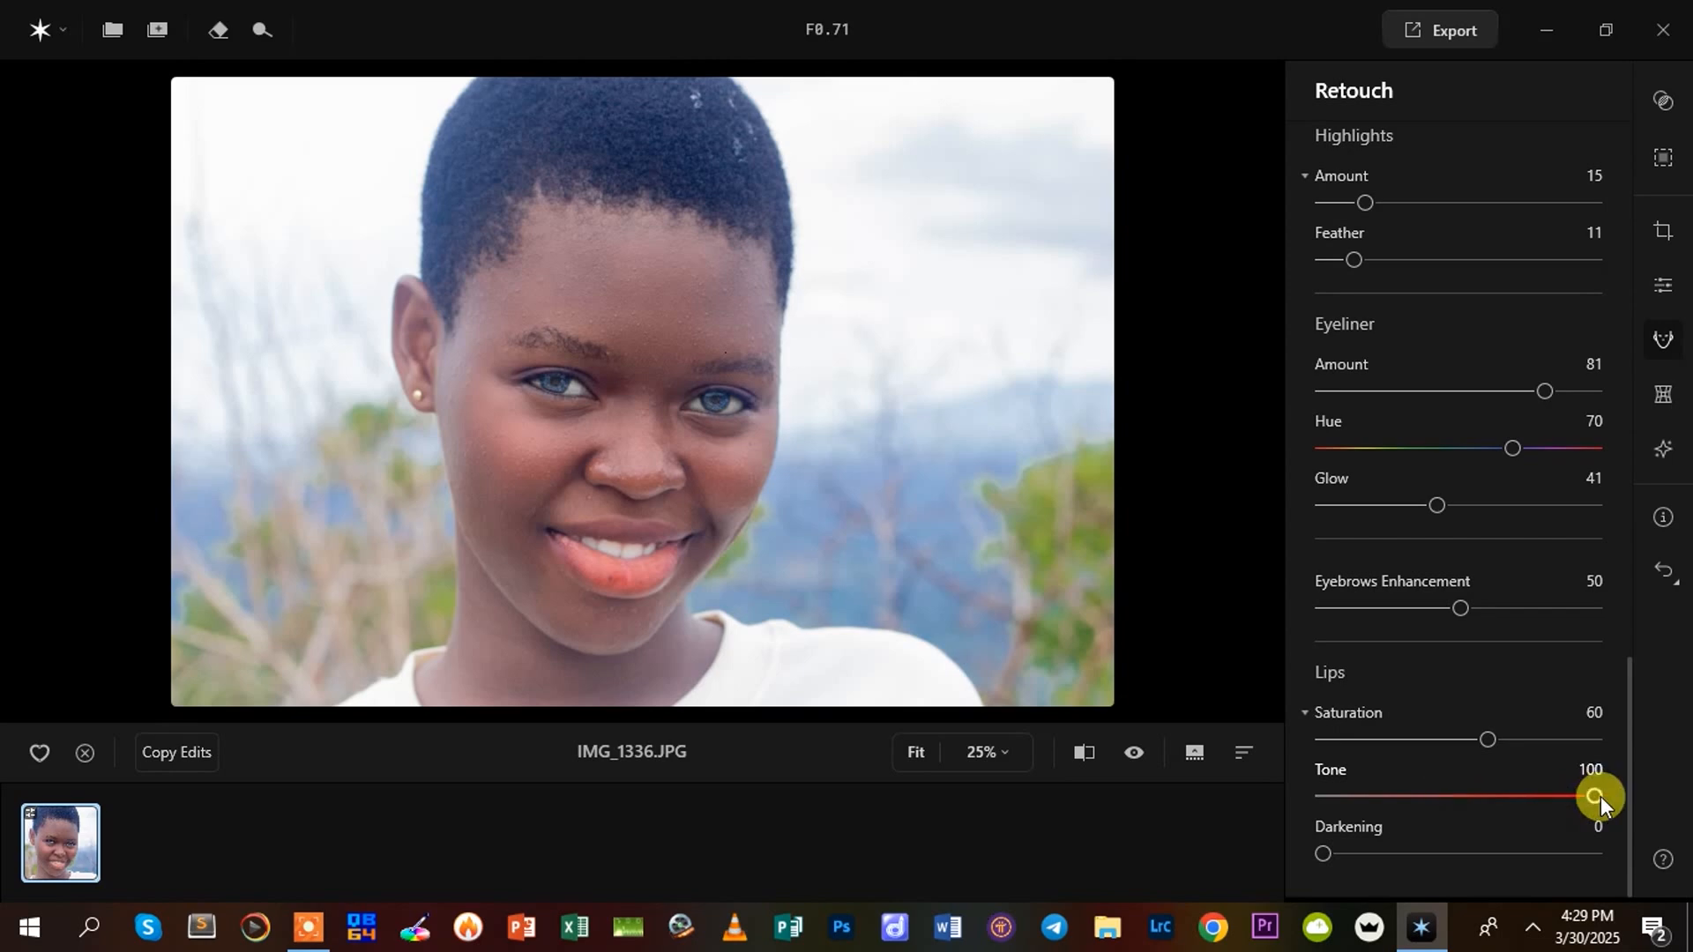
{"action": "left_click_drag", "start_coordinate": [1600, 796], "coordinate": [1600, 796]}
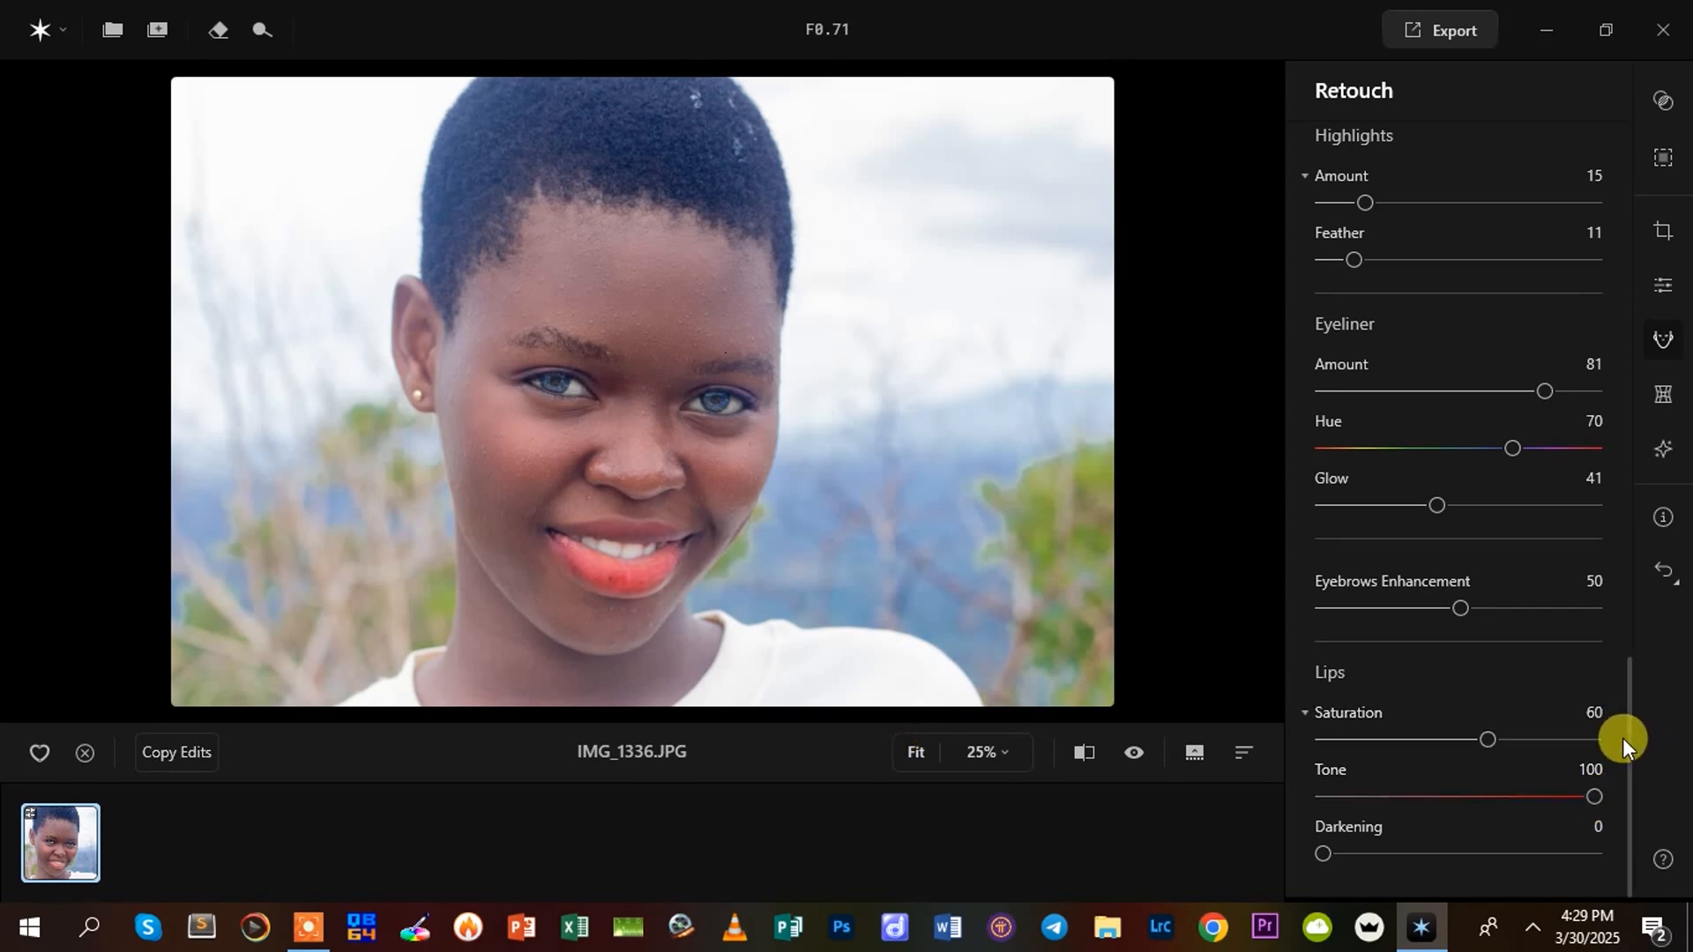
{"action": "left_click_drag", "start_coordinate": [1484, 808], "coordinate": [1368, 809]}
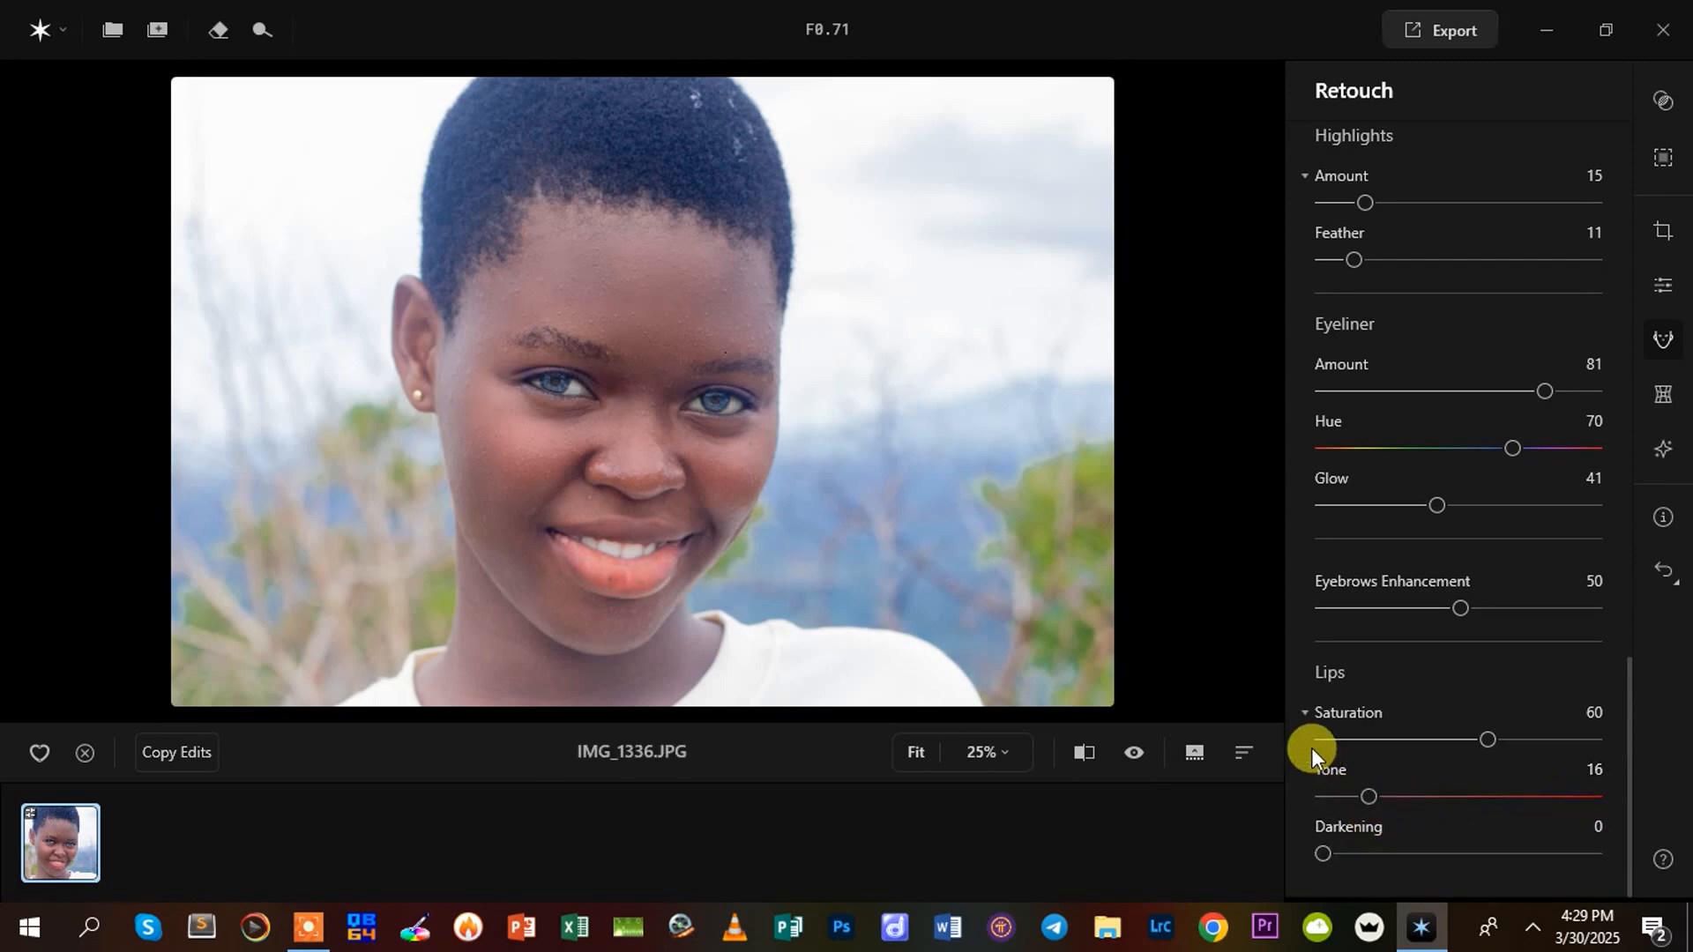
{"action": "left_click_drag", "start_coordinate": [1357, 781], "coordinate": [1384, 793]}
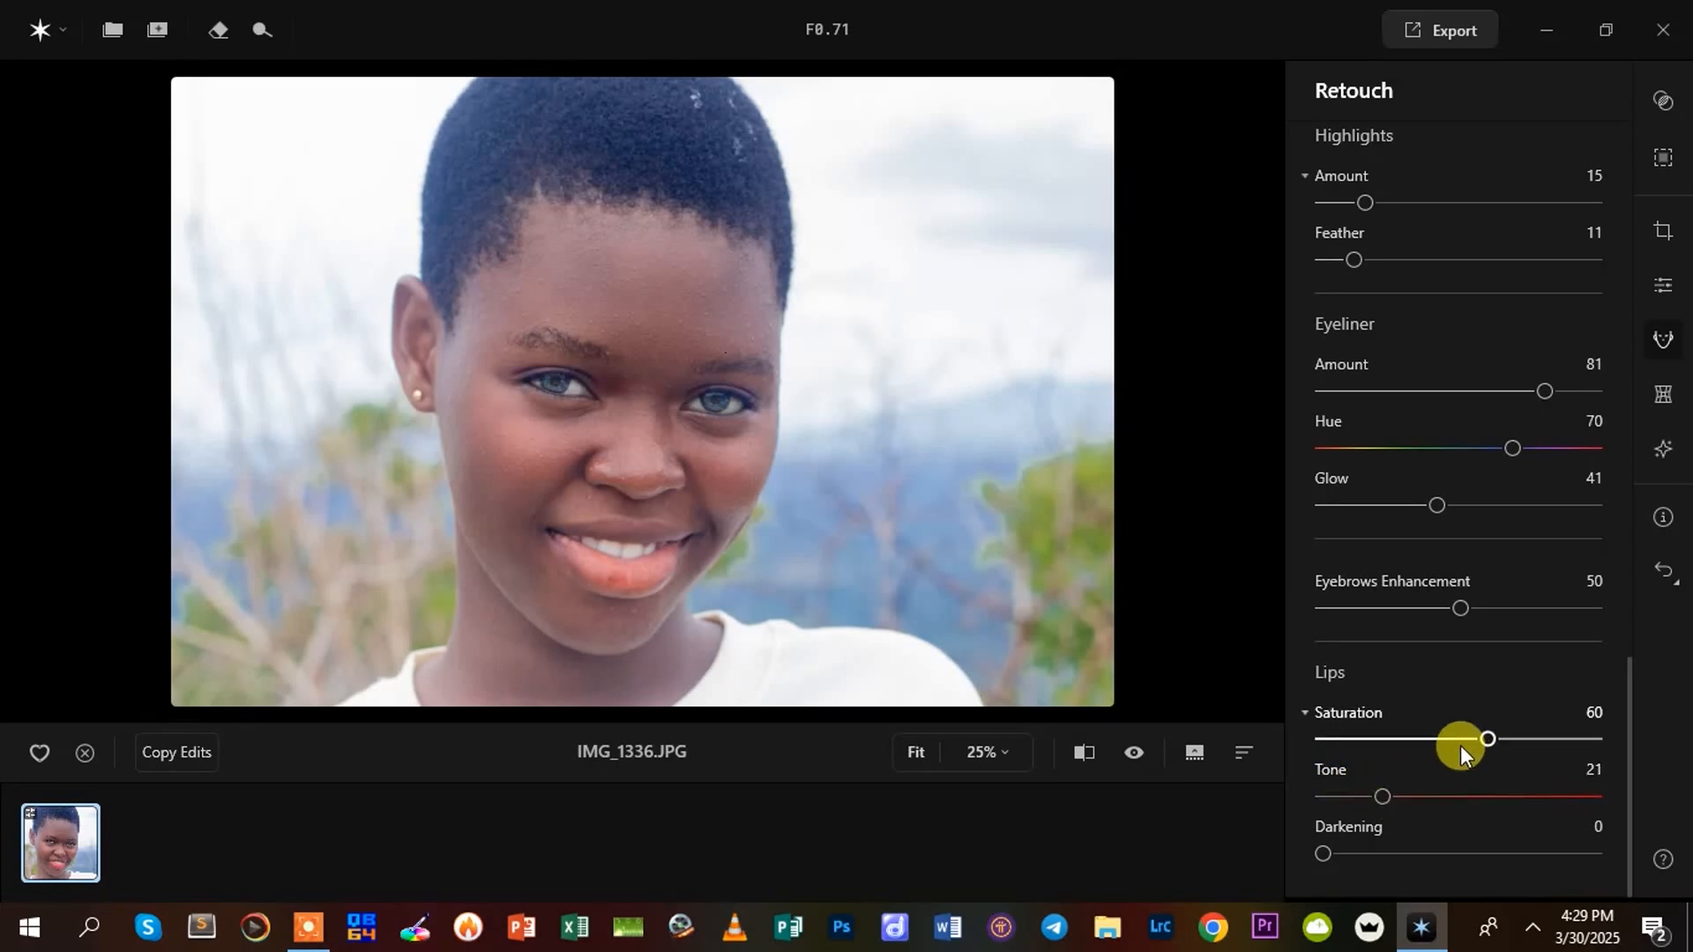
{"action": "left_click_drag", "start_coordinate": [1489, 736], "coordinate": [1454, 737]}
{"action": "left_click_drag", "start_coordinate": [1310, 839], "coordinate": [1344, 849]}
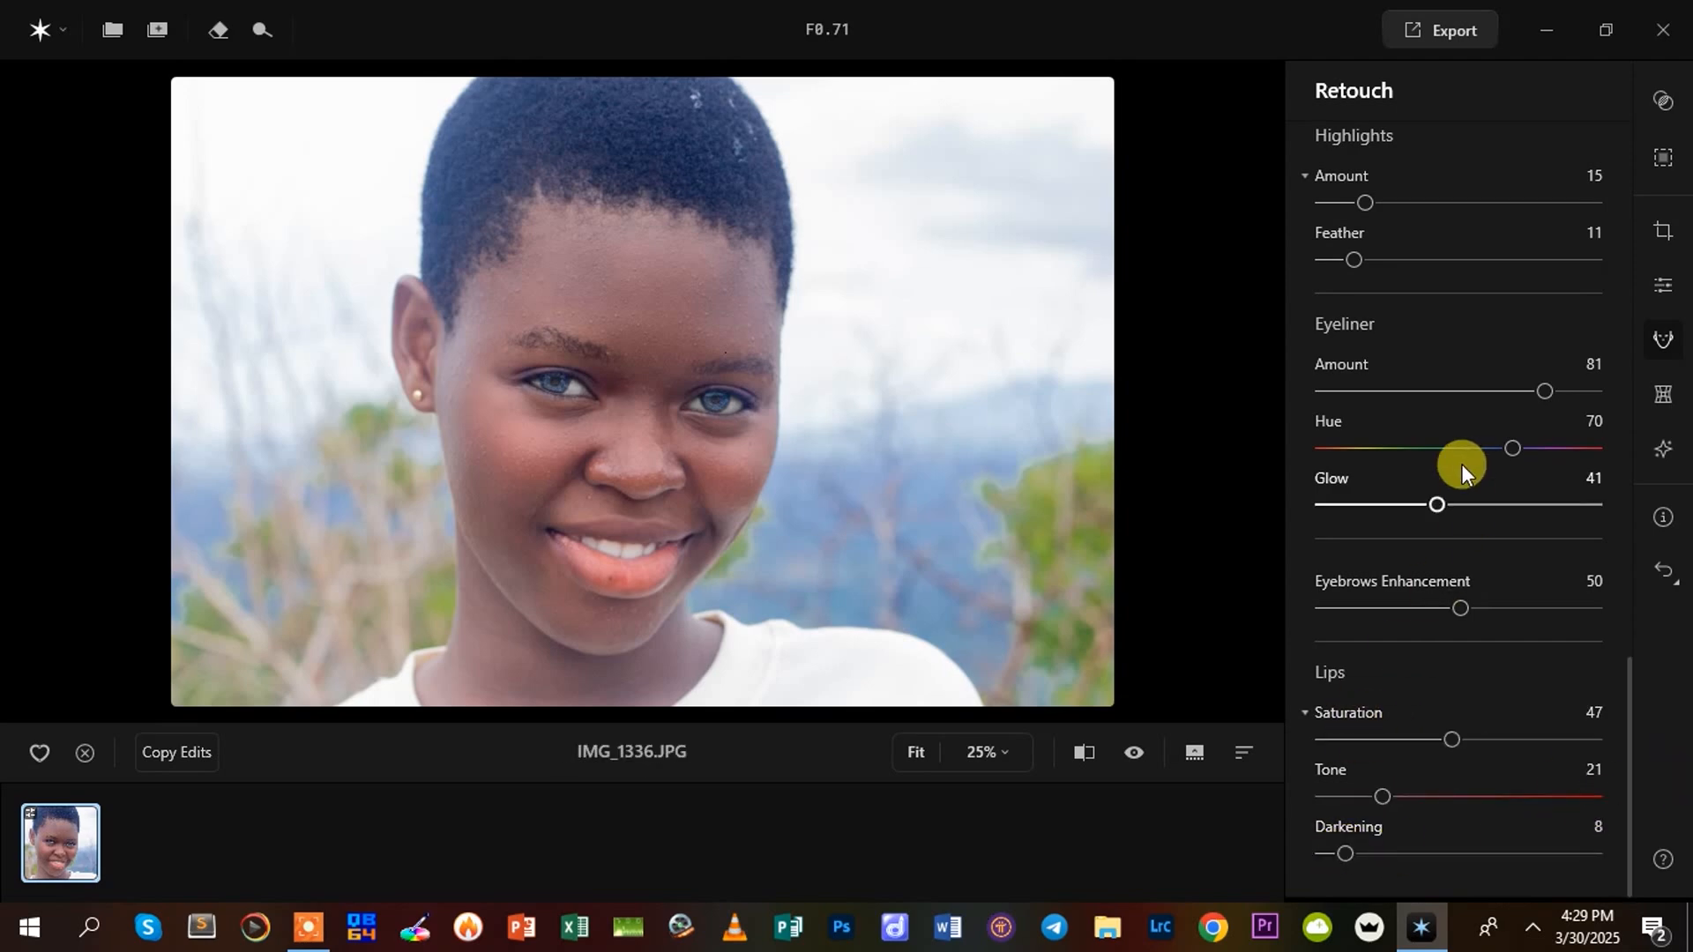
Switch to the Essentials adjustments and warm the white balance with Temperature 2
{"action": "scroll", "coordinate": [1633, 585], "scroll_direction": "up", "scroll_amount": 10}
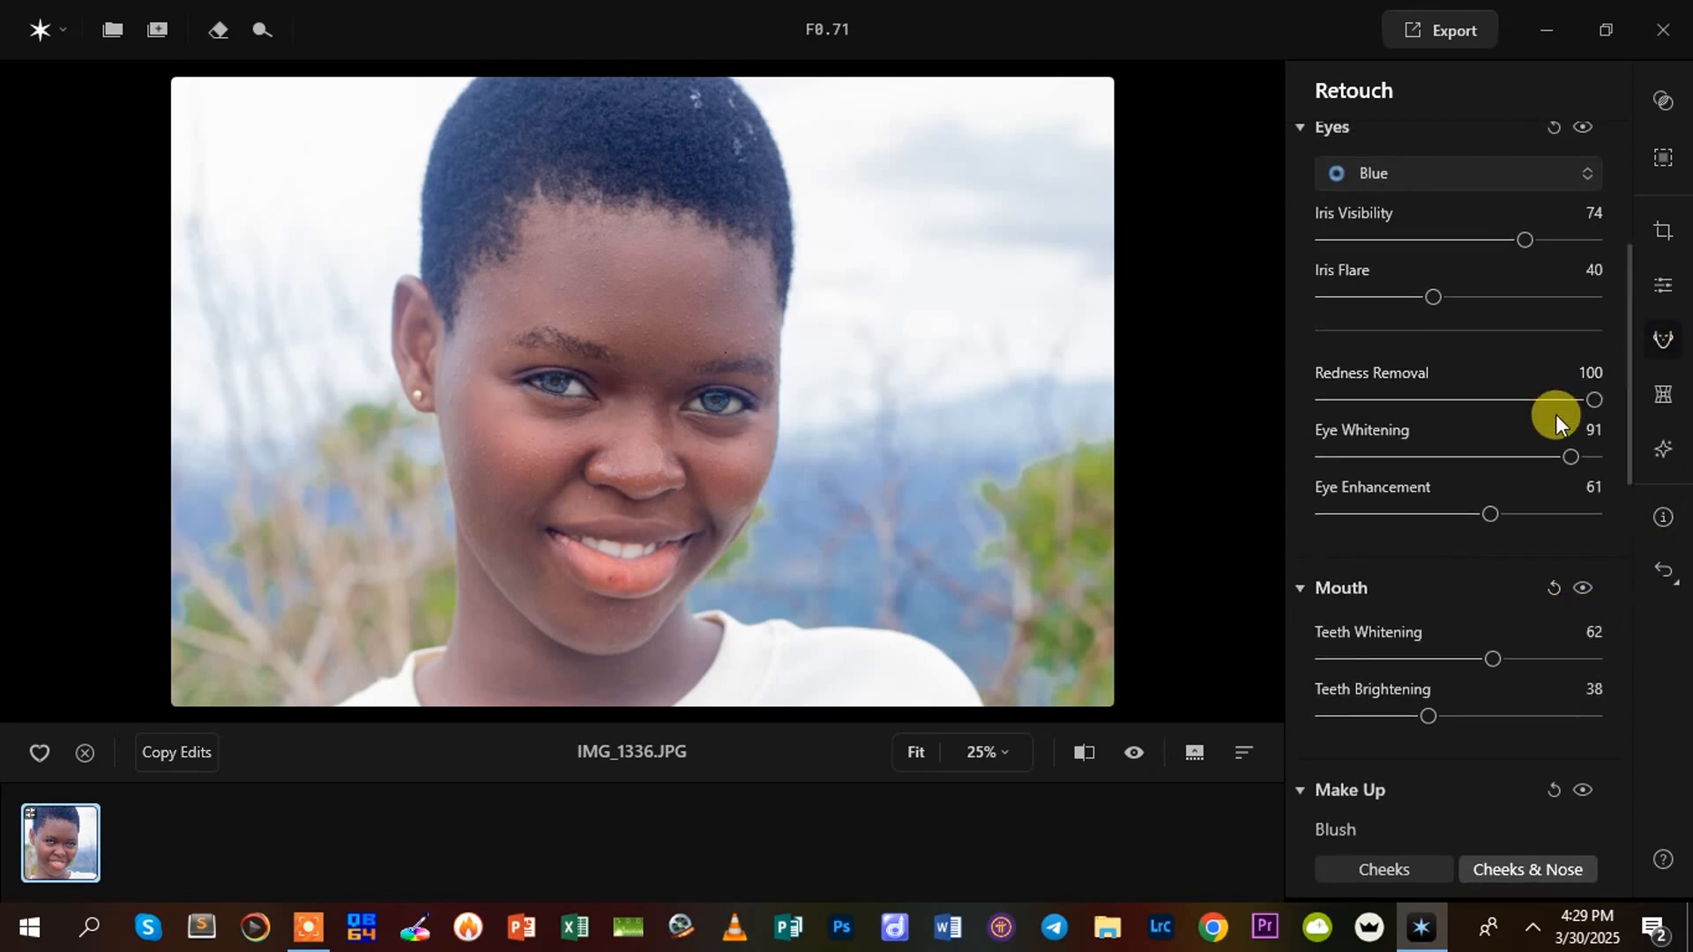
{"action": "left_click", "coordinate": [1666, 295]}
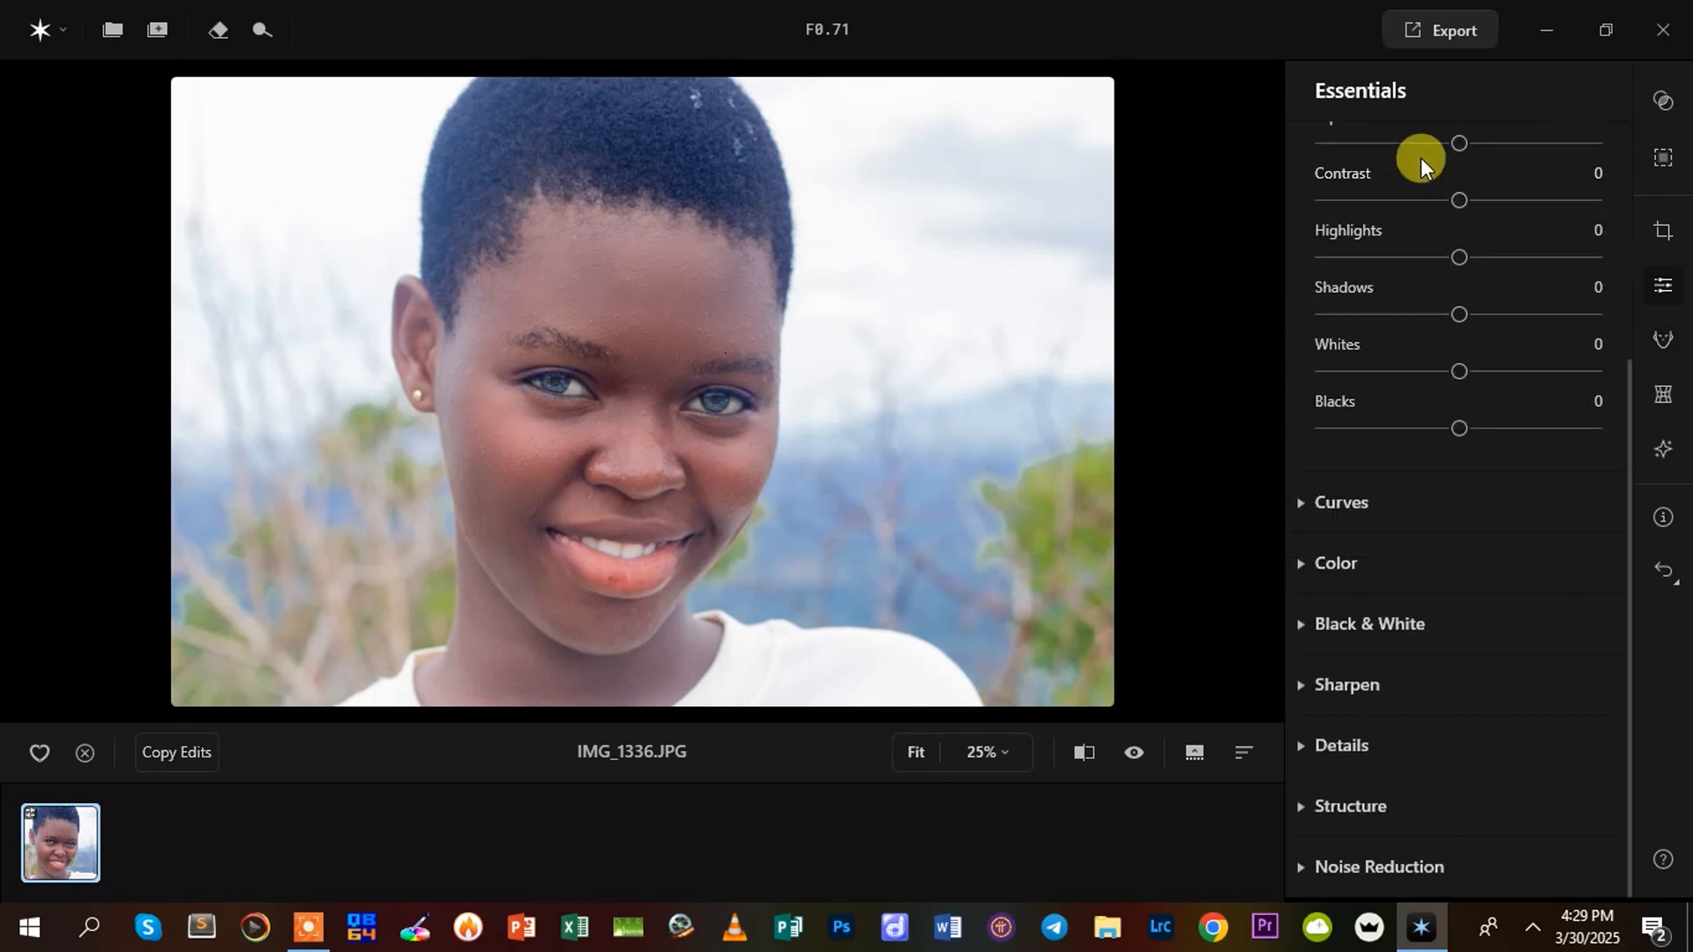
{"action": "scroll", "coordinate": [1619, 335], "scroll_direction": "up", "scroll_amount": 4}
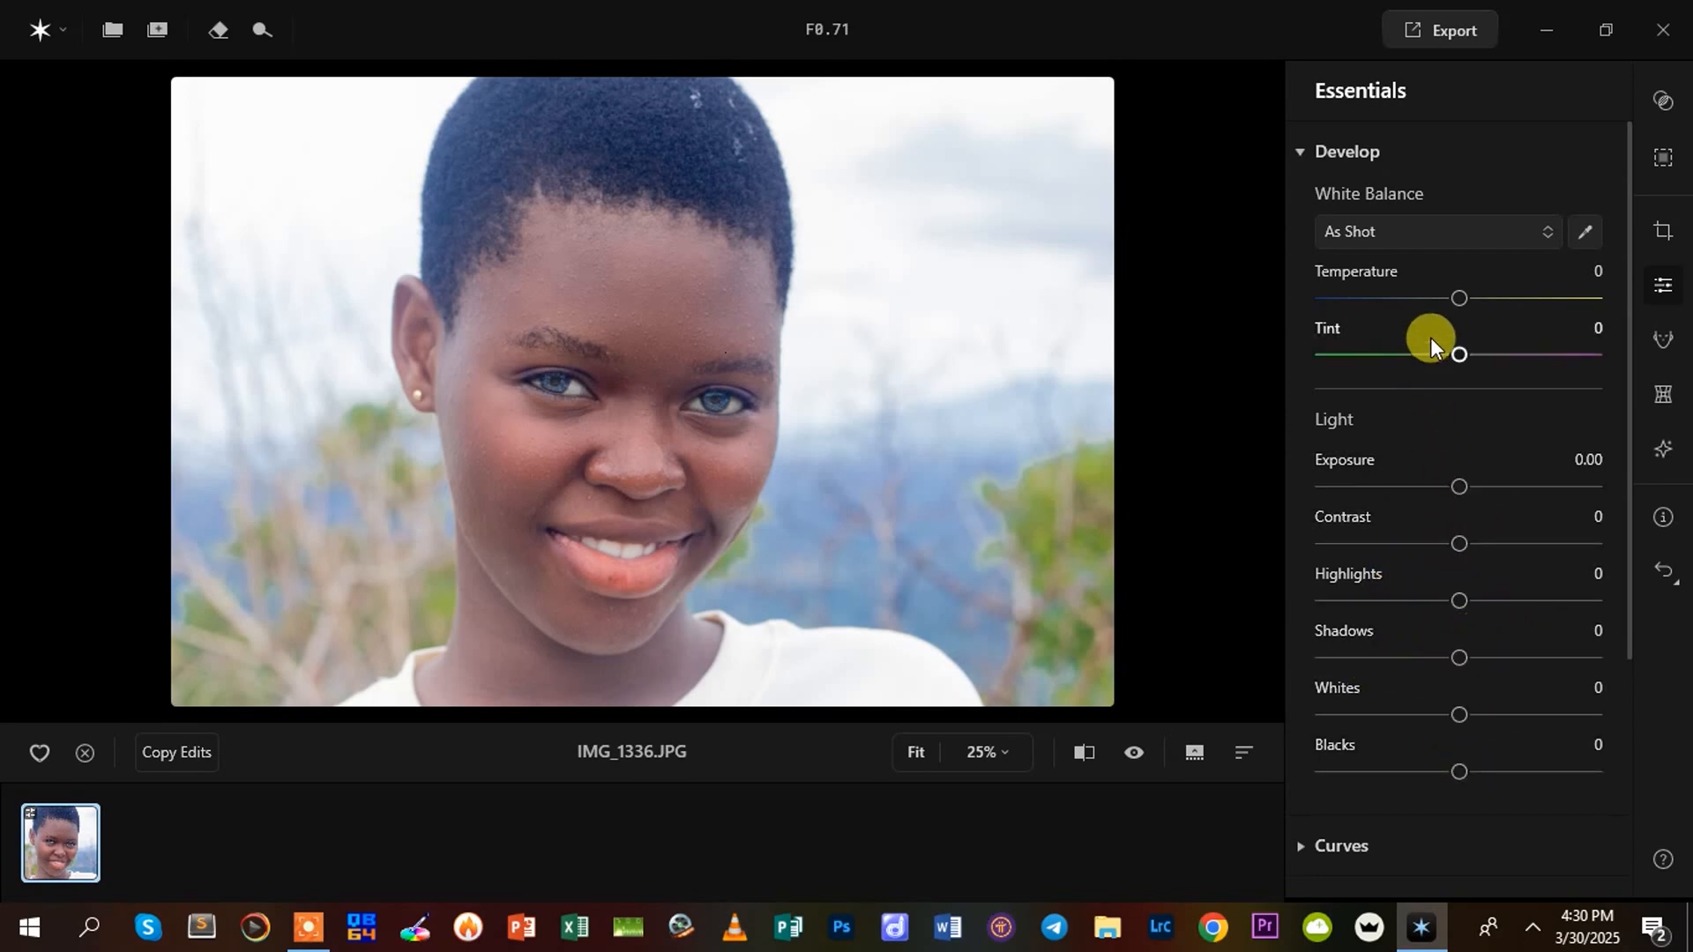
{"action": "left_click_drag", "start_coordinate": [1458, 296], "coordinate": [1463, 299]}
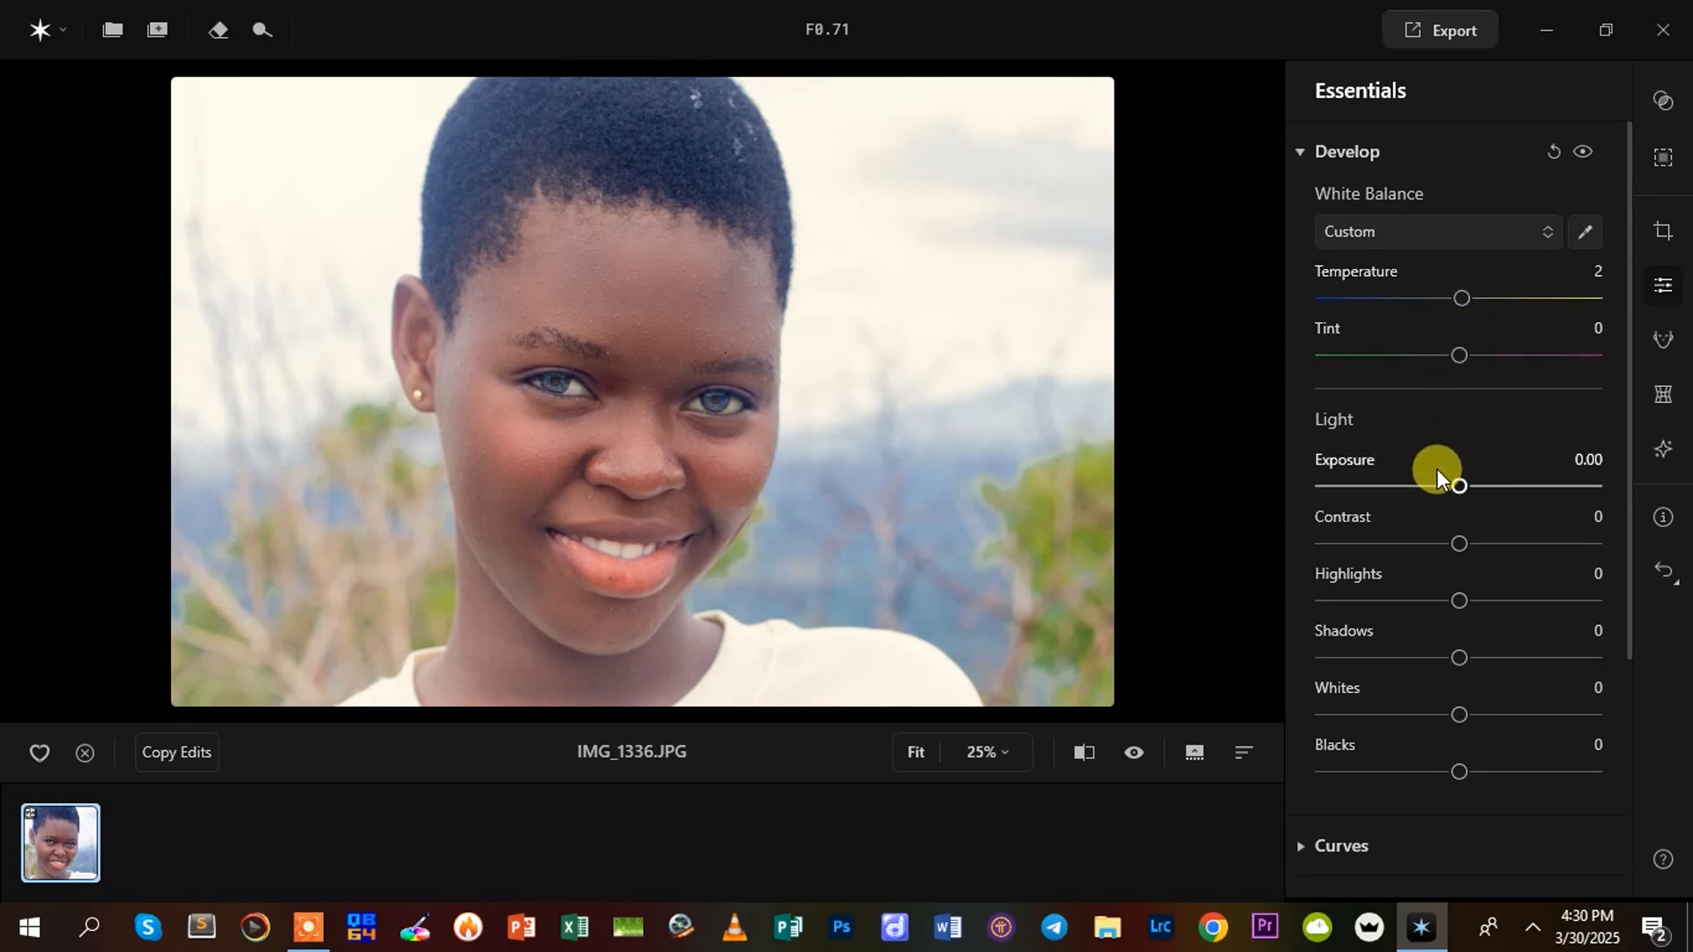
Set the Light values to Exposure -0.64, Contrast 13, Highlights -21, Shadows 14, Whites -35 and Blacks 5
{"action": "mouse_move", "coordinate": [1458, 483]}
{"action": "left_mouse_down"}
{"action": "mouse_move", "coordinate": [1501, 483]}
{"action": "mouse_move", "coordinate": [1441, 483]}
{"action": "left_mouse_up"}
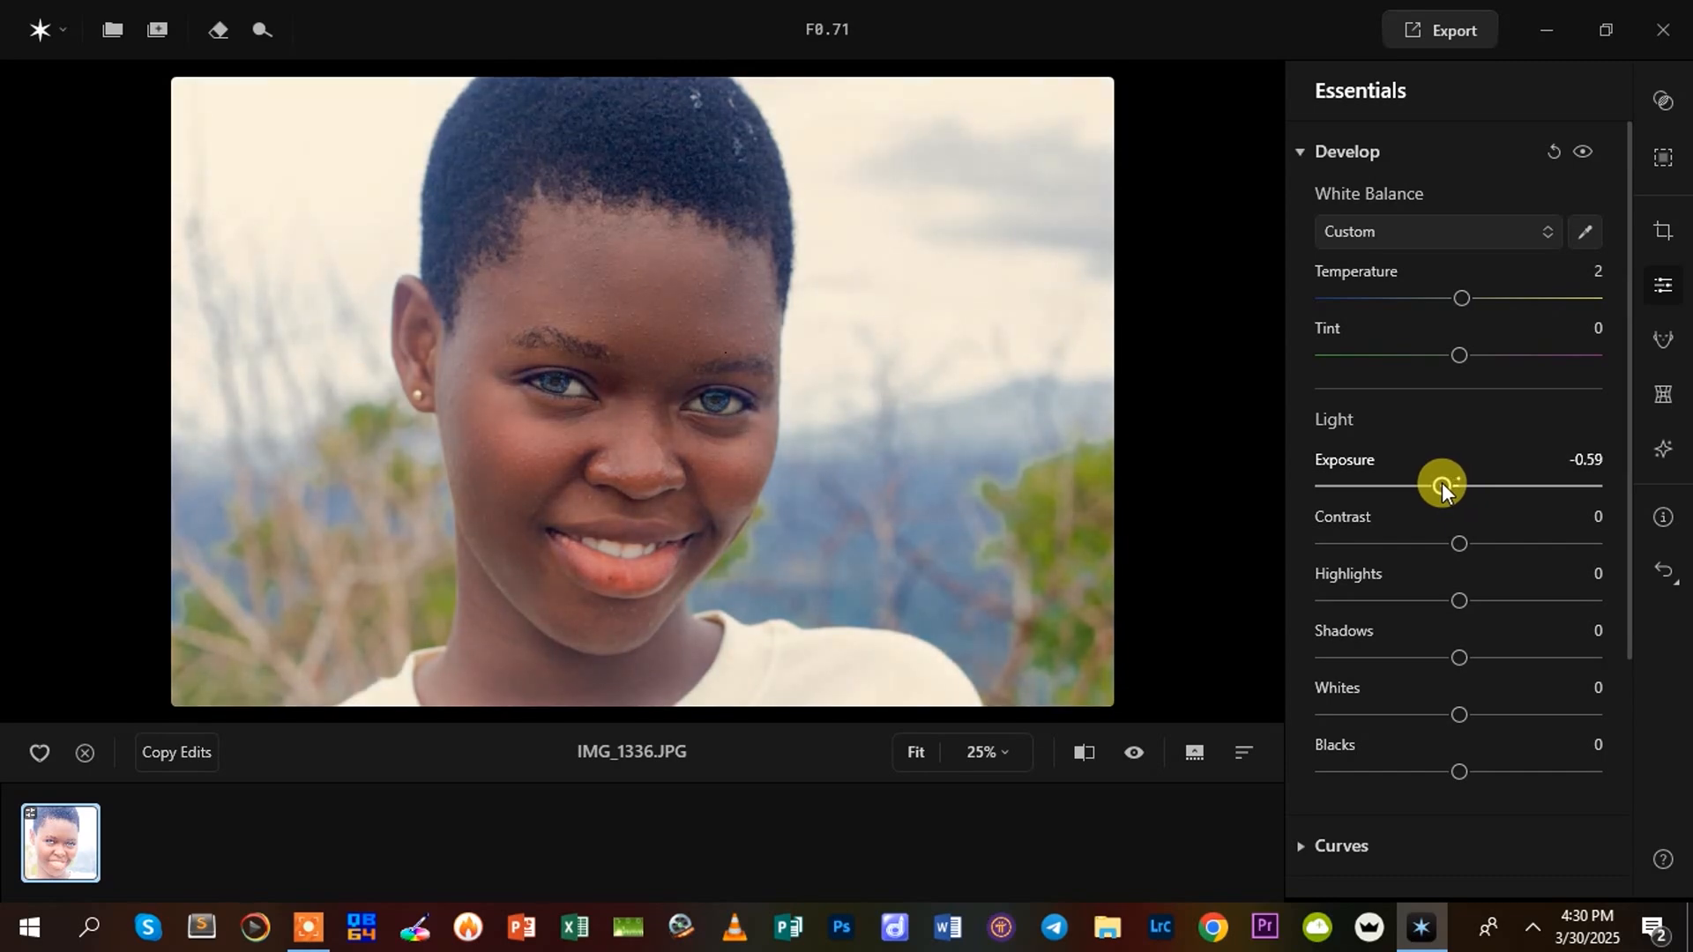
{"action": "left_click_drag", "start_coordinate": [1439, 483], "coordinate": [1427, 484]}
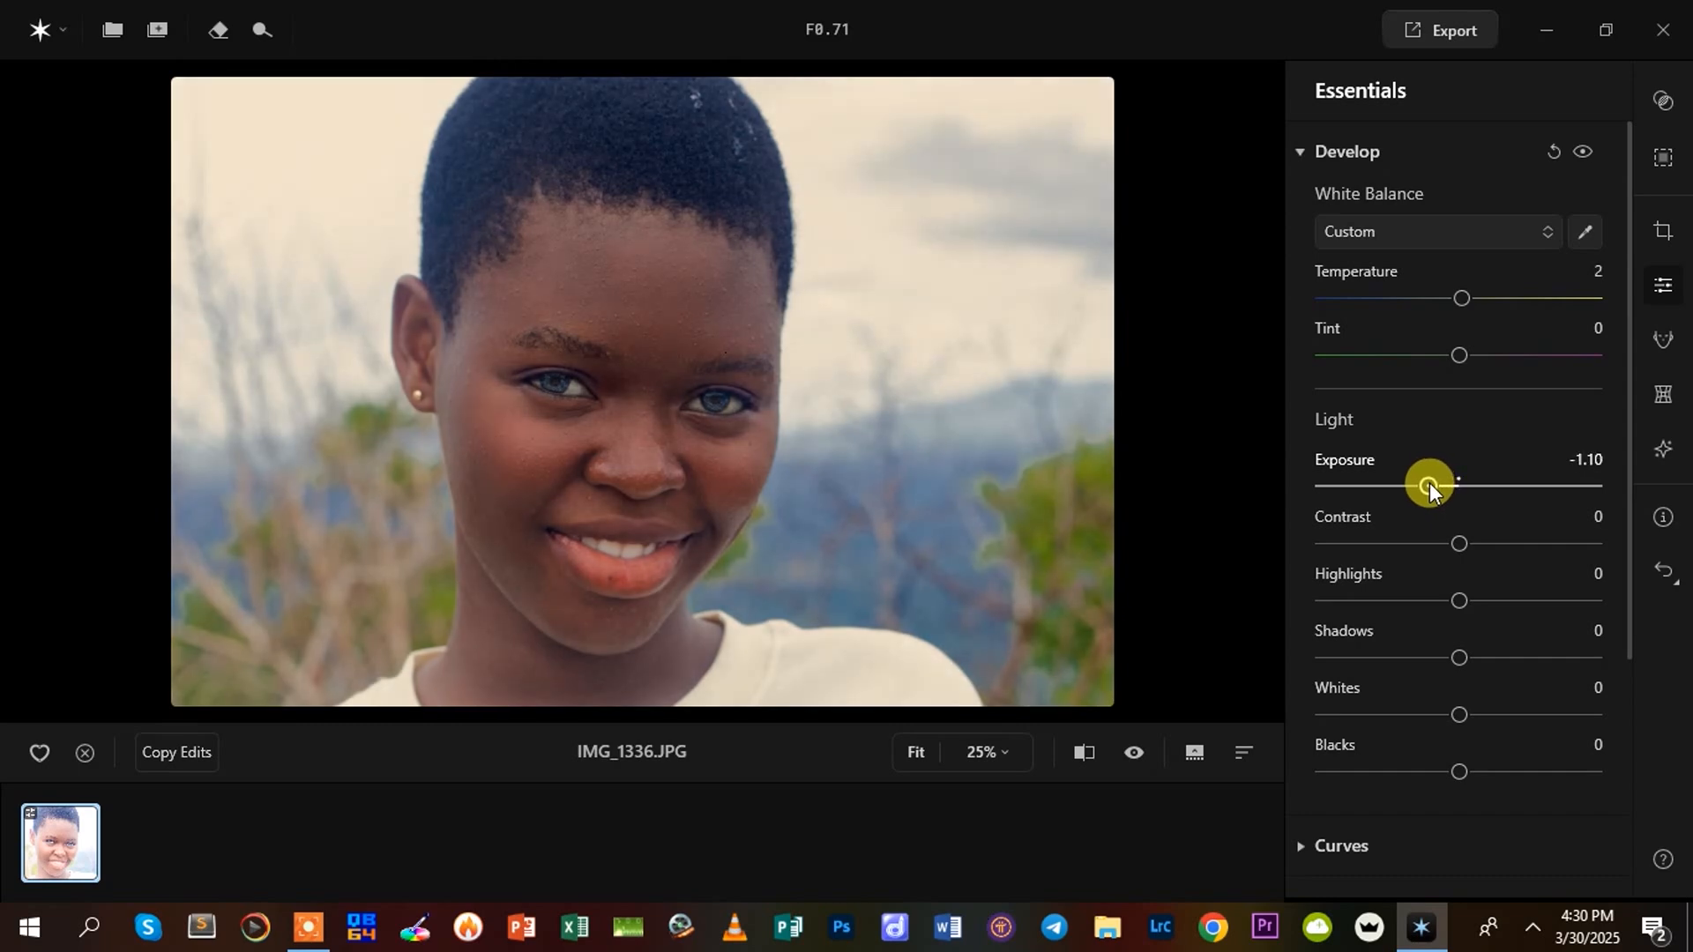
{"action": "left_click_drag", "start_coordinate": [1428, 485], "coordinate": [1443, 487]}
{"action": "left_click_drag", "start_coordinate": [1459, 544], "coordinate": [1479, 670]}
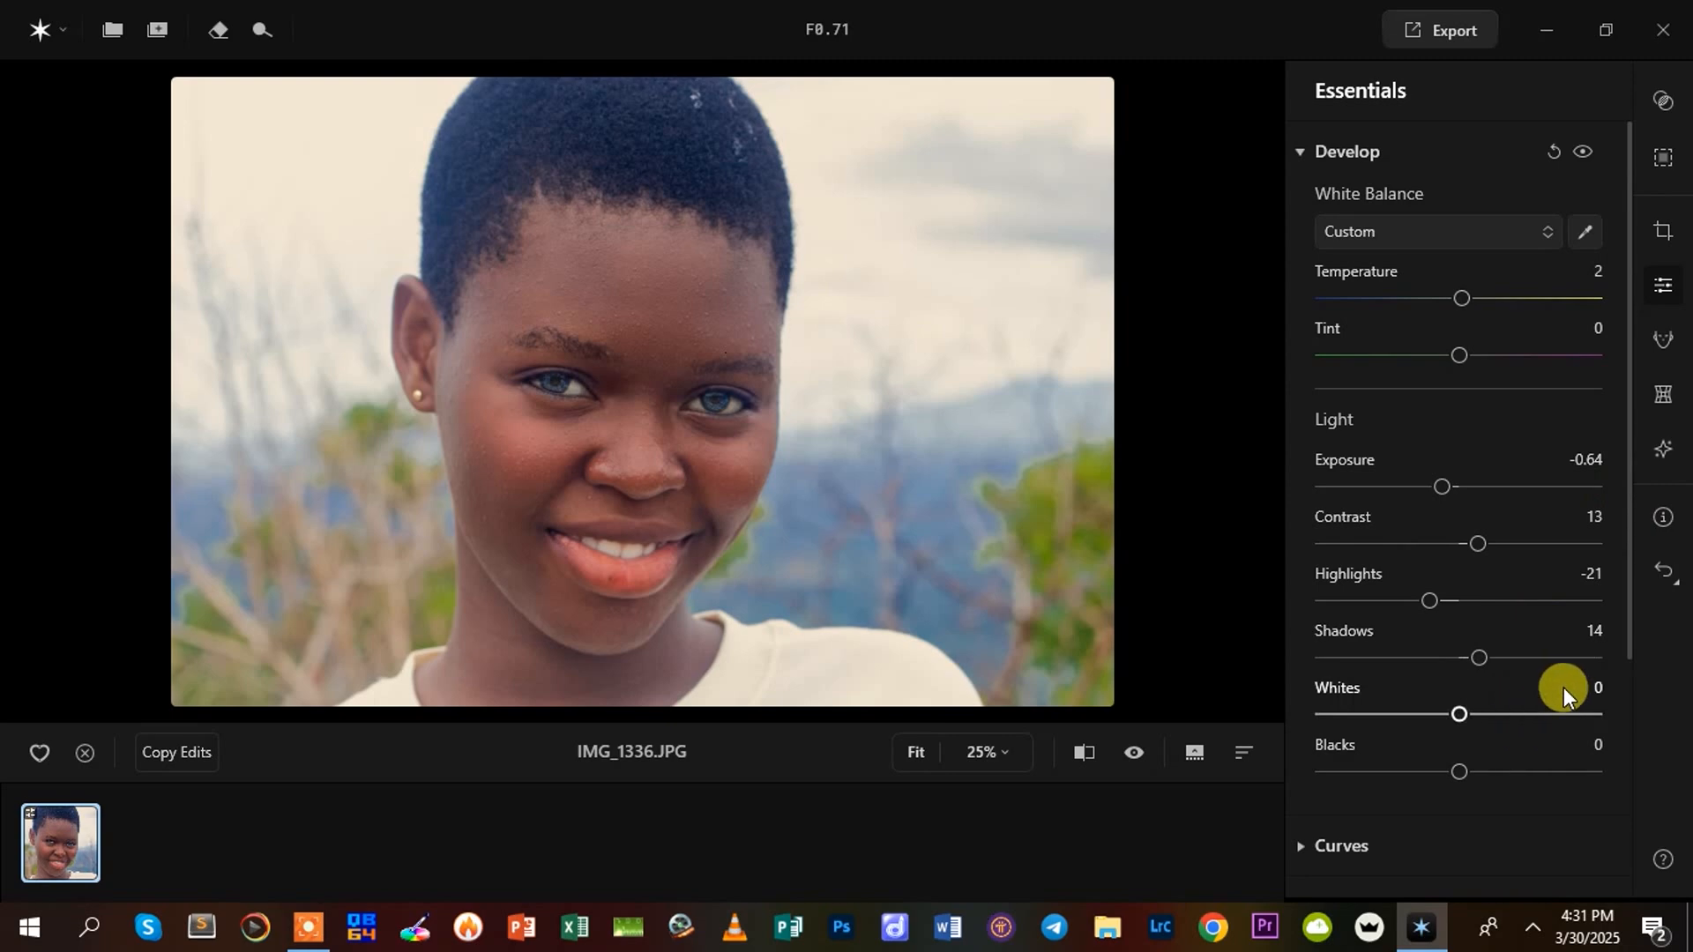
{"action": "left_click_drag", "start_coordinate": [1462, 711], "coordinate": [1473, 795]}
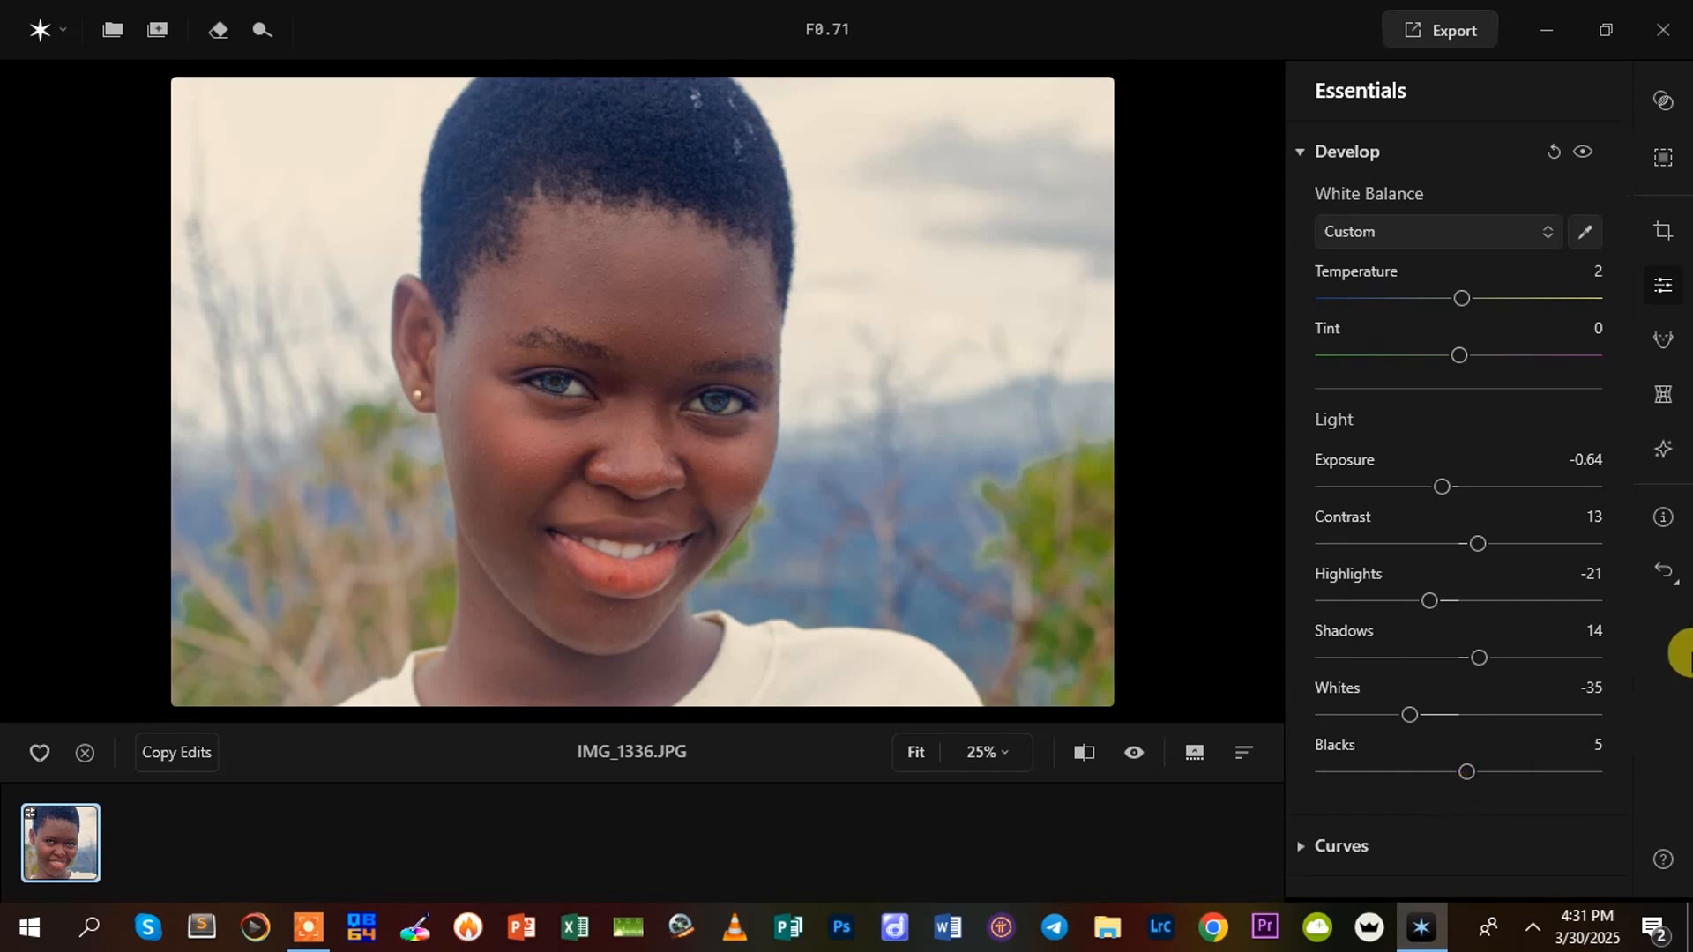
Open Curves and try a slight midtone adjustment on the main tone curve
{"action": "scroll", "coordinate": [1631, 628], "scroll_direction": "down", "scroll_amount": 2}
{"action": "scroll", "coordinate": [1303, 545], "scroll_direction": "down", "scroll_amount": 2}
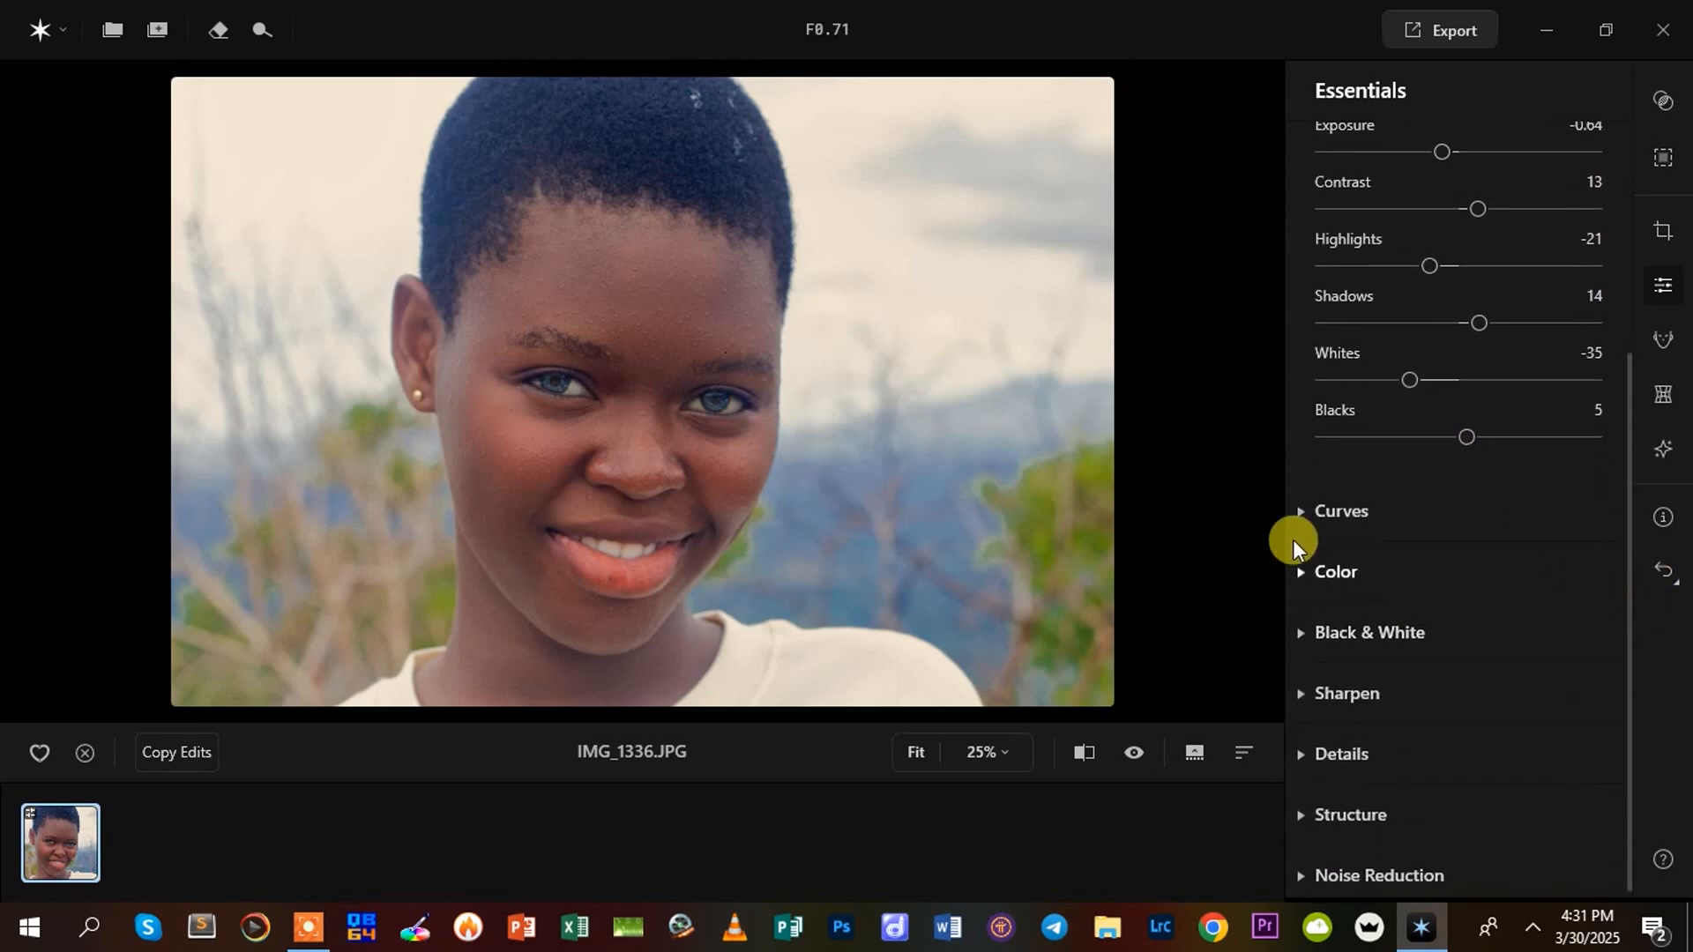
{"action": "left_click", "coordinate": [1301, 507]}
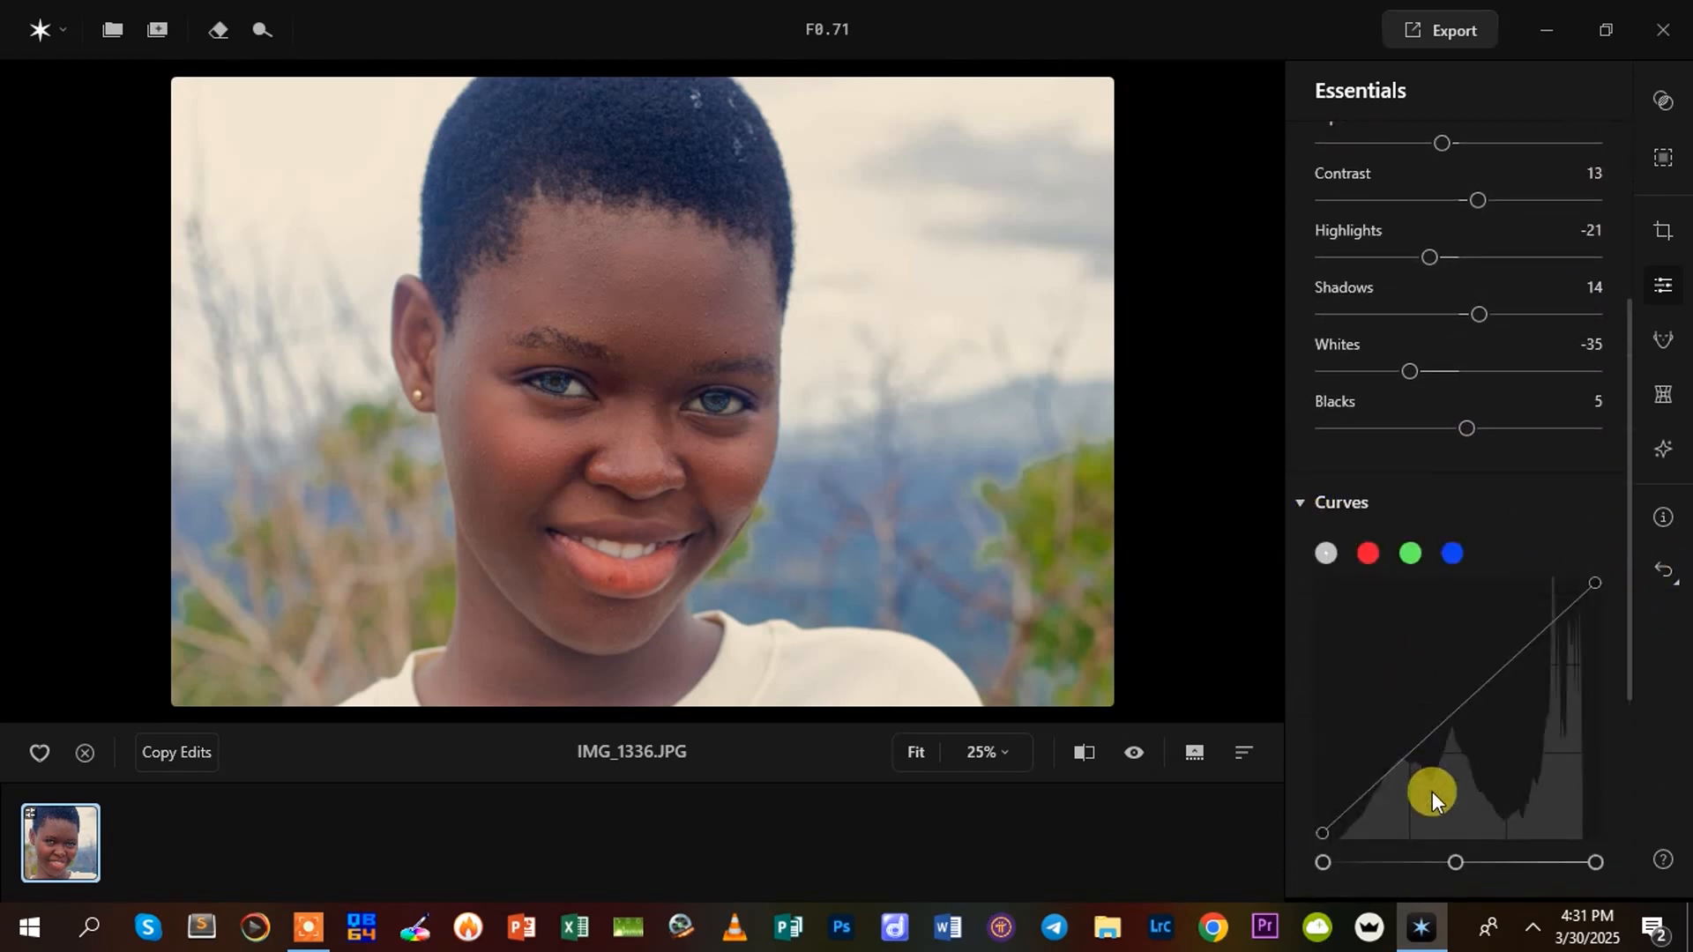
{"action": "mouse_move", "coordinate": [1439, 722]}
{"action": "left_mouse_down"}
{"action": "mouse_move", "coordinate": [1445, 754]}
{"action": "mouse_move", "coordinate": [1418, 717]}
{"action": "mouse_move", "coordinate": [1432, 726]}
{"action": "left_mouse_up"}
Open the Color settings and set Vibrance to 5 and Remove Color Cast to 10
{"action": "scroll", "coordinate": [1624, 676], "scroll_direction": "down", "scroll_amount": 5}
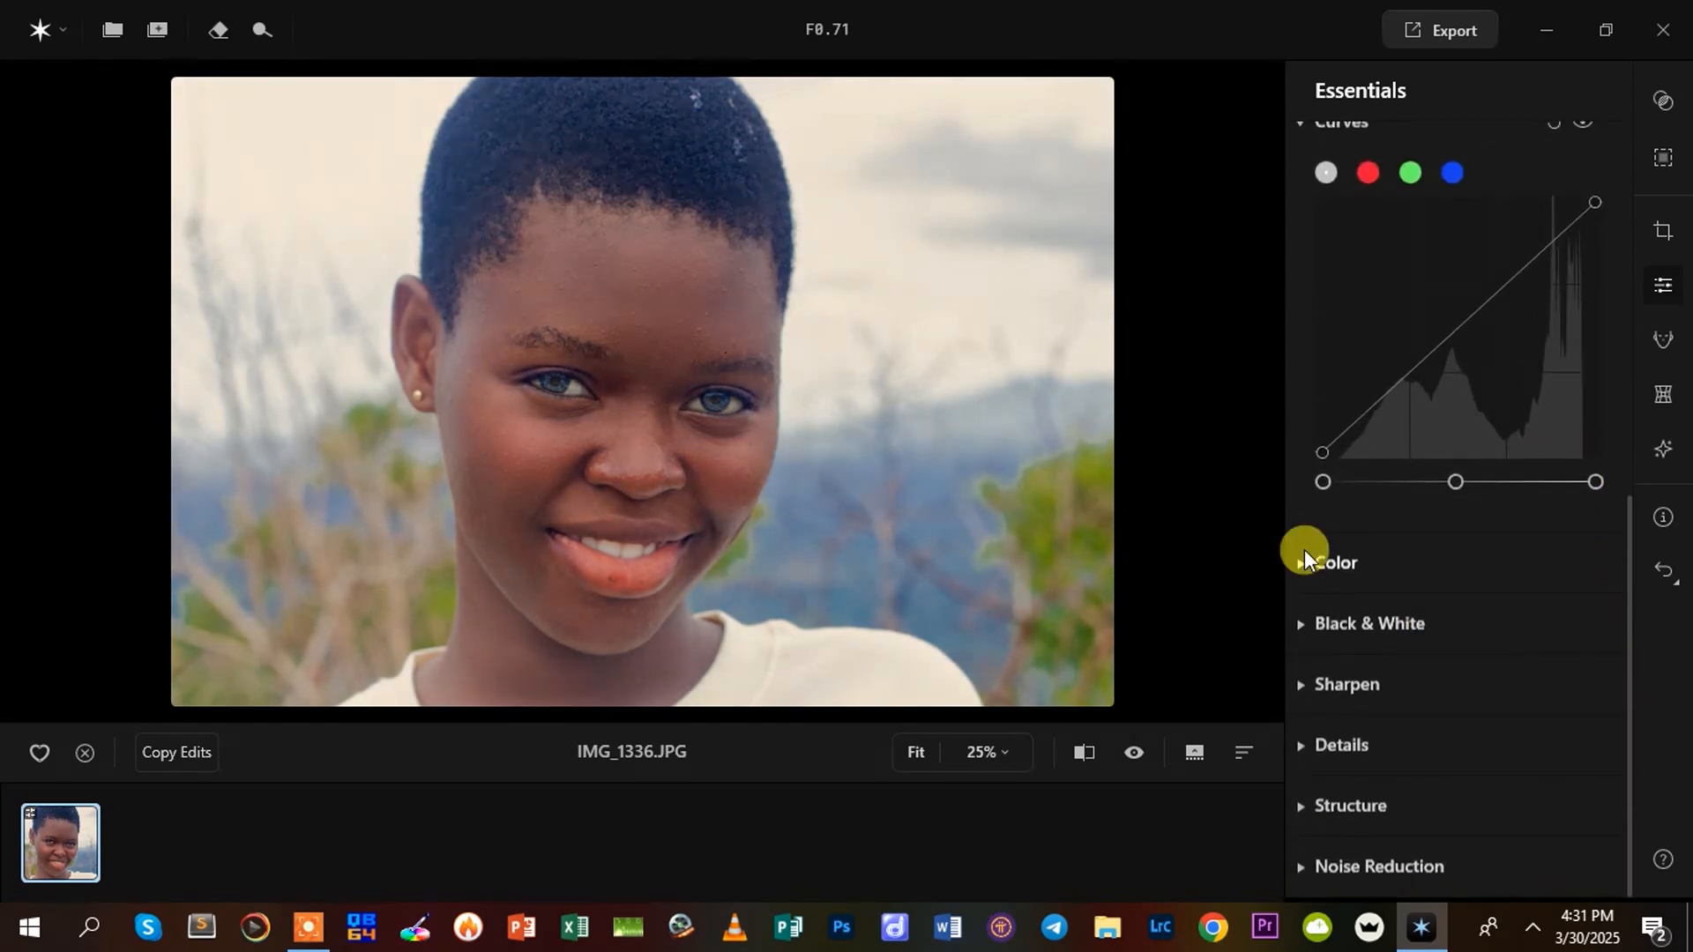
{"action": "left_click", "coordinate": [1301, 565]}
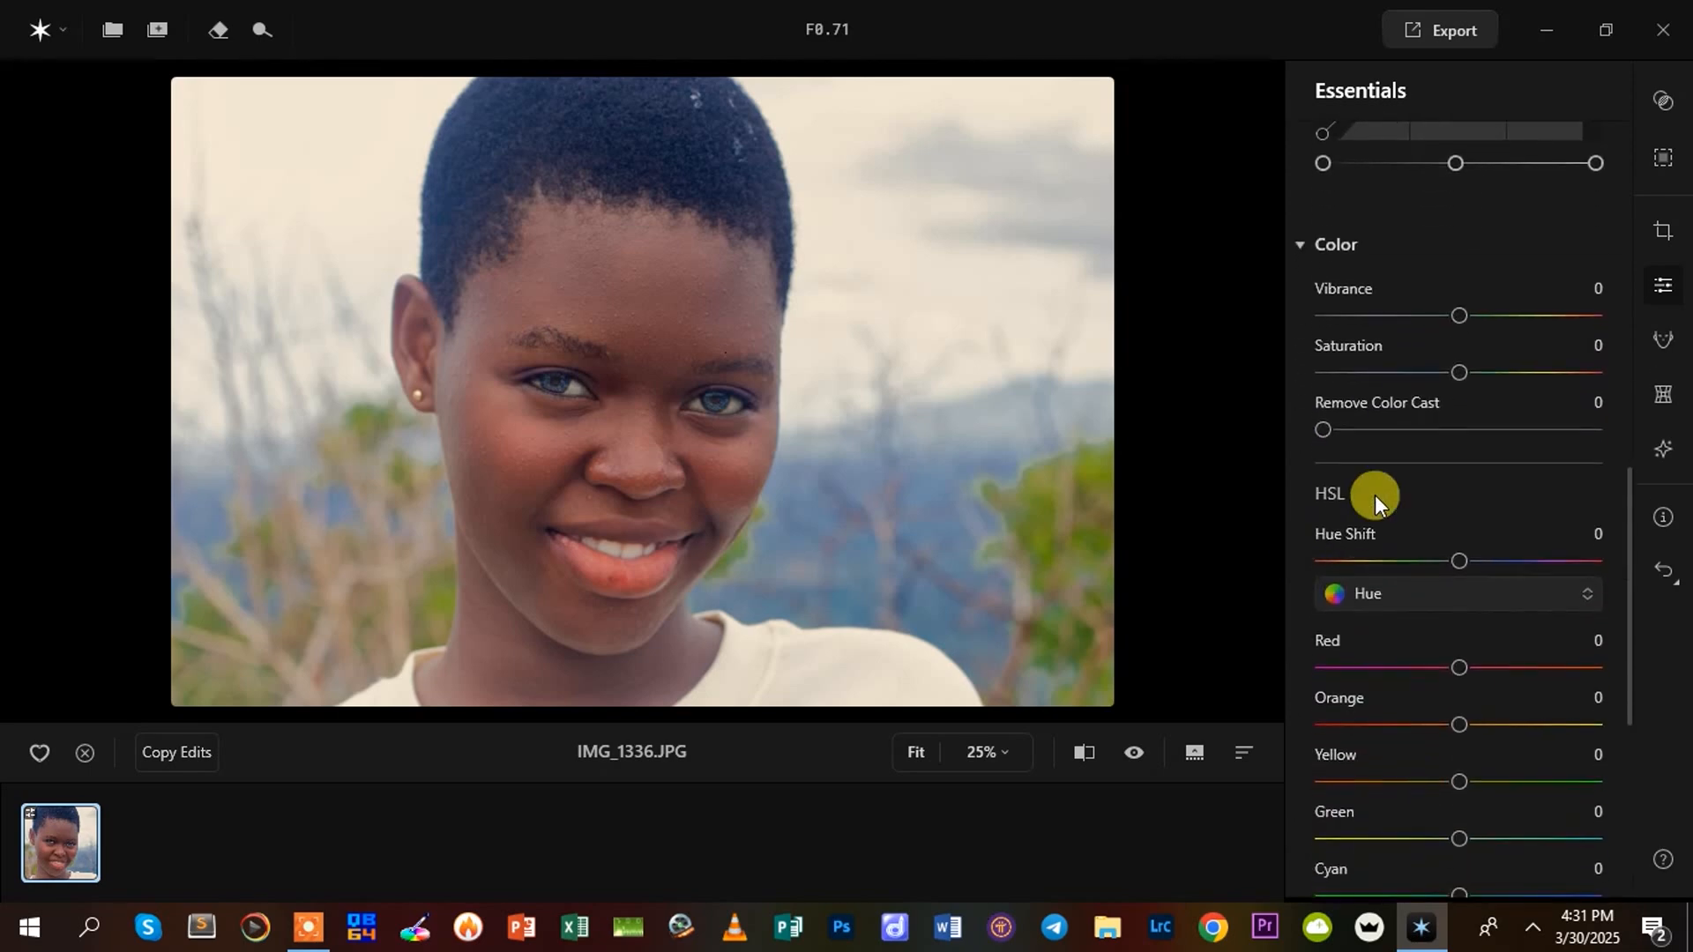
{"action": "left_click_drag", "start_coordinate": [1457, 262], "coordinate": [1462, 336]}
{"action": "left_click_drag", "start_coordinate": [1329, 394], "coordinate": [1326, 389]}
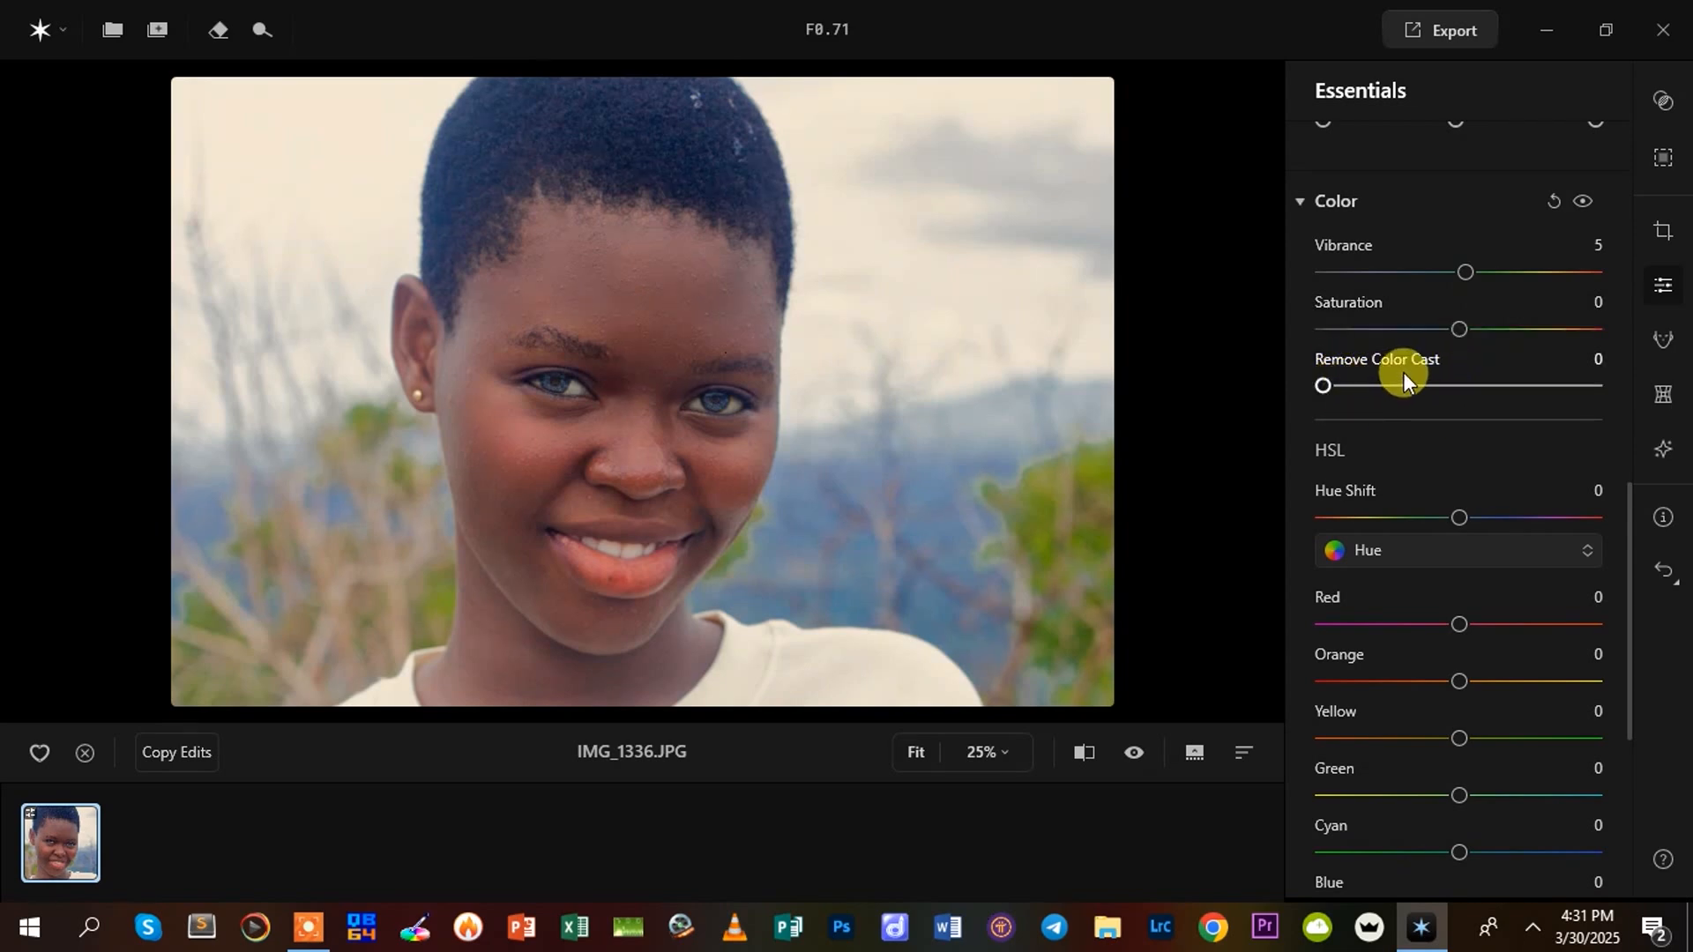
{"action": "left_click_drag", "start_coordinate": [1320, 381], "coordinate": [1350, 452]}
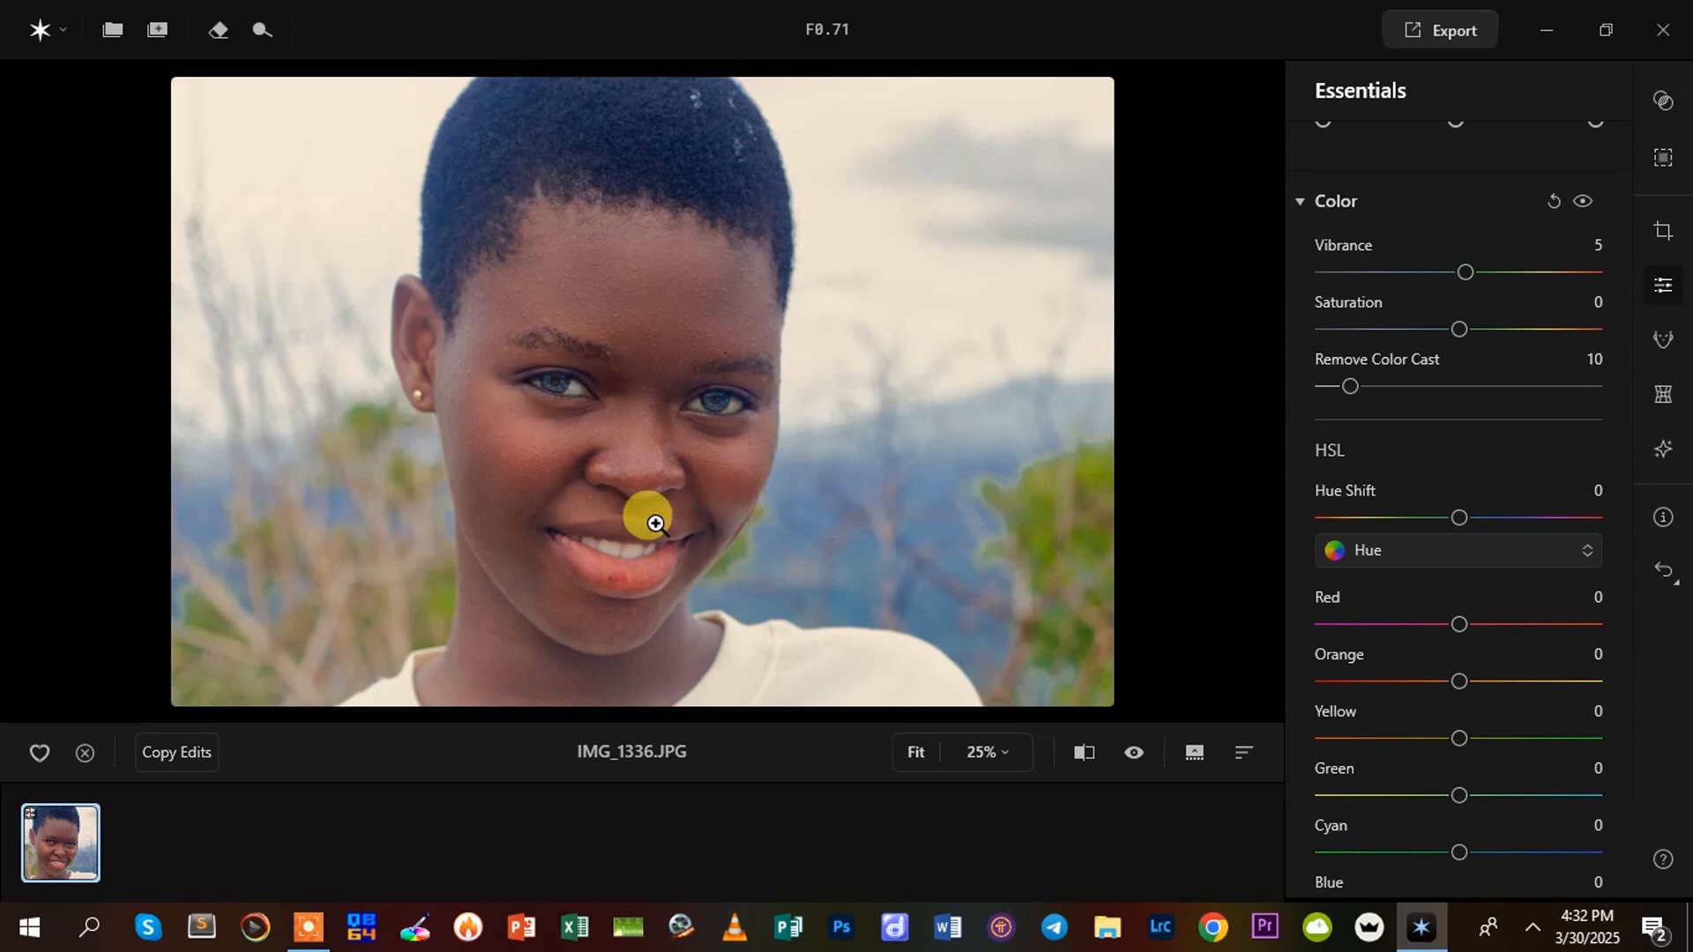
Convert the portrait to black and white and set its Red luminance to 3
{"action": "left_click_drag", "start_coordinate": [1628, 546], "coordinate": [1633, 737]}
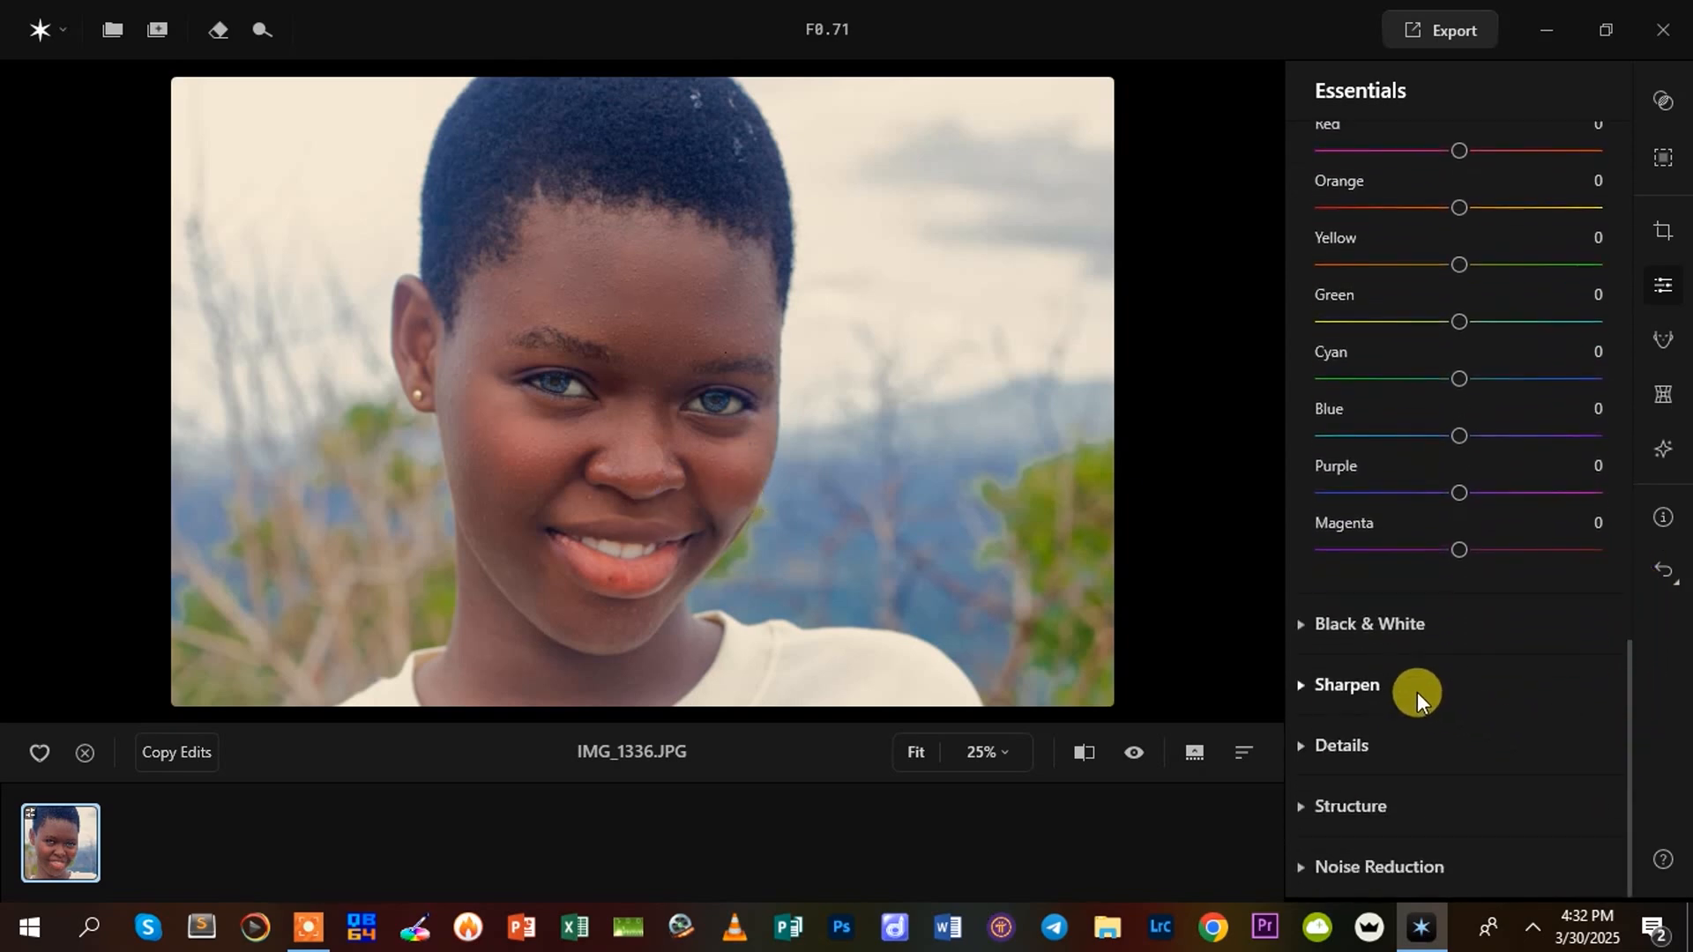
{"action": "left_click", "coordinate": [1304, 619]}
{"action": "scroll", "coordinate": [1468, 604], "scroll_direction": "down", "scroll_amount": 3}
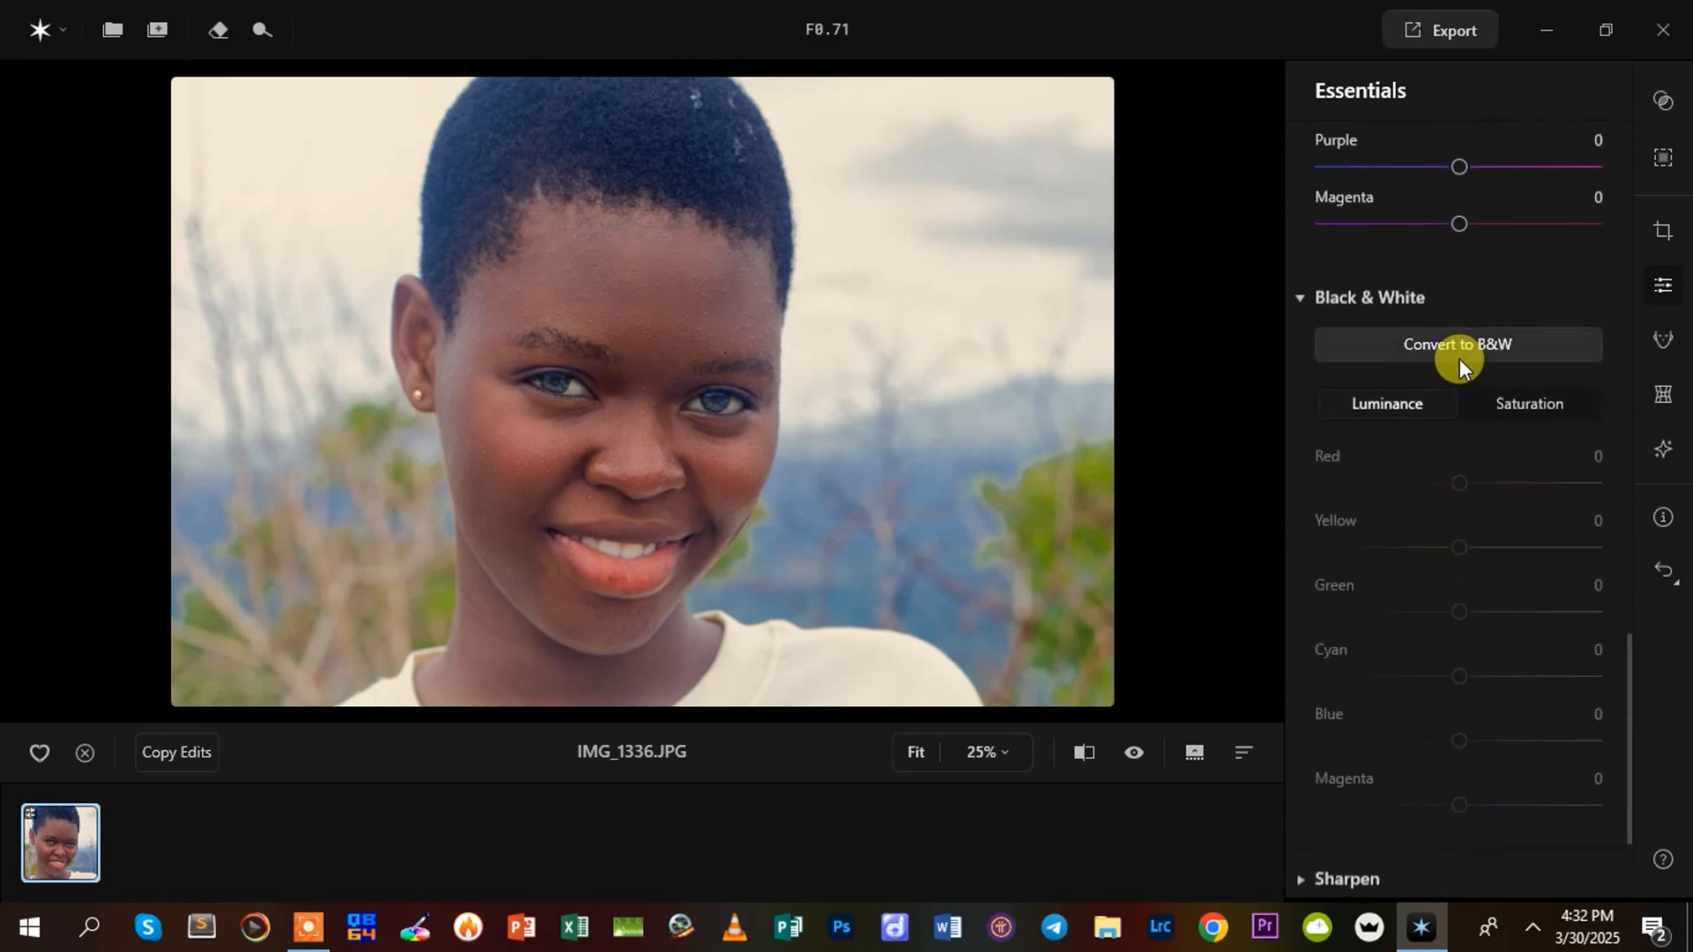
{"action": "left_click", "coordinate": [1458, 351]}
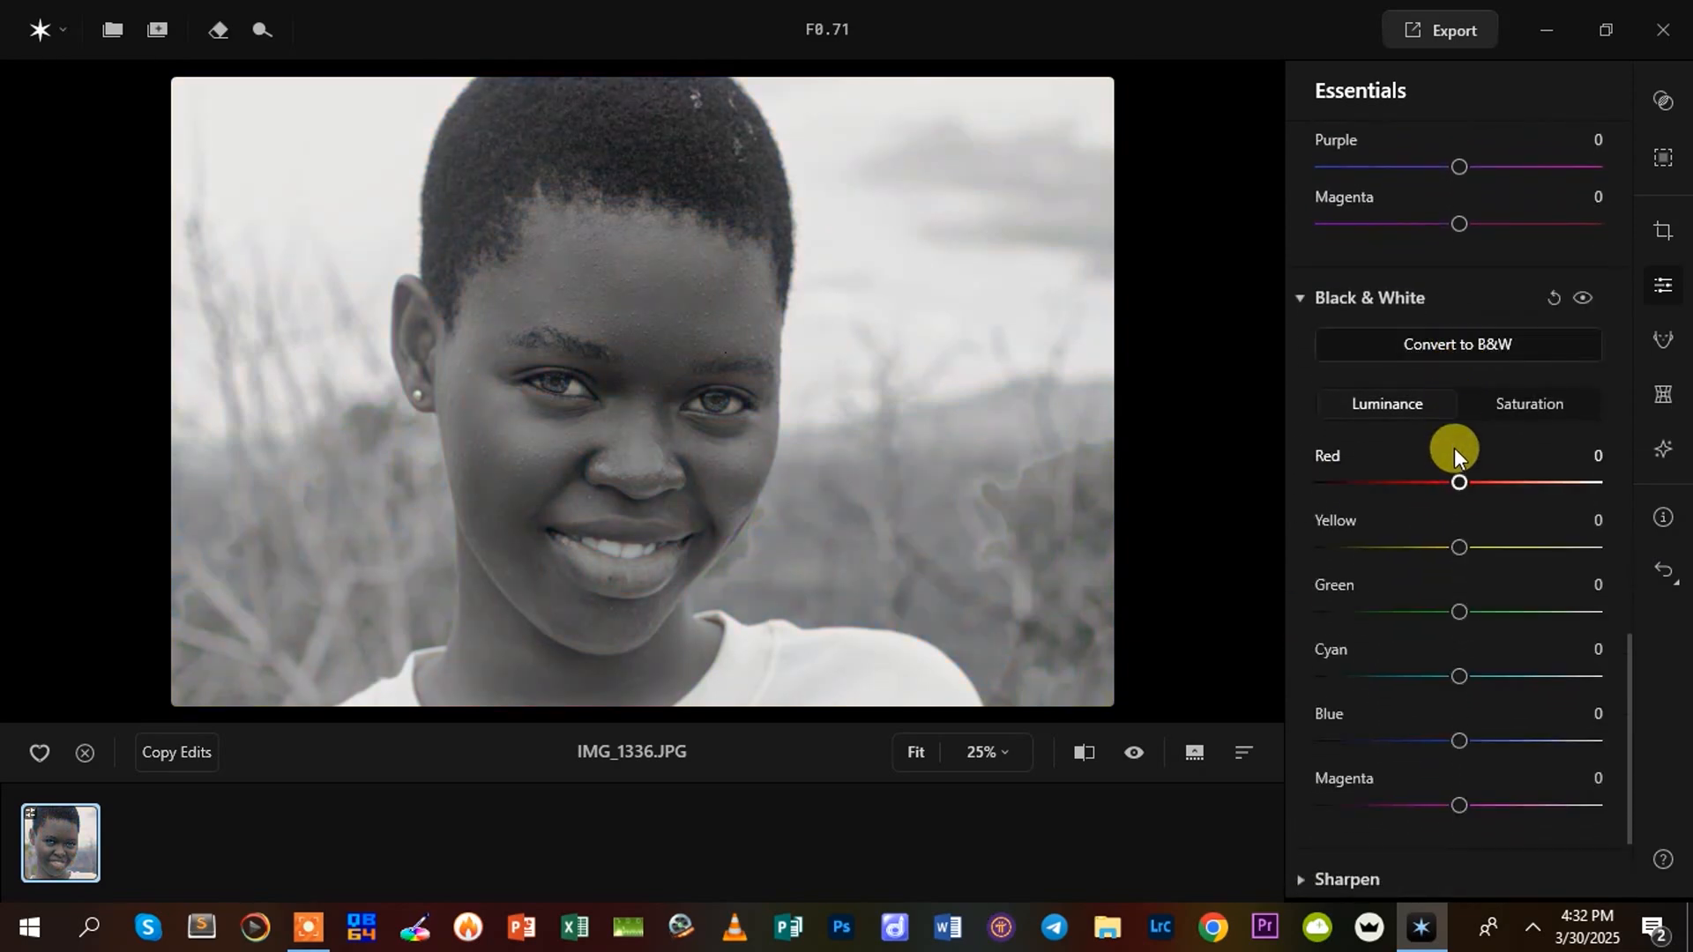
{"action": "mouse_move", "coordinate": [1453, 485]}
{"action": "left_mouse_down"}
{"action": "mouse_move", "coordinate": [1504, 494]}
{"action": "mouse_move", "coordinate": [1444, 513]}
{"action": "mouse_move", "coordinate": [1463, 510]}
{"action": "left_mouse_up"}
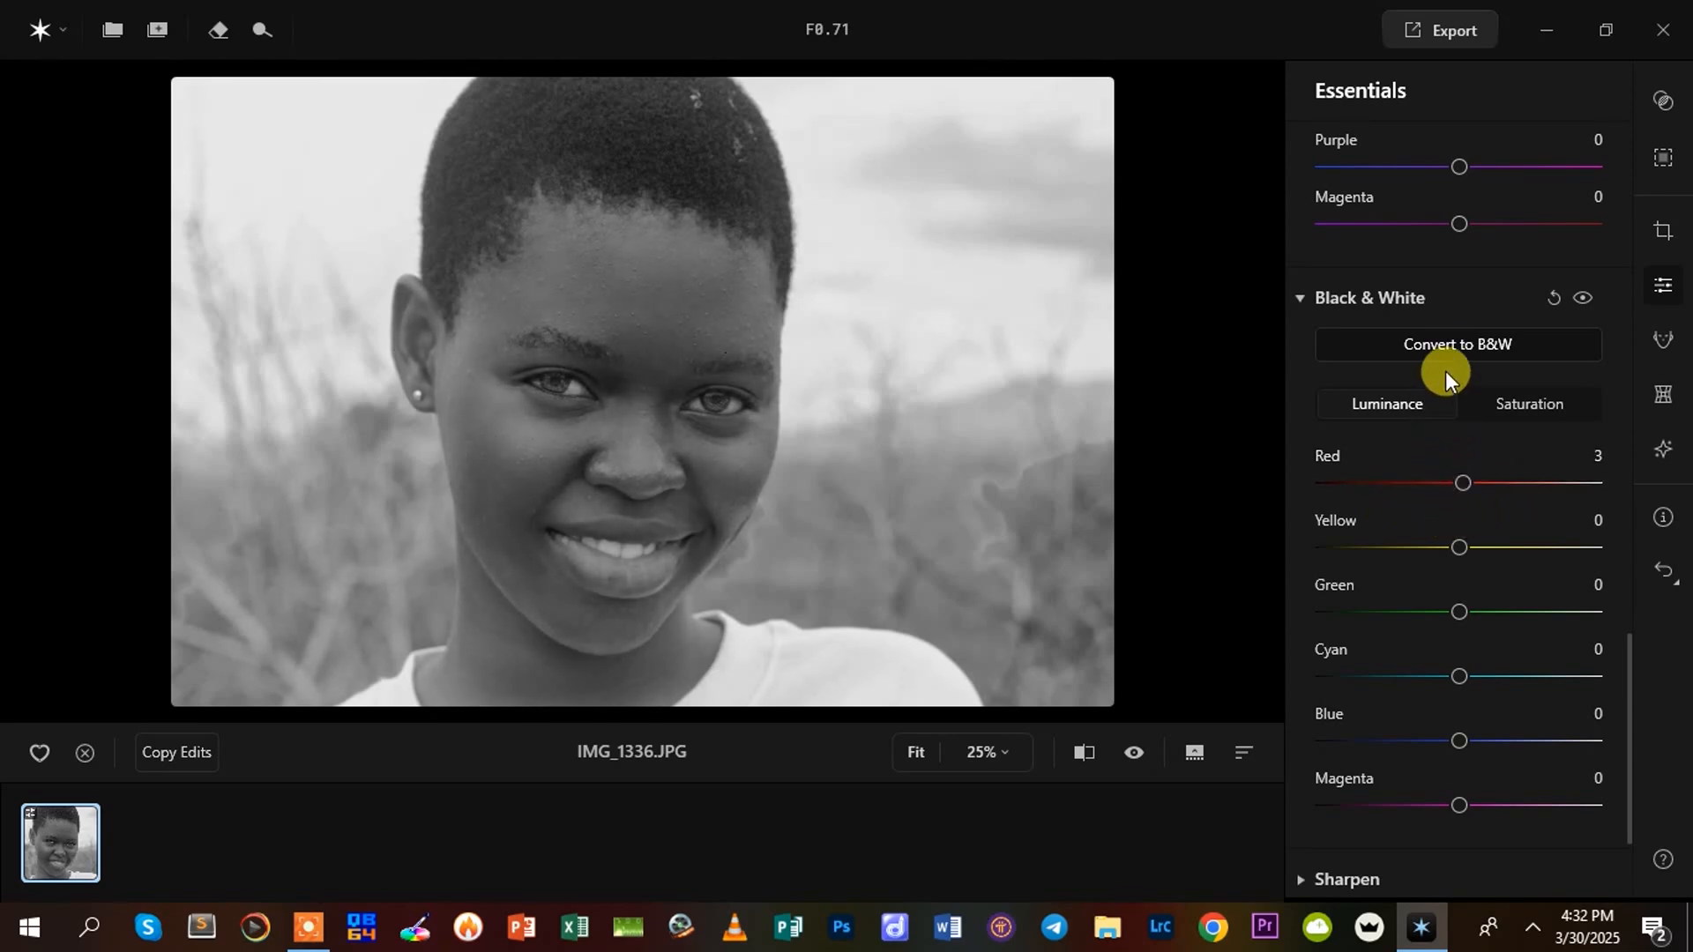
Turn off the black-and-white conversion and set the Sharpen amount to 54
{"action": "left_click", "coordinate": [1459, 344]}
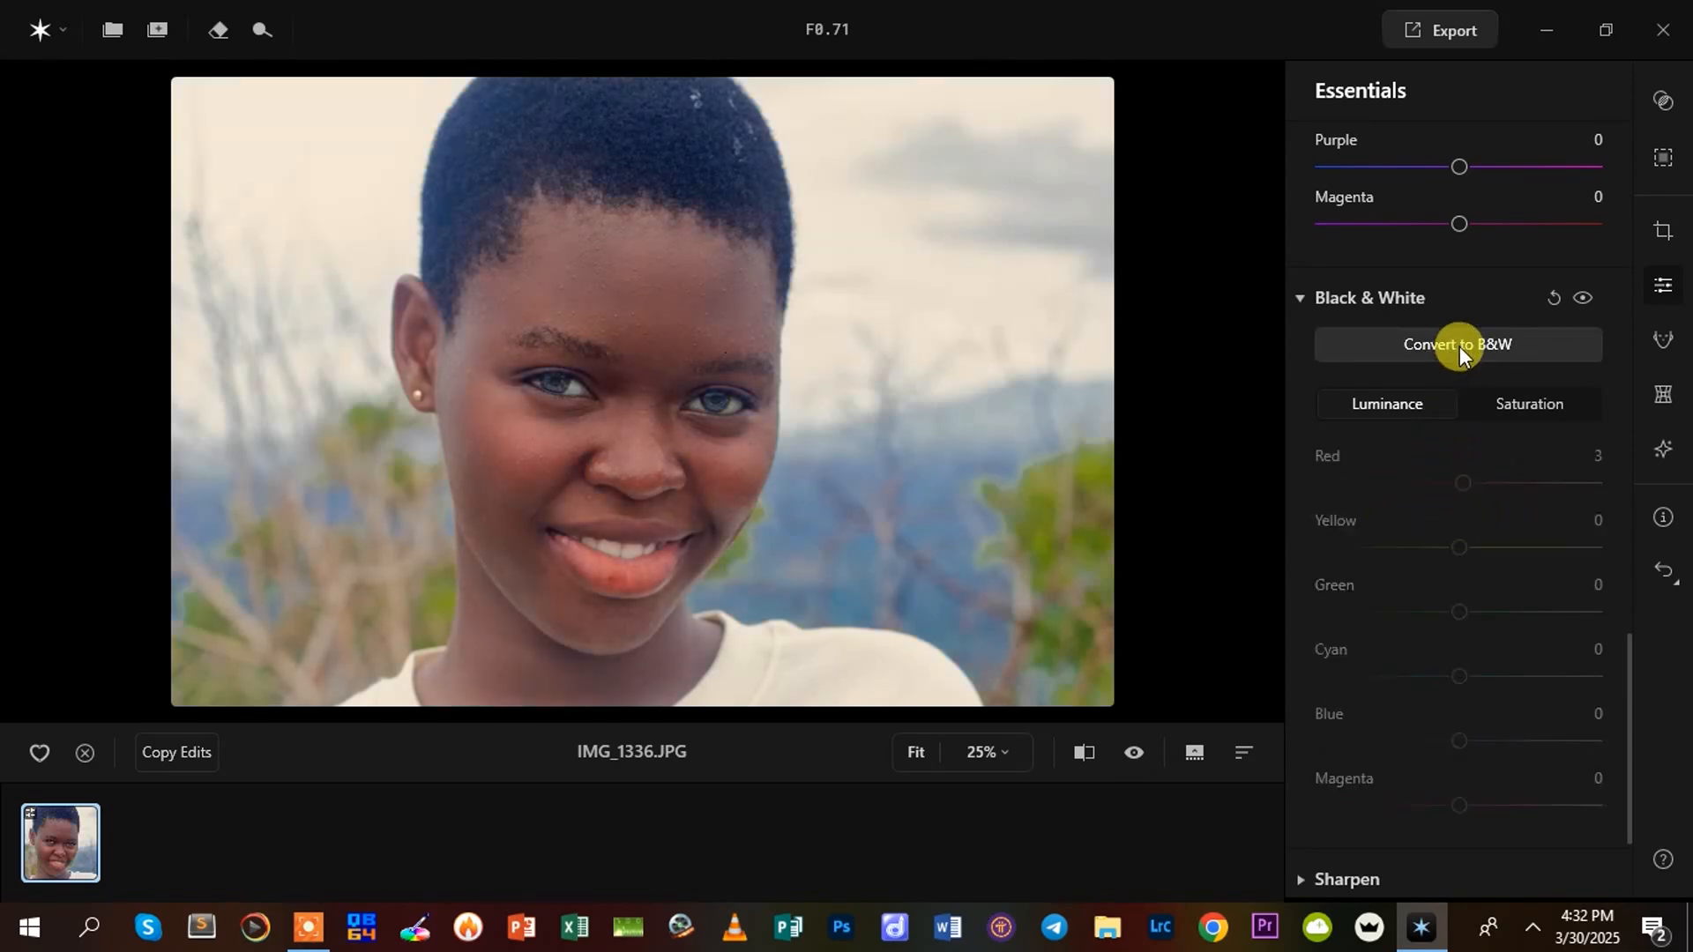
{"action": "scroll", "coordinate": [1468, 705], "scroll_direction": "down", "scroll_amount": 5}
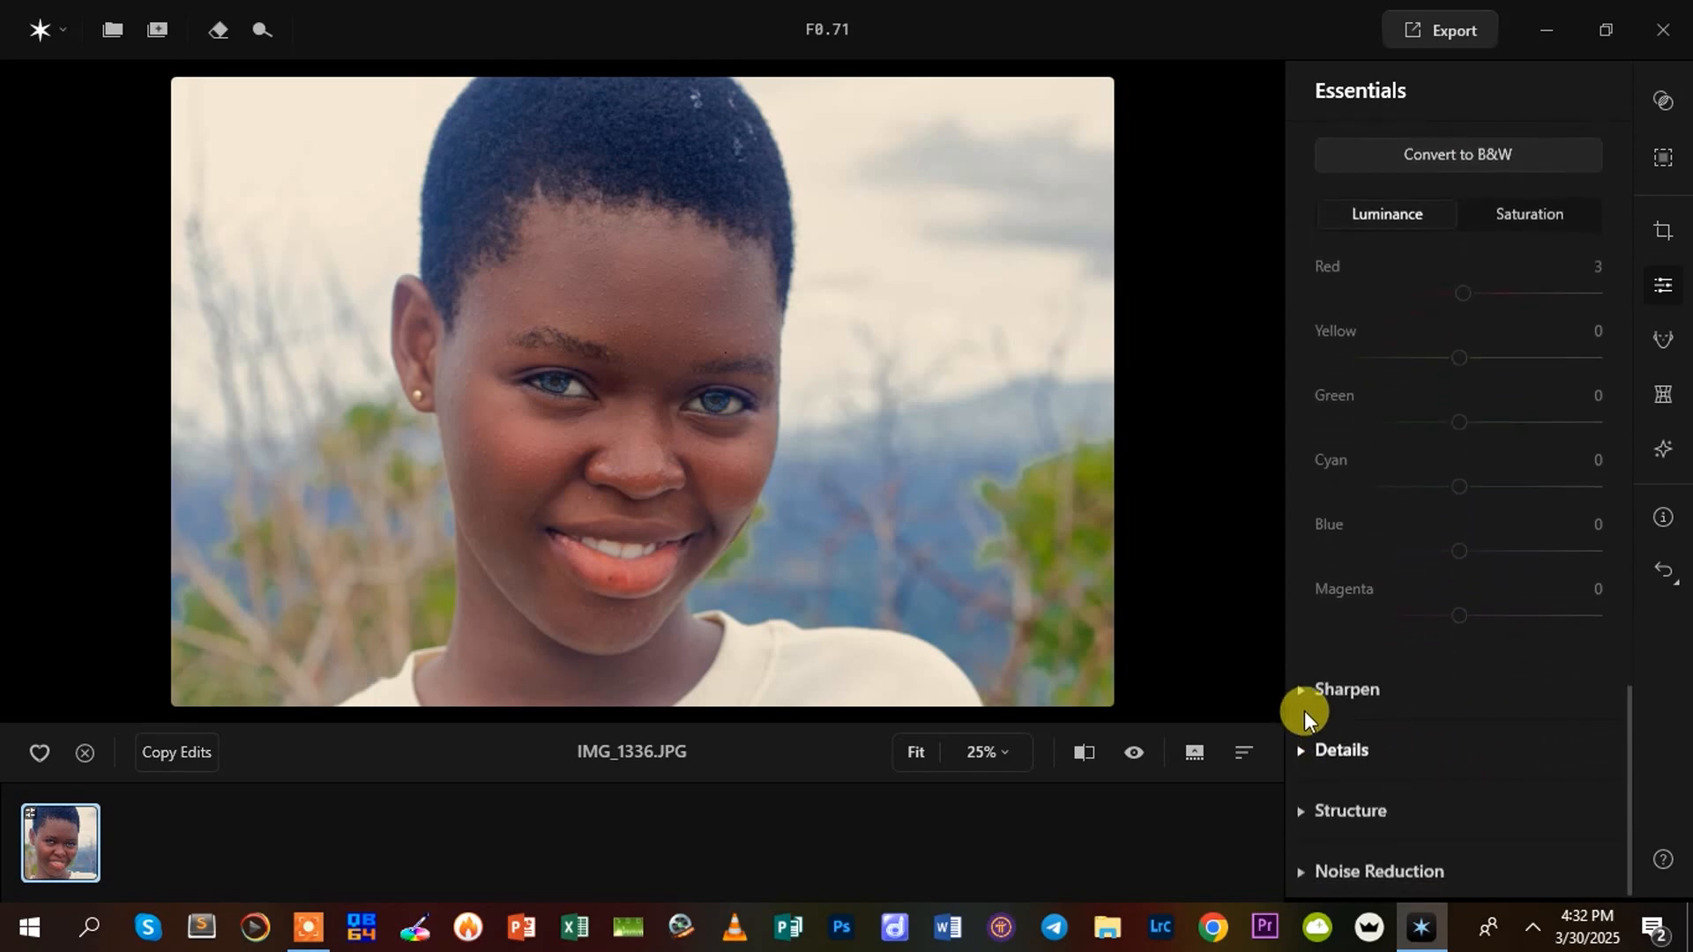
{"action": "left_click", "coordinate": [1298, 689]}
{"action": "left_click_drag", "start_coordinate": [1328, 690], "coordinate": [1438, 690]}
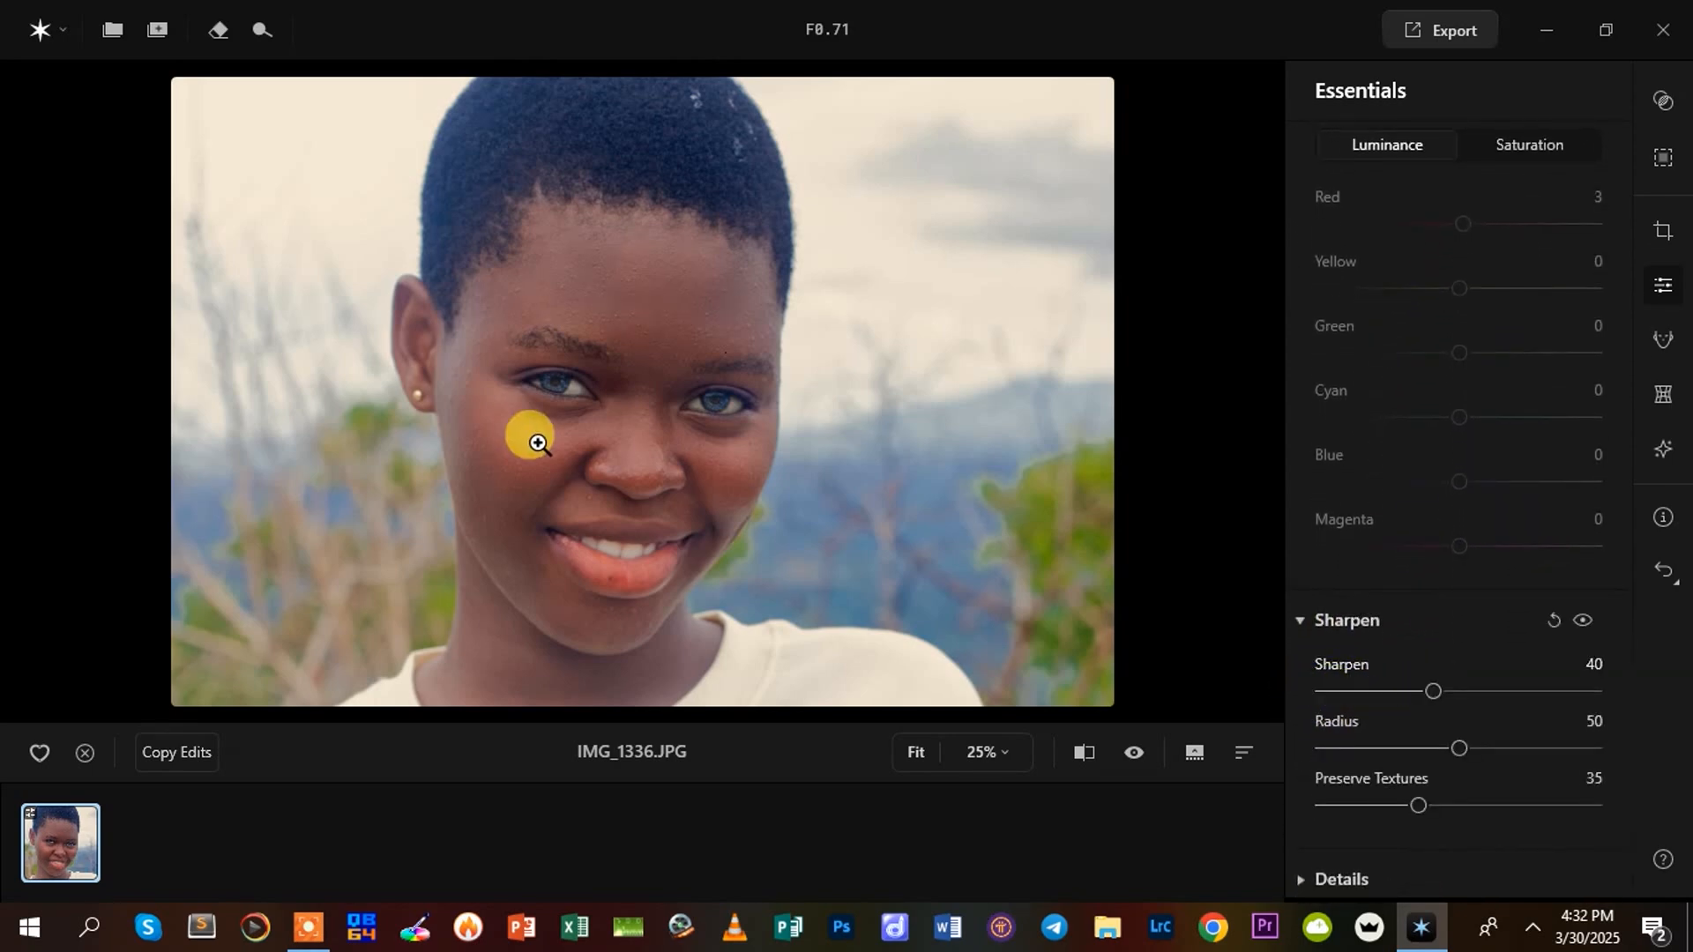
{"action": "left_click_drag", "start_coordinate": [1430, 684], "coordinate": [1470, 691]}
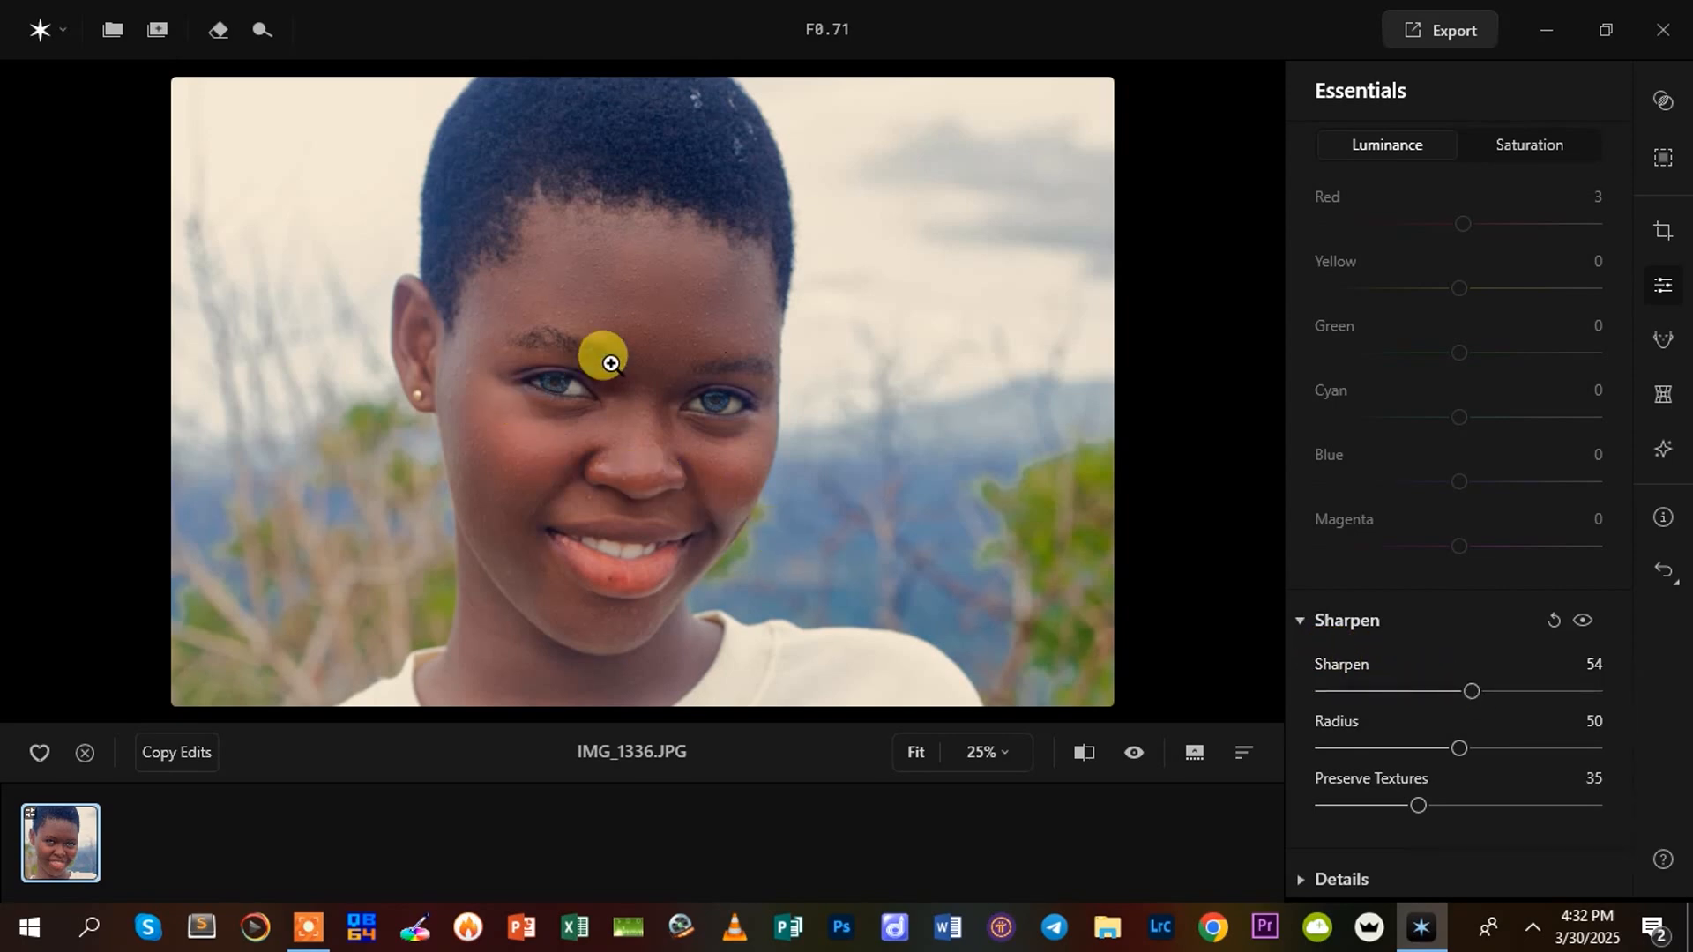
Refine the sharpening on the enlarged face to Sharpen 37, Radius 72 and Preserve Textures 56
{"action": "left_click", "coordinate": [633, 349]}
{"action": "scroll", "coordinate": [639, 353], "scroll_direction": "down", "scroll_amount": 2}
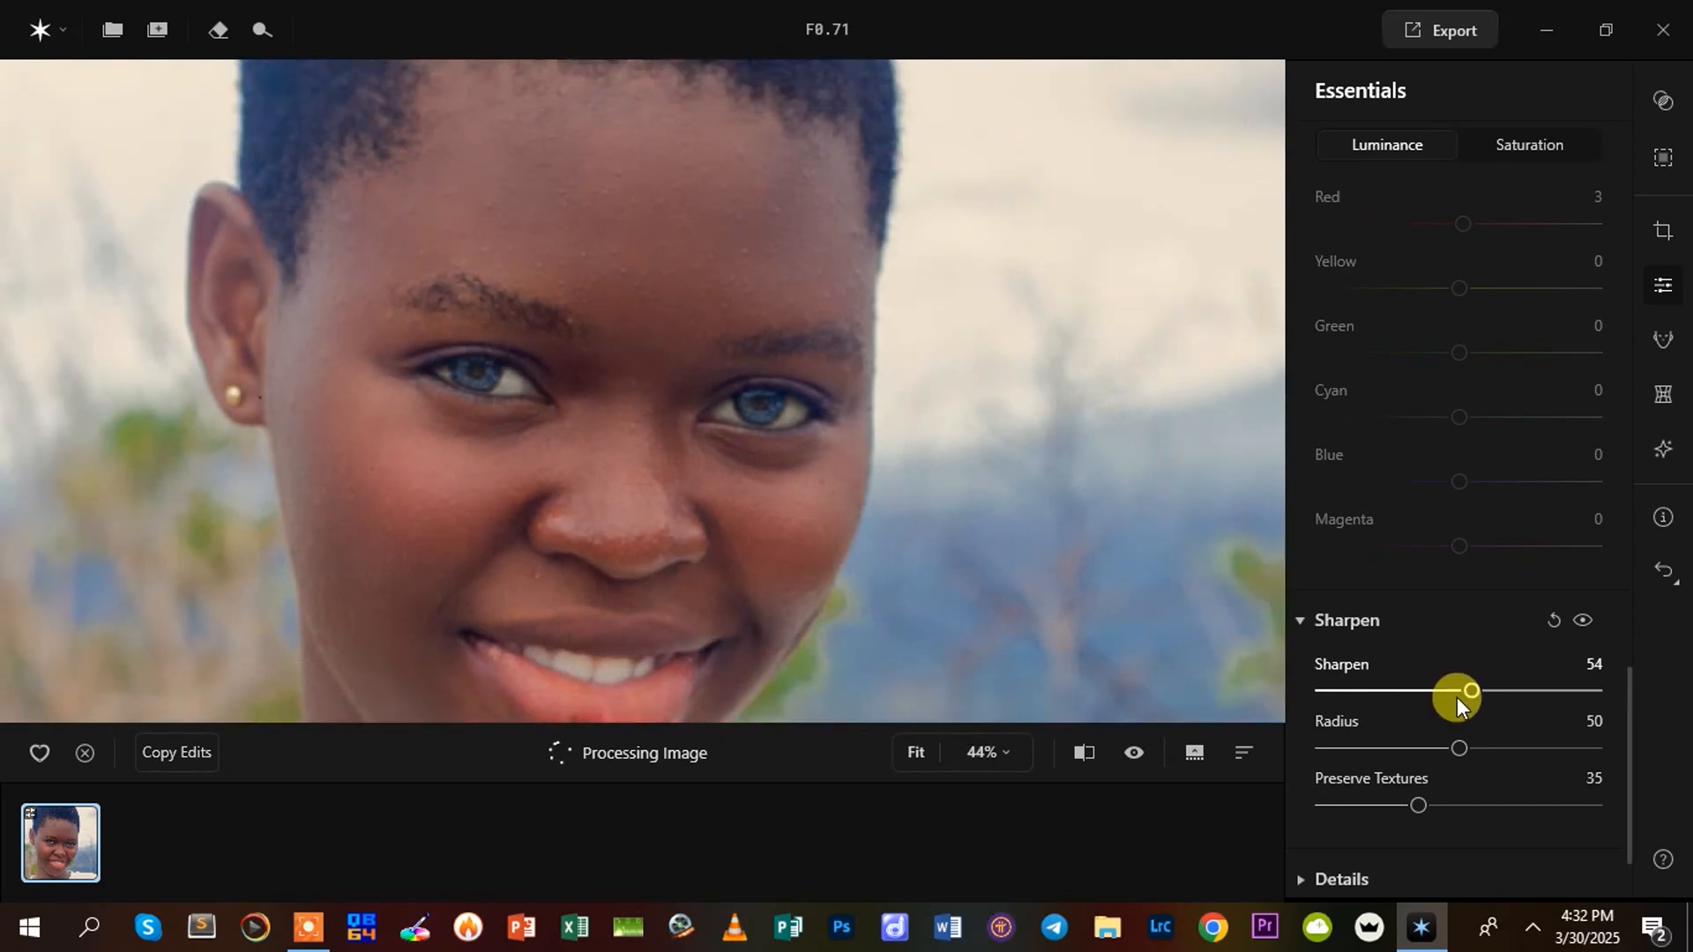
{"action": "left_click_drag", "start_coordinate": [1474, 686], "coordinate": [1658, 689]}
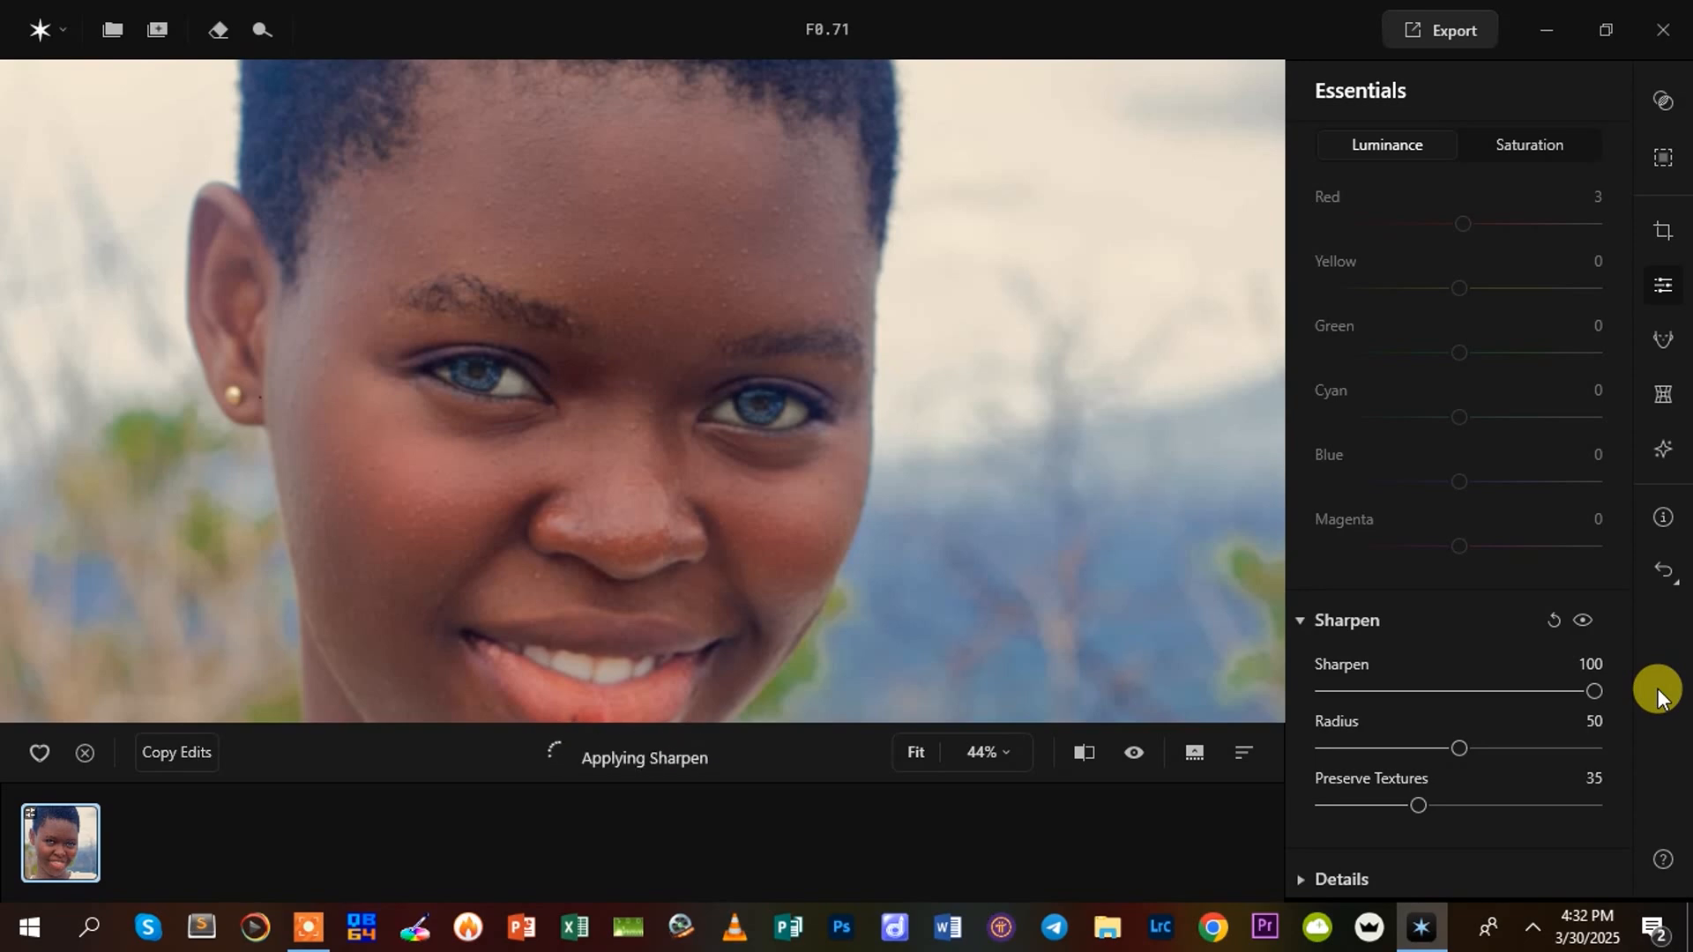
{"action": "left_click_drag", "start_coordinate": [1587, 697], "coordinate": [1526, 746]}
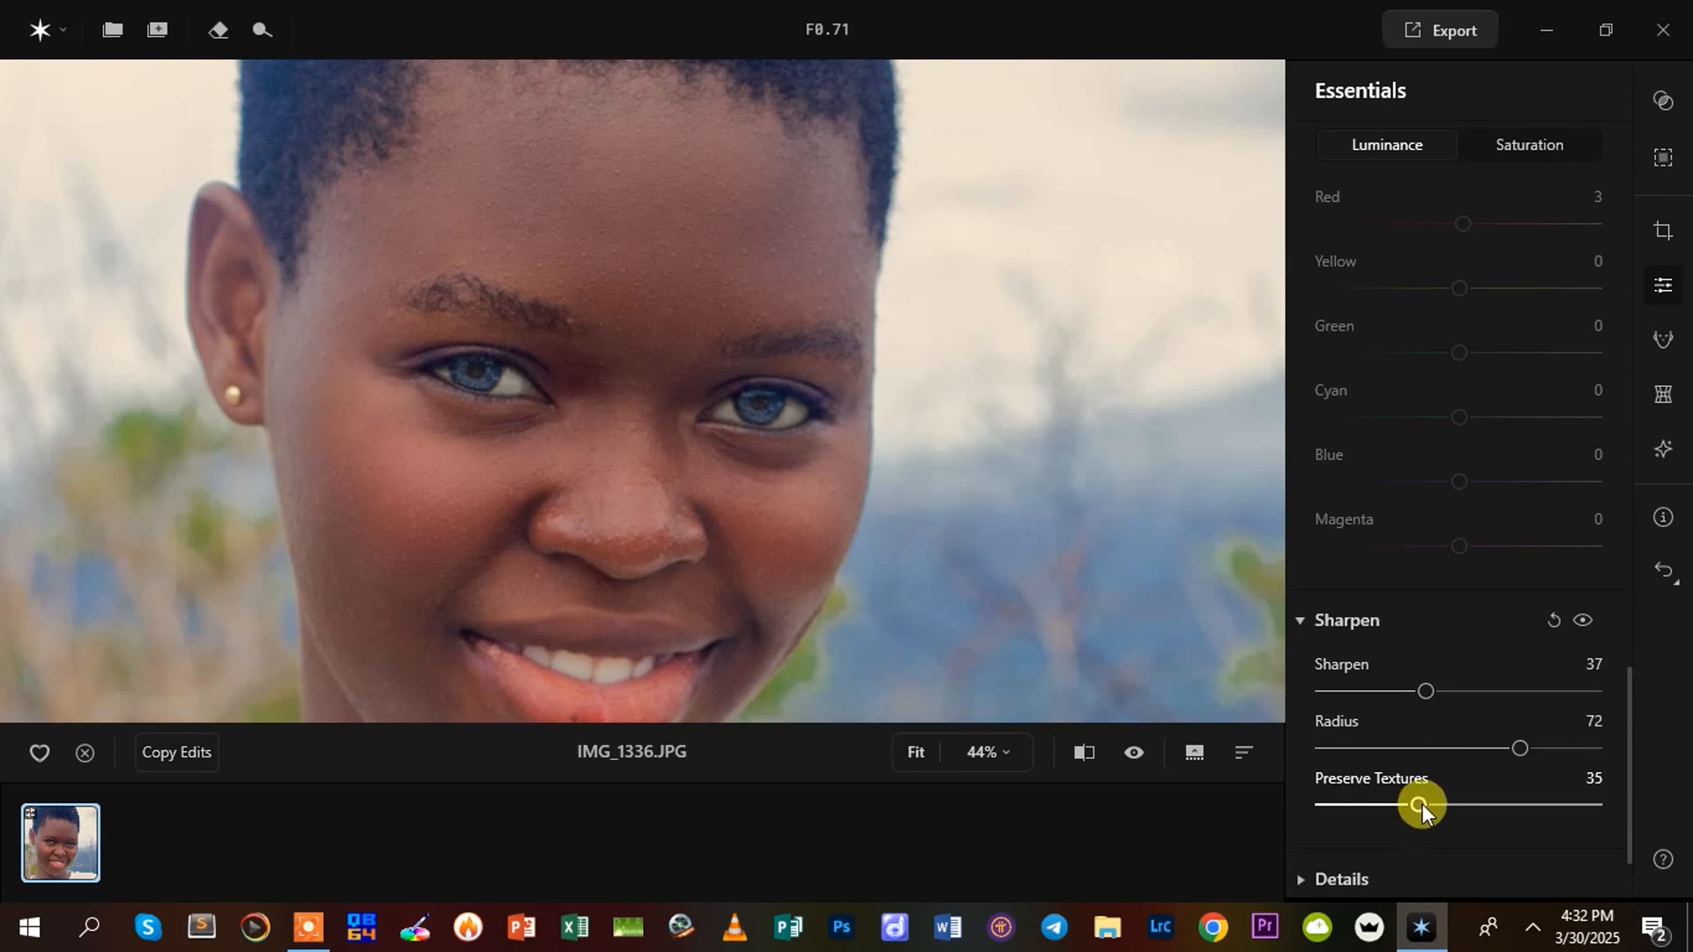
{"action": "left_click_drag", "start_coordinate": [1420, 804], "coordinate": [1474, 799]}
{"action": "mouse_move", "coordinate": [1474, 799]}
{"action": "left_mouse_down"}
{"action": "mouse_move", "coordinate": [1494, 801]}
{"action": "mouse_move", "coordinate": [1480, 801]}
{"action": "left_mouse_up"}
Compare the sharpened face with the original using the before/after split view
{"action": "left_click_drag", "start_coordinate": [586, 276], "coordinate": [680, 212]}
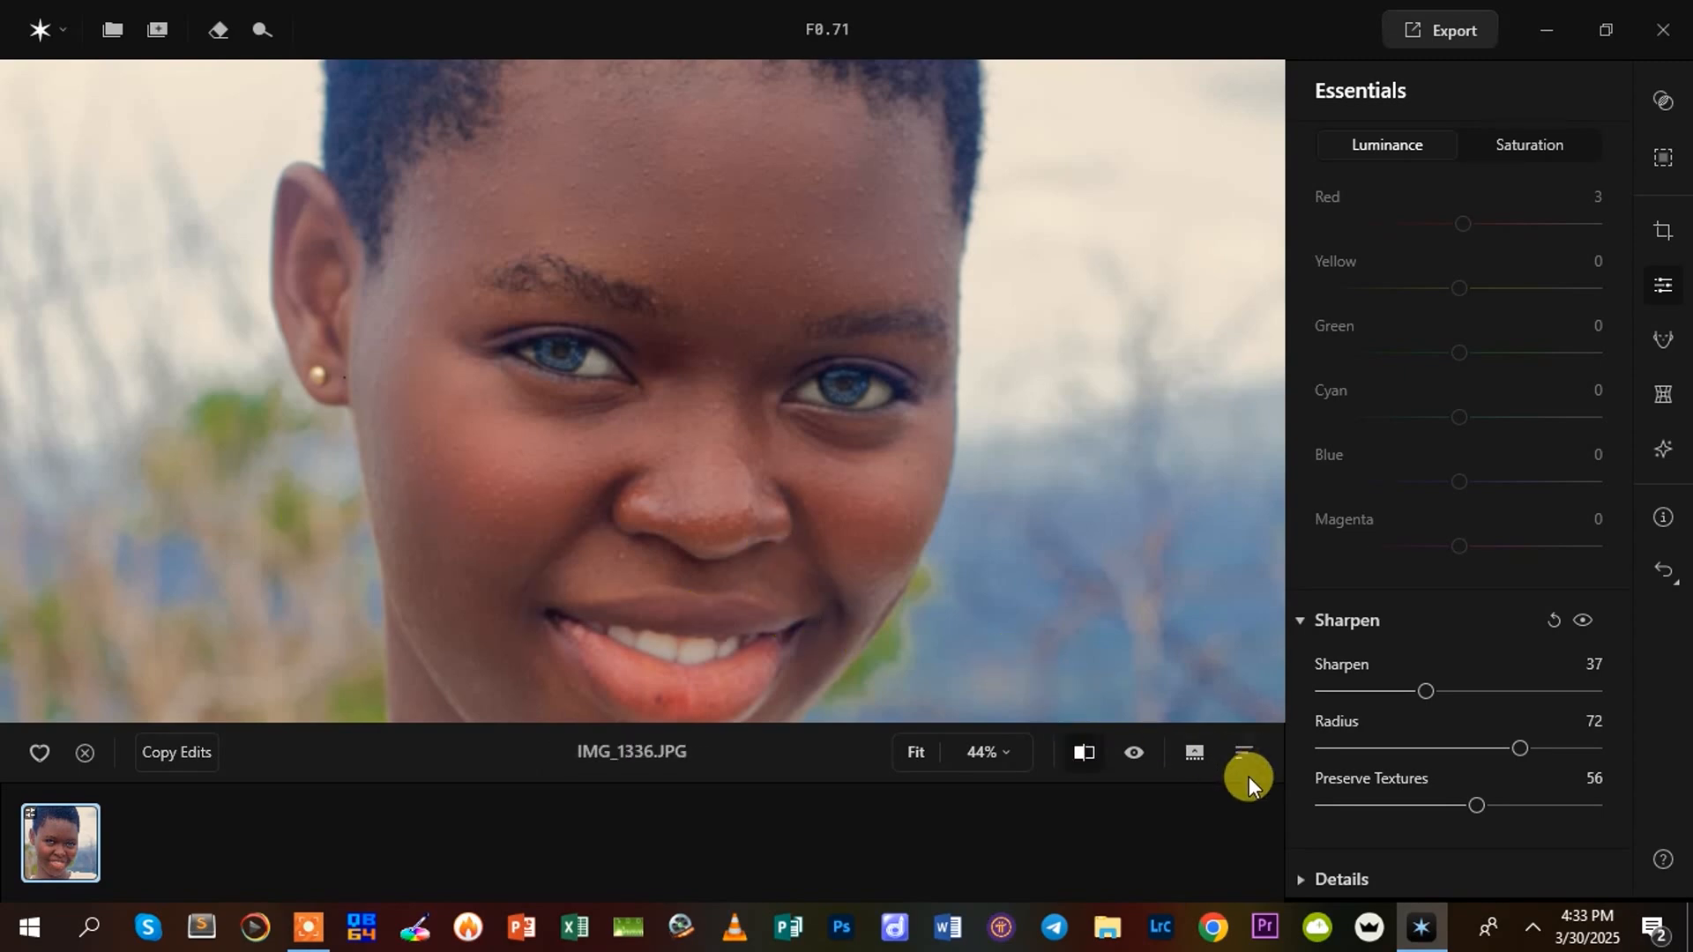
{"action": "left_click", "coordinate": [1083, 754]}
{"action": "left_click", "coordinate": [1081, 757]}
{"action": "left_click", "coordinate": [1081, 756]}
{"action": "left_click_drag", "start_coordinate": [614, 391], "coordinate": [438, 517]}
{"action": "left_click", "coordinate": [1086, 750]}
Open the Details settings and set Small Details to 27, checking the effect on the skin
{"action": "scroll", "coordinate": [1623, 728], "scroll_direction": "down", "scroll_amount": 3}
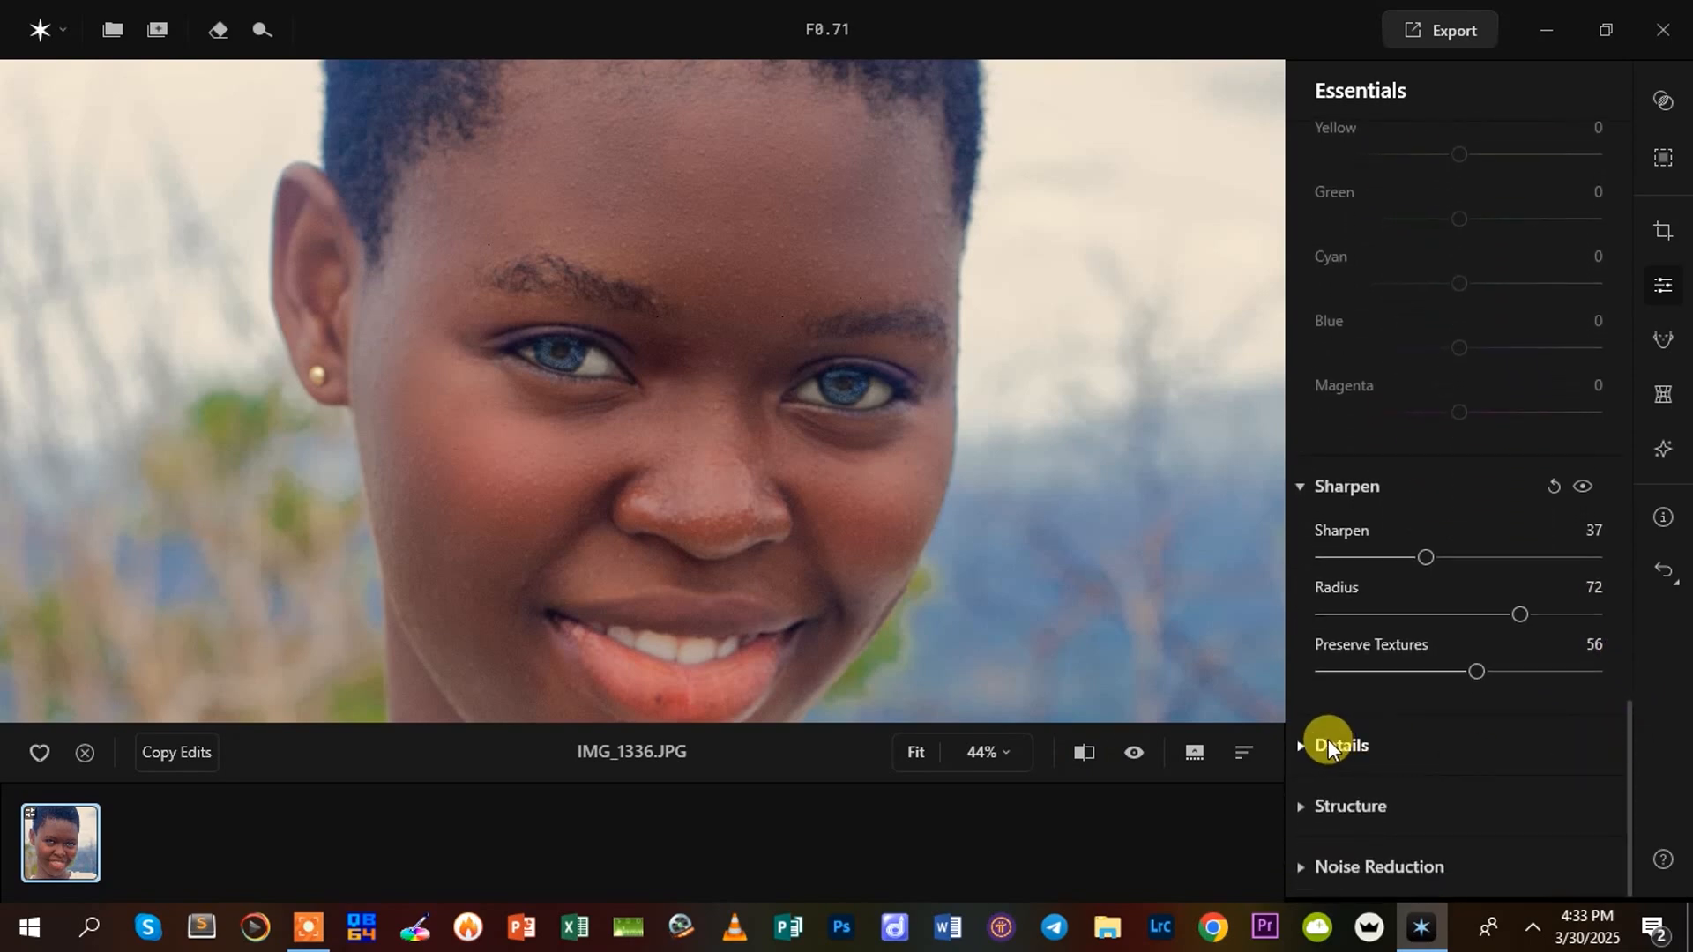
{"action": "left_click", "coordinate": [1313, 747]}
{"action": "scroll", "coordinate": [1436, 807], "scroll_direction": "down", "scroll_amount": 6}
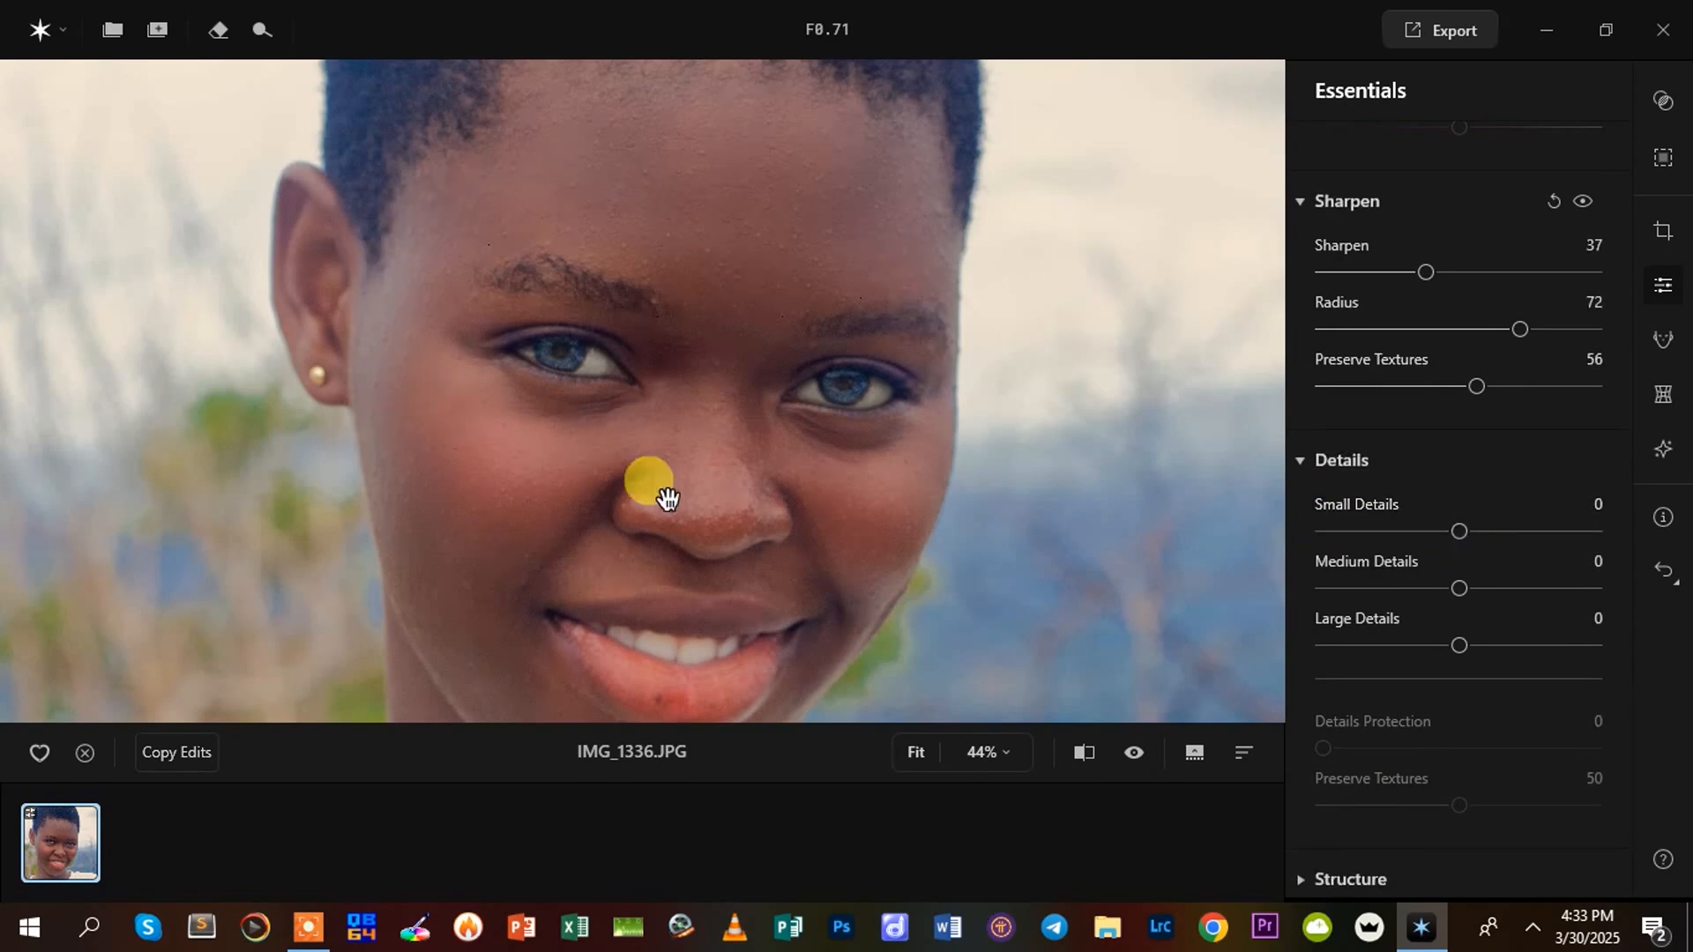
{"action": "left_click_drag", "start_coordinate": [1460, 529], "coordinate": [1484, 529]}
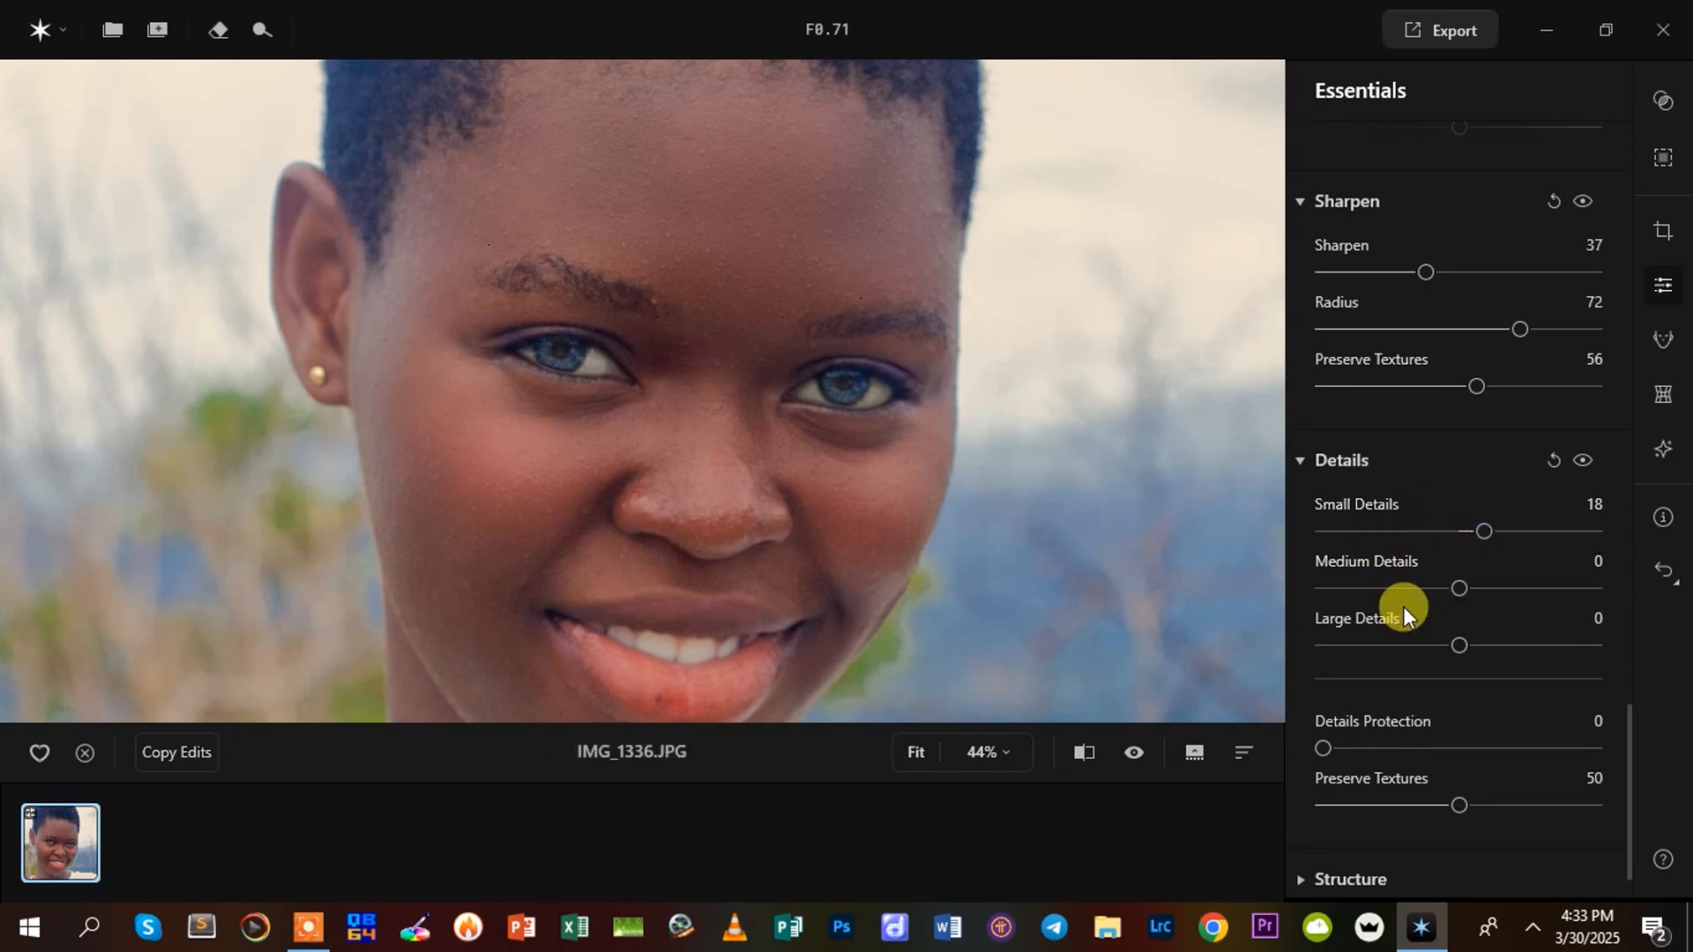
{"action": "left_click_drag", "start_coordinate": [1478, 528], "coordinate": [1522, 527]}
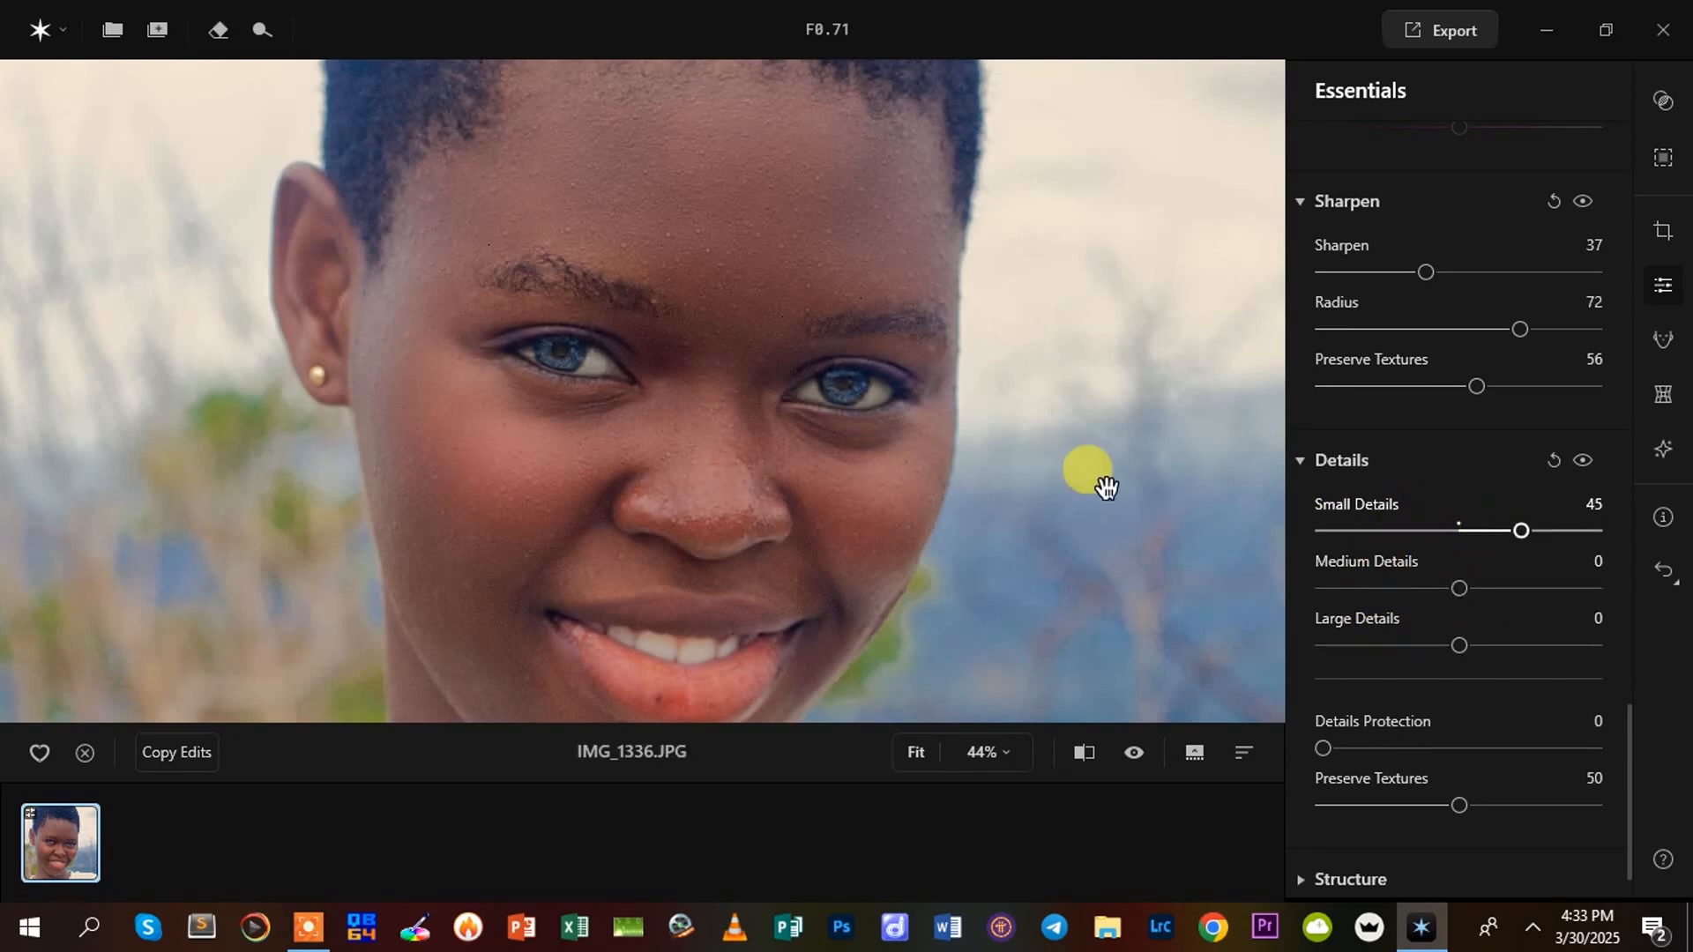
{"action": "scroll", "coordinate": [750, 451], "scroll_direction": "up", "scroll_amount": 1}
{"action": "scroll", "coordinate": [759, 463], "scroll_direction": "down", "scroll_amount": 2}
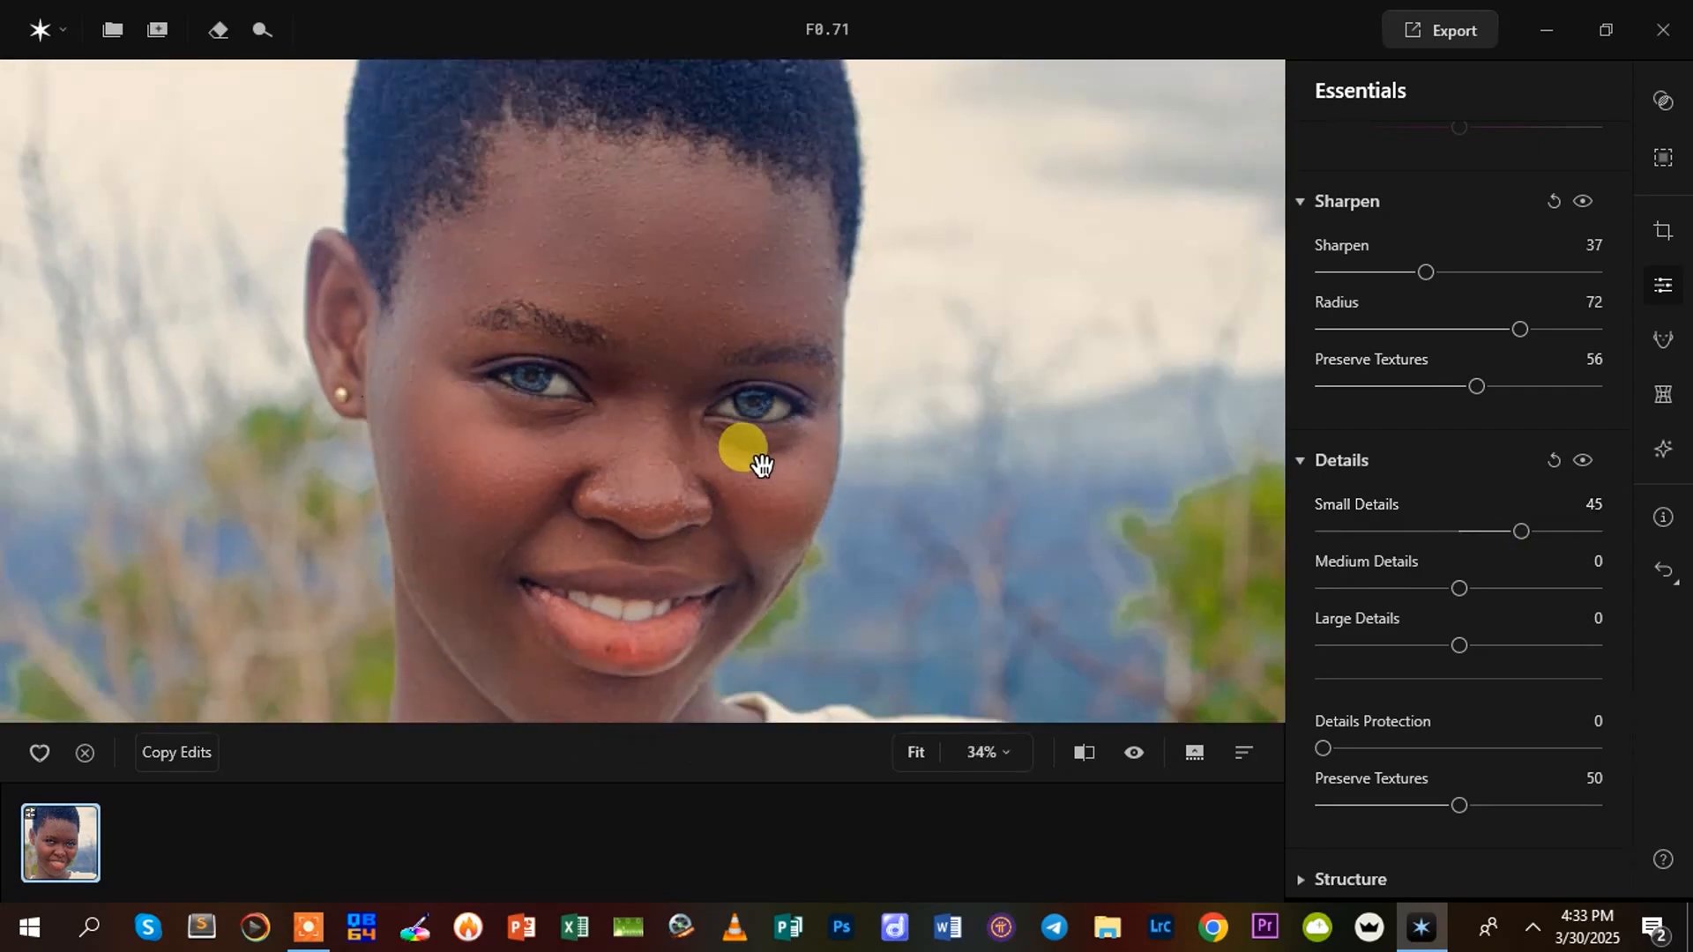
{"action": "scroll", "coordinate": [742, 465], "scroll_direction": "up", "scroll_amount": 1}
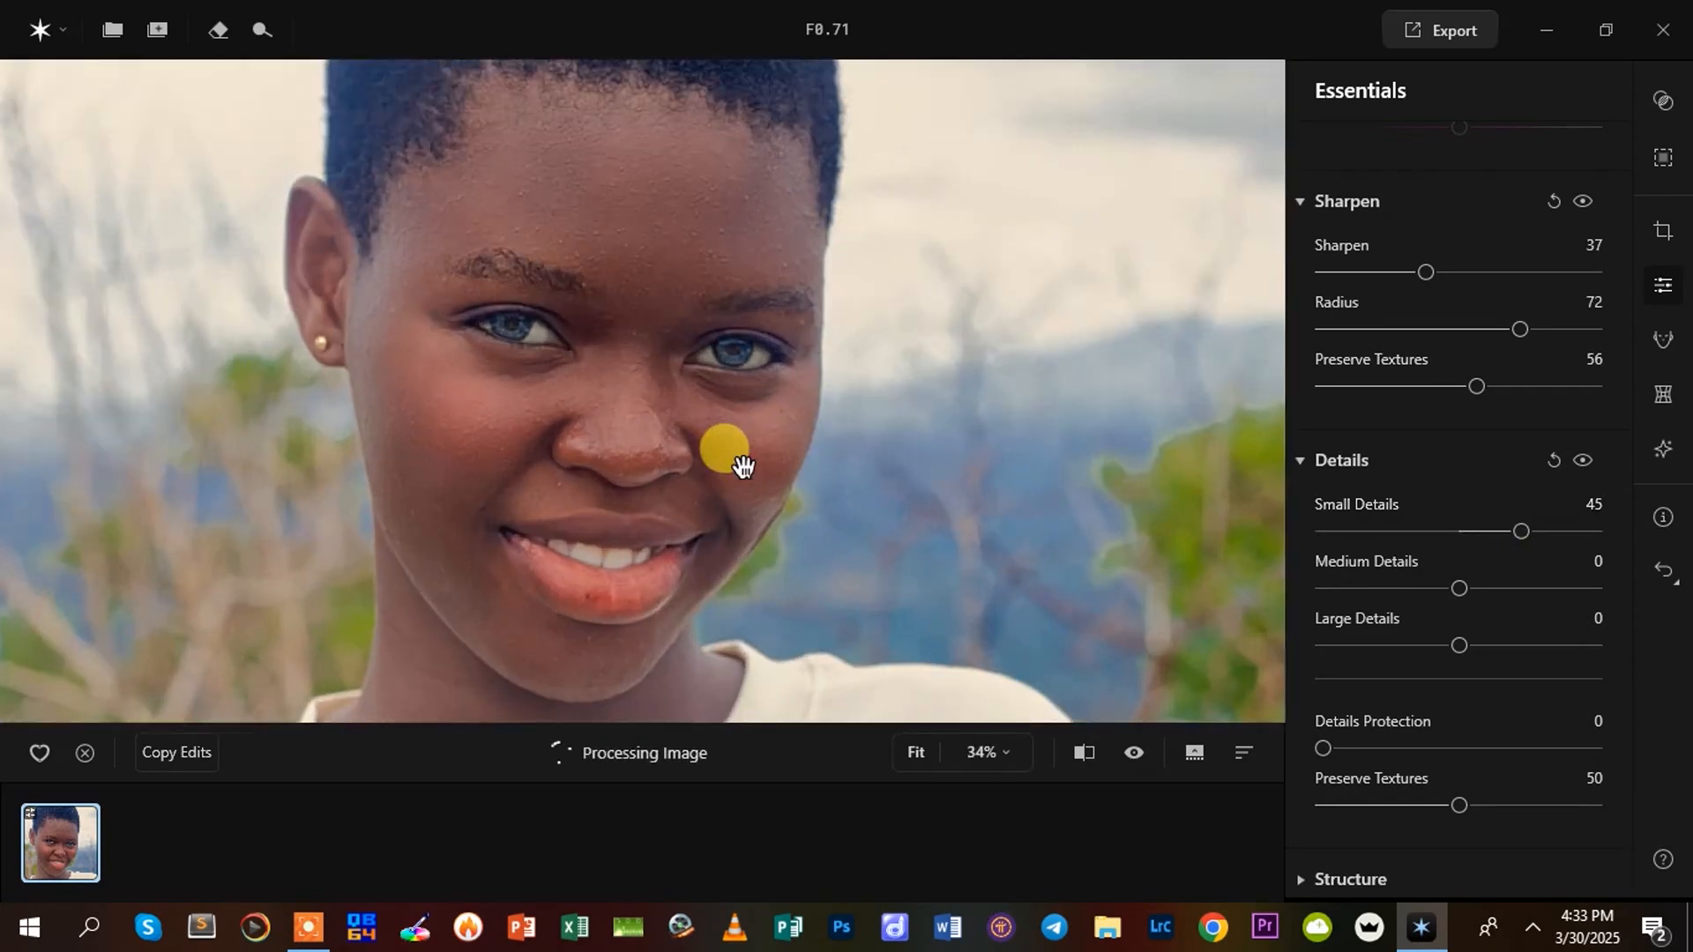
{"action": "scroll", "coordinate": [692, 453], "scroll_direction": "up", "scroll_amount": 1}
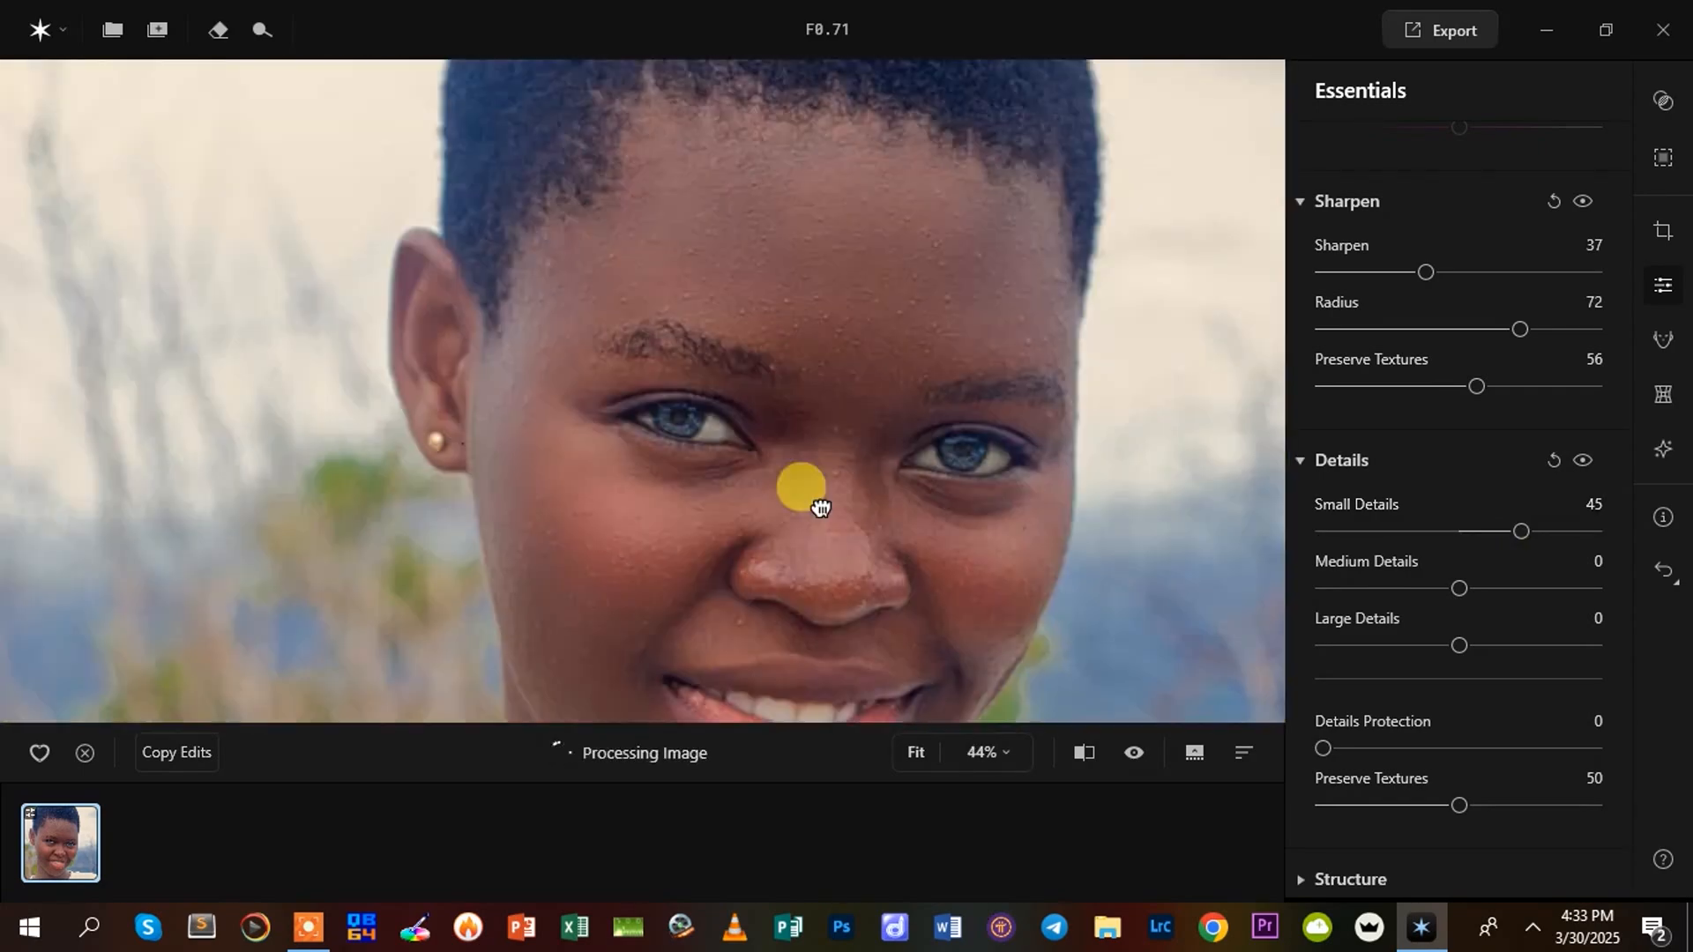
{"action": "left_click_drag", "start_coordinate": [820, 507], "coordinate": [748, 484]}
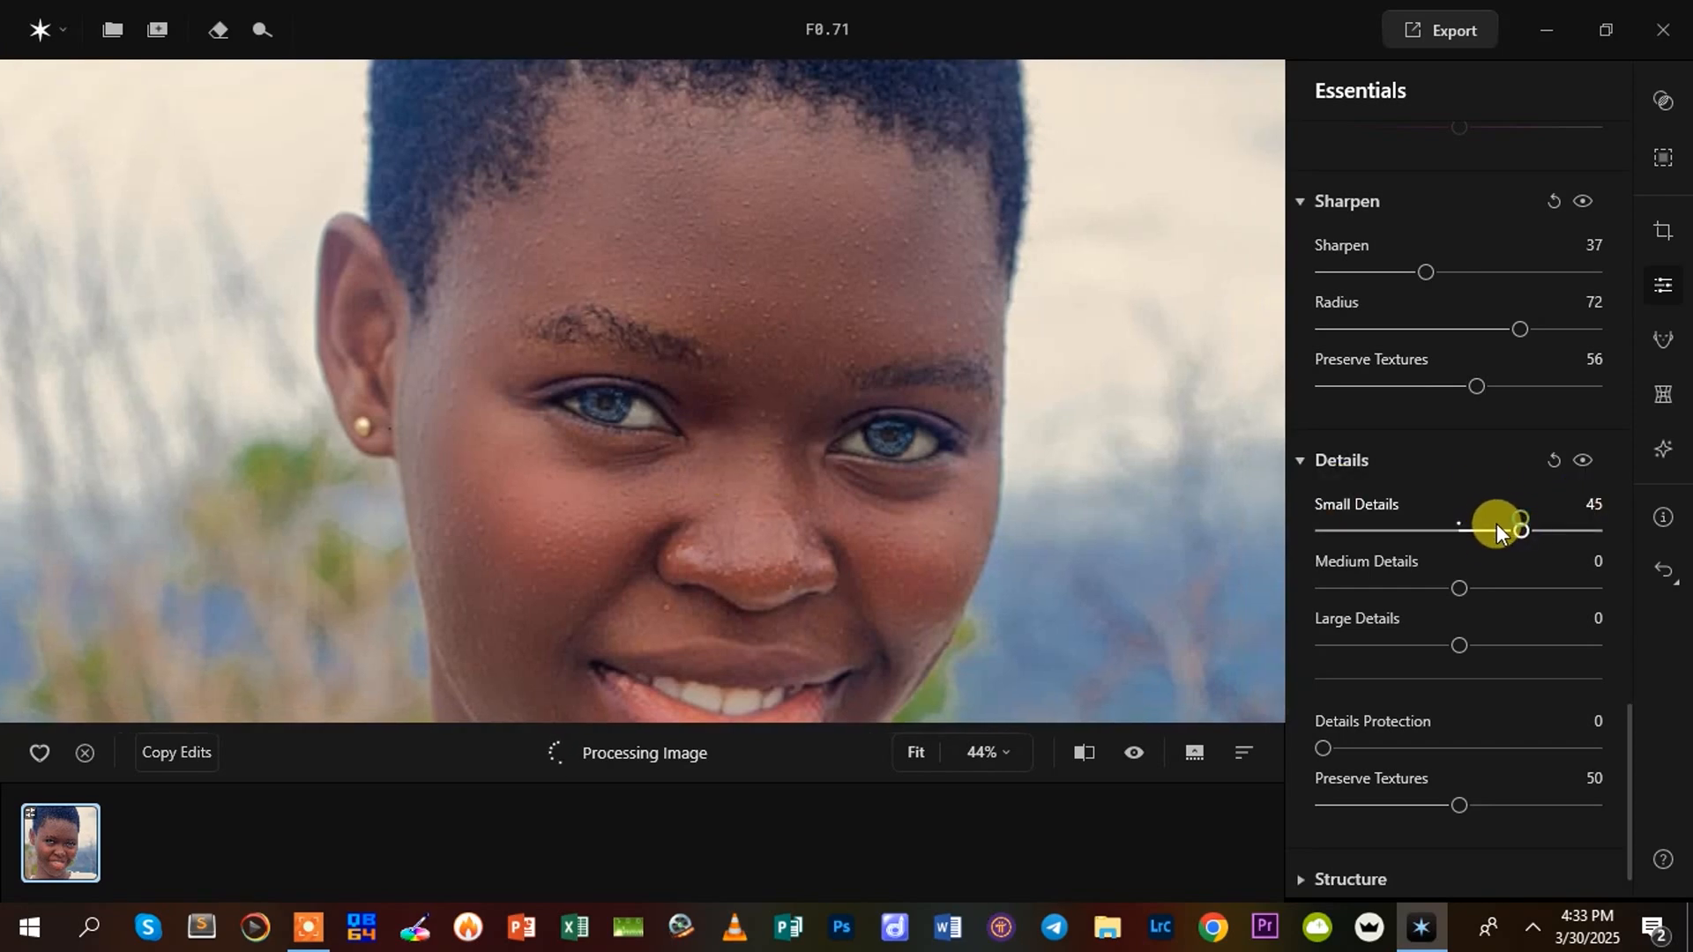
{"action": "left_click_drag", "start_coordinate": [1509, 533], "coordinate": [1494, 525]}
Set Medium Details to 18, Large Details to 10 and Details Protection to 14
{"action": "left_click_drag", "start_coordinate": [1459, 582], "coordinate": [1494, 598]}
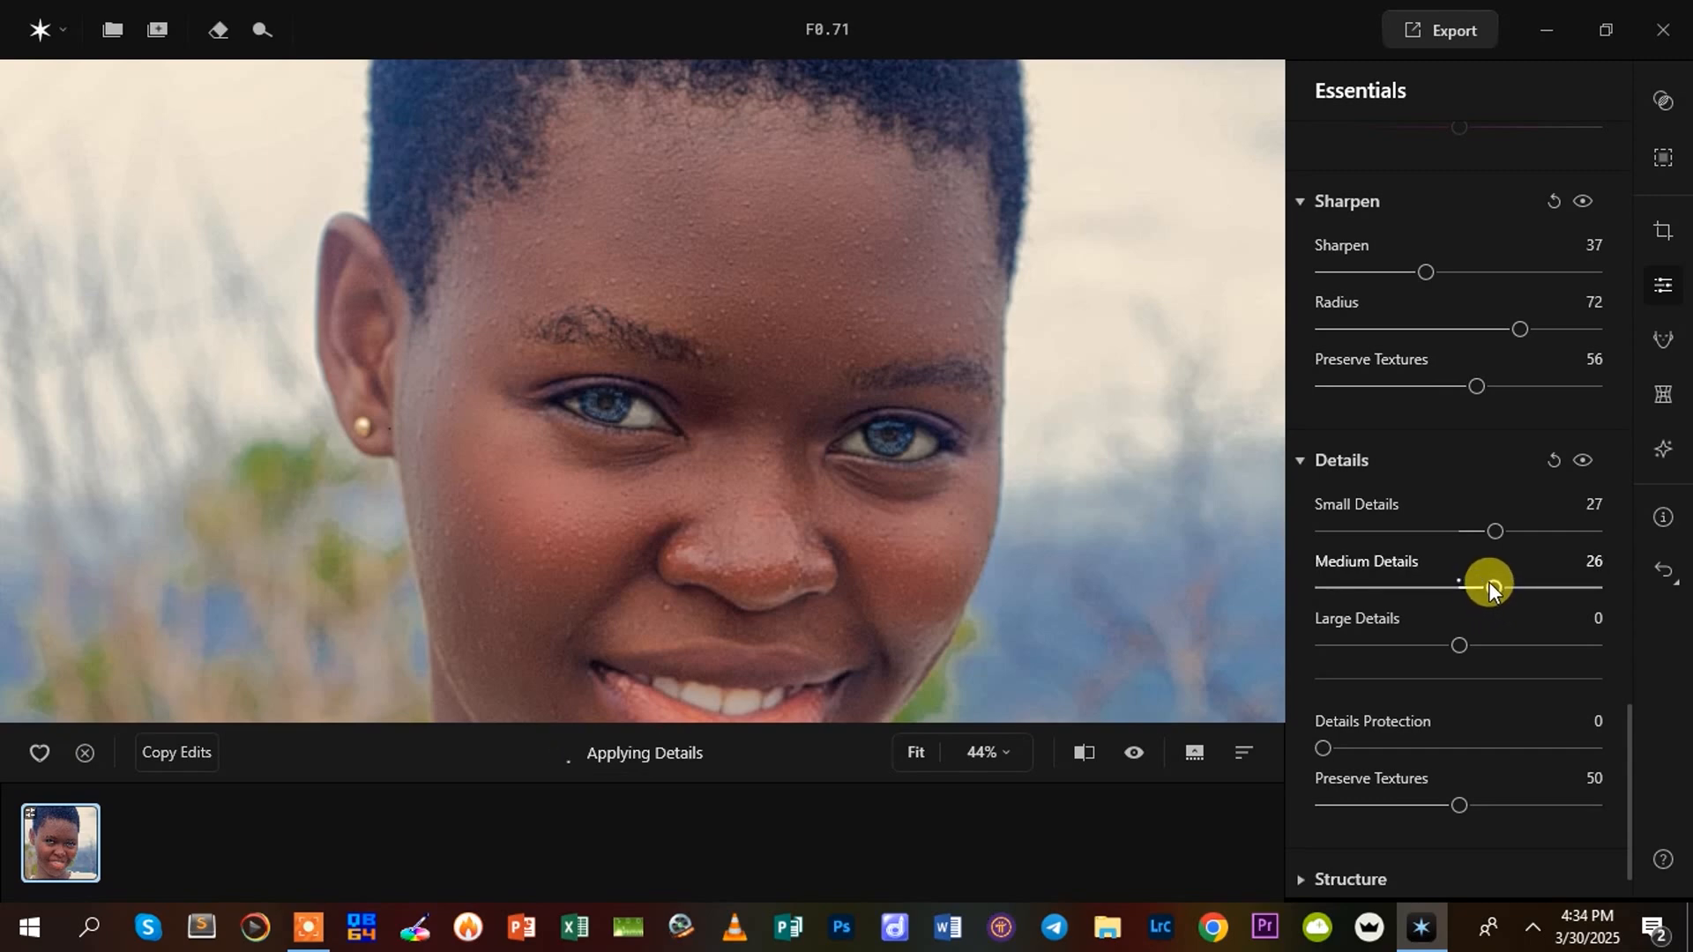
{"action": "left_click_drag", "start_coordinate": [1488, 584], "coordinate": [1476, 586]}
{"action": "mouse_move", "coordinate": [1459, 642]}
{"action": "left_mouse_down"}
{"action": "mouse_move", "coordinate": [1436, 644]}
{"action": "mouse_move", "coordinate": [1488, 648]}
{"action": "mouse_move", "coordinate": [1430, 654]}
{"action": "mouse_move", "coordinate": [1475, 658]}
{"action": "left_mouse_up"}
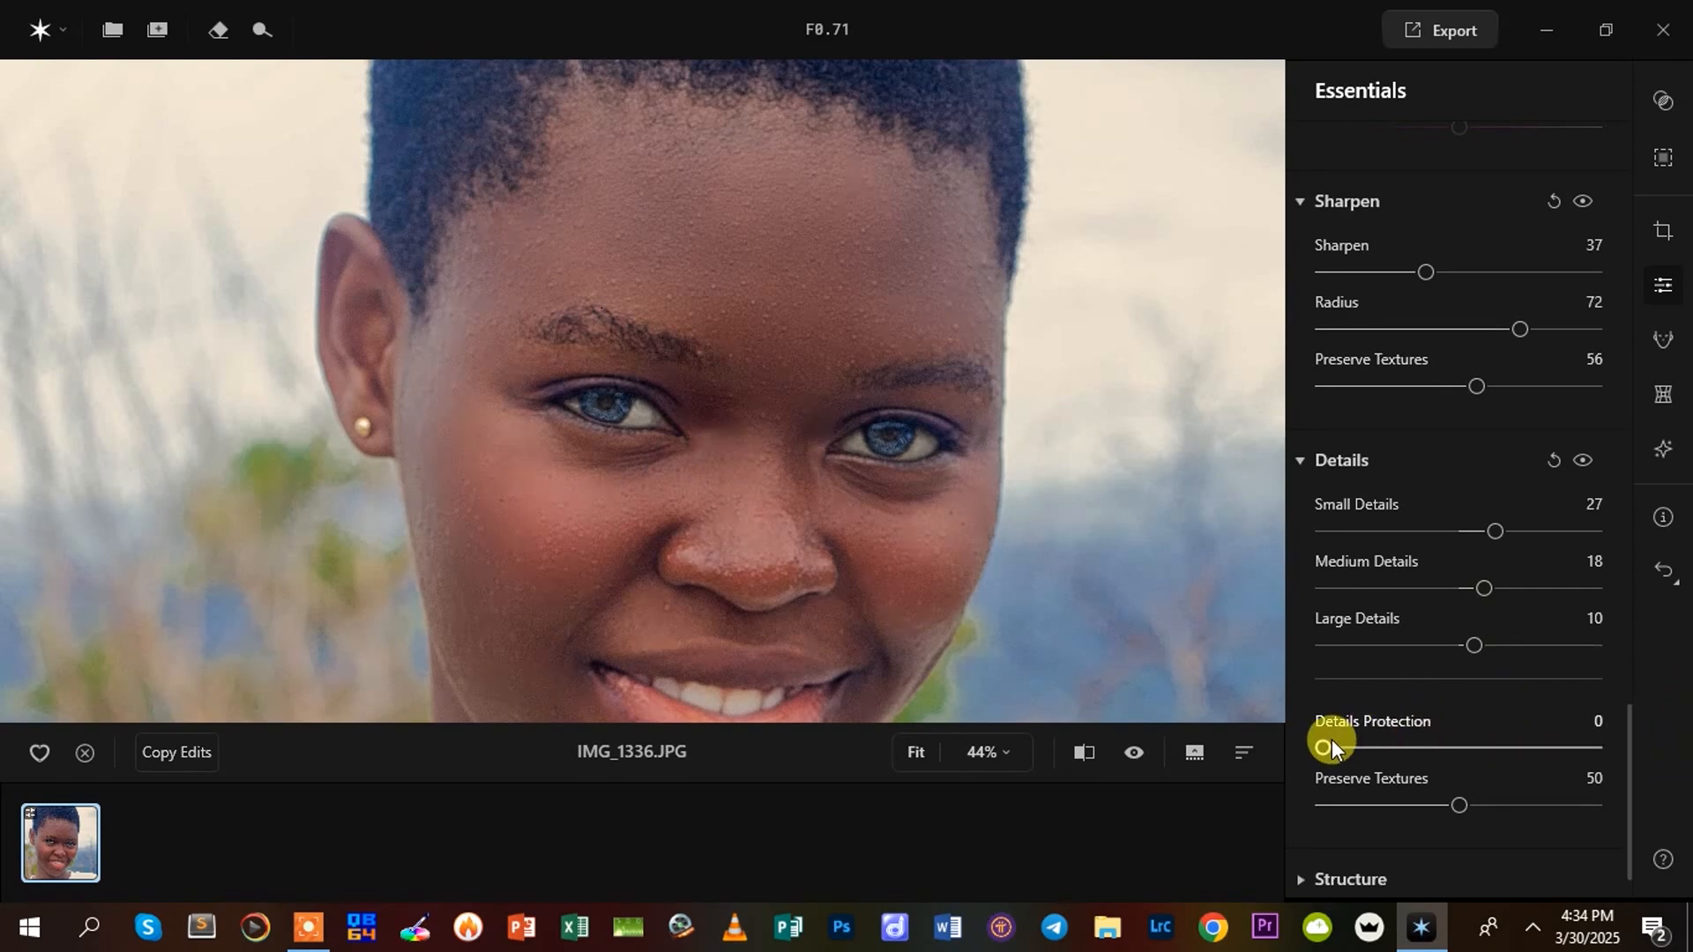
{"action": "left_click_drag", "start_coordinate": [1332, 745], "coordinate": [1365, 764]}
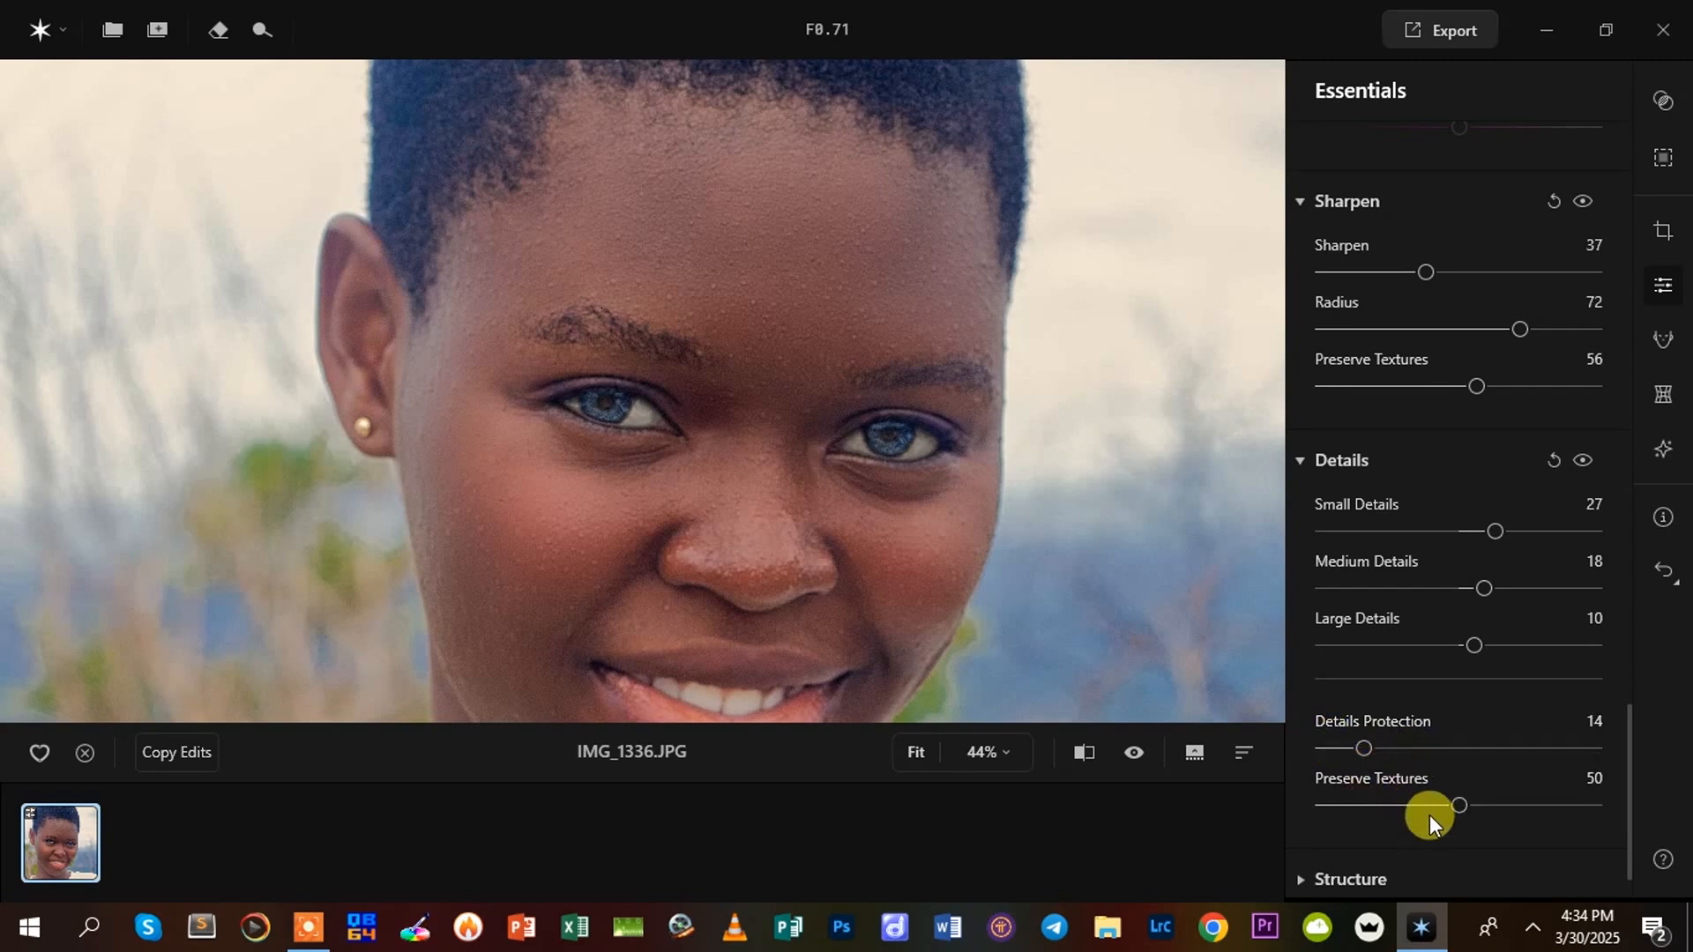
Open the Structure settings and set Amount to -16 and Boost to 3
{"action": "scroll", "coordinate": [1574, 817], "scroll_direction": "down", "scroll_amount": 1}
{"action": "left_click", "coordinate": [1298, 807]}
{"action": "scroll", "coordinate": [1580, 834], "scroll_direction": "down", "scroll_amount": 2}
{"action": "mouse_move", "coordinate": [1466, 750]}
{"action": "left_mouse_down"}
{"action": "mouse_move", "coordinate": [1482, 744]}
{"action": "mouse_move", "coordinate": [1446, 754]}
{"action": "mouse_move", "coordinate": [1469, 758]}
{"action": "left_mouse_up"}
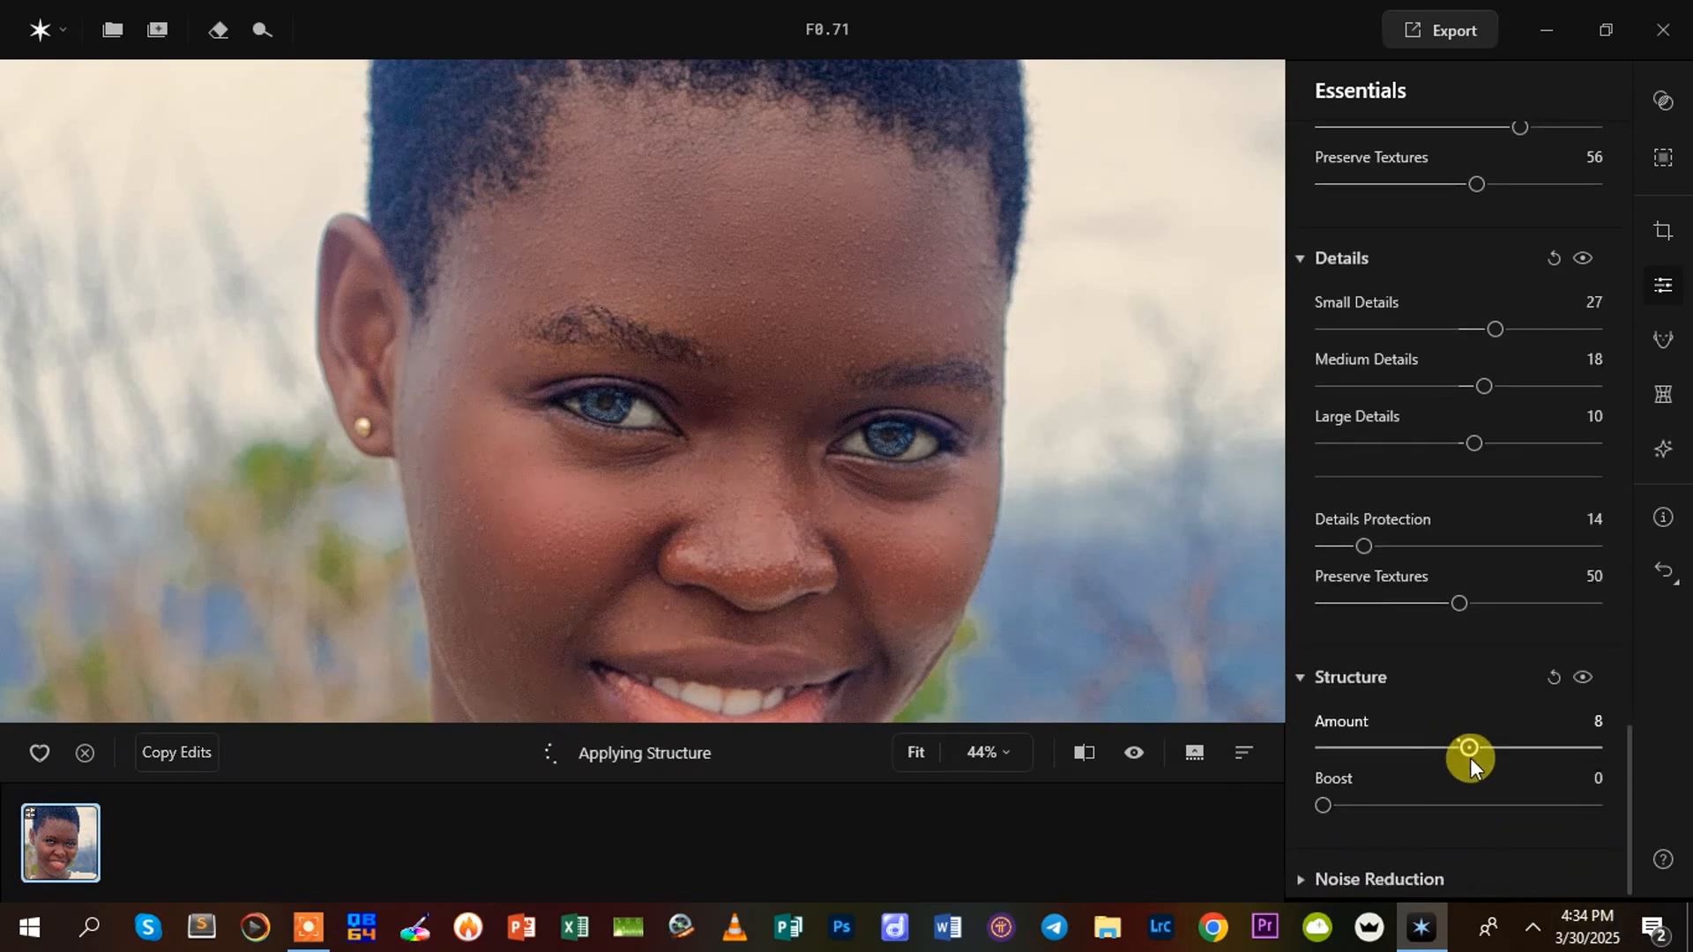
{"action": "mouse_move", "coordinate": [1316, 797]}
{"action": "left_mouse_down"}
{"action": "mouse_move", "coordinate": [1351, 800]}
{"action": "mouse_move", "coordinate": [1333, 801]}
{"action": "left_mouse_up"}
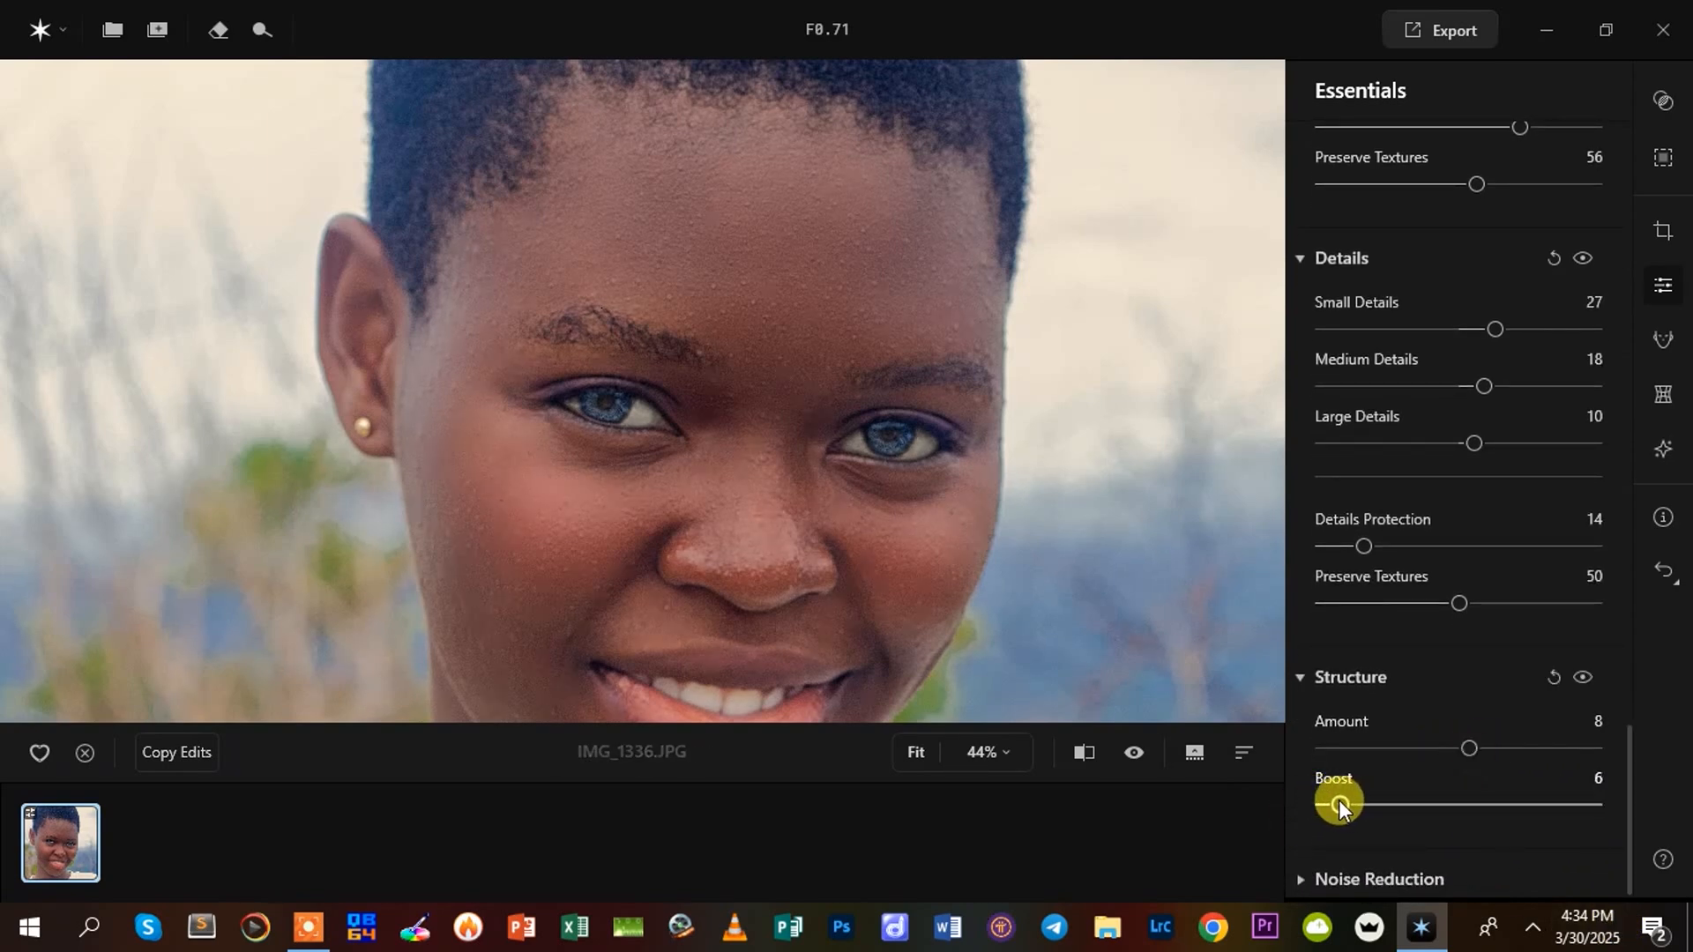
{"action": "left_click_drag", "start_coordinate": [1463, 741], "coordinate": [1437, 744]}
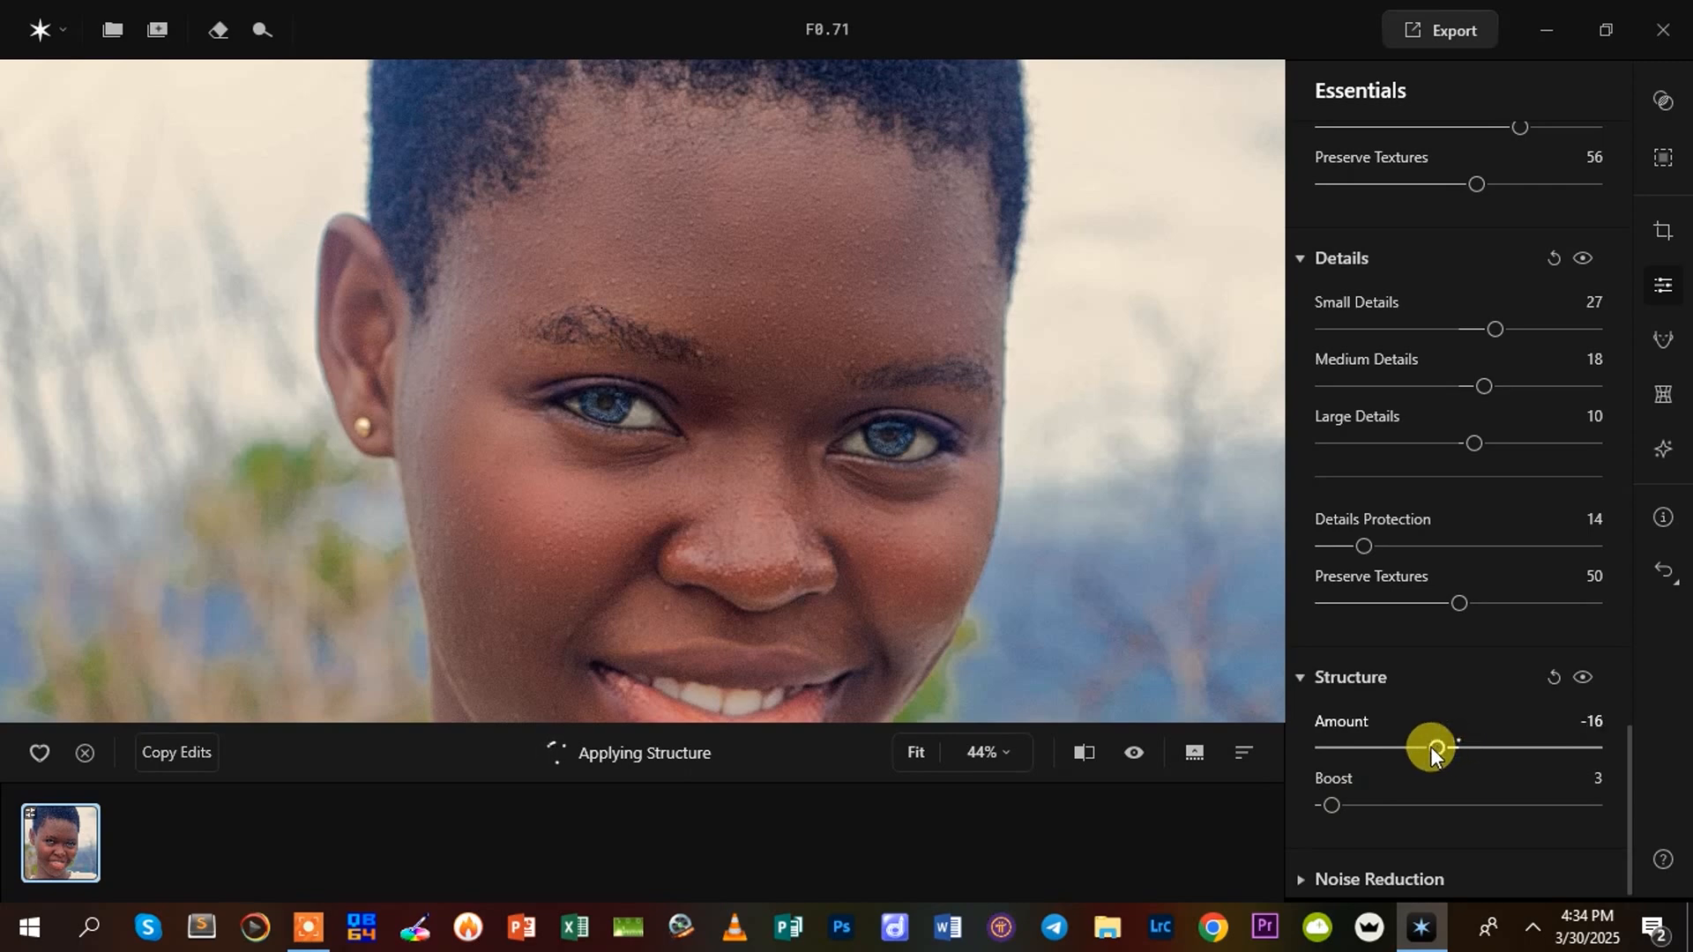
Apply Noise Reduction with Luminosity 15, Color 4 and Boost 15
{"action": "left_click", "coordinate": [1307, 860]}
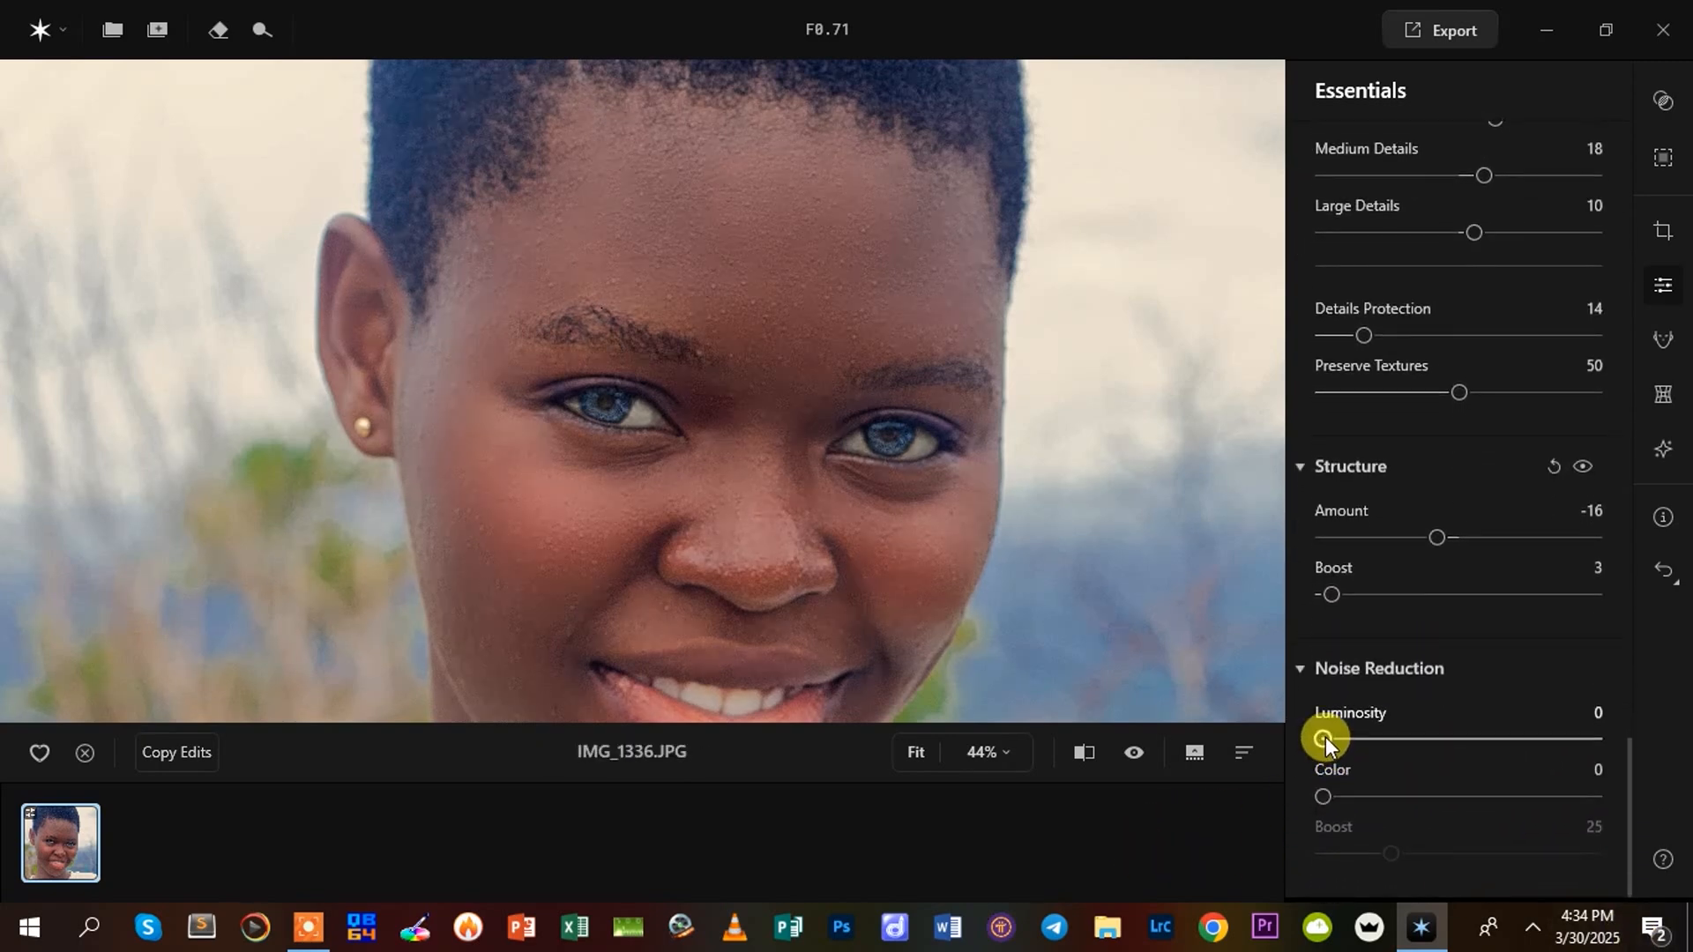
{"action": "left_click_drag", "start_coordinate": [1325, 738], "coordinate": [1451, 740]}
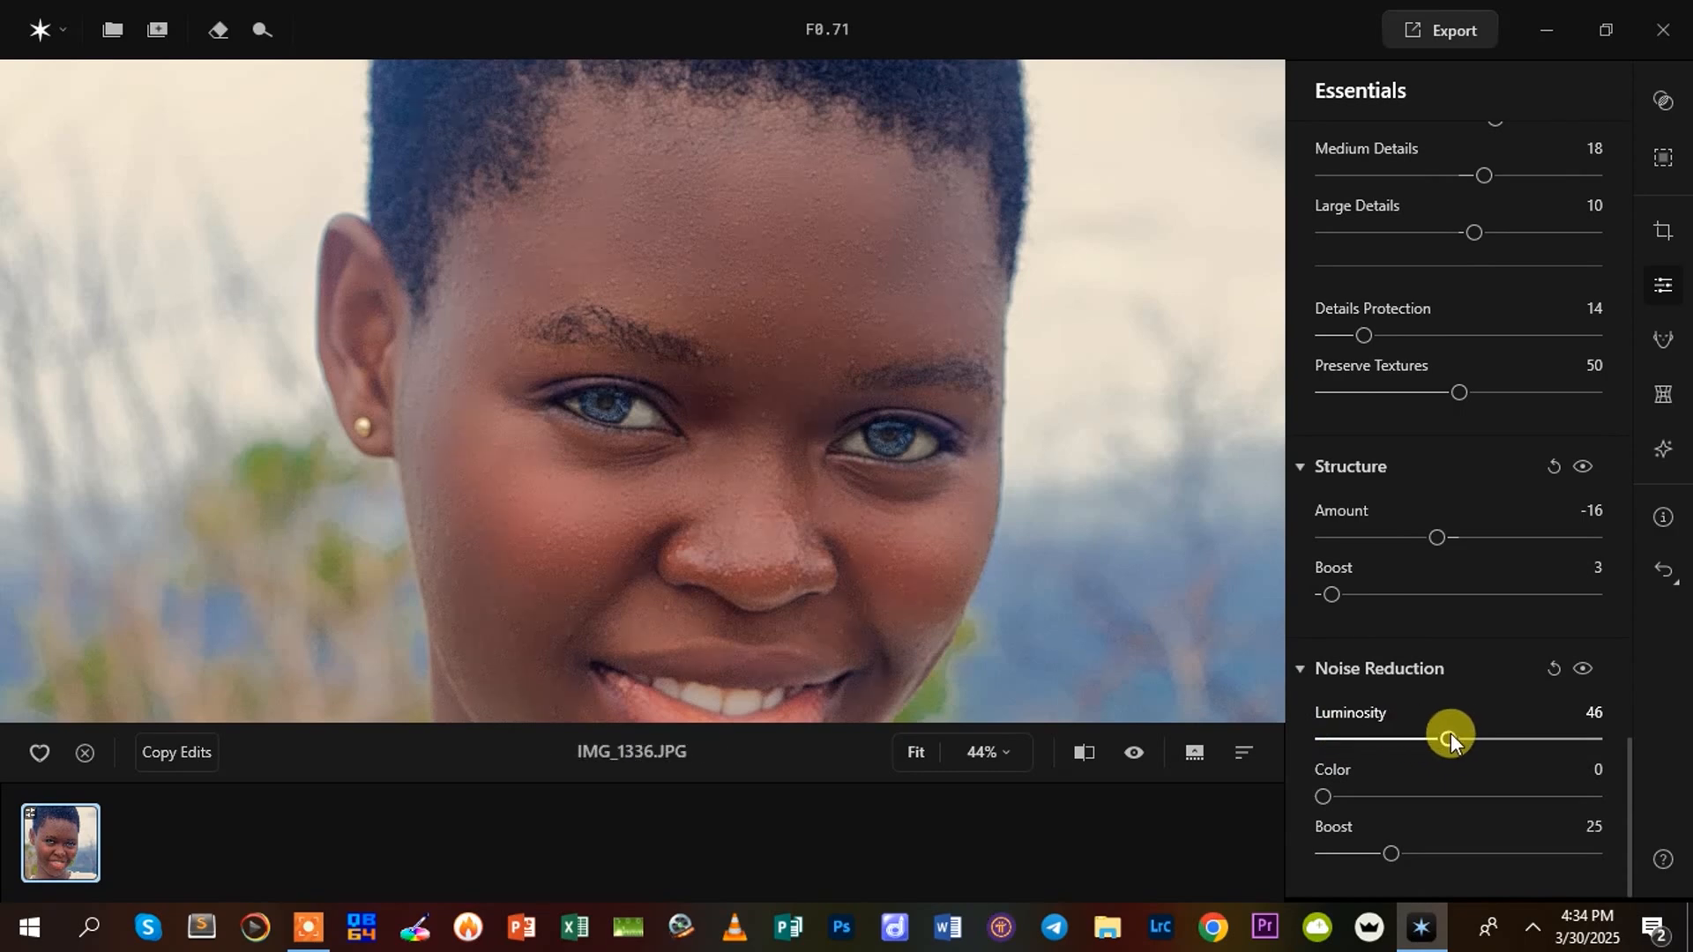
{"action": "left_click_drag", "start_coordinate": [1451, 739], "coordinate": [1334, 797]}
{"action": "mouse_move", "coordinate": [1391, 852]}
{"action": "left_mouse_down"}
{"action": "mouse_move", "coordinate": [1403, 844]}
{"action": "mouse_move", "coordinate": [1365, 848]}
{"action": "left_mouse_up"}
Sweep the before/after divider across the portrait to examine the combined detail and noise edits
{"action": "left_click", "coordinate": [736, 492]}
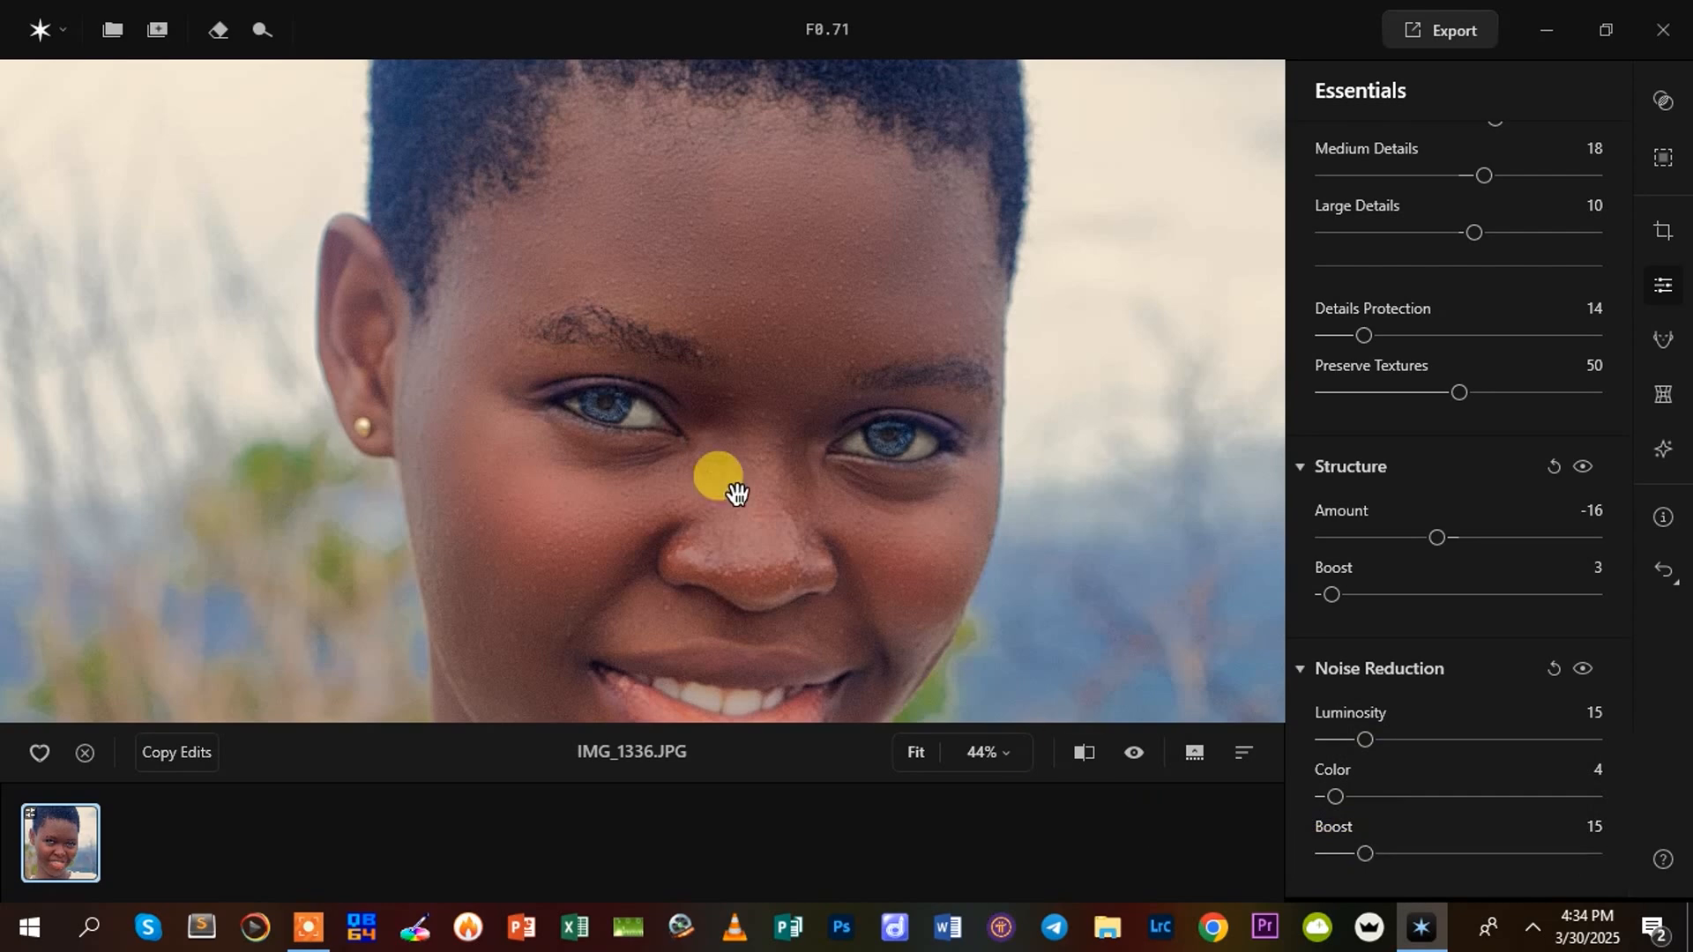
{"action": "left_click", "coordinate": [1097, 753]}
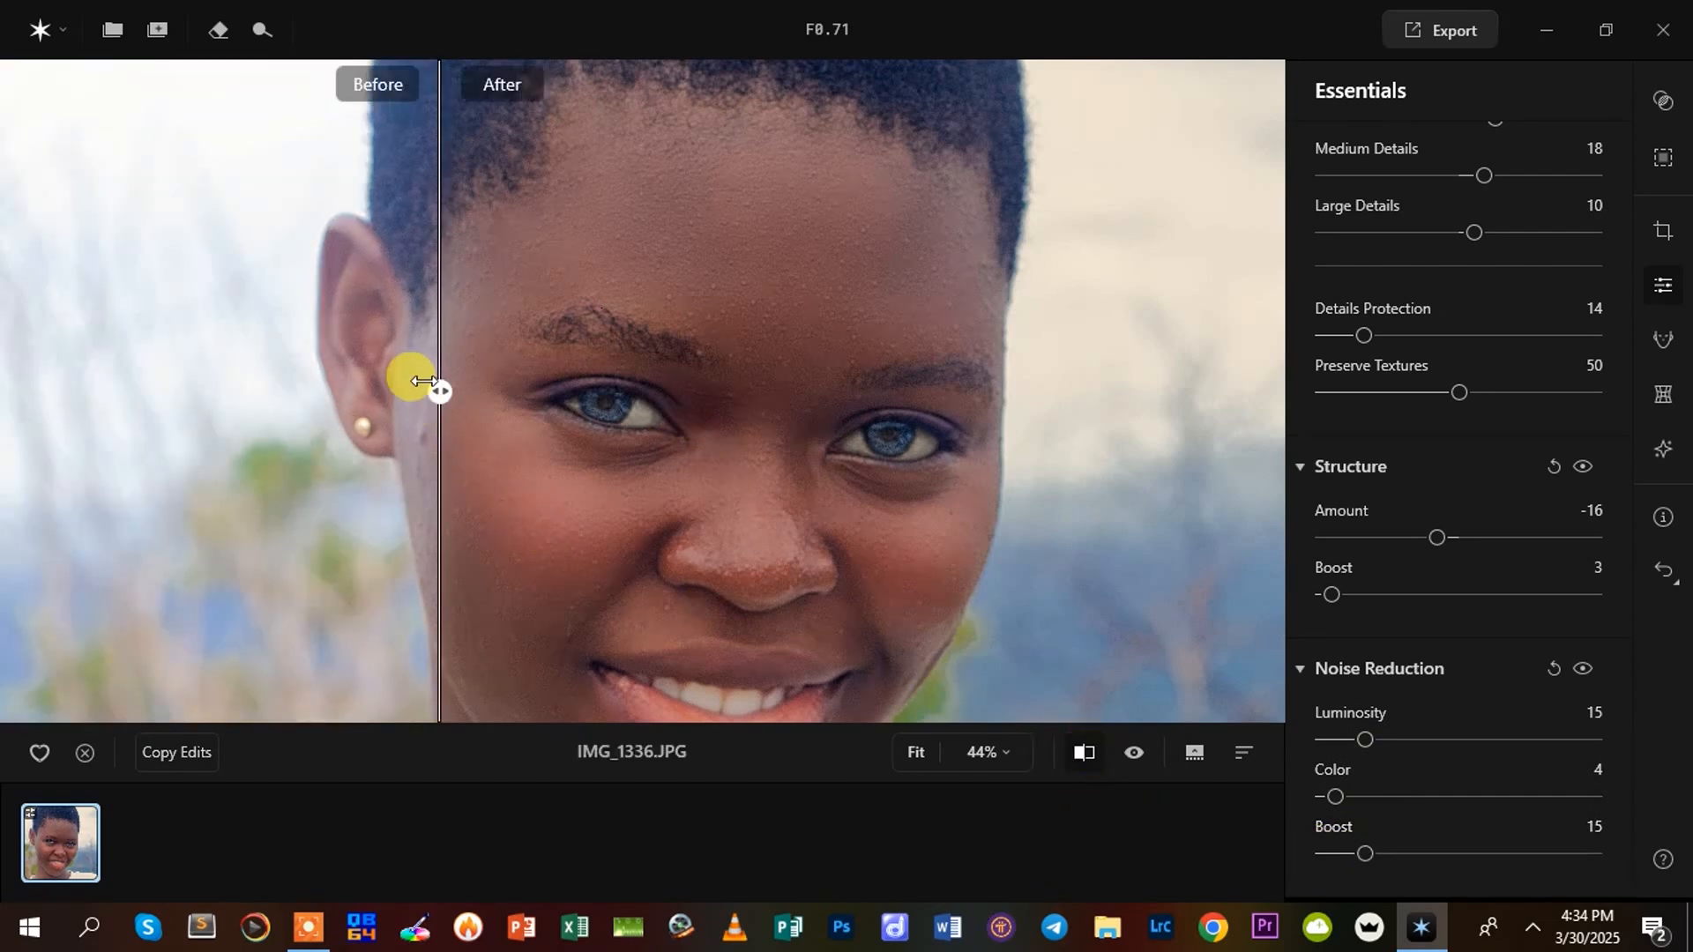
{"action": "left_click_drag", "start_coordinate": [423, 381], "coordinate": [1169, 506]}
{"action": "left_click", "coordinate": [1085, 753]}
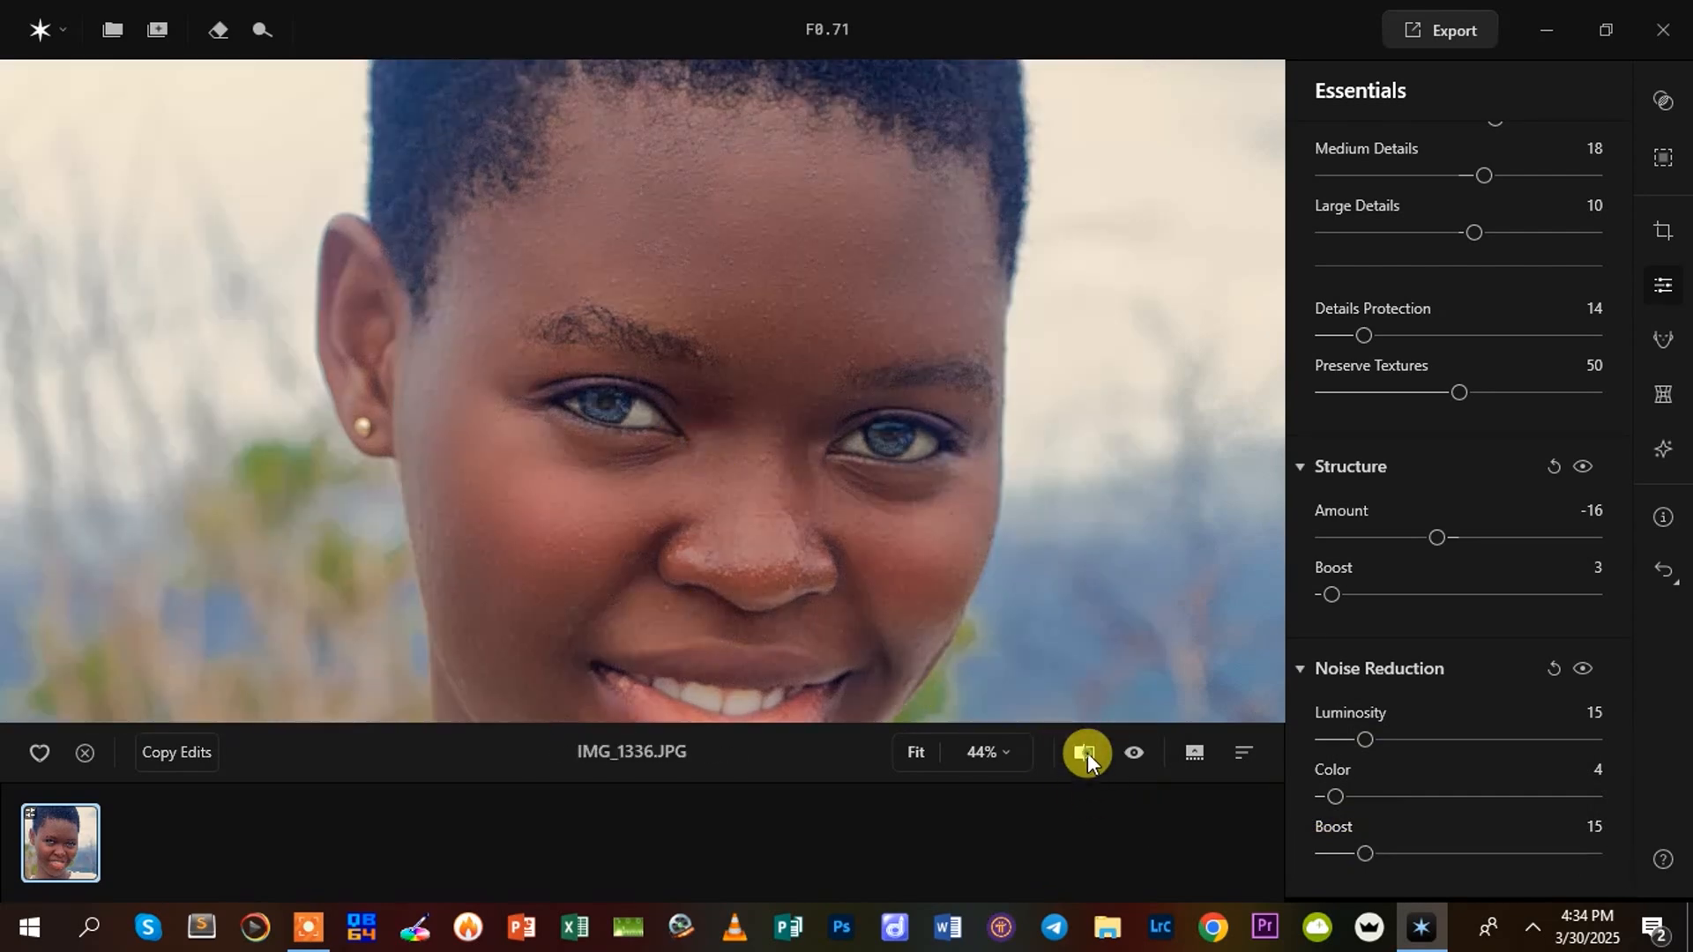
{"action": "left_click", "coordinate": [1087, 753]}
{"action": "left_click", "coordinate": [1087, 753]}
{"action": "left_click", "coordinate": [1087, 753]}
Show the Creative Light Control light source on the canvas and place it beside the jaw, just below the earring
{"action": "scroll", "coordinate": [1613, 441], "scroll_direction": "up", "scroll_amount": 7}
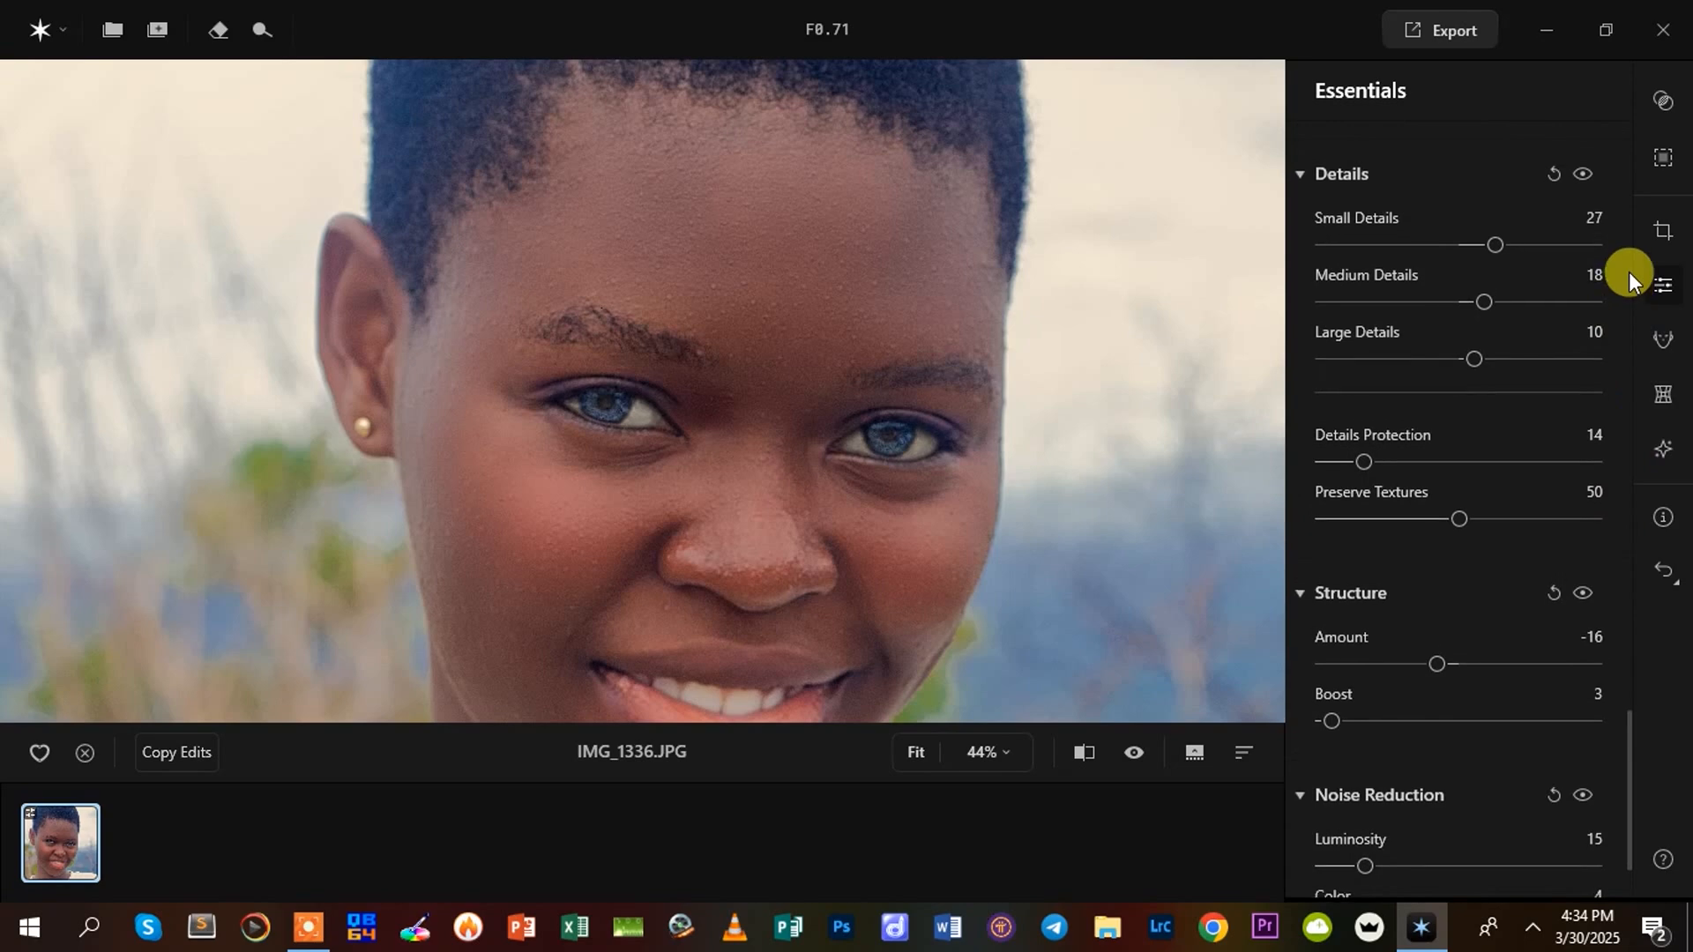
{"action": "scroll", "coordinate": [1587, 424], "scroll_direction": "up", "scroll_amount": 6}
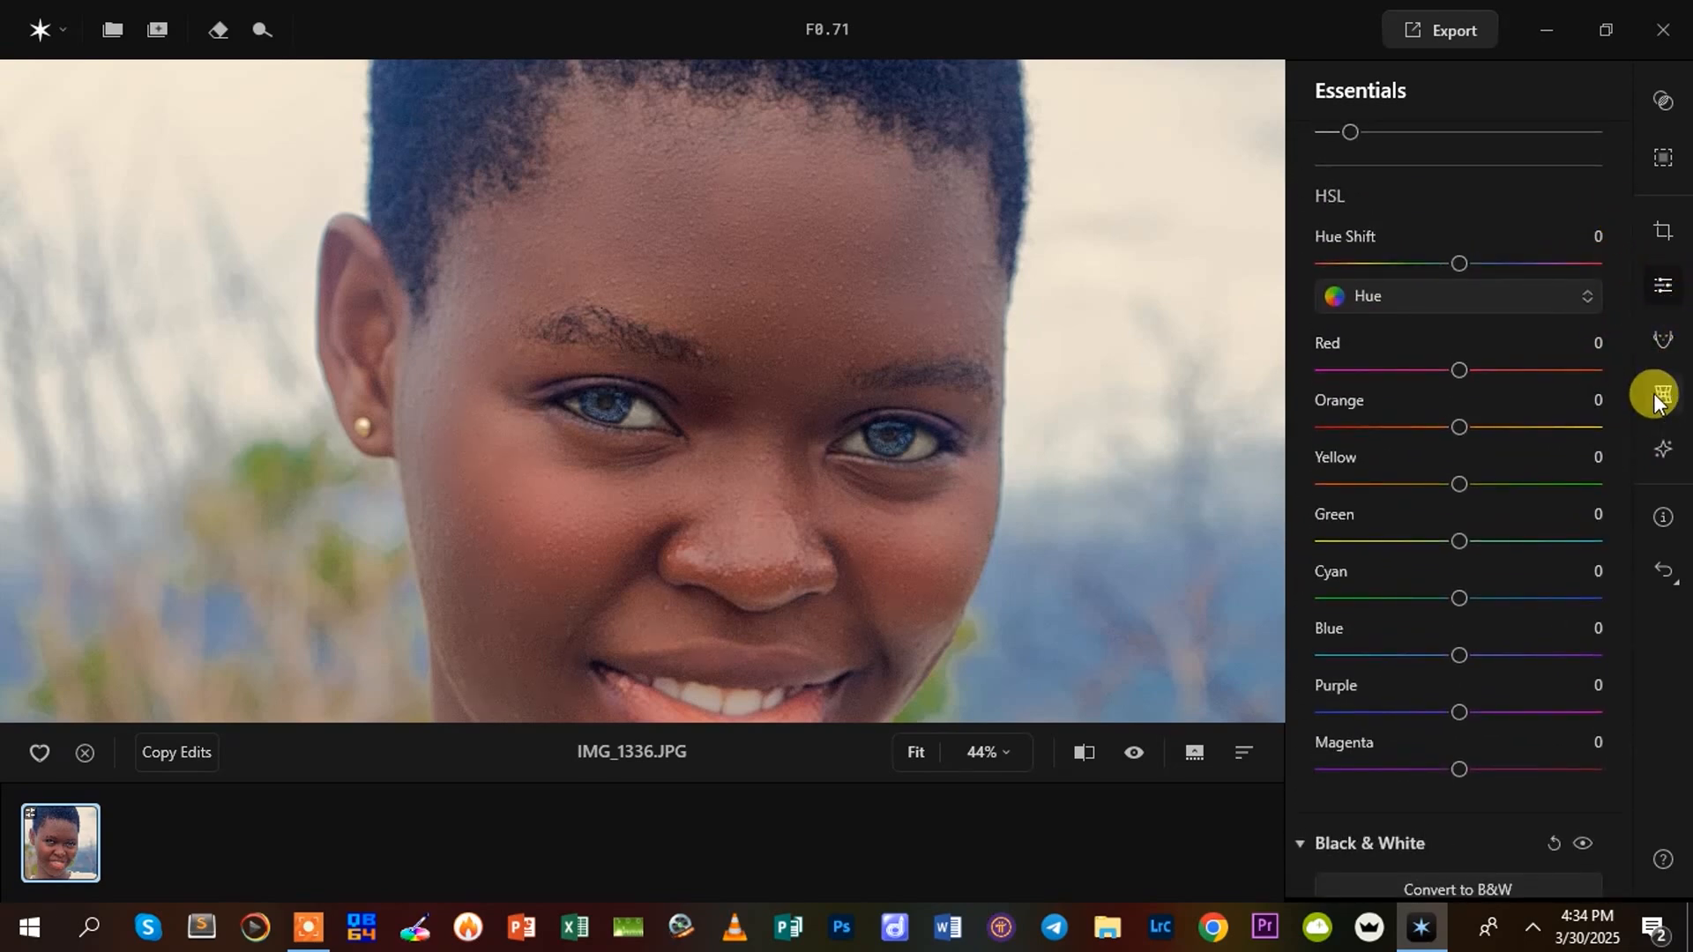
{"action": "left_click", "coordinate": [1662, 450]}
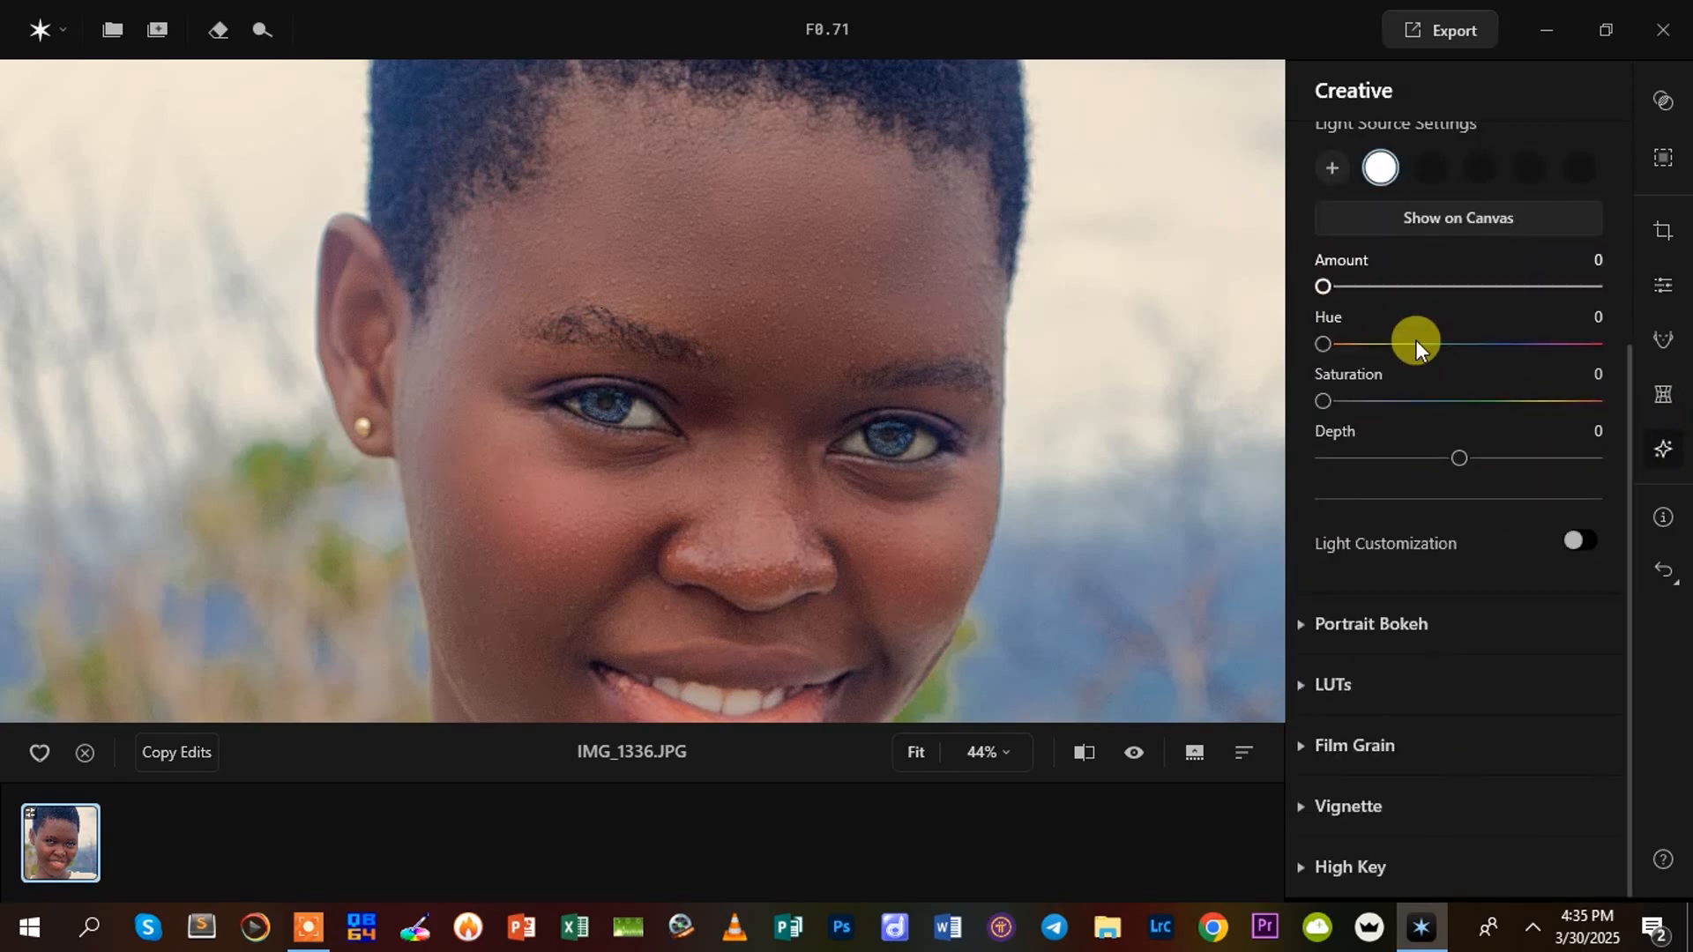
{"action": "scroll", "coordinate": [1506, 330], "scroll_direction": "up", "scroll_amount": 3}
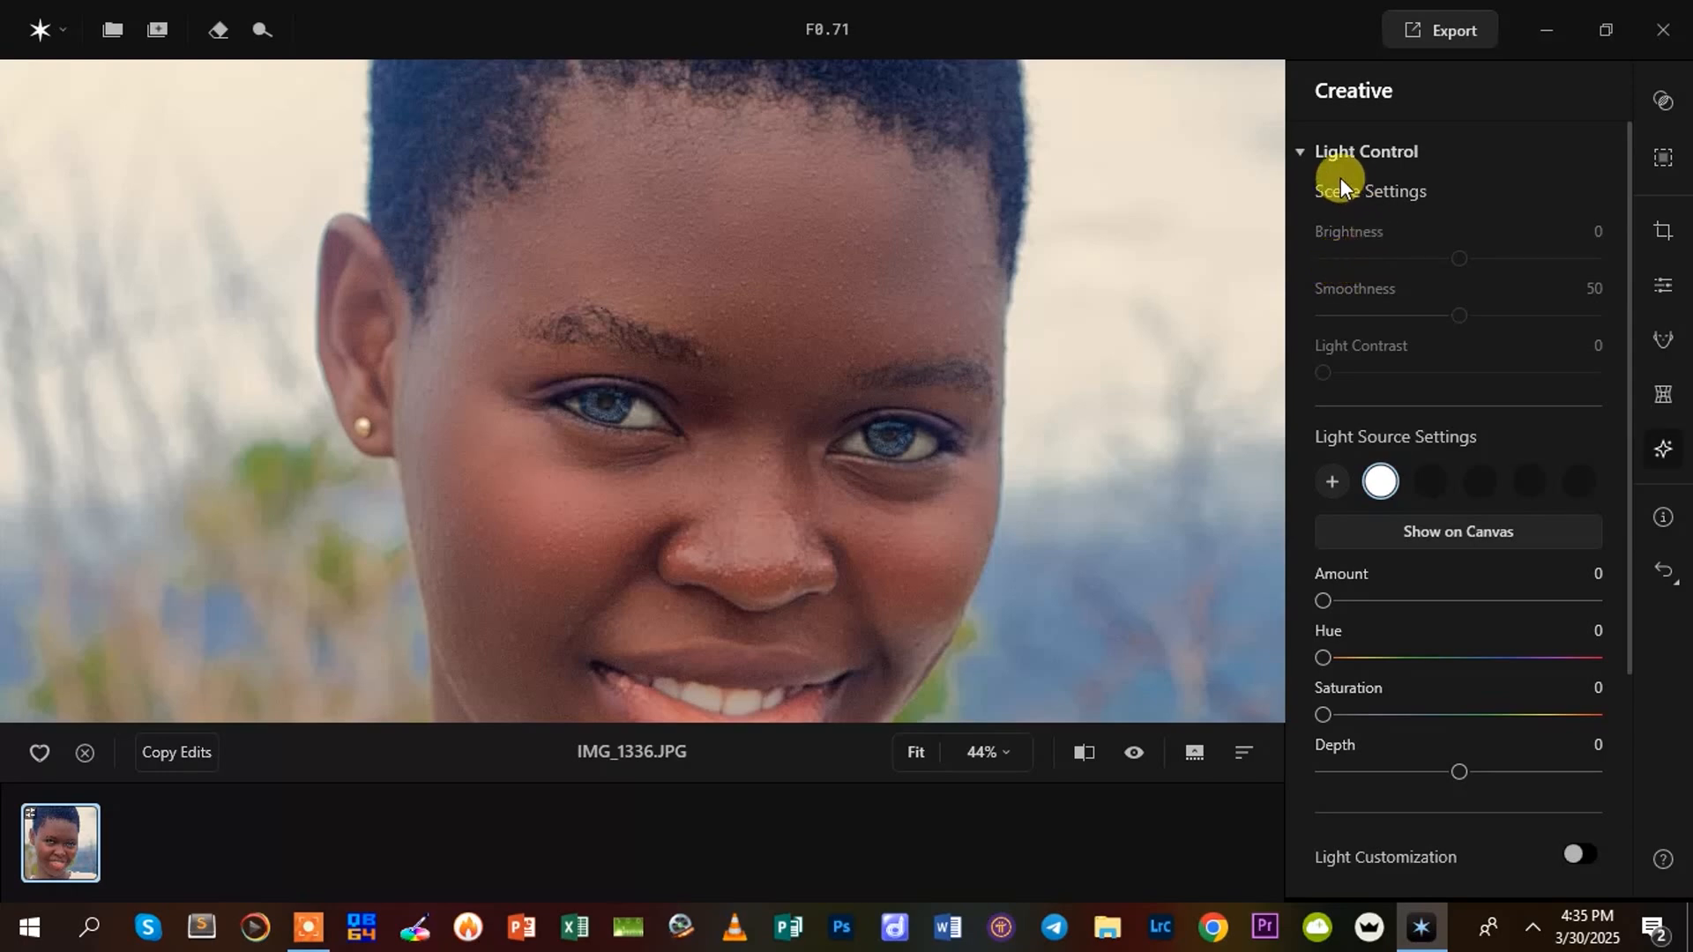
{"action": "left_click", "coordinate": [1436, 536]}
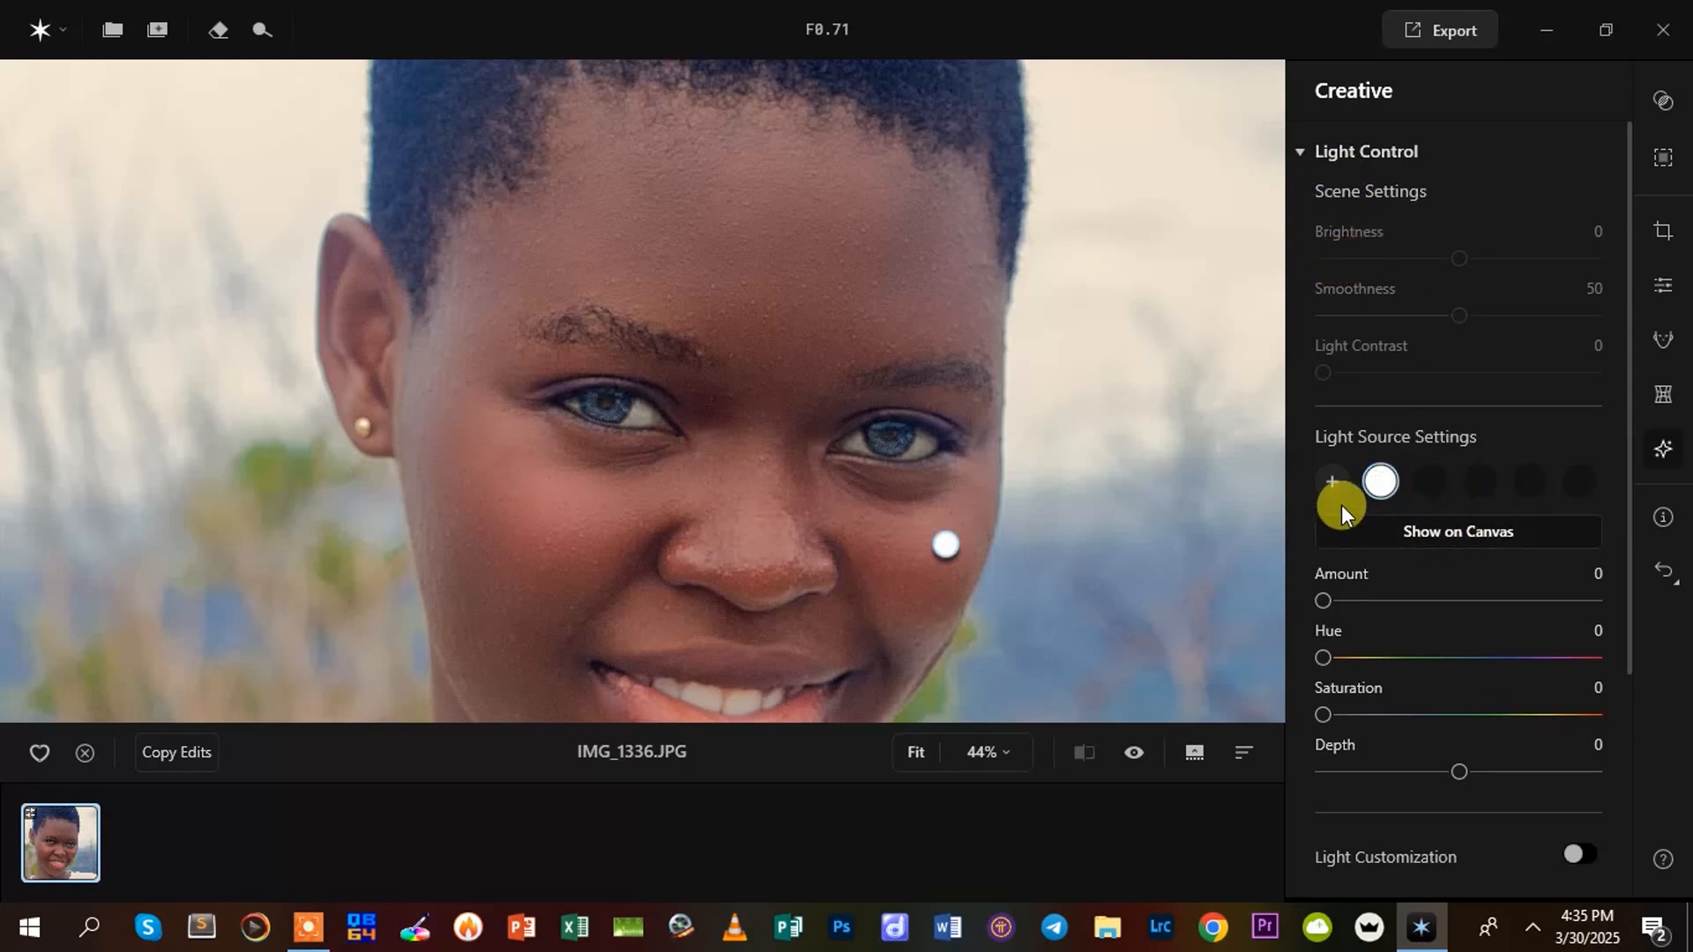
{"action": "left_click_drag", "start_coordinate": [954, 537], "coordinate": [392, 529]}
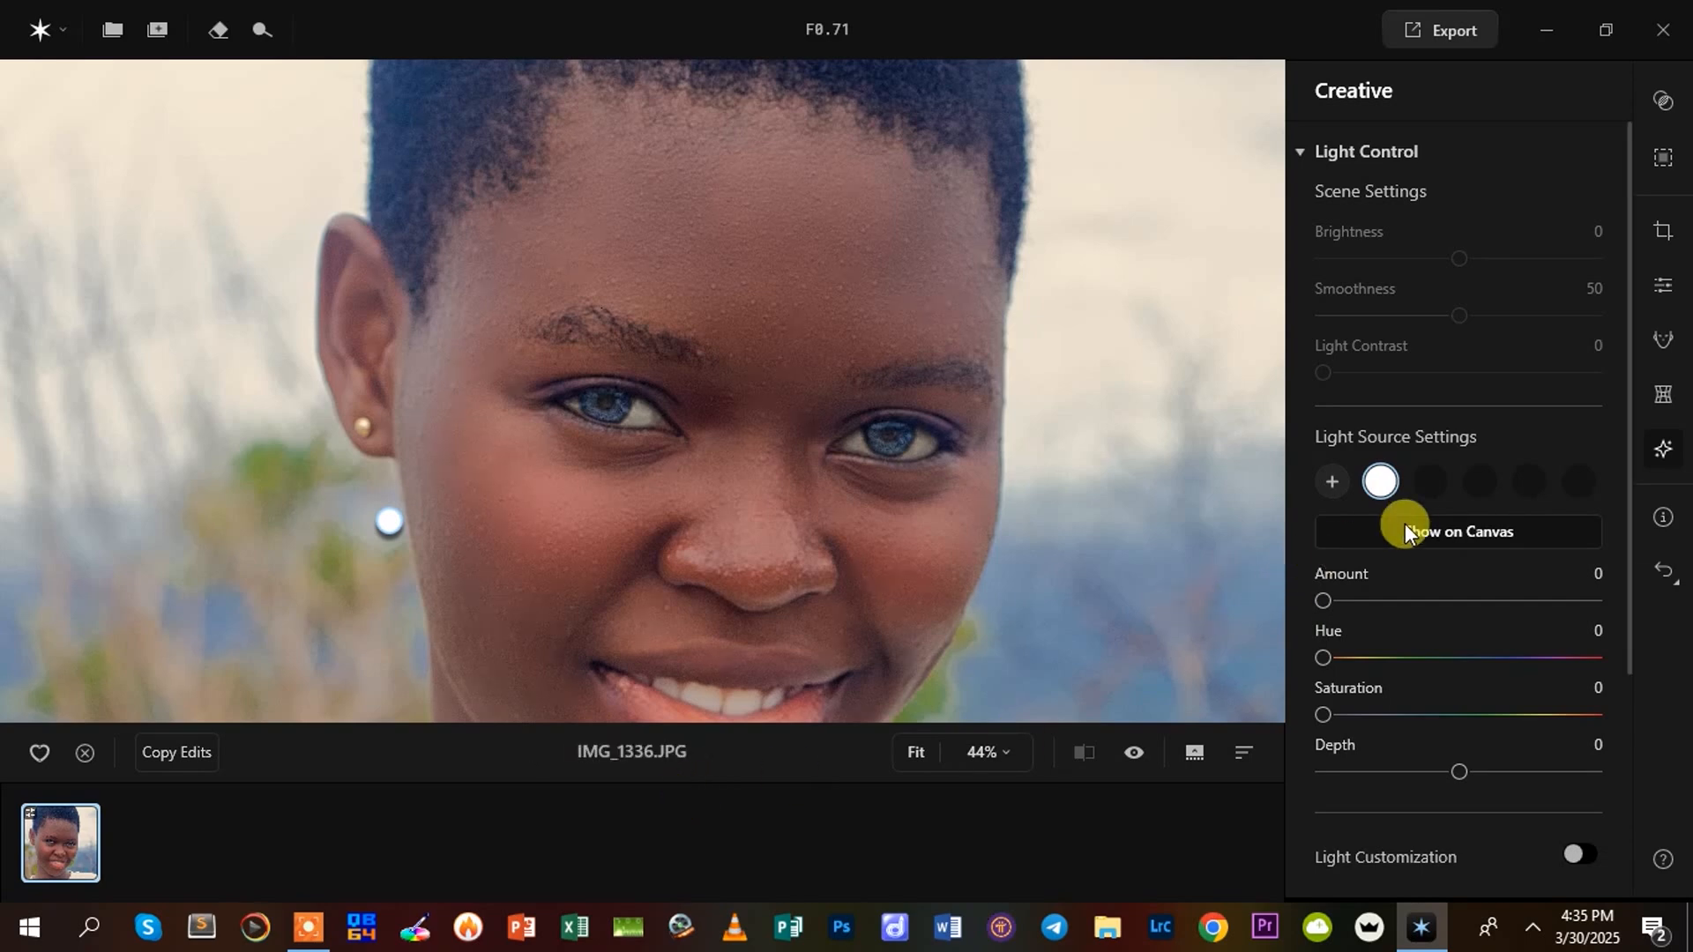
Set the light source's Amount to 7 and move the light over the face to the nose
{"action": "left_click_drag", "start_coordinate": [1331, 603], "coordinate": [1379, 599]}
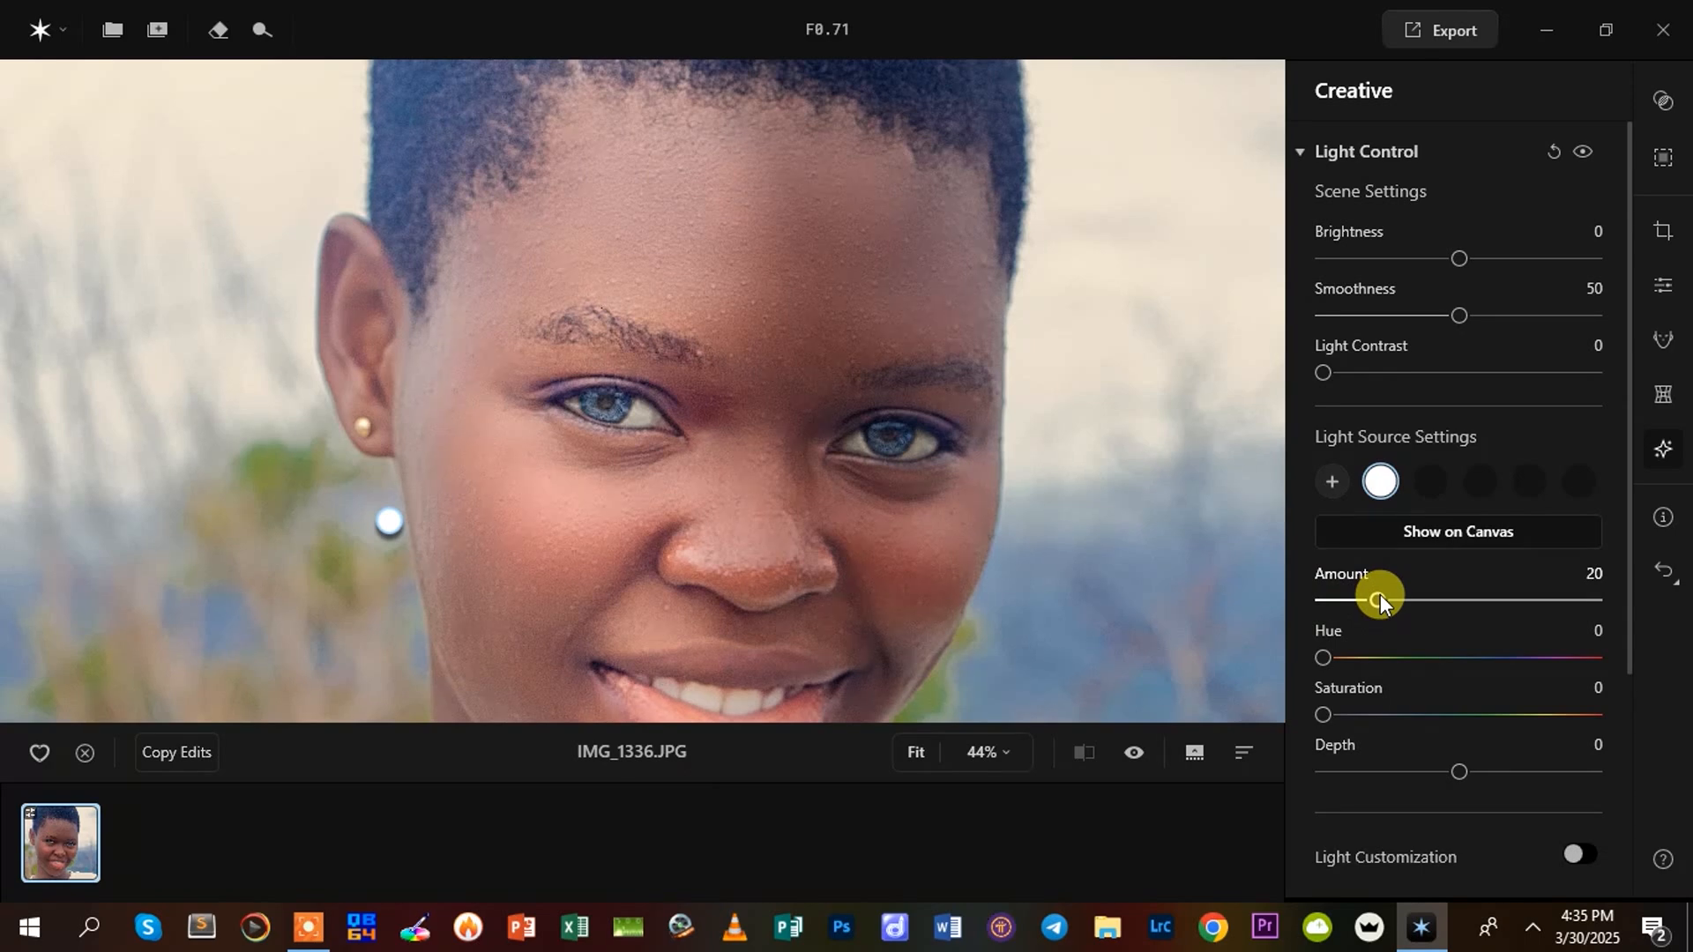
{"action": "left_click_drag", "start_coordinate": [1379, 599], "coordinate": [1345, 599]}
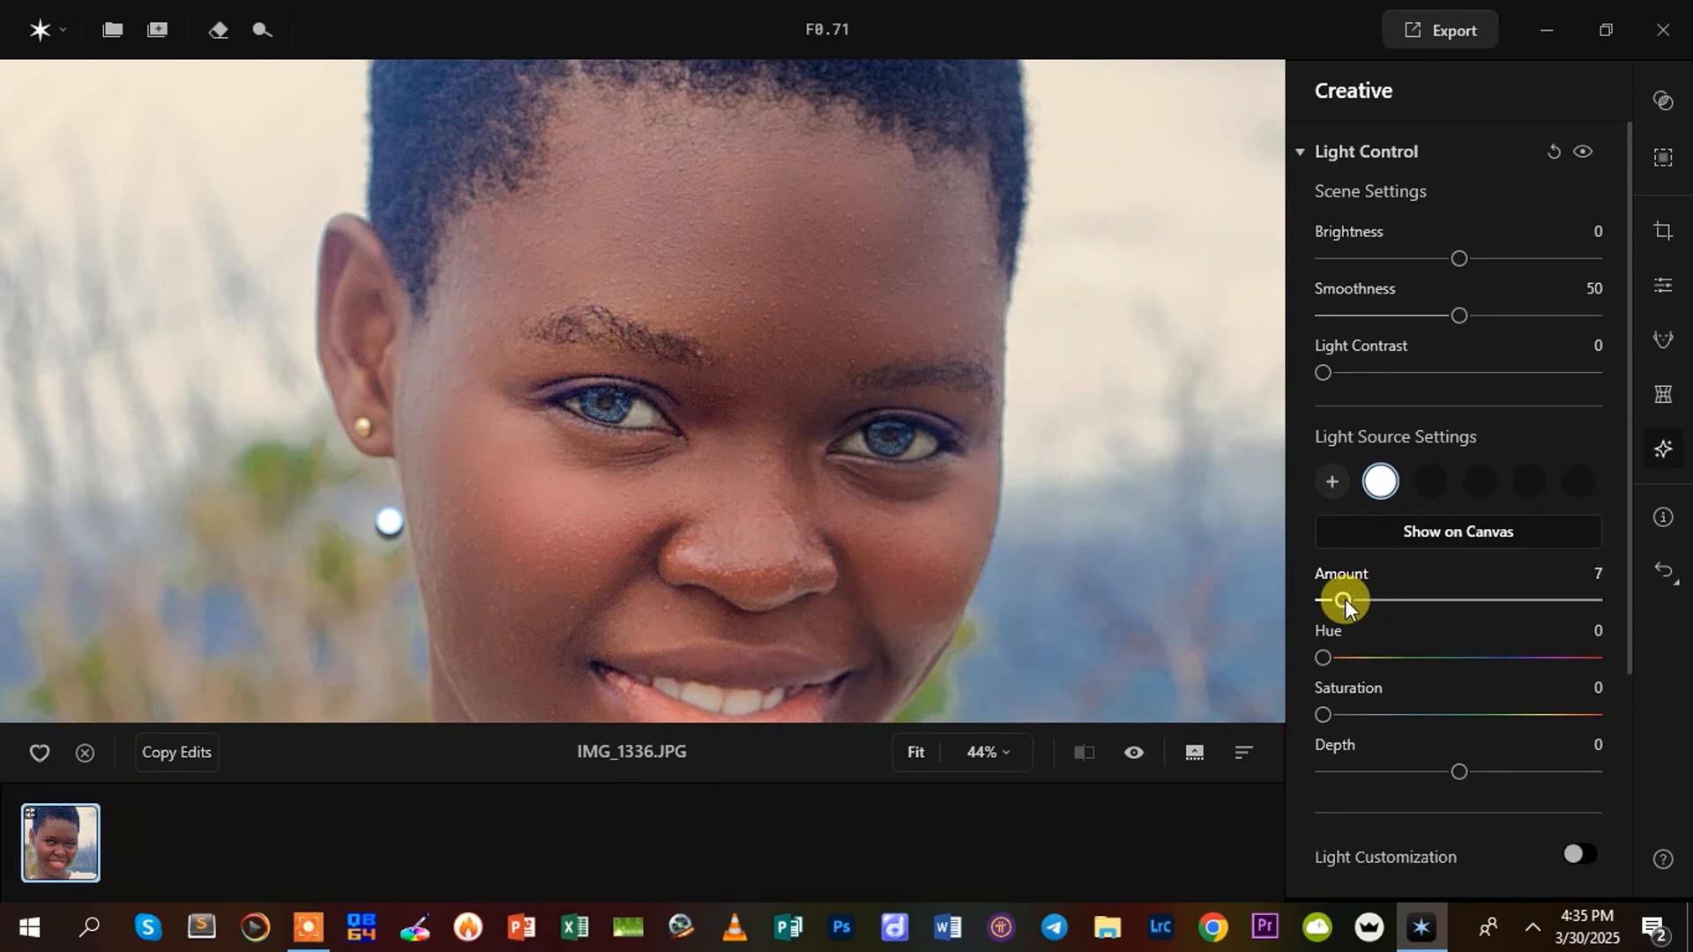
{"action": "left_click_drag", "start_coordinate": [643, 230], "coordinate": [806, 541]}
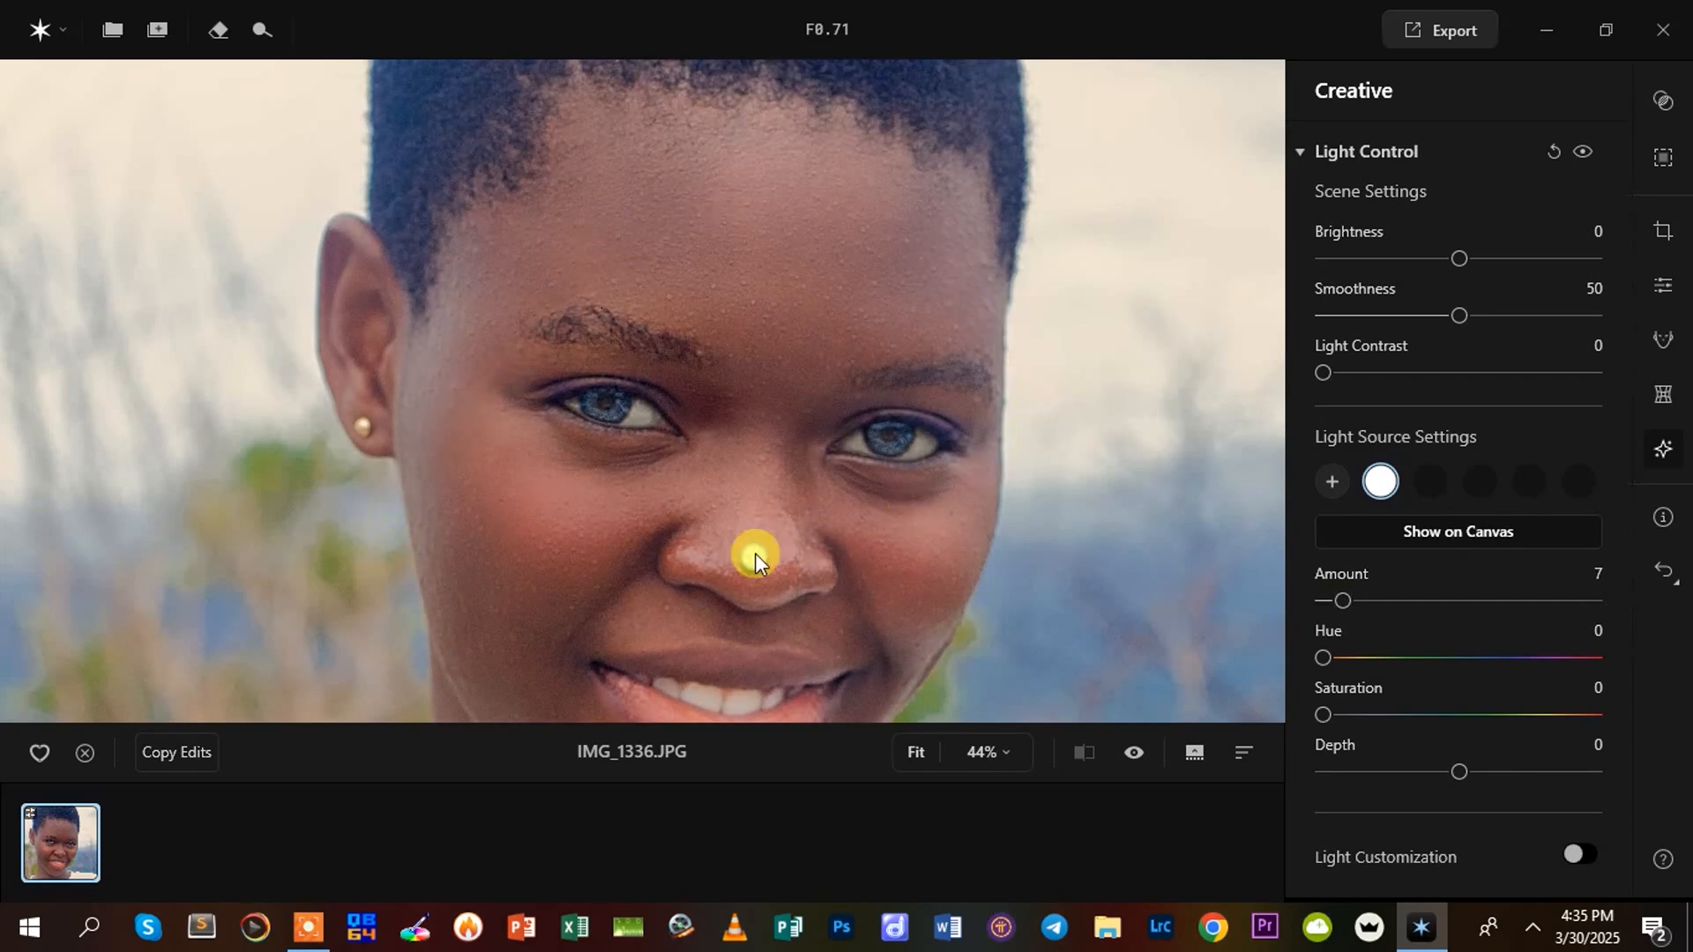
Raise the light source's Amount to 16 and move the light beside the face, opposite the earring at eye level
{"action": "left_click_drag", "start_coordinate": [695, 568], "coordinate": [593, 582]}
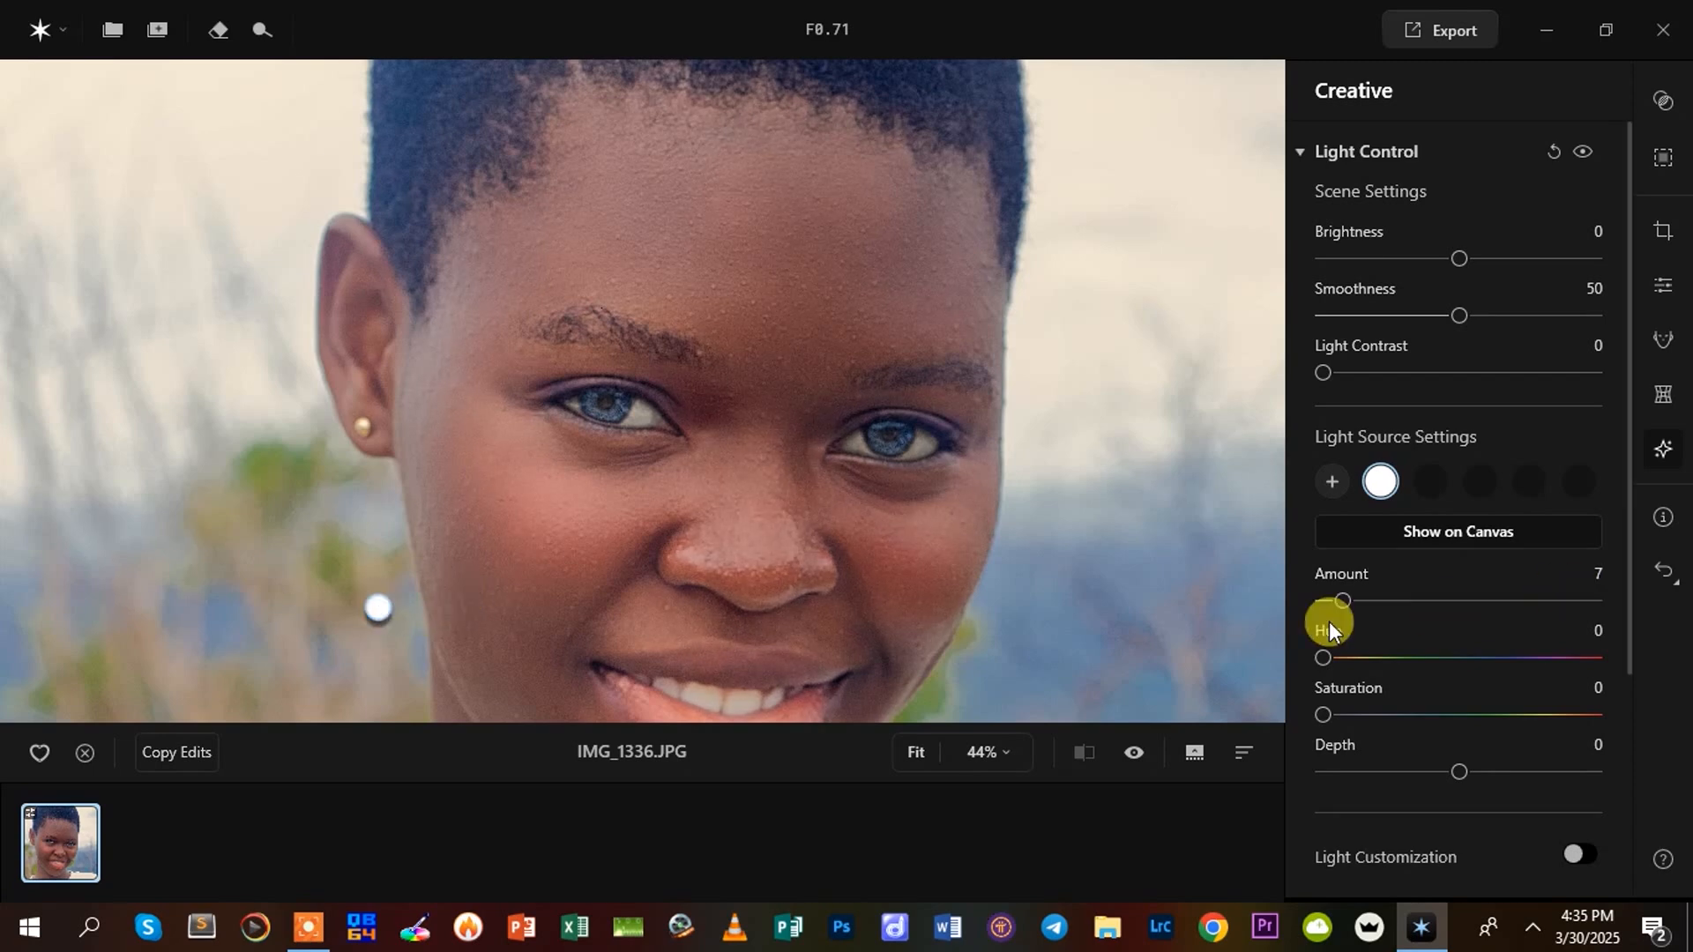
{"action": "left_click_drag", "start_coordinate": [1342, 598], "coordinate": [1368, 599]}
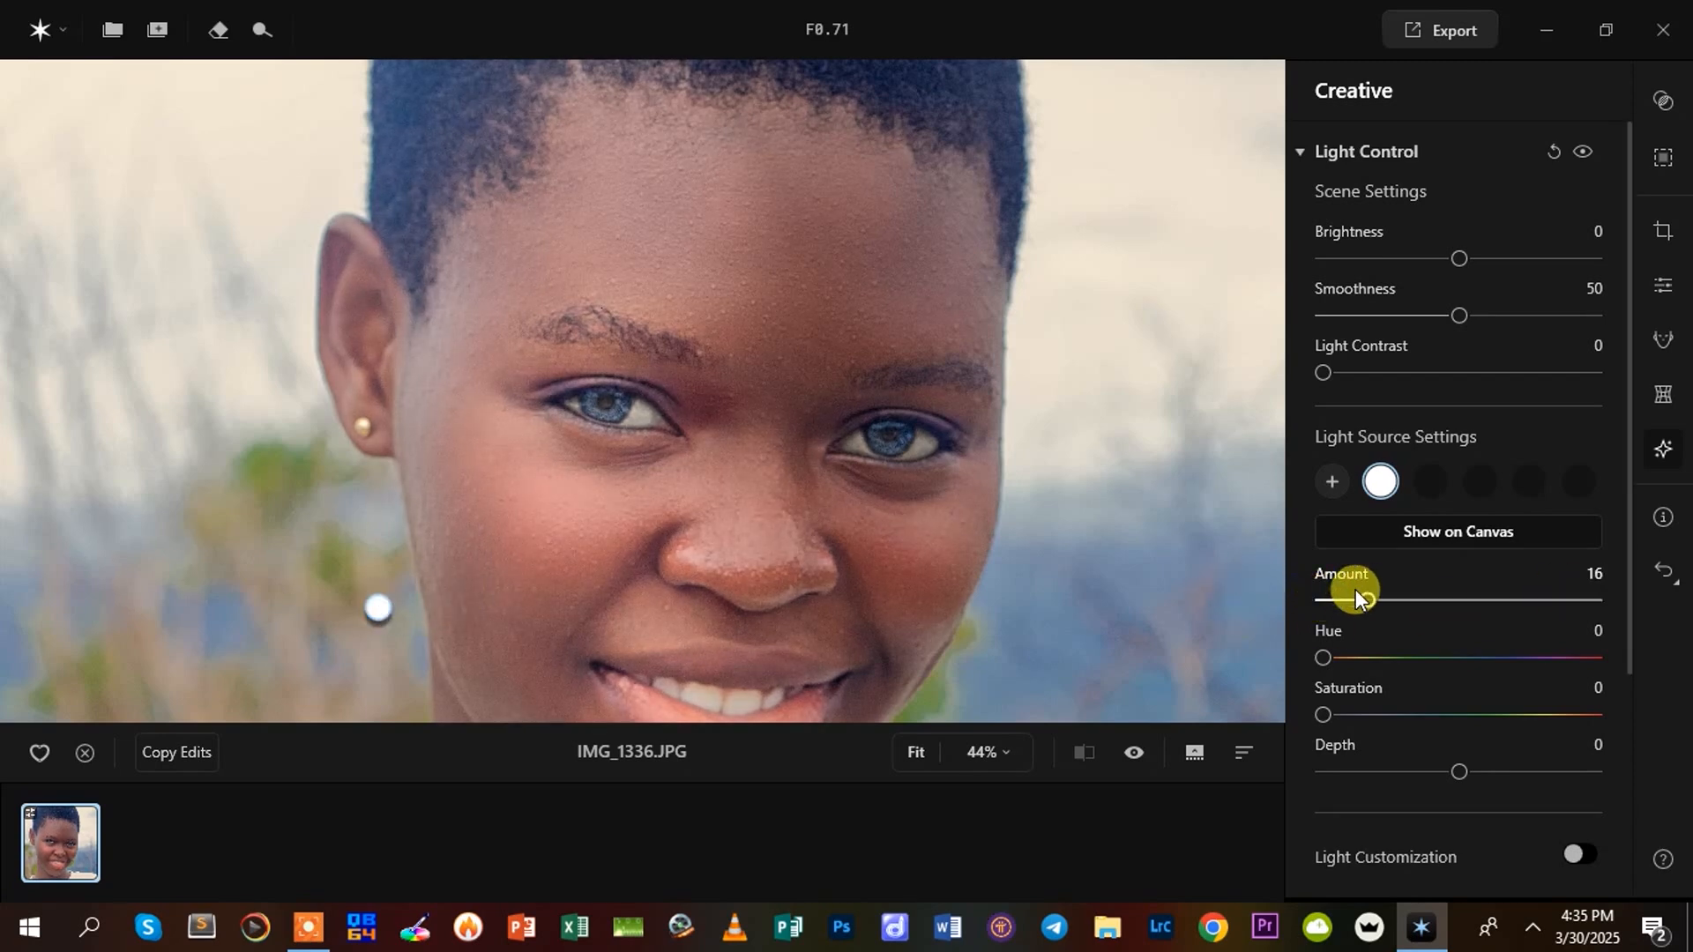
{"action": "left_click_drag", "start_coordinate": [806, 585], "coordinate": [307, 568]}
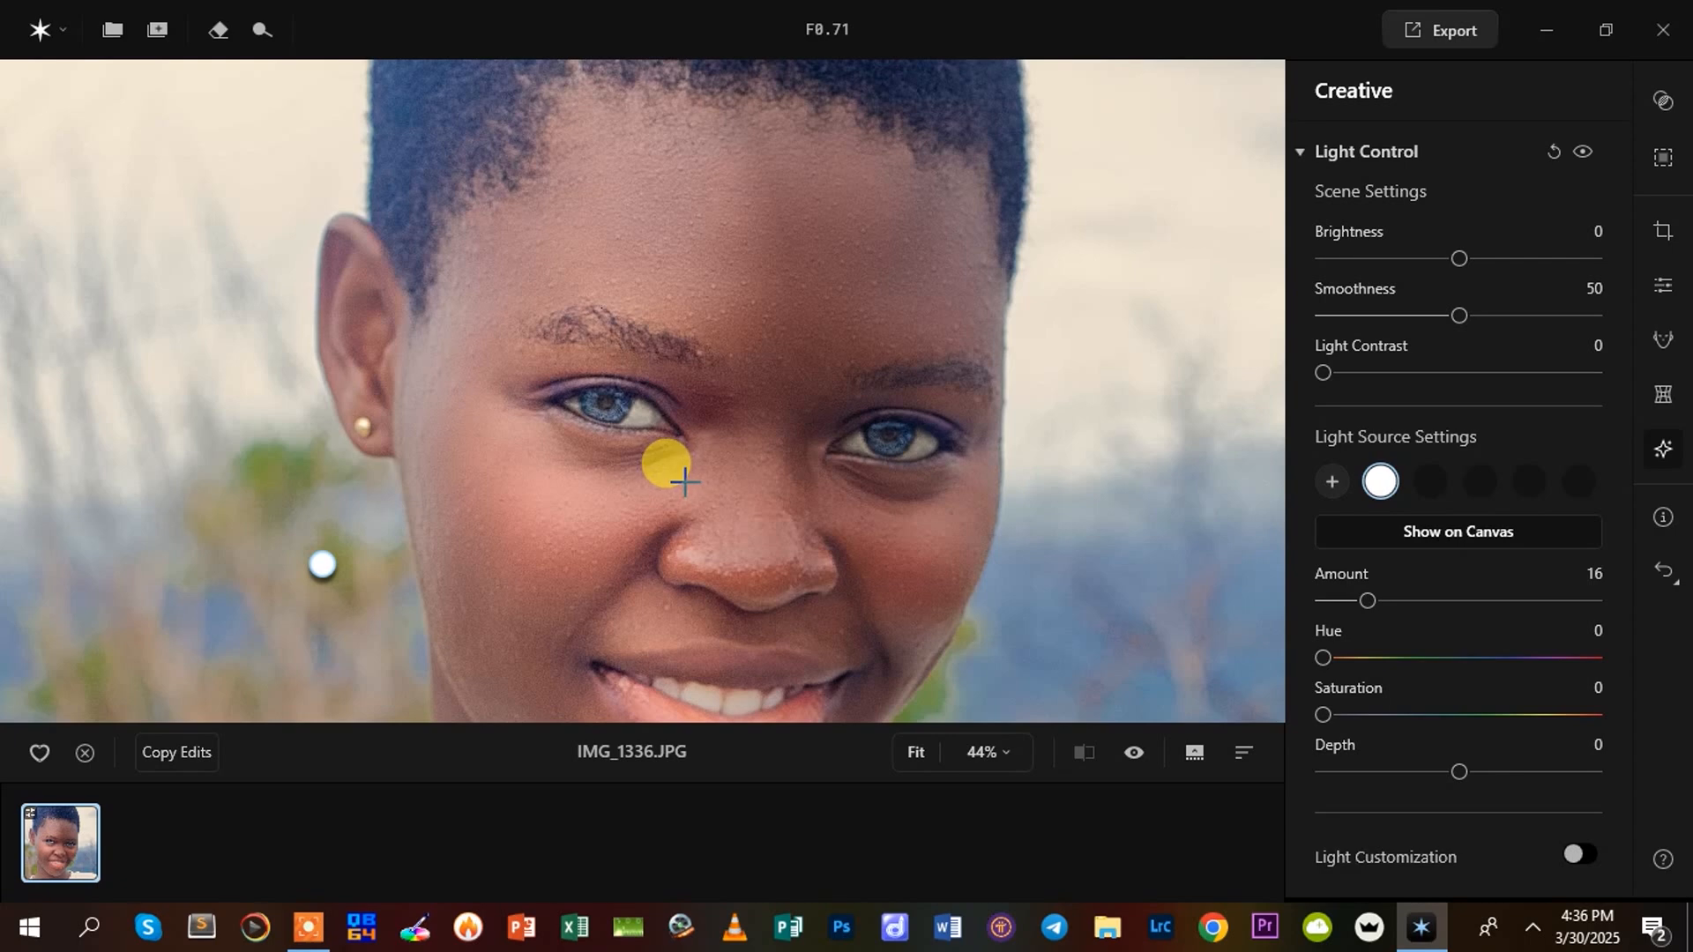
{"action": "scroll", "coordinate": [684, 650], "scroll_direction": "down", "scroll_amount": 3}
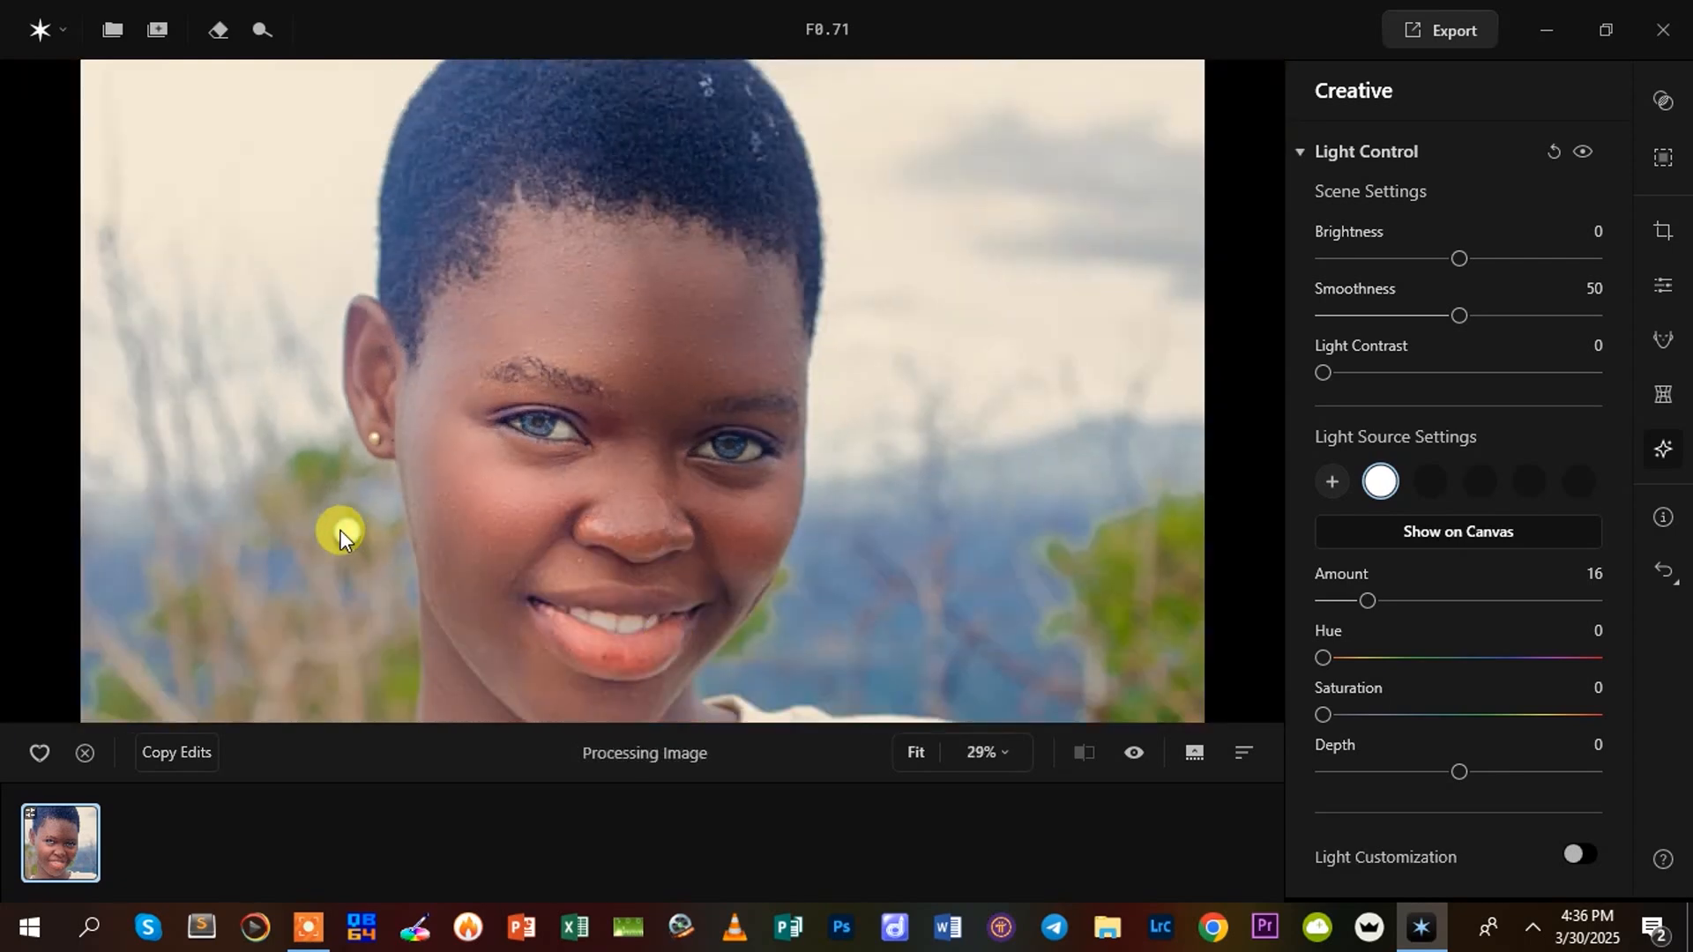
{"action": "left_click_drag", "start_coordinate": [348, 530], "coordinate": [269, 450]}
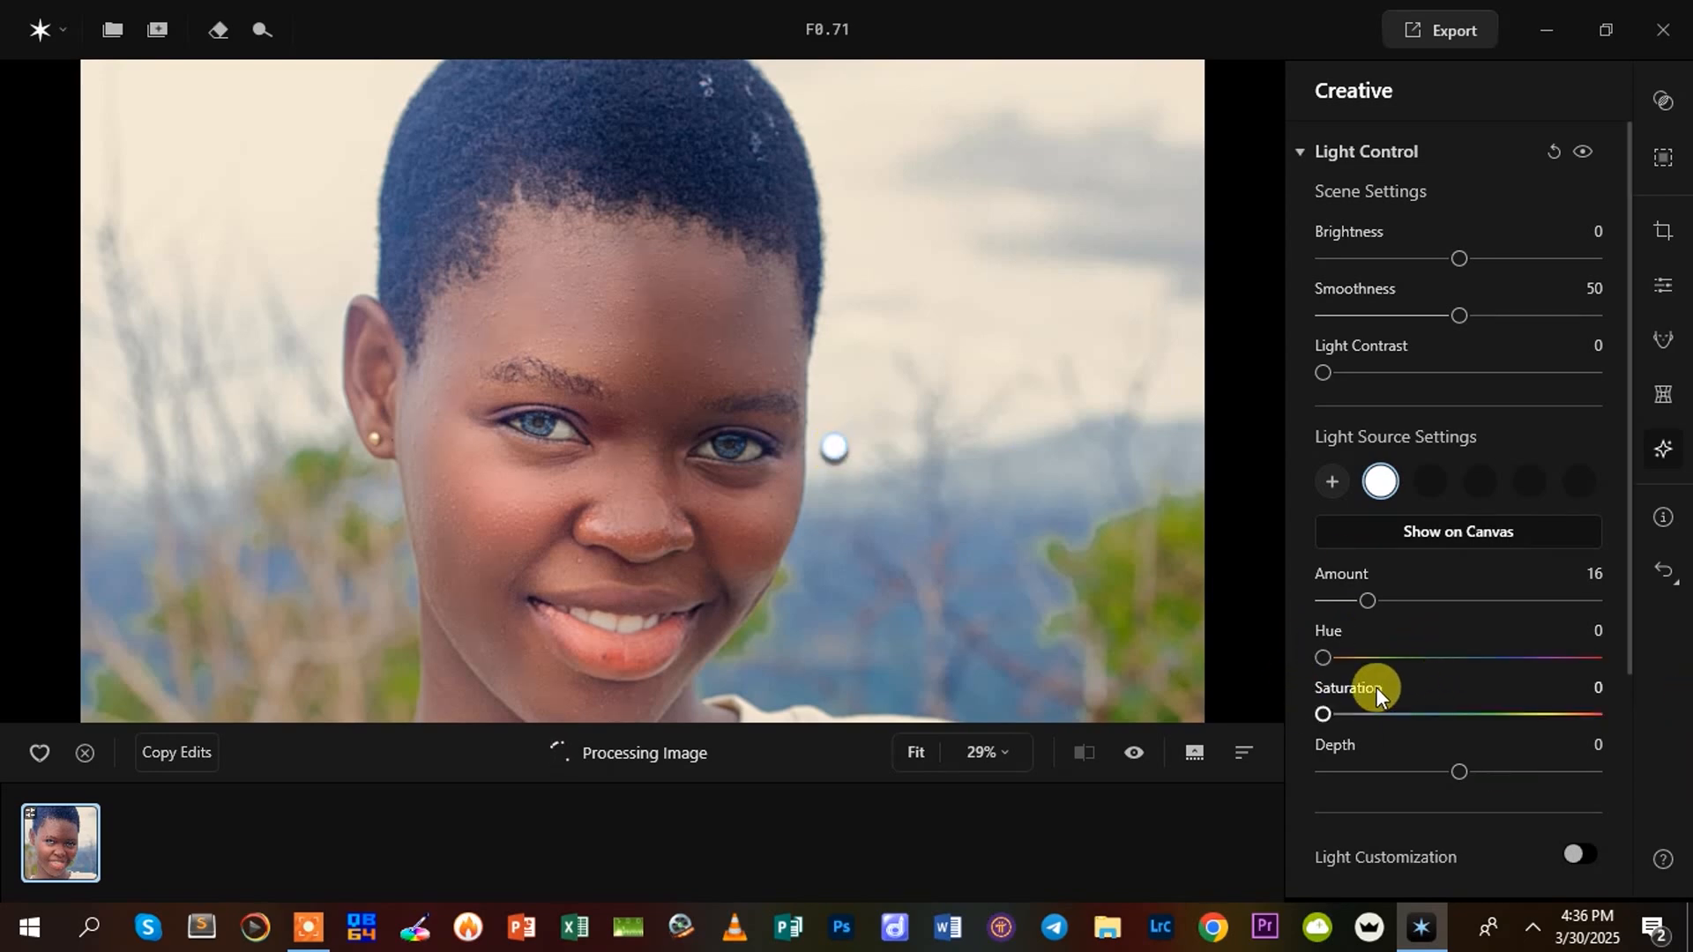
Tint the light source with Hue 49 and Saturation 10, and set its Depth to -24
{"action": "left_click_drag", "start_coordinate": [1324, 658], "coordinate": [1360, 656]}
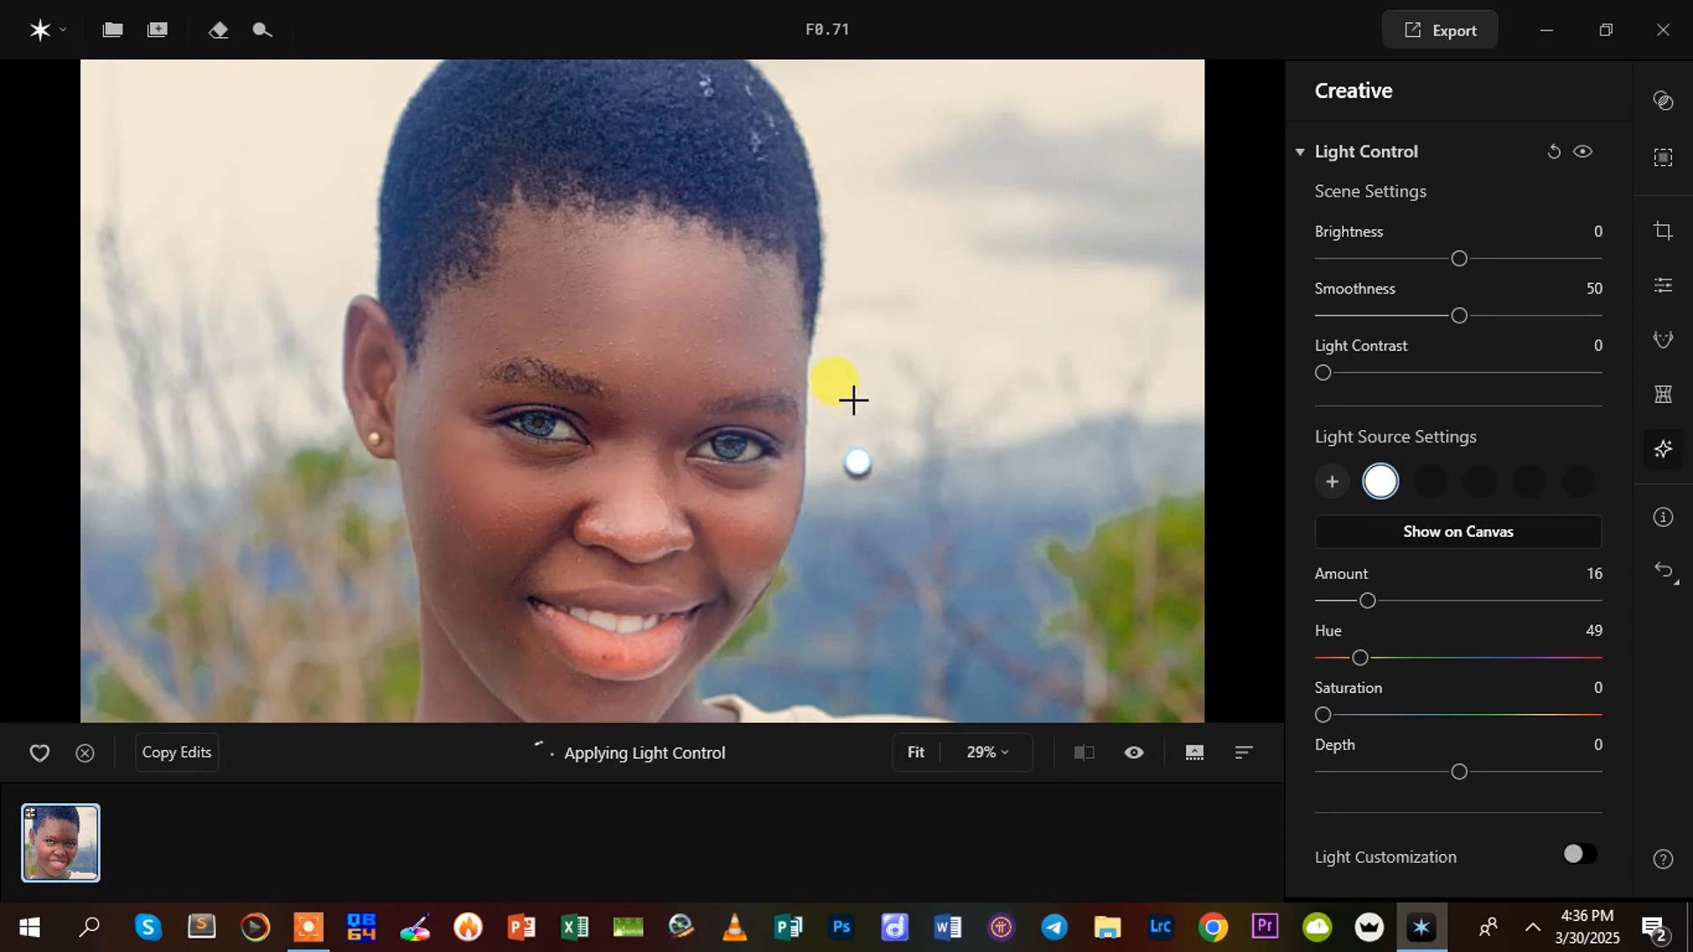
{"action": "mouse_move", "coordinate": [1337, 714]}
{"action": "left_mouse_down"}
{"action": "mouse_move", "coordinate": [1481, 705]}
{"action": "mouse_move", "coordinate": [1414, 706]}
{"action": "mouse_move", "coordinate": [1595, 739]}
{"action": "mouse_move", "coordinate": [1350, 743]}
{"action": "left_mouse_up"}
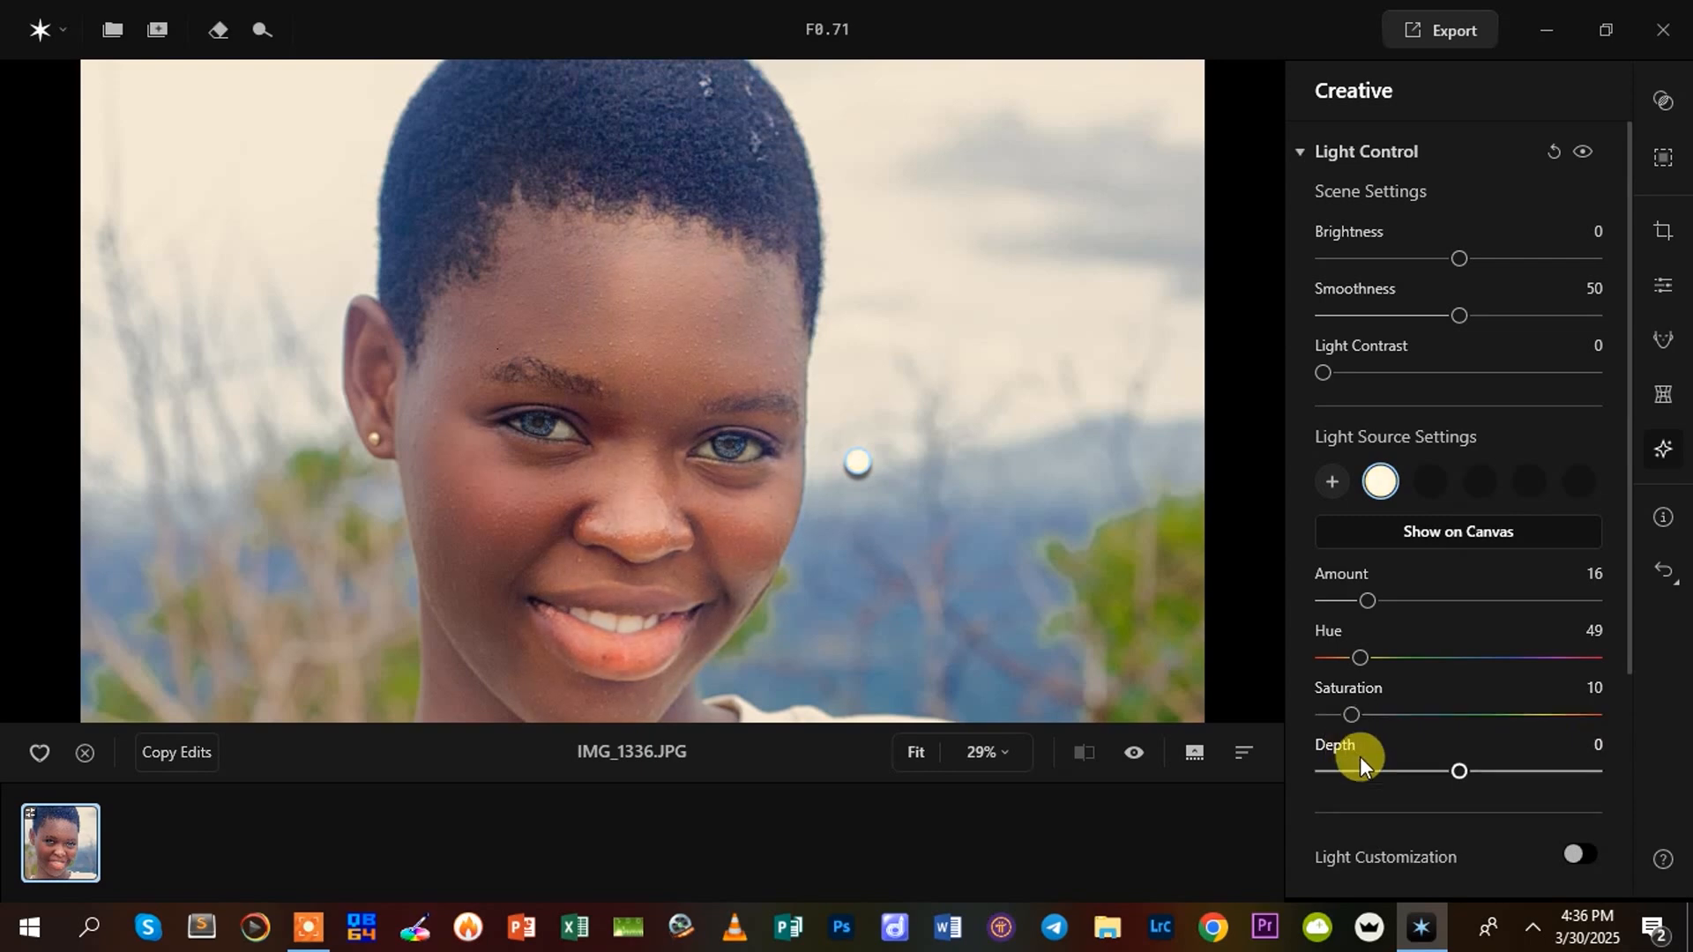
{"action": "left_click_drag", "start_coordinate": [1460, 770], "coordinate": [1427, 808]}
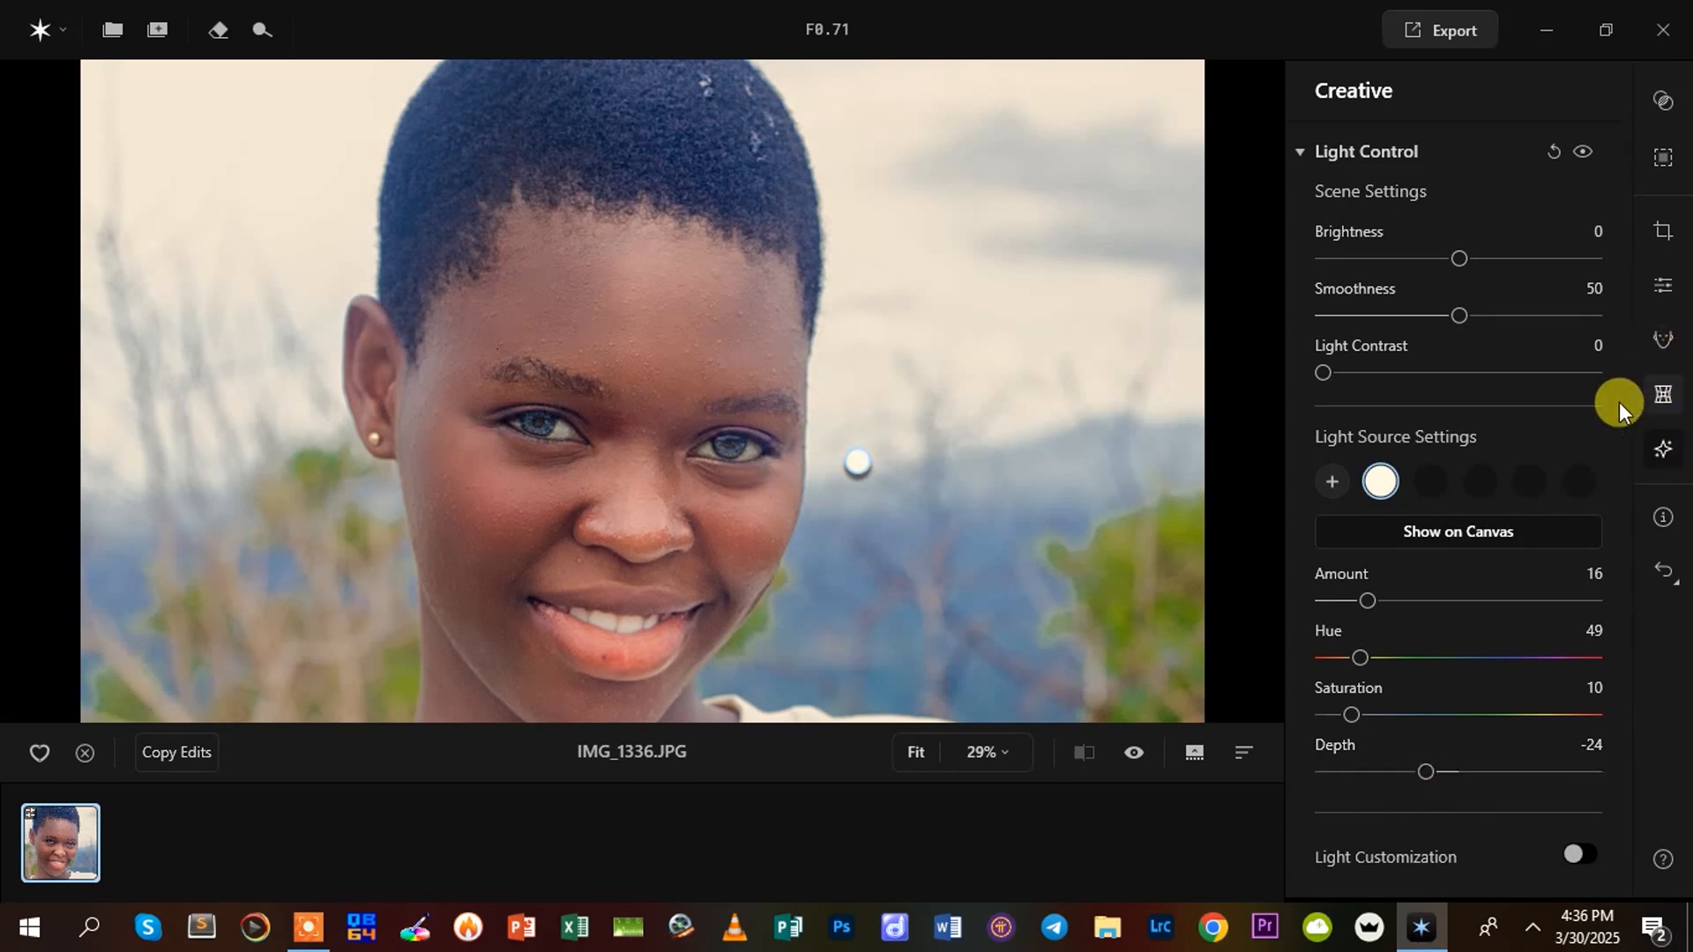
Reset the Light Control adjustments and hide the light source
{"action": "left_click", "coordinate": [1548, 150]}
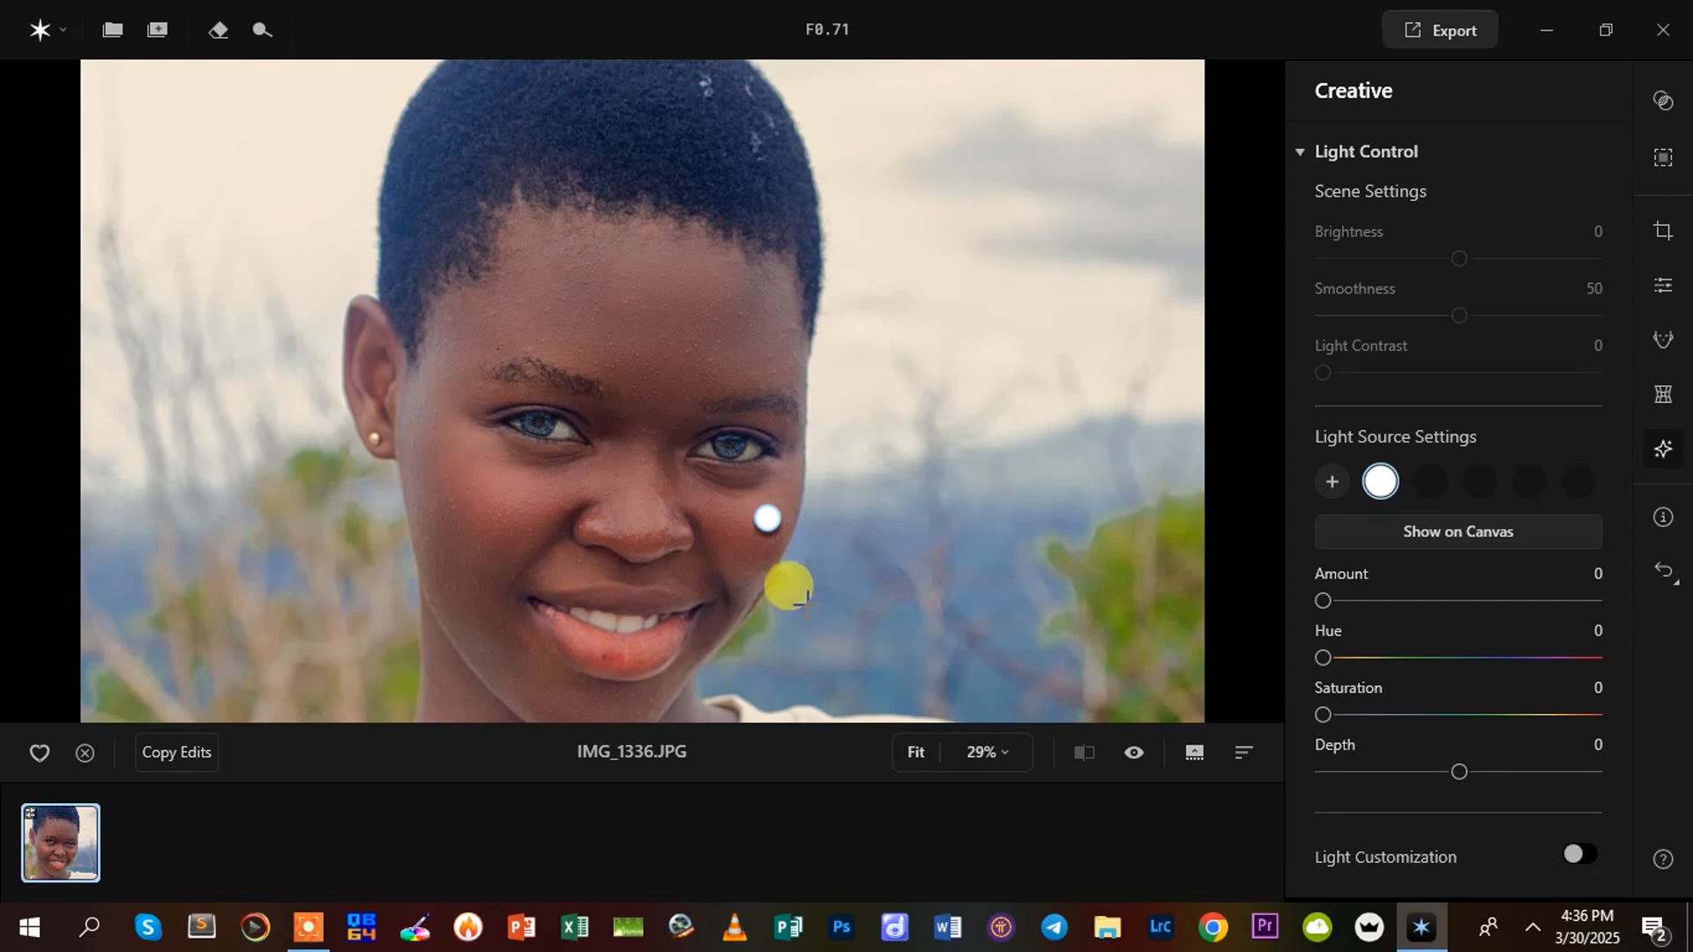
{"action": "right_click", "coordinate": [763, 525]}
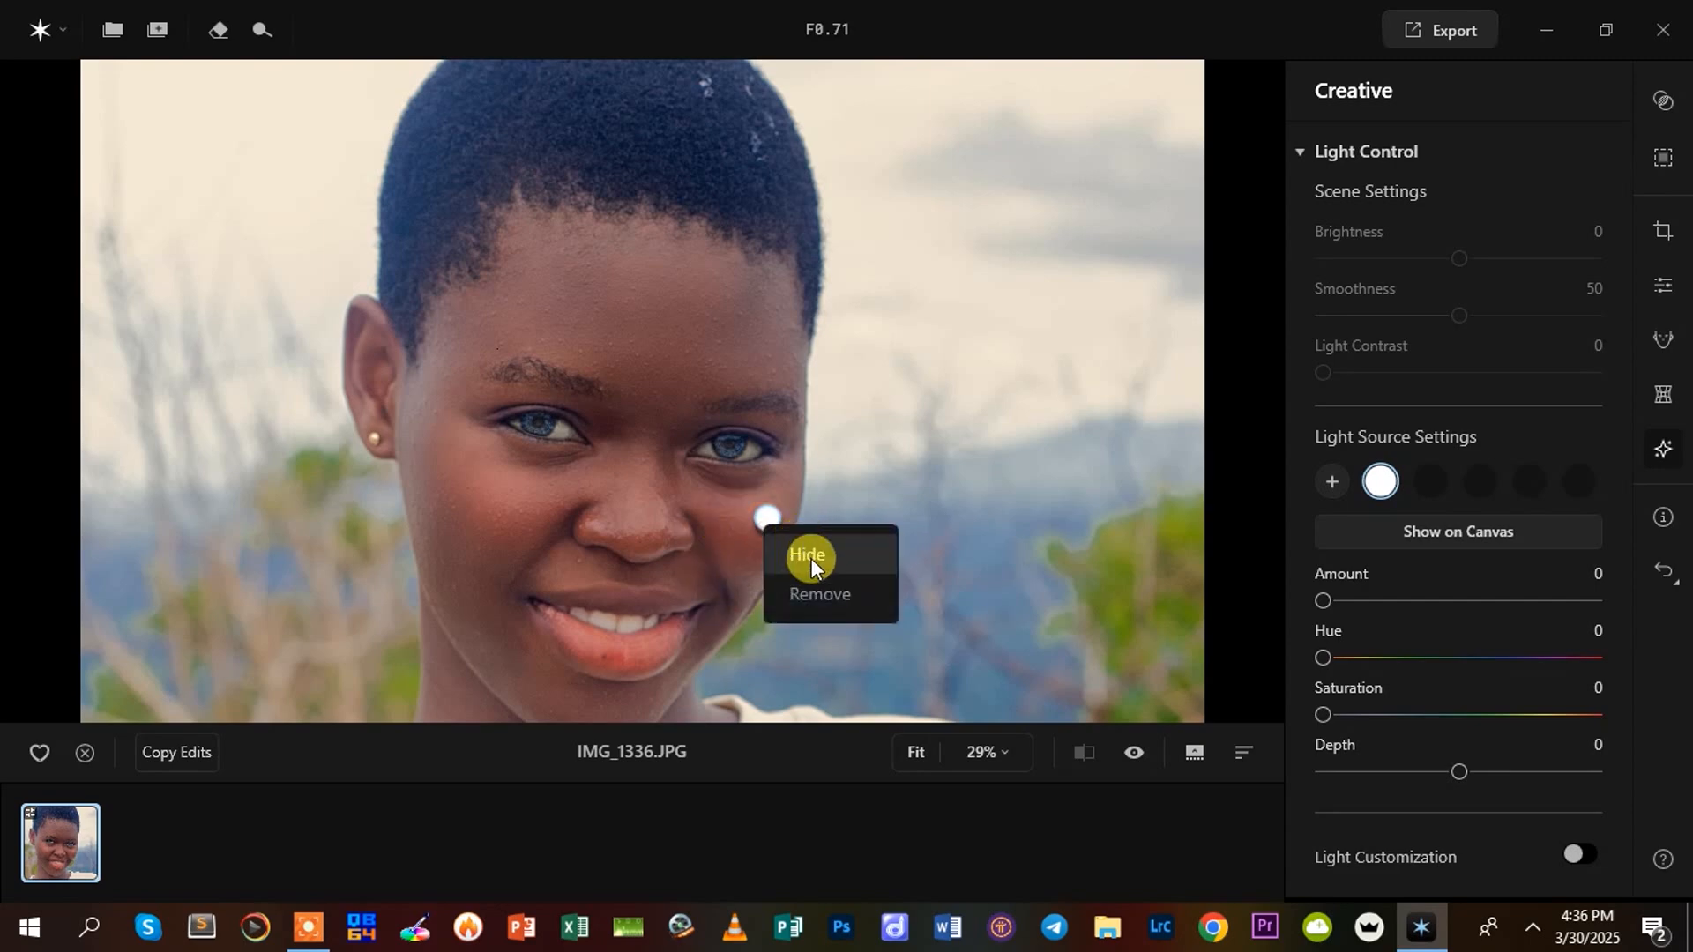
{"action": "right_click", "coordinate": [1381, 481]}
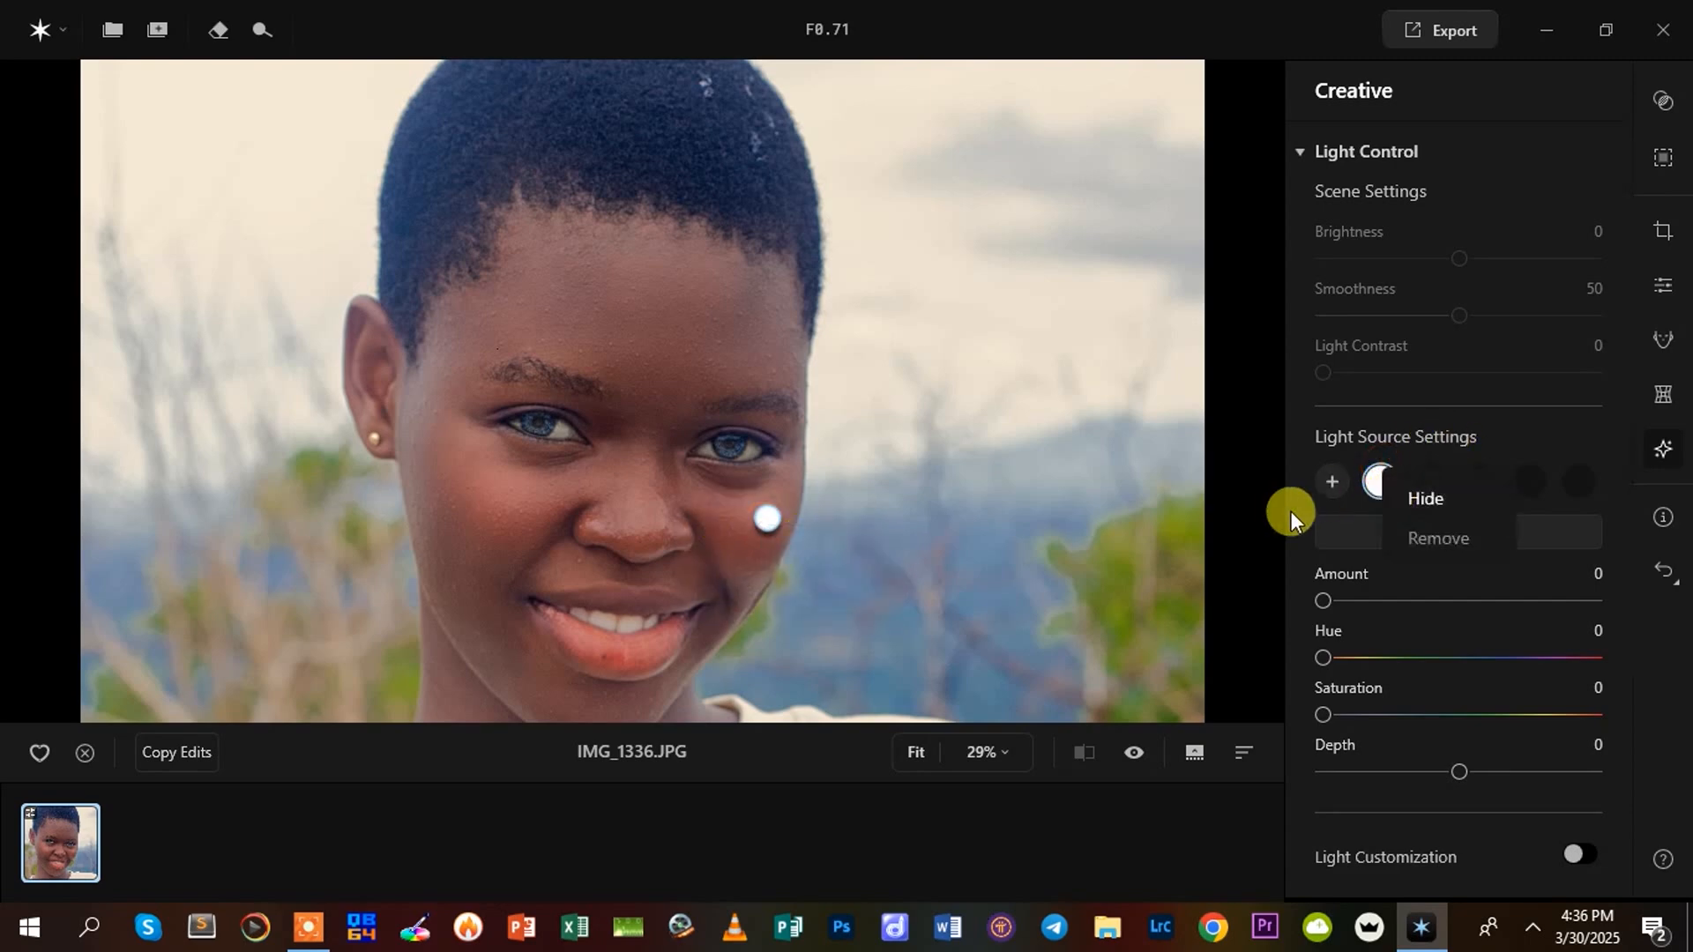
{"action": "left_click", "coordinate": [1432, 500]}
Apply Portrait Bokeh with Amount 19 and a background Brightness of 21
{"action": "scroll", "coordinate": [1379, 765], "scroll_direction": "down", "scroll_amount": 3}
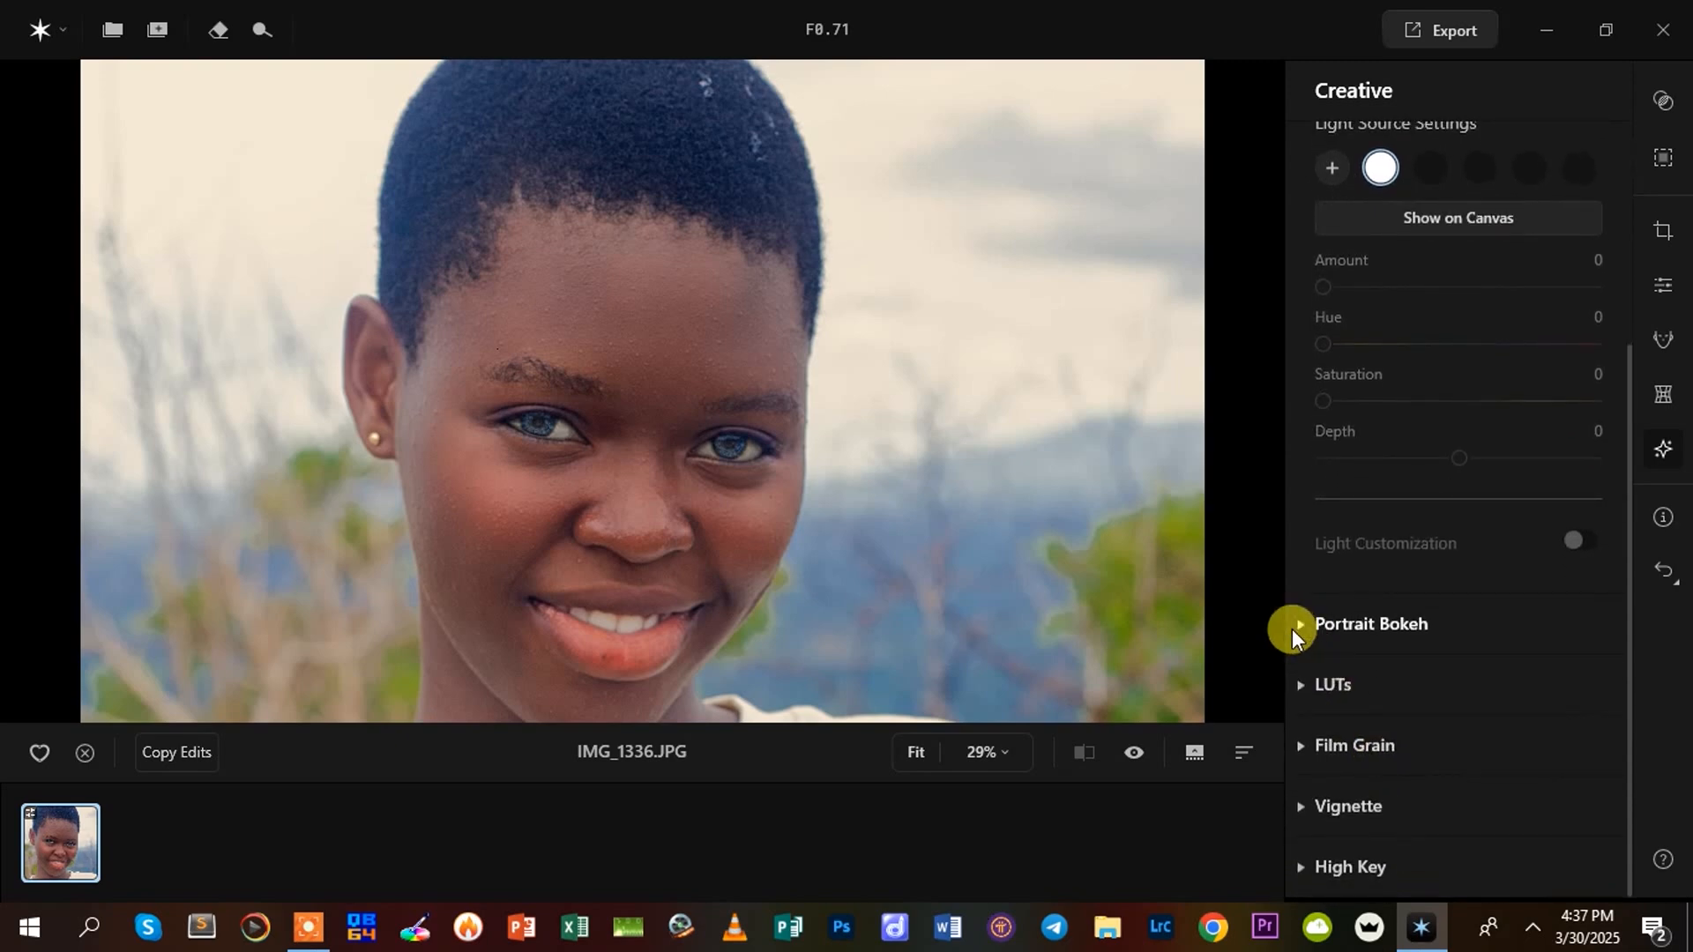
{"action": "left_click", "coordinate": [1300, 625]}
{"action": "scroll", "coordinate": [1456, 668], "scroll_direction": "down", "scroll_amount": 3}
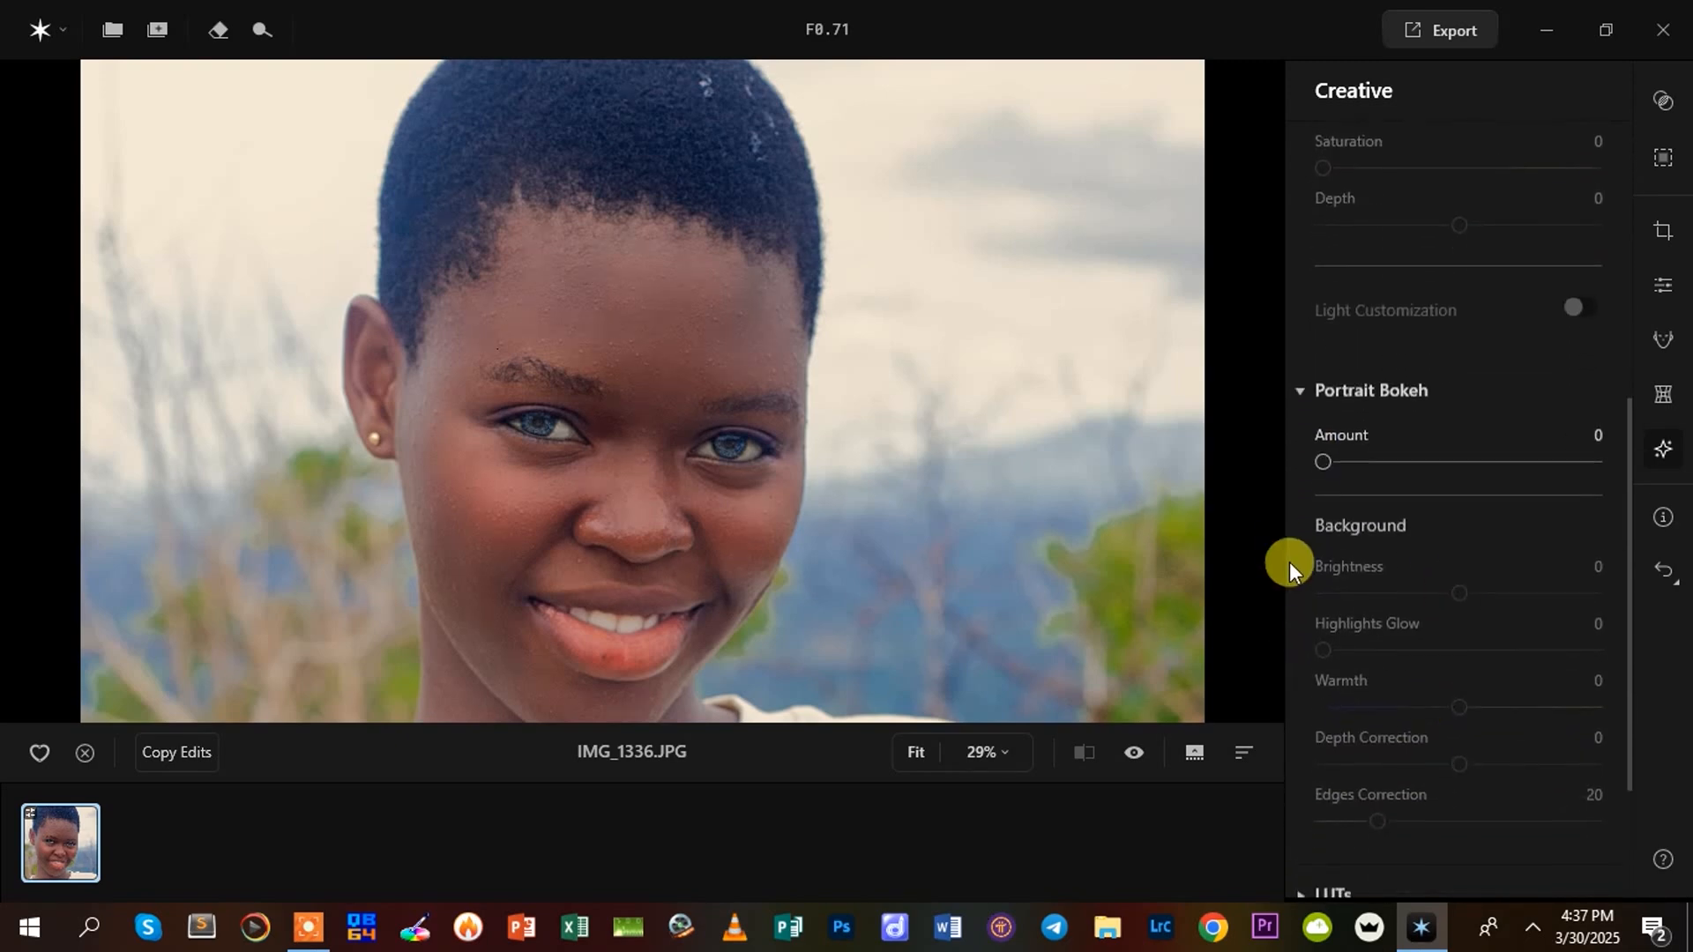
{"action": "left_click_drag", "start_coordinate": [1325, 448], "coordinate": [1375, 445]}
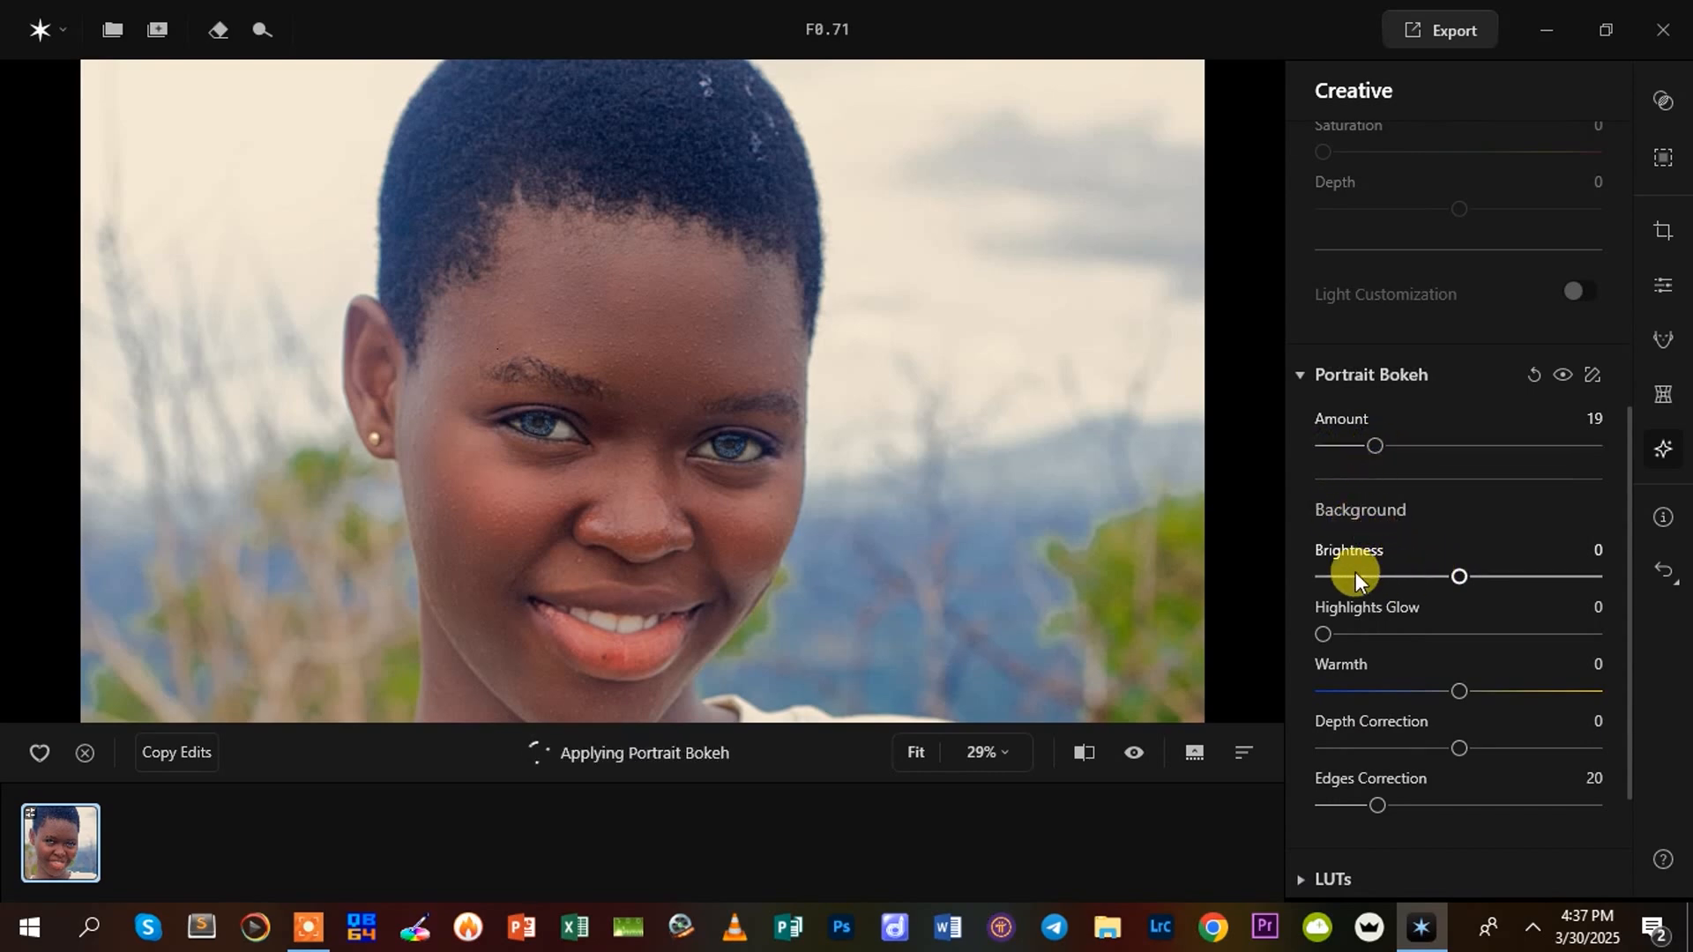
{"action": "scroll", "coordinate": [787, 474], "scroll_direction": "down", "scroll_amount": 1}
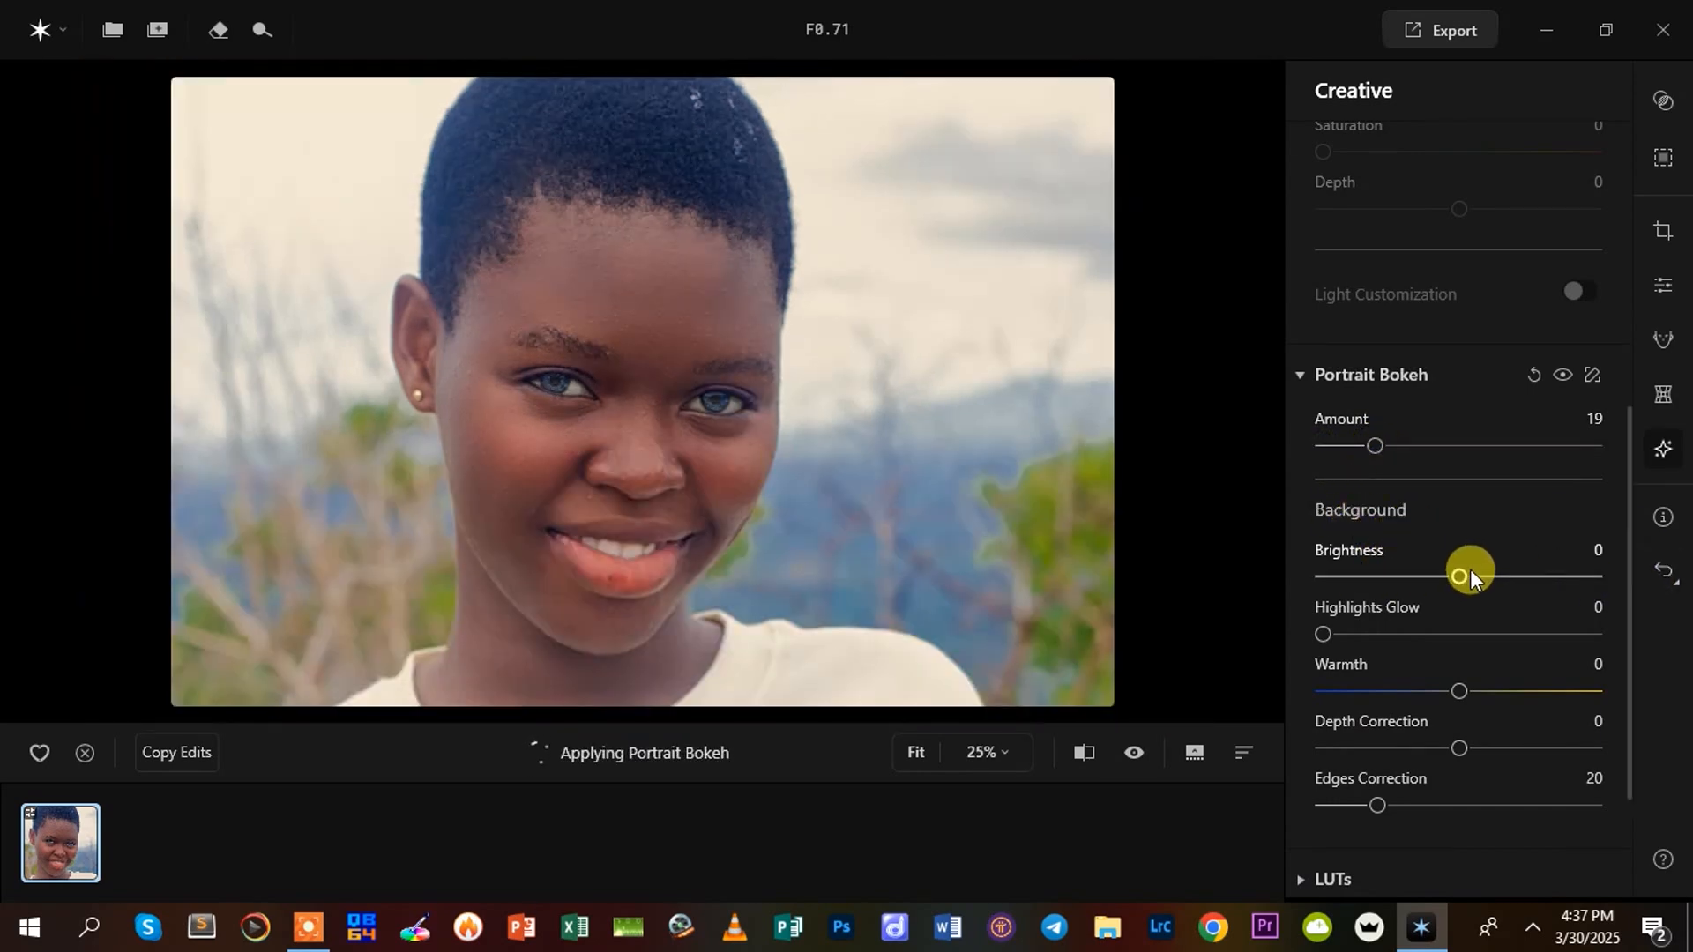
{"action": "left_click_drag", "start_coordinate": [1494, 575], "coordinate": [1537, 570]}
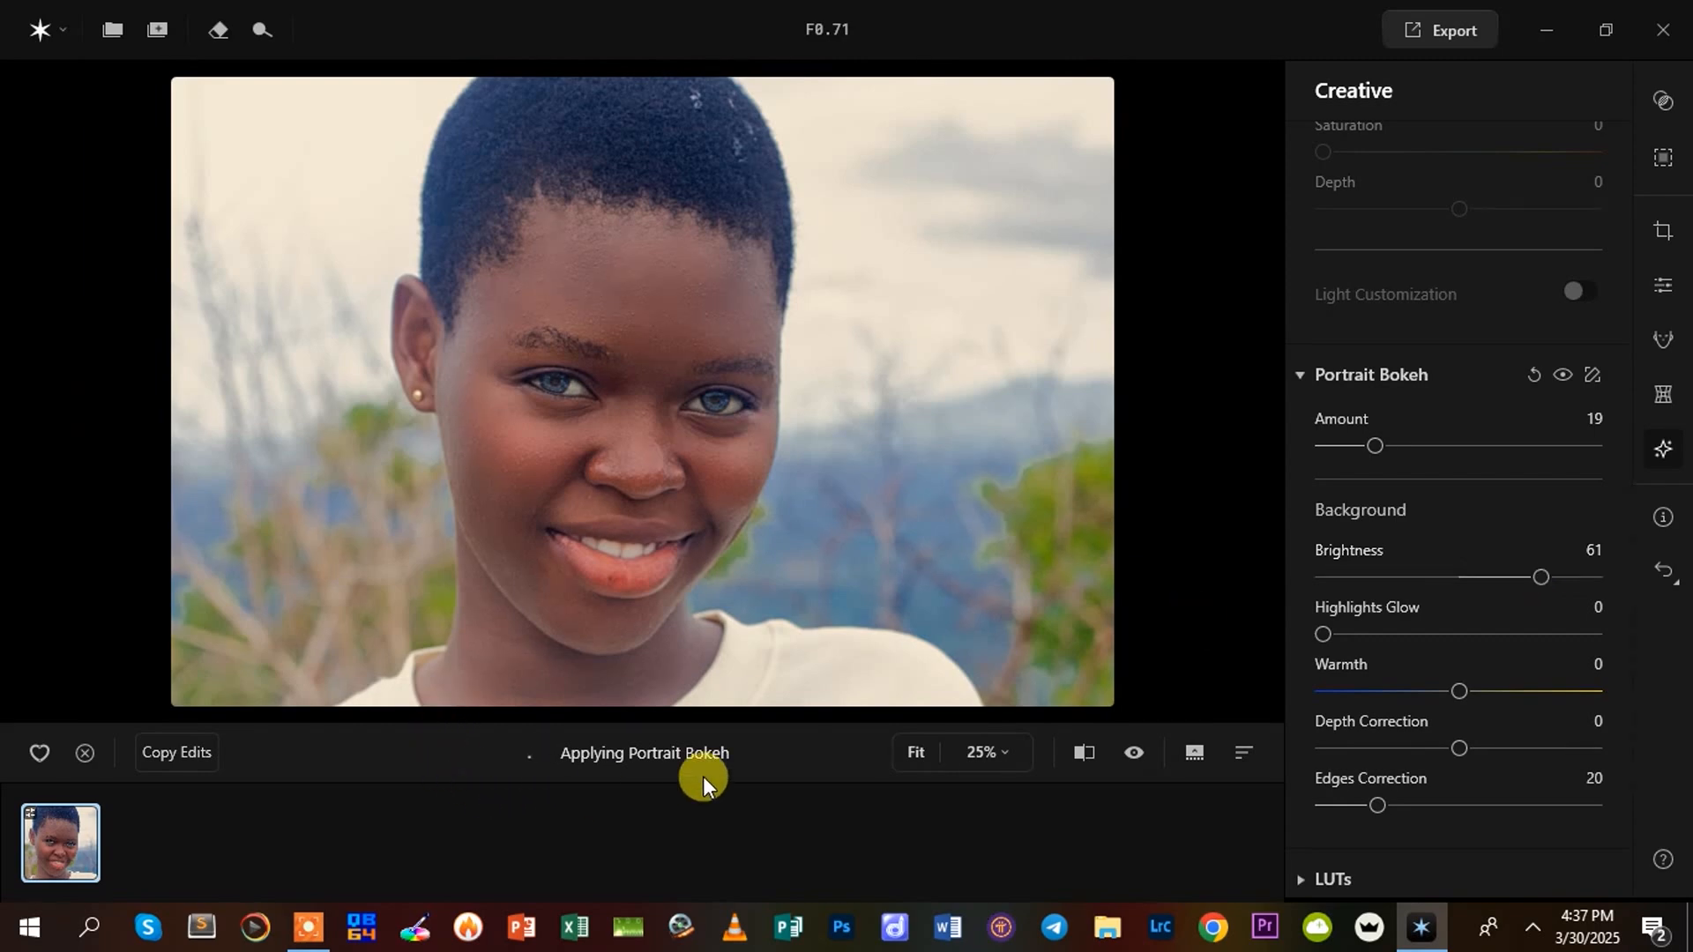
{"action": "left_click_drag", "start_coordinate": [1544, 572], "coordinate": [1511, 580]}
{"action": "left_click", "coordinate": [311, 924]}
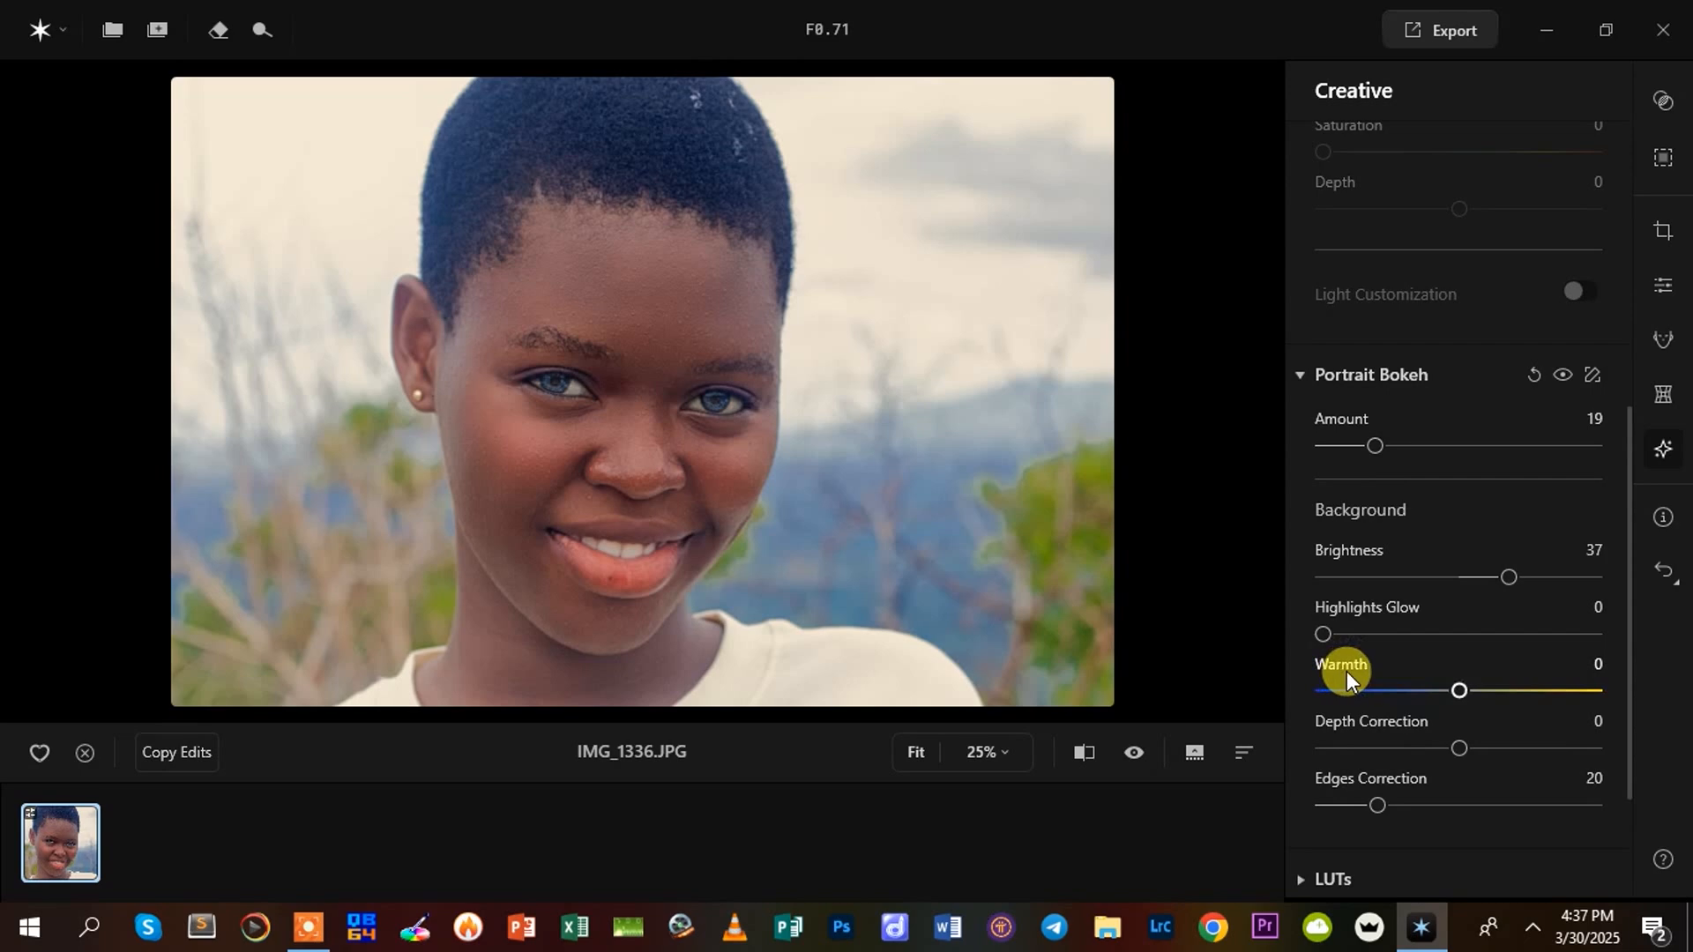
{"action": "left_click_drag", "start_coordinate": [1505, 575], "coordinate": [1488, 577]}
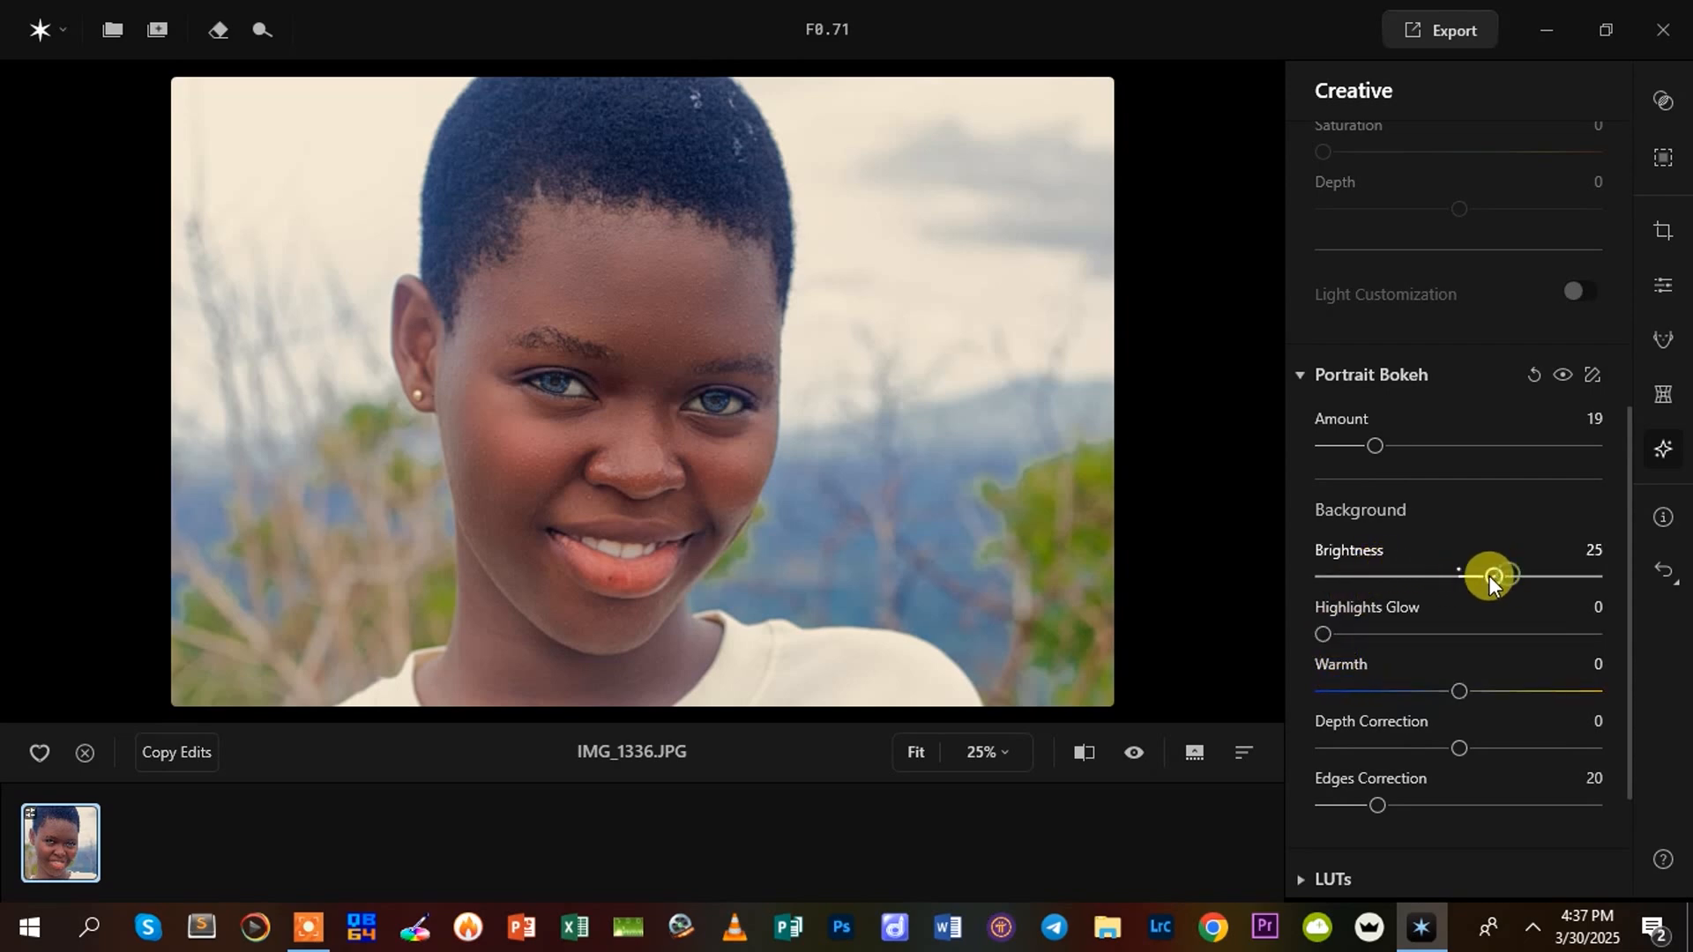
Set the bokeh background's Highlights Glow to 60, Warmth to 4 and Depth Correction to 18
{"action": "left_click_drag", "start_coordinate": [1324, 632], "coordinate": [1489, 656]}
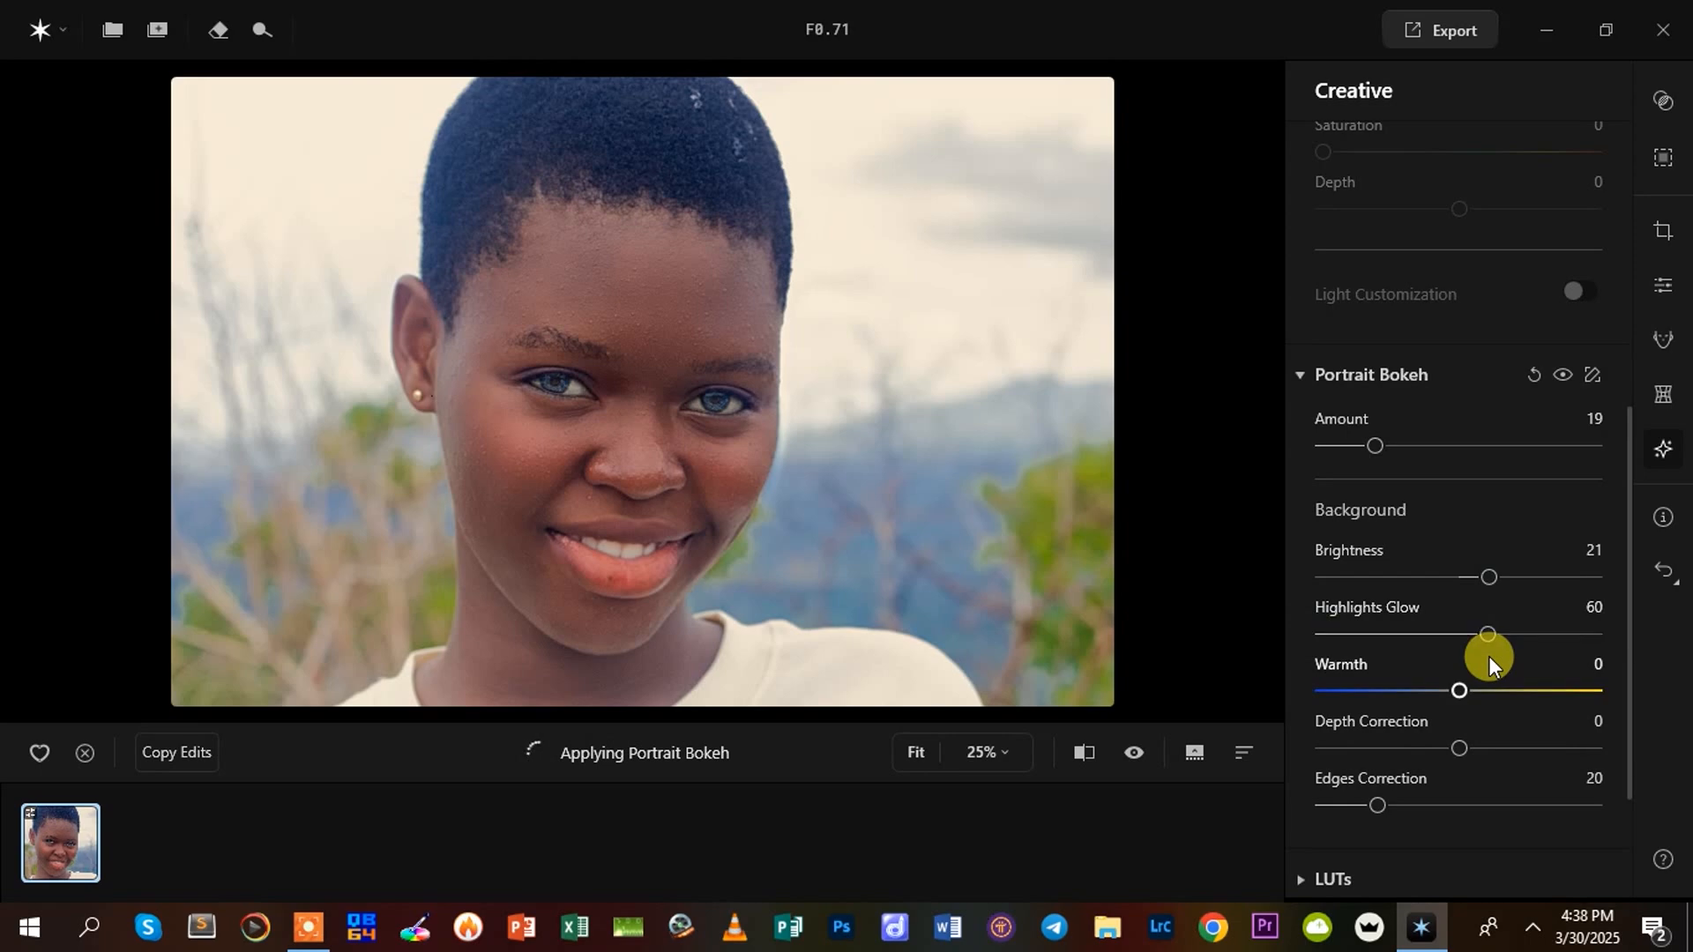
{"action": "scroll", "coordinate": [1558, 744], "scroll_direction": "down", "scroll_amount": 3}
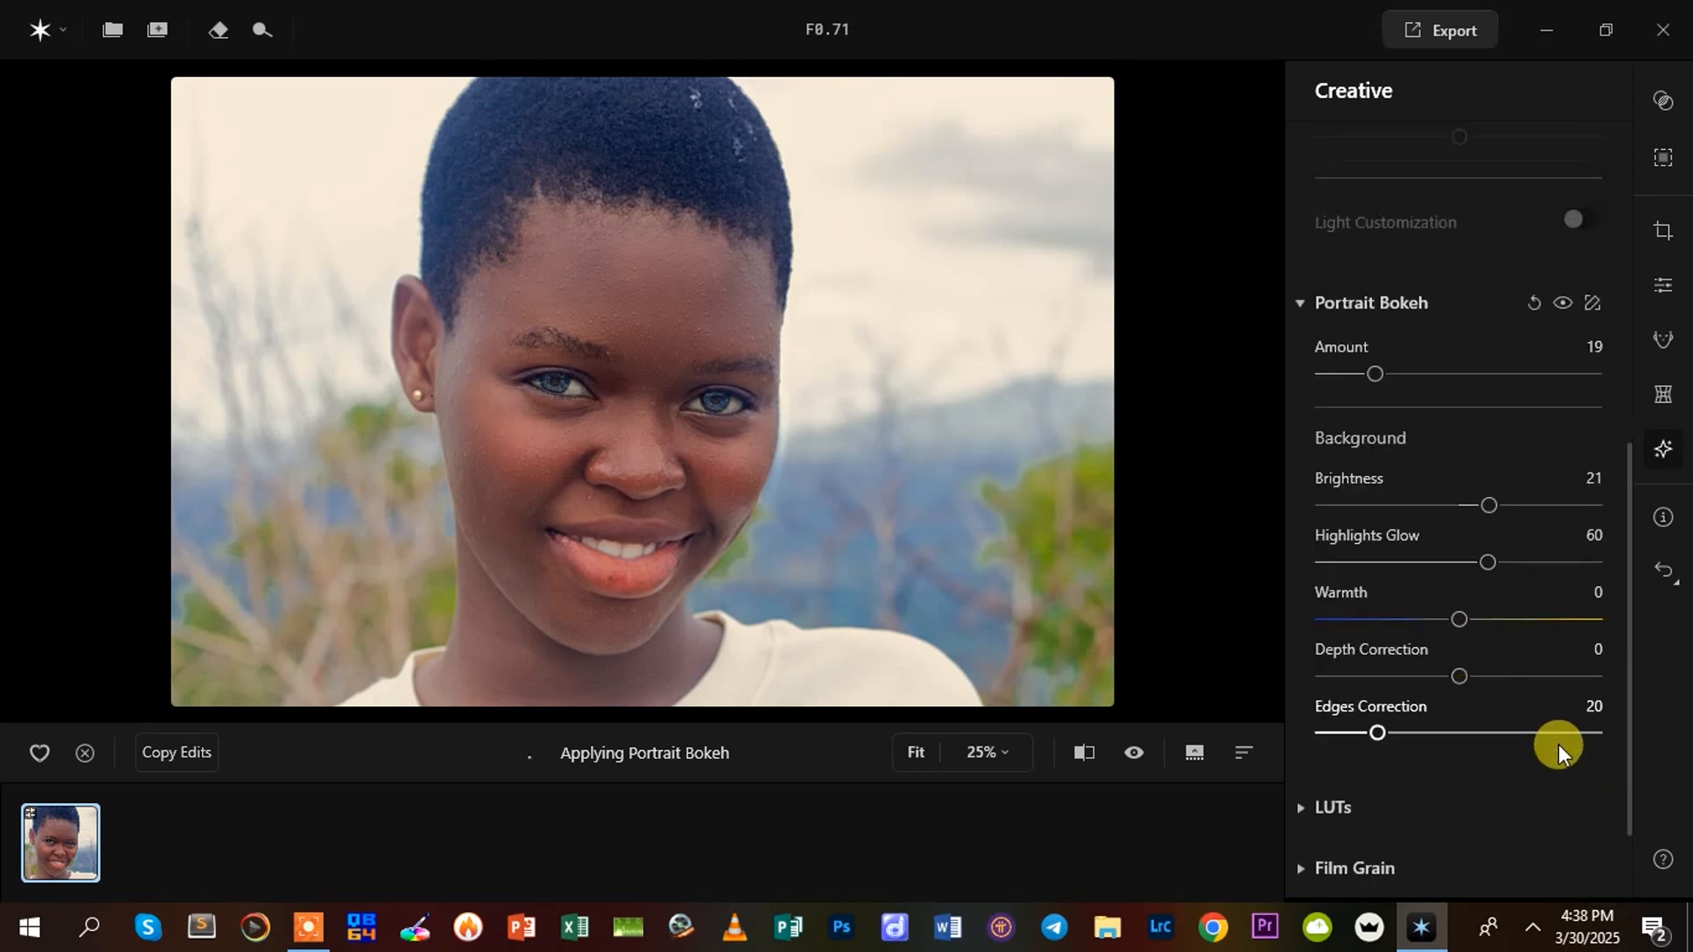
{"action": "scroll", "coordinate": [1558, 744], "scroll_direction": "up", "scroll_amount": 2}
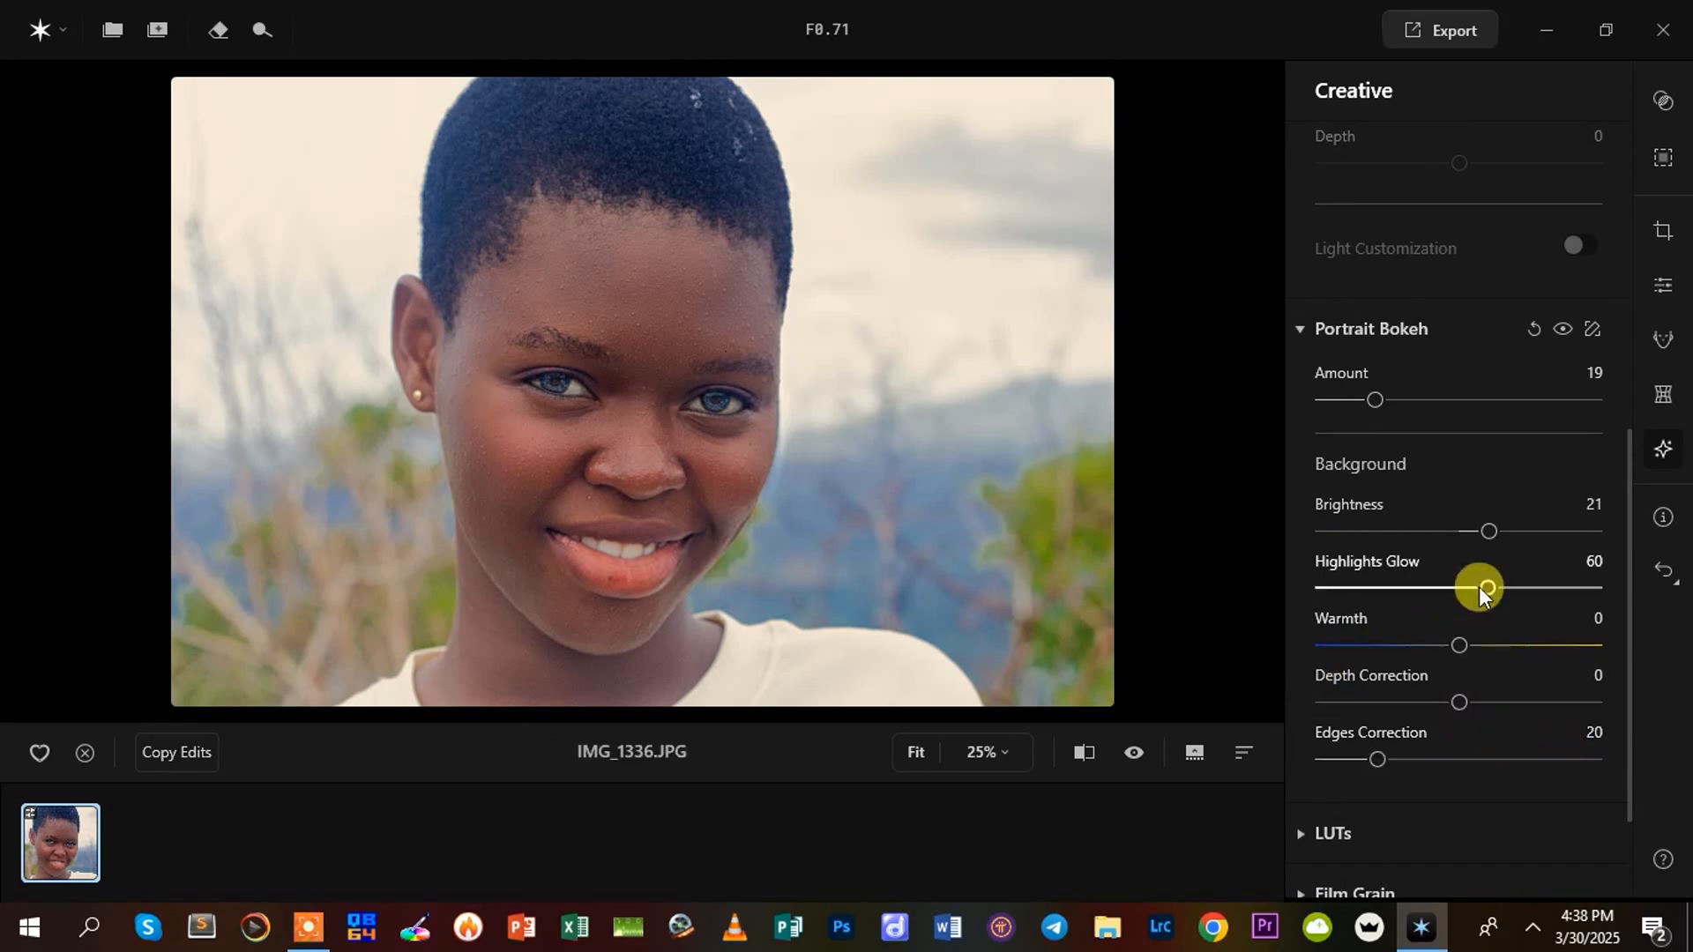
{"action": "mouse_move", "coordinate": [1459, 644]}
{"action": "left_mouse_down"}
{"action": "mouse_move", "coordinate": [1488, 643]}
{"action": "mouse_move", "coordinate": [1379, 645]}
{"action": "mouse_move", "coordinate": [1490, 647]}
{"action": "mouse_move", "coordinate": [1465, 649]}
{"action": "left_mouse_up"}
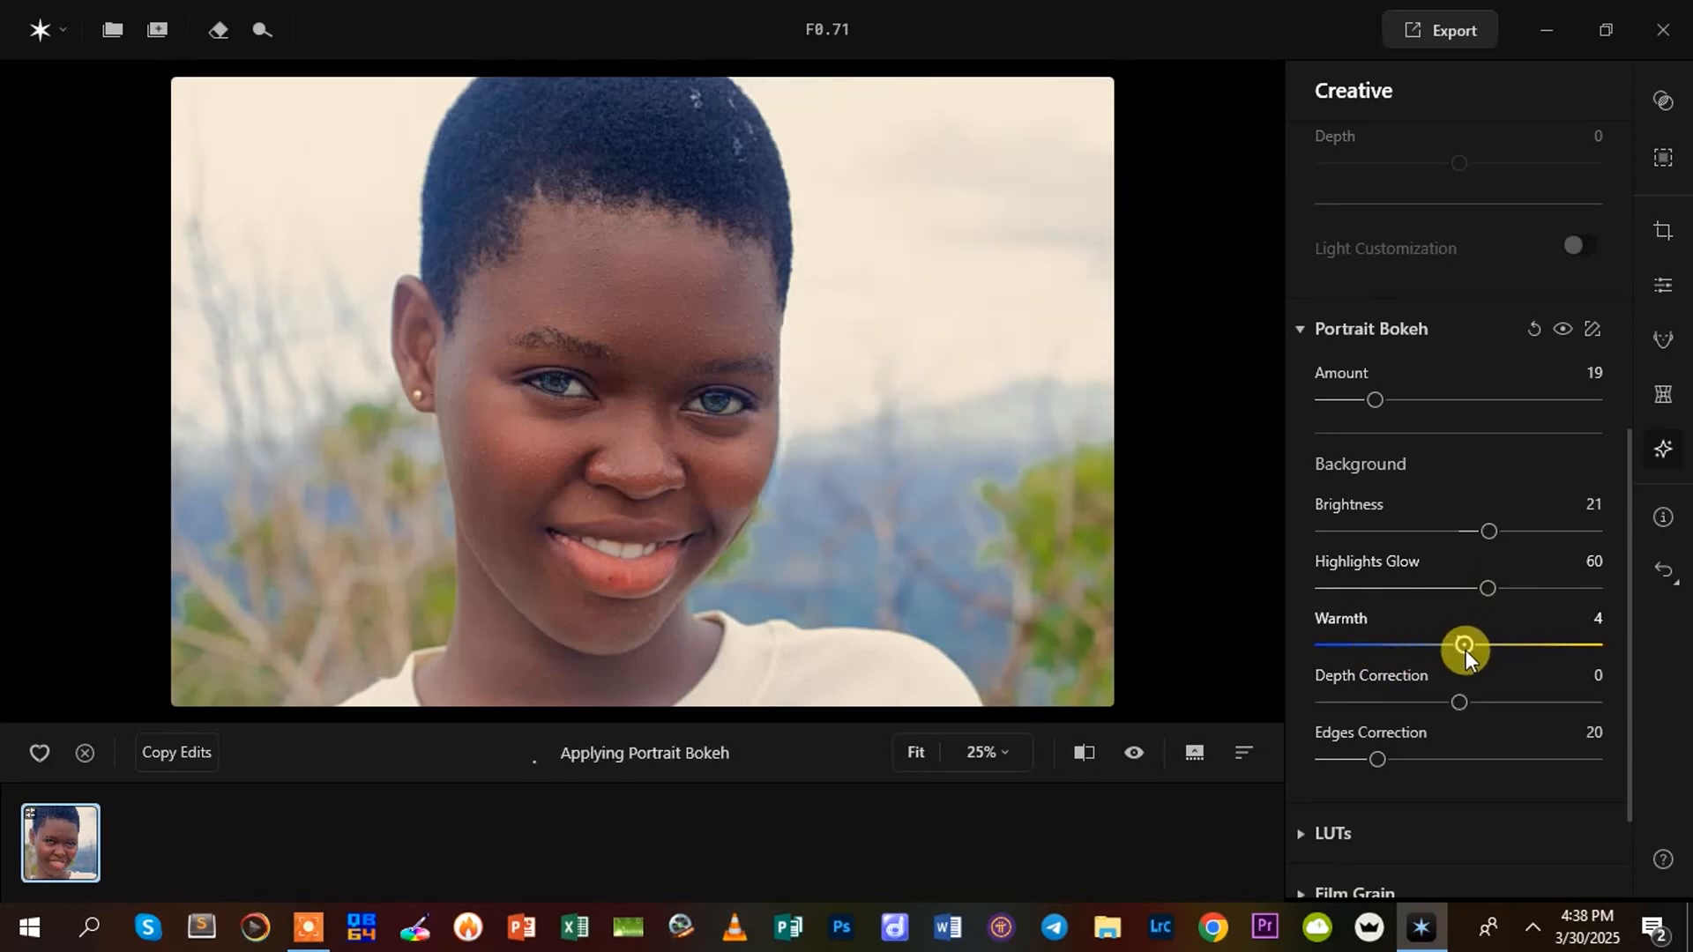
{"action": "left_click_drag", "start_coordinate": [1452, 700], "coordinate": [1574, 700]}
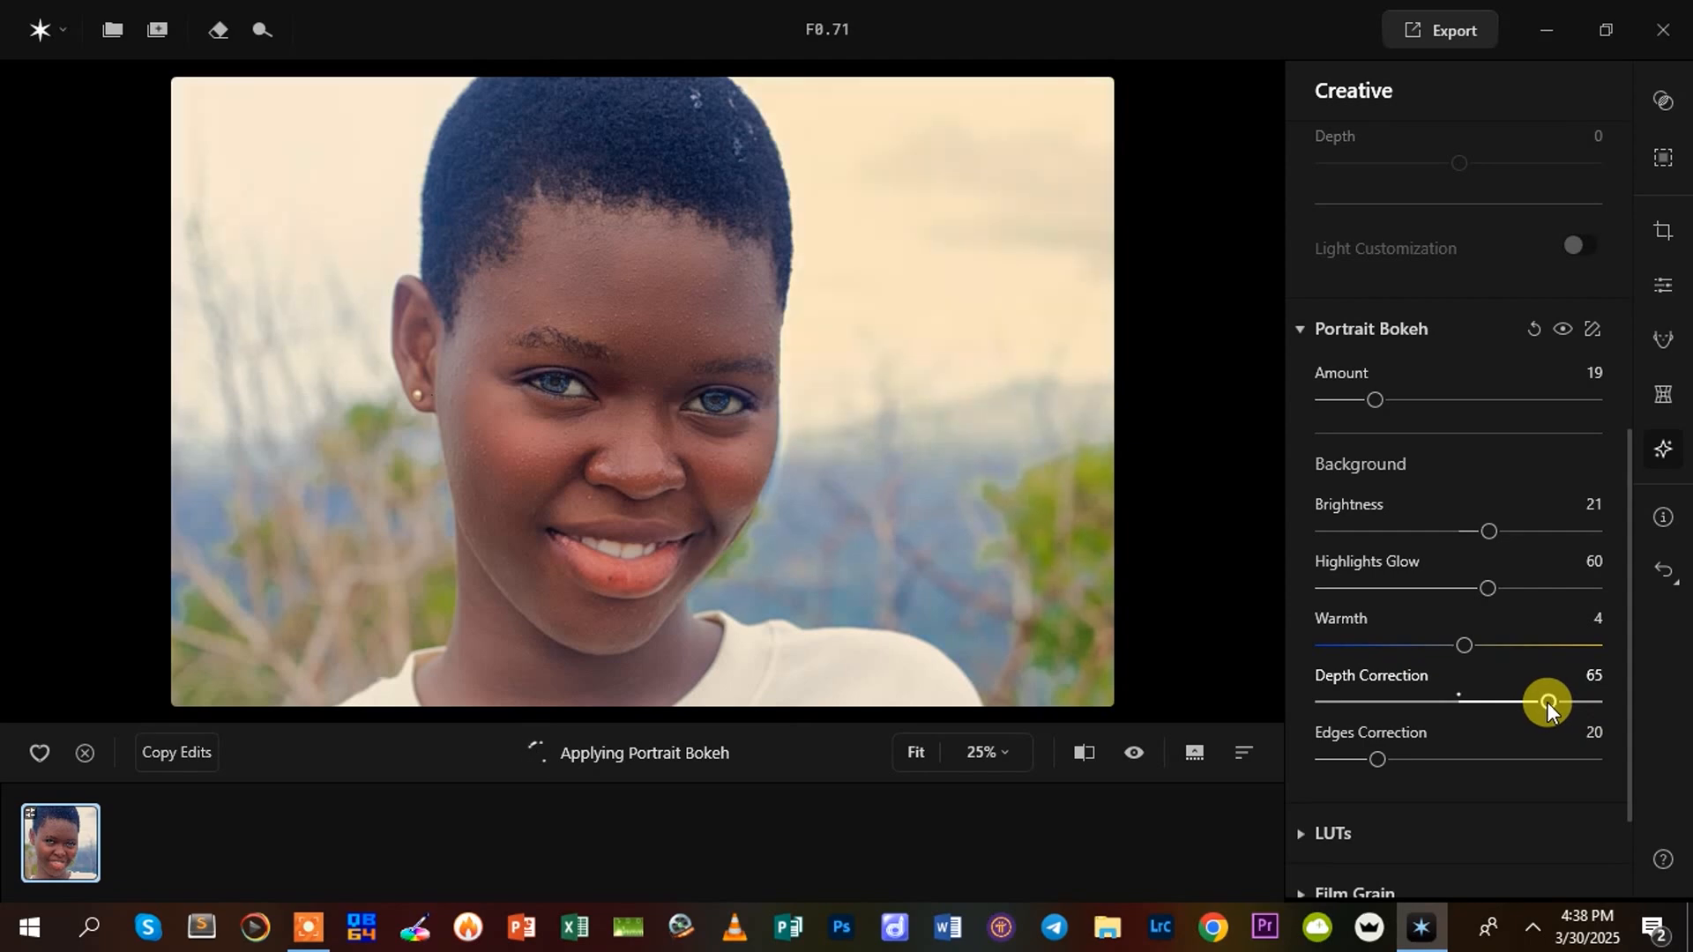
{"action": "left_click_drag", "start_coordinate": [1546, 702], "coordinate": [1479, 719]}
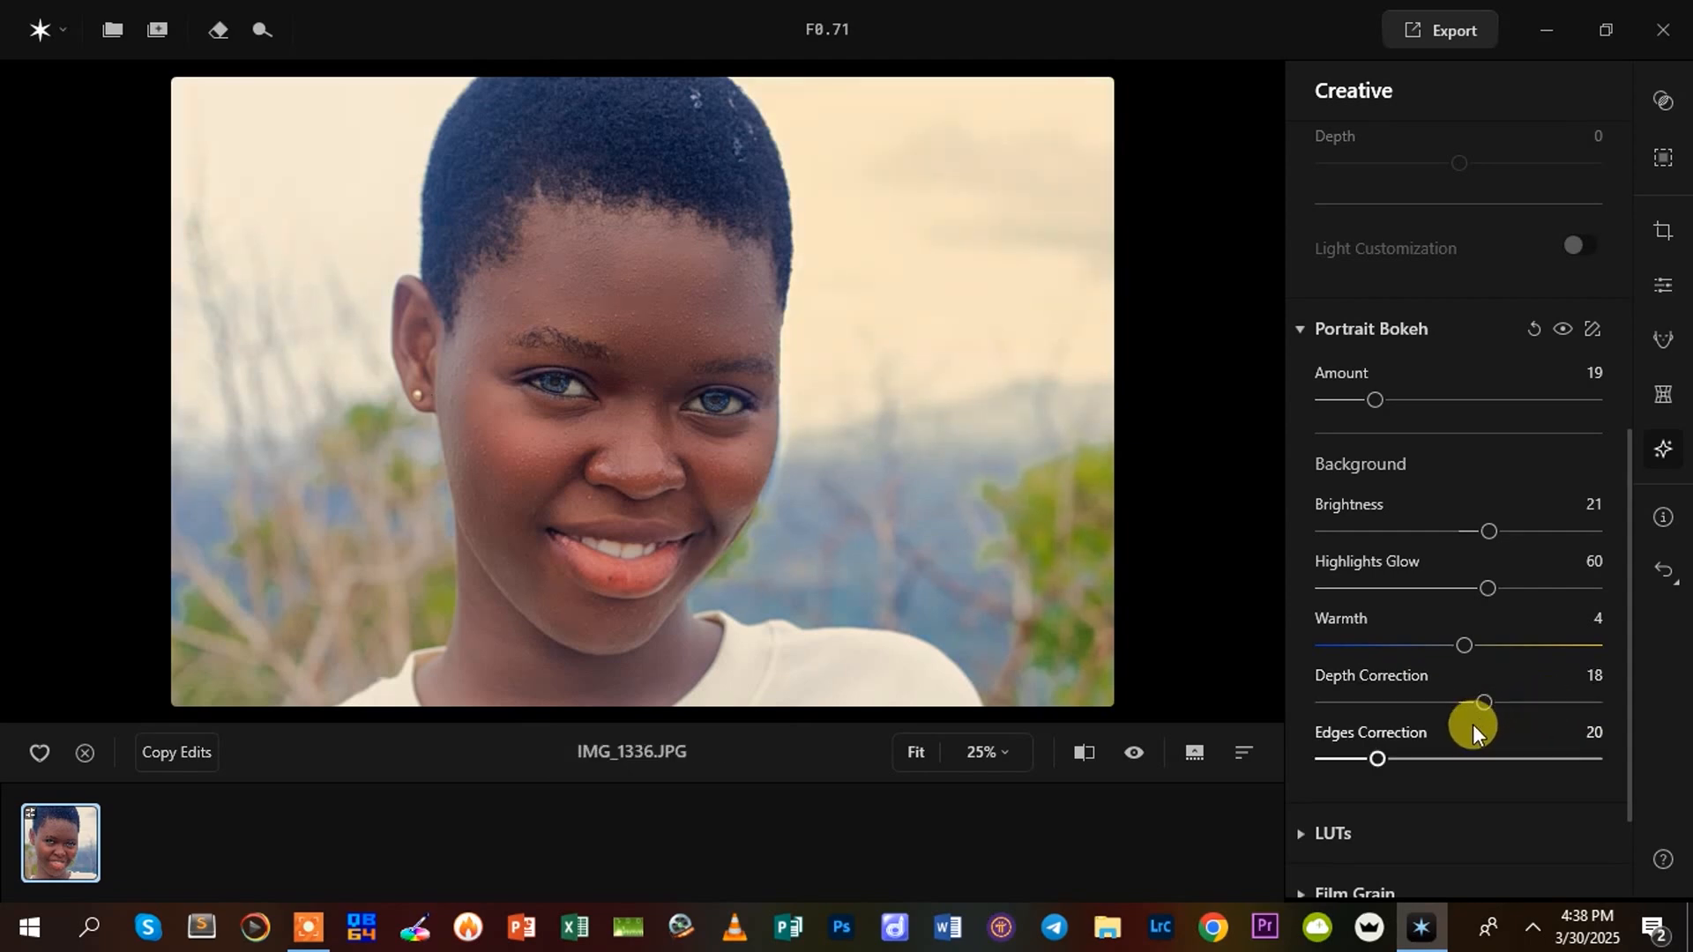
Apply the Red Trace LUT with Amount 24, Contrast 25 and Saturation 30
{"action": "scroll", "coordinate": [1377, 769], "scroll_direction": "down", "scroll_amount": 3}
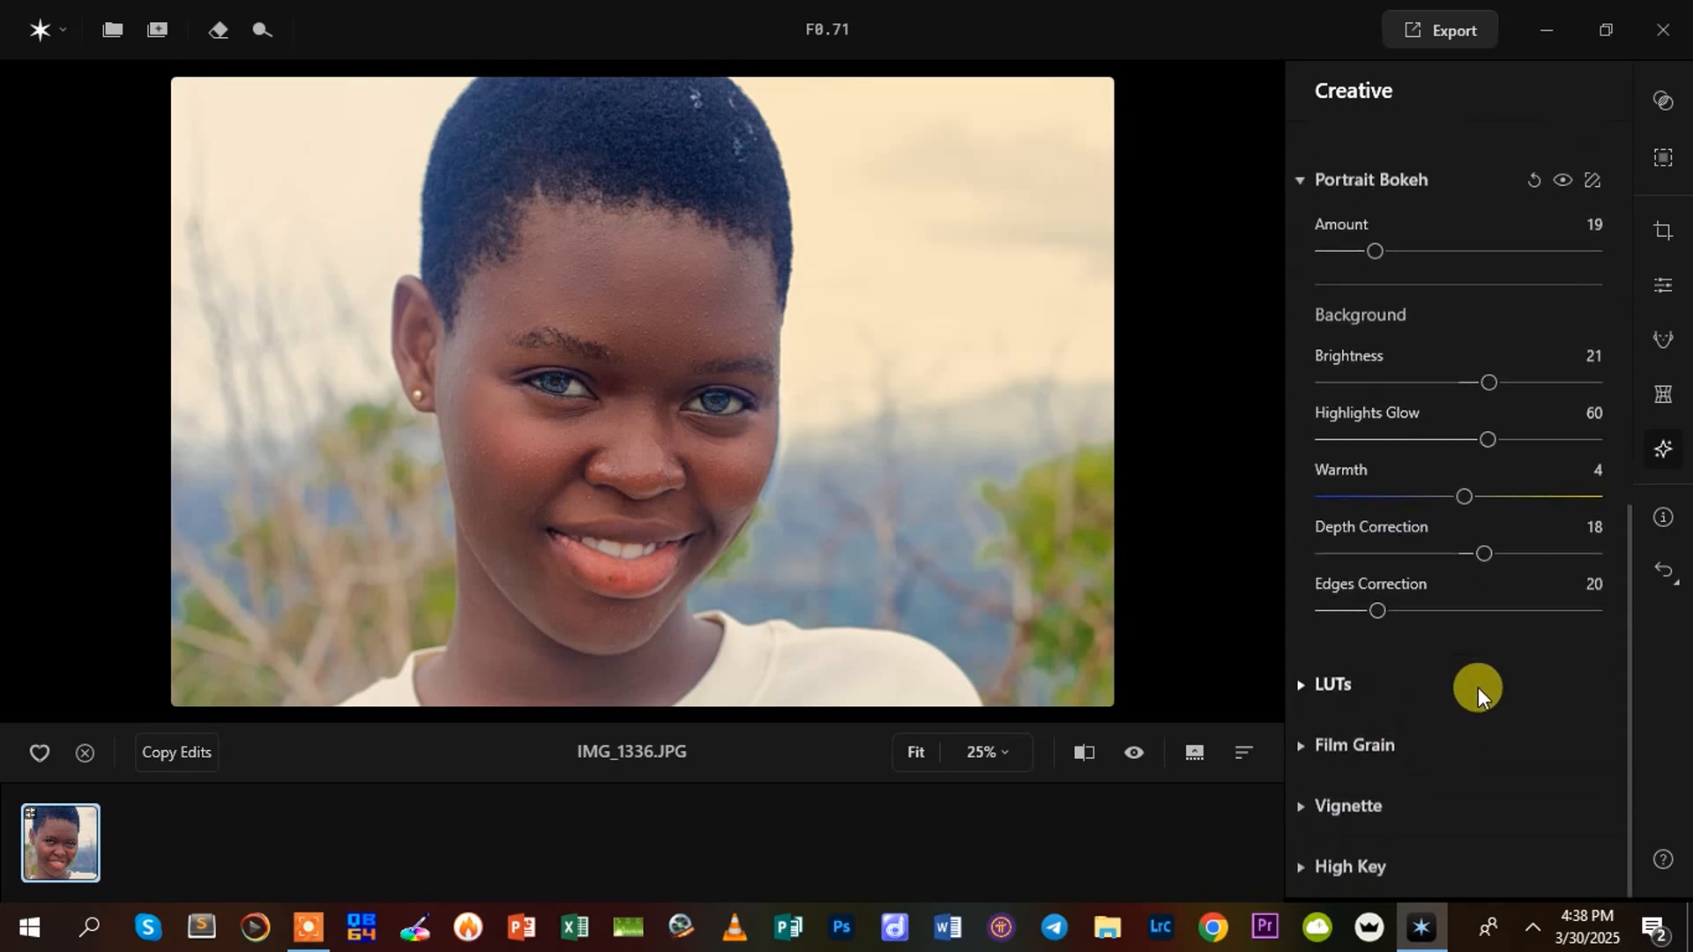
{"action": "left_click", "coordinate": [1322, 686]}
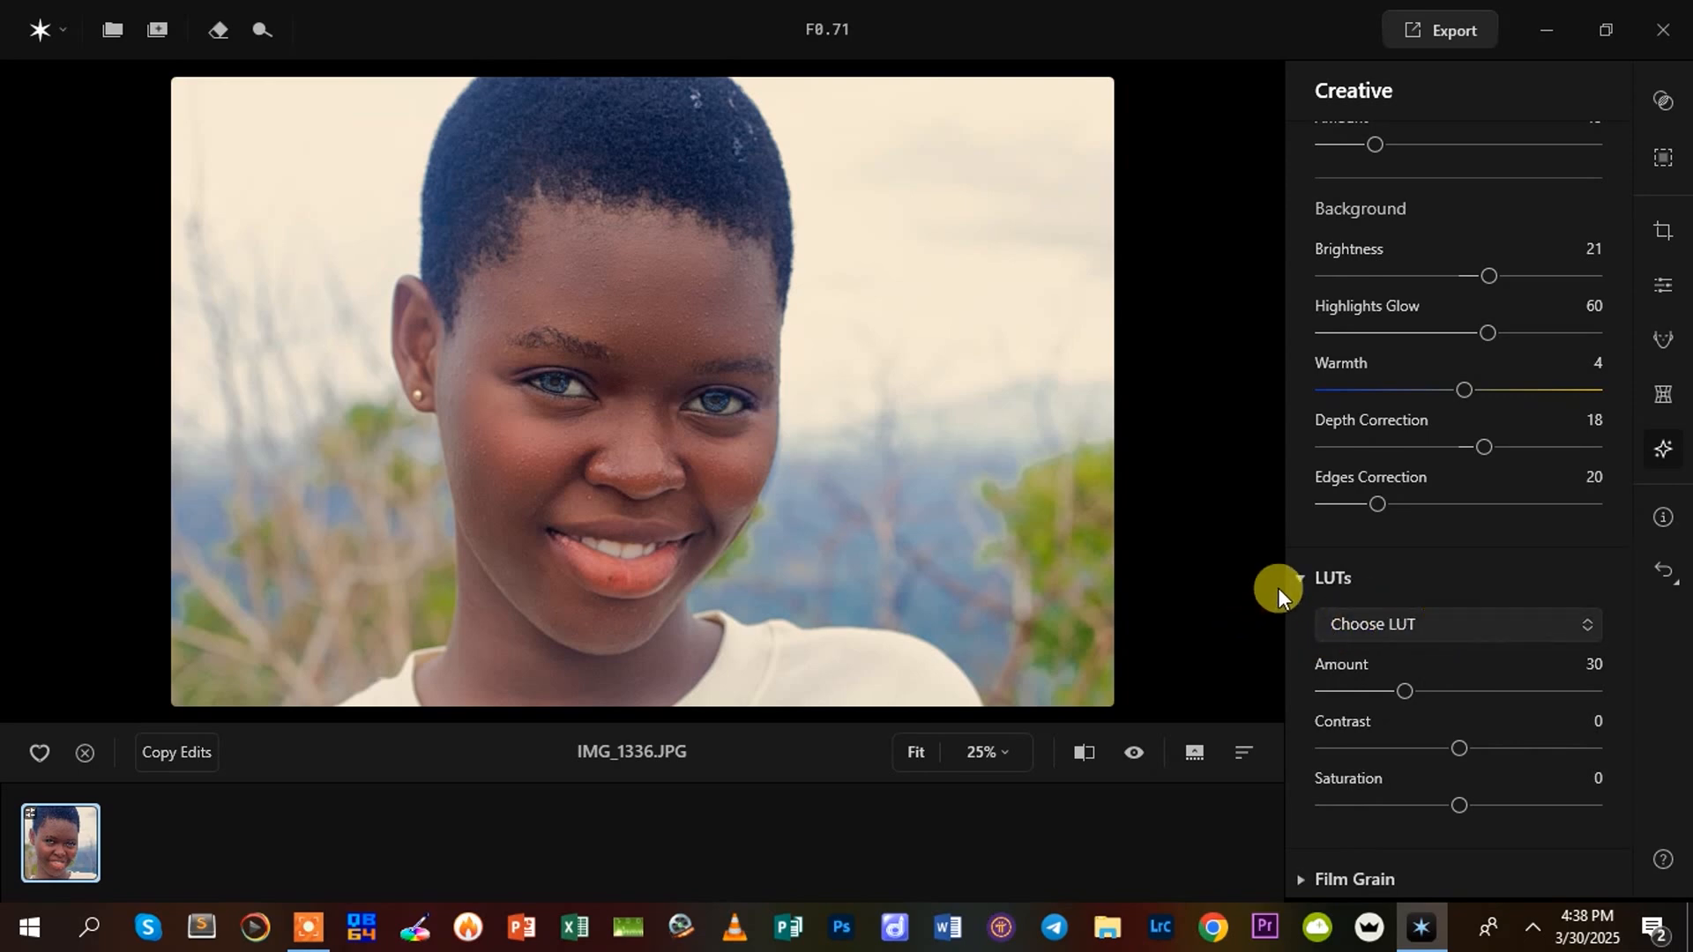
{"action": "left_click", "coordinate": [1303, 576]}
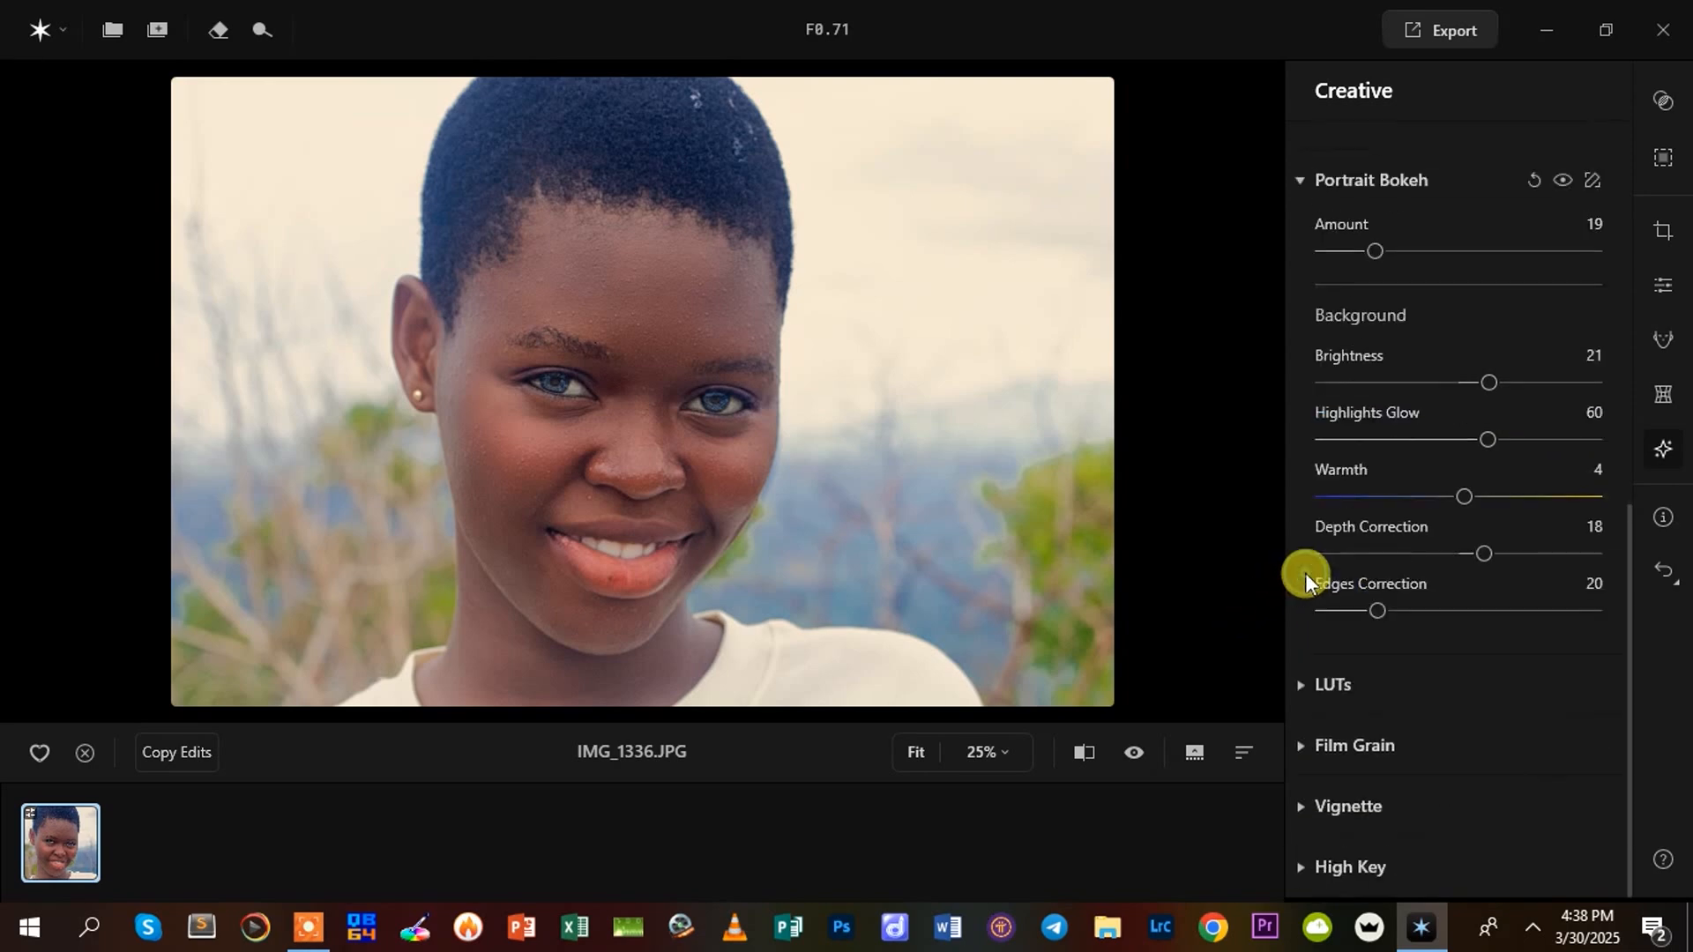
{"action": "left_click", "coordinate": [1302, 684]}
{"action": "left_click", "coordinate": [1393, 610]}
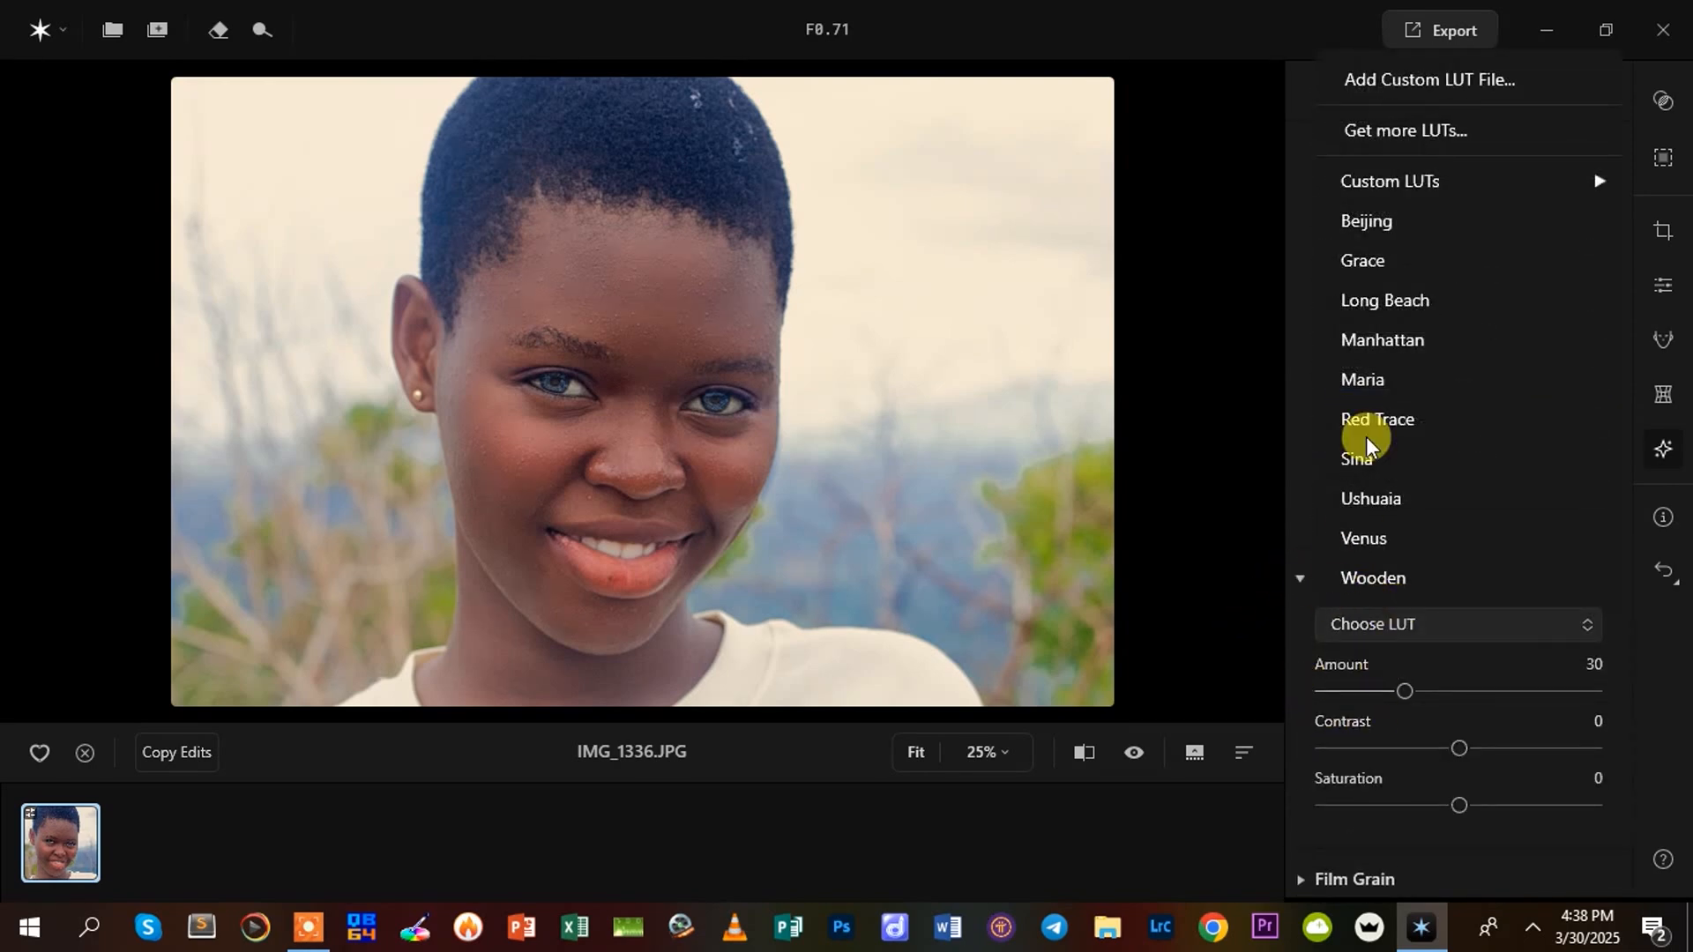
{"action": "mouse_move", "coordinate": [1382, 183]}
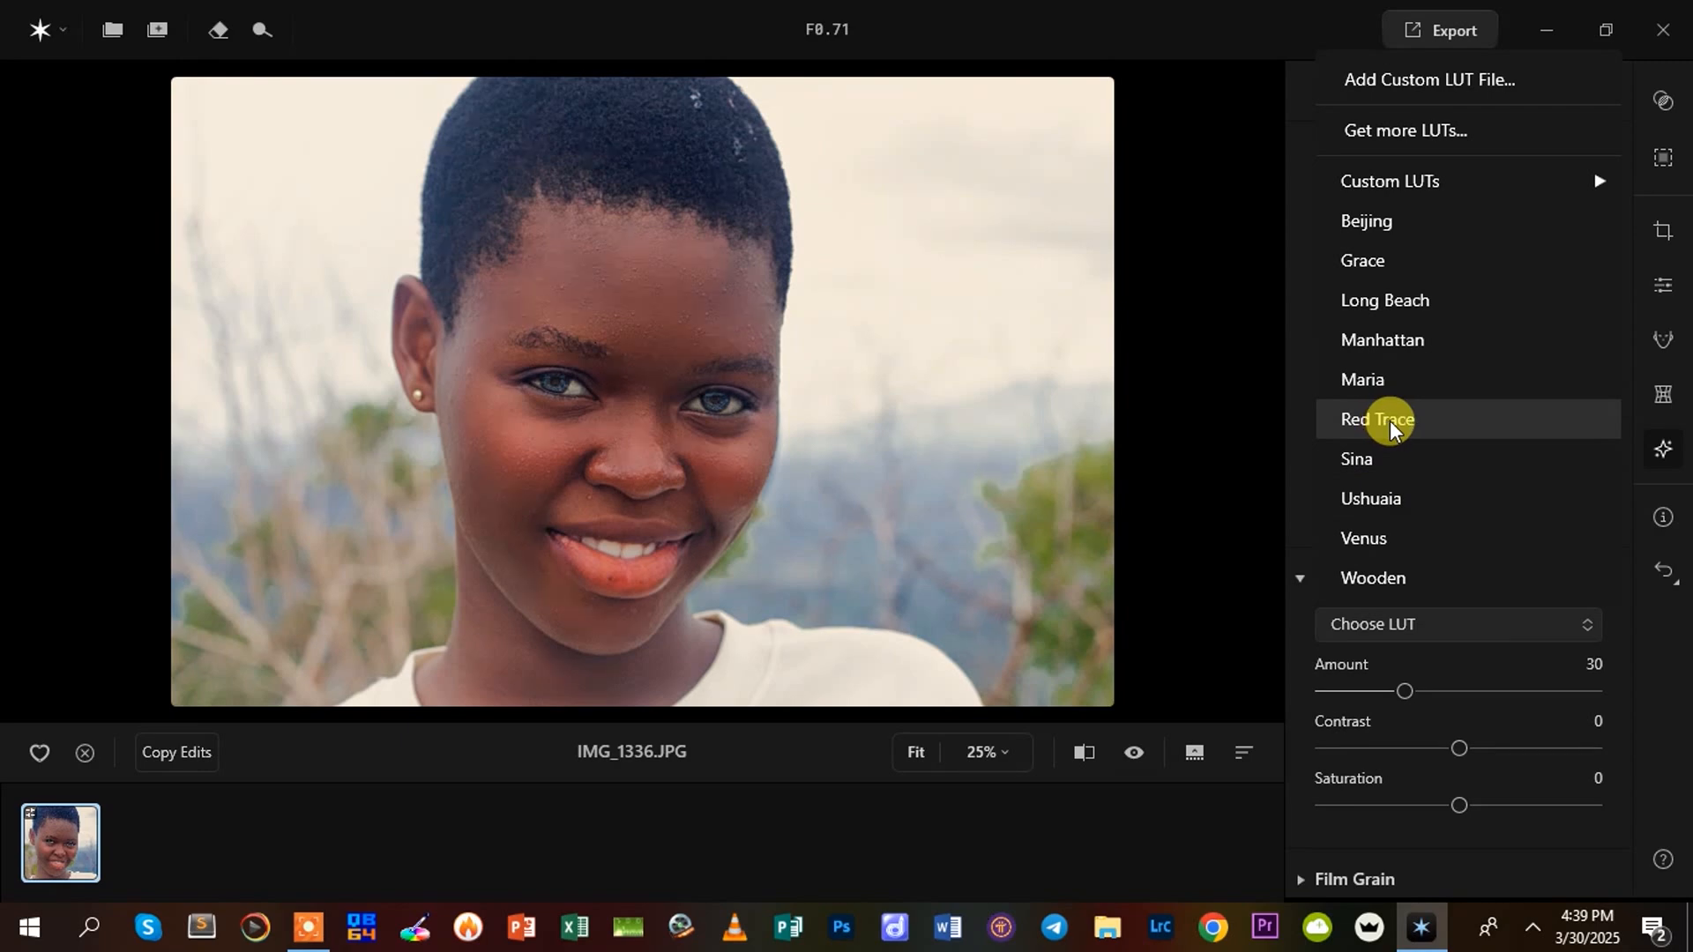
{"action": "left_click", "coordinate": [1389, 421]}
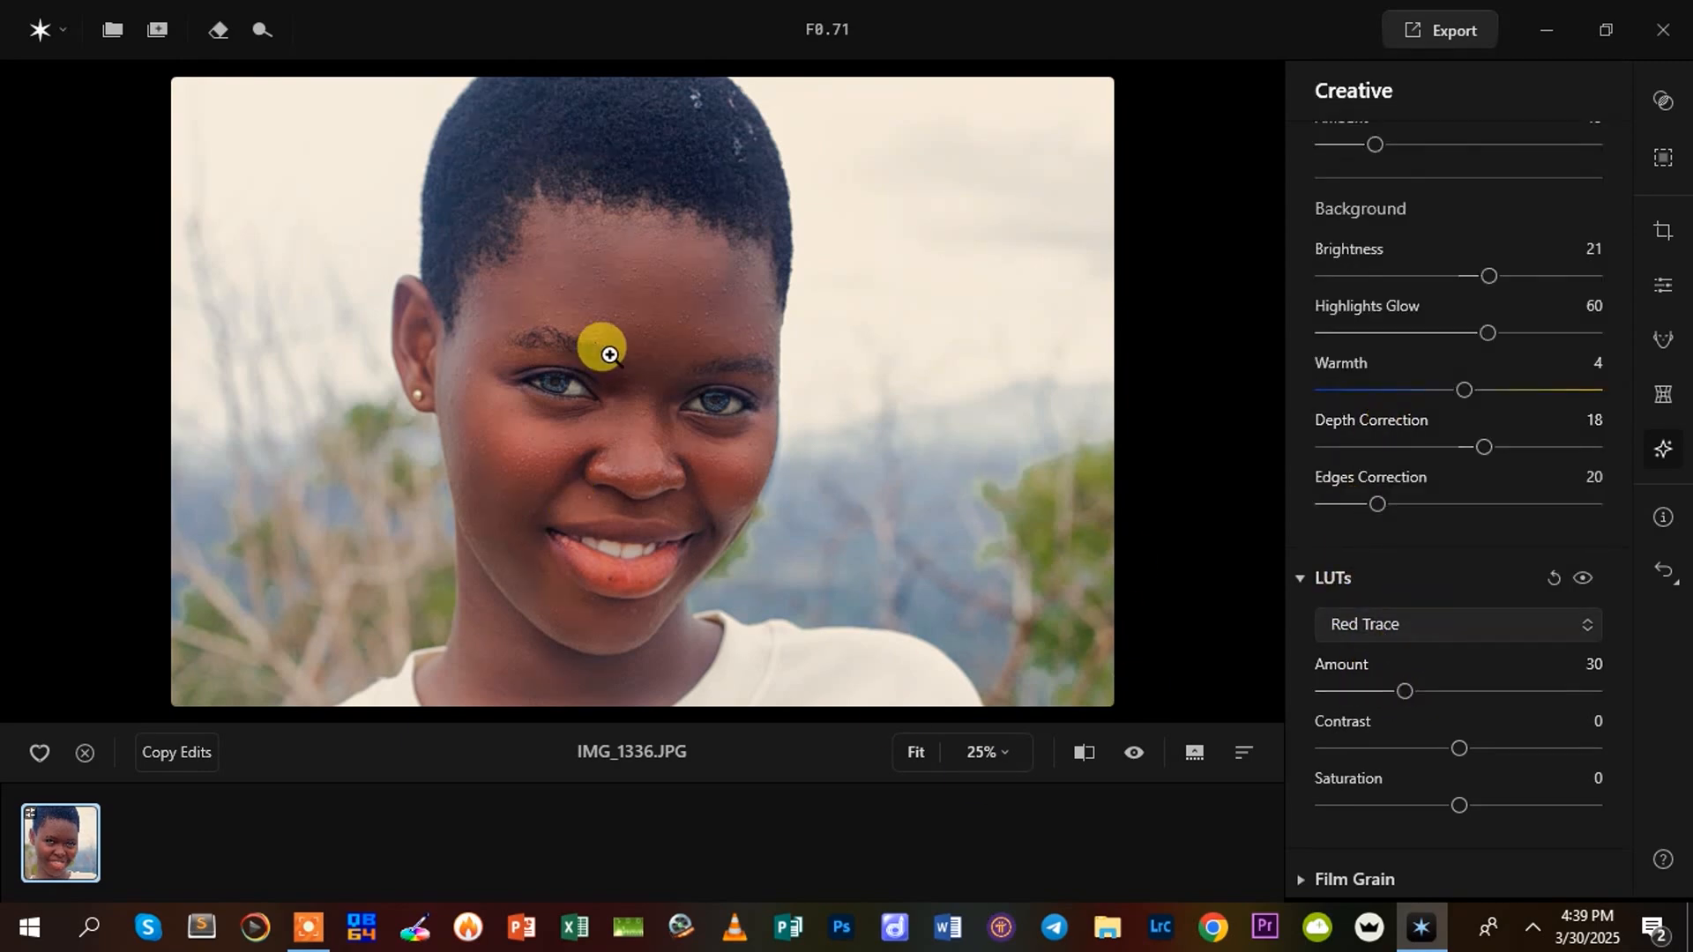
{"action": "left_click_drag", "start_coordinate": [1400, 688], "coordinate": [1499, 838]}
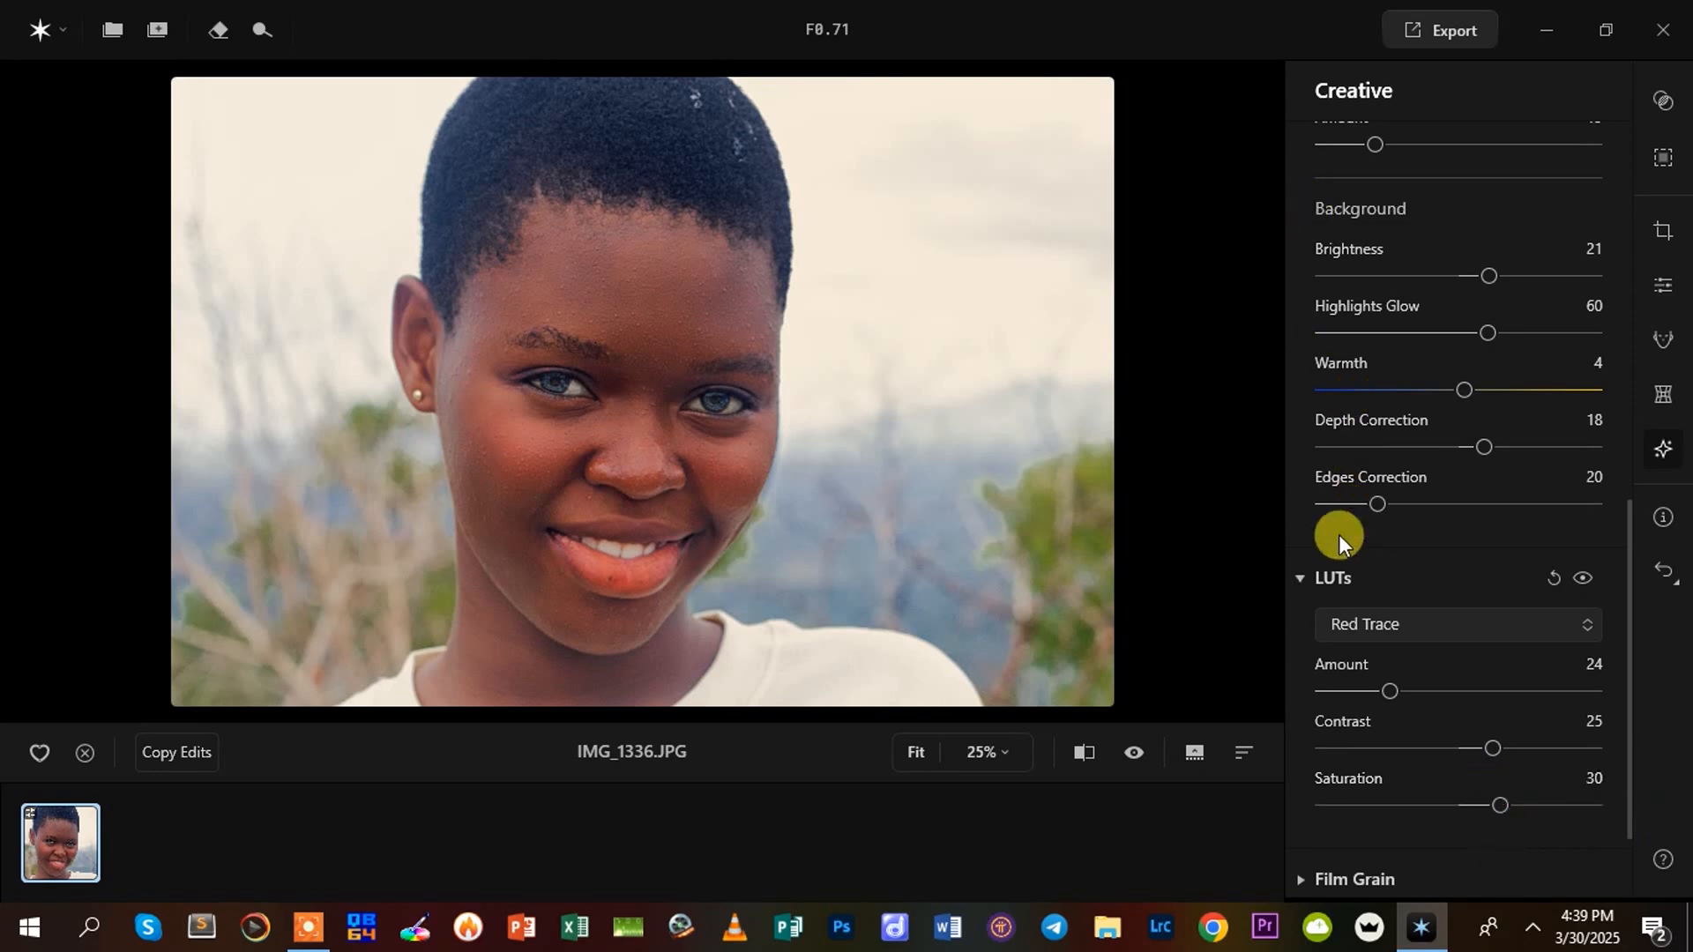
Browse for a custom LUT file in the Tachic color grading presets folder, under PIXIMPERFECT NATERIALS > PREMIER PRO on the TUTORIALS (E:) drive
{"action": "left_click", "coordinate": [1352, 624]}
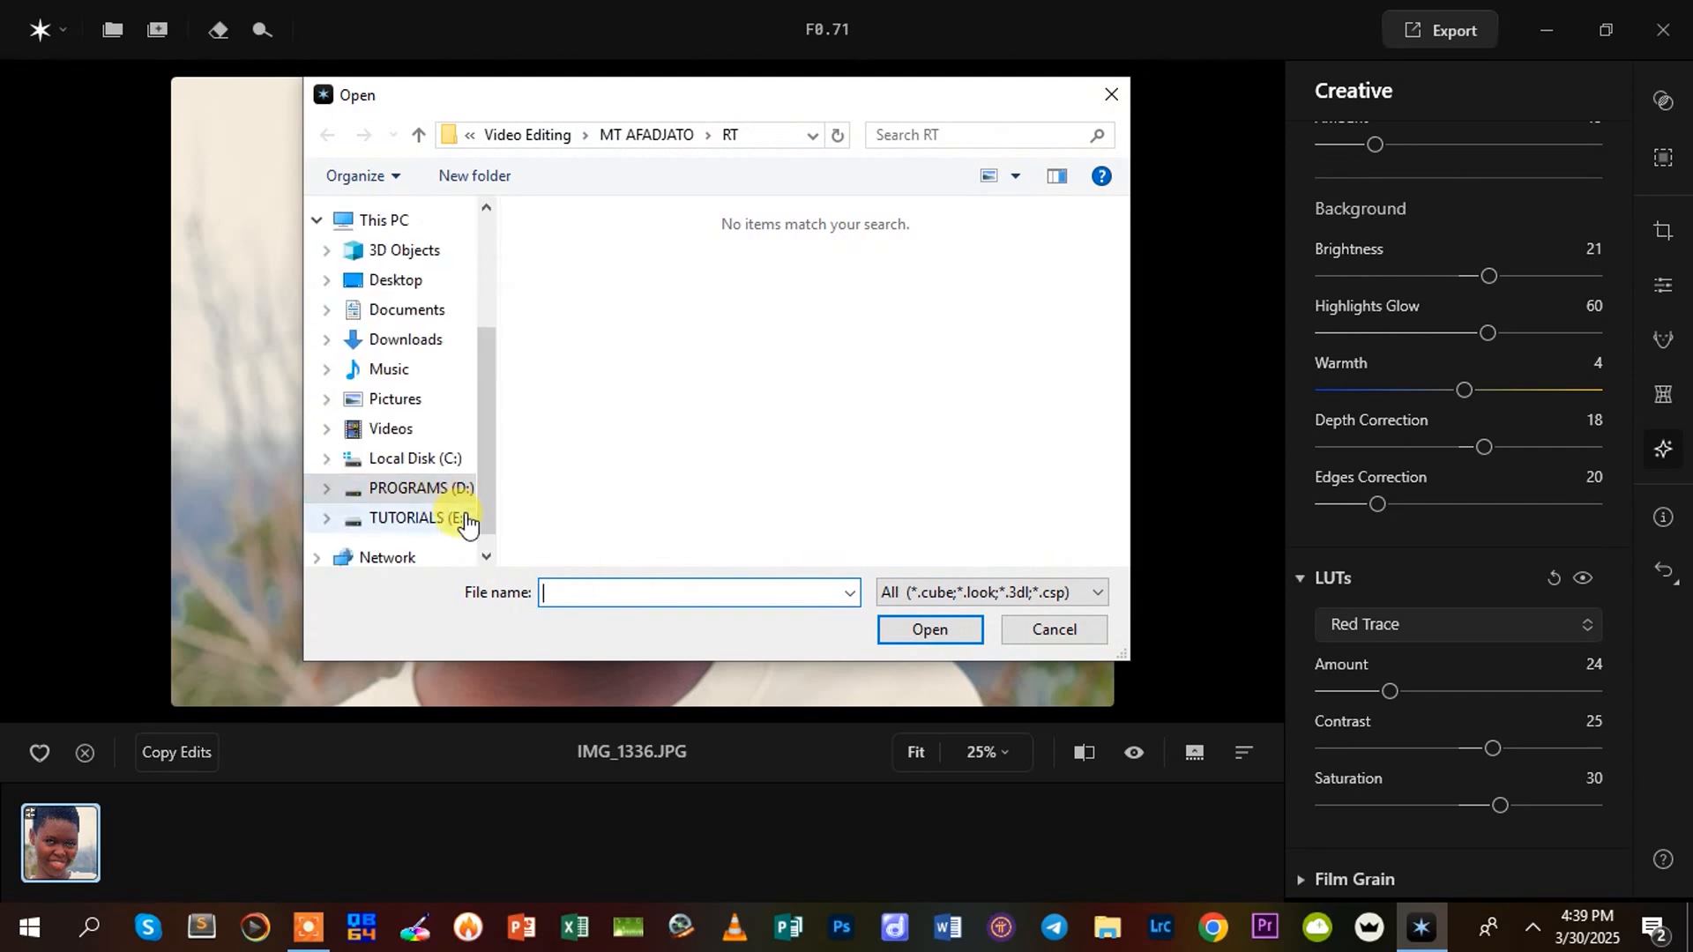
{"action": "scroll", "coordinate": [476, 546], "scroll_direction": "down", "scroll_amount": 1}
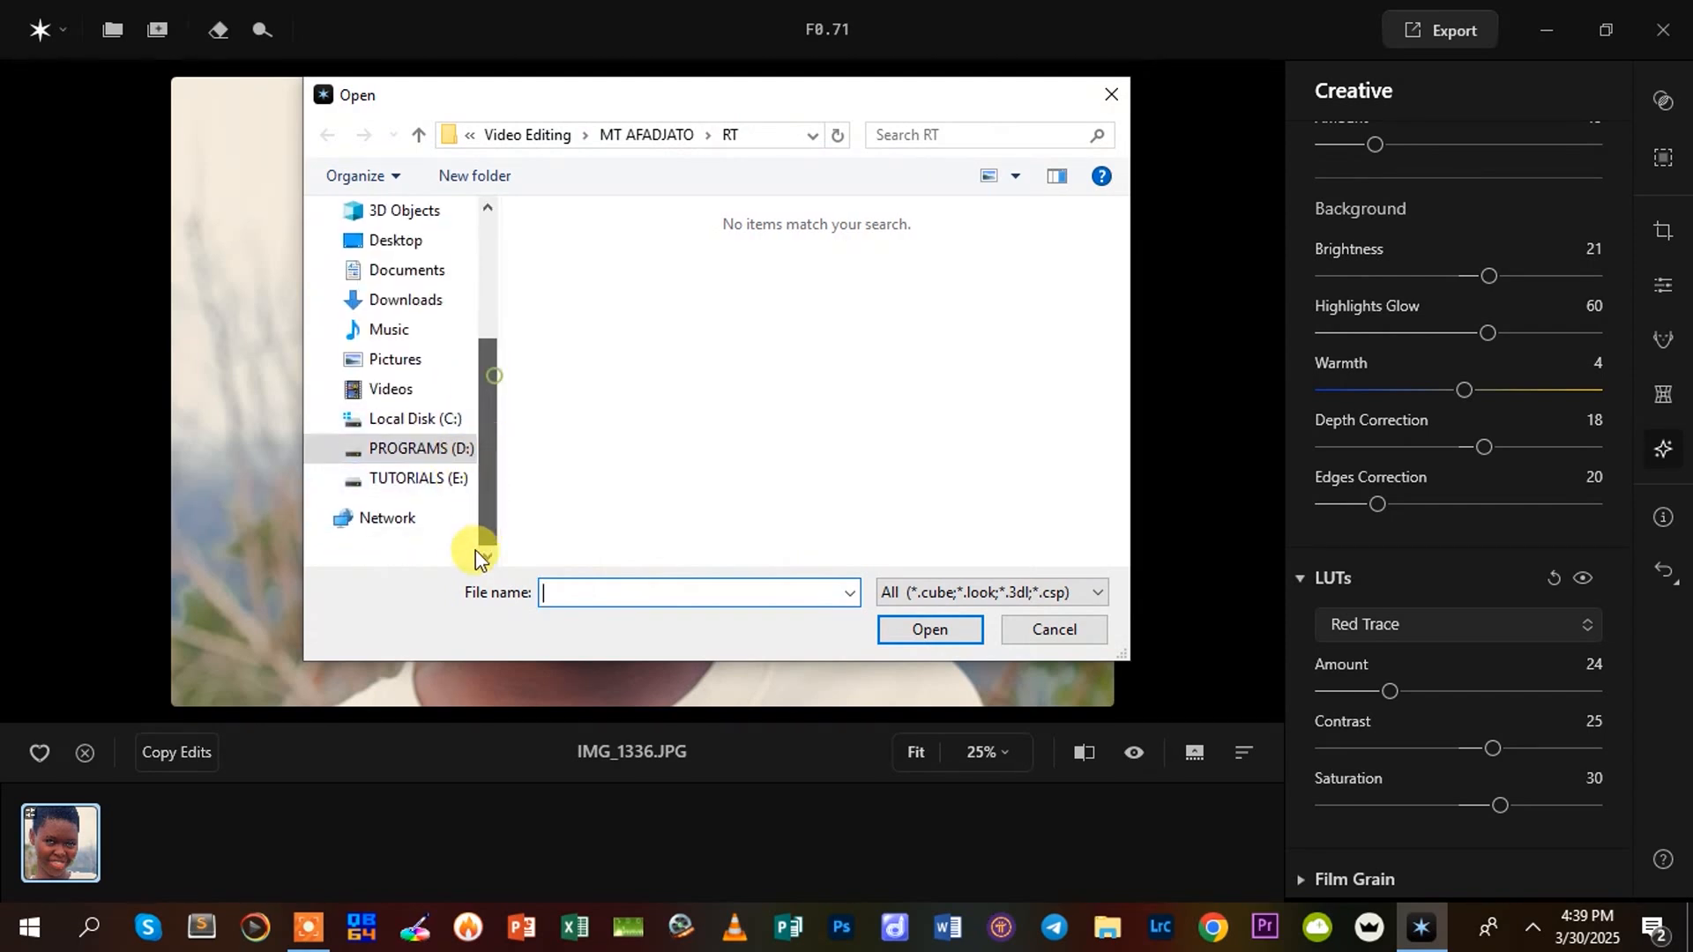
{"action": "left_click", "coordinate": [425, 479]}
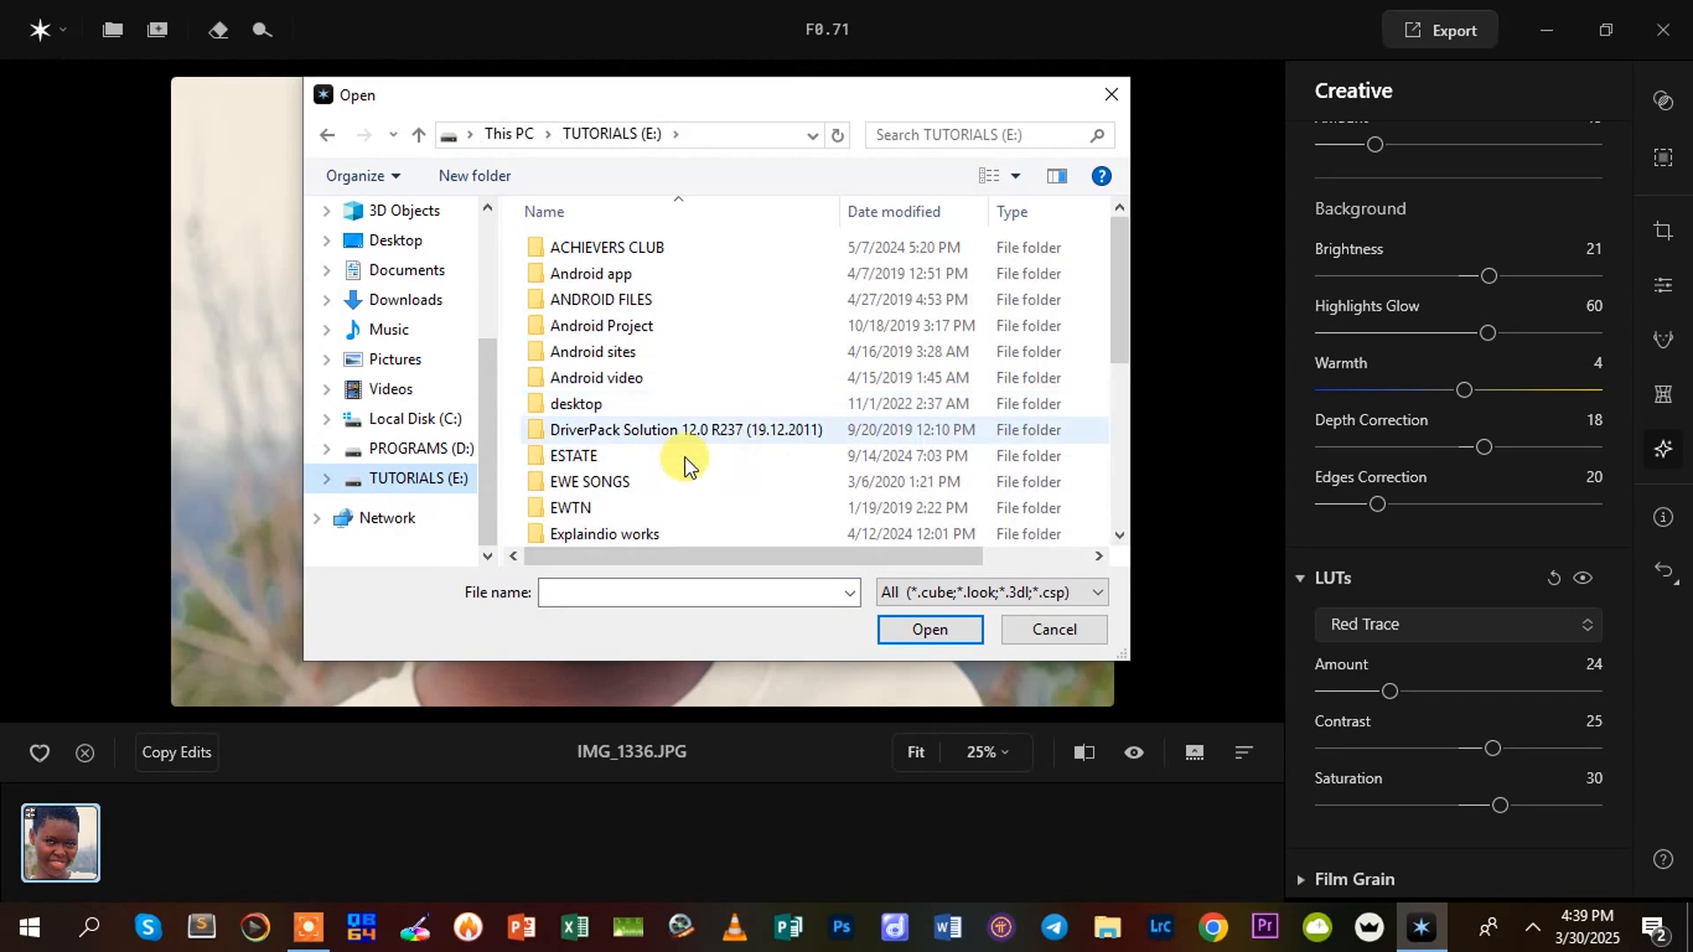
{"action": "scroll", "coordinate": [643, 494], "scroll_direction": "down", "scroll_amount": 2}
{"action": "scroll", "coordinate": [608, 432], "scroll_direction": "down", "scroll_amount": 3}
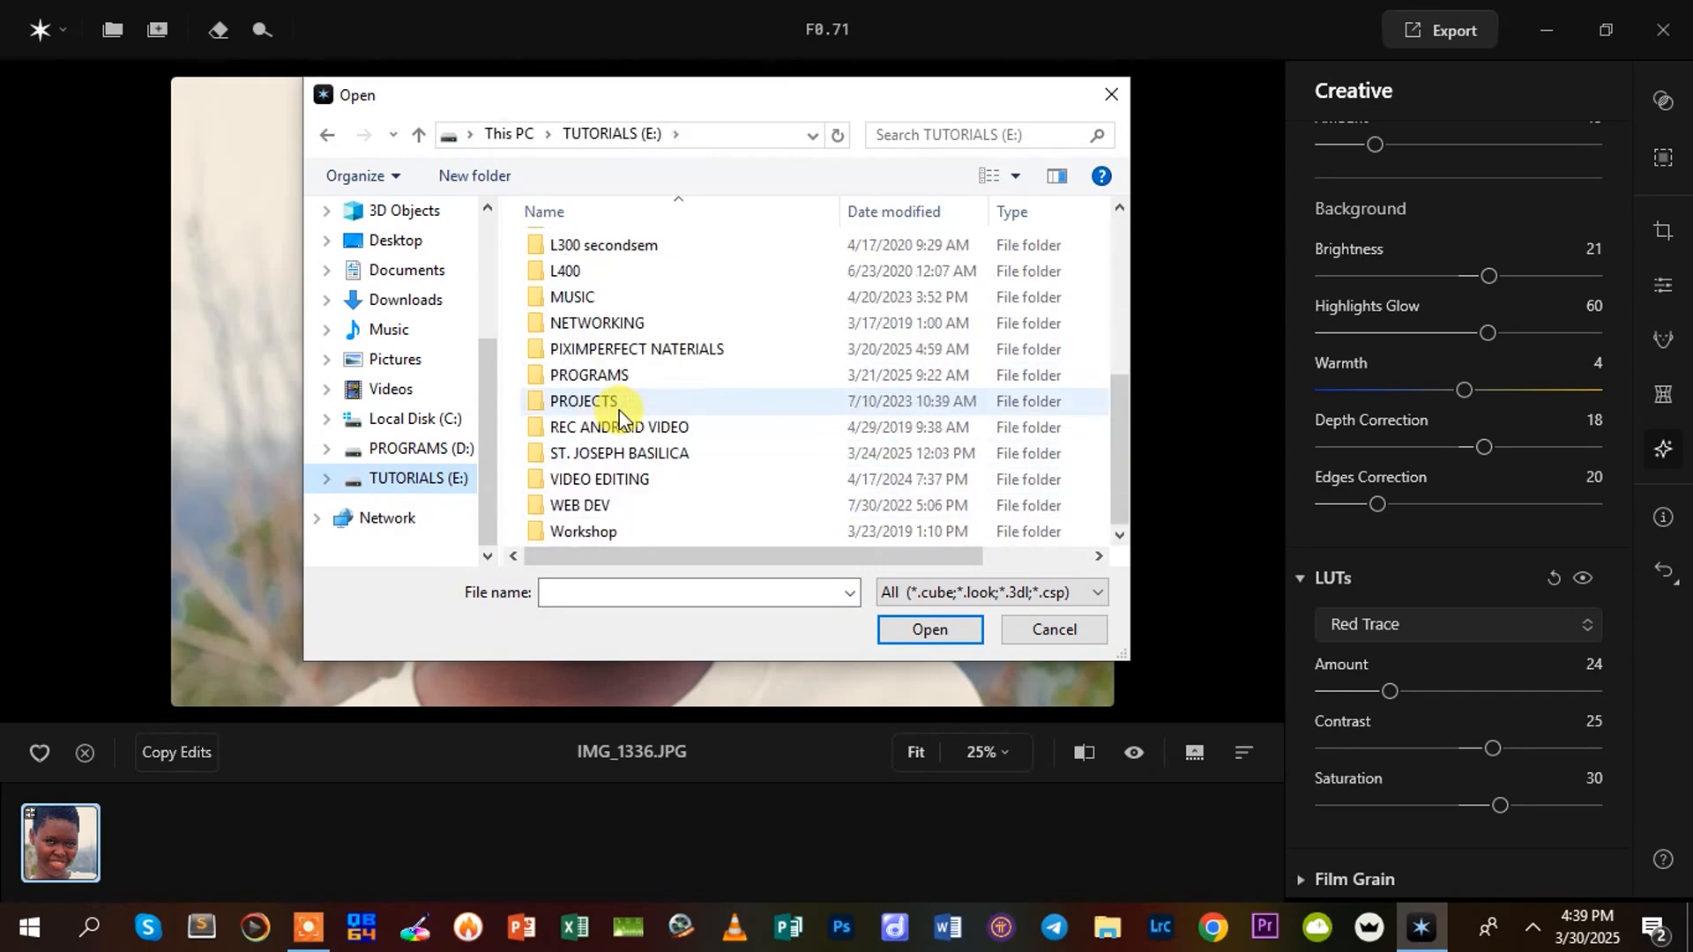
{"action": "double_click", "coordinate": [609, 348]}
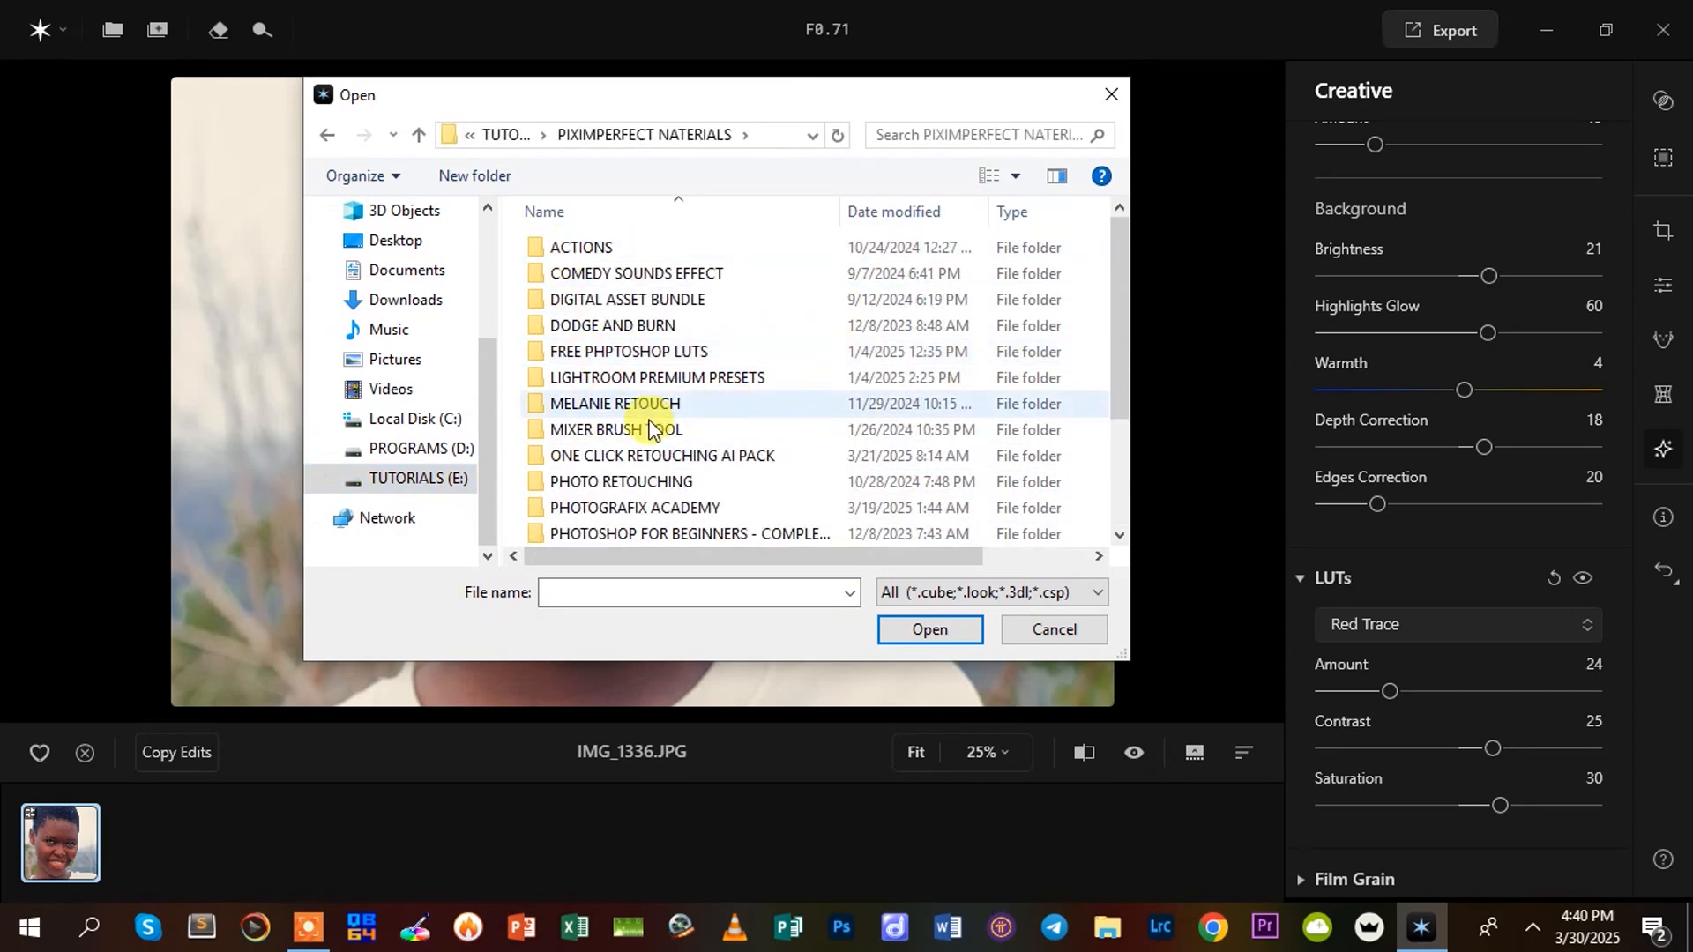
{"action": "scroll", "coordinate": [634, 490], "scroll_direction": "down", "scroll_amount": 2}
{"action": "double_click", "coordinate": [619, 481]}
{"action": "left_click_drag", "start_coordinate": [1118, 313], "coordinate": [1128, 414]}
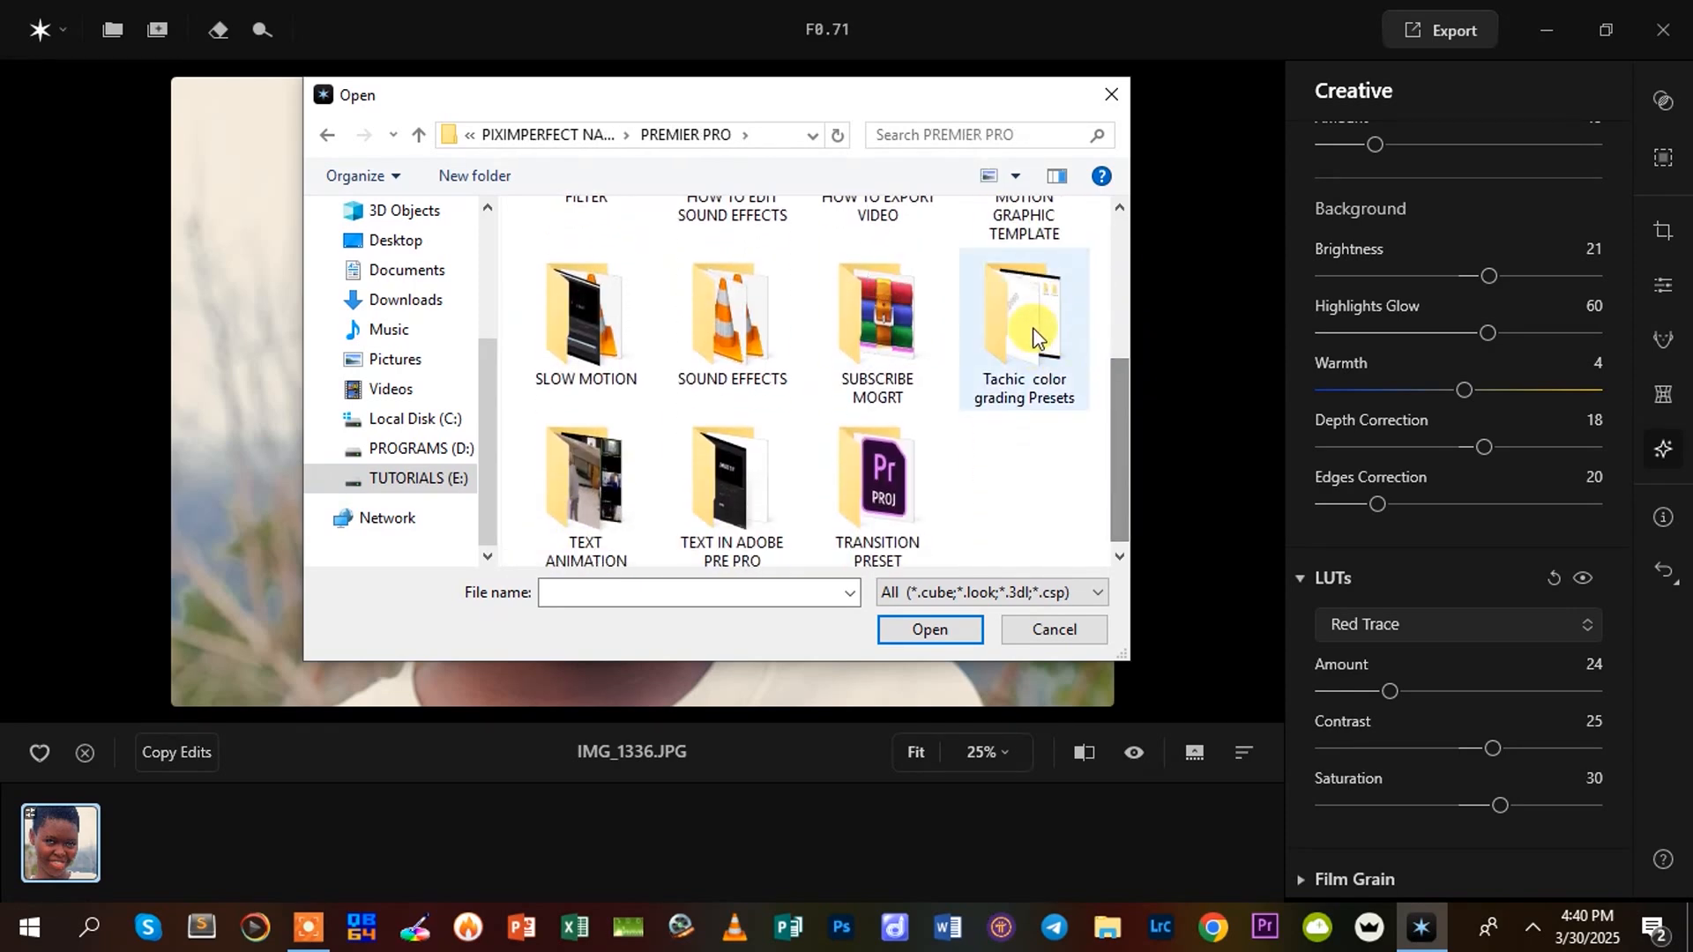
{"action": "double_click", "coordinate": [996, 358]}
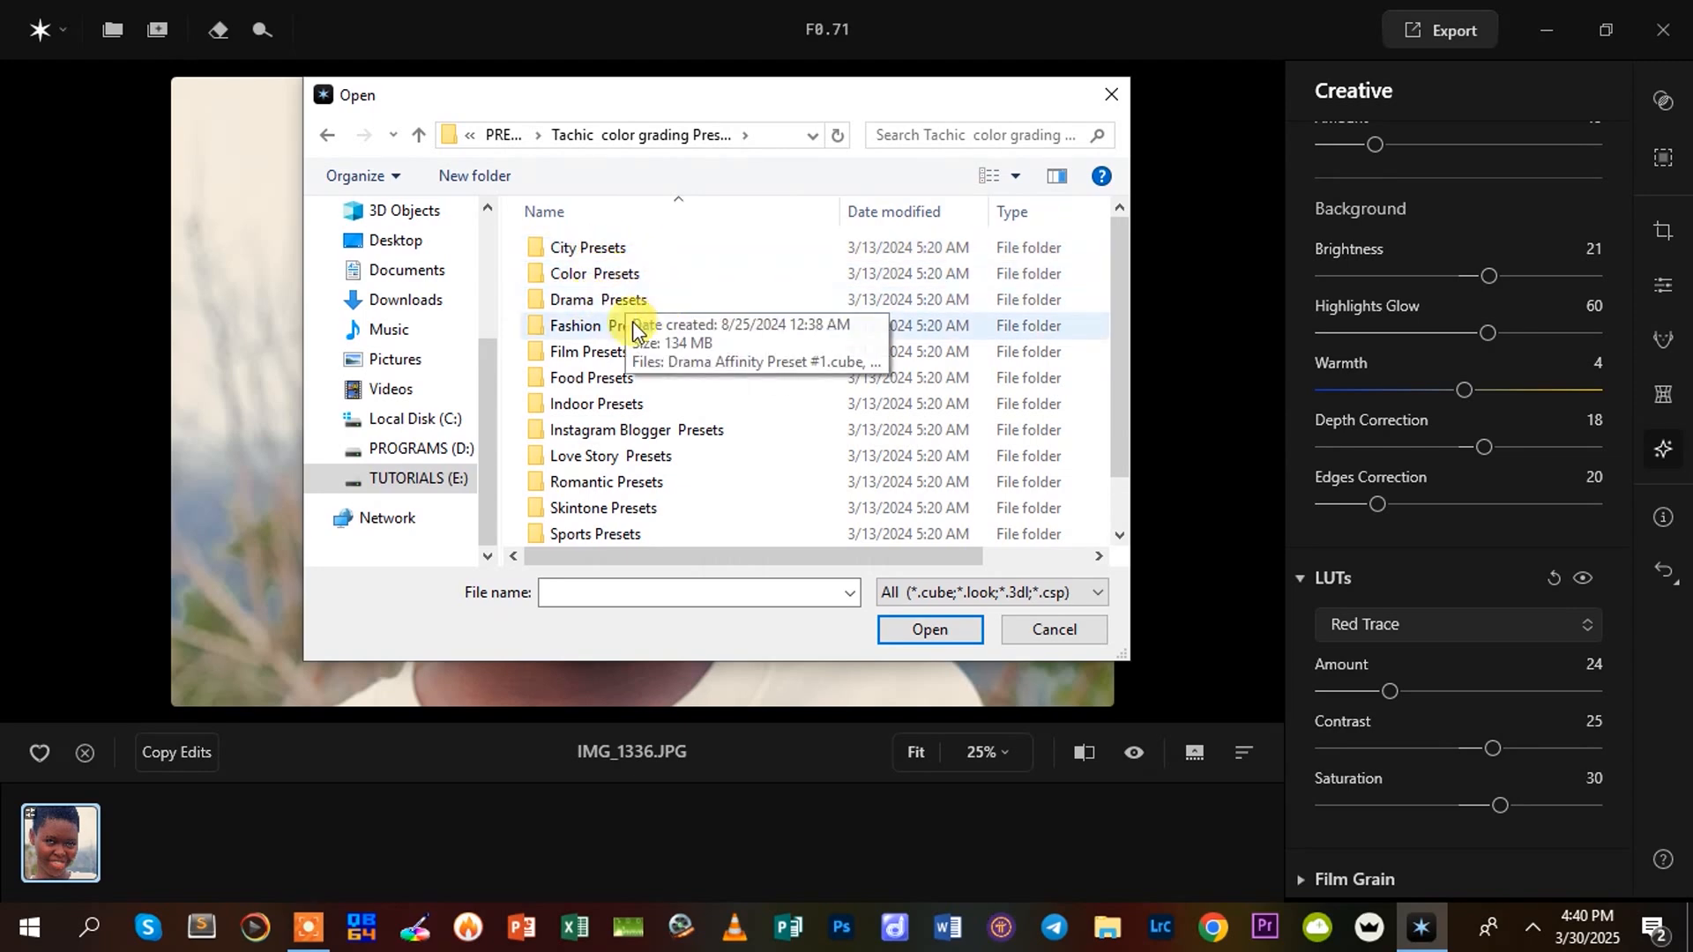
Load City Affinity Preset #1 from the City Presets folder as the LUT and set its Amount to 26
{"action": "scroll", "coordinate": [593, 530], "scroll_direction": "down", "scroll_amount": 1}
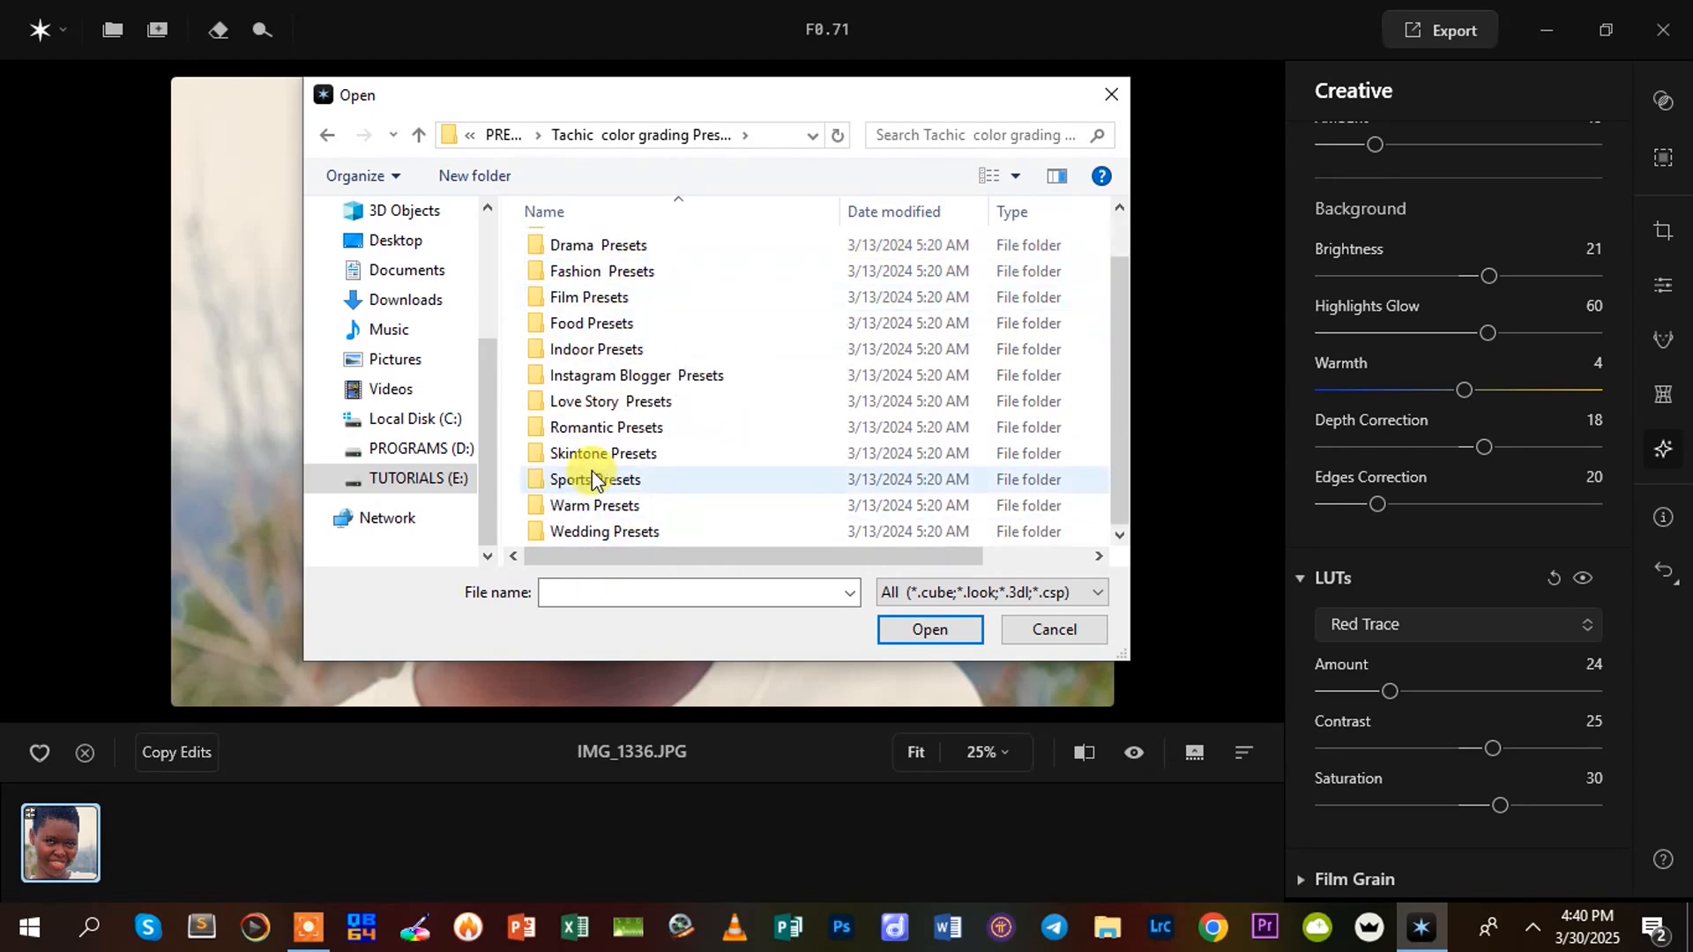
{"action": "scroll", "coordinate": [595, 476], "scroll_direction": "up", "scroll_amount": 1}
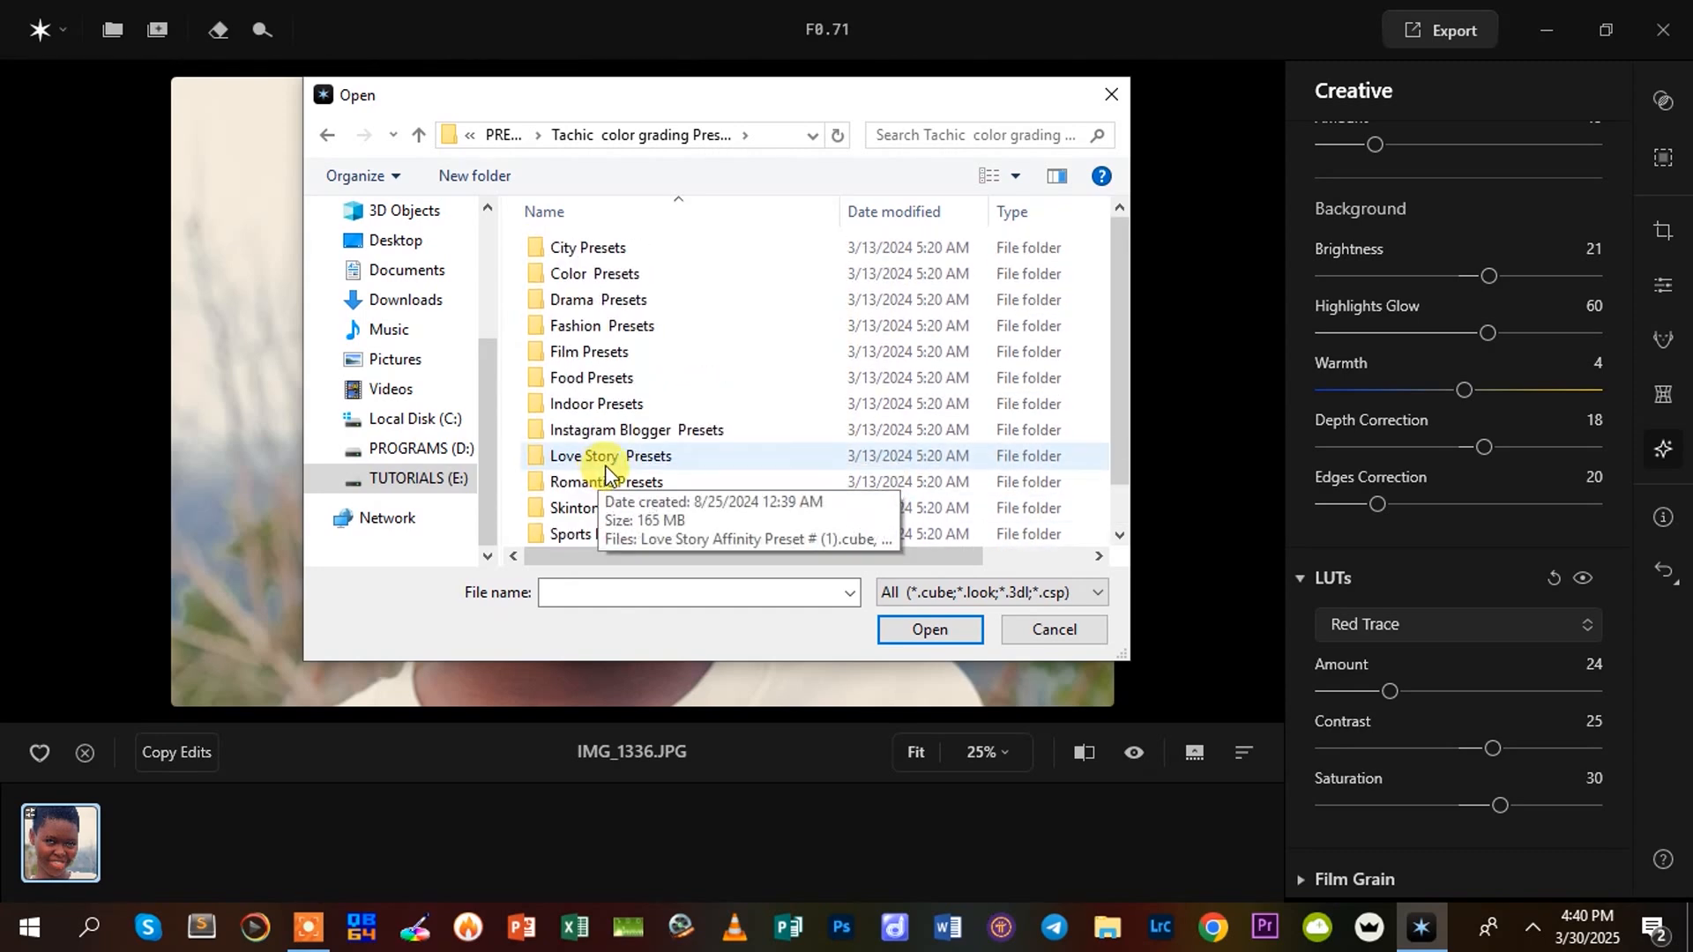
{"action": "double_click", "coordinate": [578, 250]}
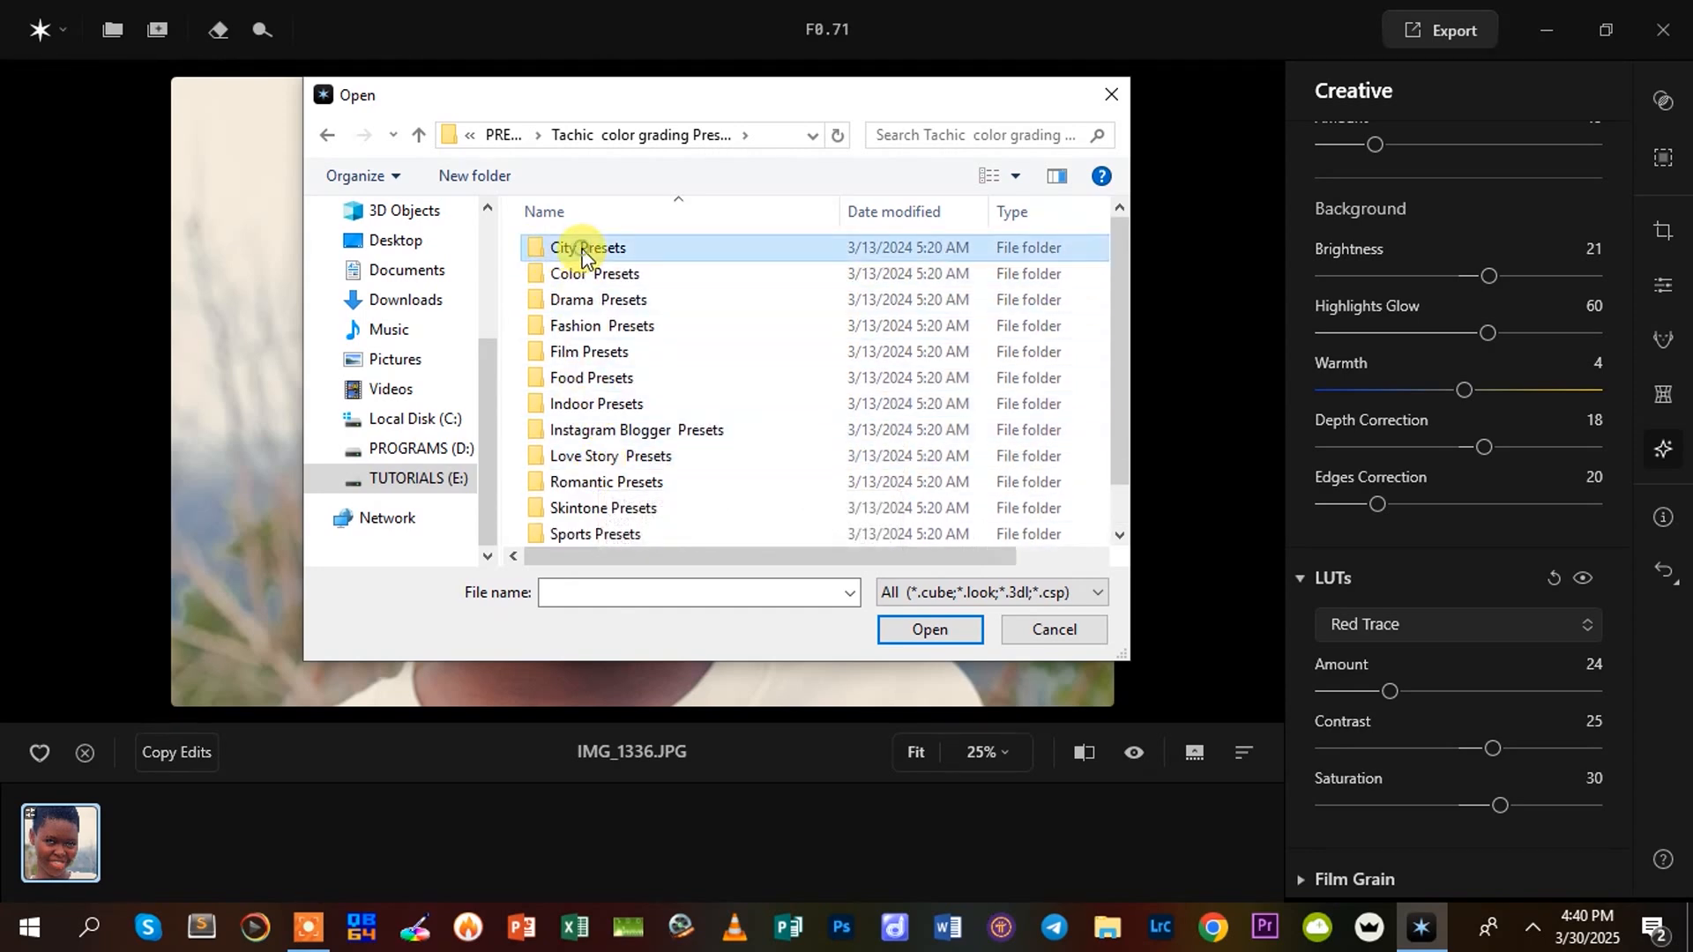
{"action": "double_click", "coordinate": [628, 247]}
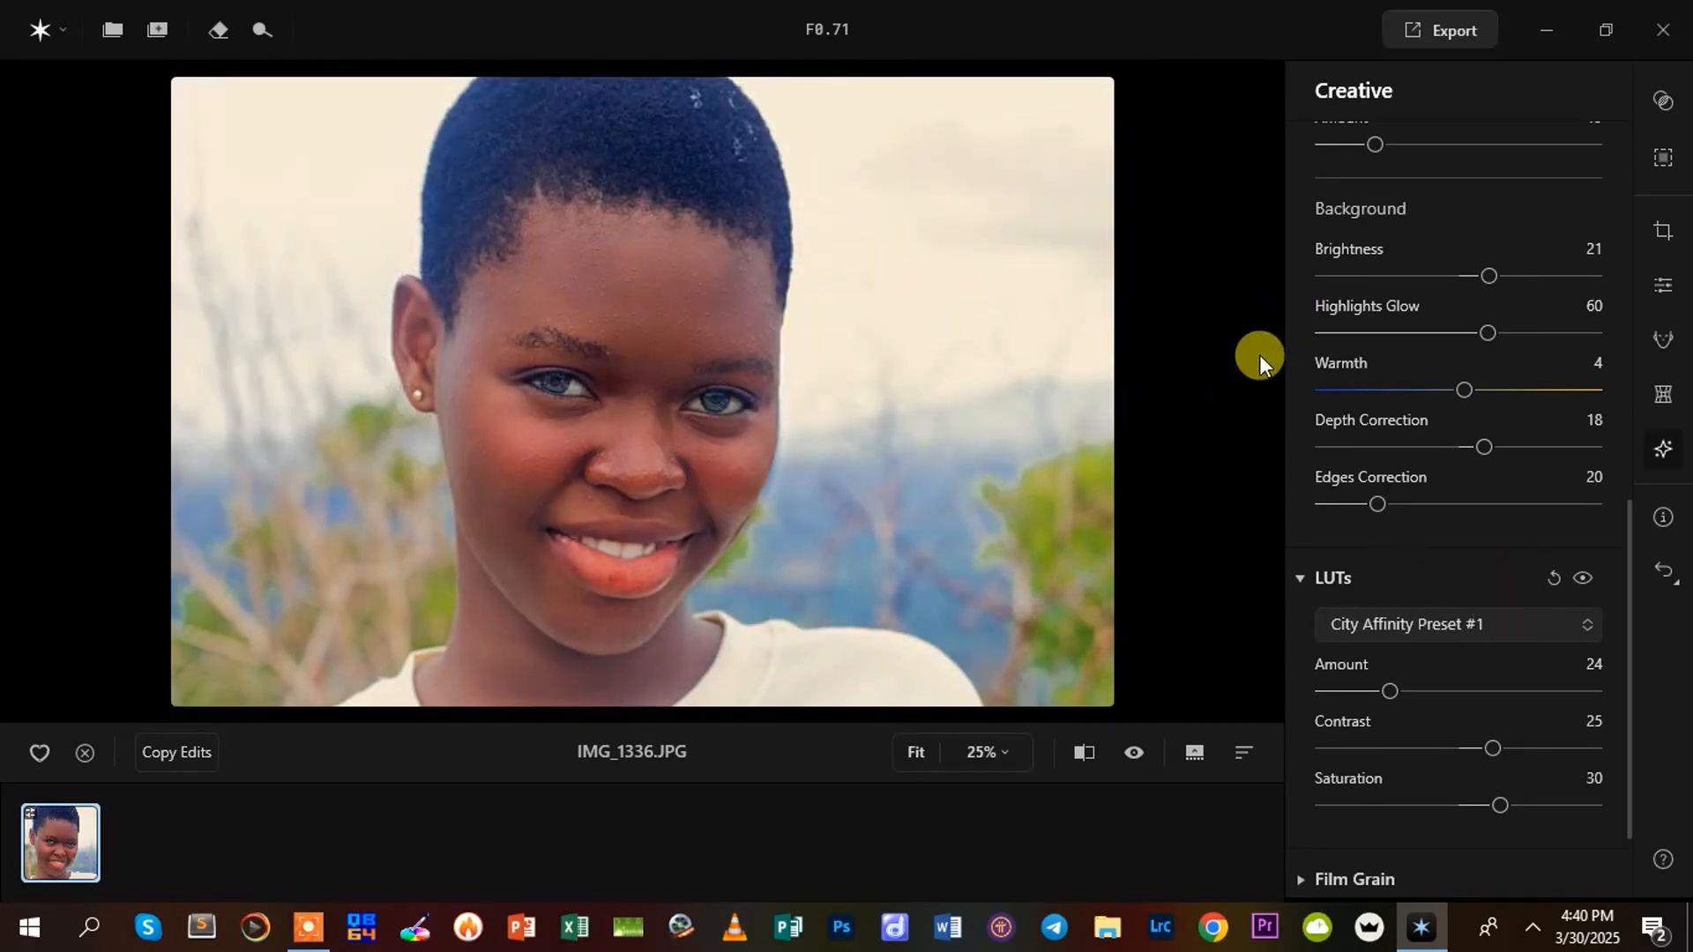
{"action": "left_click_drag", "start_coordinate": [1440, 690], "coordinate": [1395, 691]}
Replace the LUT with the custom file Drama Affinity Preset #1 from the Drama Presets folder and set its Amount to 25
{"action": "left_click", "coordinate": [1367, 623]}
{"action": "left_click", "coordinate": [1391, 80]}
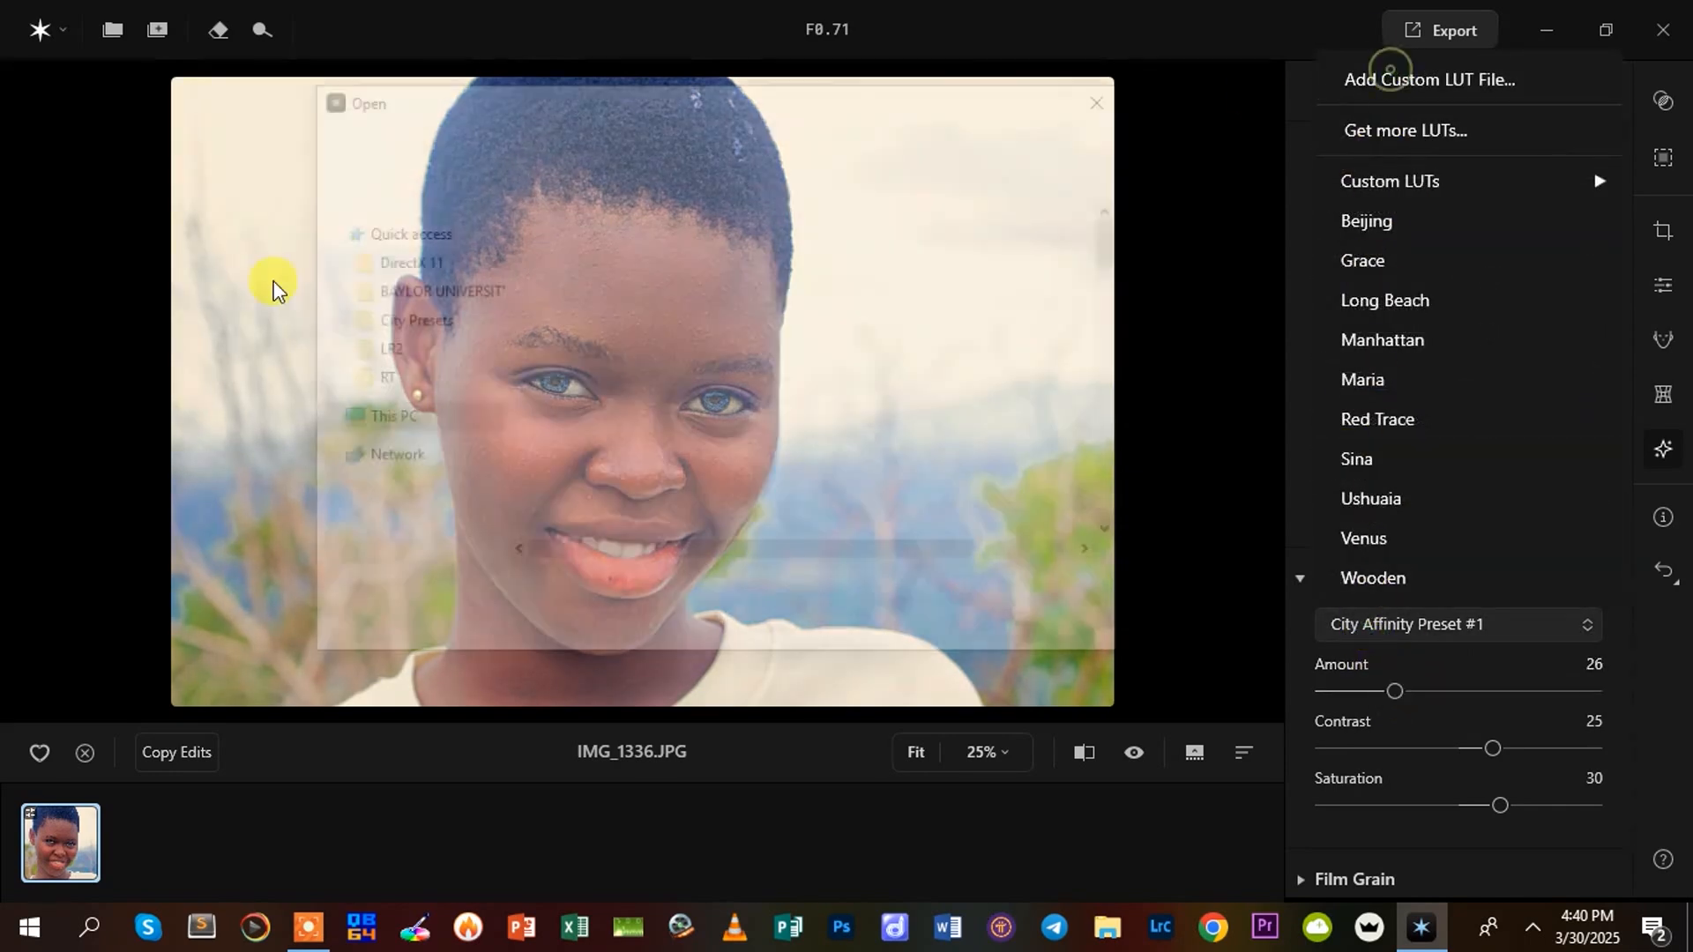
{"action": "left_click", "coordinate": [418, 137]}
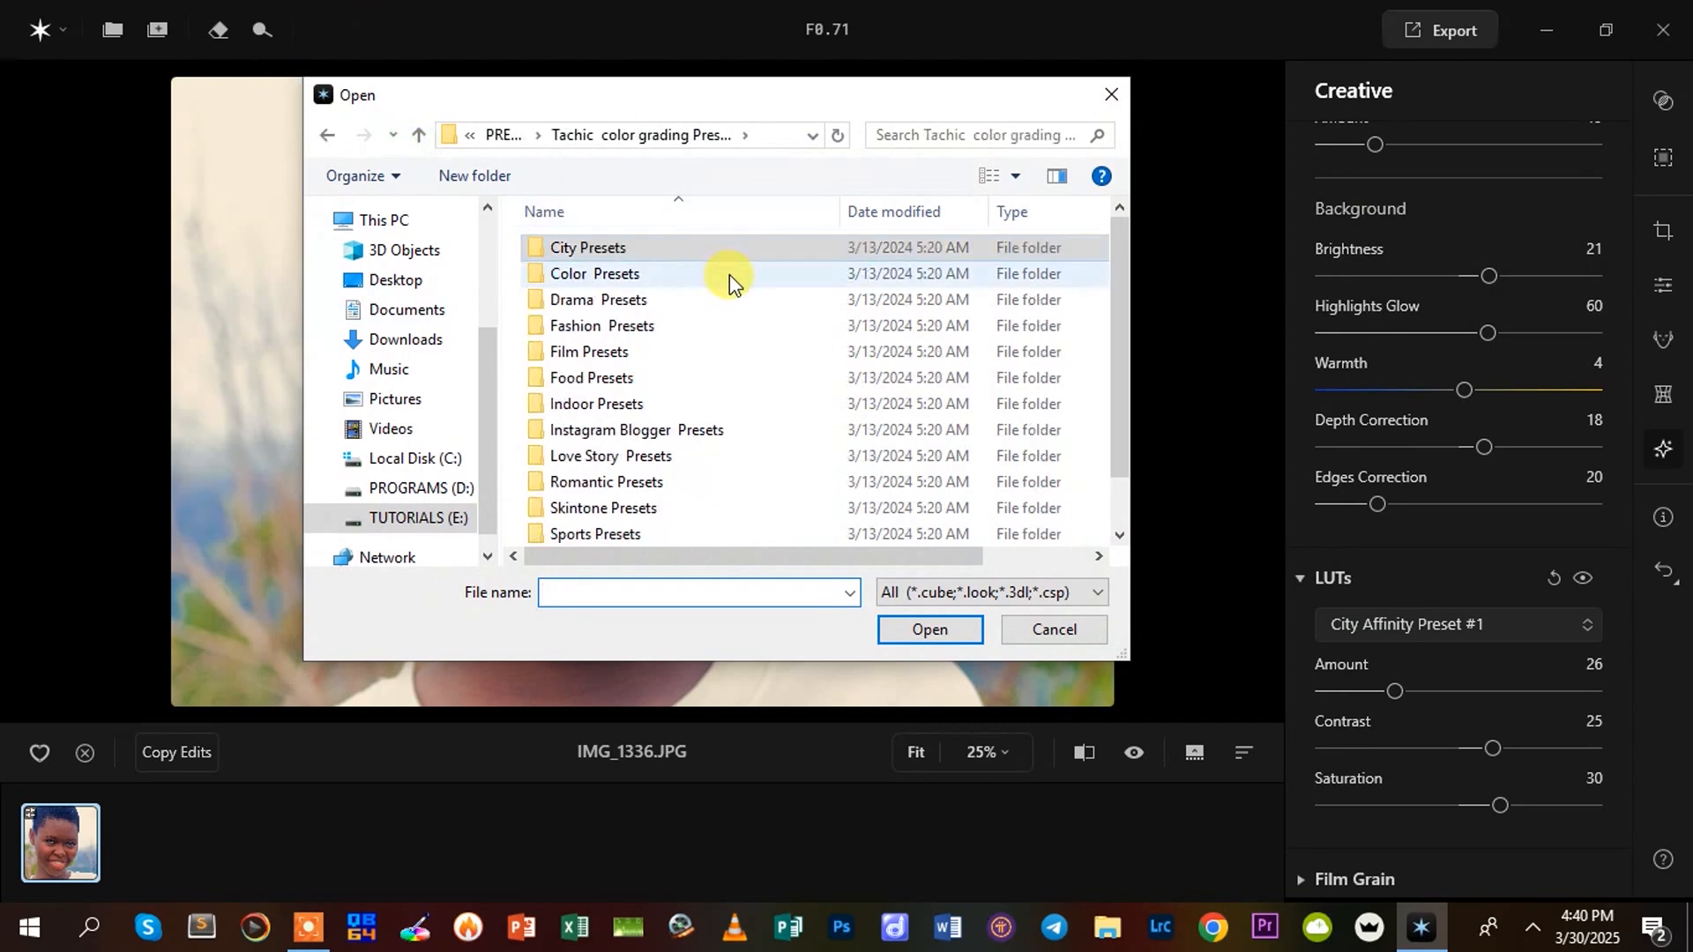
{"action": "left_click", "coordinate": [628, 303]}
{"action": "double_click", "coordinate": [627, 305]}
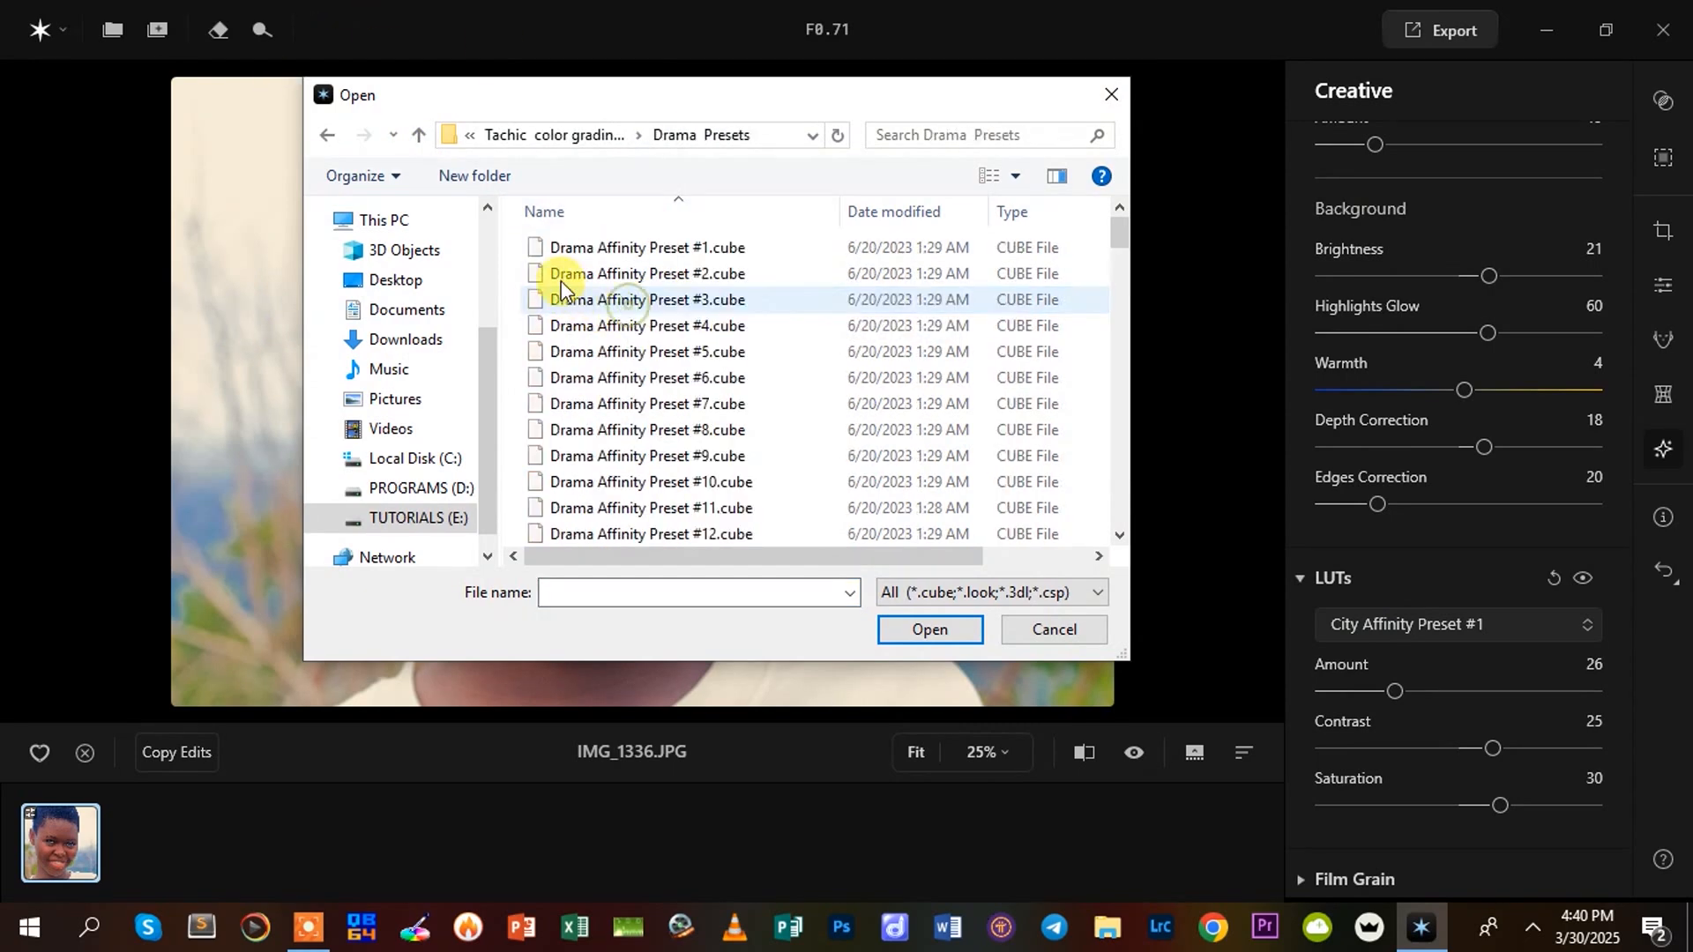
{"action": "double_click", "coordinate": [617, 250]}
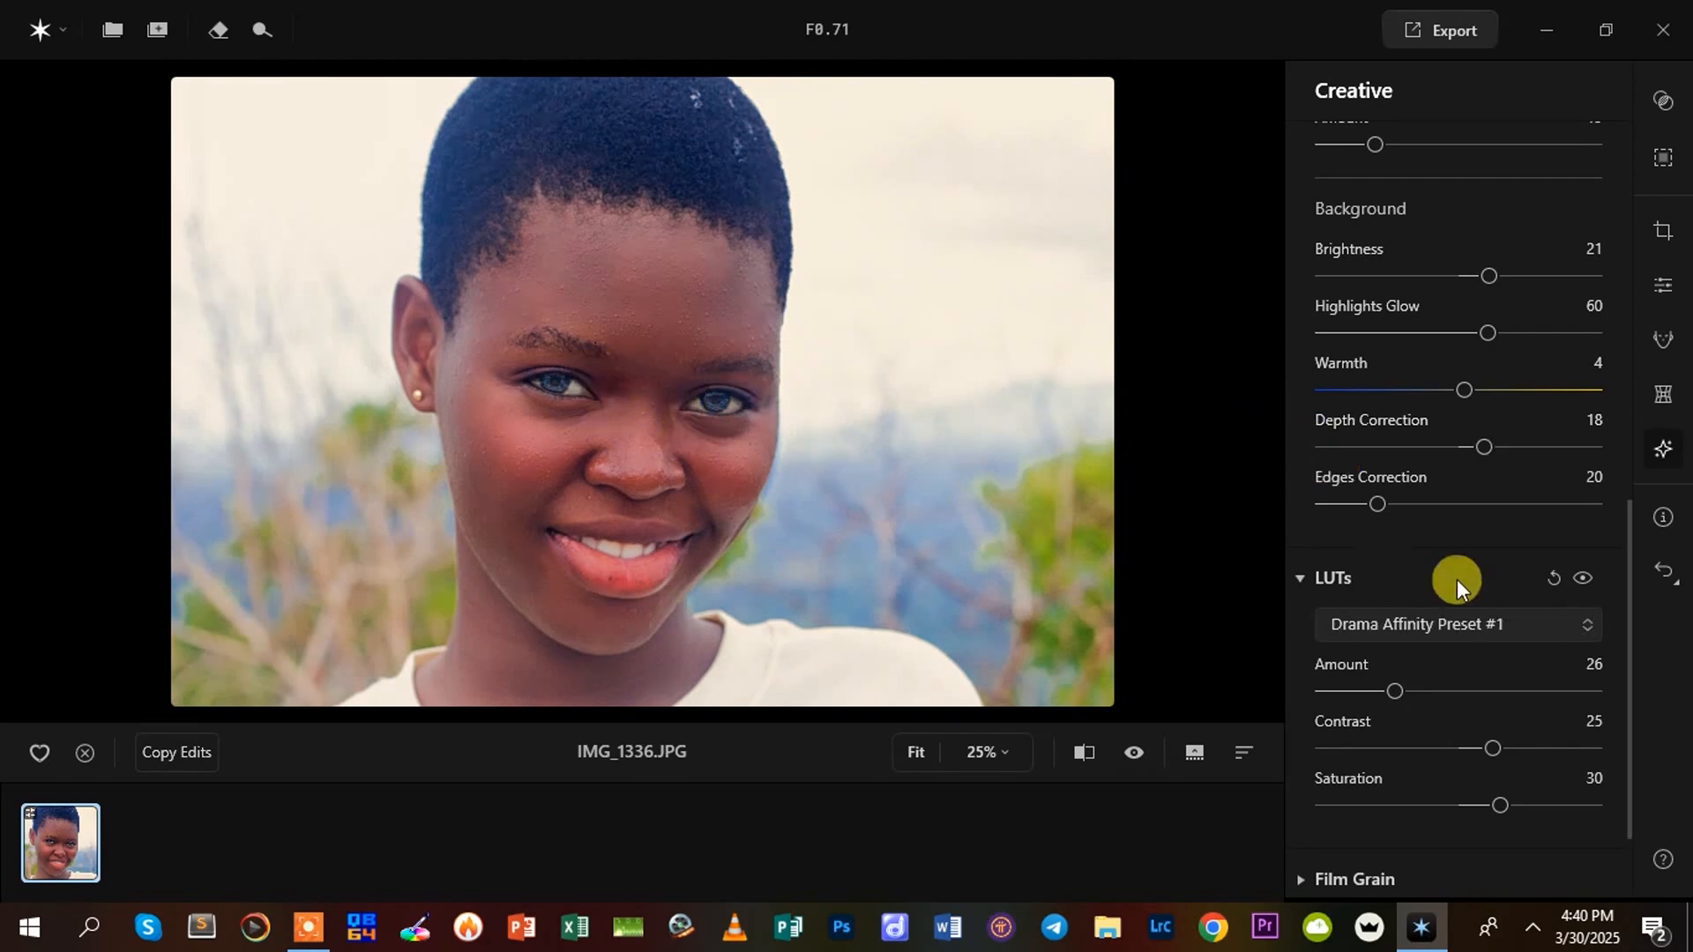
{"action": "mouse_move", "coordinate": [1405, 681]}
{"action": "left_mouse_down"}
{"action": "mouse_move", "coordinate": [1585, 679]}
{"action": "mouse_move", "coordinate": [1389, 698]}
{"action": "left_mouse_up"}
Compare the edited portrait with its unedited version
{"action": "left_click_drag", "start_coordinate": [1625, 559], "coordinate": [1643, 672]}
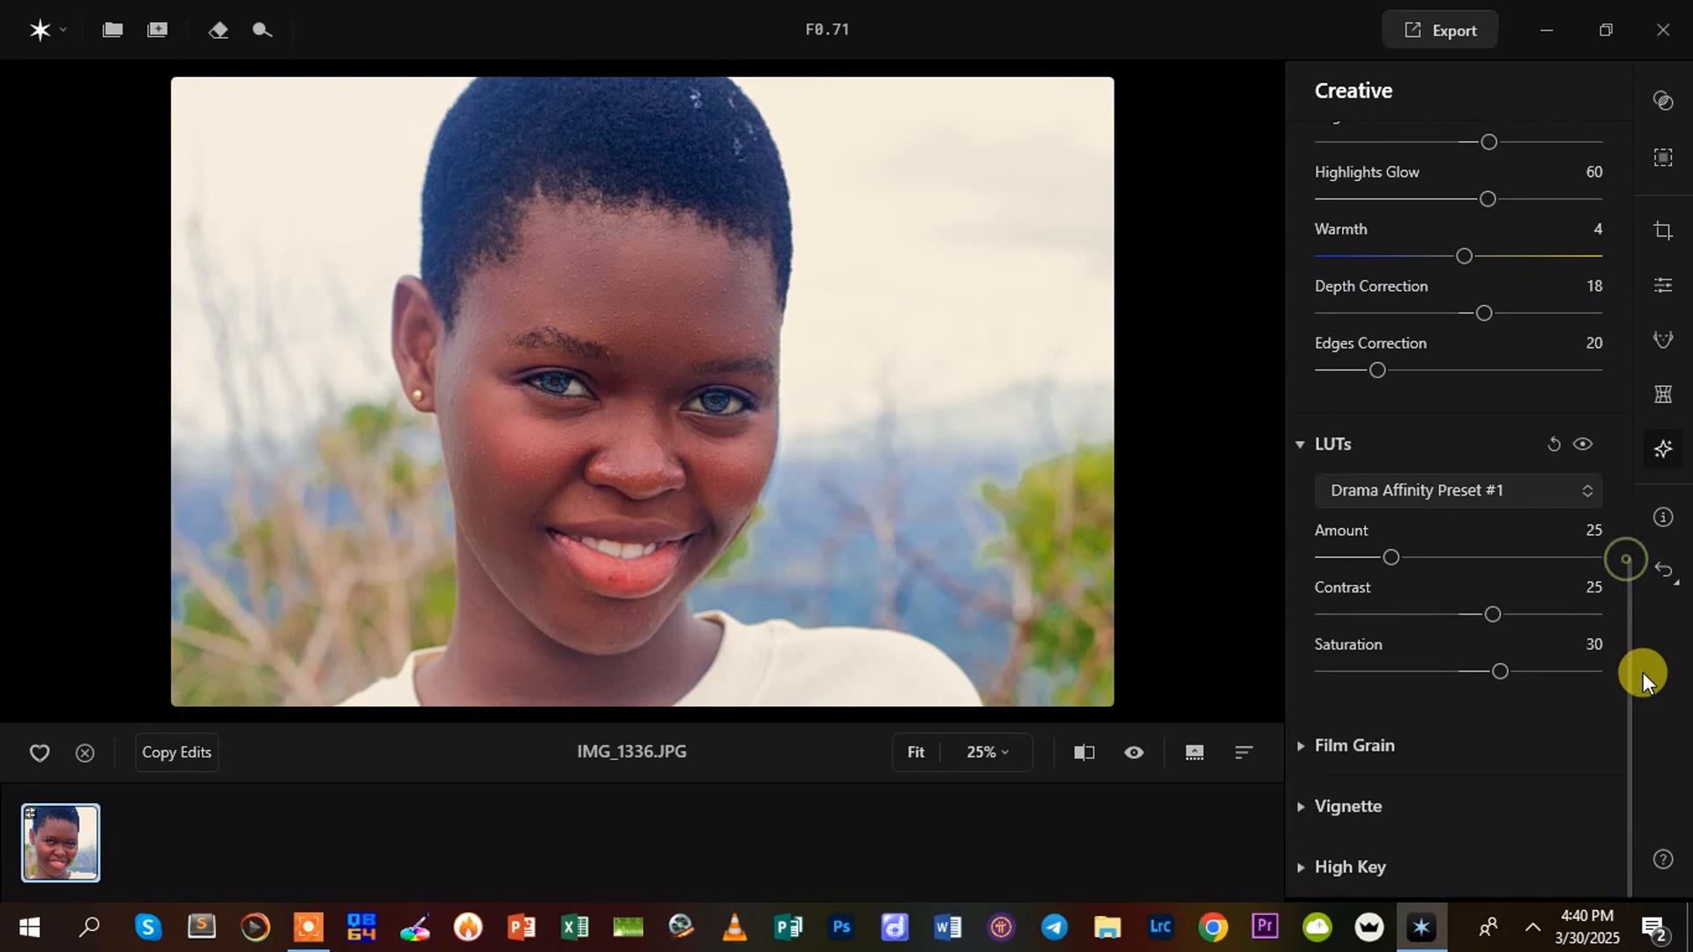
{"action": "left_click", "coordinate": [1078, 750]}
{"action": "left_click", "coordinate": [1077, 750]}
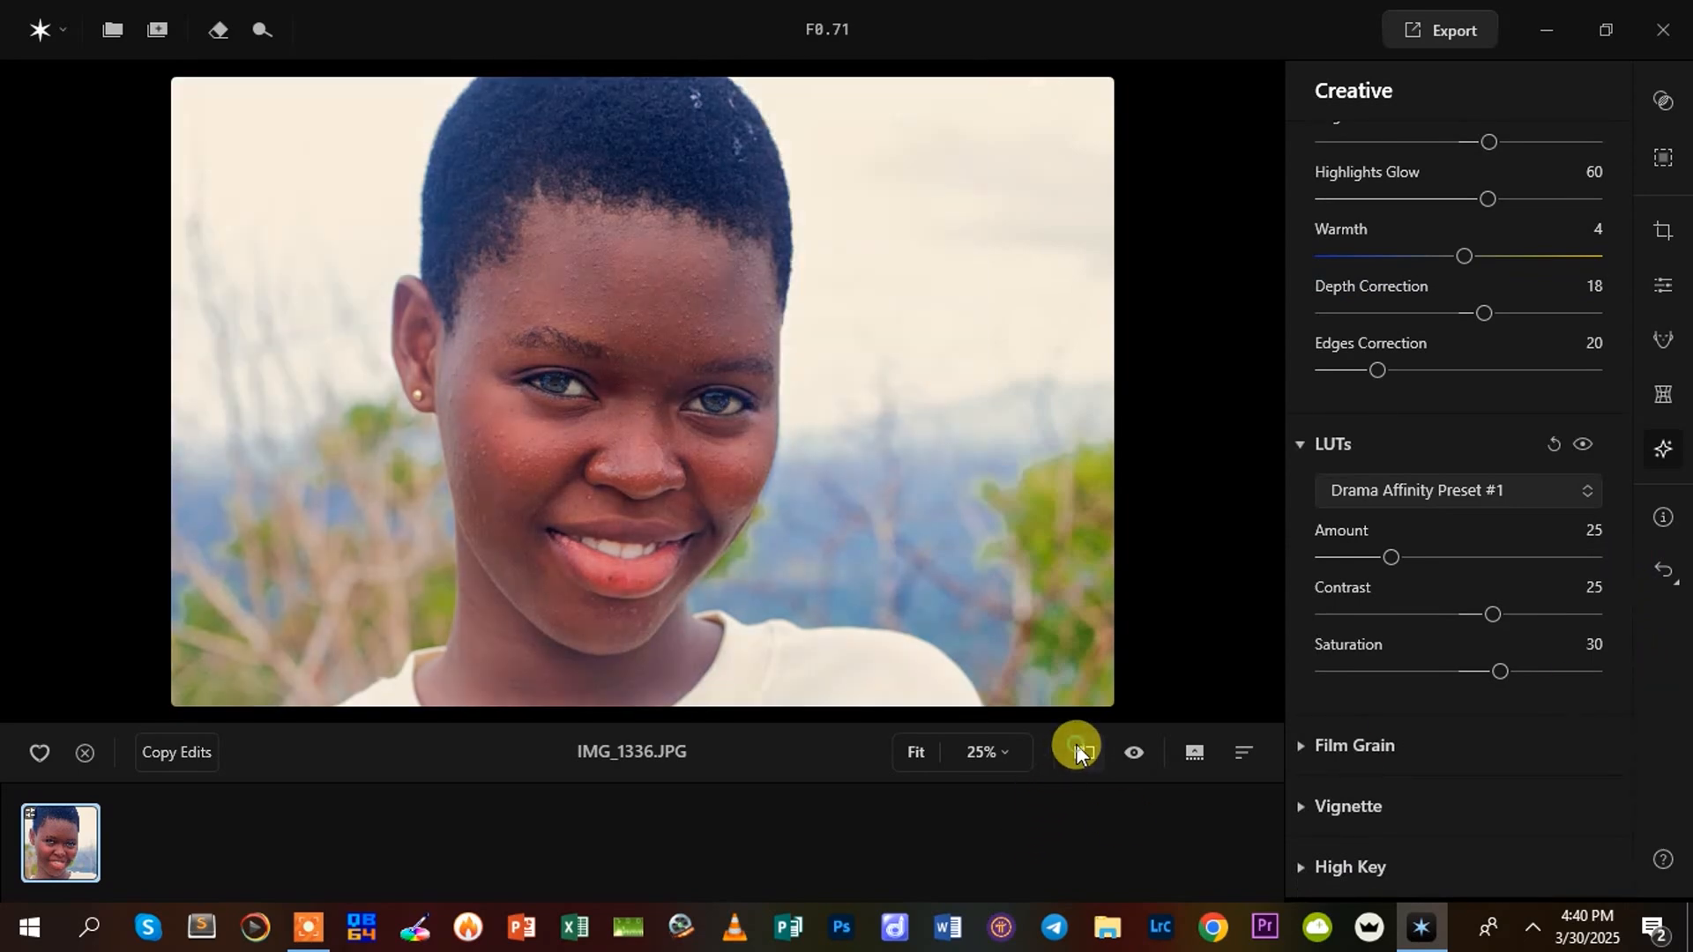
{"action": "left_click", "coordinate": [1078, 751]}
{"action": "left_click", "coordinate": [1078, 750]}
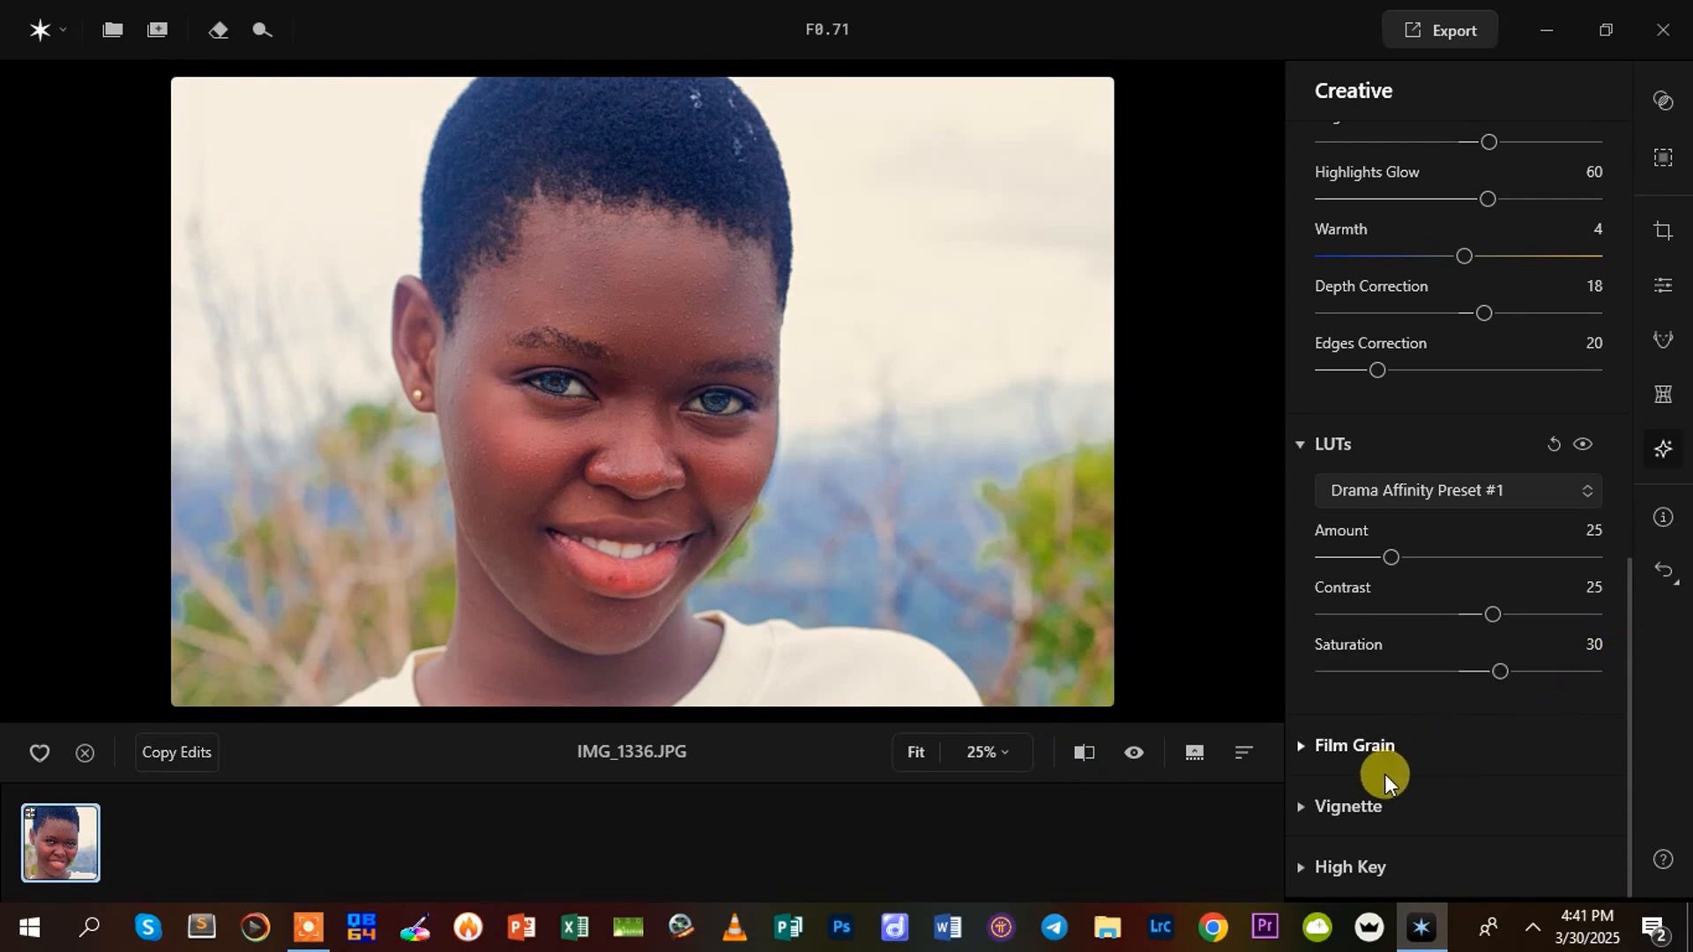
Try a Film Grain Amount of 2 and return it to 0
{"action": "left_click", "coordinate": [1310, 750]}
{"action": "mouse_move", "coordinate": [1330, 693]}
{"action": "left_mouse_down"}
{"action": "mouse_move", "coordinate": [1435, 692]}
{"action": "mouse_move", "coordinate": [1335, 712]}
{"action": "left_mouse_up"}
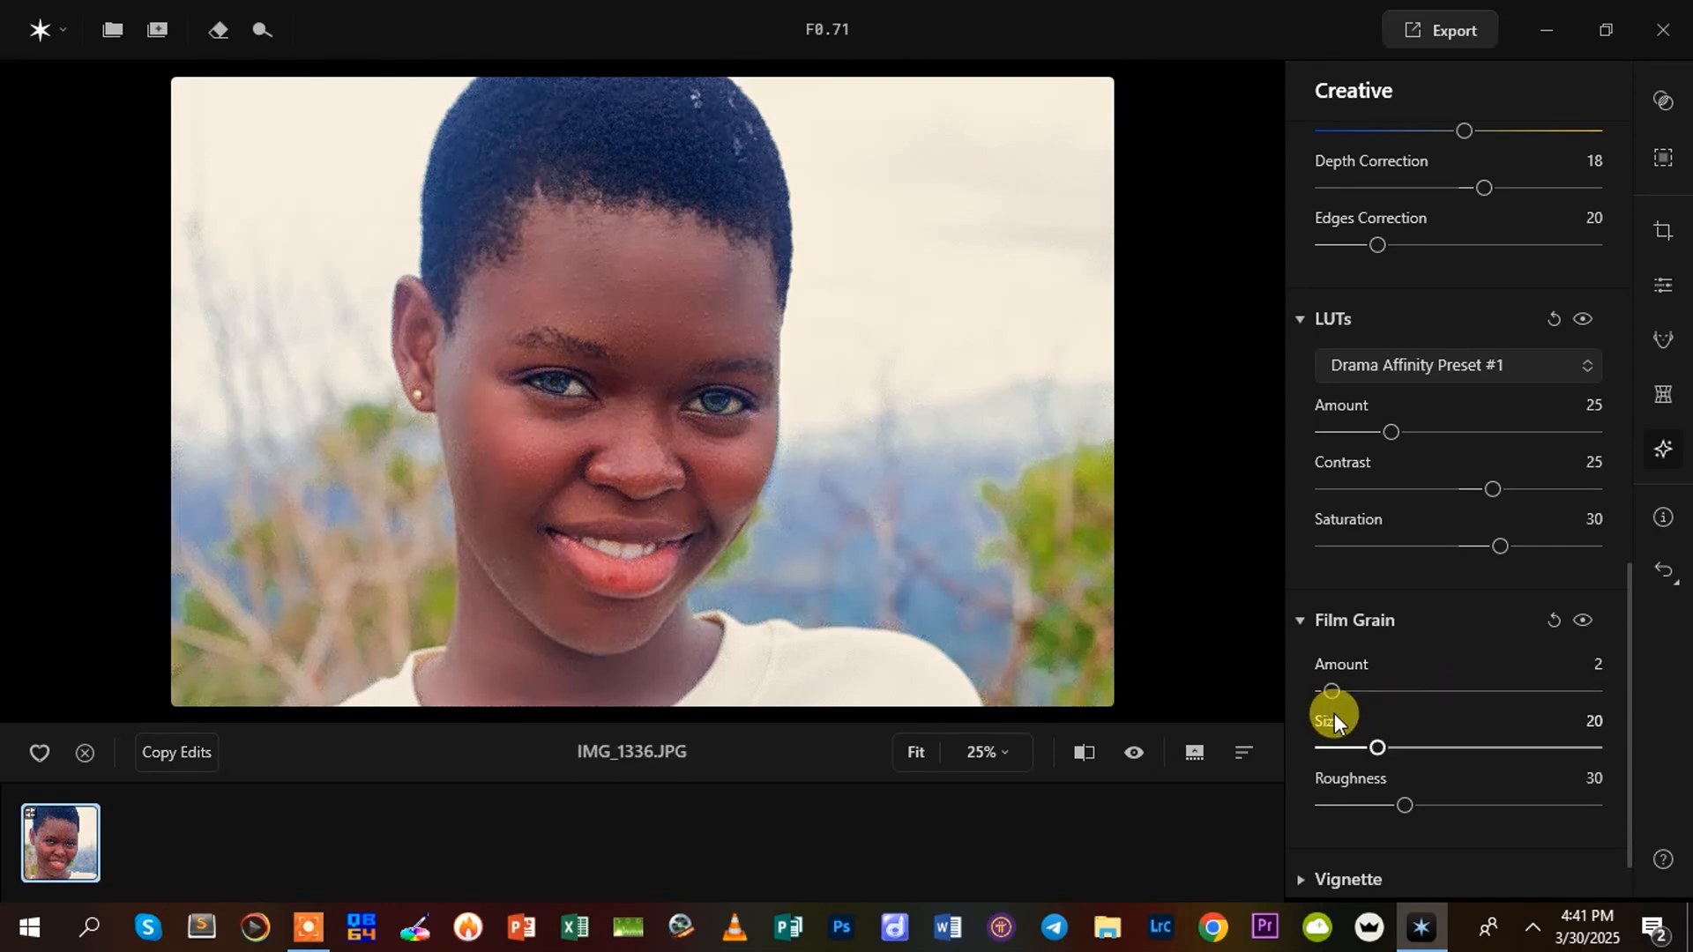
{"action": "mouse_move", "coordinate": [1331, 688]}
{"action": "left_mouse_down"}
{"action": "mouse_move", "coordinate": [1353, 691]}
{"action": "mouse_move", "coordinate": [1326, 690]}
{"action": "left_mouse_up"}
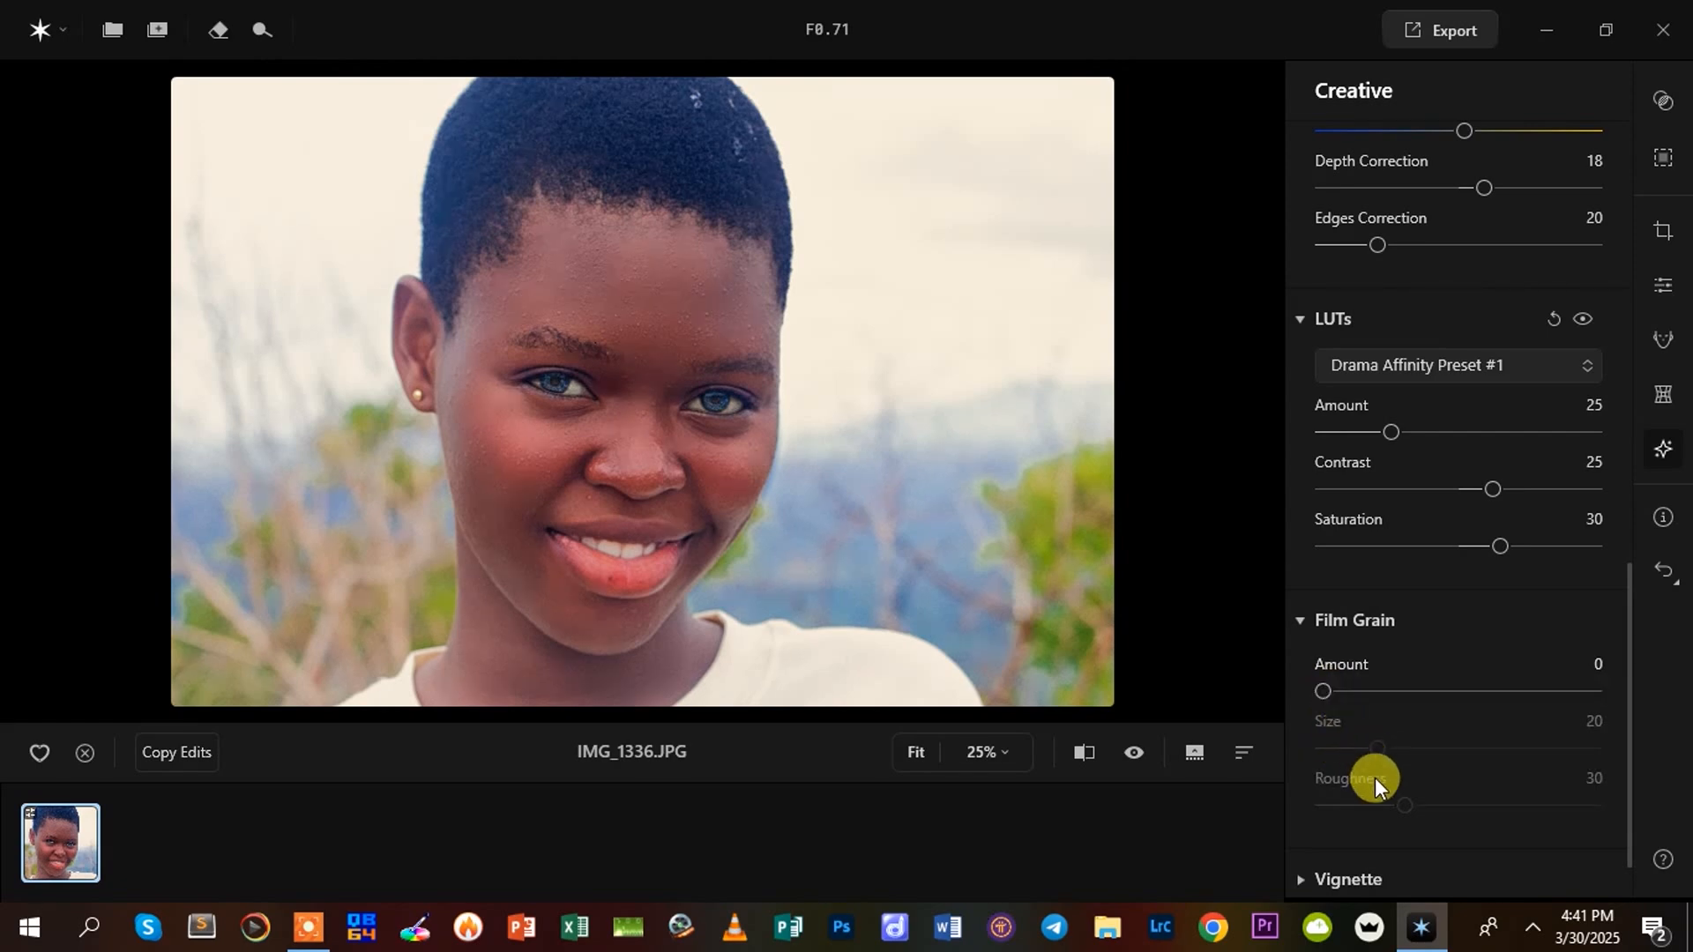
Add a Vignette with Amount -73, Roundness -17, Feather 30 and Inner Light 7
{"action": "scroll", "coordinate": [1384, 785], "scroll_direction": "down", "scroll_amount": 2}
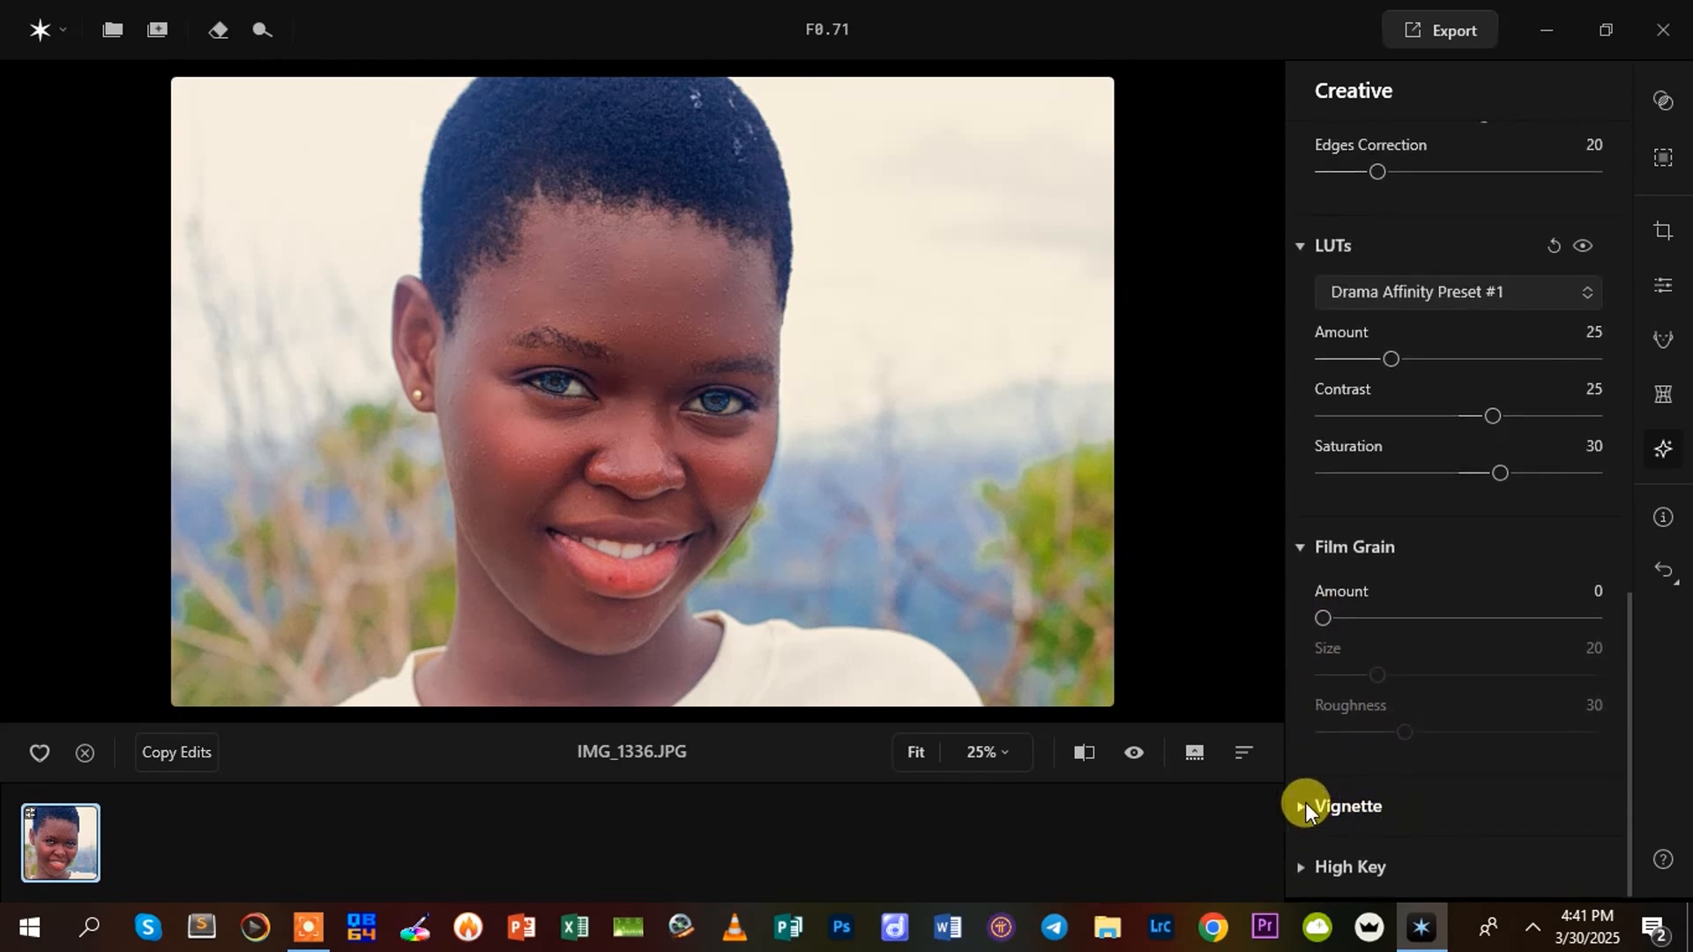
{"action": "left_click", "coordinate": [1304, 807]}
{"action": "scroll", "coordinate": [1417, 730], "scroll_direction": "down", "scroll_amount": 3}
{"action": "left_click_drag", "start_coordinate": [1460, 509], "coordinate": [1360, 522]}
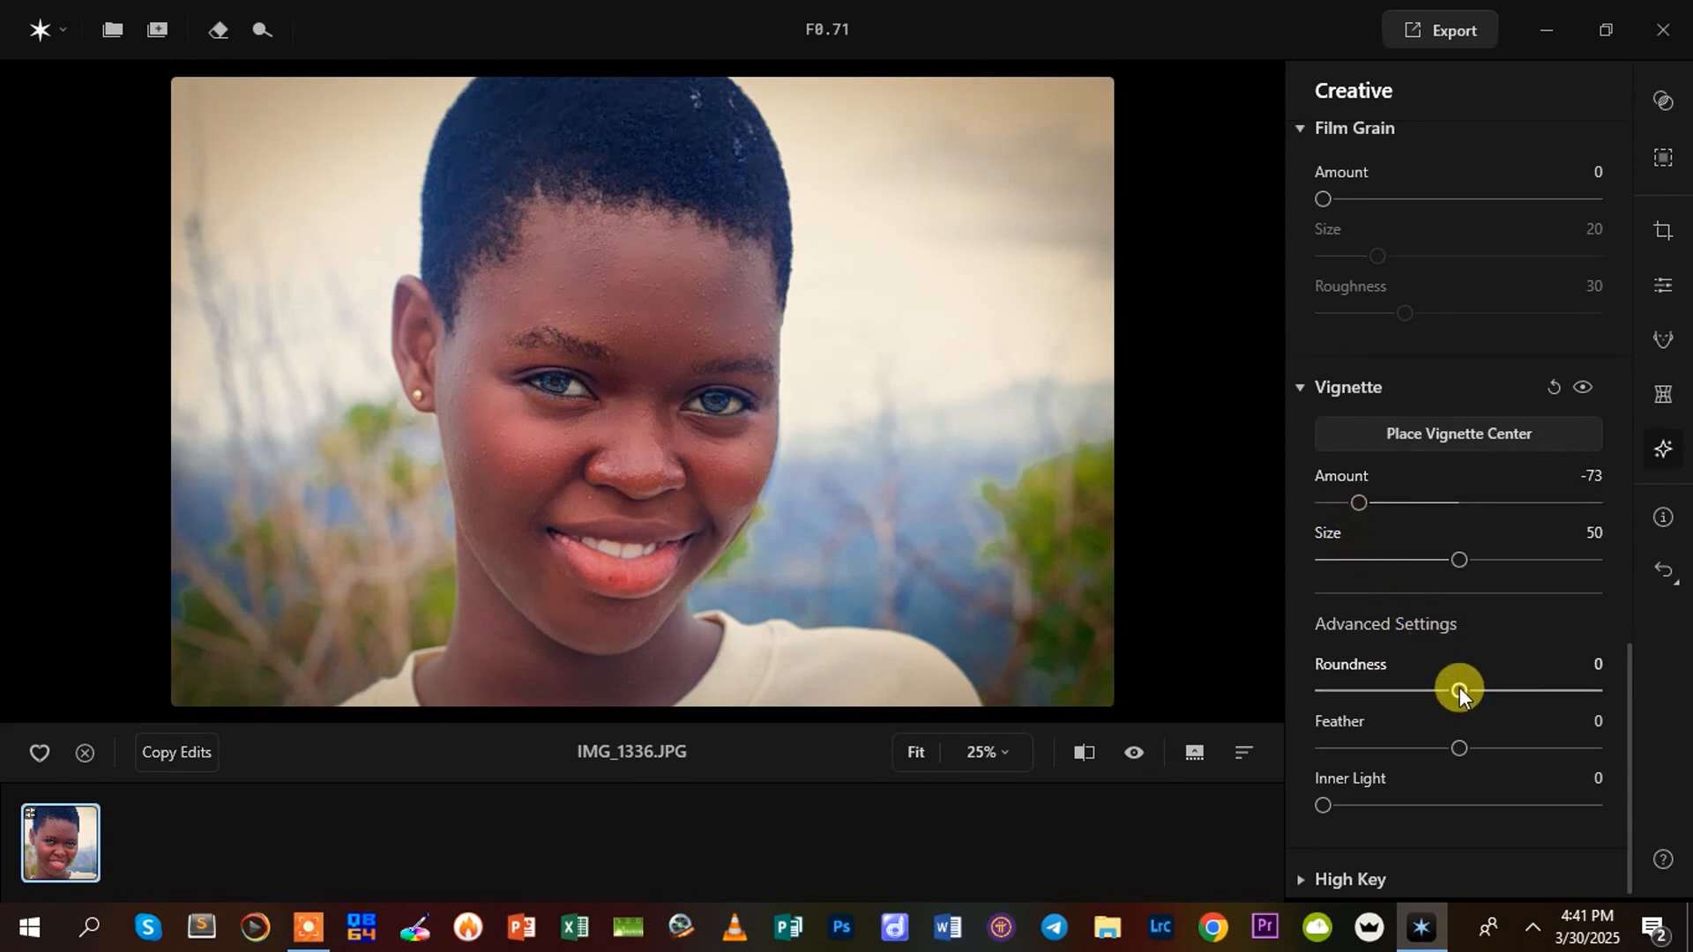
{"action": "left_click_drag", "start_coordinate": [1458, 686], "coordinate": [1509, 747]}
{"action": "mouse_move", "coordinate": [1330, 806]}
{"action": "left_mouse_down"}
{"action": "mouse_move", "coordinate": [1426, 810]}
{"action": "mouse_move", "coordinate": [1351, 812]}
{"action": "left_mouse_up"}
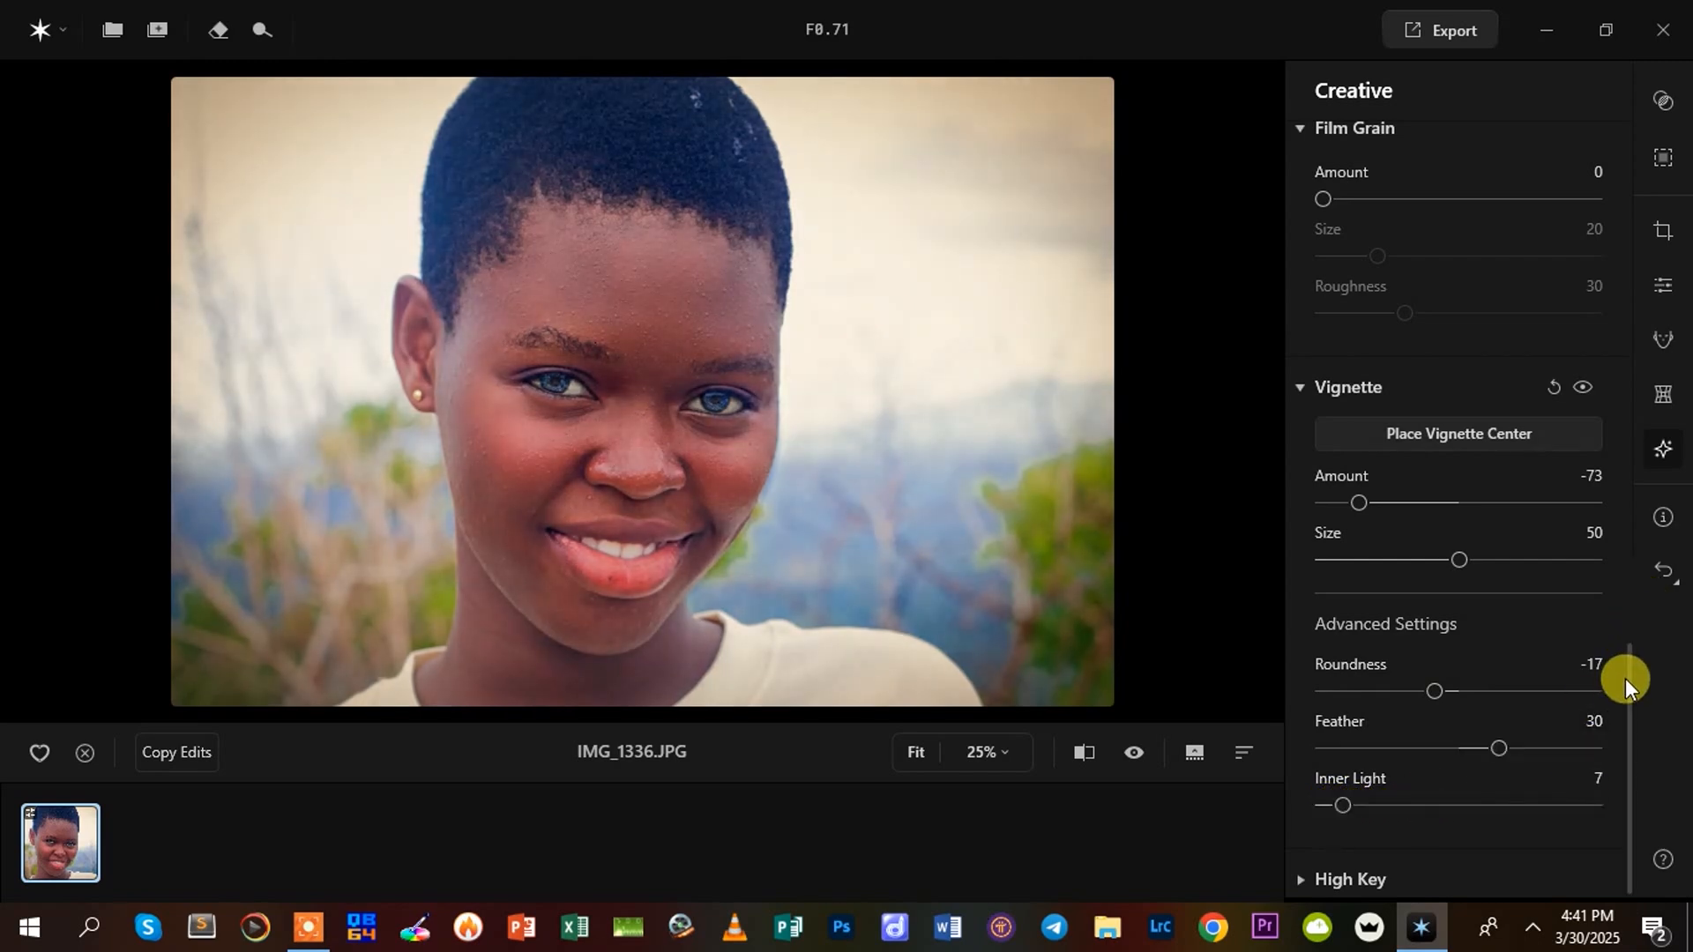
{"action": "left_click_drag", "start_coordinate": [1626, 677], "coordinate": [1627, 785]}
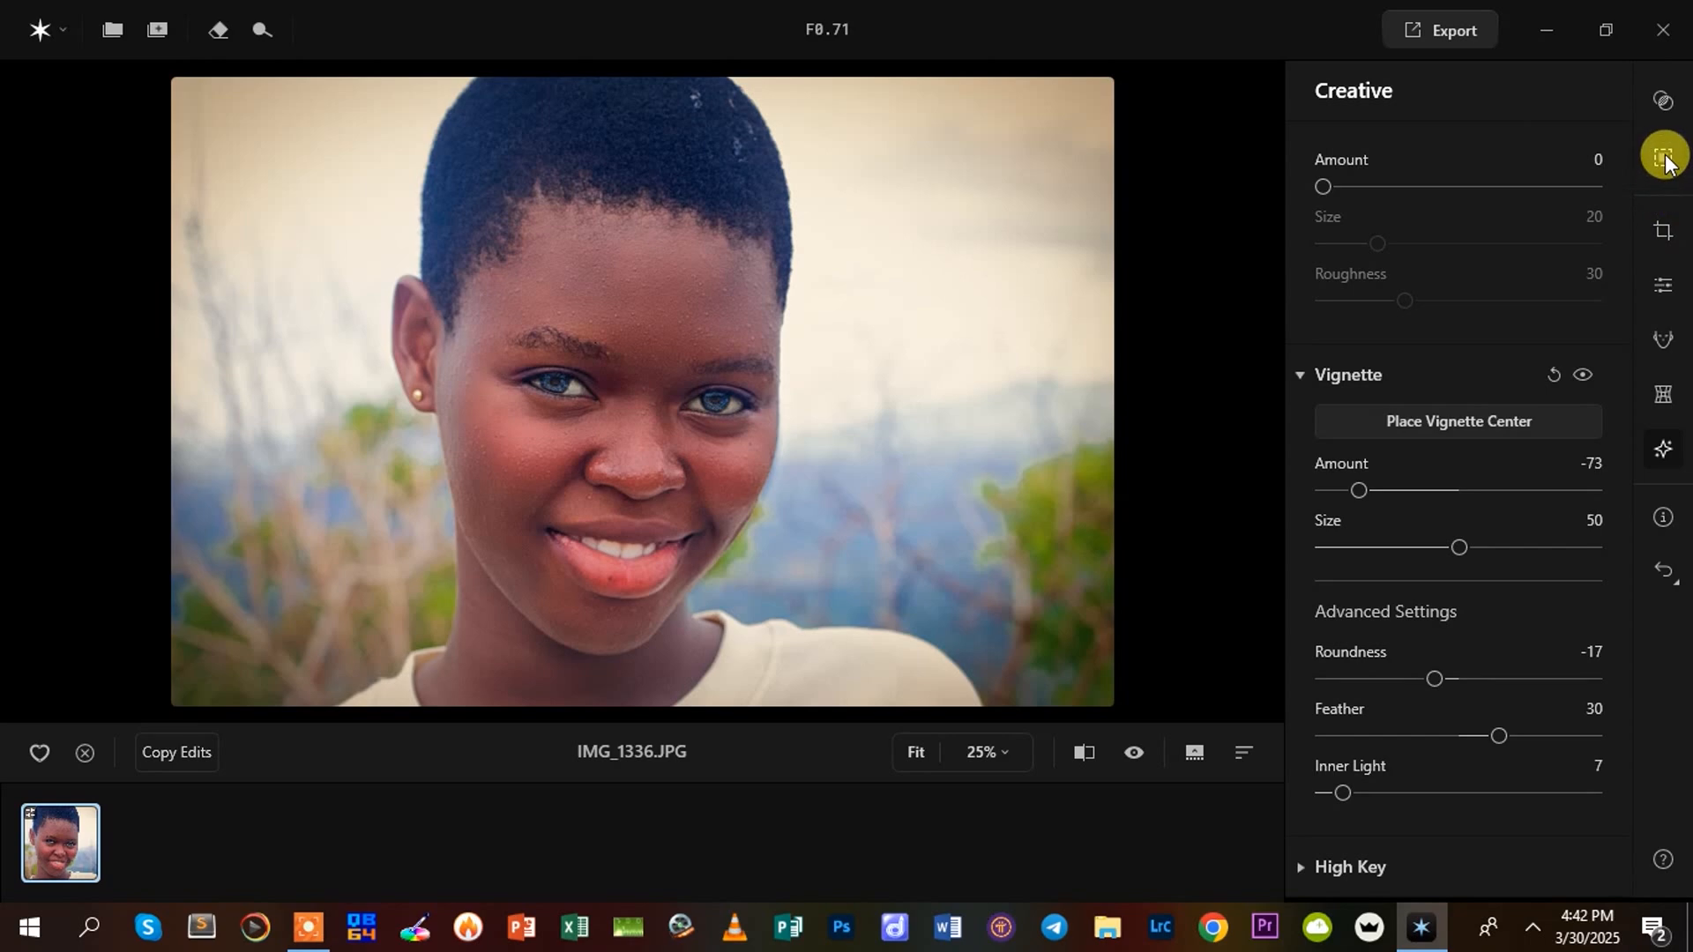
Examine the hair, forehead and face of the retouched portrait up close
{"action": "scroll", "coordinate": [556, 484], "scroll_direction": "up", "scroll_amount": 1}
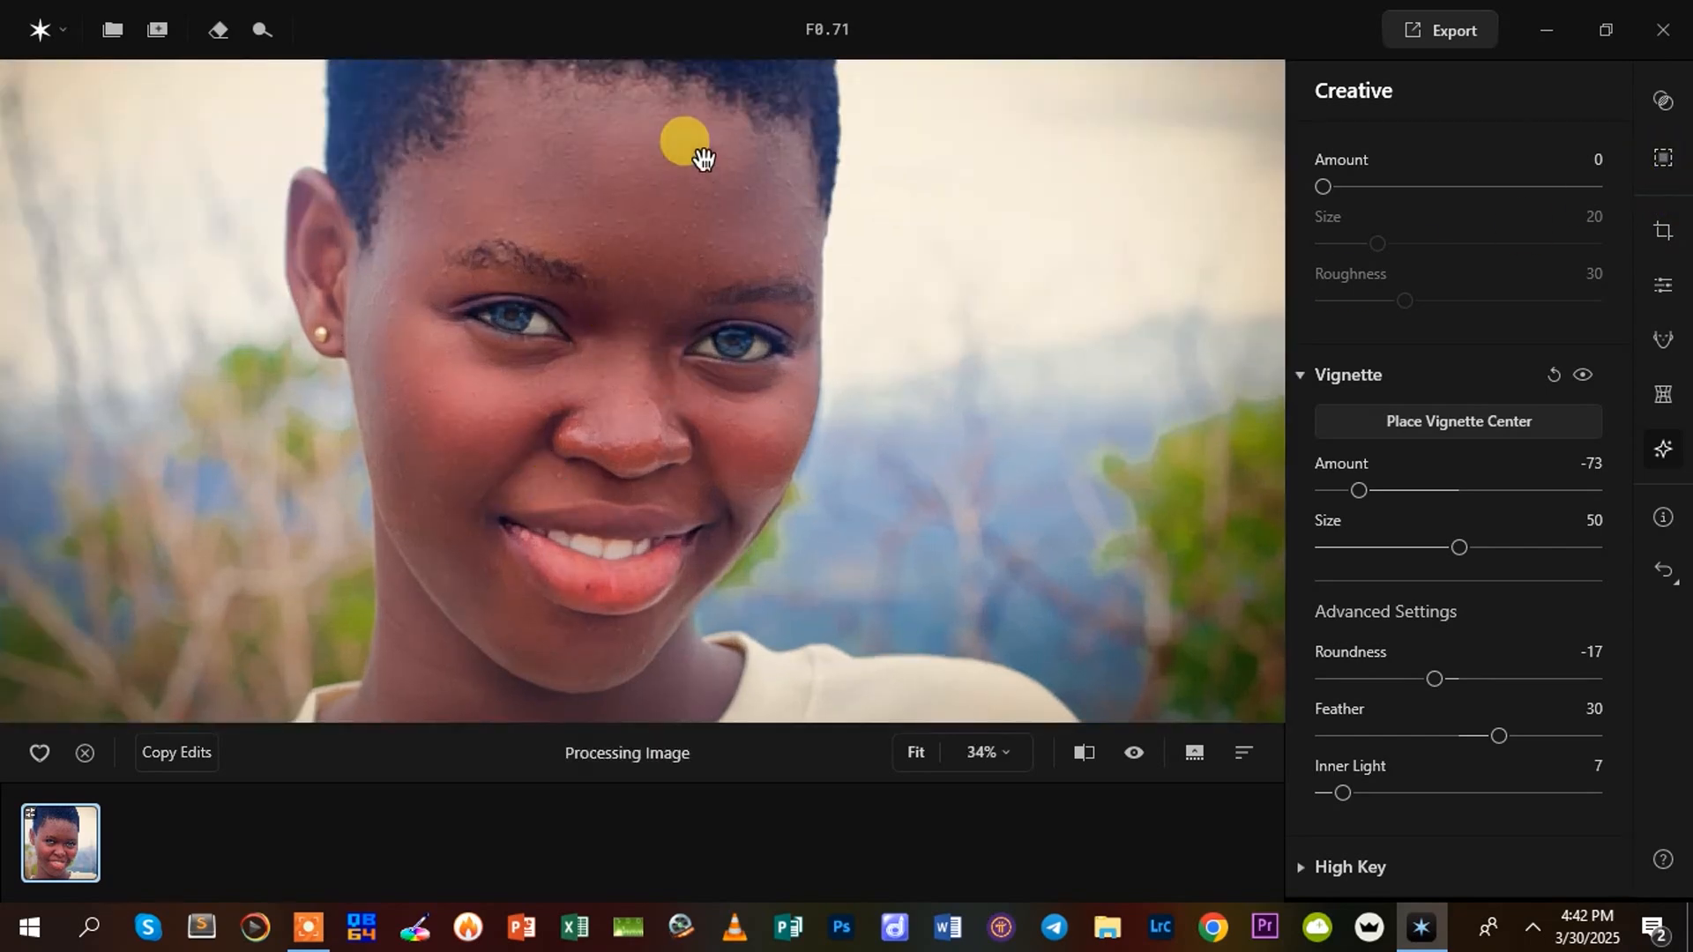
{"action": "left_click_drag", "start_coordinate": [704, 160], "coordinate": [828, 695]}
{"action": "left_click_drag", "start_coordinate": [710, 385], "coordinate": [706, 521]}
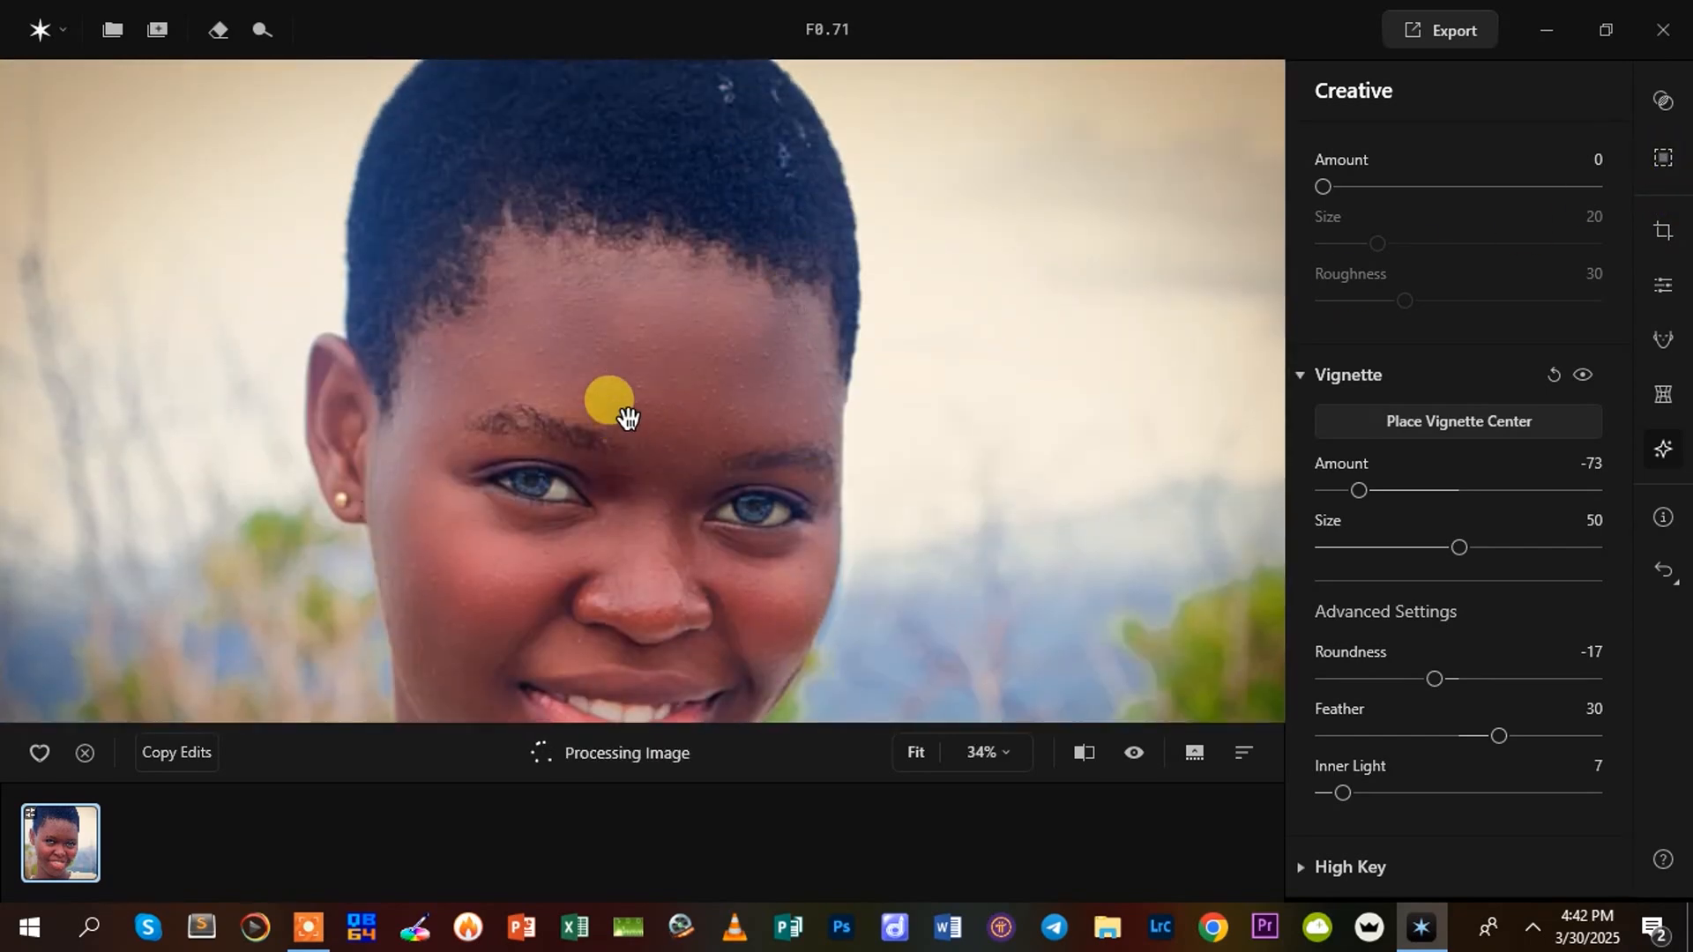
{"action": "scroll", "coordinate": [689, 323], "scroll_direction": "up", "scroll_amount": 1}
{"action": "scroll", "coordinate": [689, 324], "scroll_direction": "down", "scroll_amount": 1}
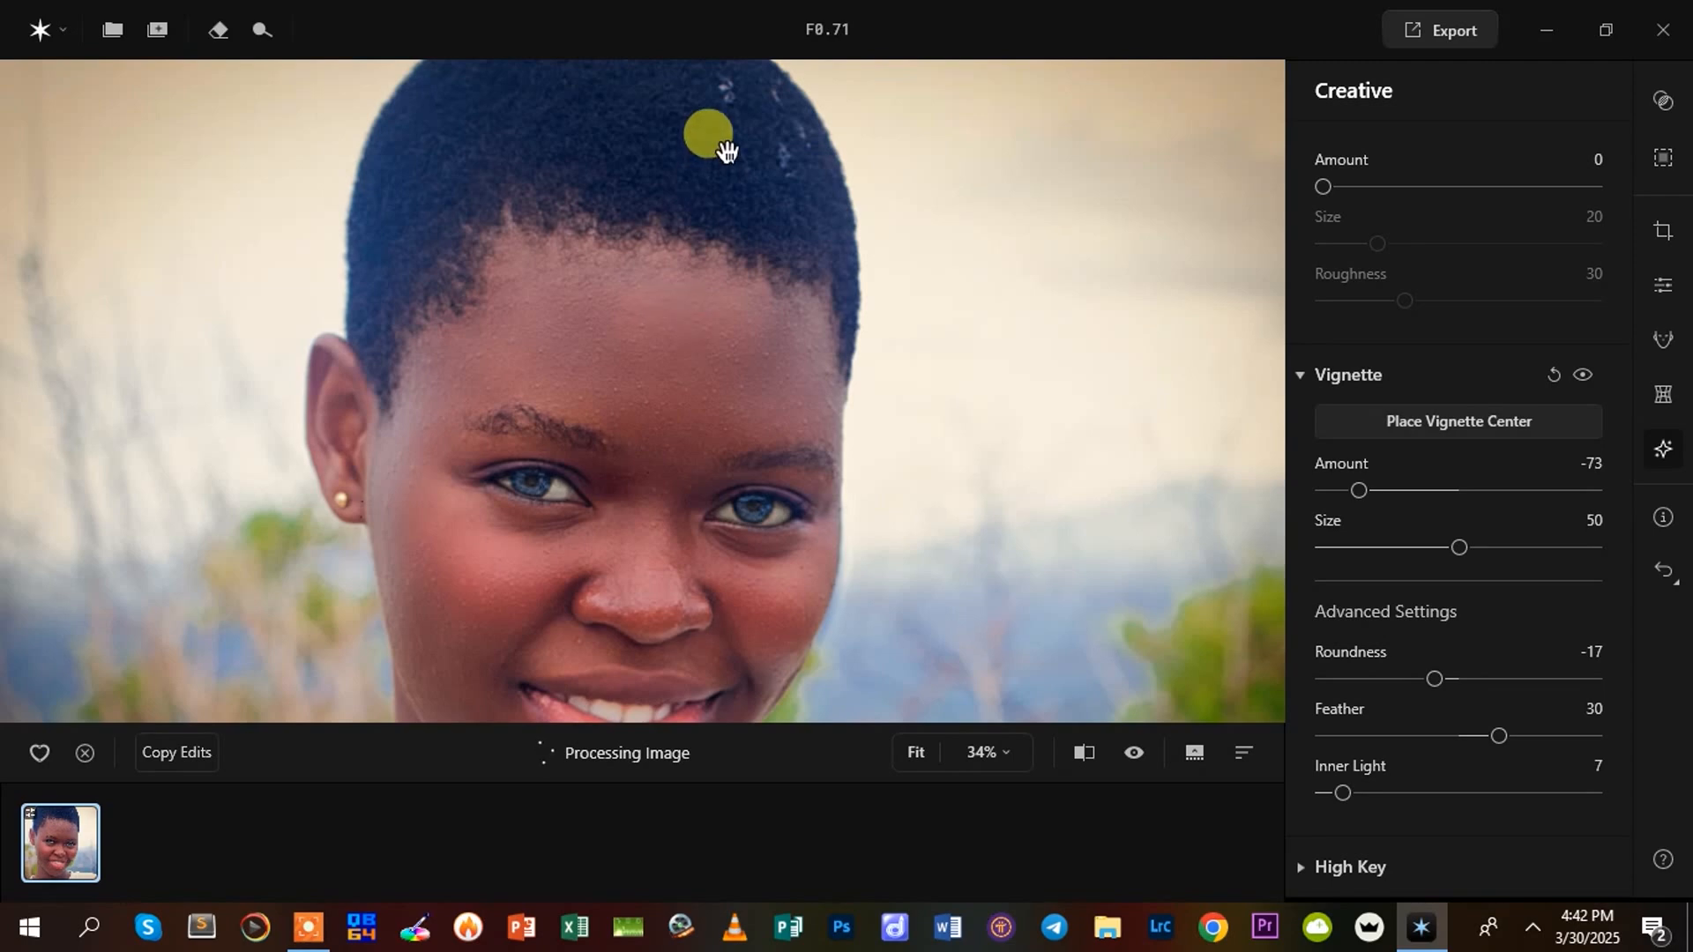
{"action": "scroll", "coordinate": [699, 256], "scroll_direction": "up", "scroll_amount": 1}
{"action": "scroll", "coordinate": [699, 256], "scroll_direction": "down", "scroll_amount": 2}
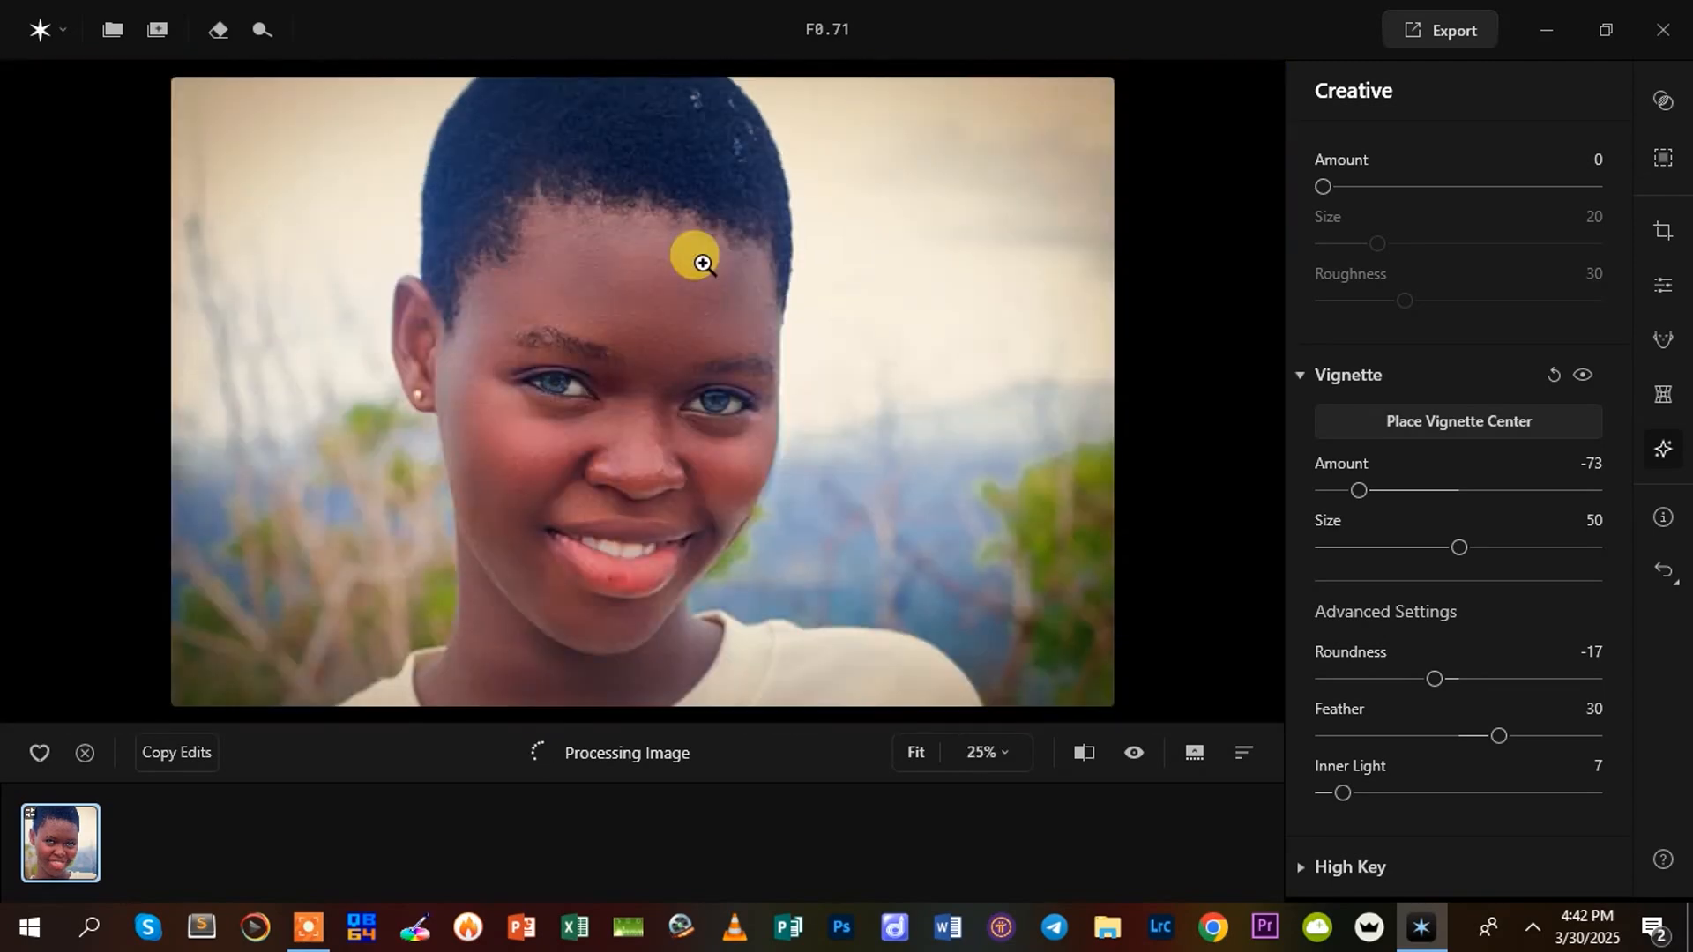
{"action": "scroll", "coordinate": [702, 263], "scroll_direction": "up", "scroll_amount": 1}
{"action": "left_click_drag", "start_coordinate": [713, 151], "coordinate": [741, 329]}
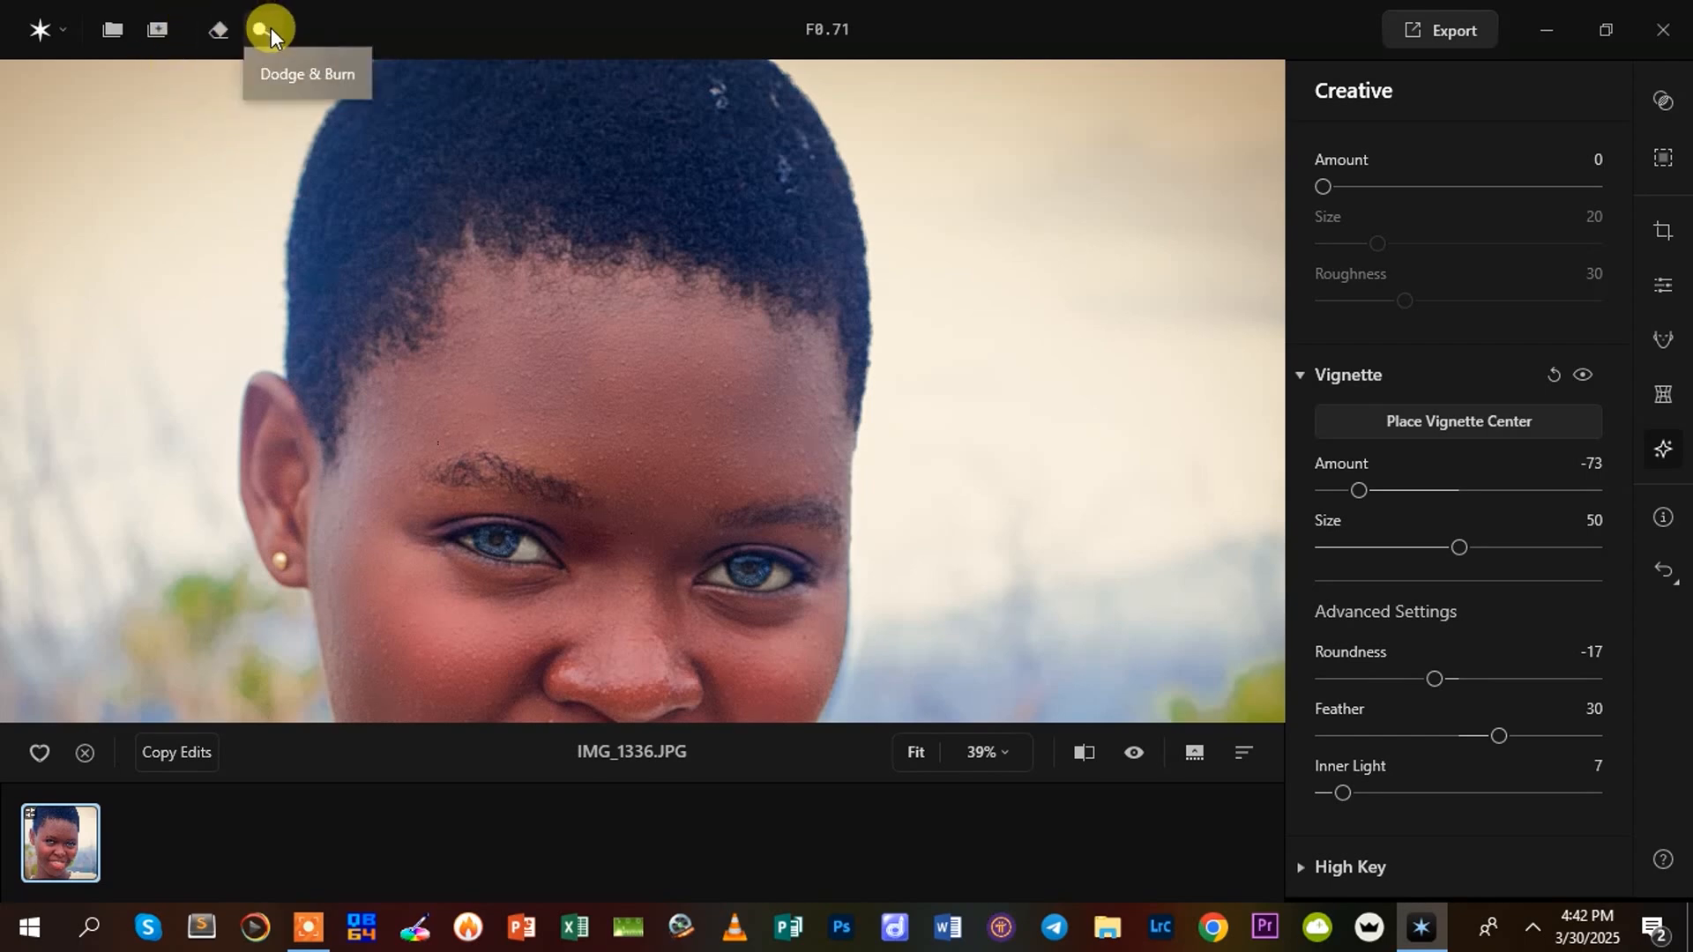
{"action": "scroll", "coordinate": [472, 340], "scroll_direction": "down", "scroll_amount": 2}
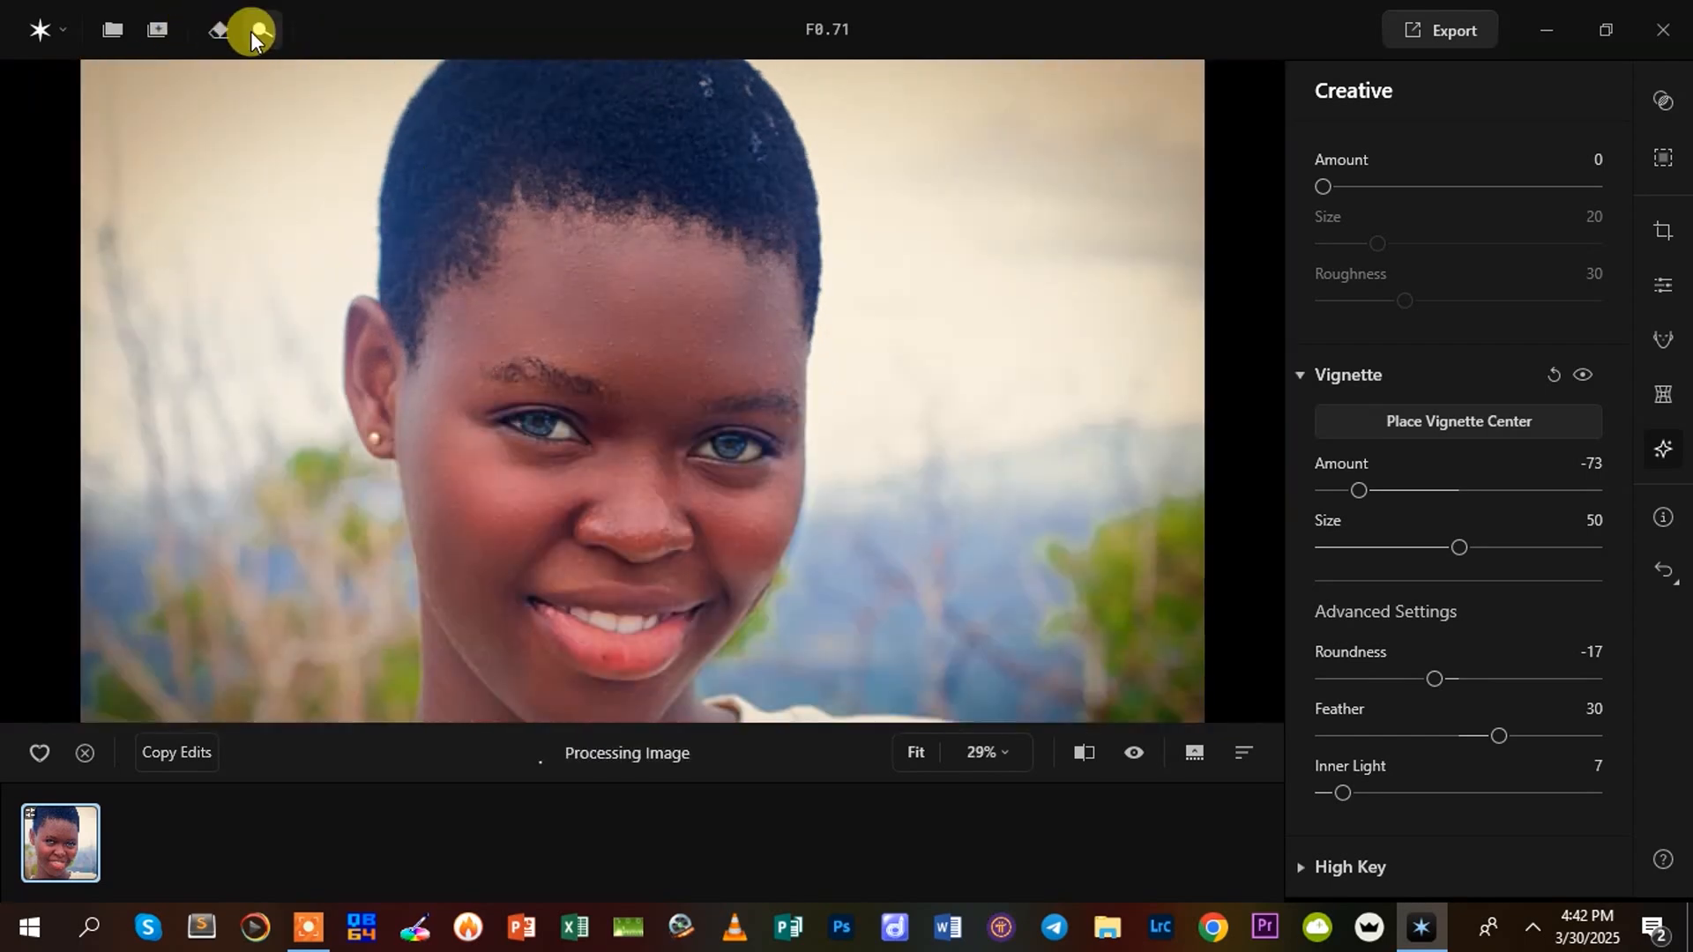
Set up the Dodge brush in Dodge & Burn with Amount 58 and Strength 75, and undo the trial brightening of the forehead
{"action": "left_click", "coordinate": [249, 33]}
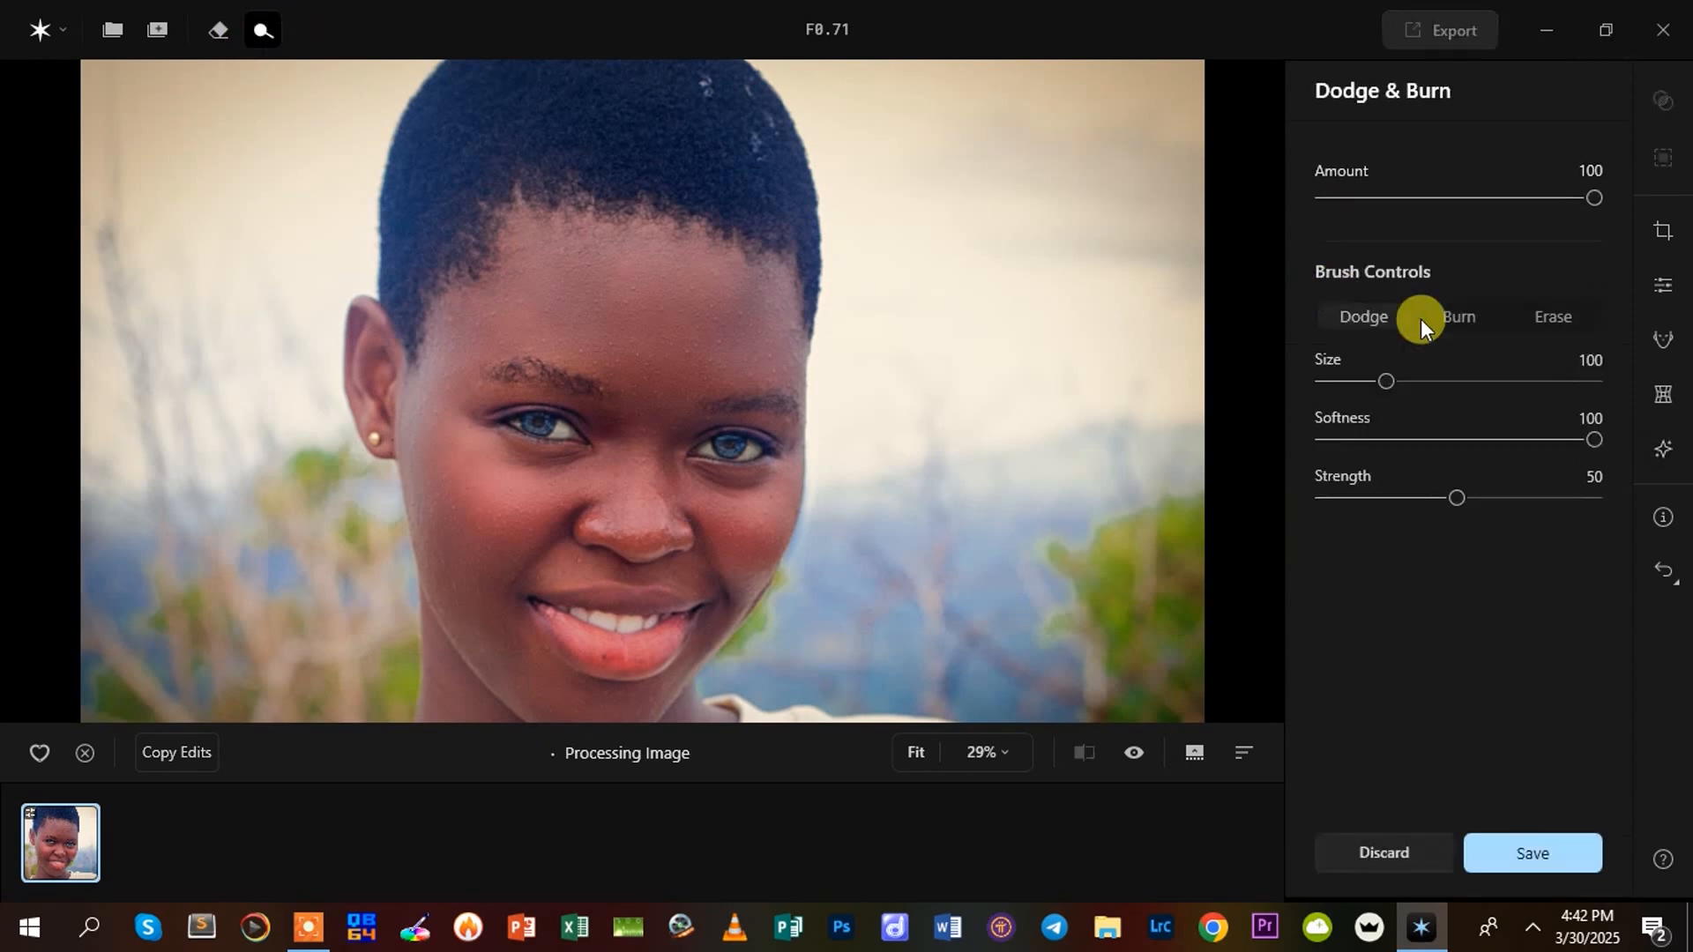
{"action": "left_click", "coordinate": [1464, 309]}
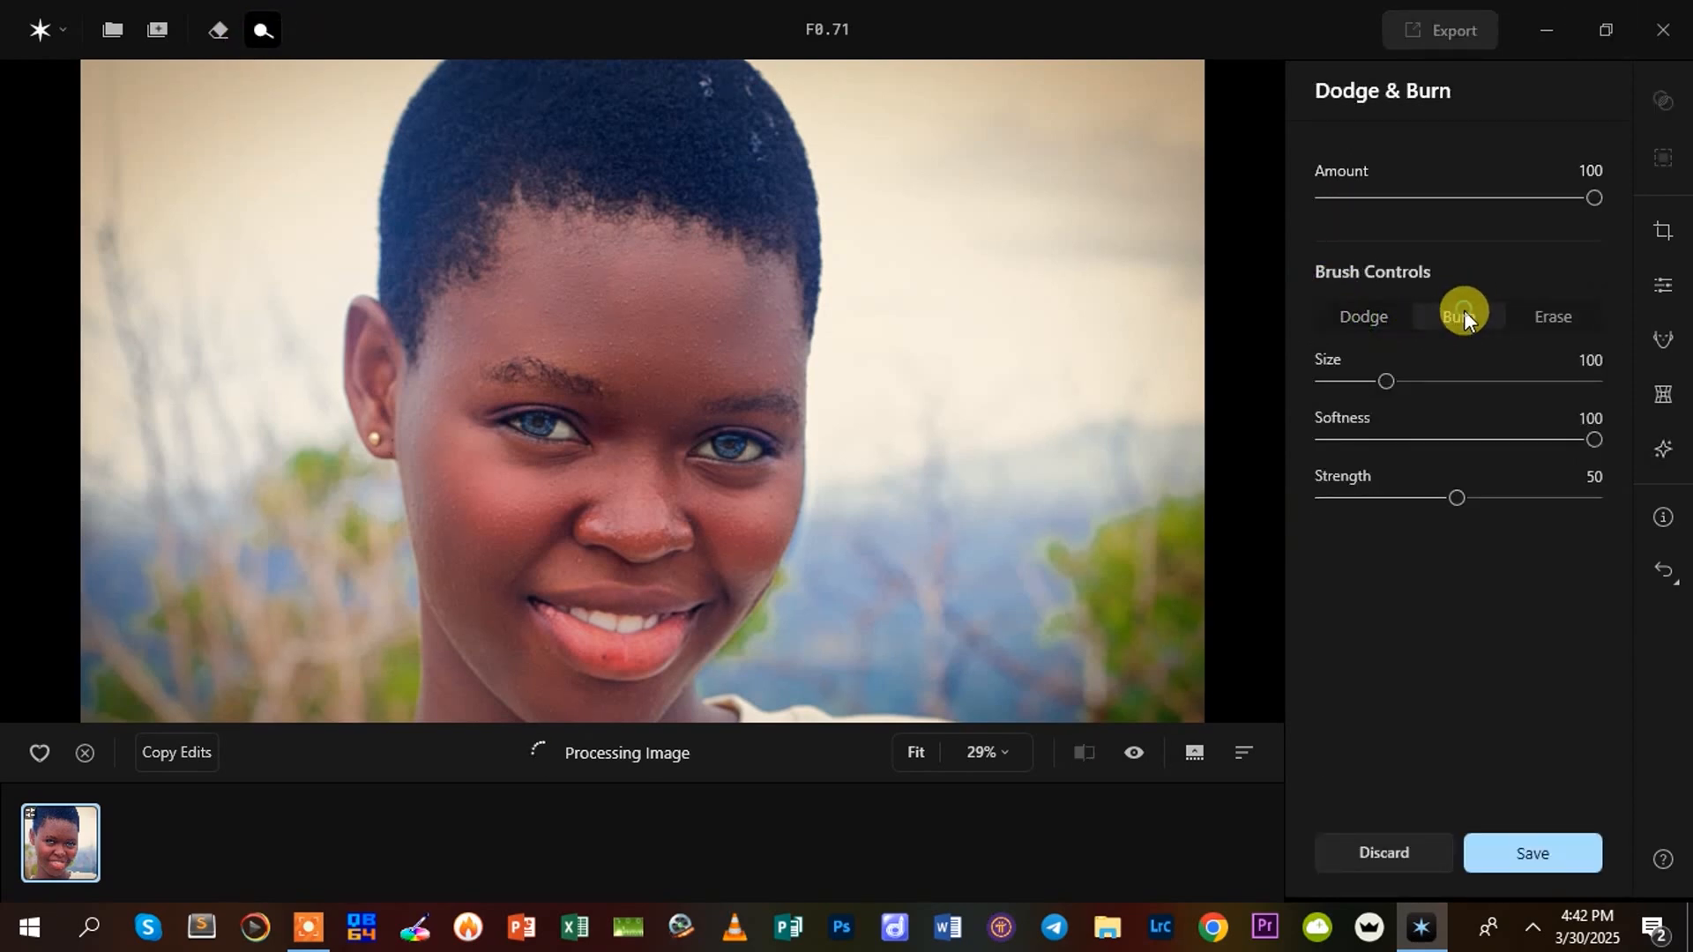
{"action": "left_click", "coordinate": [1364, 315]}
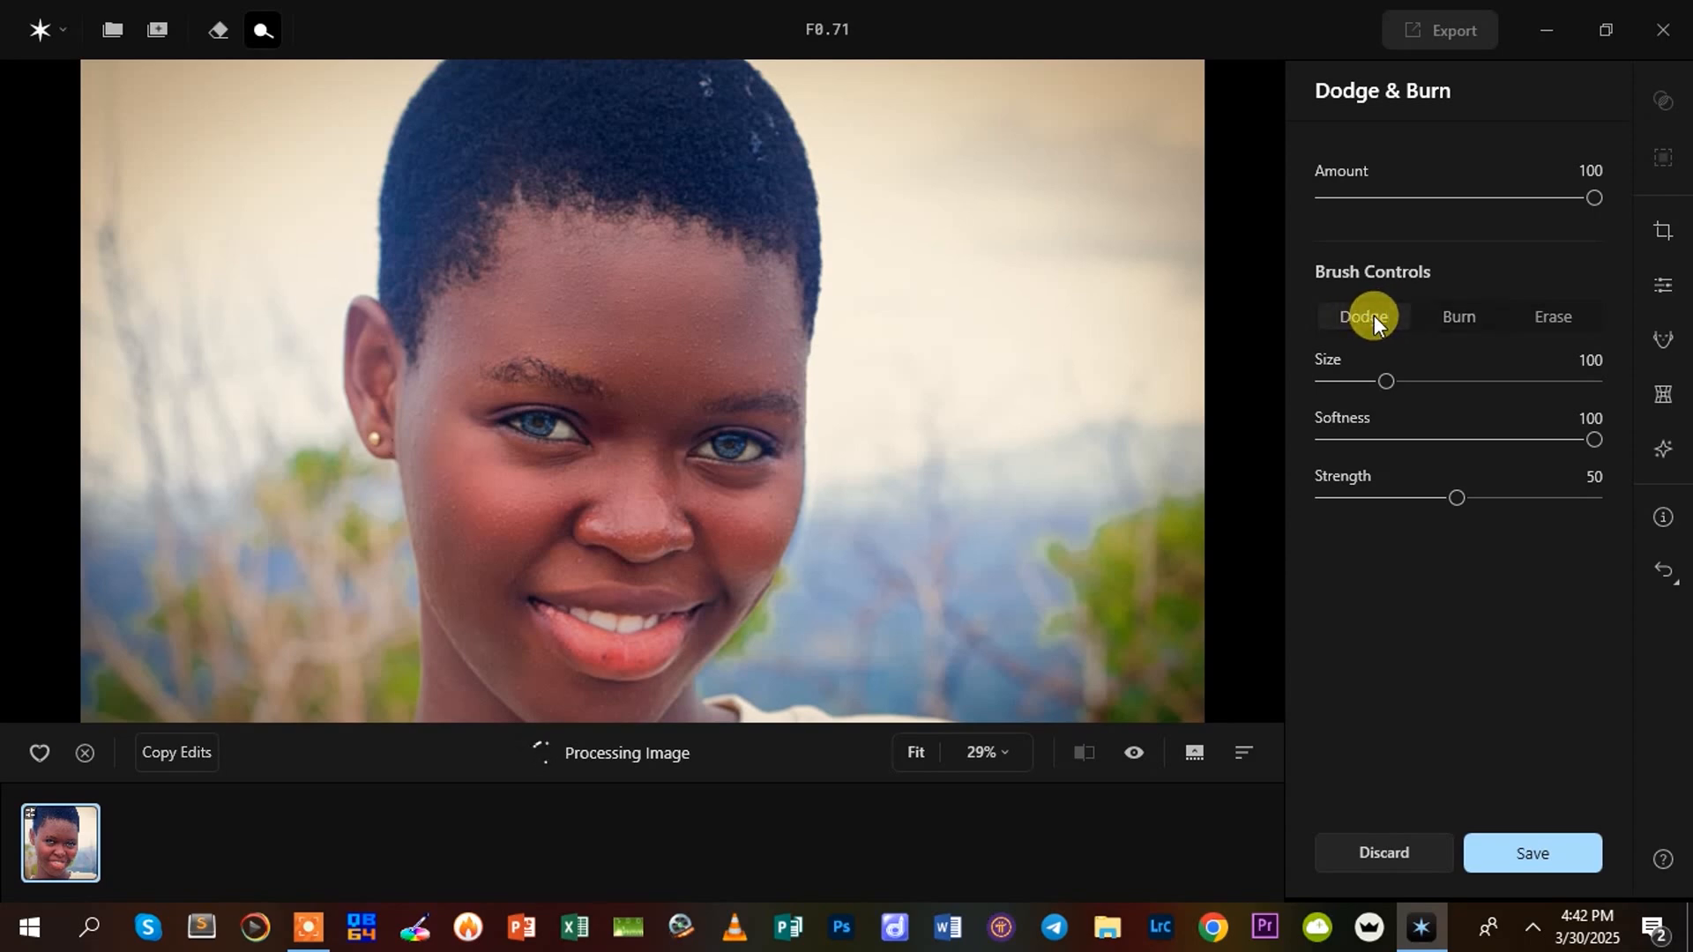
{"action": "mouse_move", "coordinate": [1595, 197]}
{"action": "left_mouse_down"}
{"action": "mouse_move", "coordinate": [1468, 218]}
{"action": "mouse_move", "coordinate": [1485, 221]}
{"action": "left_mouse_up"}
{"action": "mouse_move", "coordinate": [1456, 499]}
{"action": "left_mouse_down"}
{"action": "mouse_move", "coordinate": [1429, 508]}
{"action": "mouse_move", "coordinate": [1481, 526]}
{"action": "mouse_move", "coordinate": [1397, 536]}
{"action": "mouse_move", "coordinate": [1601, 529]}
{"action": "mouse_move", "coordinate": [1527, 531]}
{"action": "left_mouse_up"}
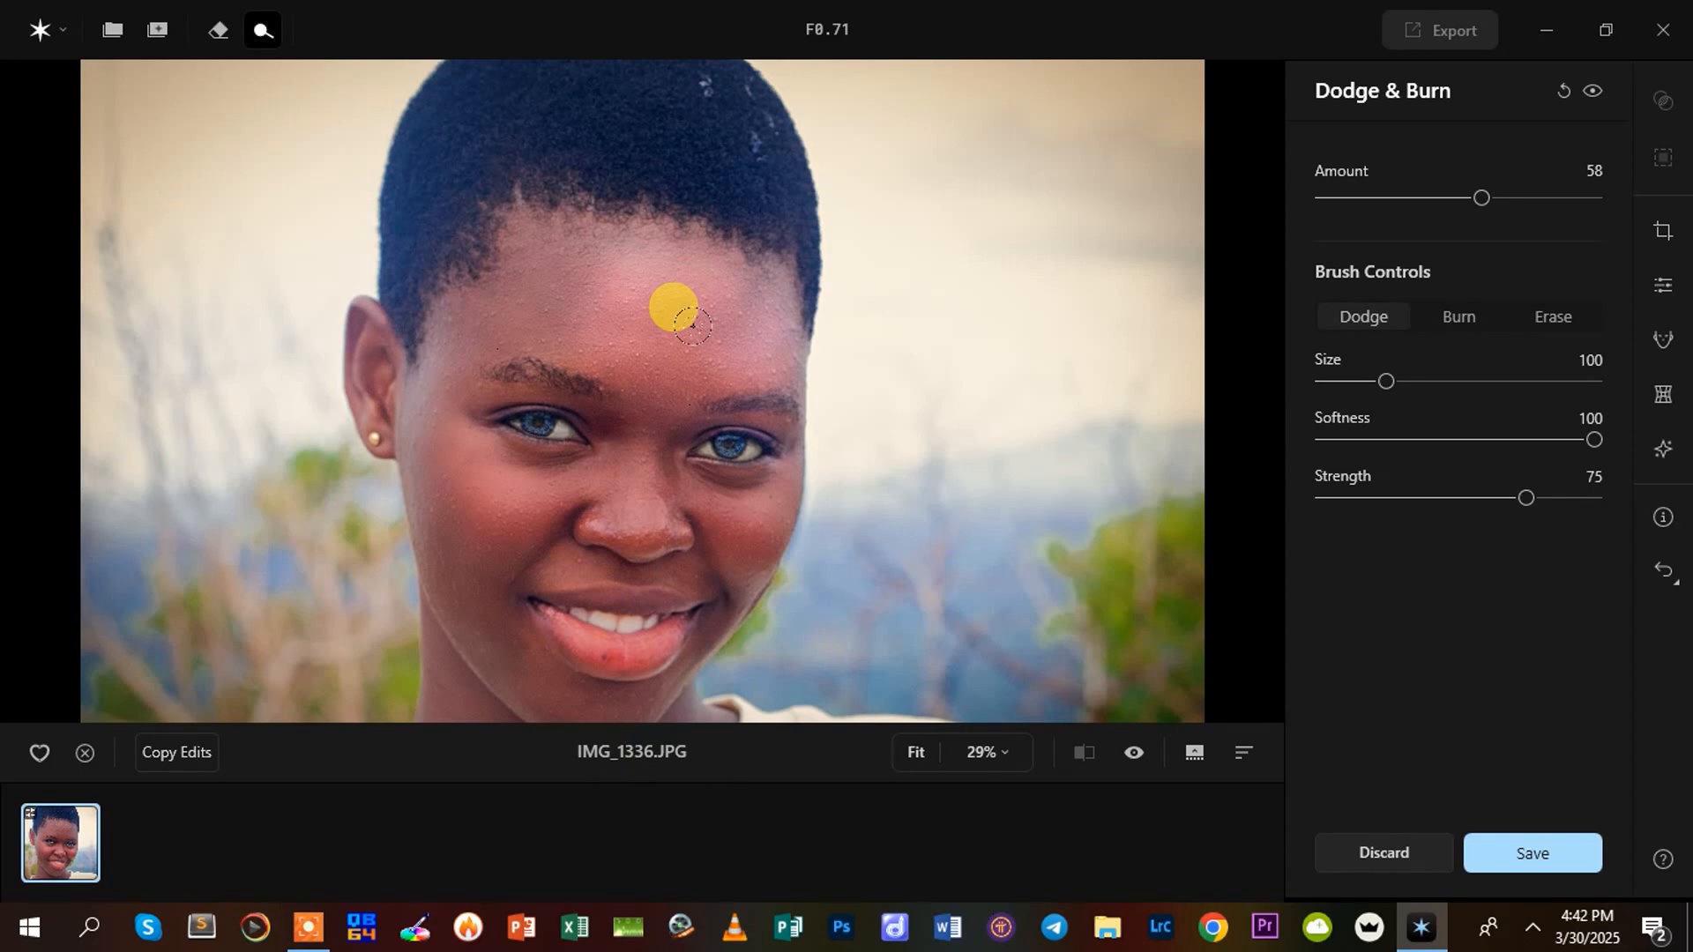
{"action": "key", "text": "ctrl+z"}
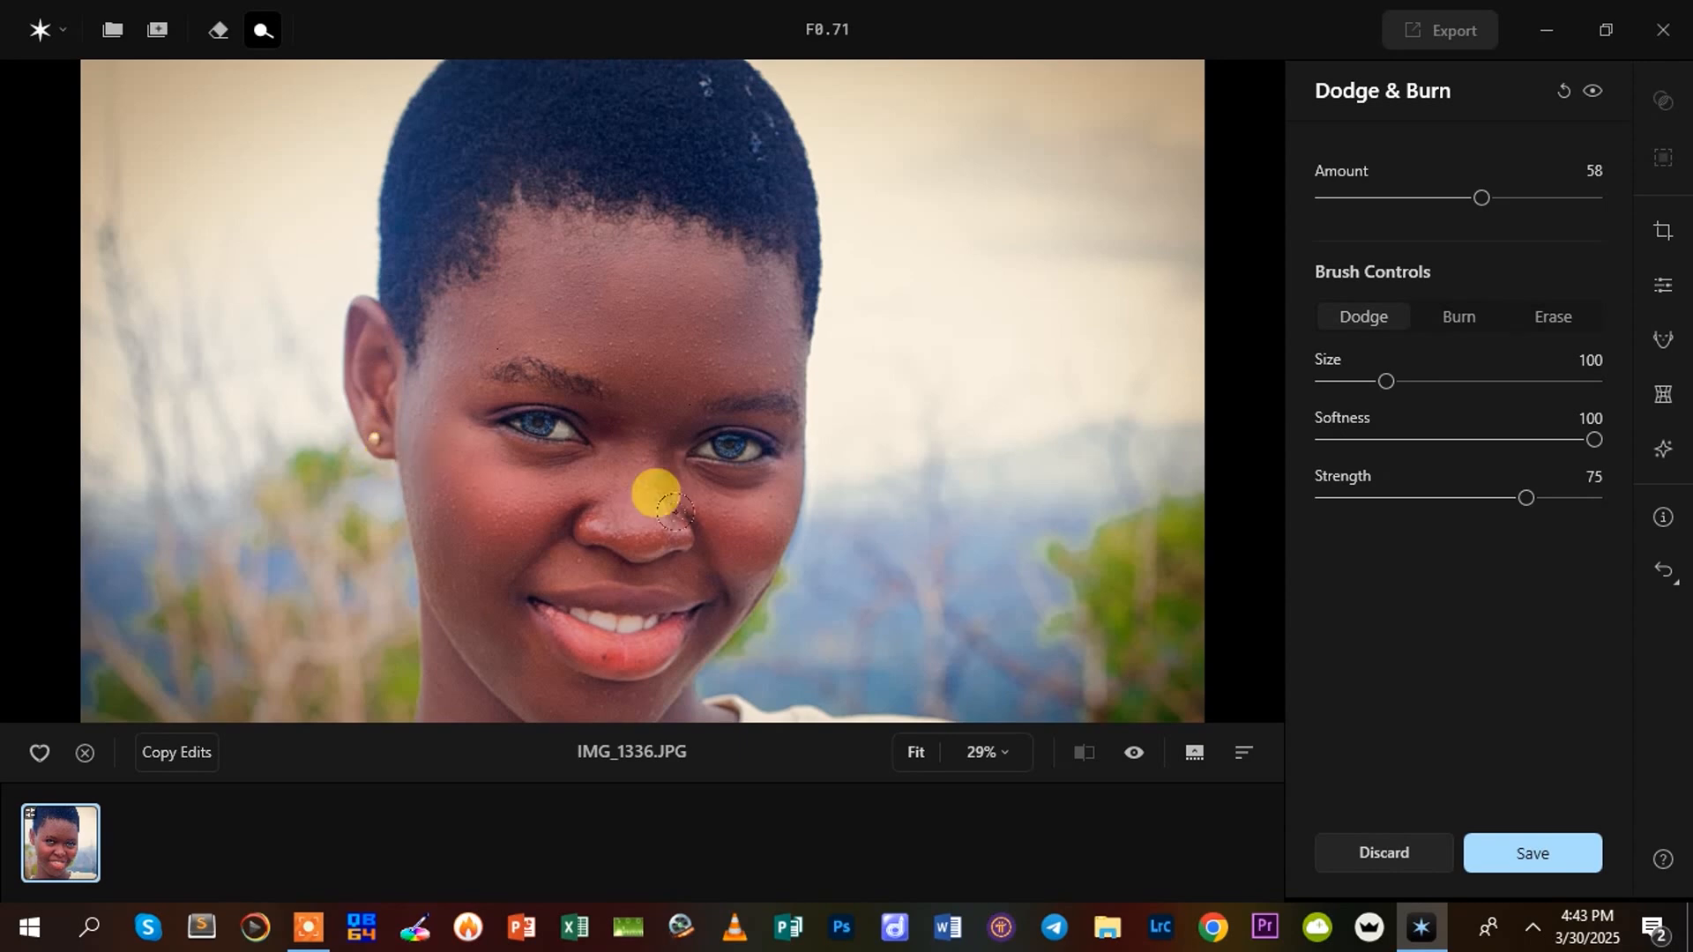
Try dodging the upper forehead with Amount 15, brush Size 52 and Strength 84
{"action": "left_click_drag", "start_coordinate": [1470, 197], "coordinate": [1365, 198]}
{"action": "scroll", "coordinate": [588, 397], "scroll_direction": "up", "scroll_amount": 3}
{"action": "scroll", "coordinate": [578, 390], "scroll_direction": "down", "scroll_amount": 7}
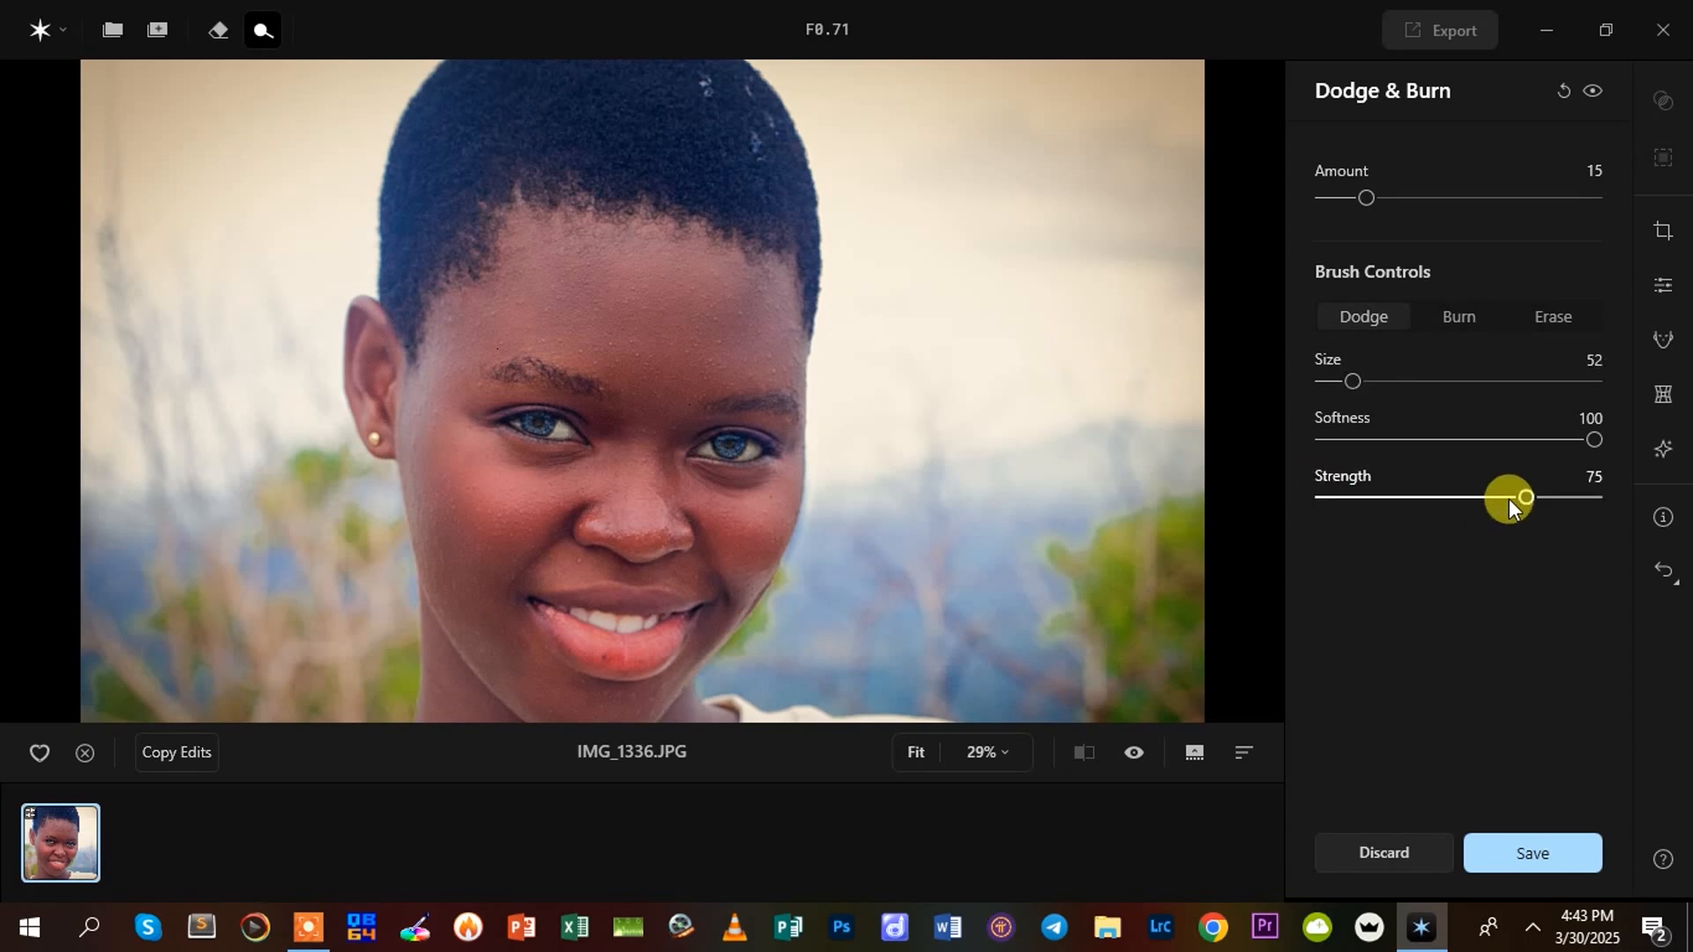
{"action": "left_click_drag", "start_coordinate": [1536, 493], "coordinate": [1553, 497]}
{"action": "mouse_move", "coordinate": [639, 287]}
{"action": "left_mouse_down"}
{"action": "mouse_move", "coordinate": [617, 240]}
{"action": "mouse_move", "coordinate": [676, 282]}
{"action": "left_mouse_up"}
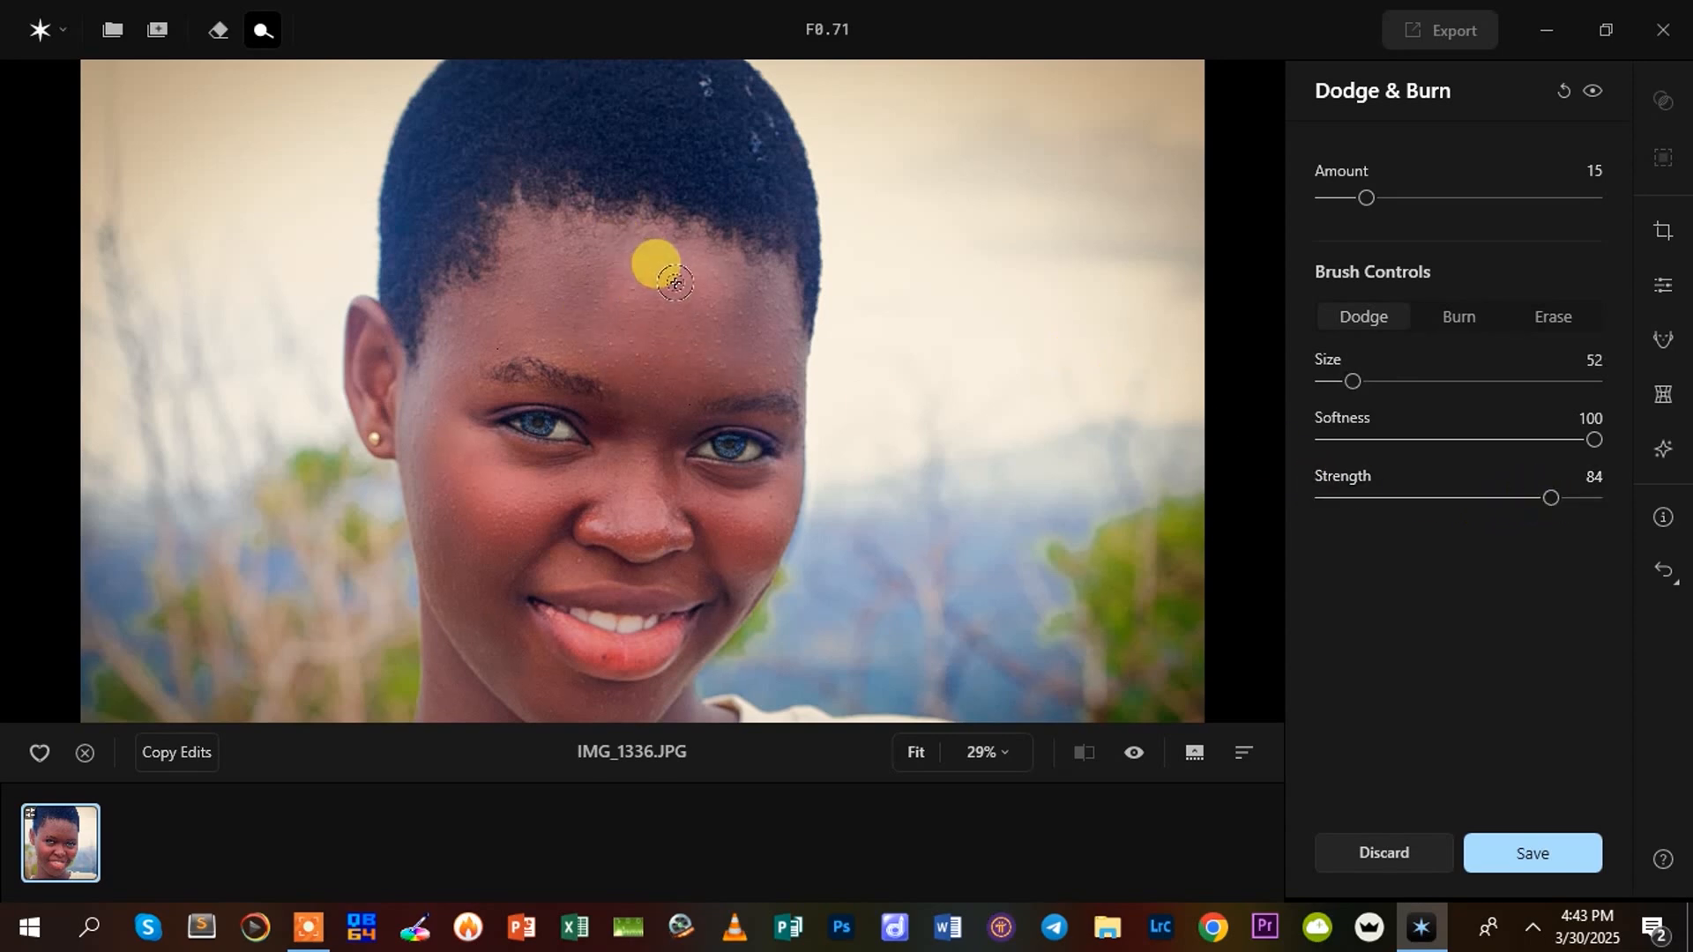
Try gentler dodging across the forehead with brush Size 64, Softness 100 and Strength 5
{"action": "left_click_drag", "start_coordinate": [1556, 494], "coordinate": [1339, 527]}
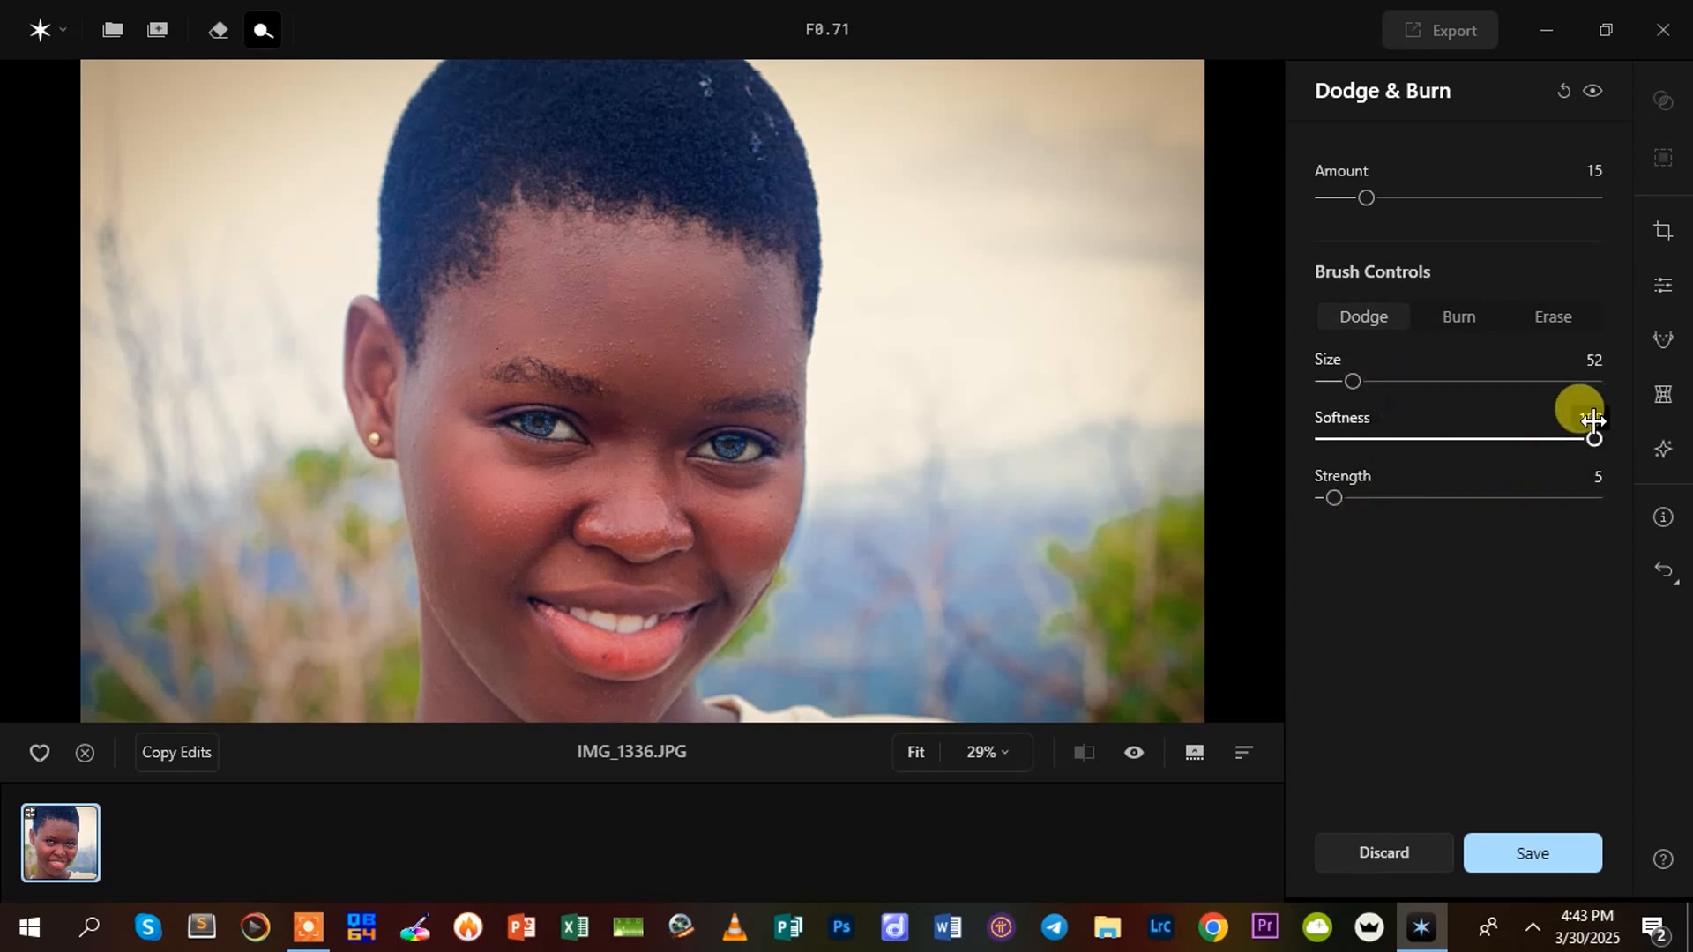
{"action": "mouse_move", "coordinate": [1573, 420]}
{"action": "left_mouse_down"}
{"action": "mouse_move", "coordinate": [1533, 425]}
{"action": "mouse_move", "coordinate": [1622, 439]}
{"action": "left_mouse_up"}
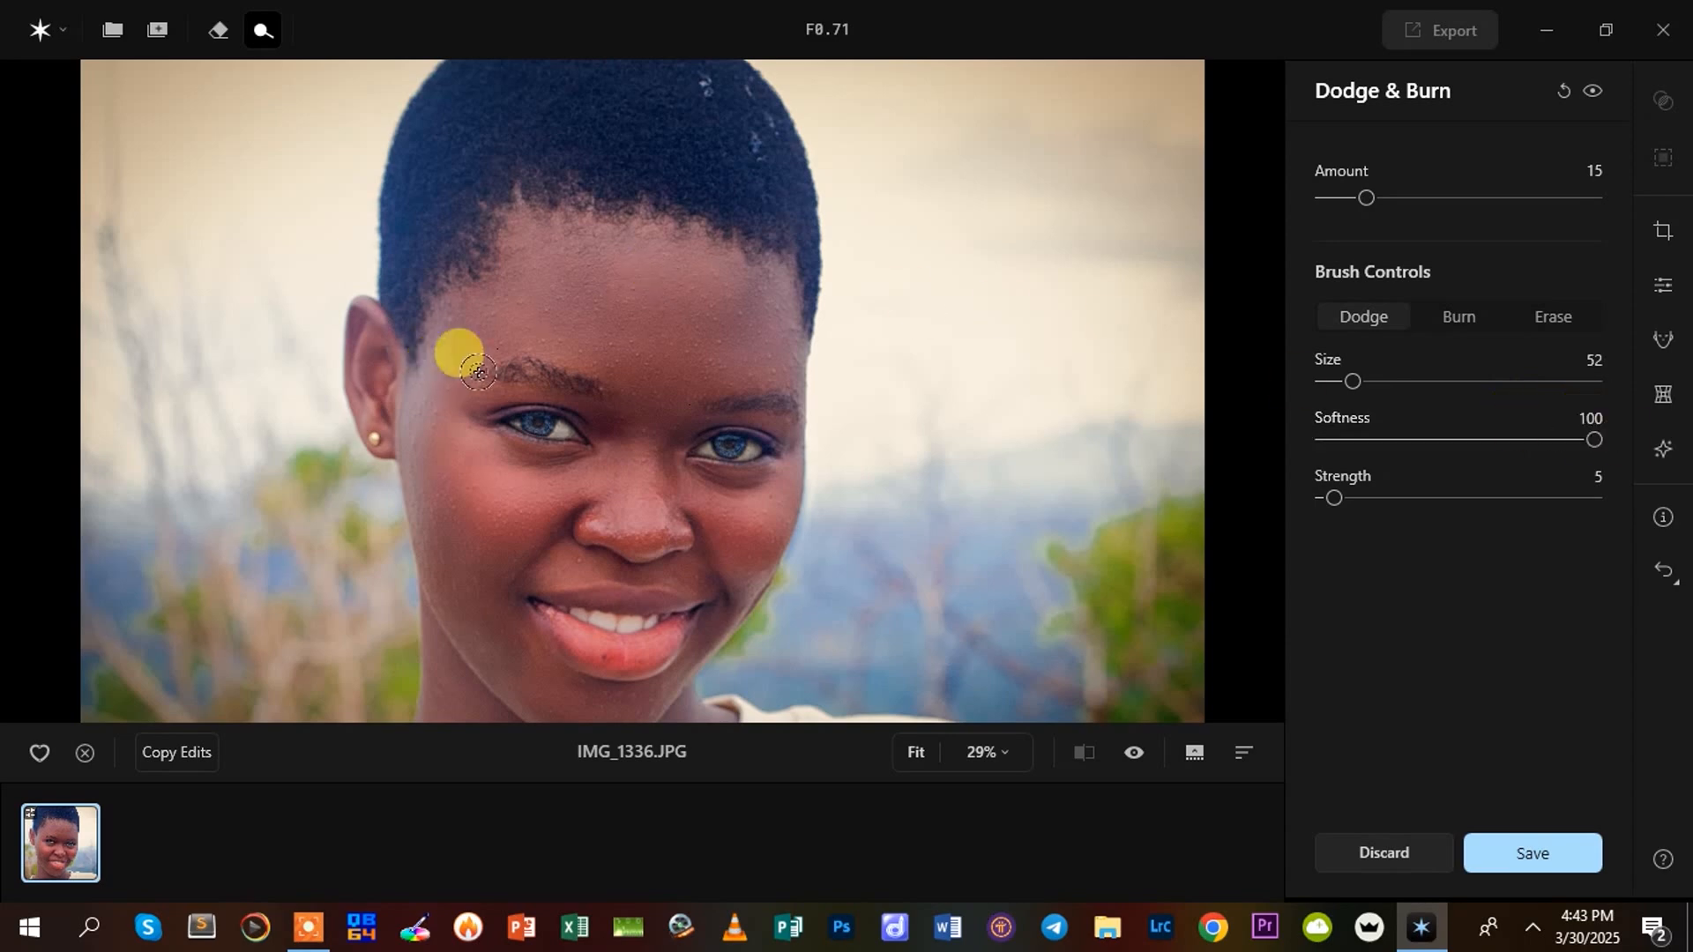
{"action": "scroll", "coordinate": [666, 318], "scroll_direction": "up", "scroll_amount": 1}
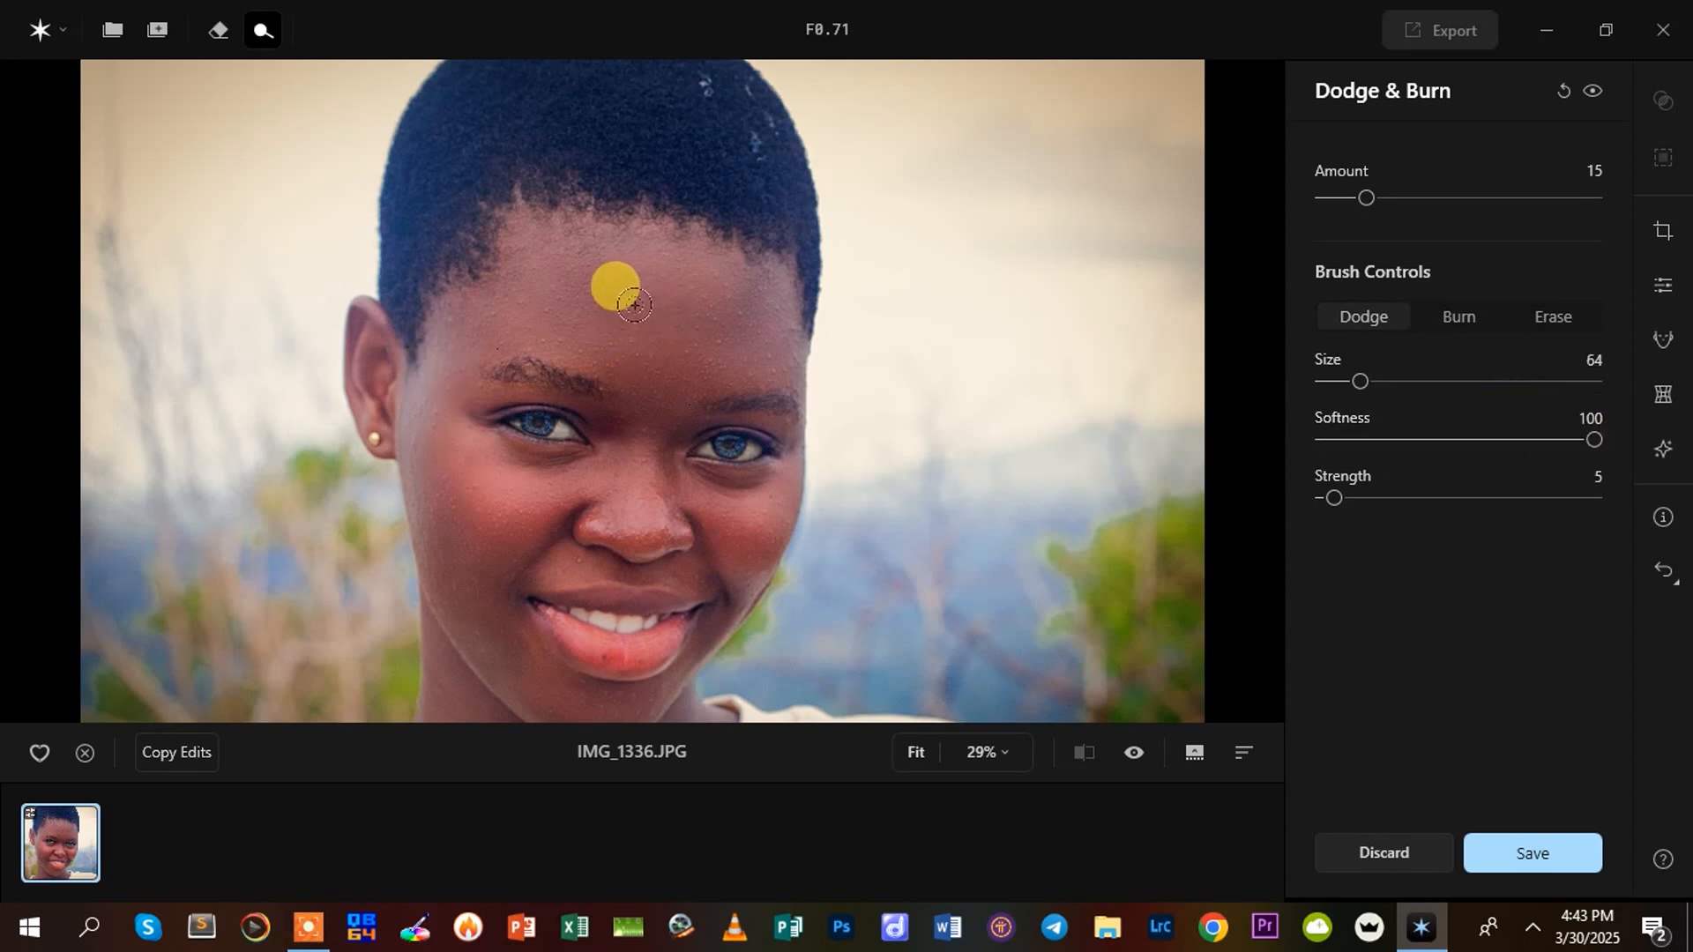
{"action": "left_click_drag", "start_coordinate": [631, 309], "coordinate": [590, 307]}
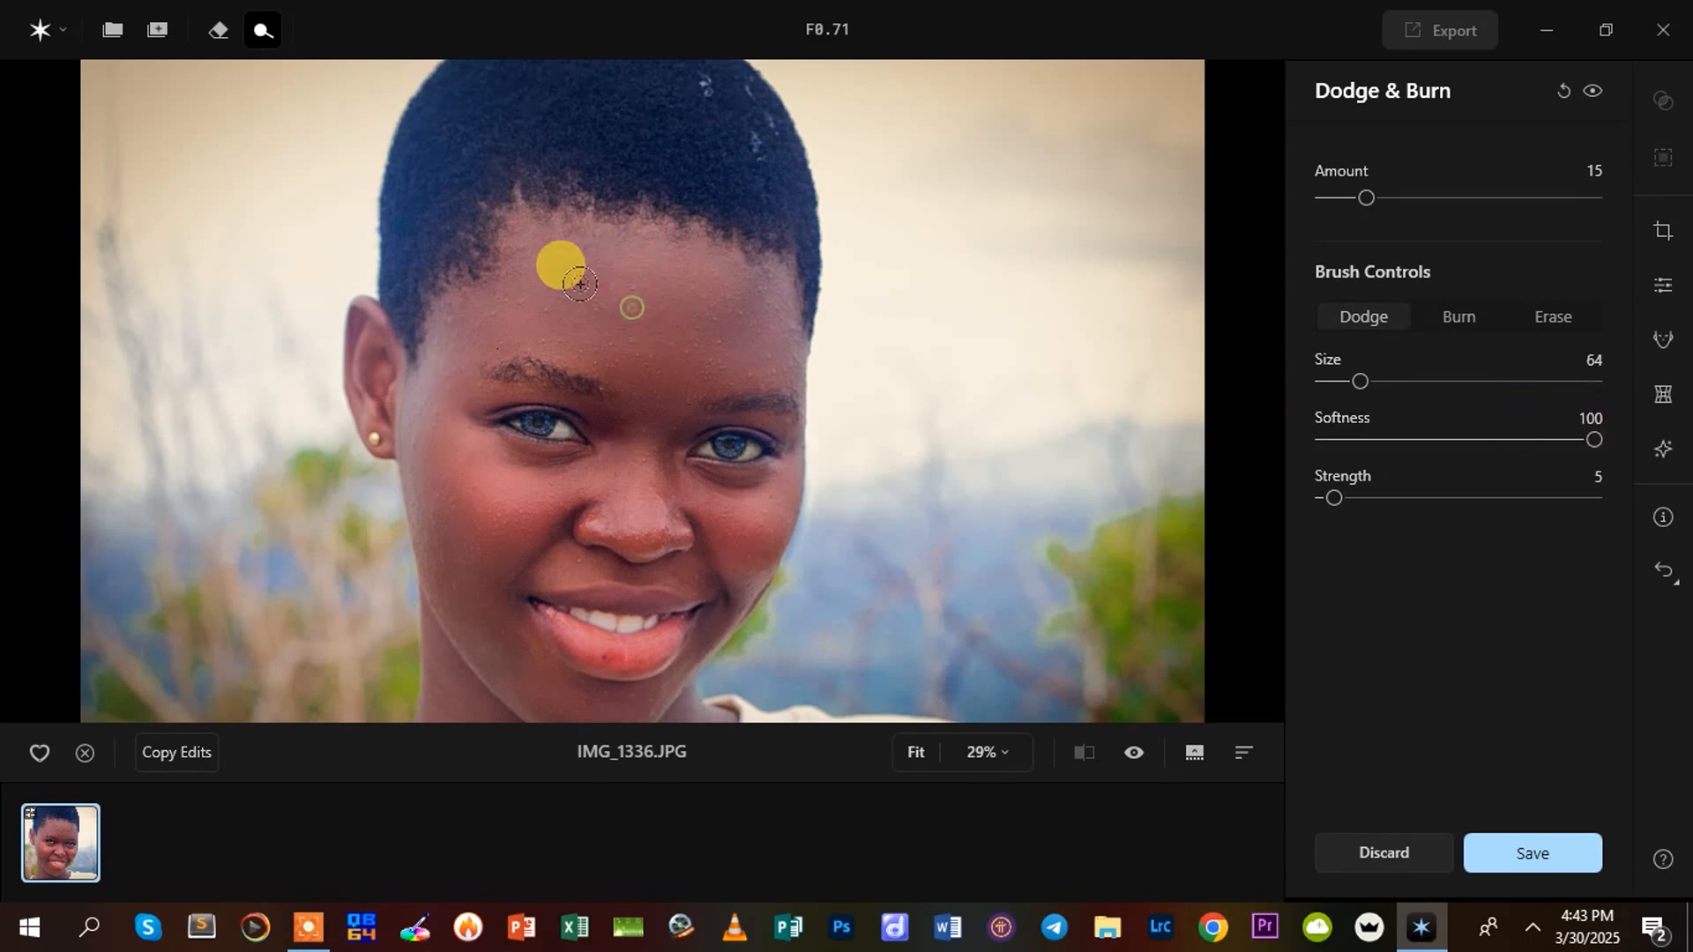
{"action": "left_click_drag", "start_coordinate": [725, 324], "coordinate": [650, 319]}
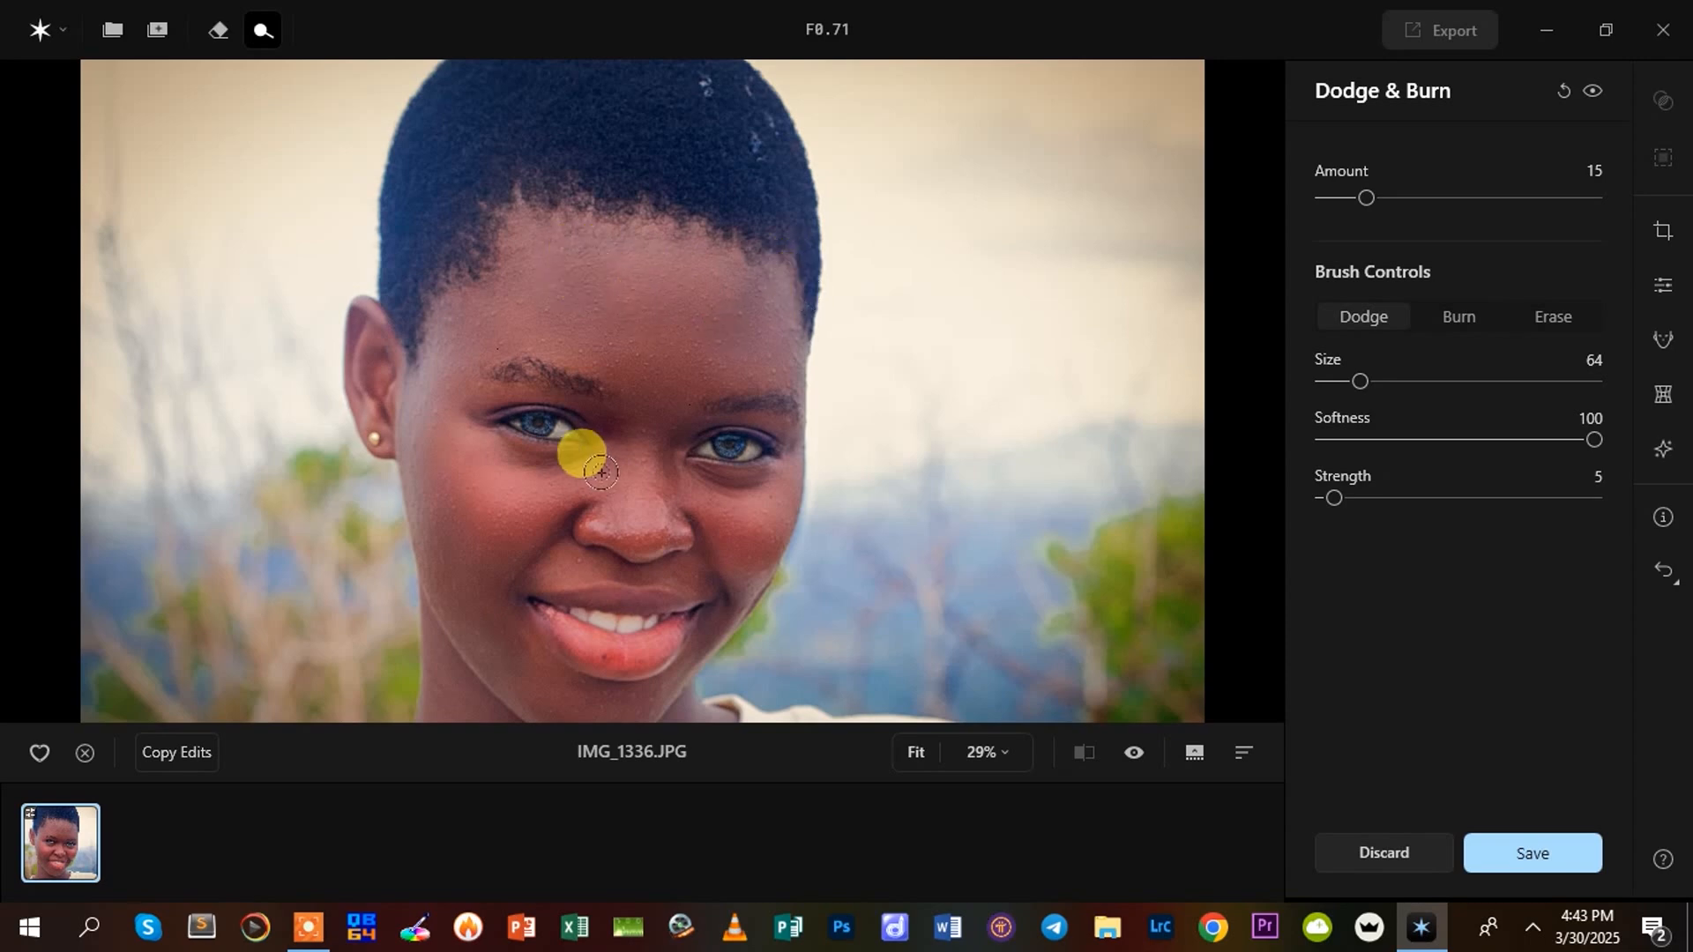
Set the Dodge Strength to 9 and brush highlights onto the forehead and both cheeks
{"action": "left_click_drag", "start_coordinate": [1327, 492], "coordinate": [1346, 495]}
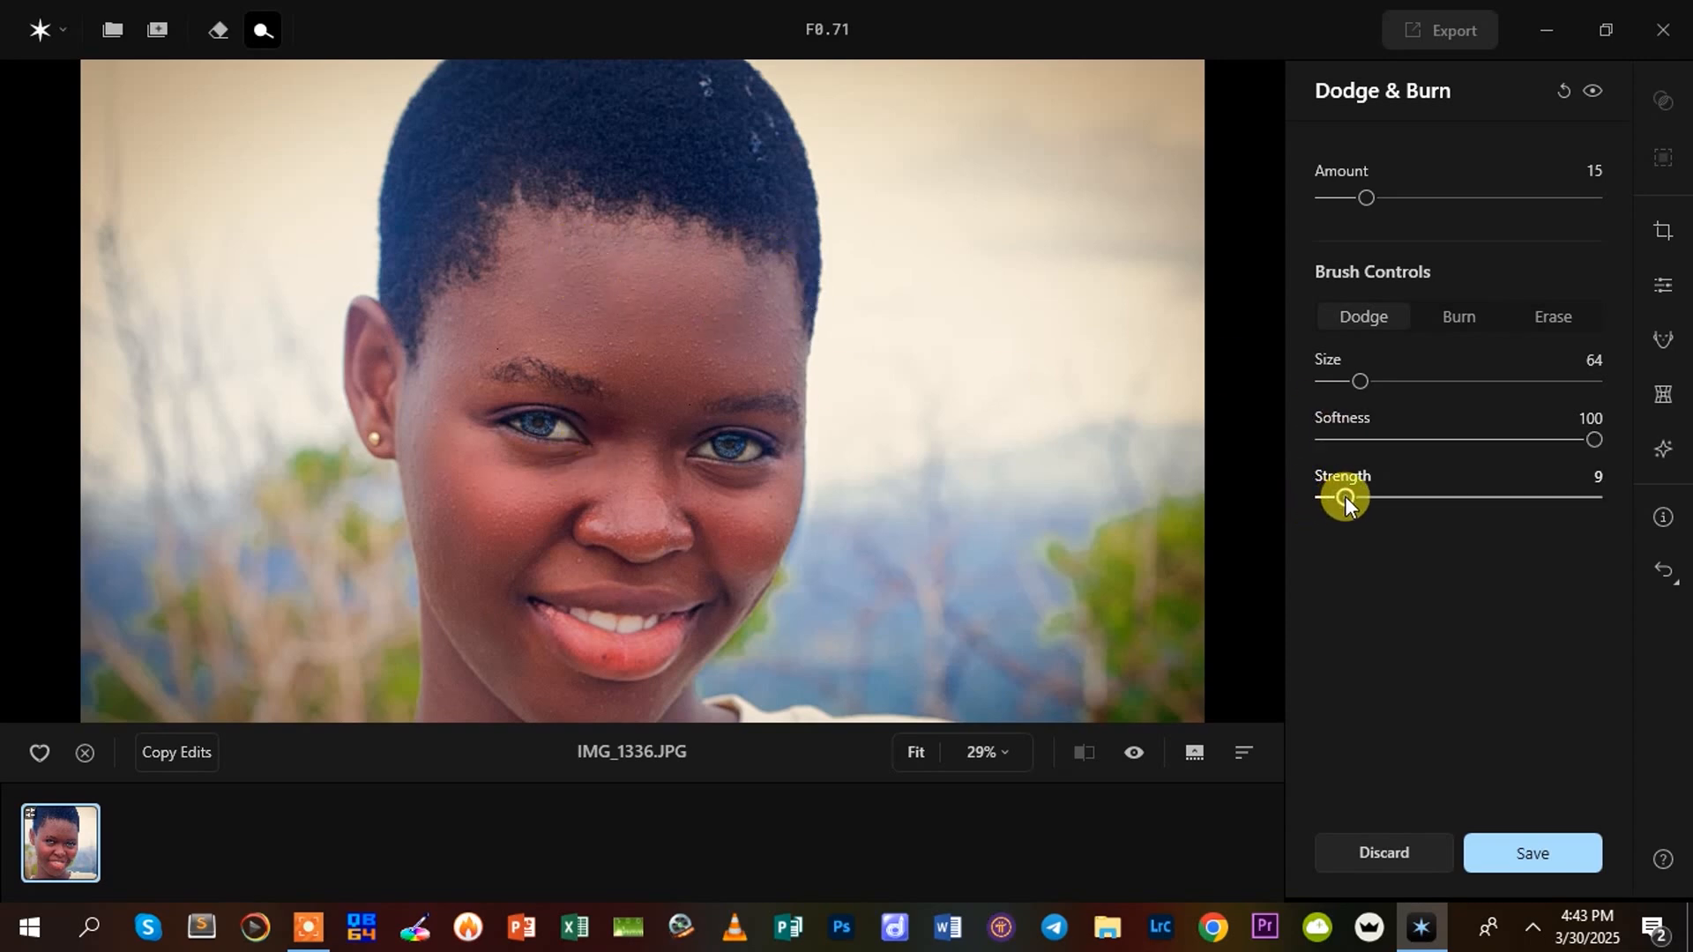
{"action": "mouse_move", "coordinate": [599, 290]}
{"action": "left_mouse_down"}
{"action": "mouse_move", "coordinate": [681, 275]}
{"action": "mouse_move", "coordinate": [610, 291]}
{"action": "left_mouse_up"}
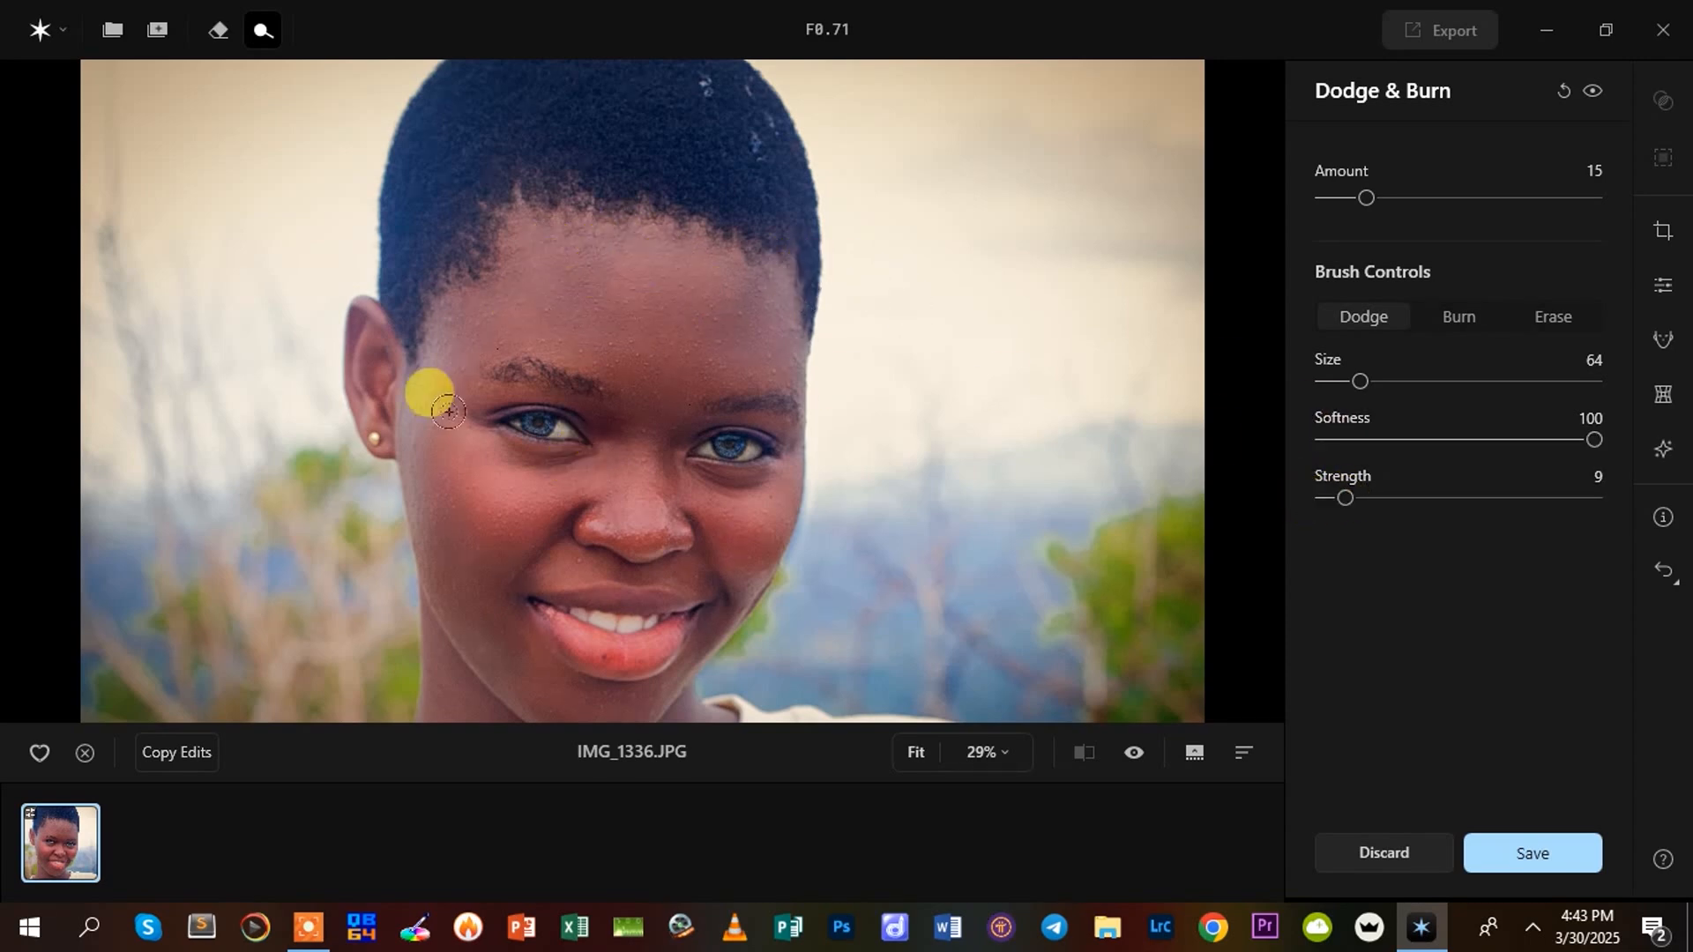
{"action": "mouse_move", "coordinate": [448, 483]}
{"action": "left_mouse_down"}
{"action": "mouse_move", "coordinate": [470, 491]}
{"action": "mouse_move", "coordinate": [458, 502]}
{"action": "mouse_move", "coordinate": [487, 469]}
{"action": "left_mouse_up"}
{"action": "left_click_drag", "start_coordinate": [789, 550], "coordinate": [721, 496]}
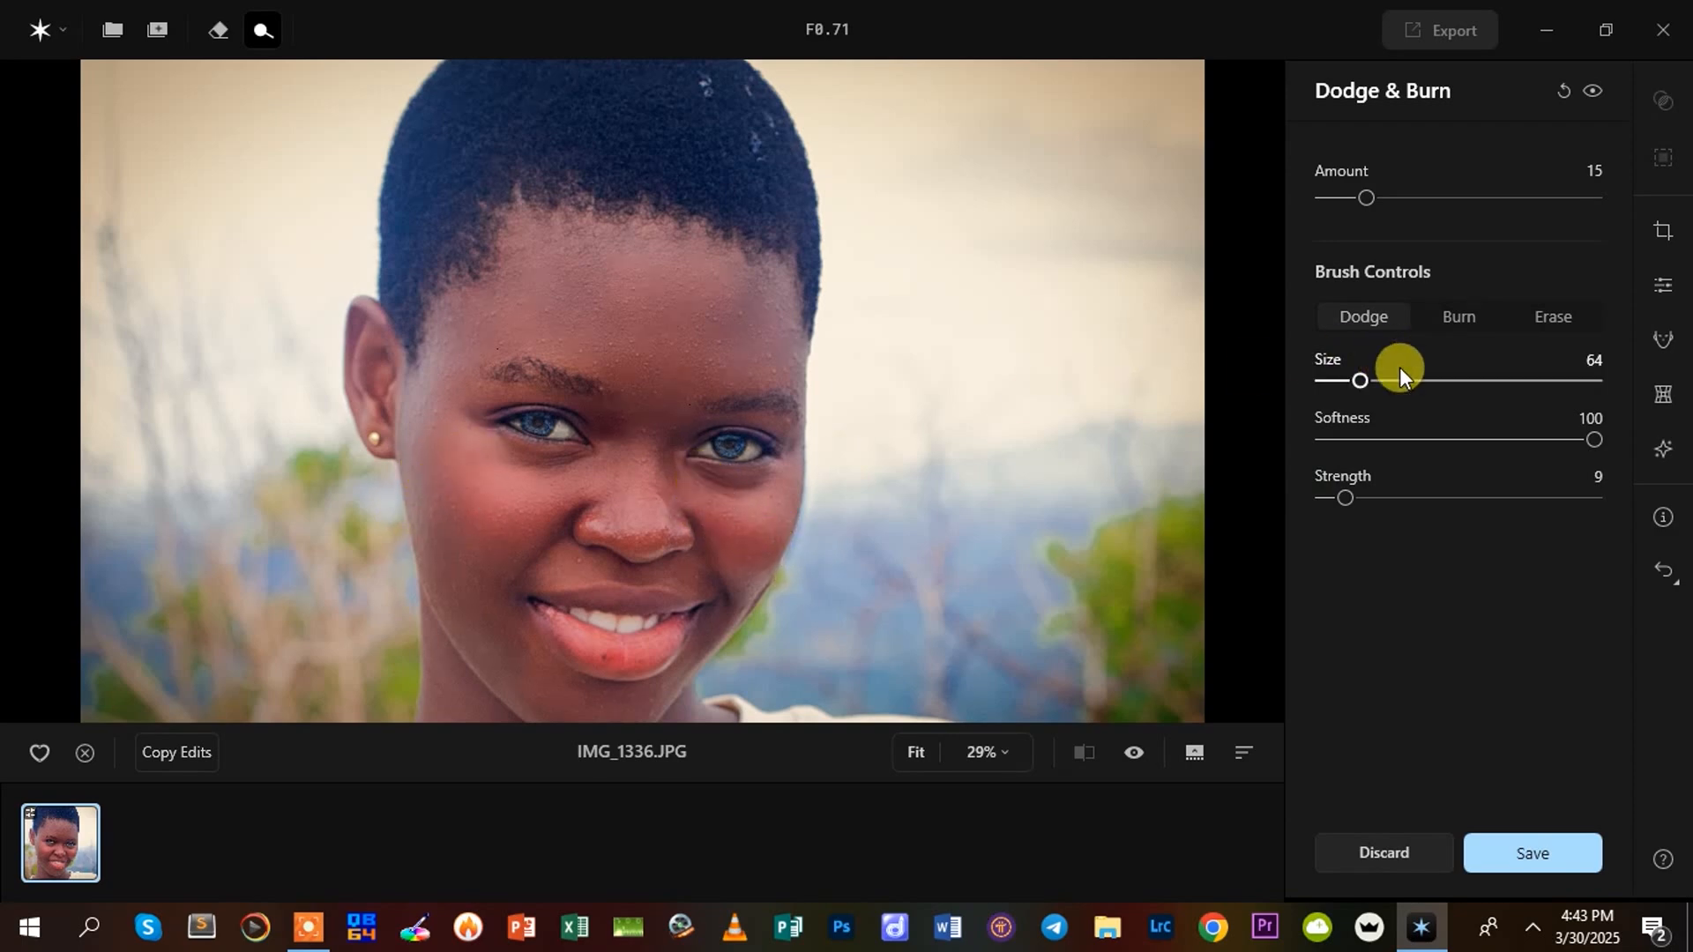
Try a Dodge Amount of 21 with brush Size 108 and Strength 39, and reset the Dodge & Burn edits
{"action": "left_click_drag", "start_coordinate": [1366, 196], "coordinate": [1382, 194]}
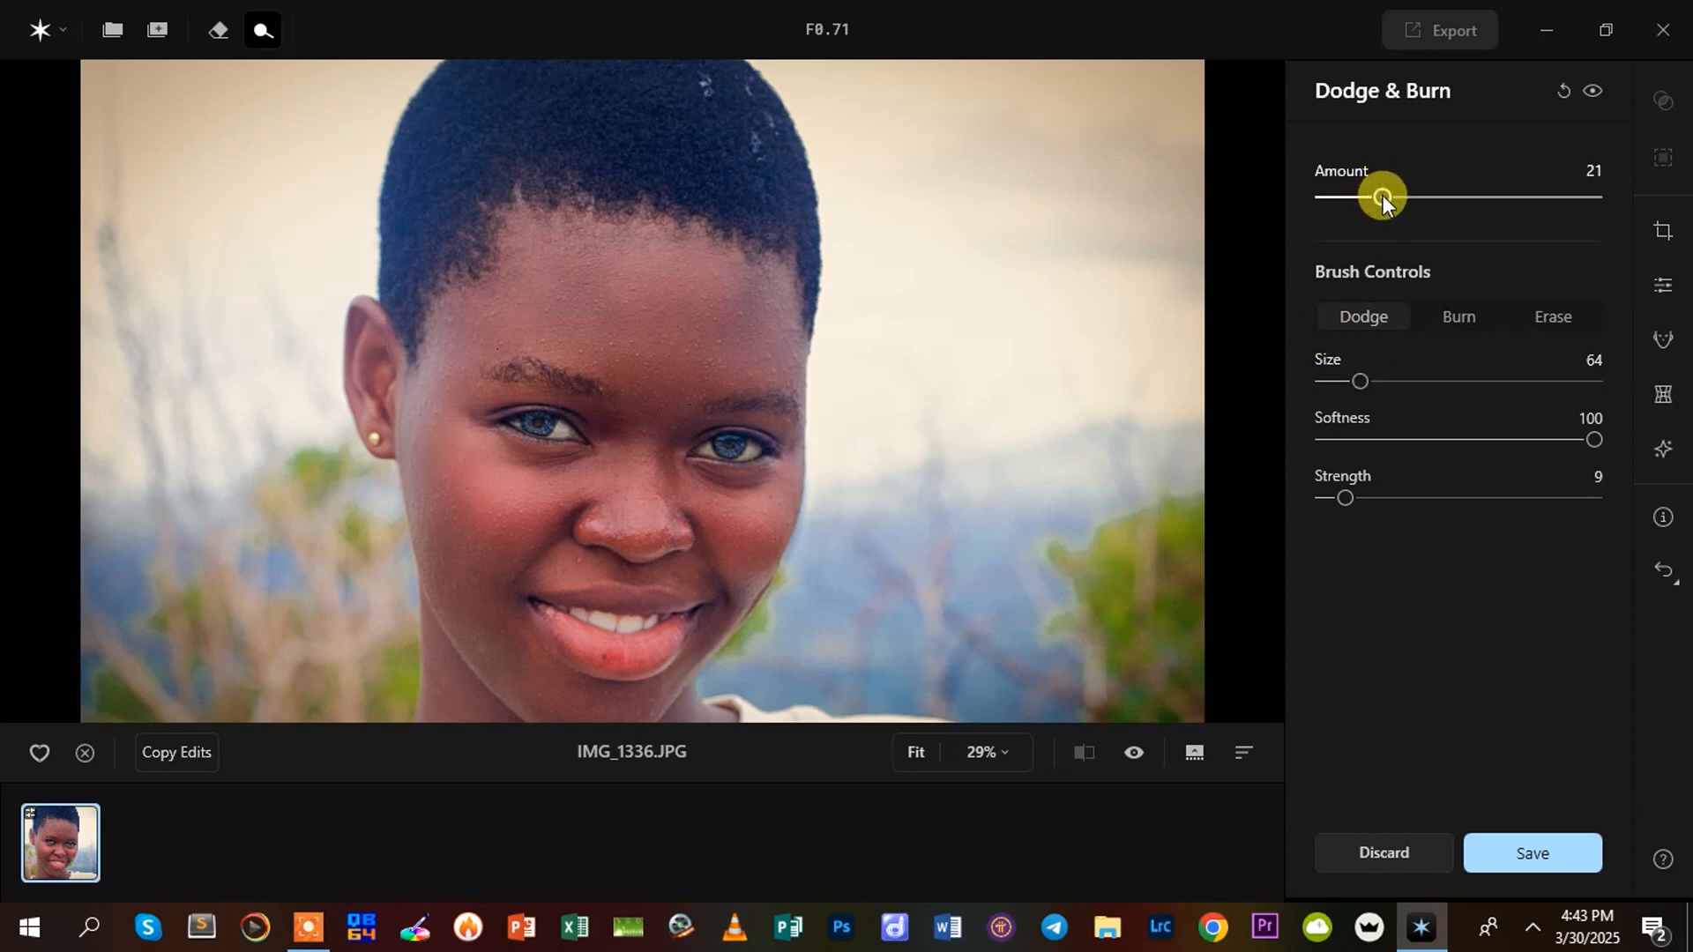
{"action": "left_click_drag", "start_coordinate": [1344, 501], "coordinate": [1364, 499]}
{"action": "left_click_drag", "start_coordinate": [1360, 381], "coordinate": [1391, 381]}
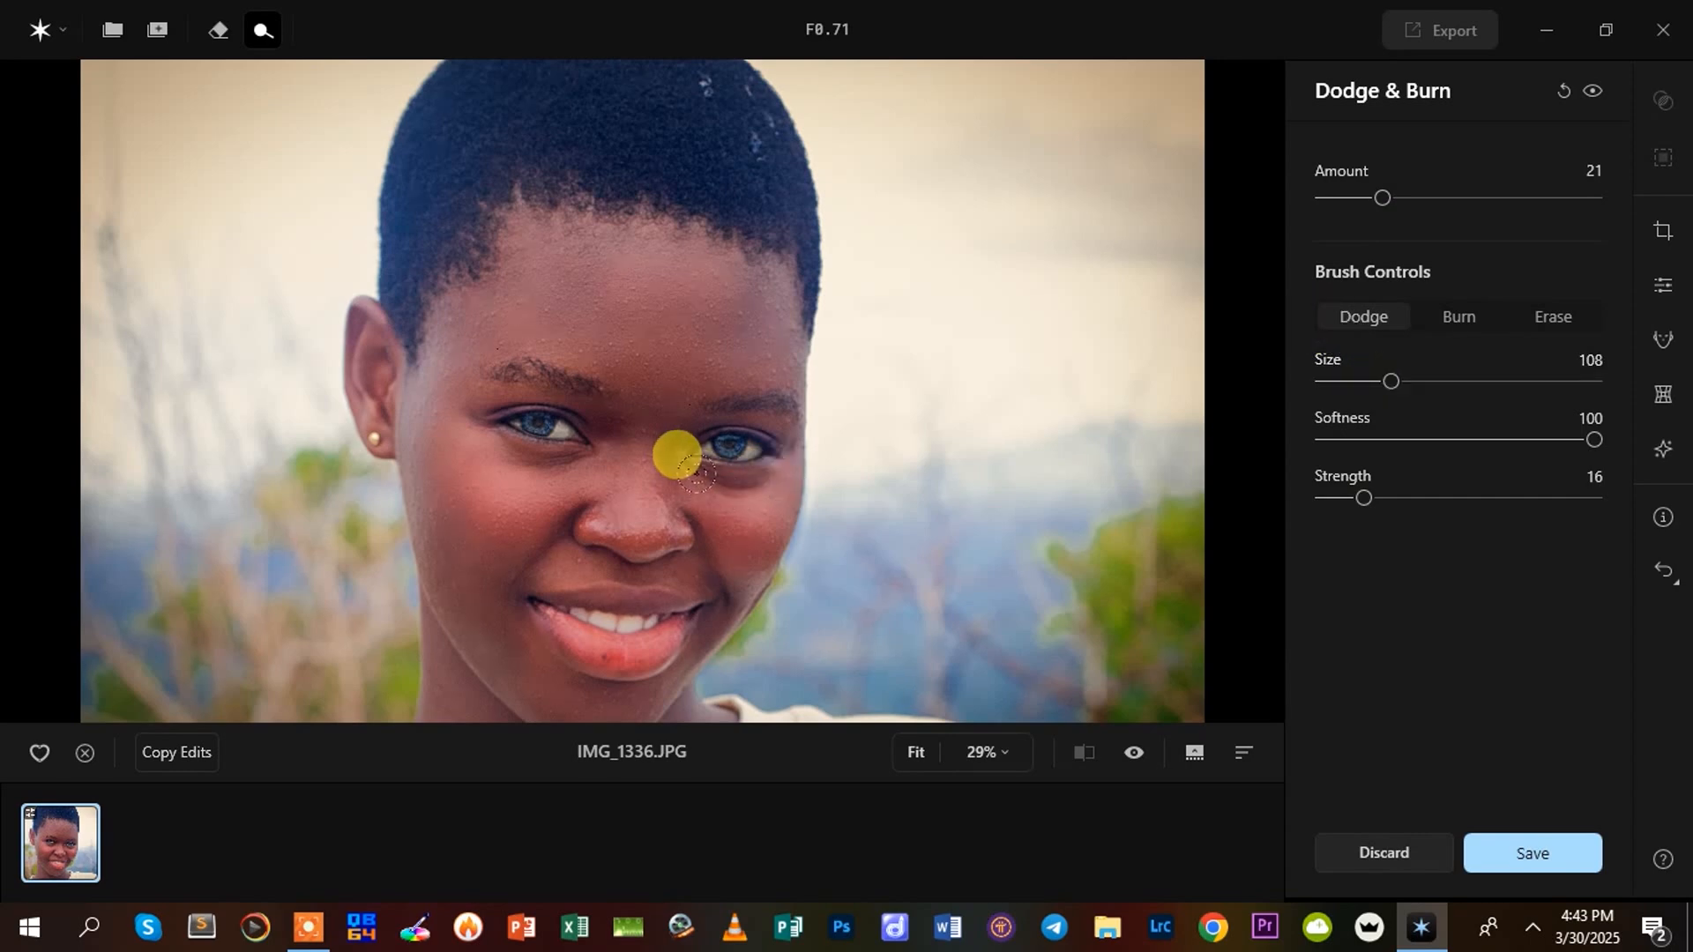
{"action": "left_click_drag", "start_coordinate": [1364, 499], "coordinate": [1427, 499]}
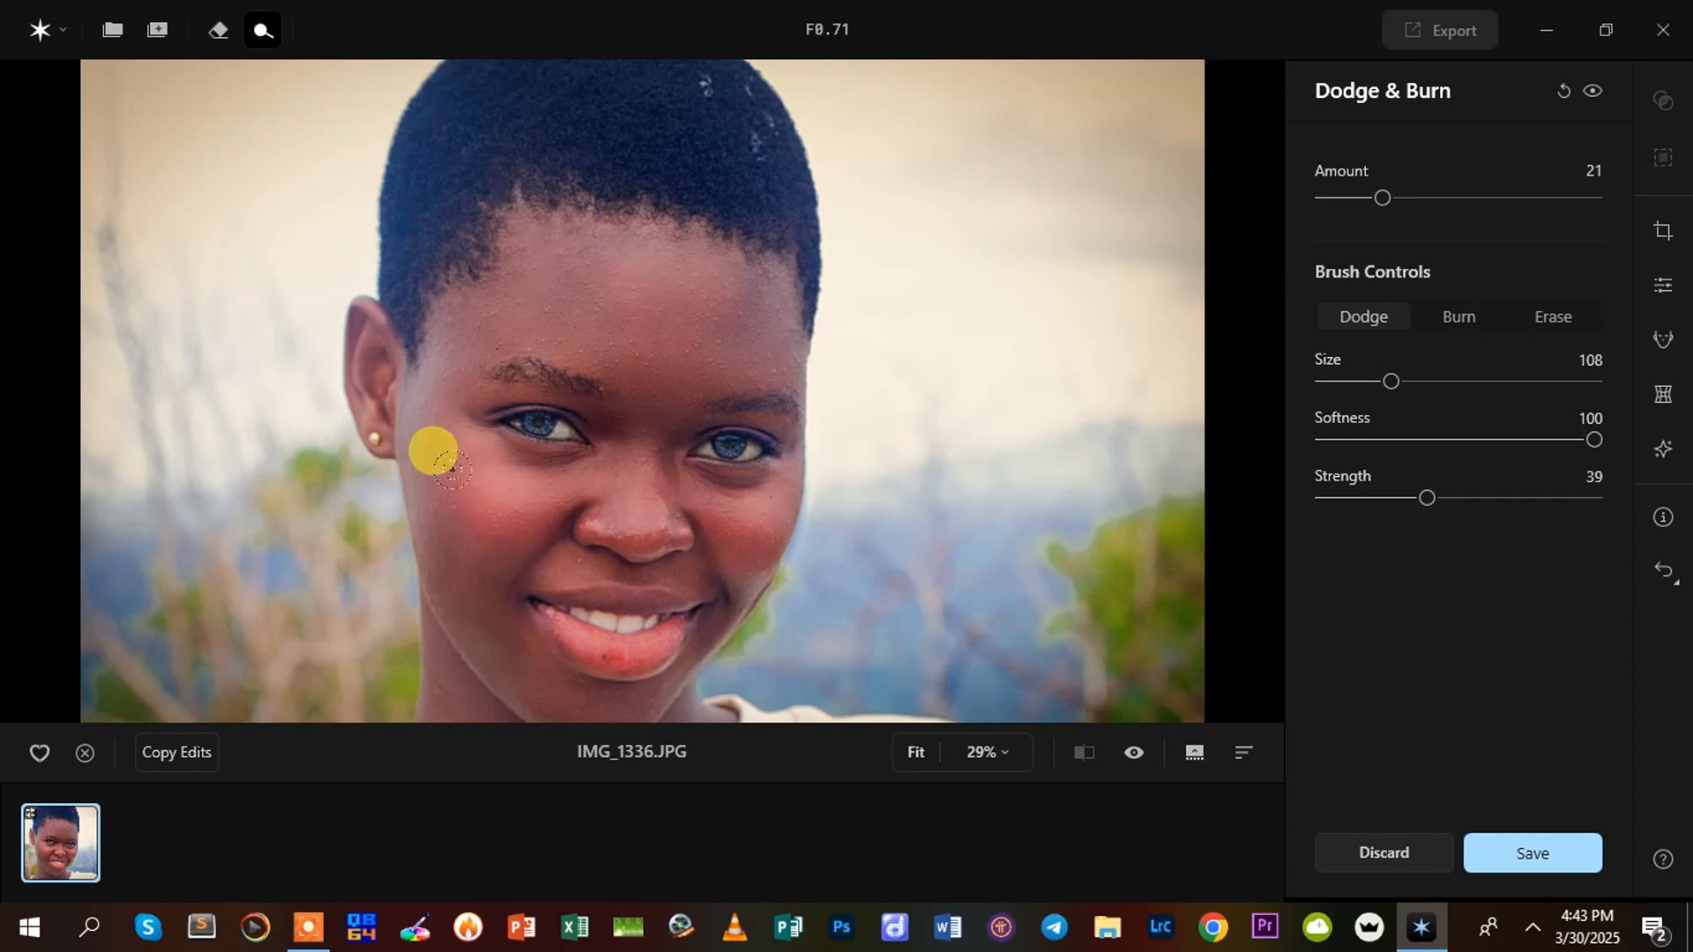
{"action": "scroll", "coordinate": [589, 540], "scroll_direction": "down", "scroll_amount": 1}
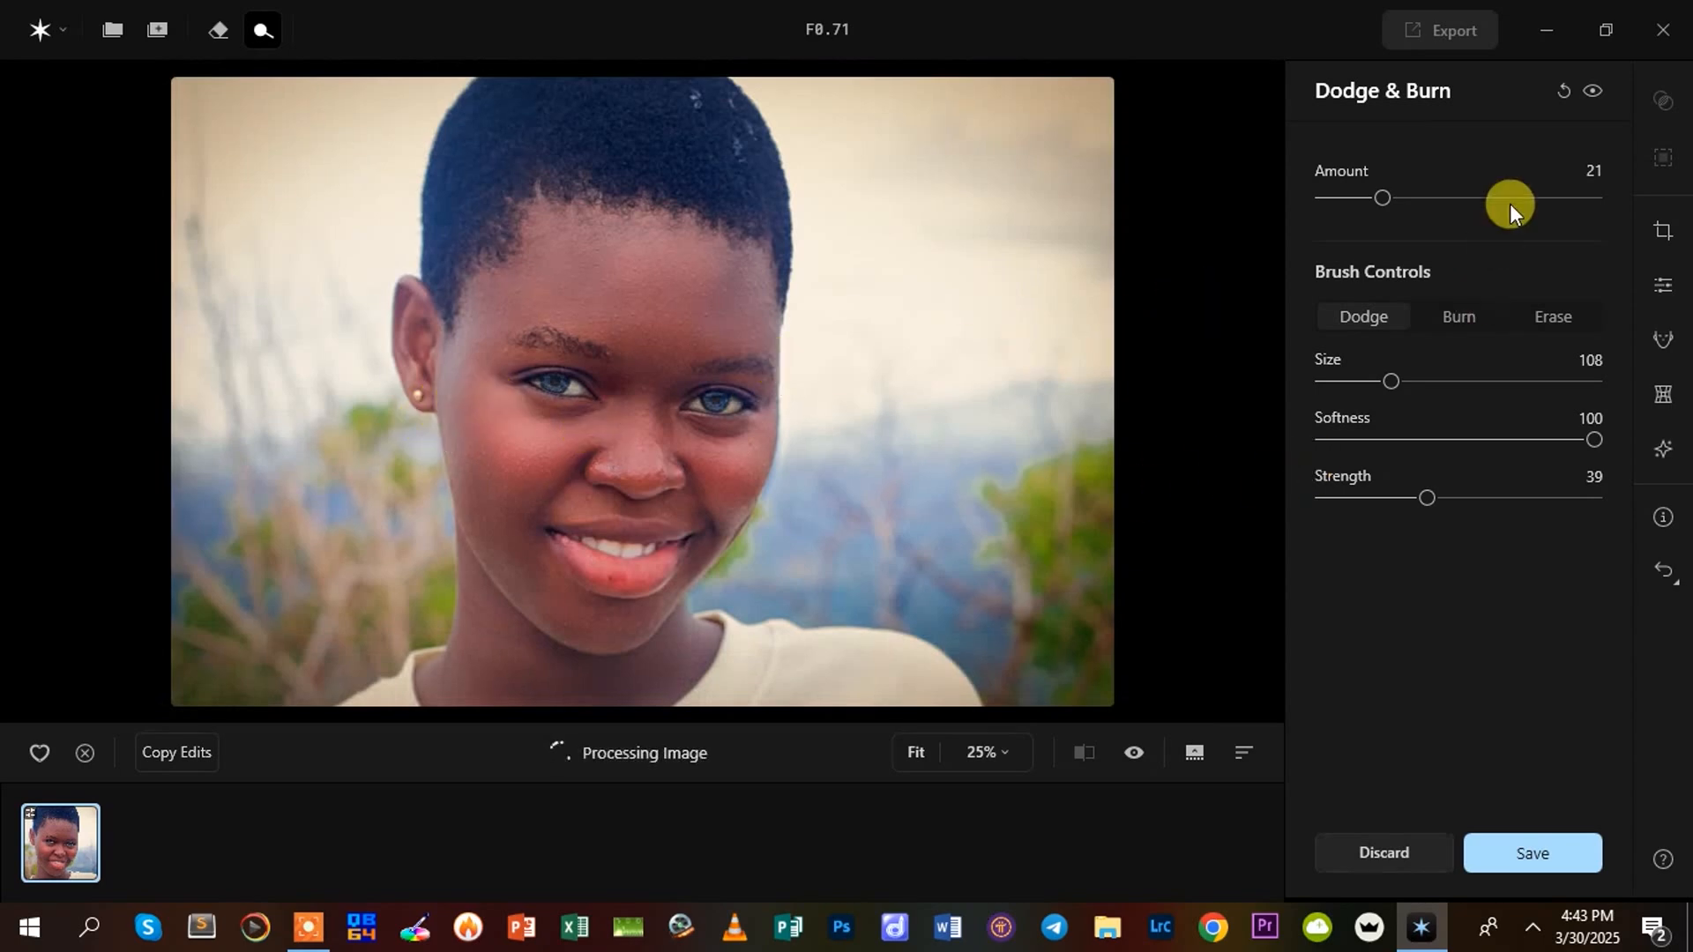
{"action": "left_click", "coordinate": [1565, 89]}
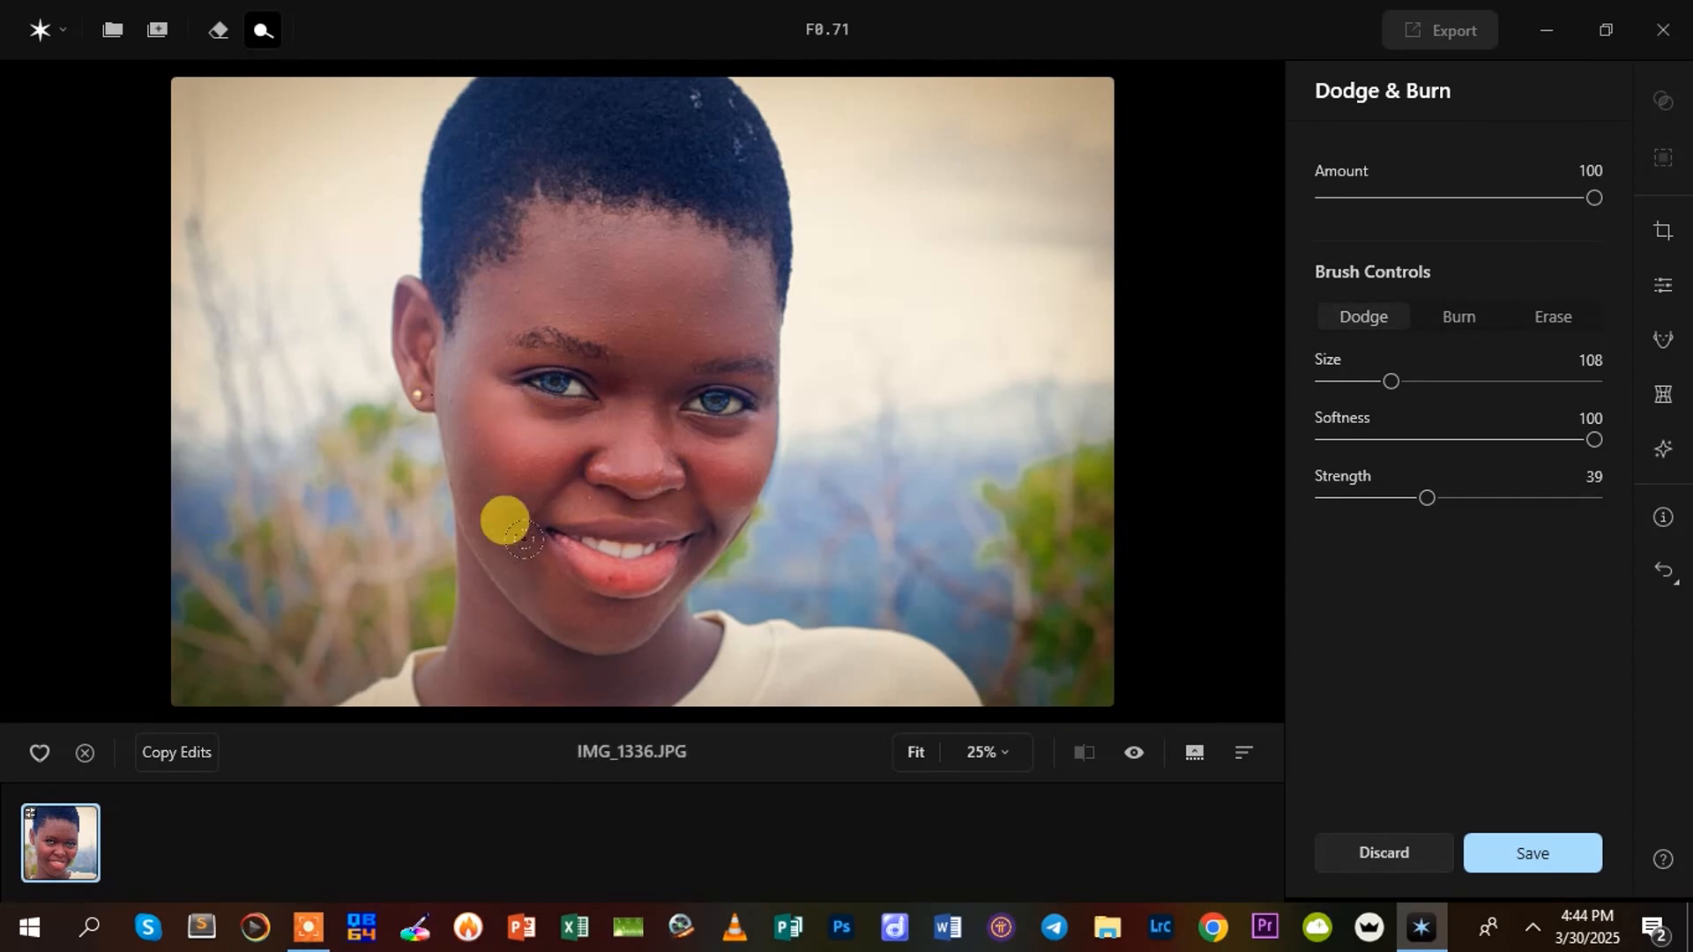
Set up the Burn brush with Amount 9, Size 40 and Strength 19
{"action": "left_click", "coordinate": [1470, 322]}
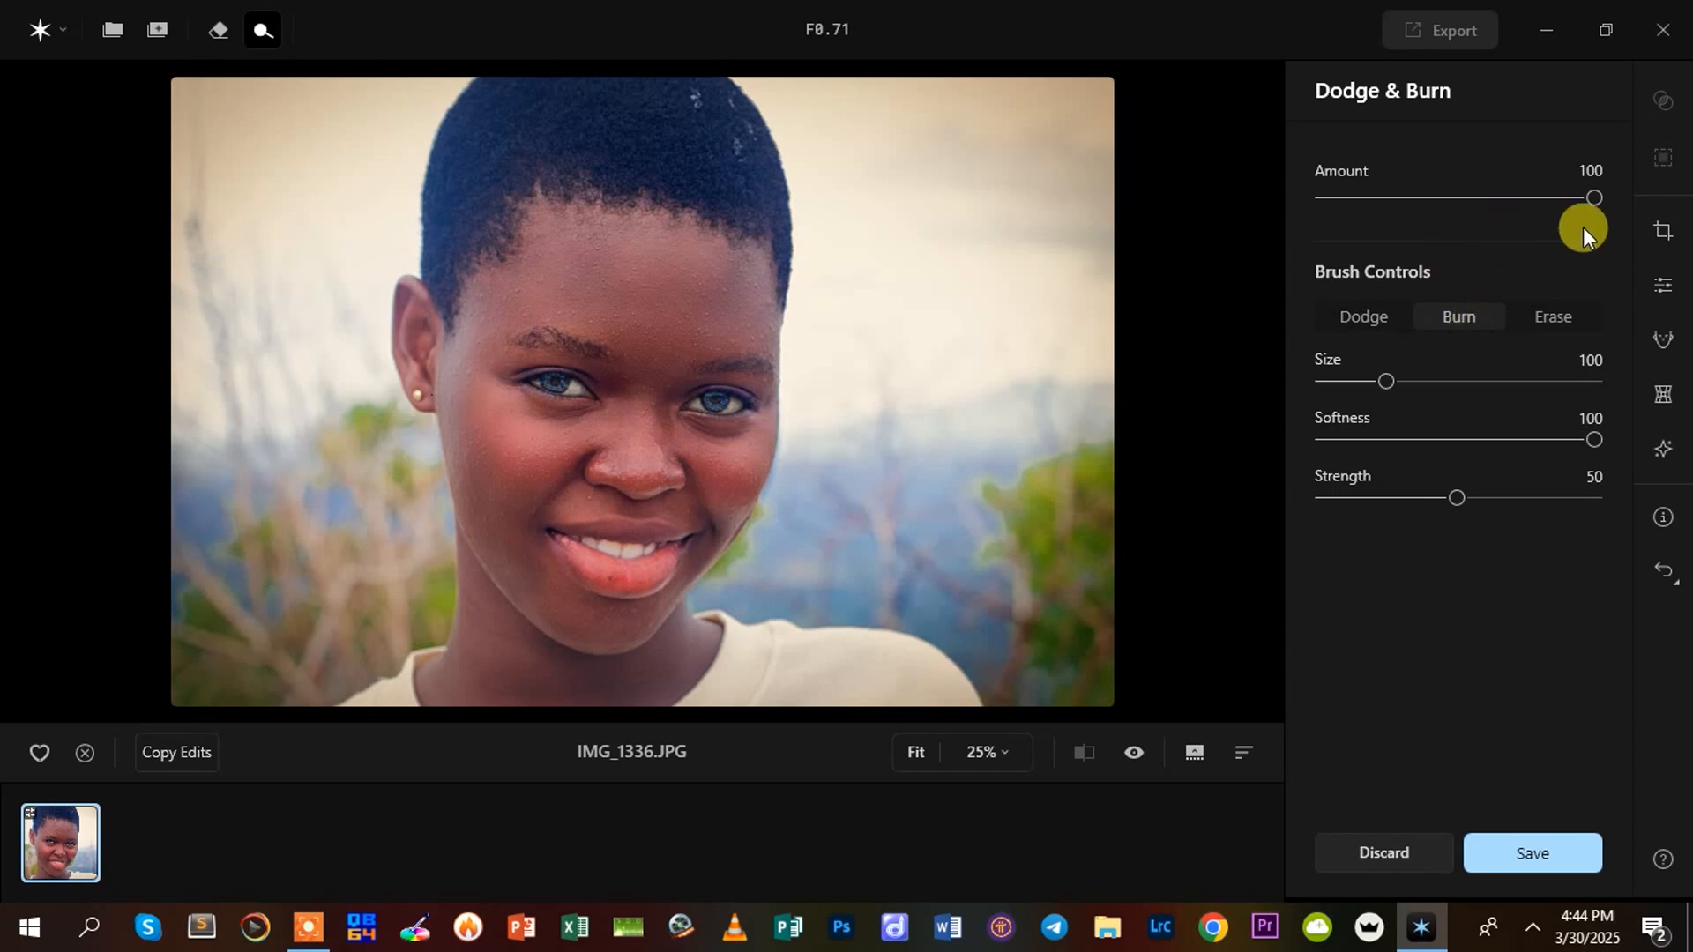
{"action": "left_click_drag", "start_coordinate": [1587, 199], "coordinate": [1326, 254]}
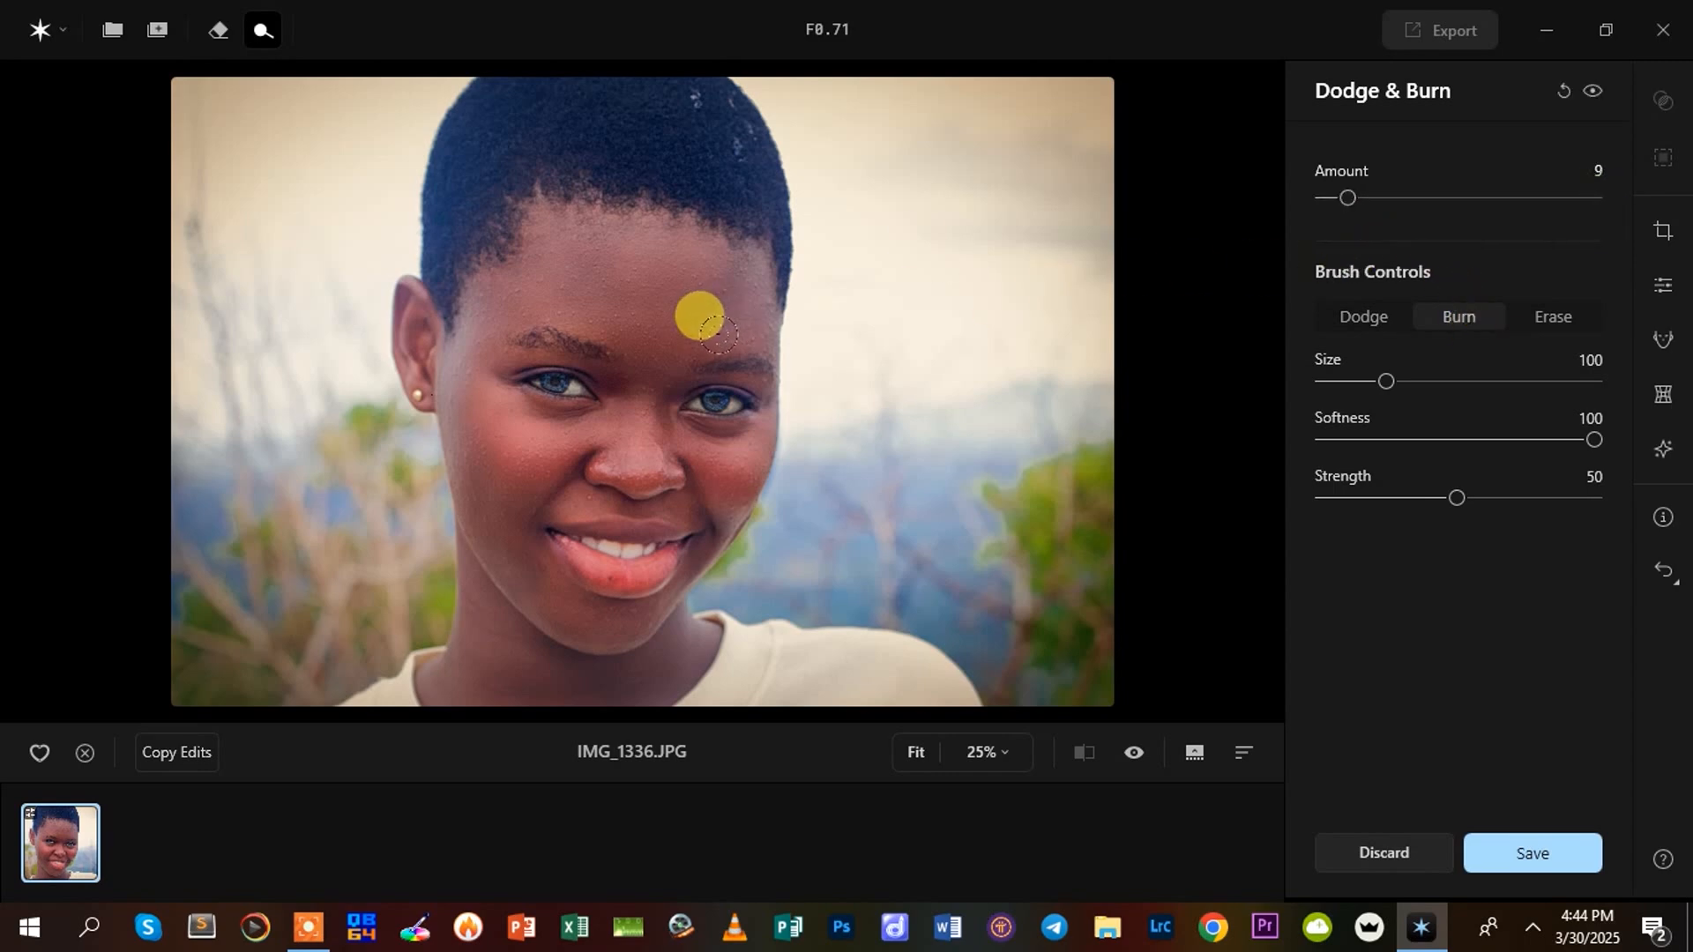
{"action": "key", "text": "bracketleft"}
{"action": "key", "text": "bracketleft"}
{"action": "key", "text": "bracketleft"}
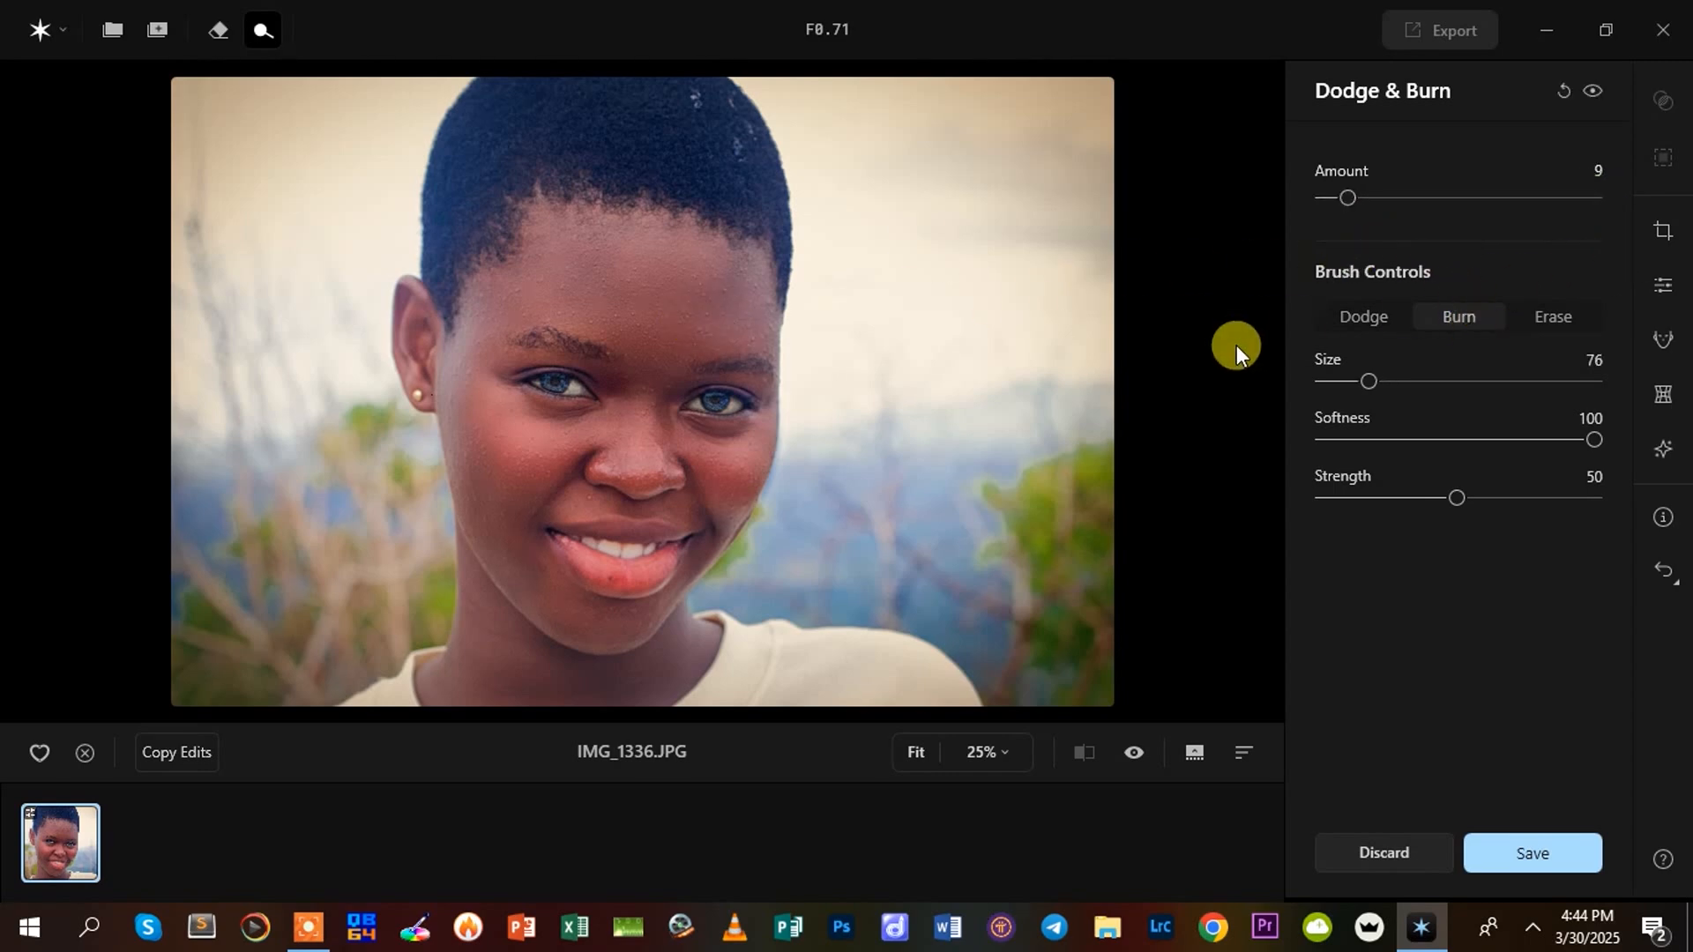
{"action": "key", "text": "bracketleft"}
{"action": "key", "text": "bracketleft"}
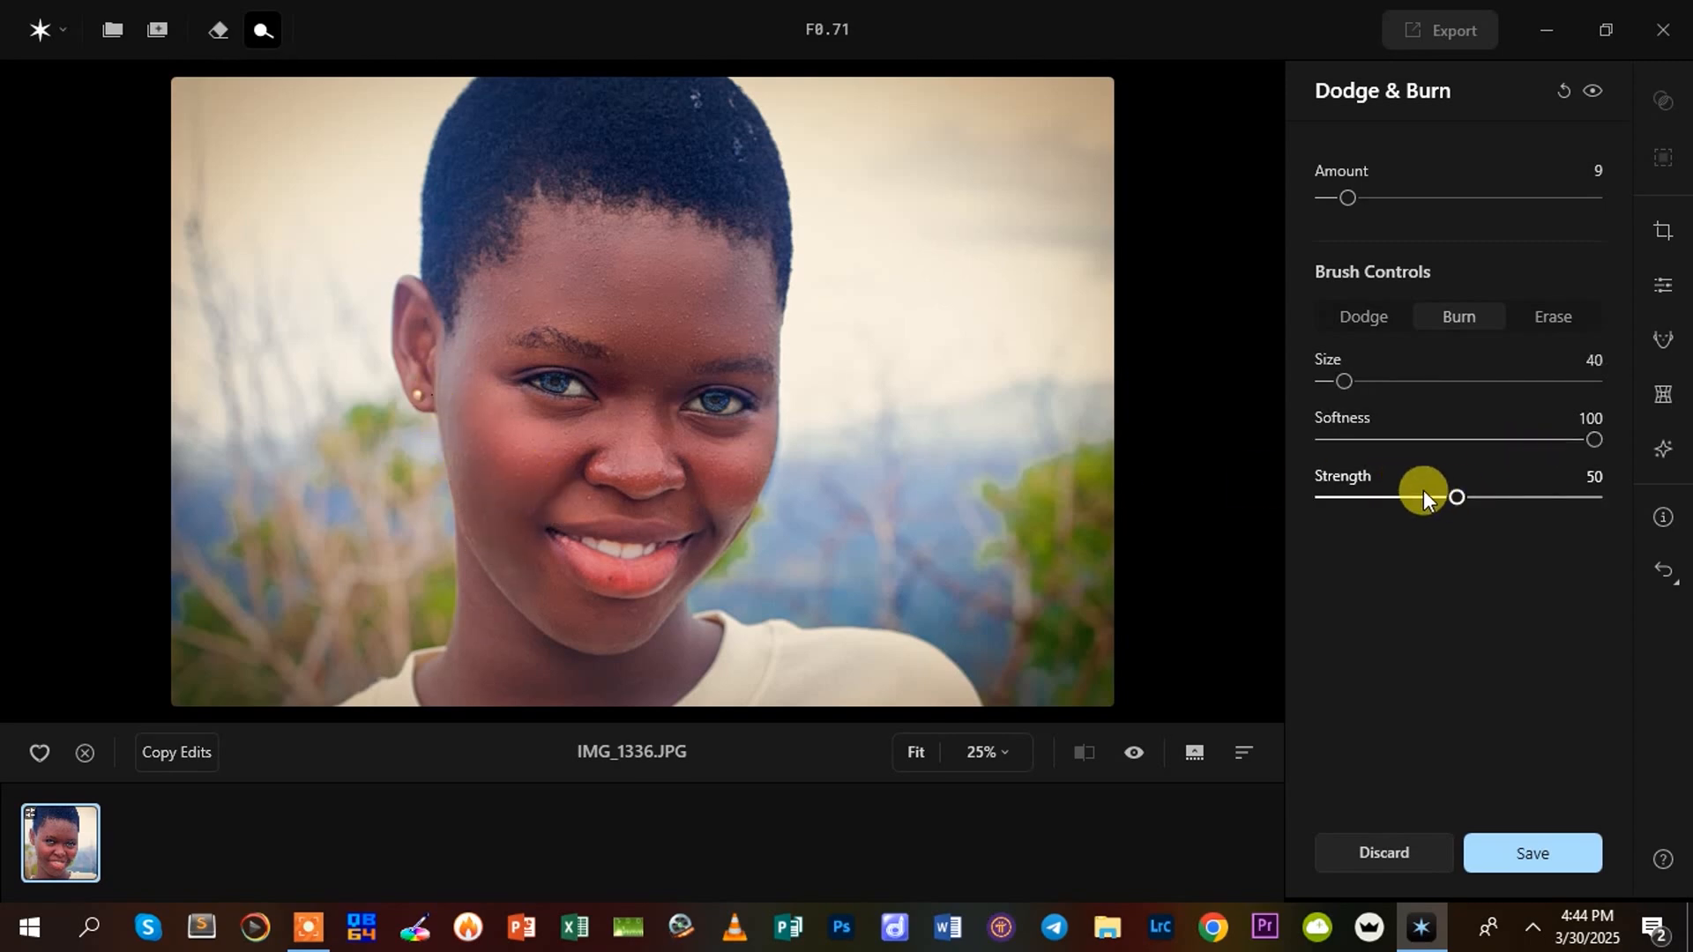
{"action": "left_click_drag", "start_coordinate": [1453, 490], "coordinate": [1372, 499]}
Burn the contours around the mouth, jaw and hairline, varying the brush Size between 52 and 16
{"action": "scroll", "coordinate": [448, 376], "scroll_direction": "up", "scroll_amount": 1}
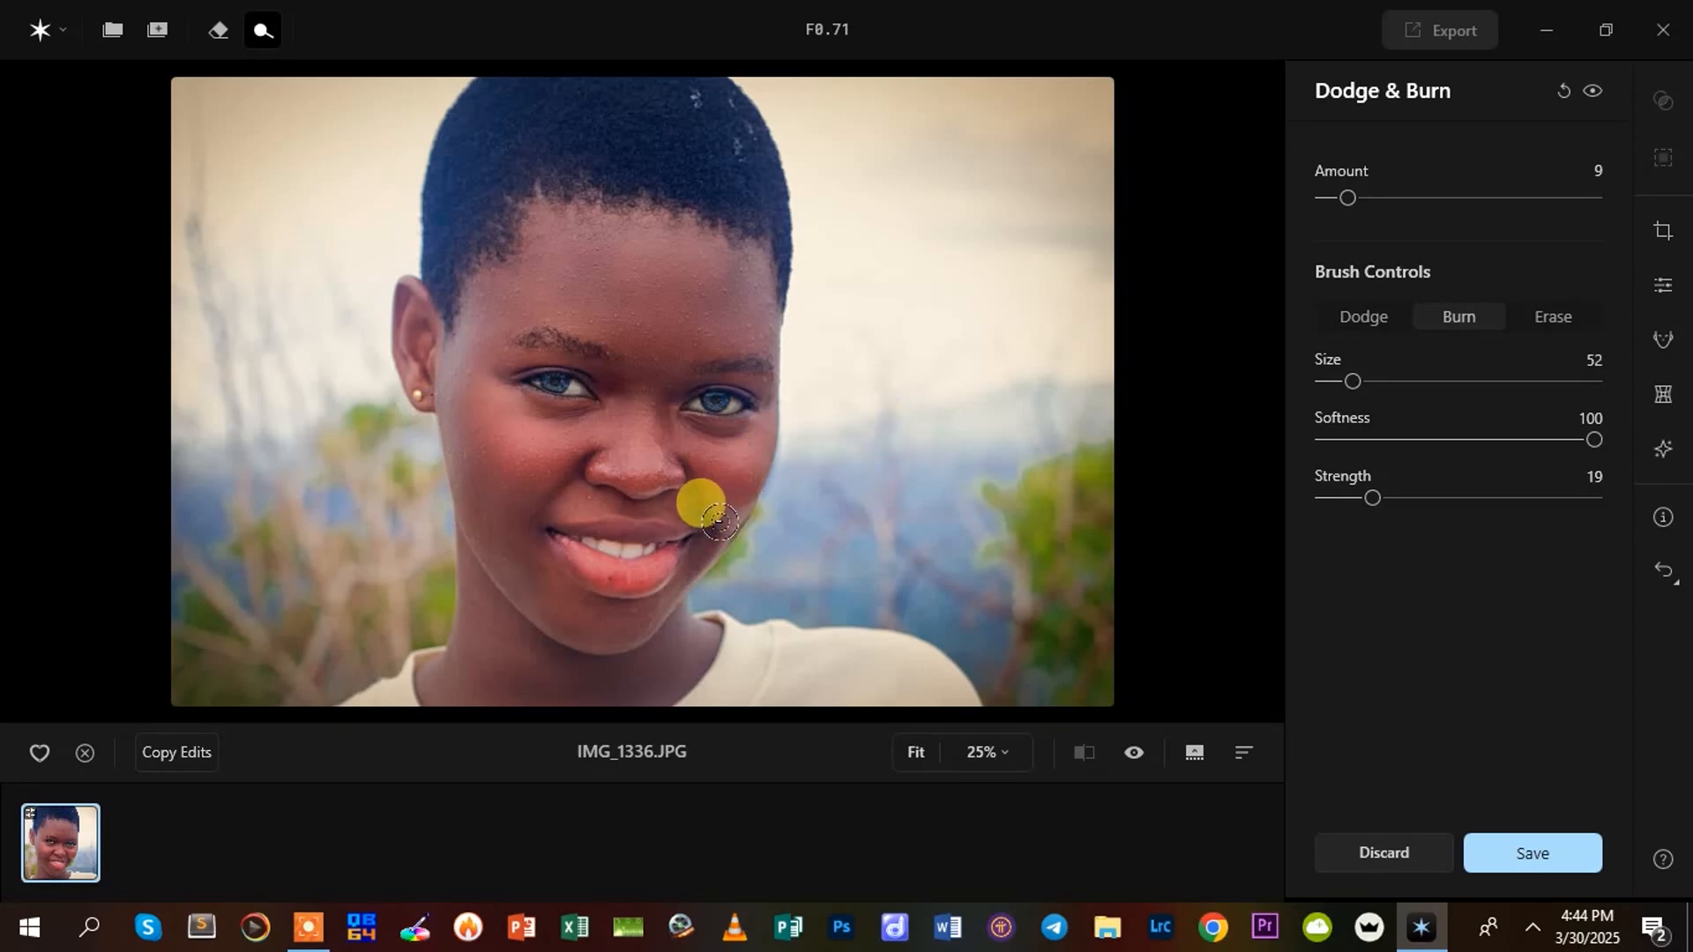
{"action": "scroll", "coordinate": [719, 521], "scroll_direction": "down", "scroll_amount": 3}
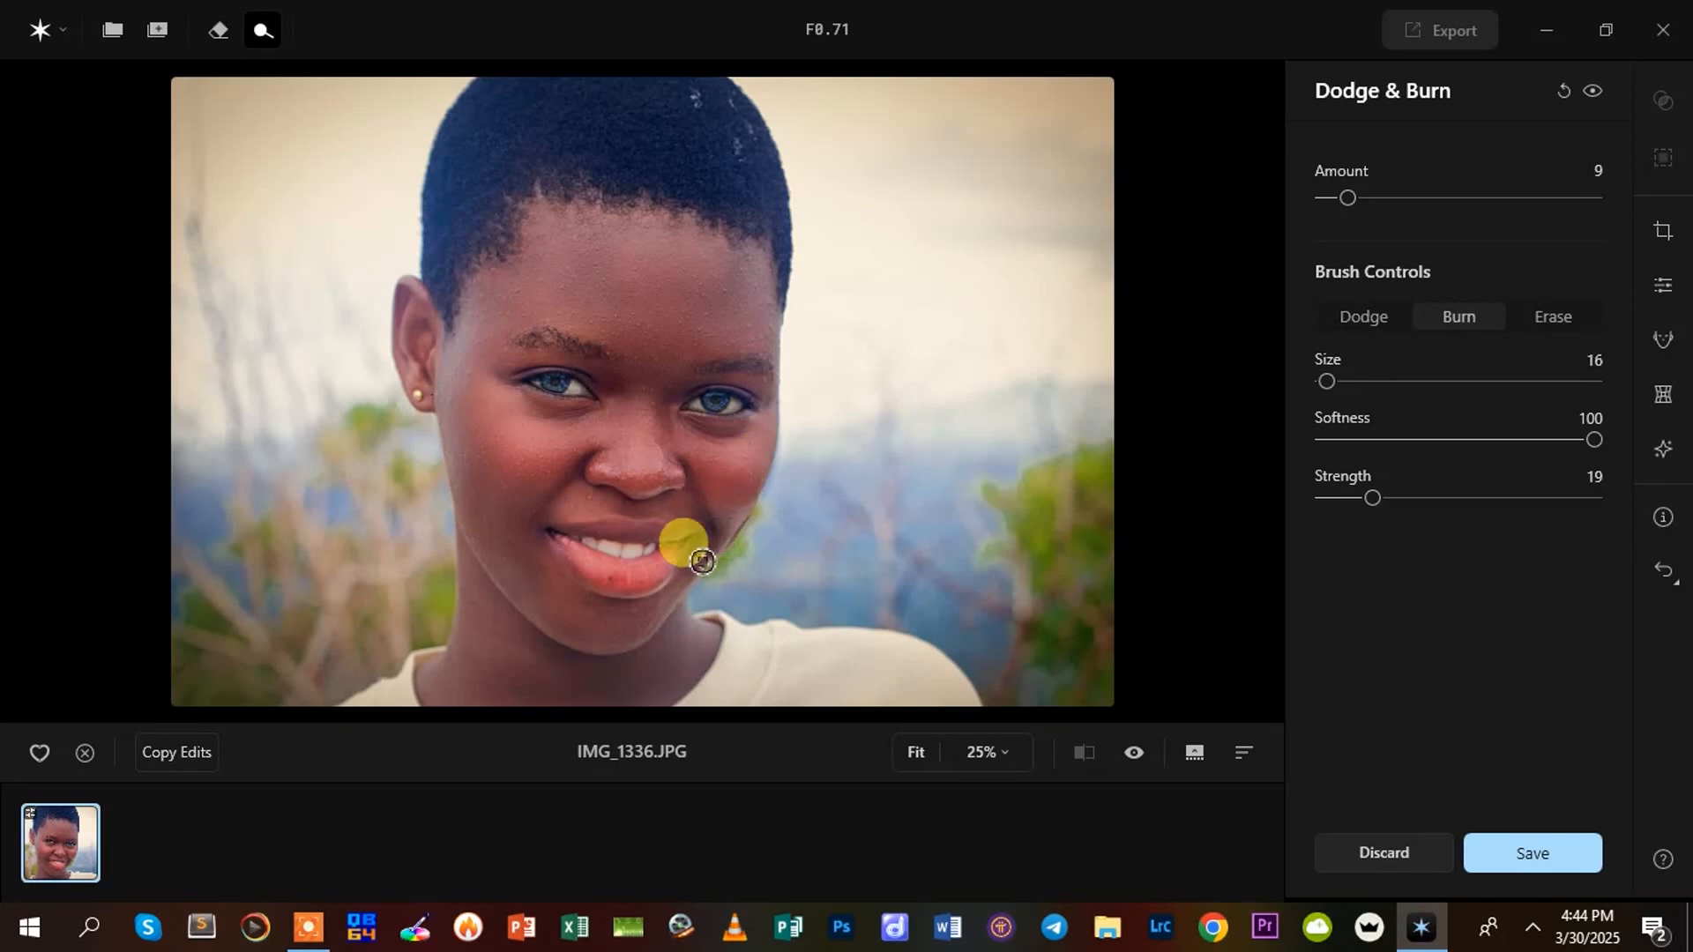
{"action": "scroll", "coordinate": [737, 291], "scroll_direction": "up", "scroll_amount": 2}
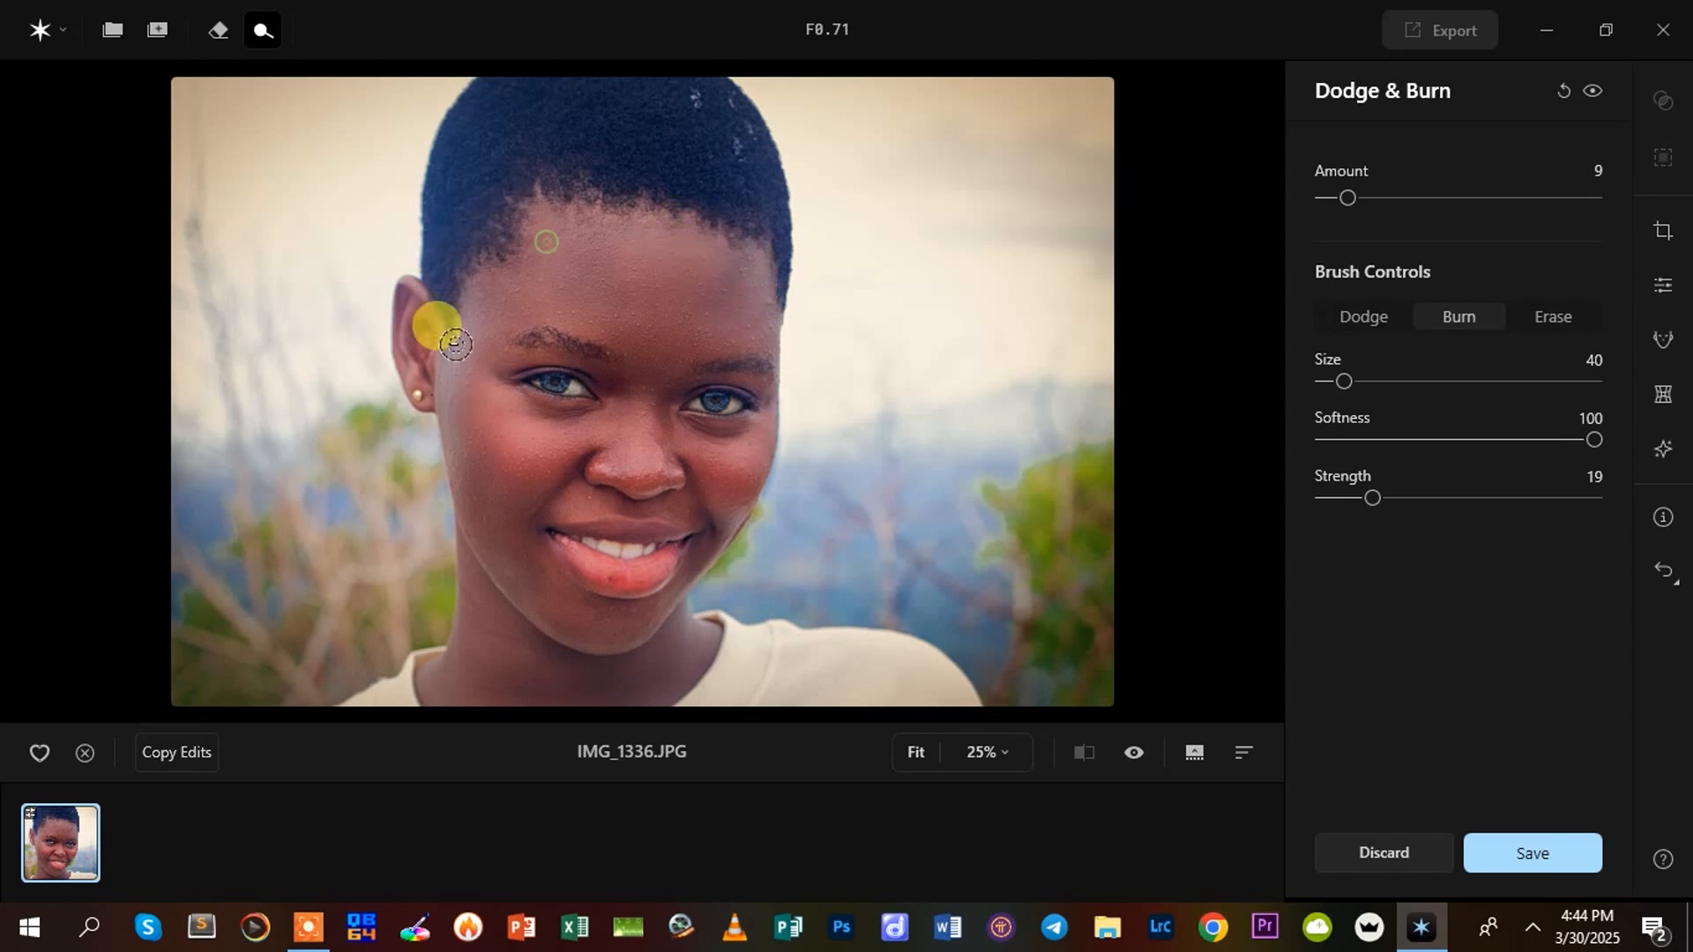
{"action": "scroll", "coordinate": [599, 400], "scroll_direction": "down", "scroll_amount": 3}
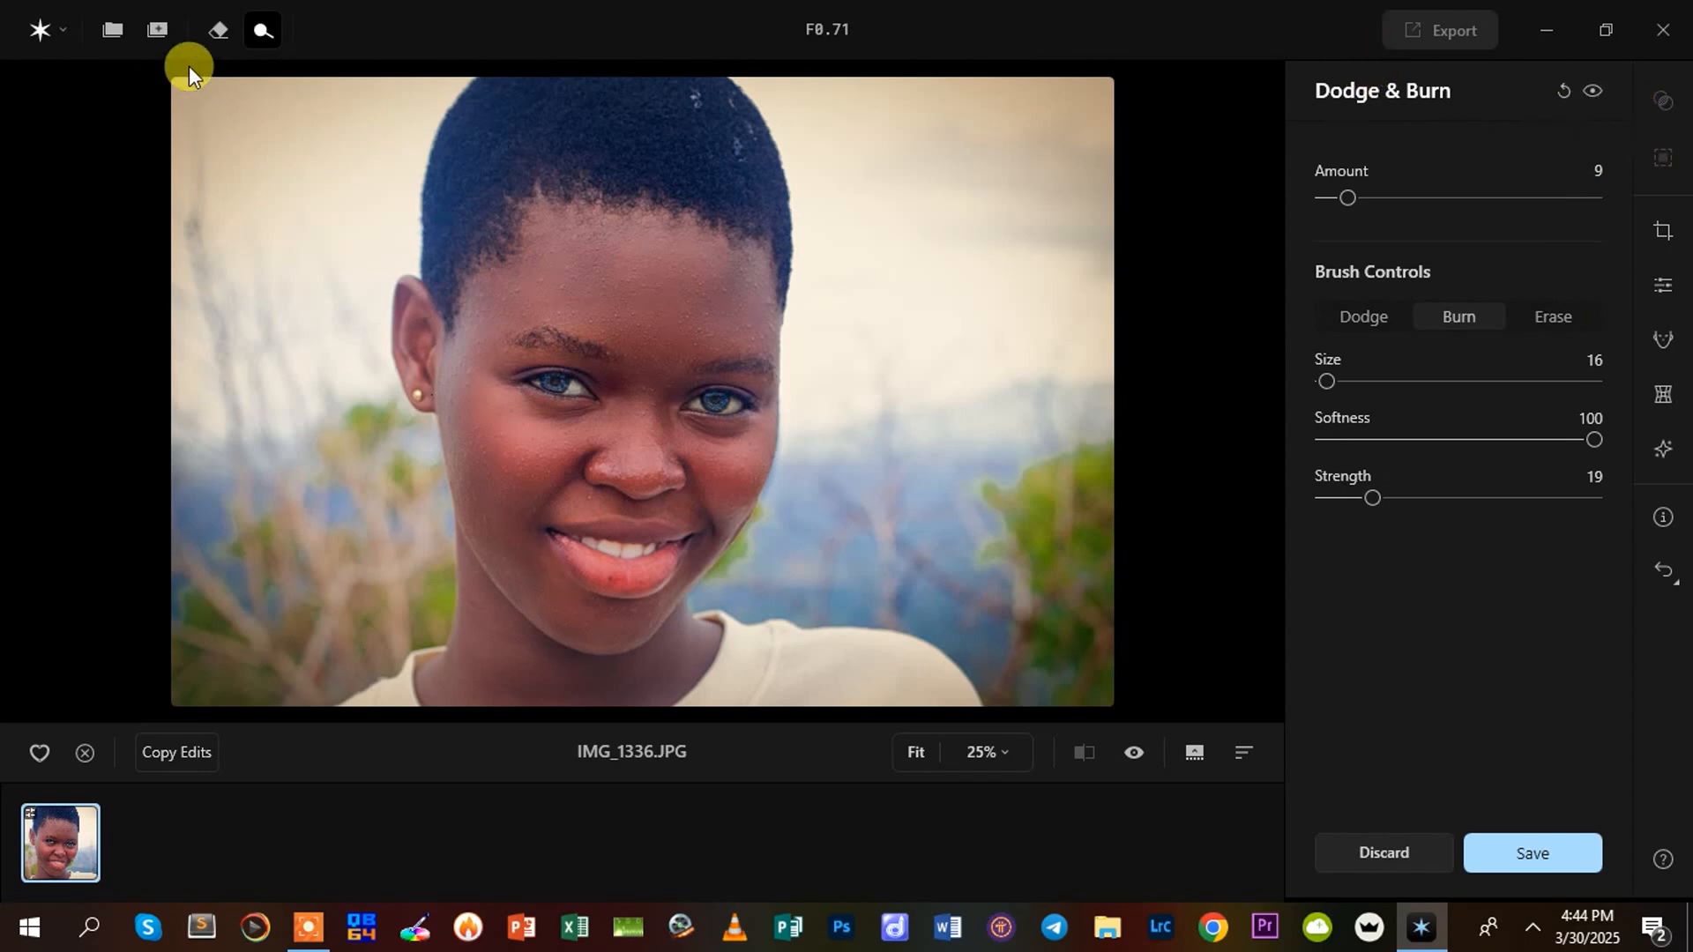
Try the Erase tool at Size 20 on a spot near the hairline and inspect the forehead and hair
{"action": "left_click", "coordinate": [213, 34]}
{"action": "scroll", "coordinate": [710, 232], "scroll_direction": "up", "scroll_amount": 3}
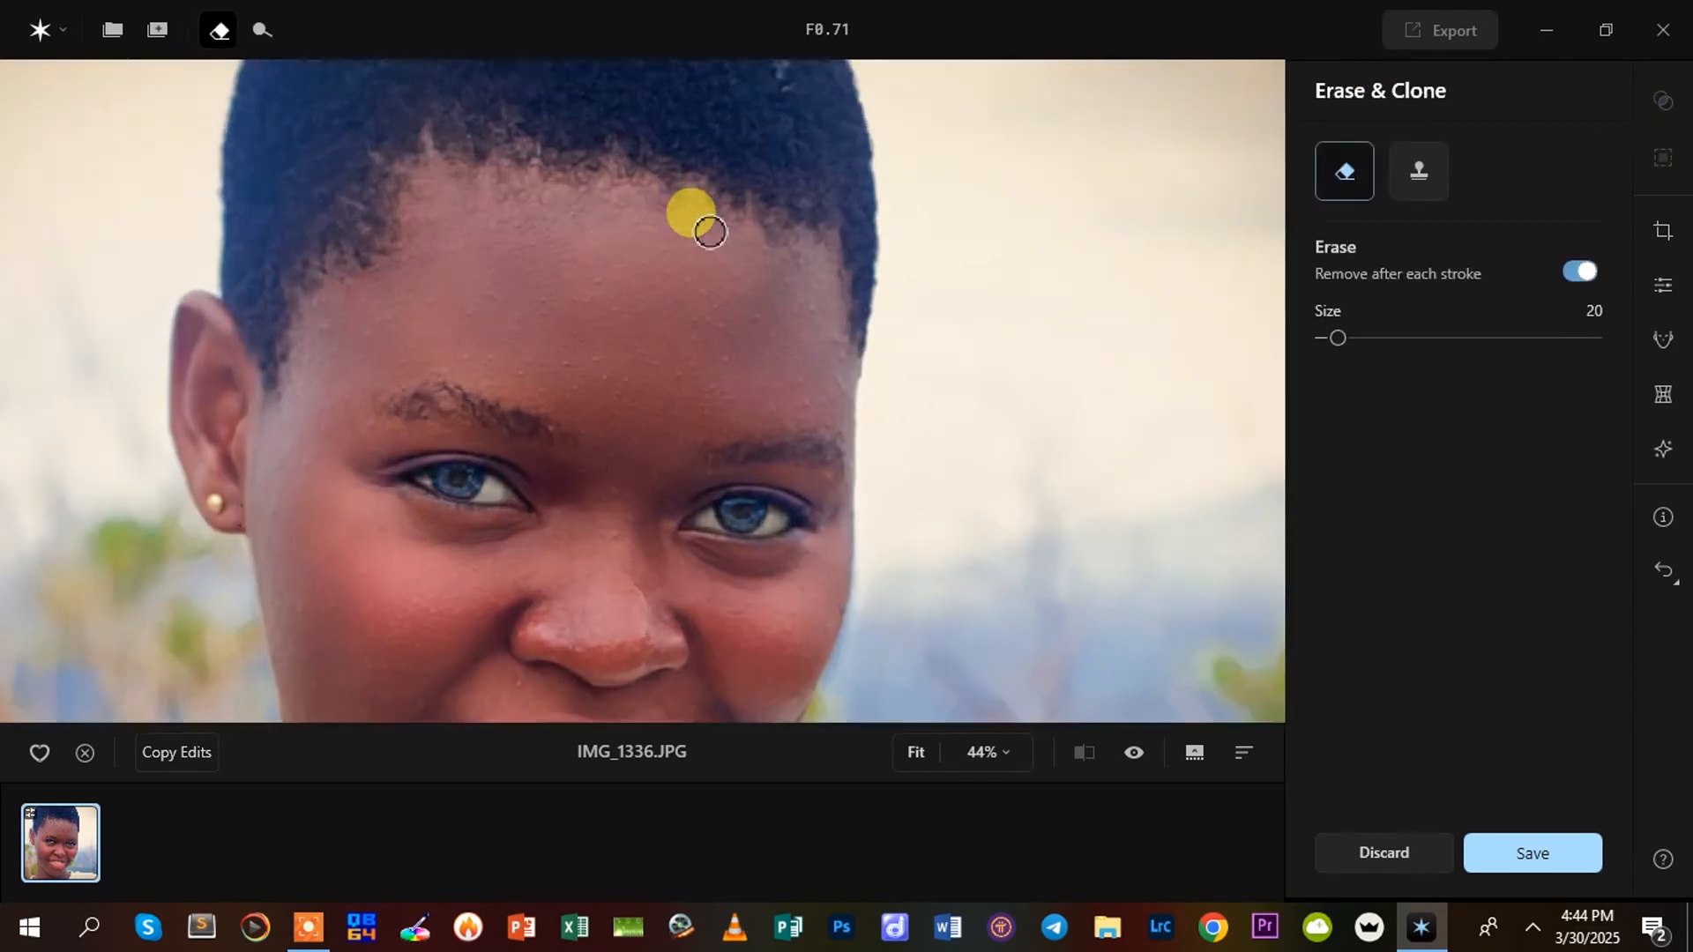
{"action": "scroll", "coordinate": [710, 232], "scroll_direction": "up", "scroll_amount": 1}
{"action": "left_click", "coordinate": [703, 185]}
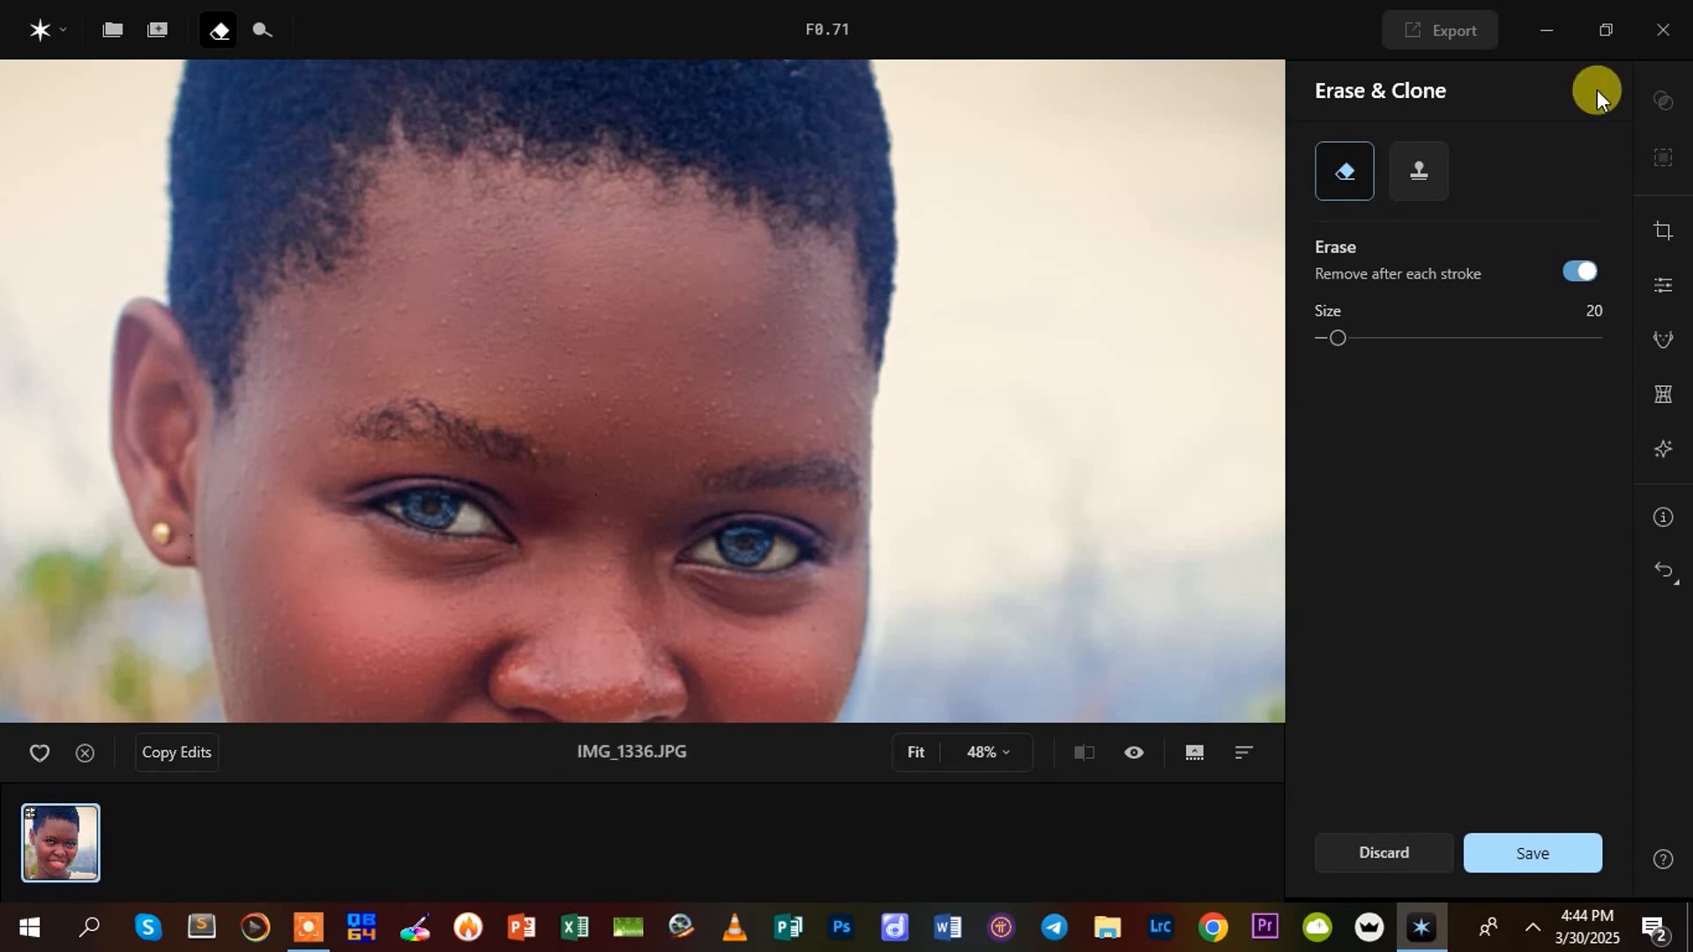
{"action": "scroll", "coordinate": [669, 402], "scroll_direction": "up", "scroll_amount": 2}
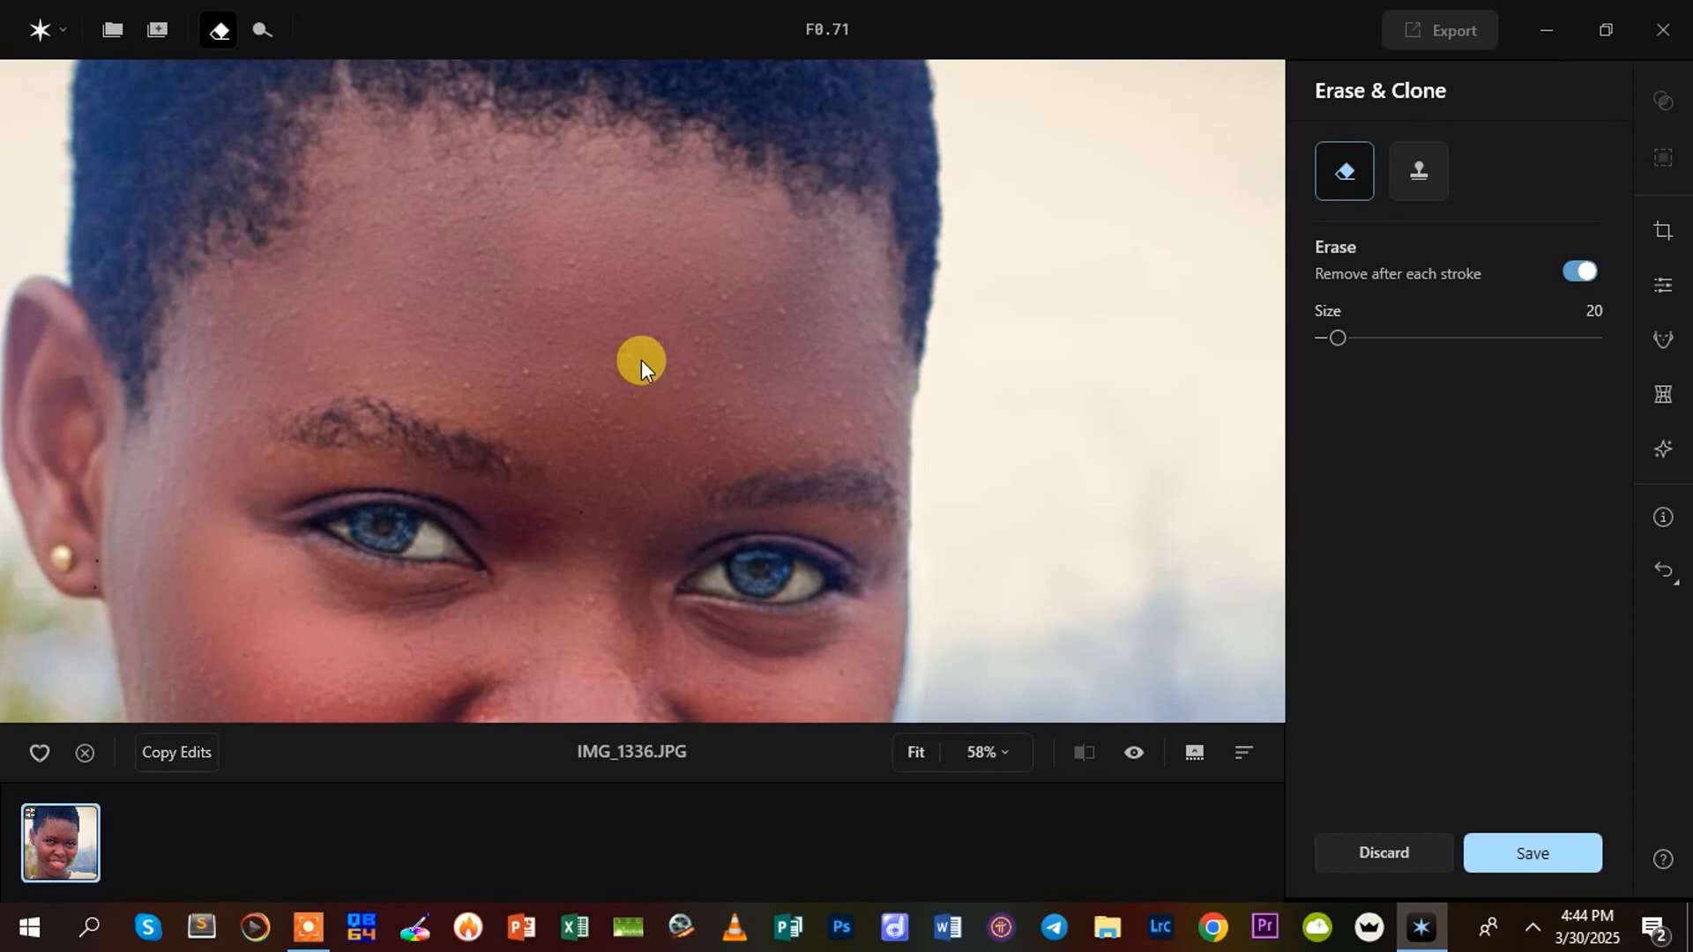
{"action": "scroll", "coordinate": [642, 360], "scroll_direction": "down", "scroll_amount": 4}
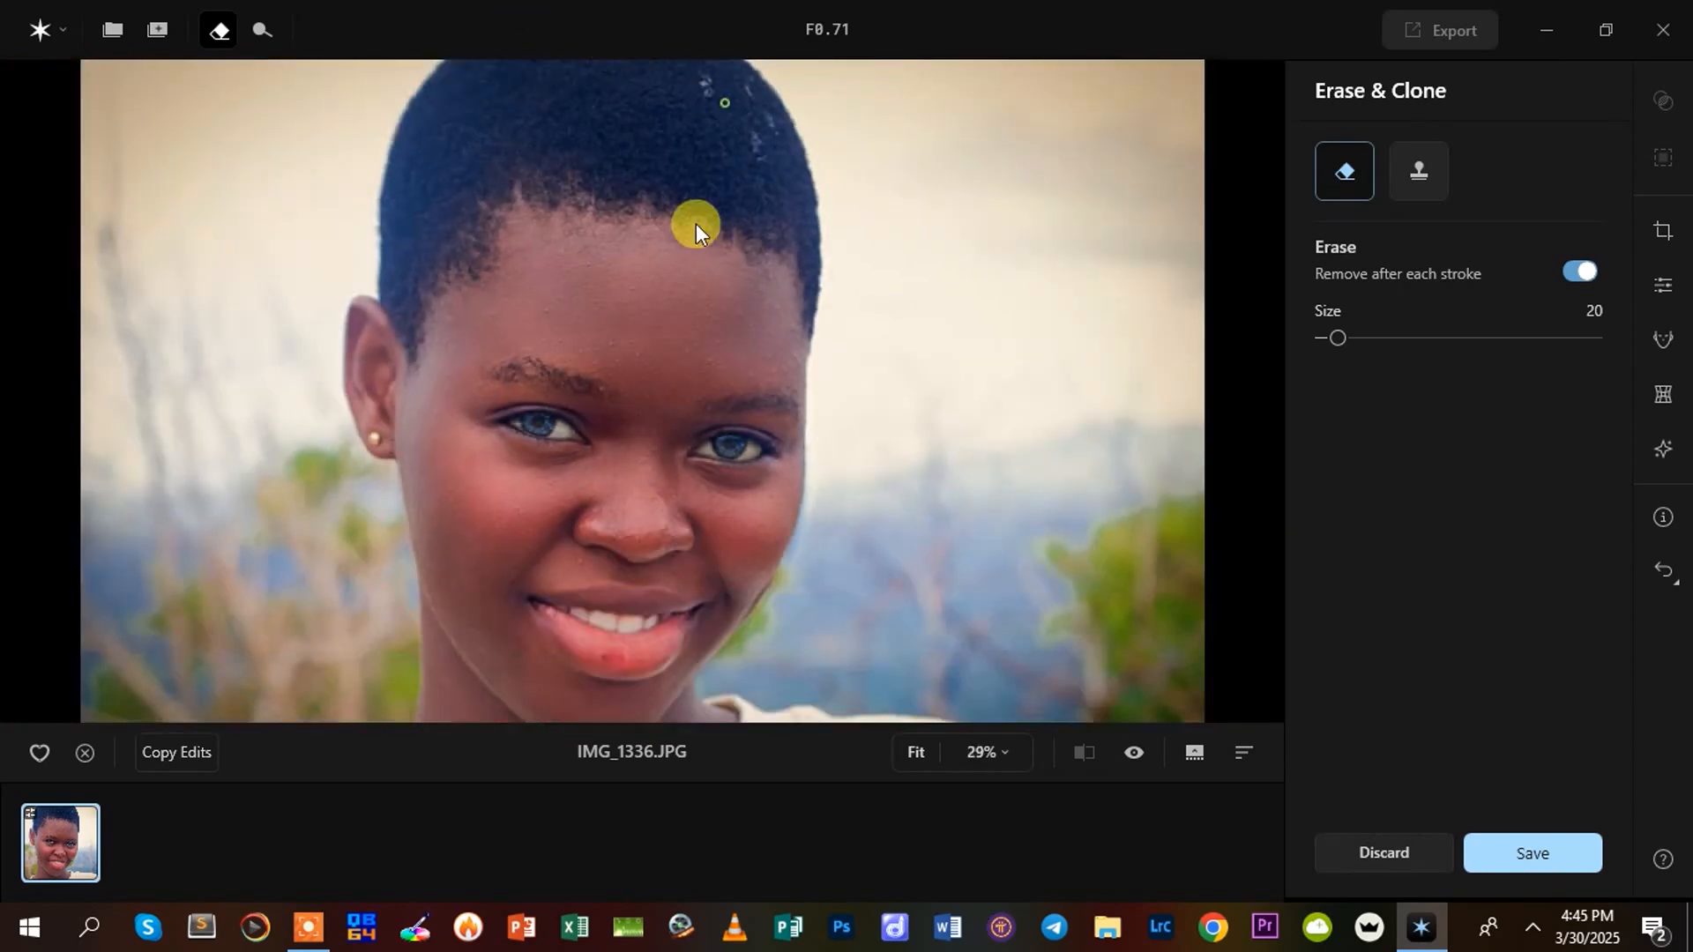
{"action": "scroll", "coordinate": [679, 167], "scroll_direction": "up", "scroll_amount": 2}
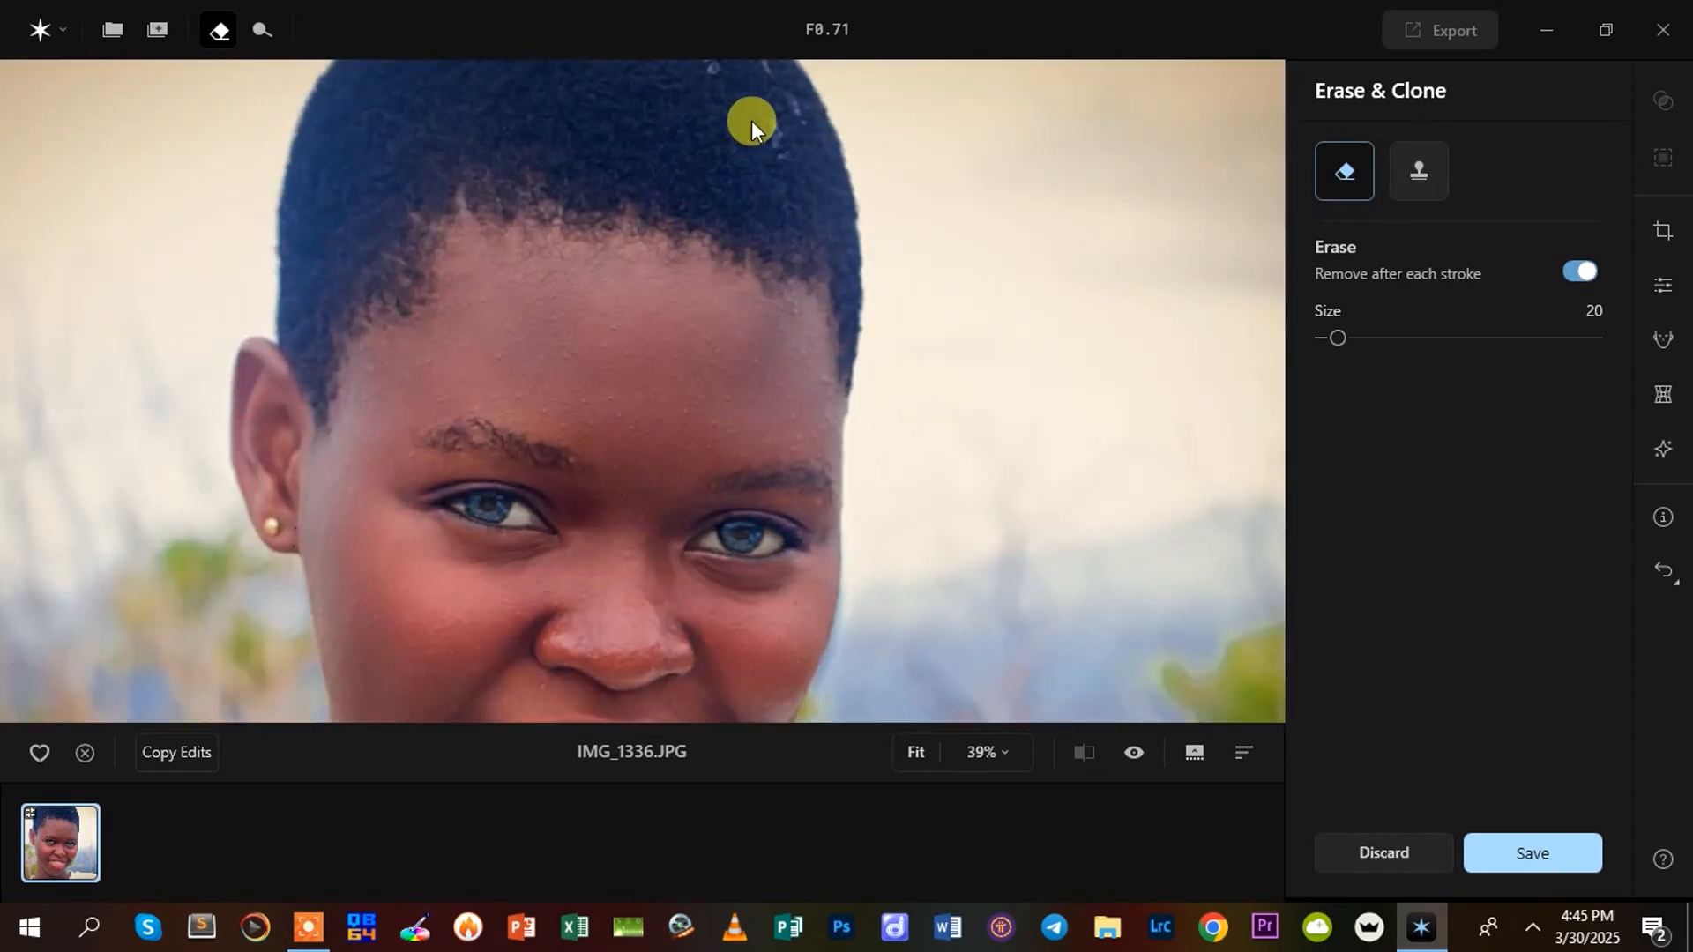
{"action": "scroll", "coordinate": [706, 217], "scroll_direction": "down", "scroll_amount": 2}
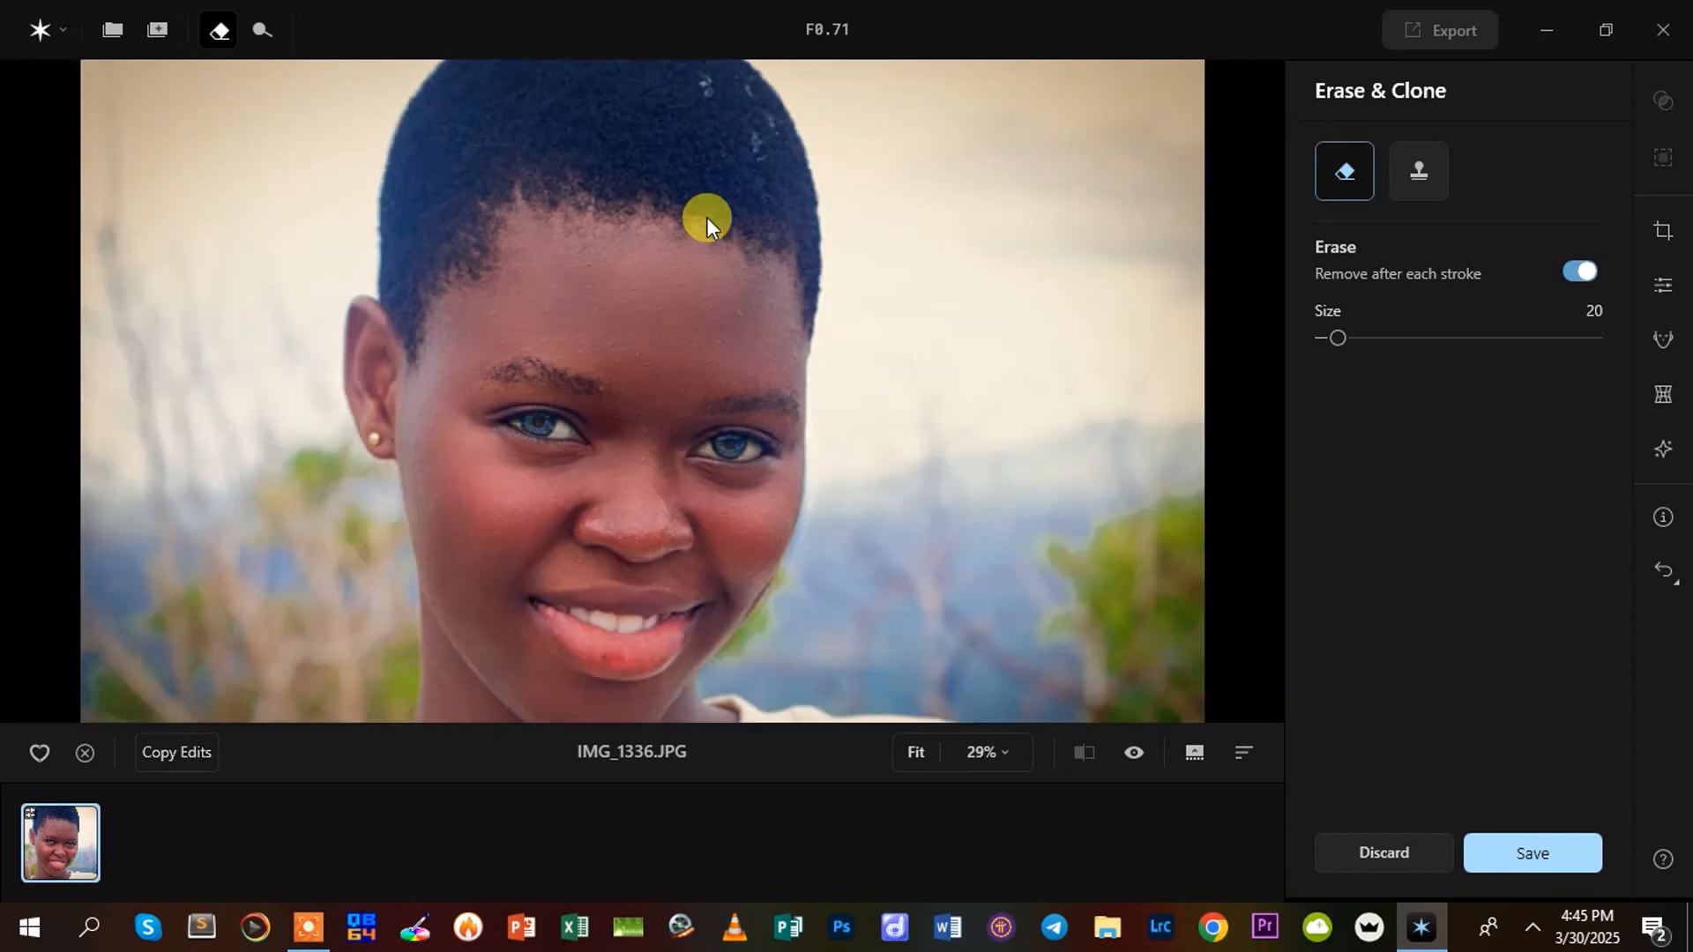
Compare the Erase and Clone brush options, and discard the Erase & Clone session
{"action": "left_click", "coordinate": [1417, 170]}
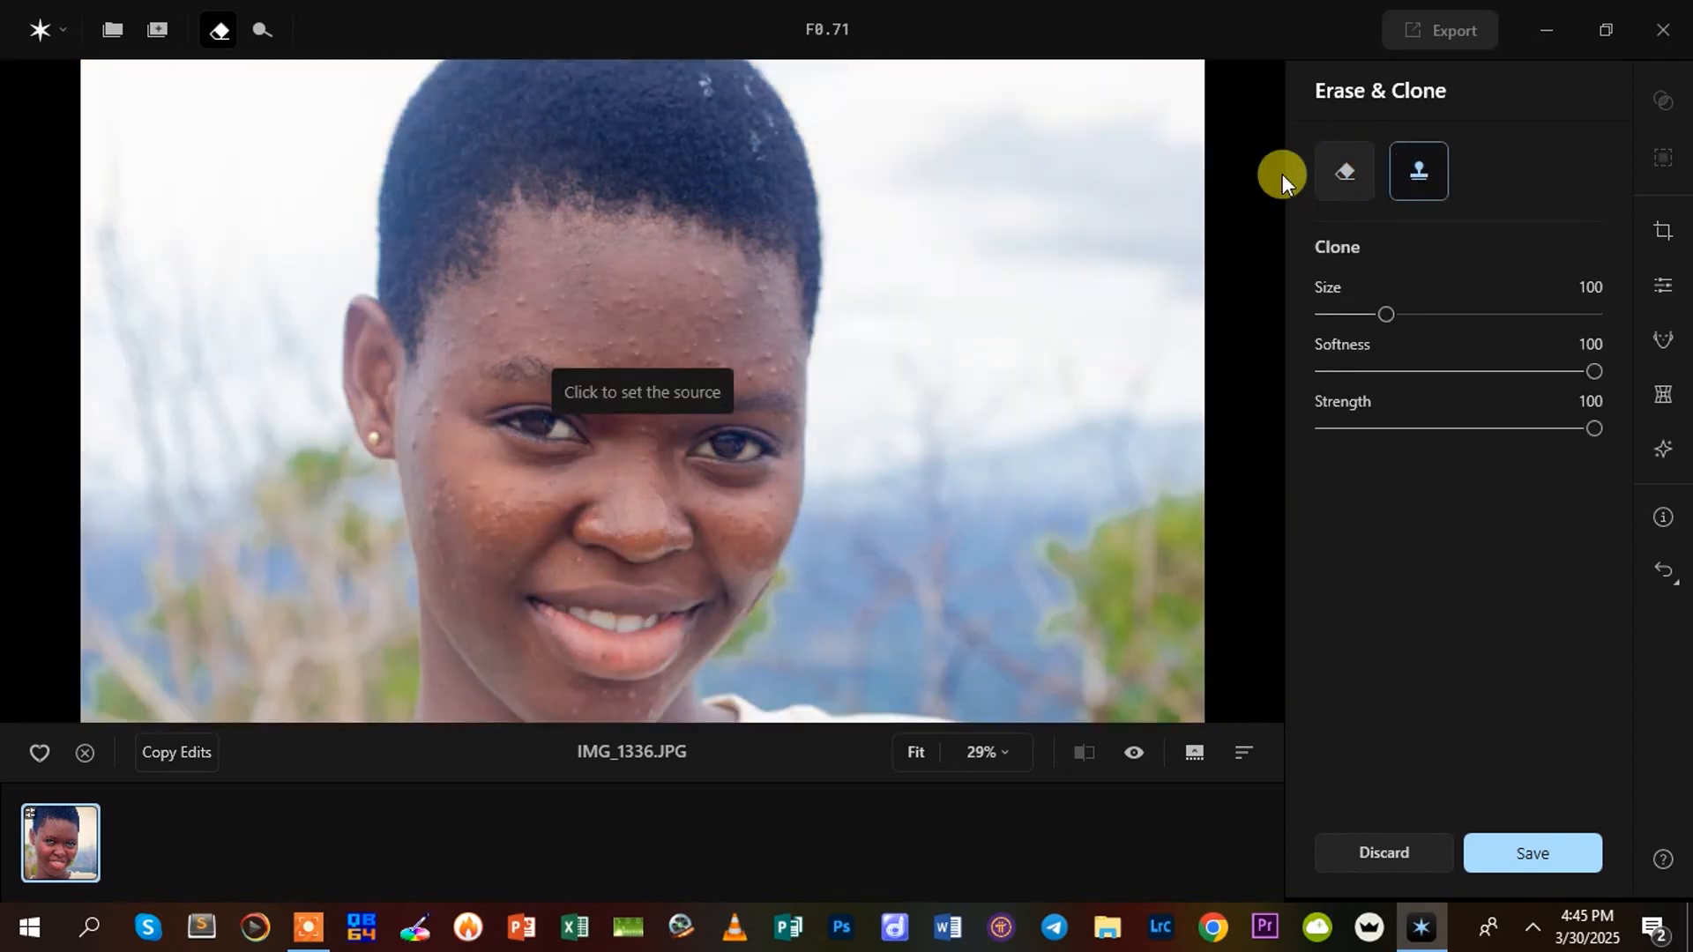
{"action": "left_click", "coordinate": [1349, 160]}
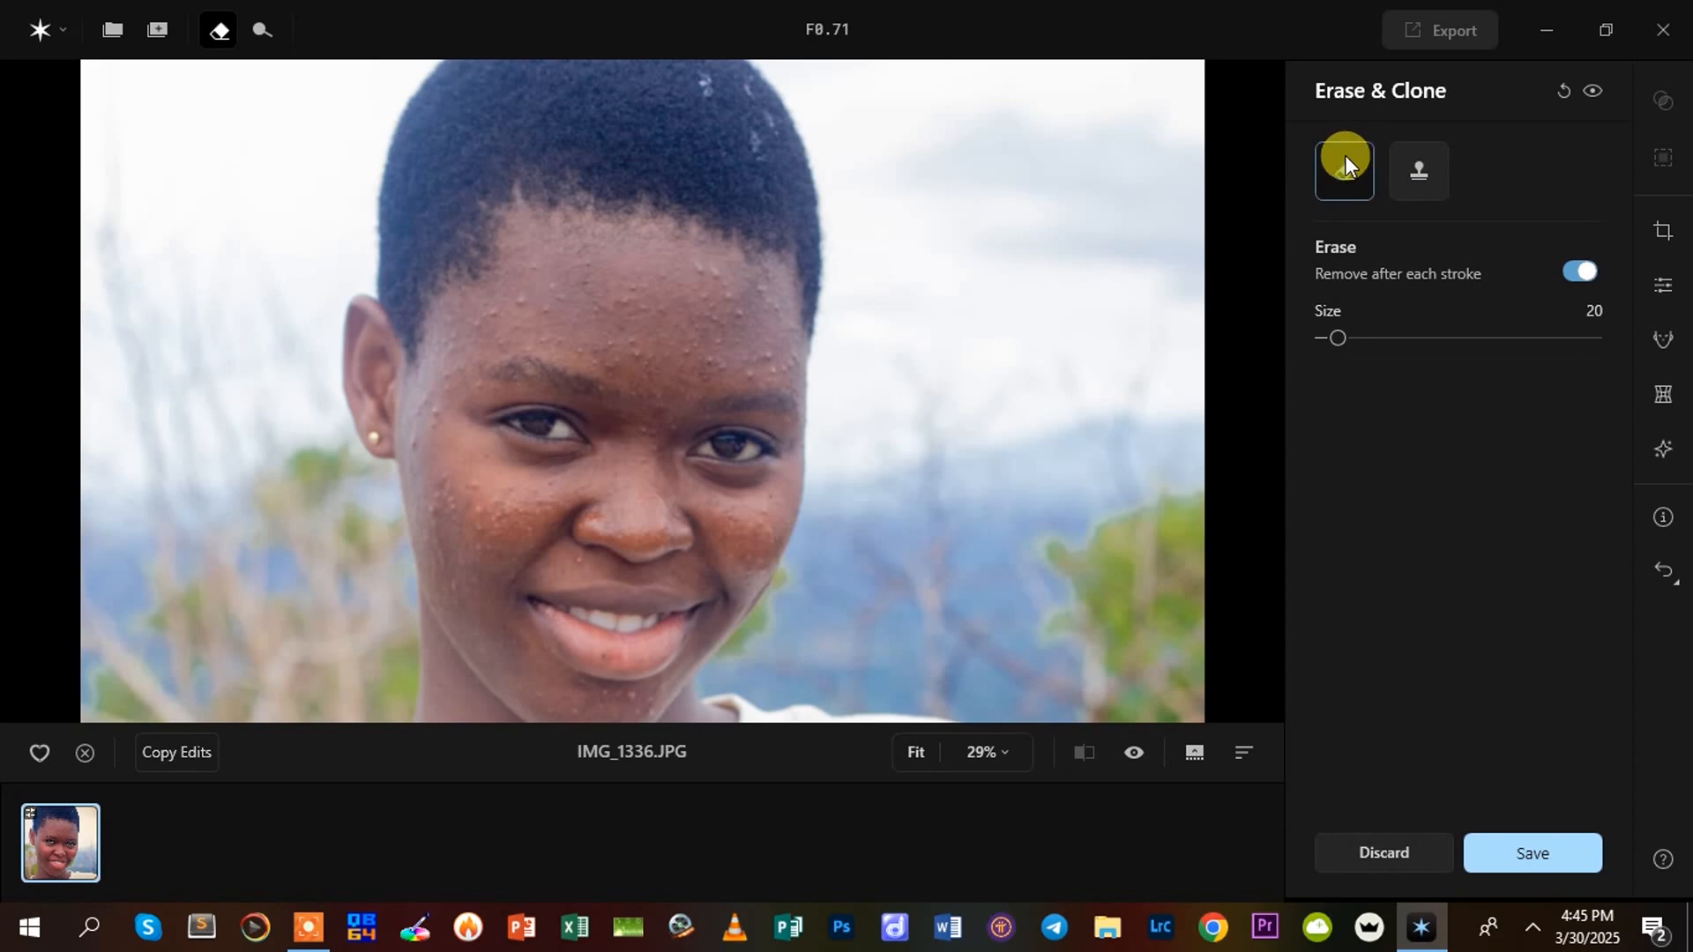
{"action": "left_click", "coordinate": [1420, 161]}
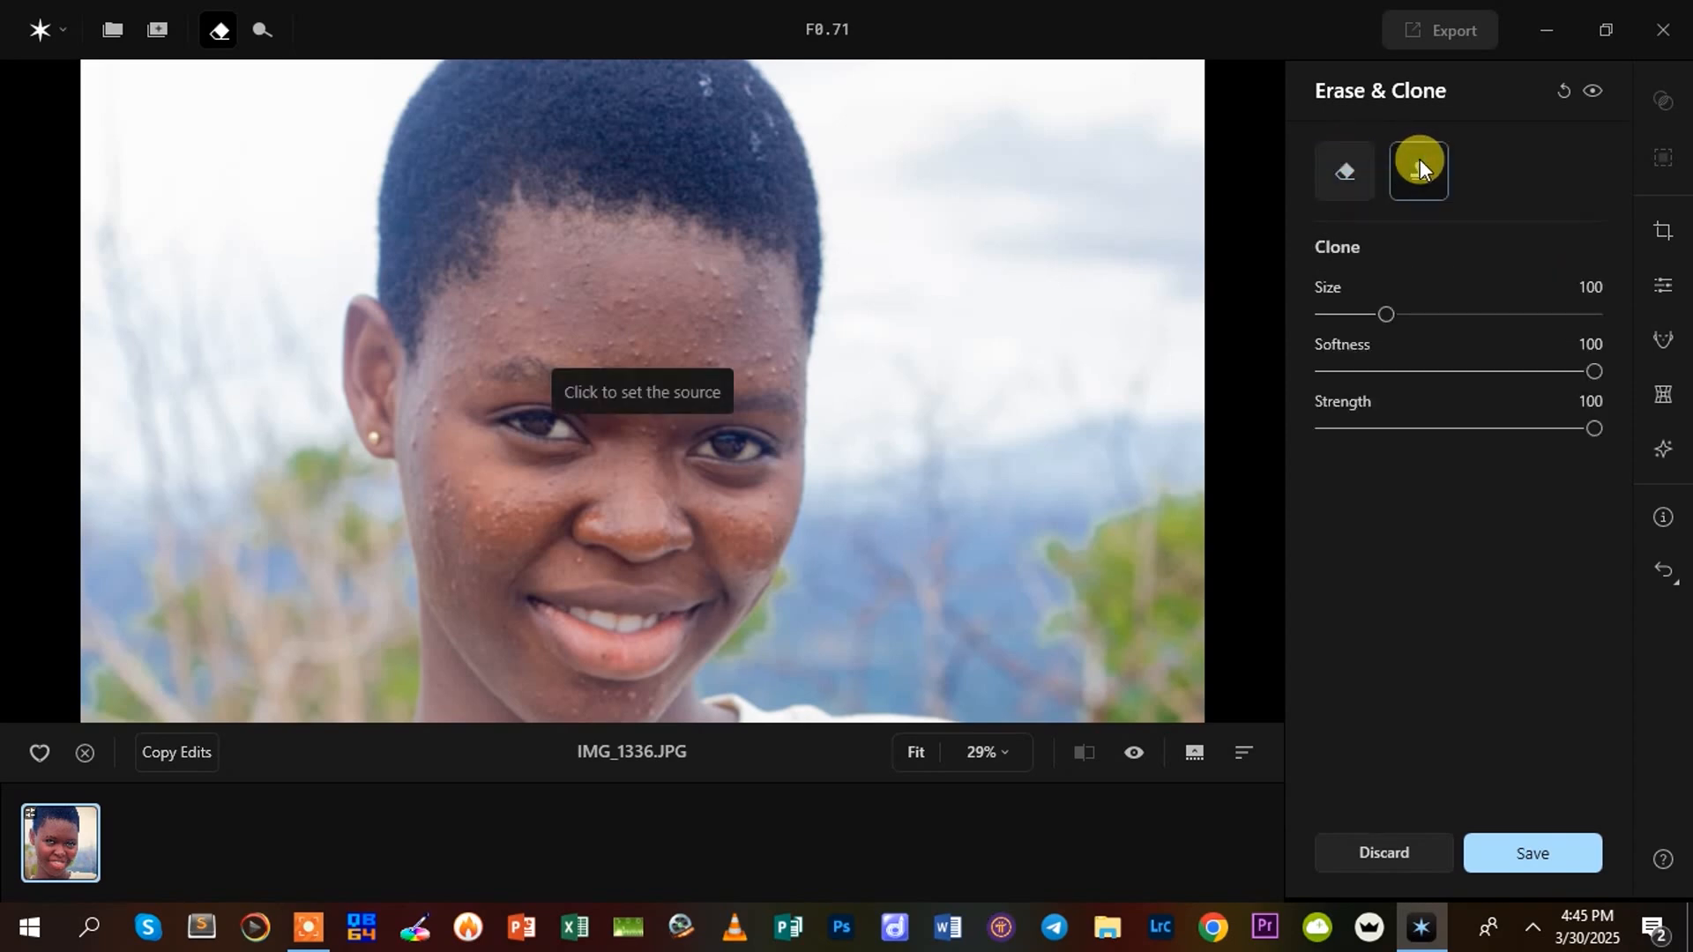
{"action": "left_click", "coordinate": [1352, 178]}
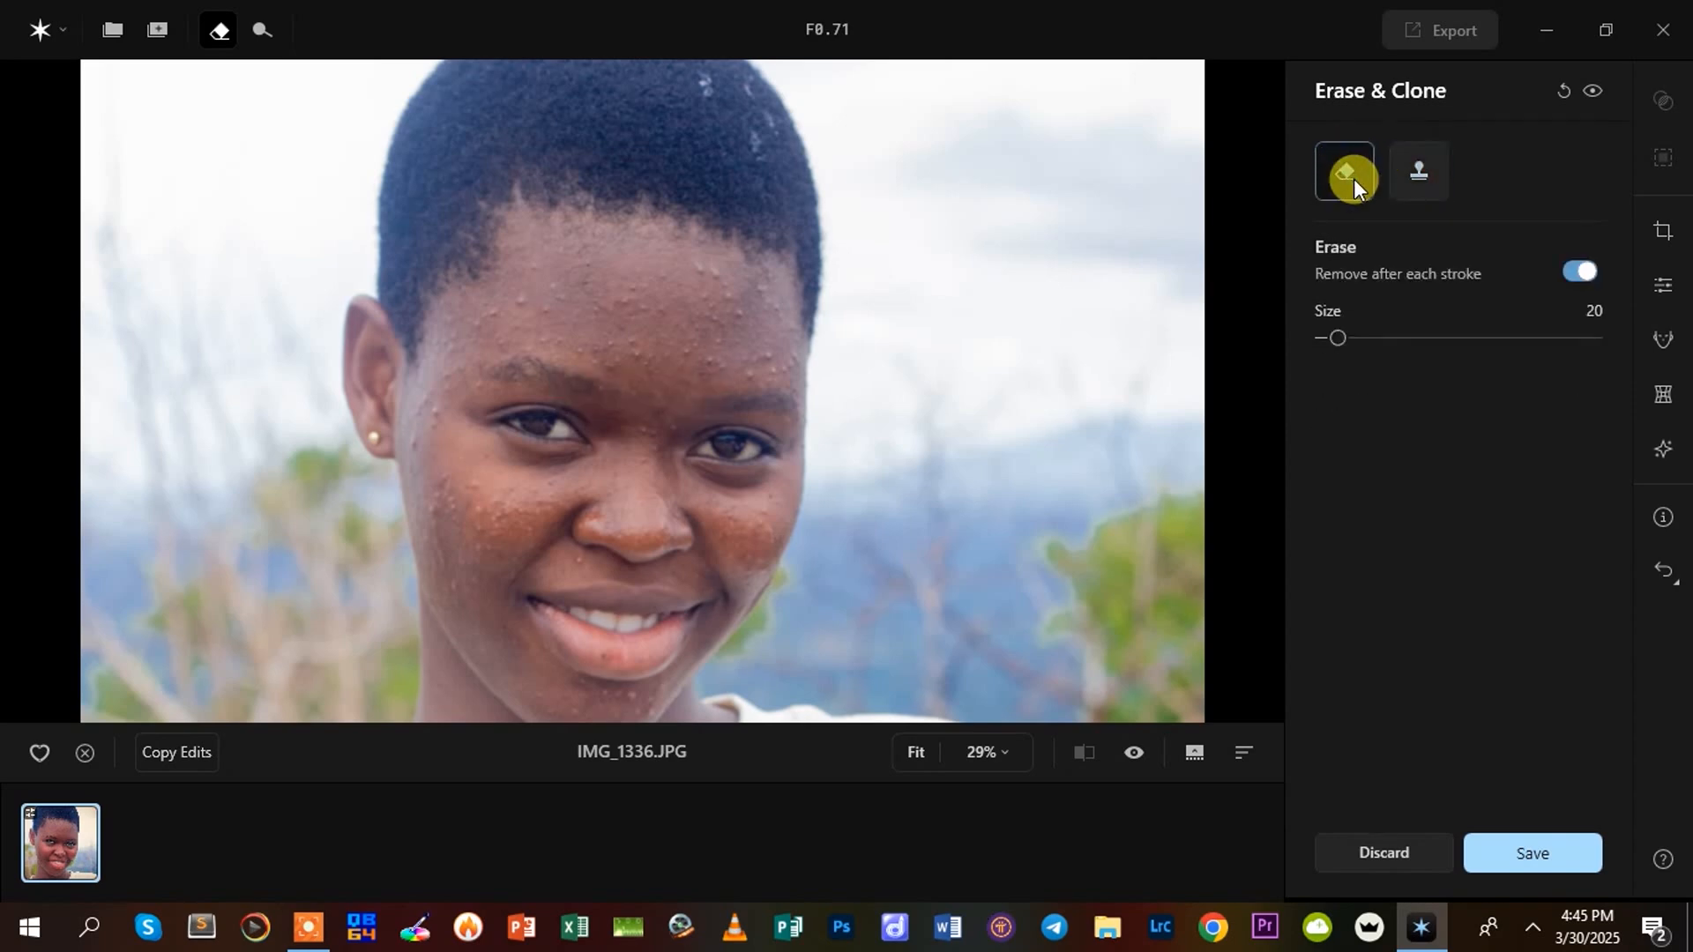
{"action": "left_click", "coordinate": [1393, 173]}
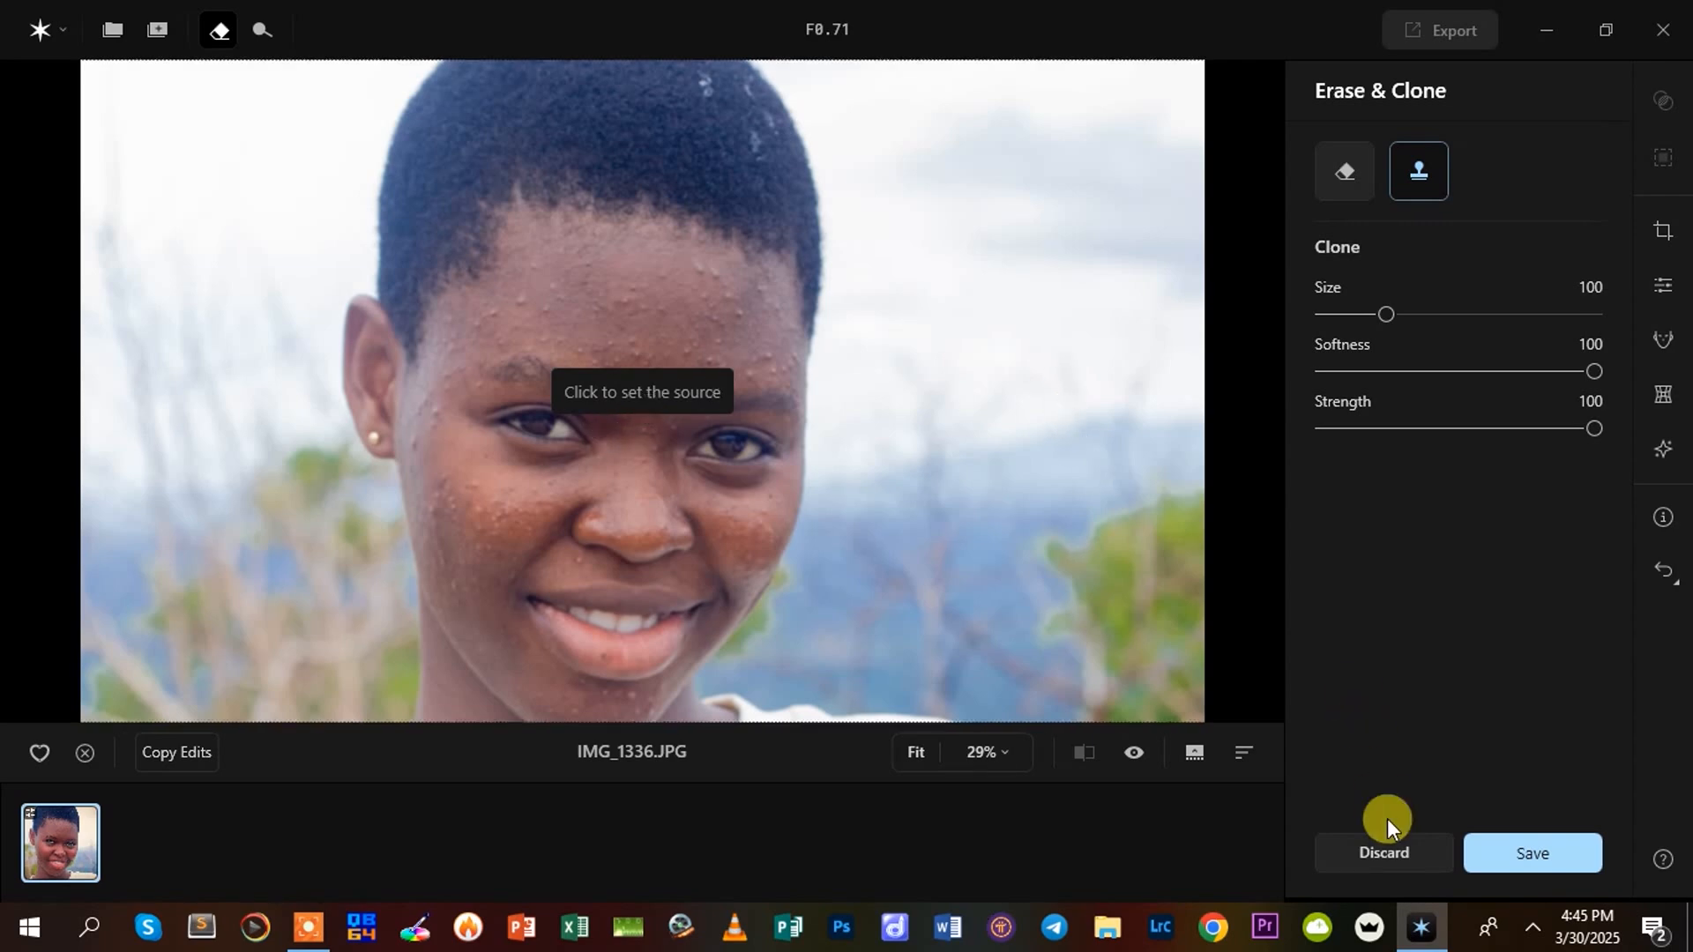
{"action": "left_click", "coordinate": [1385, 851]}
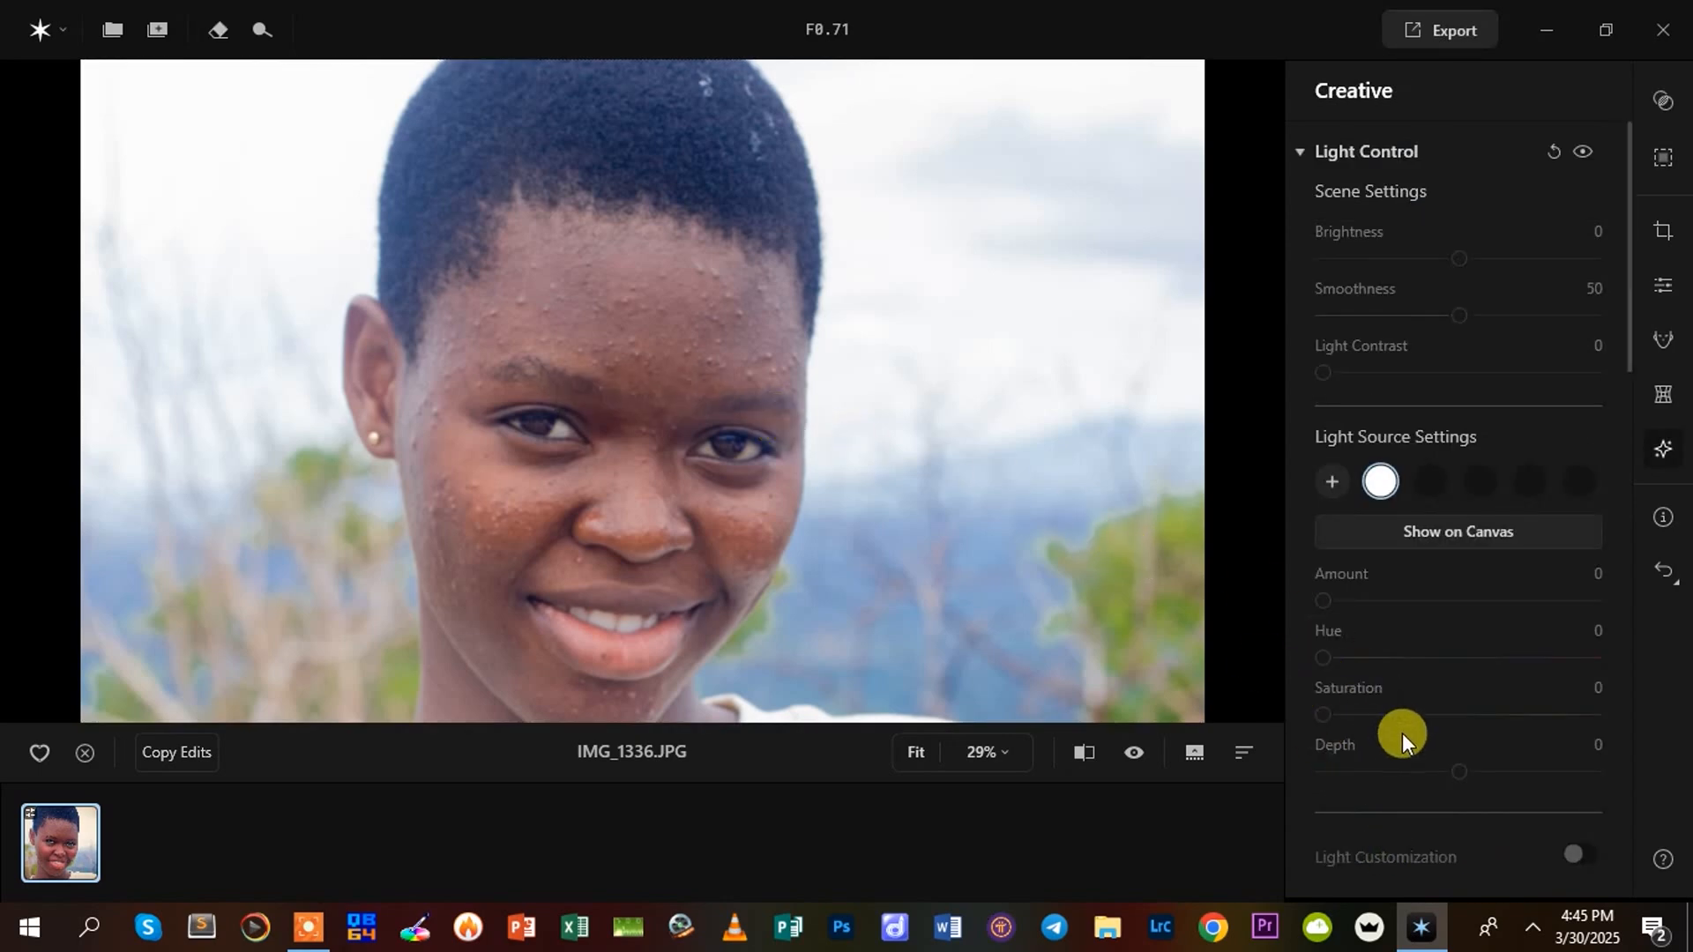
{"action": "scroll", "coordinate": [1457, 295], "scroll_direction": "down", "scroll_amount": 15}
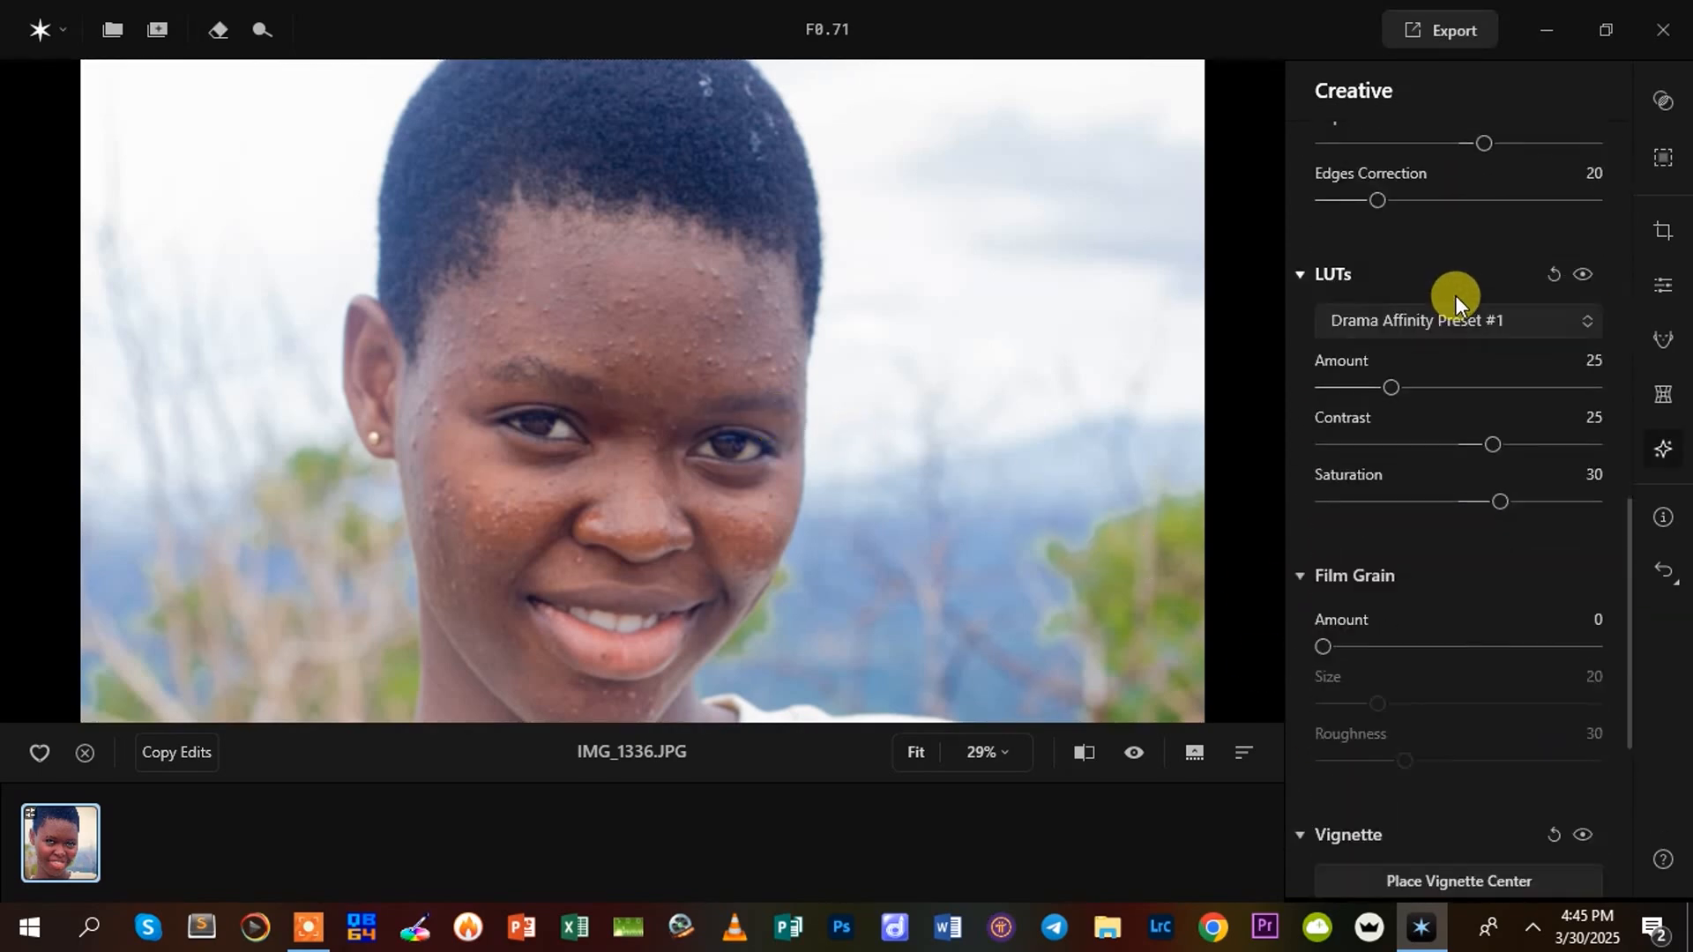
{"action": "scroll", "coordinate": [738, 568], "scroll_direction": "up", "scroll_amount": 2}
{"action": "scroll", "coordinate": [738, 569], "scroll_direction": "up", "scroll_amount": 2}
{"action": "scroll", "coordinate": [738, 568], "scroll_direction": "down", "scroll_amount": 4}
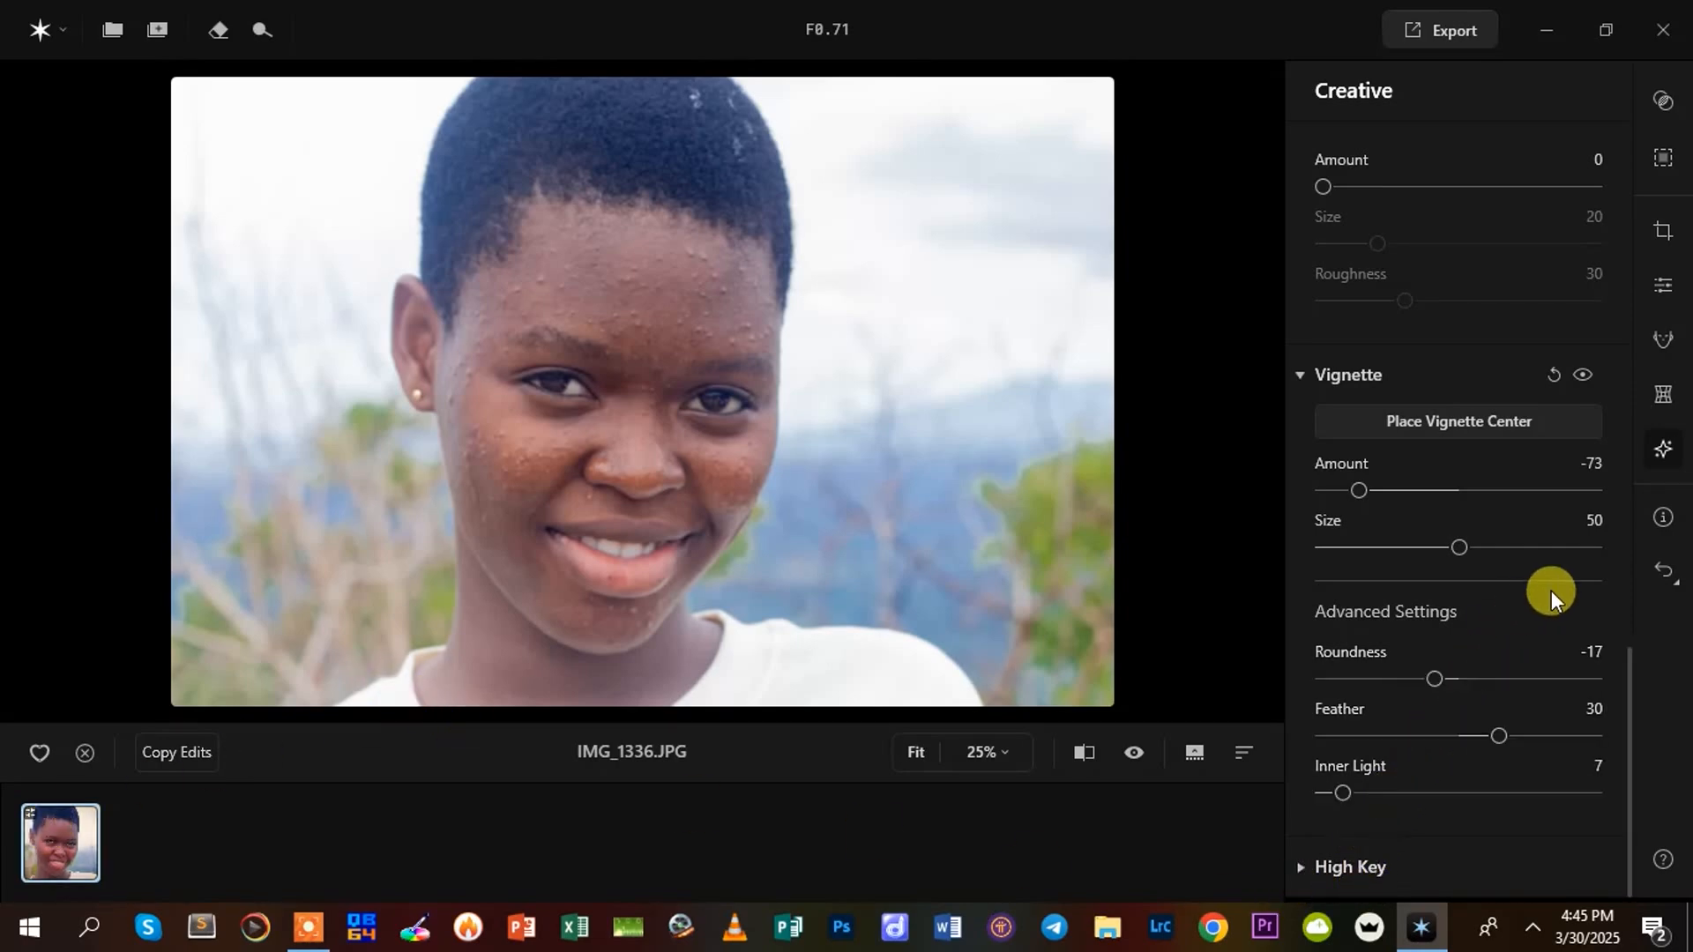
Undo the last edit and revert the portrait IMG_1336 to its original, discarding all adjustments
{"action": "left_click", "coordinate": [1665, 567]}
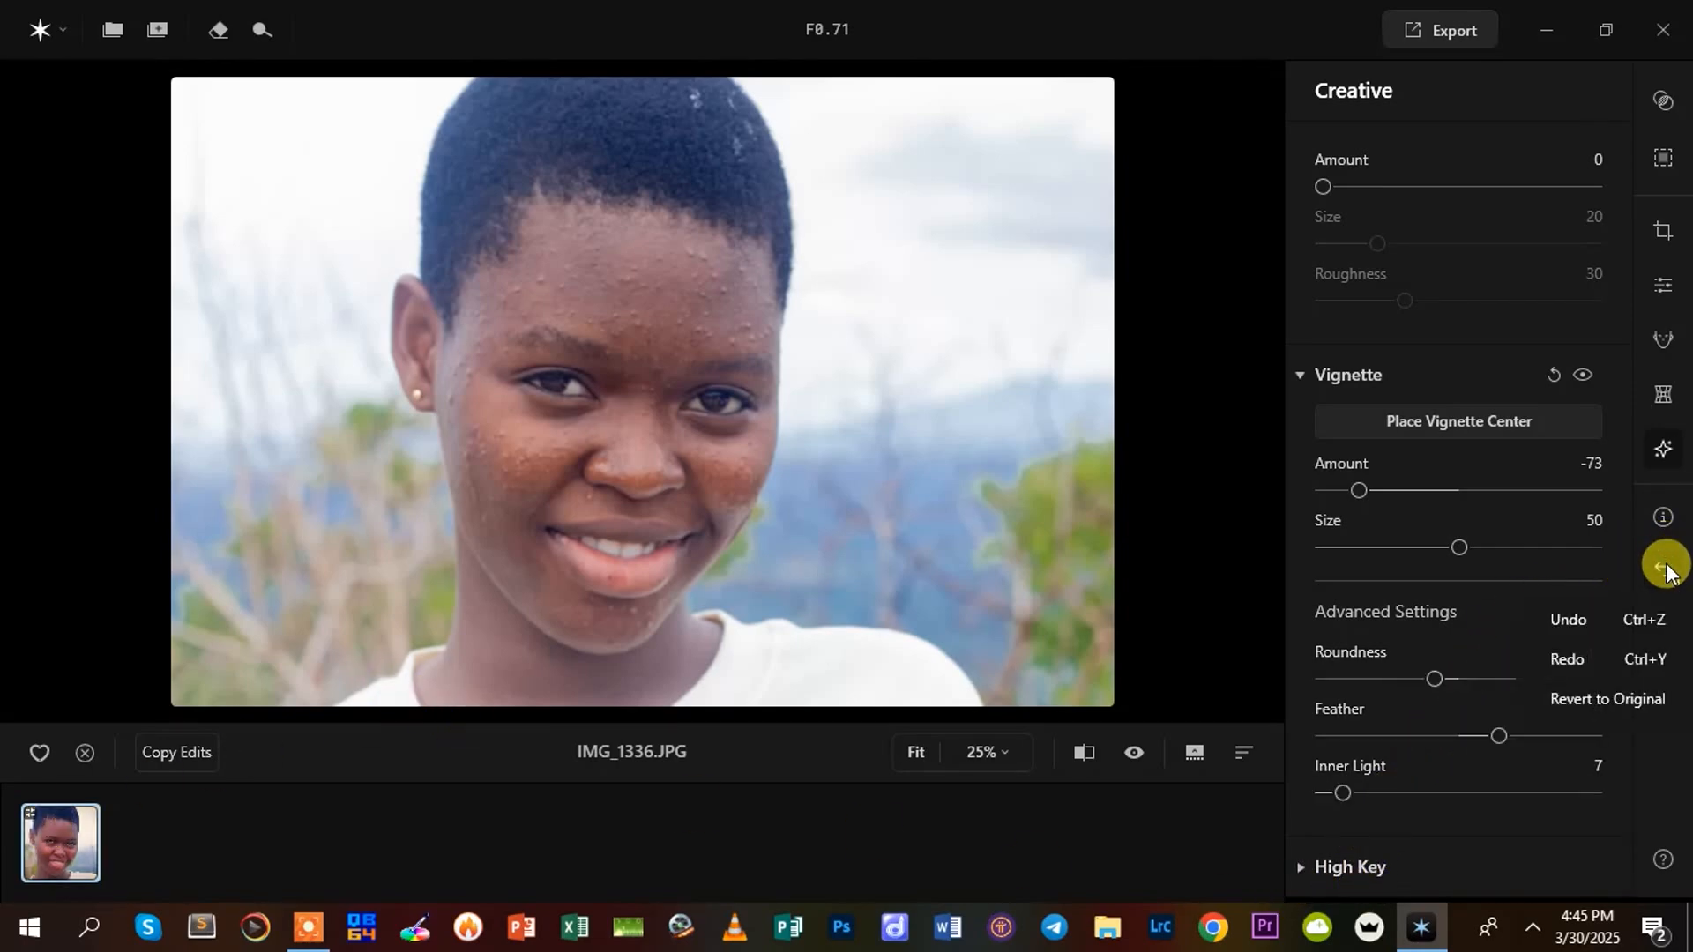
{"action": "left_click", "coordinate": [1563, 614]}
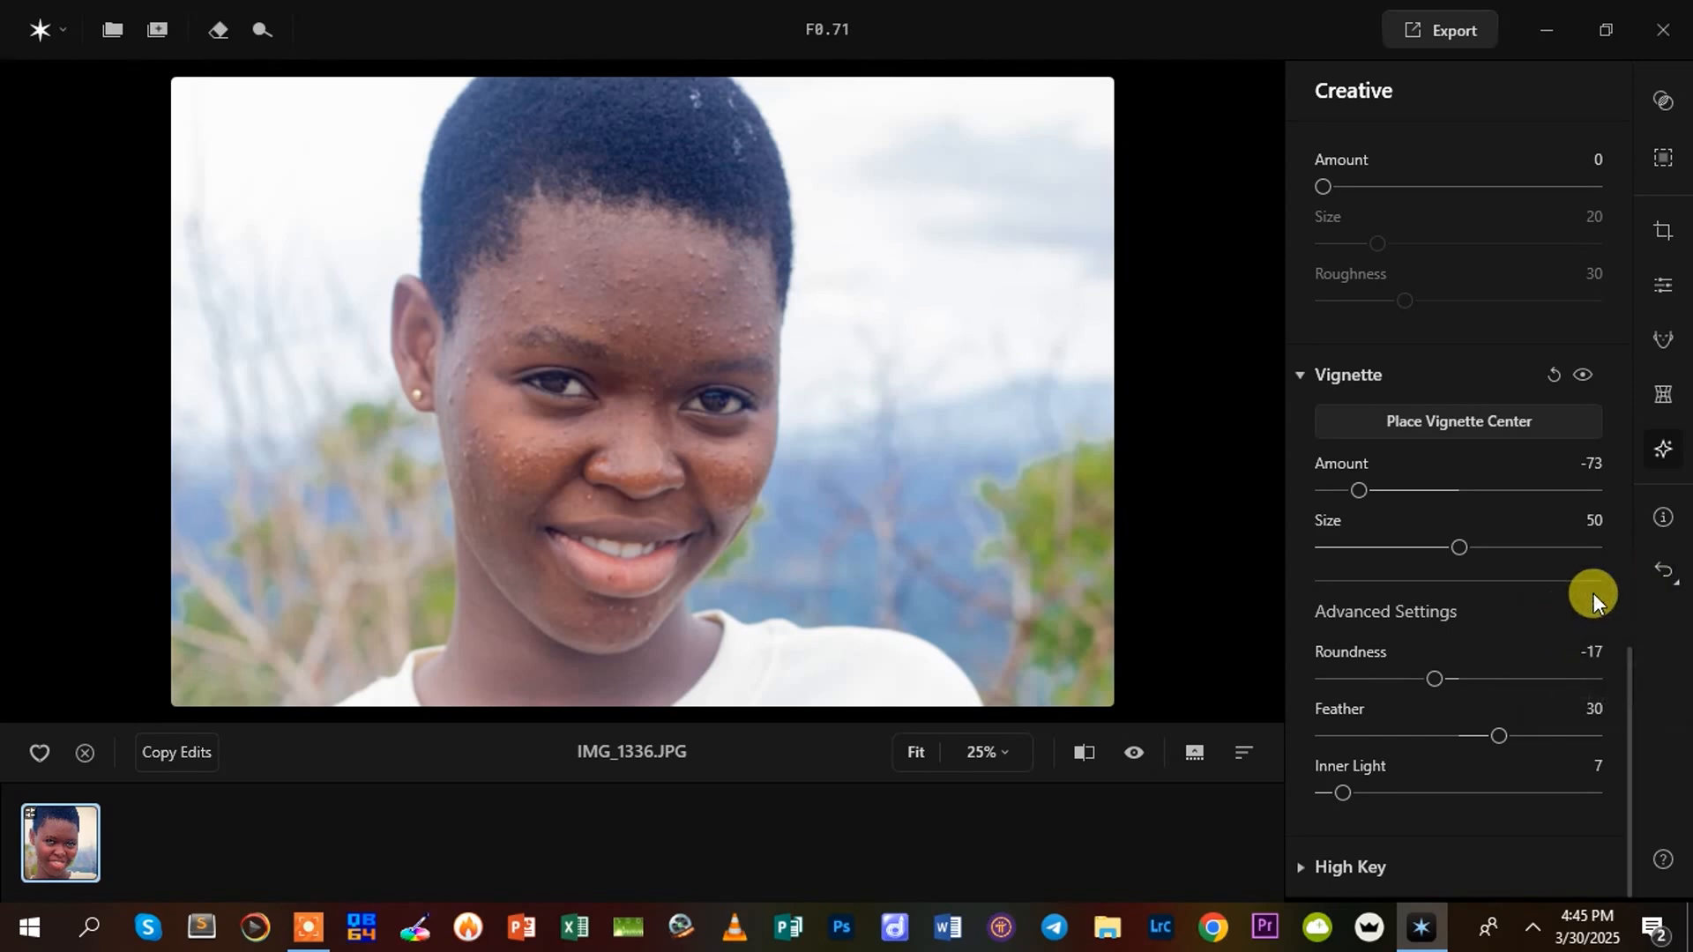
{"action": "left_click", "coordinate": [1650, 571]}
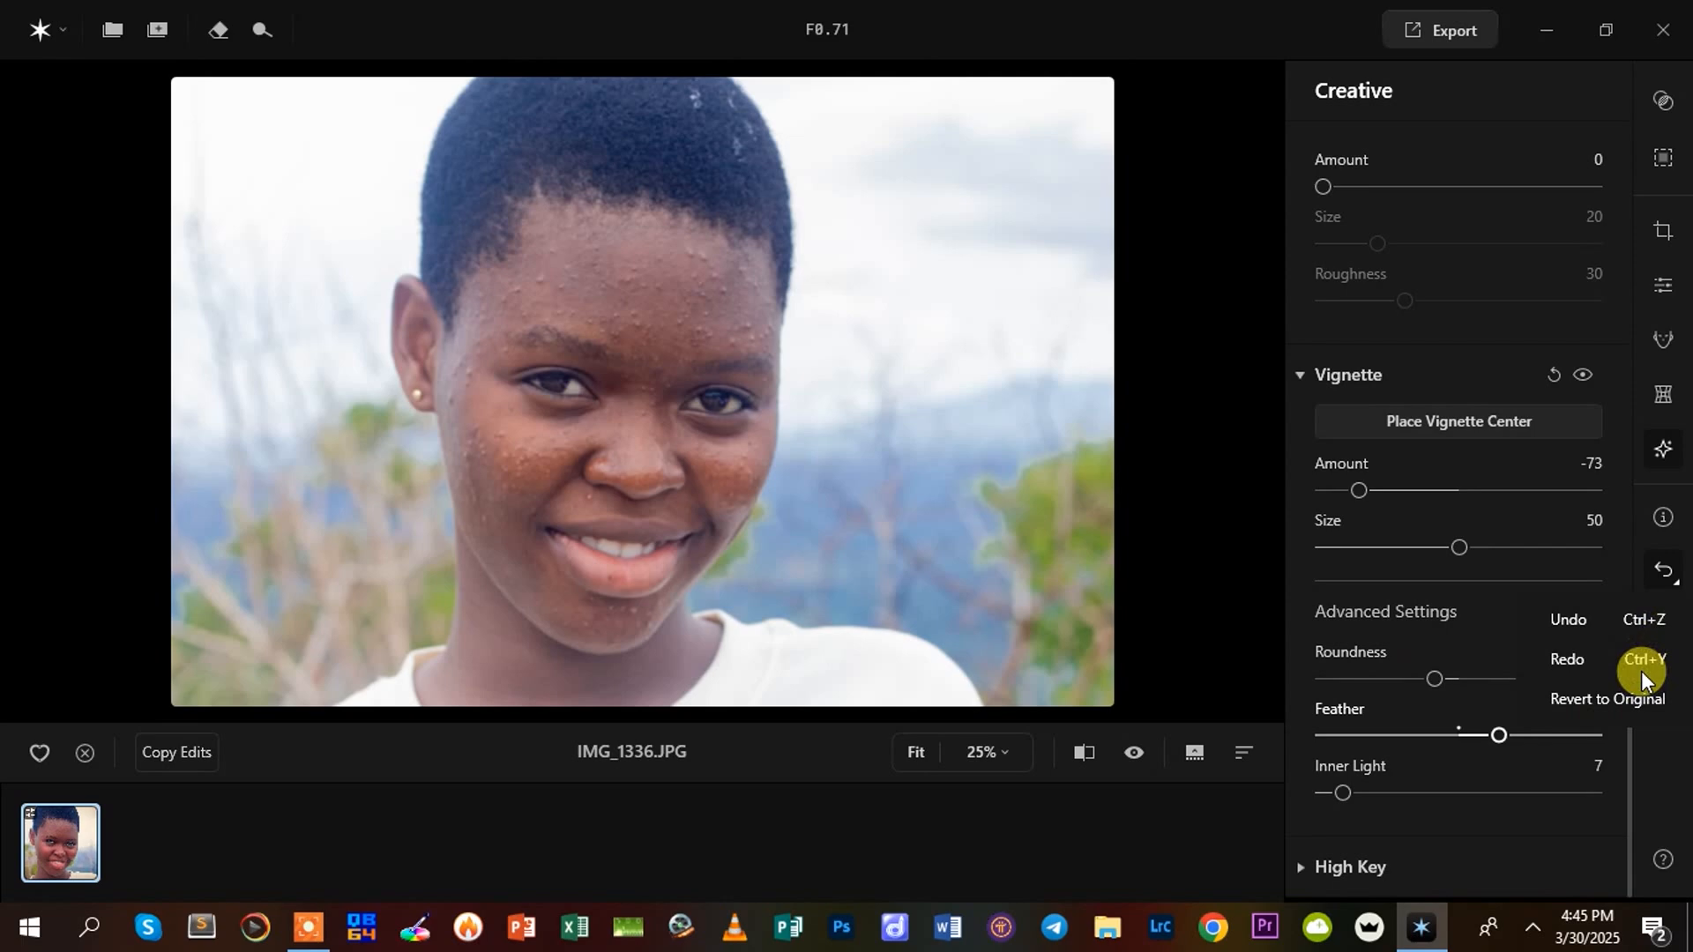
{"action": "left_click", "coordinate": [1622, 695]}
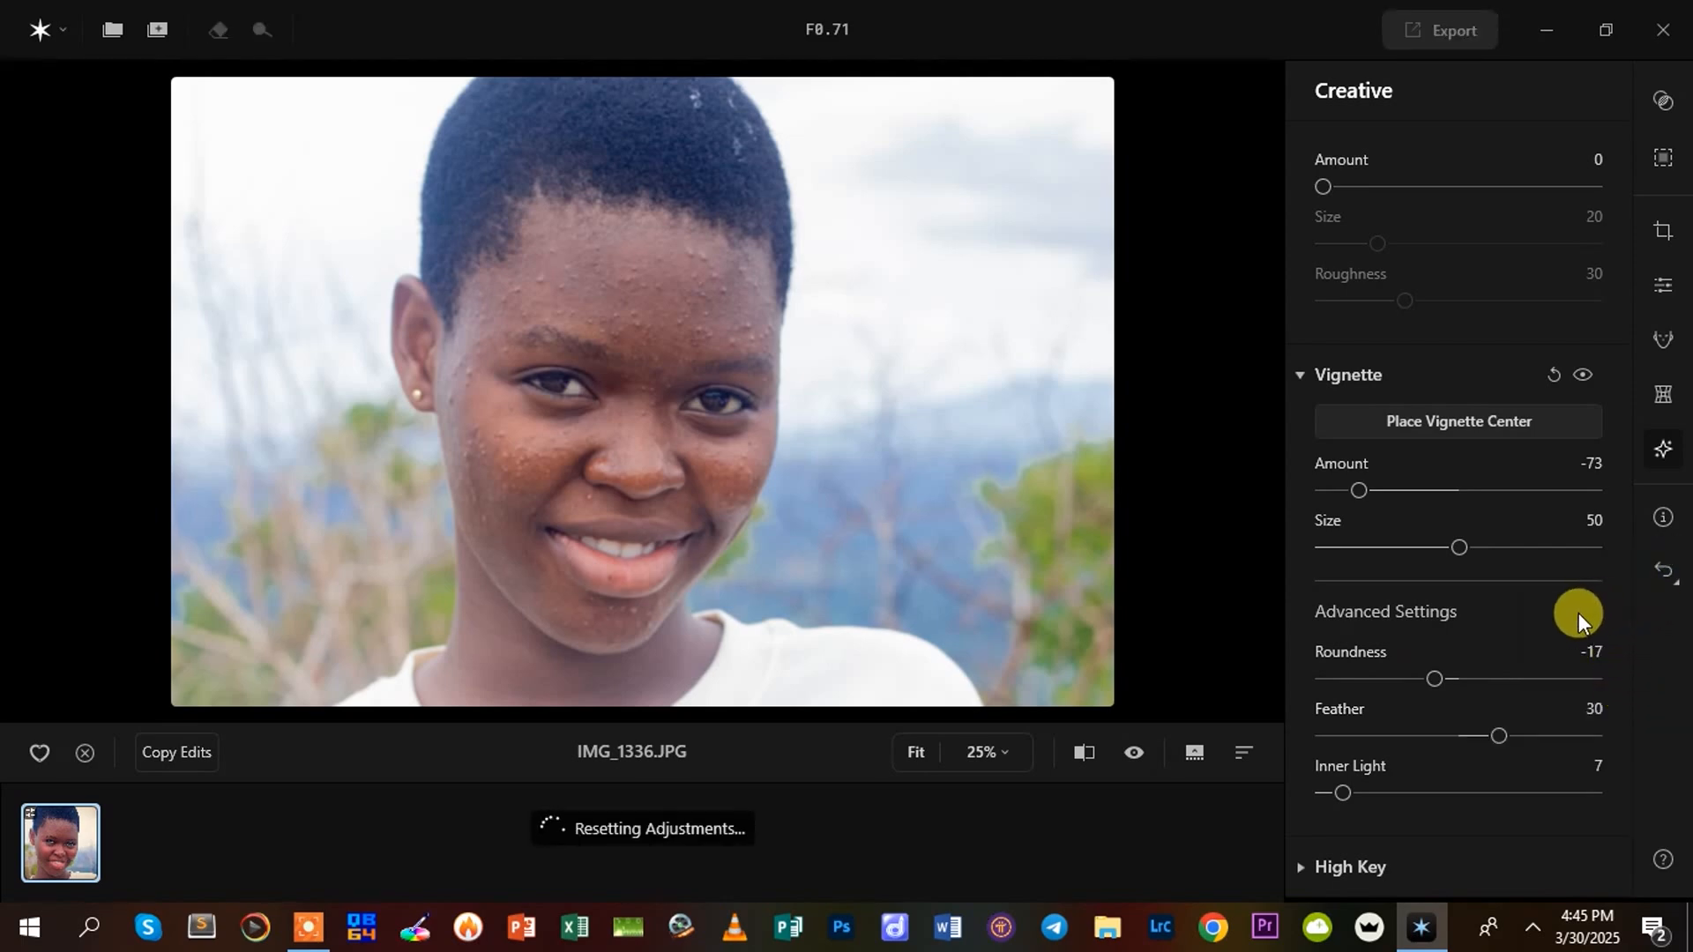
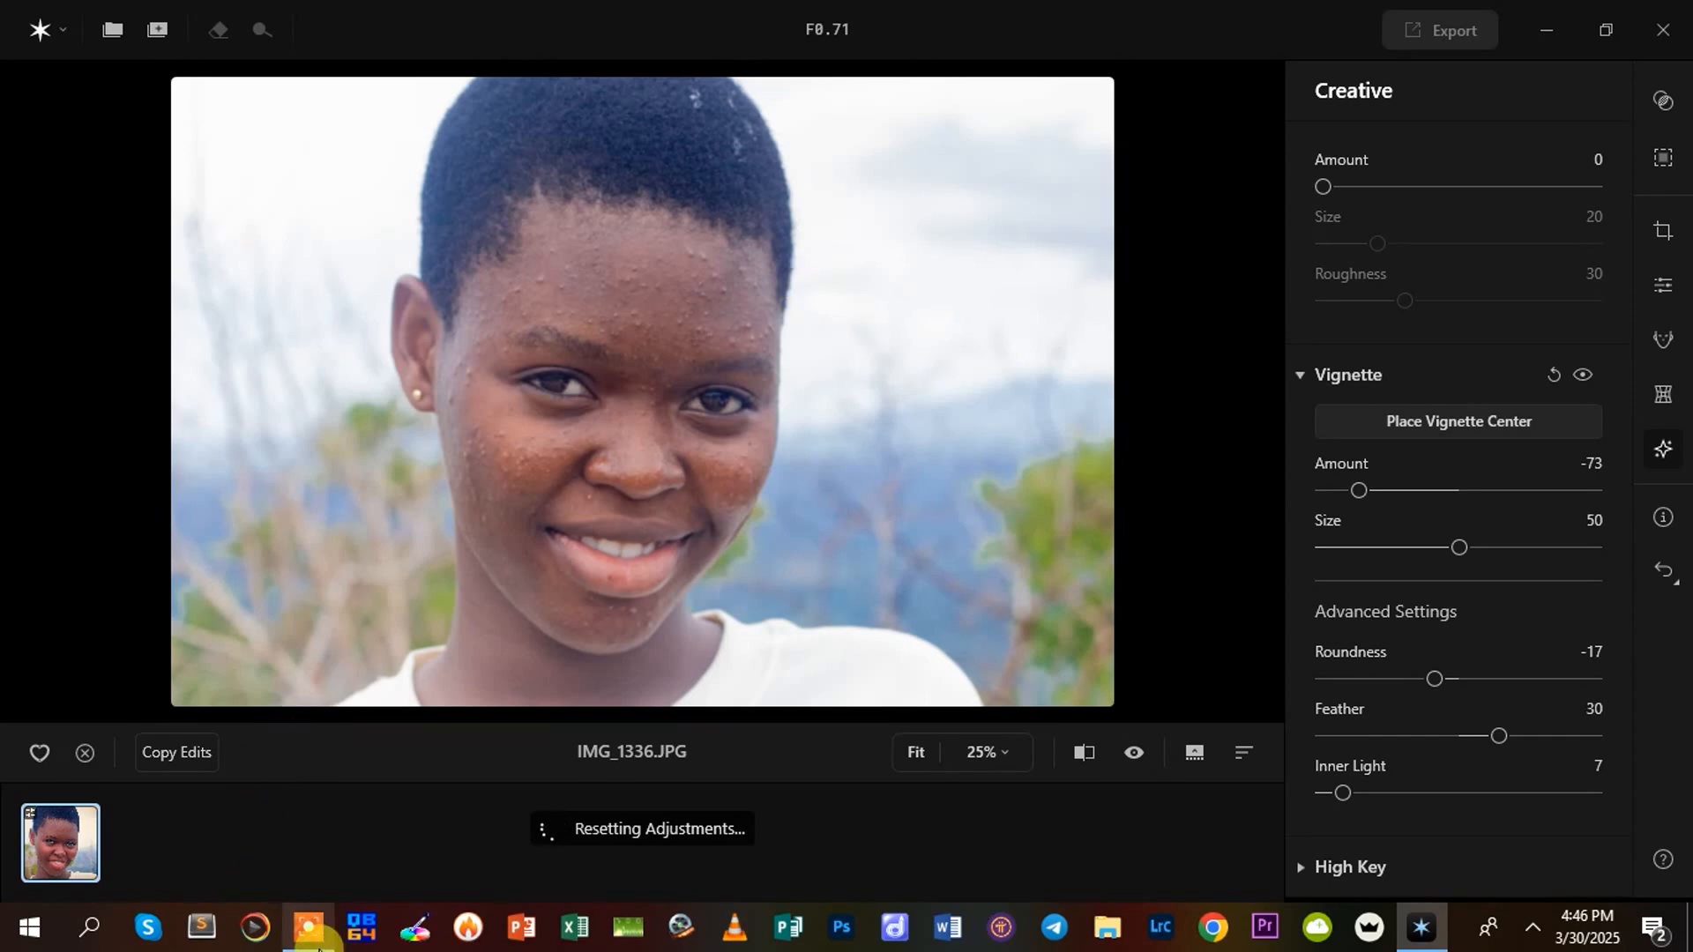
{"action": "left_click", "coordinate": [321, 931]}
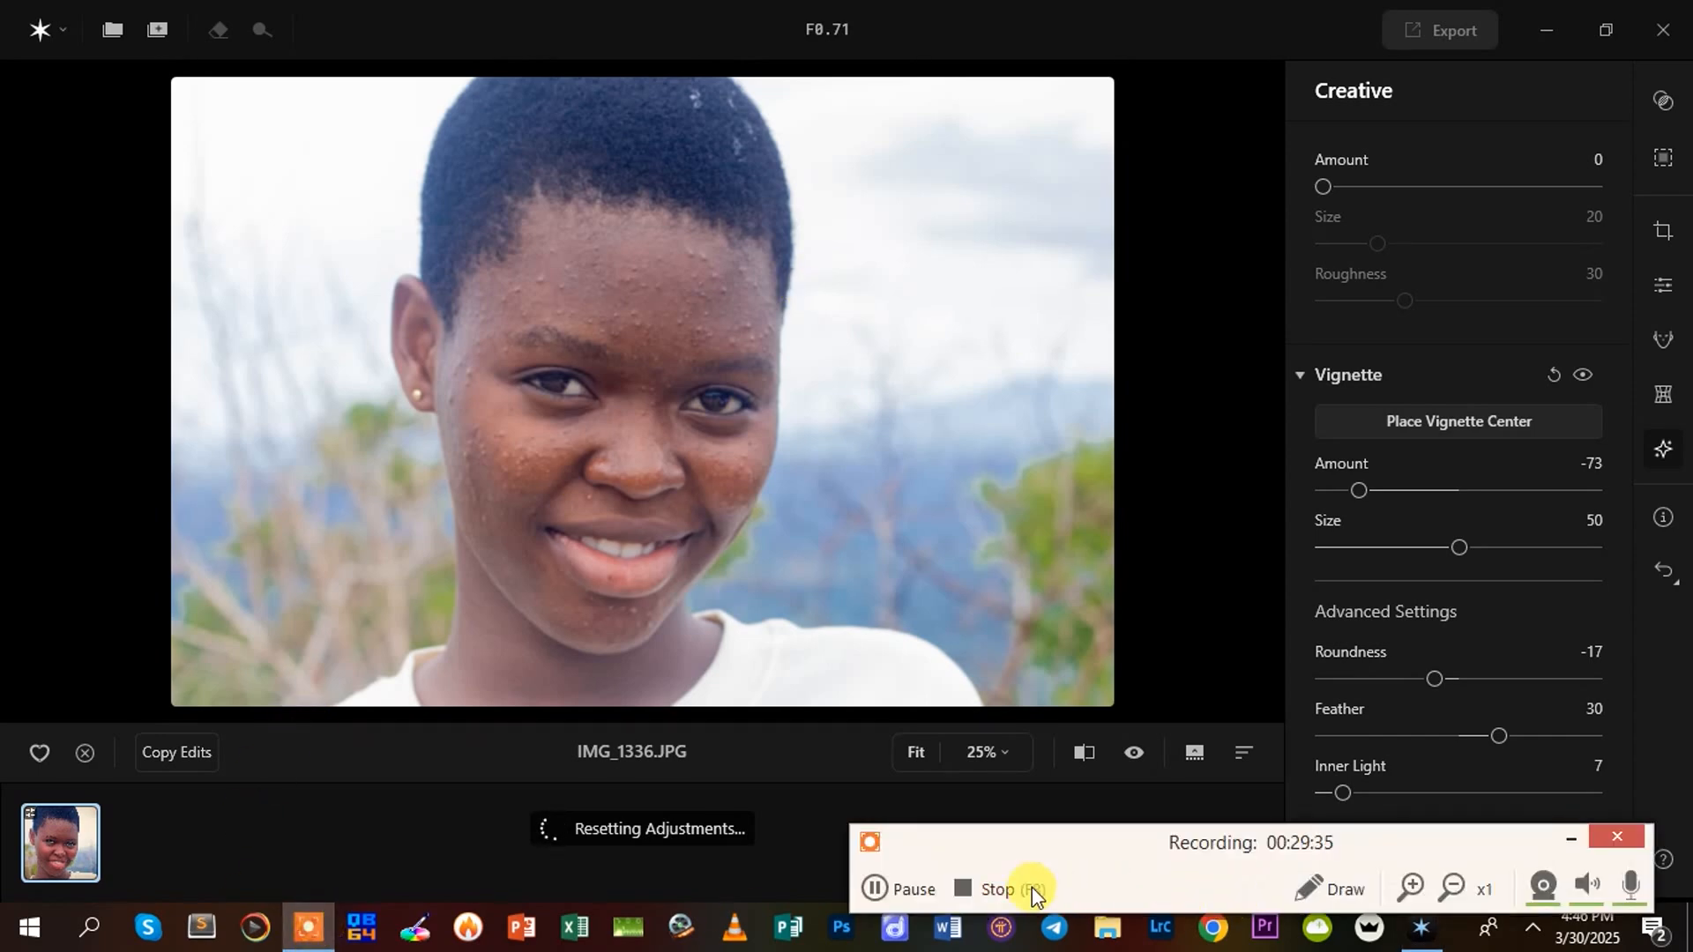